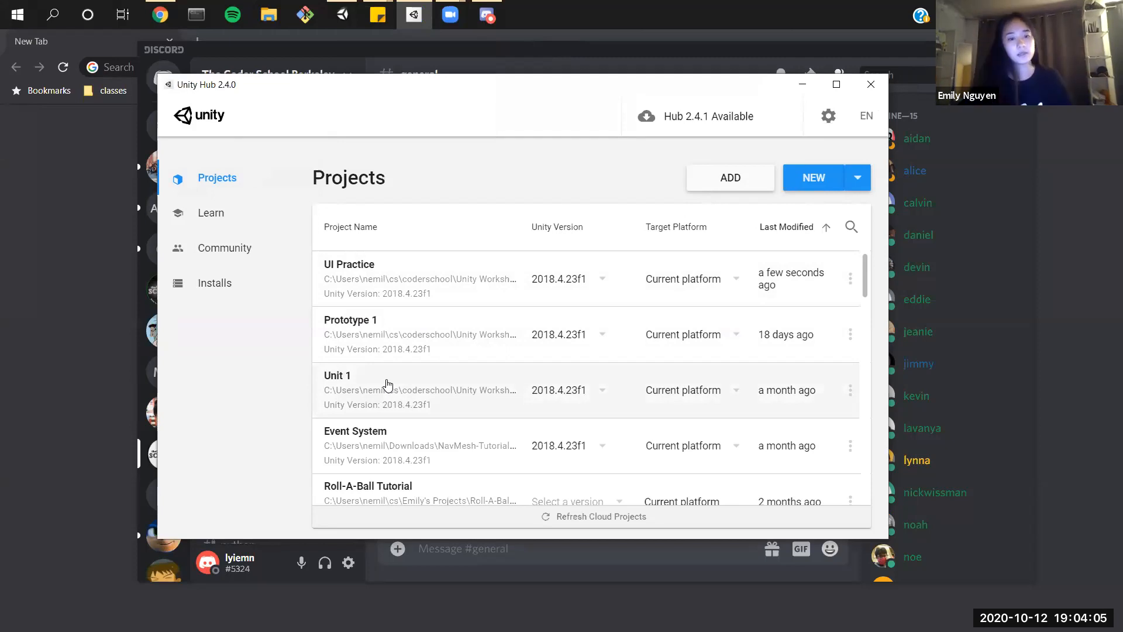
Step: Open the Unit 1 project from Unity Hub, and switch to the already running UI Practice editor window
click(386, 384)
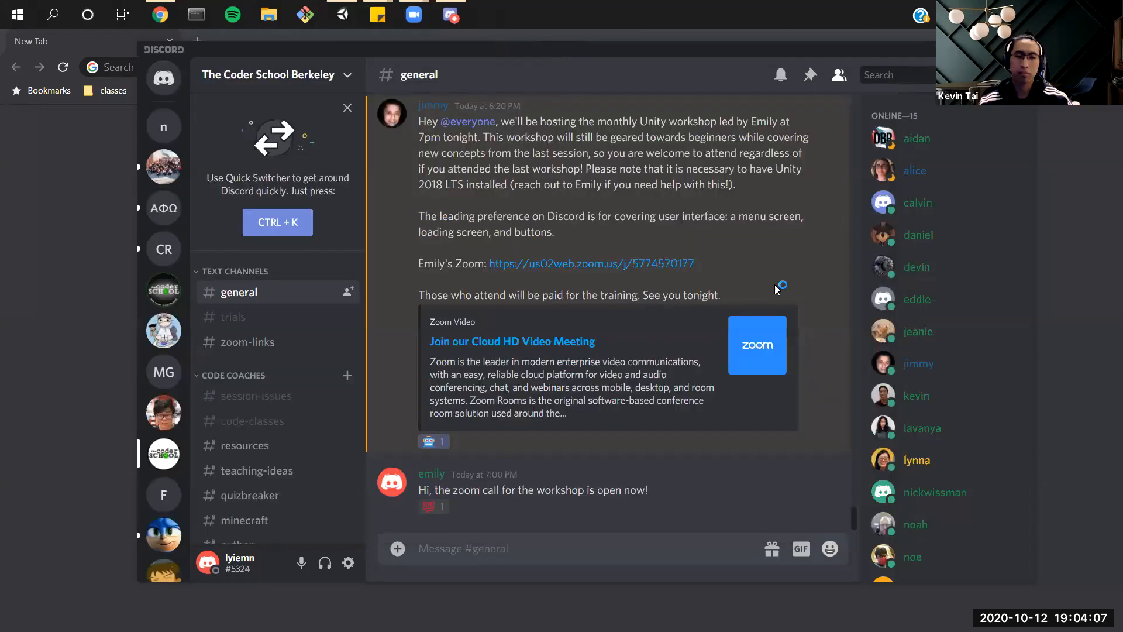
click(161, 14)
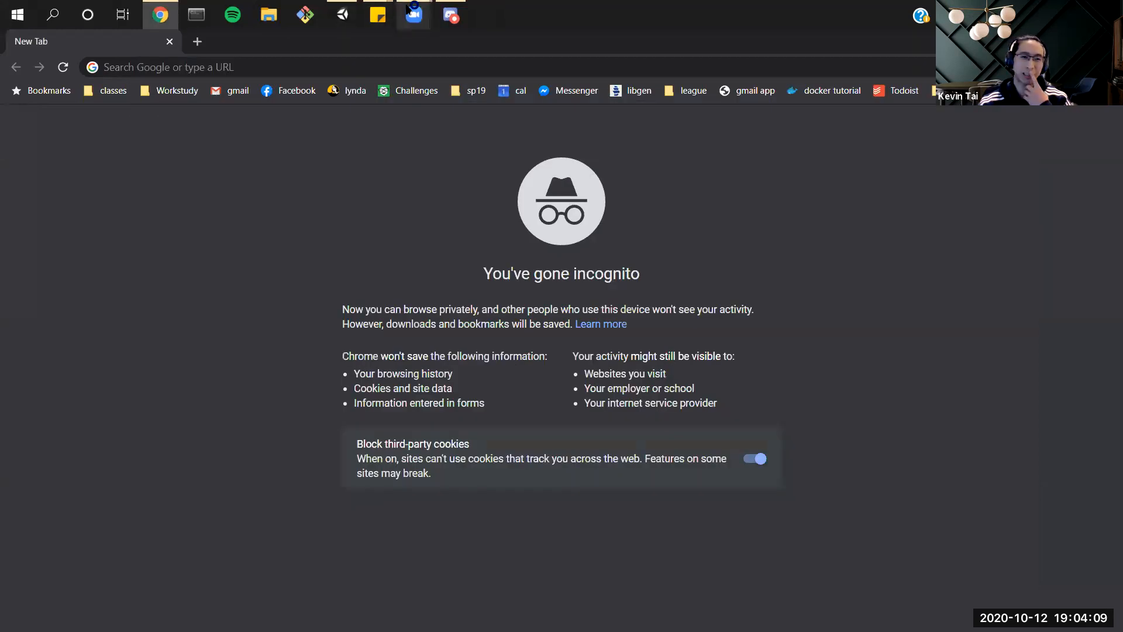
click(333, 9)
click(333, 7)
click(333, 6)
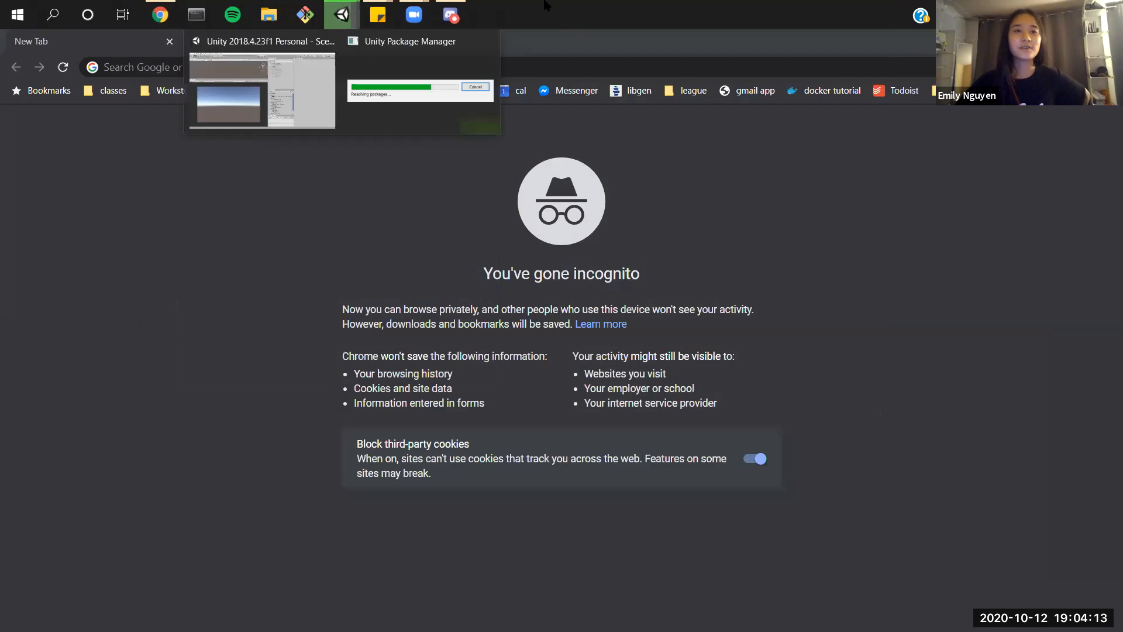
click(381, 64)
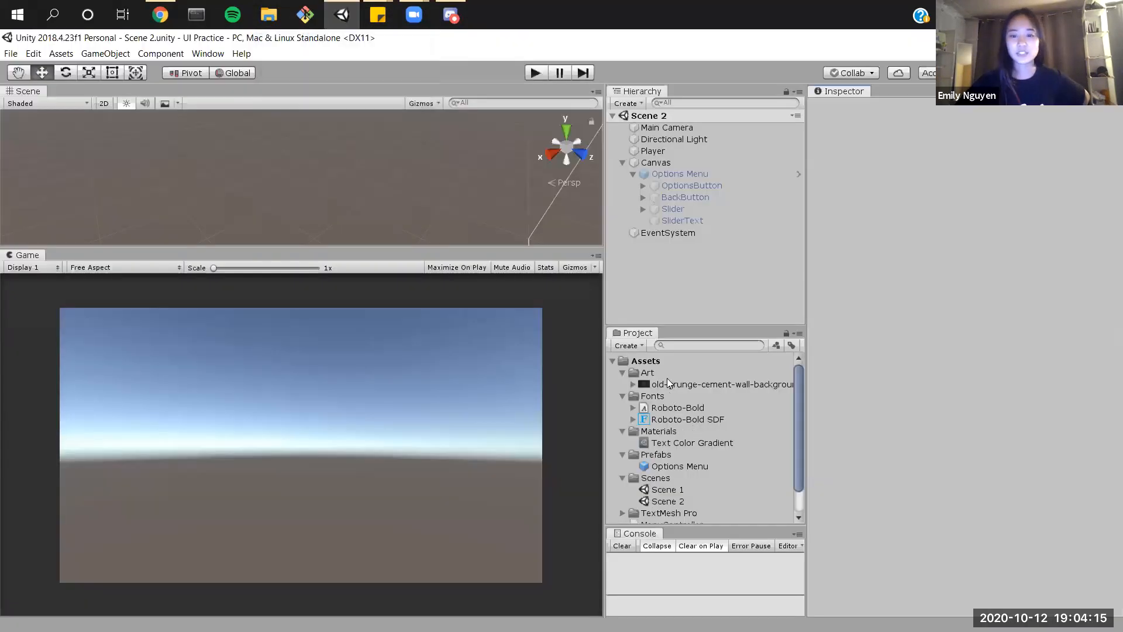
Step: Open Scene 1 and play-test it, starting the game from its menu and toggling the in-game options menu before stopping play mode
click(623, 373)
click(666, 479)
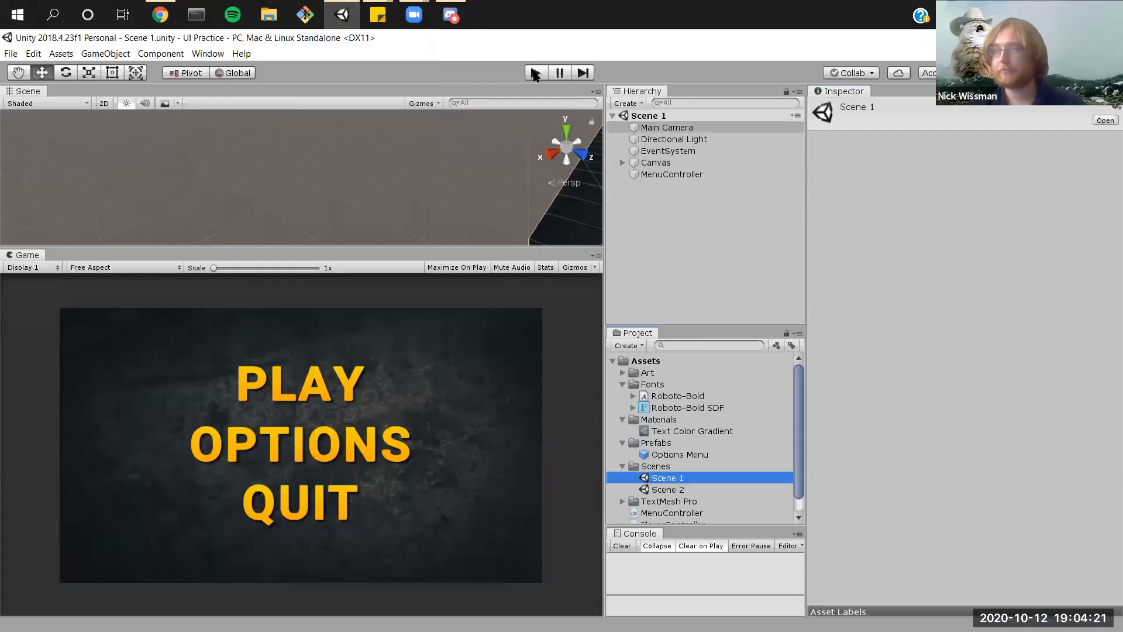
click(535, 74)
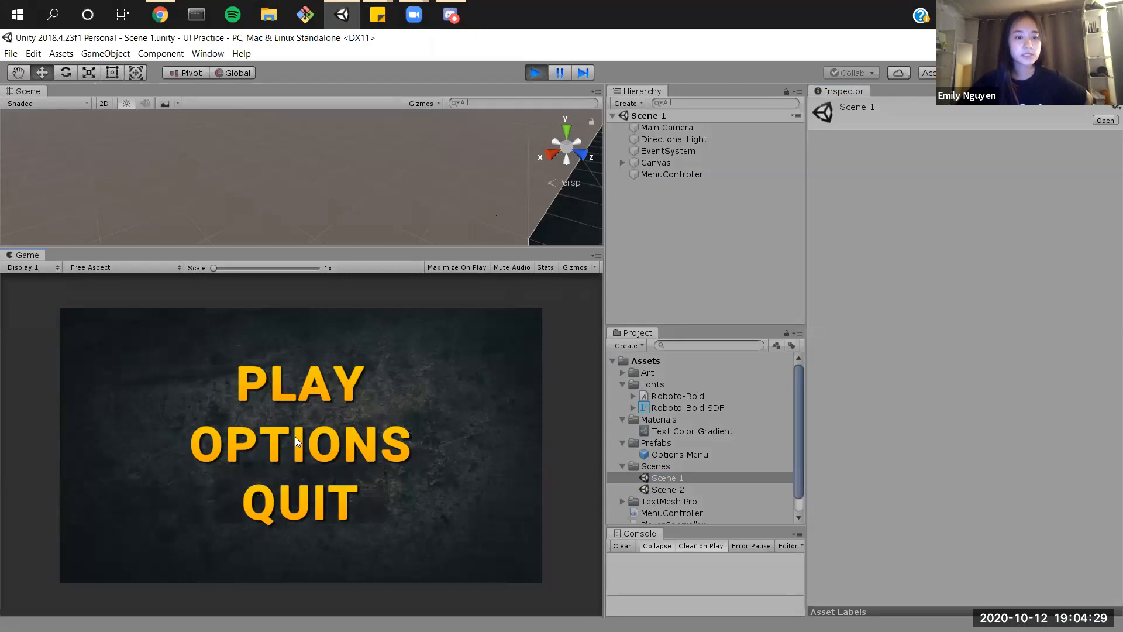
click(333, 389)
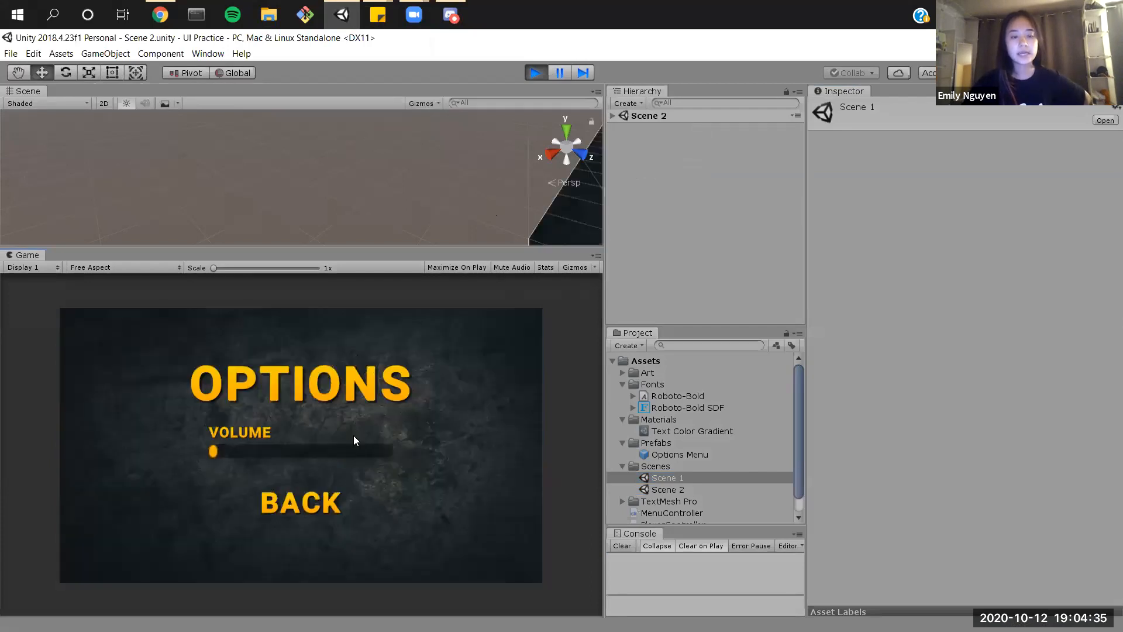
key(Escape)
key(Escape)
key(Escape)
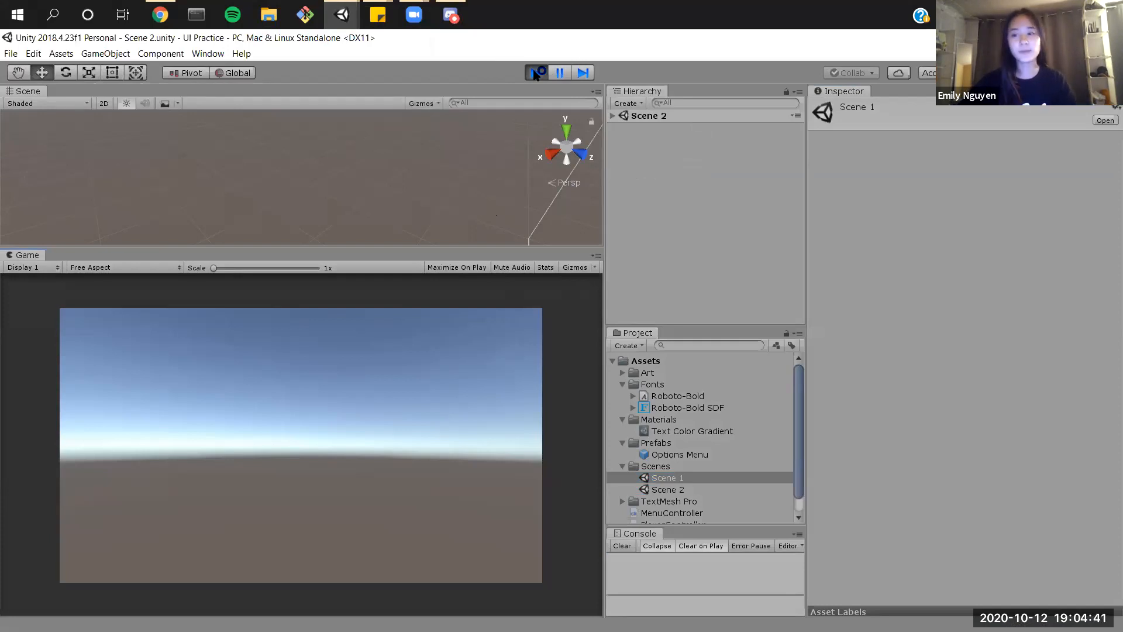
click(535, 73)
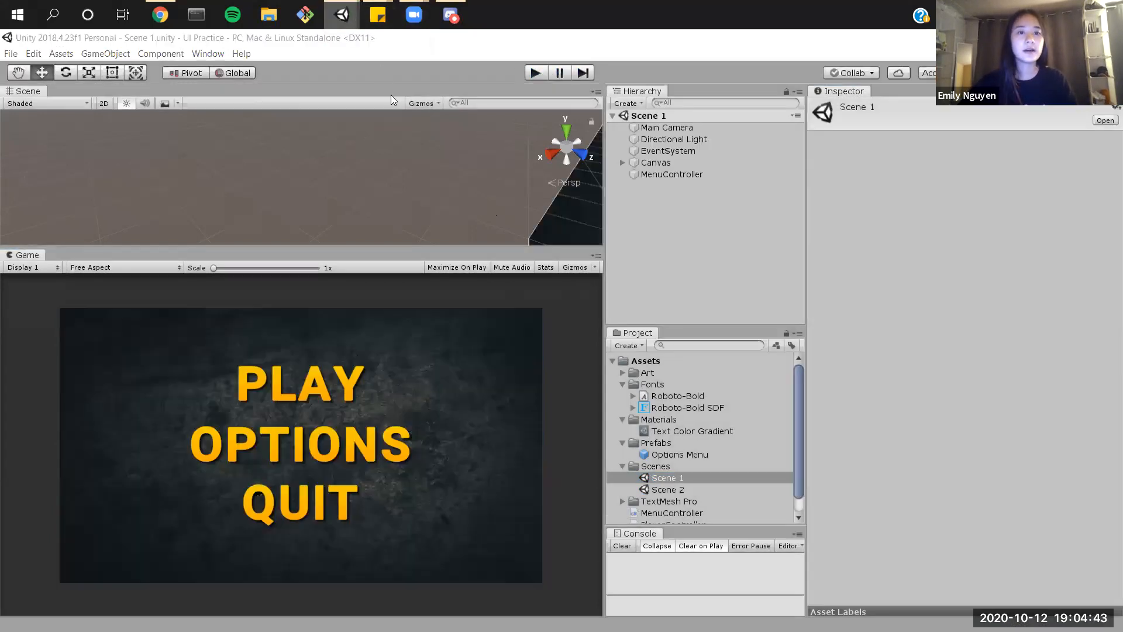
Step: Switch to the Unit 1 editor window and collapse the Course Library folder to show the Prototype 1 scene in the Scenes folder
mouse_move(342, 15)
click(391, 95)
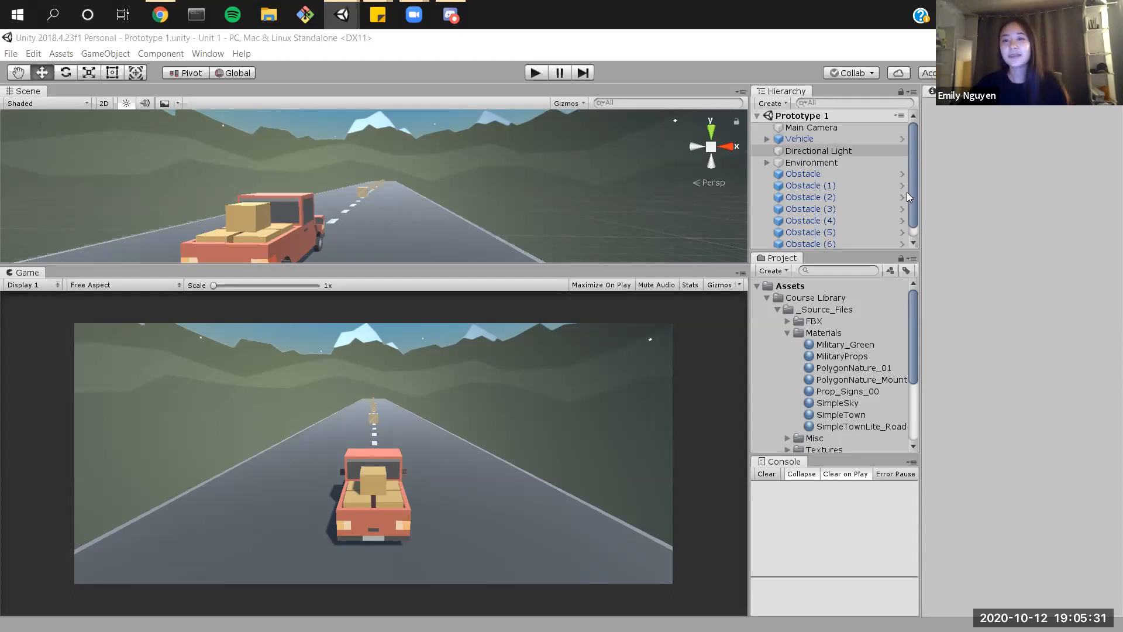
scroll(907, 192, down, 1)
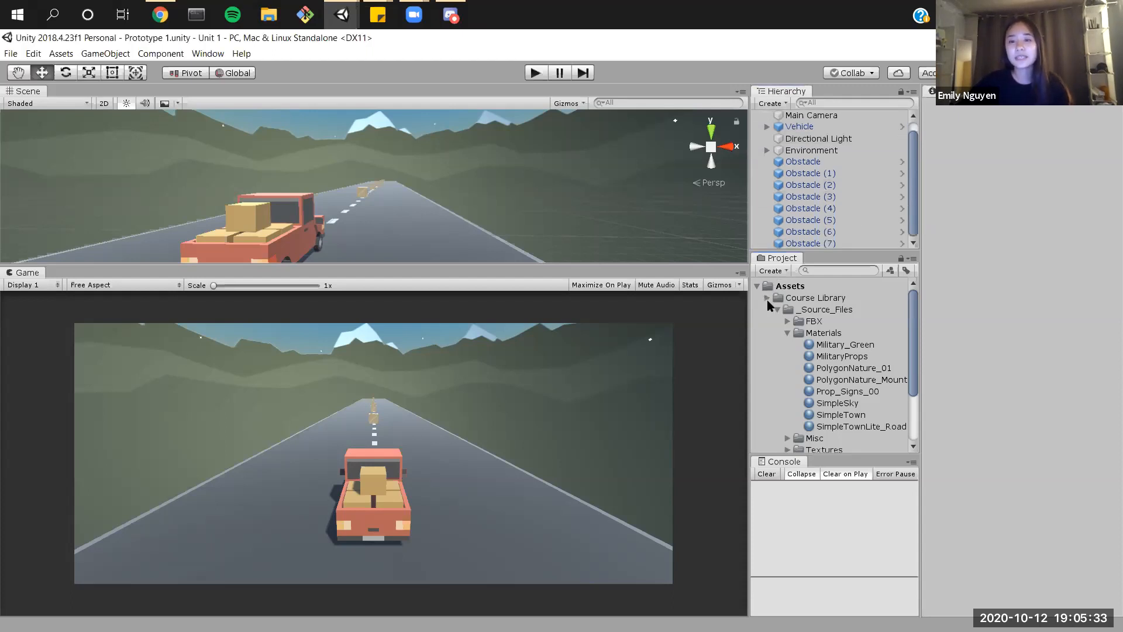
click(767, 298)
click(766, 310)
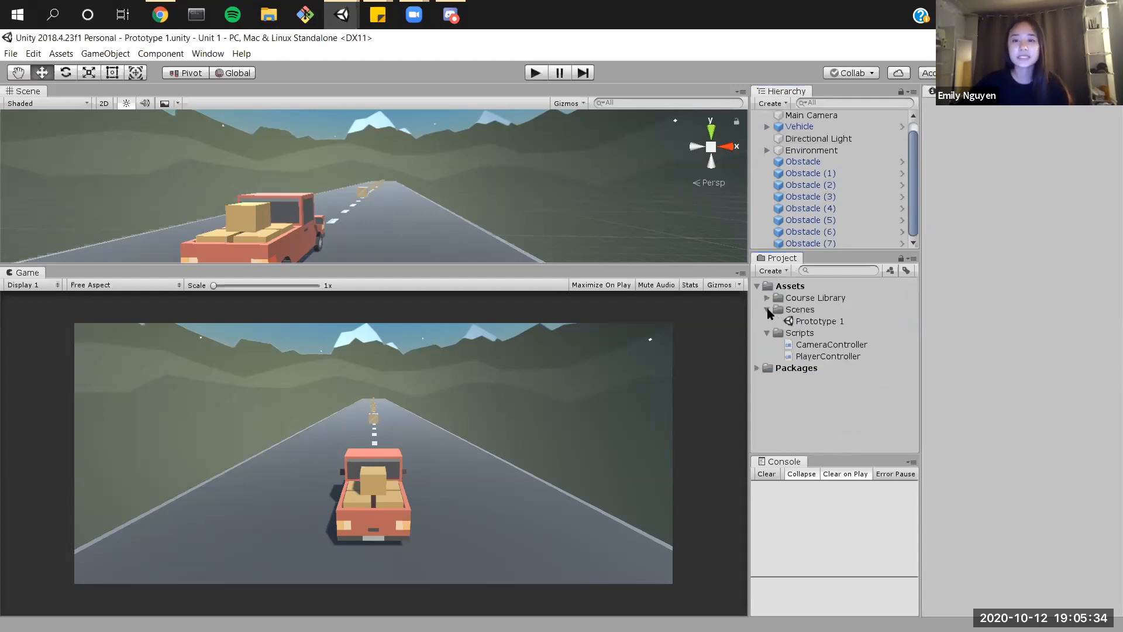
click(816, 321)
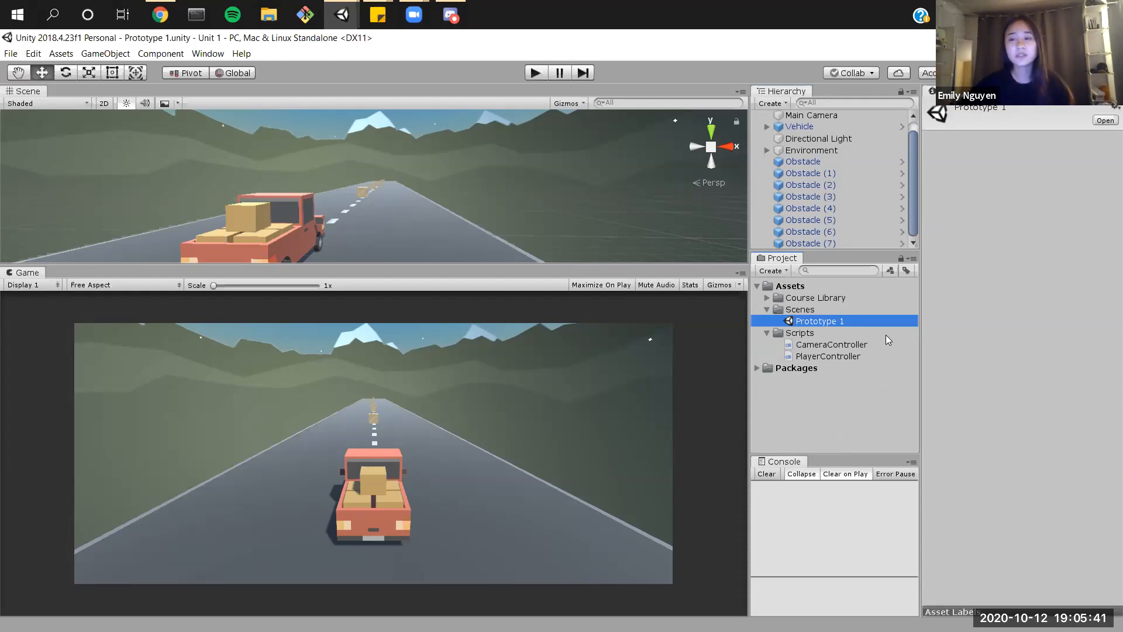
click(799, 311)
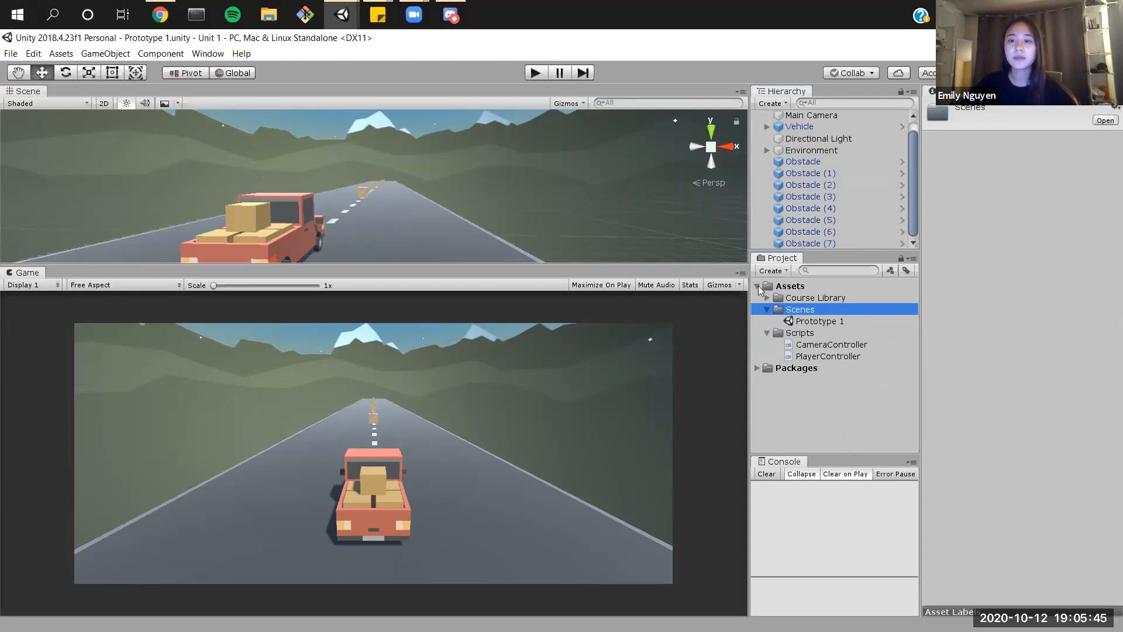
Step: Widen the Hierarchy and Project area, and create a new scene named Main Menu in the Scenes folder
drag(750, 245, 702, 244)
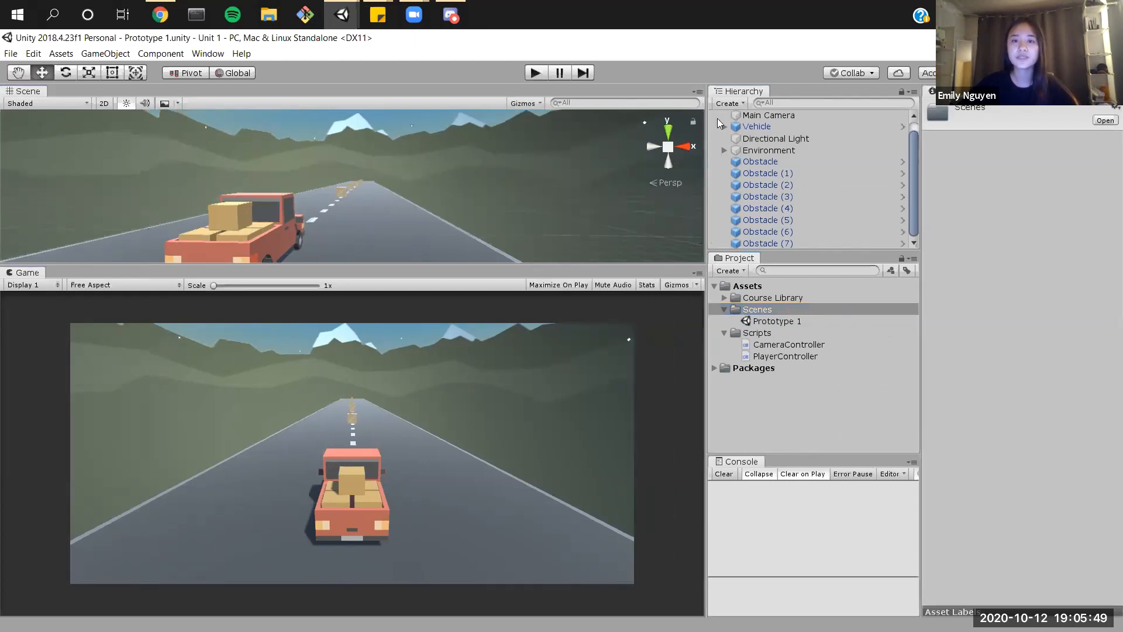
mouse_move(732, 261)
mouse_down()
mouse_move(769, 263)
mouse_move(751, 263)
mouse_up()
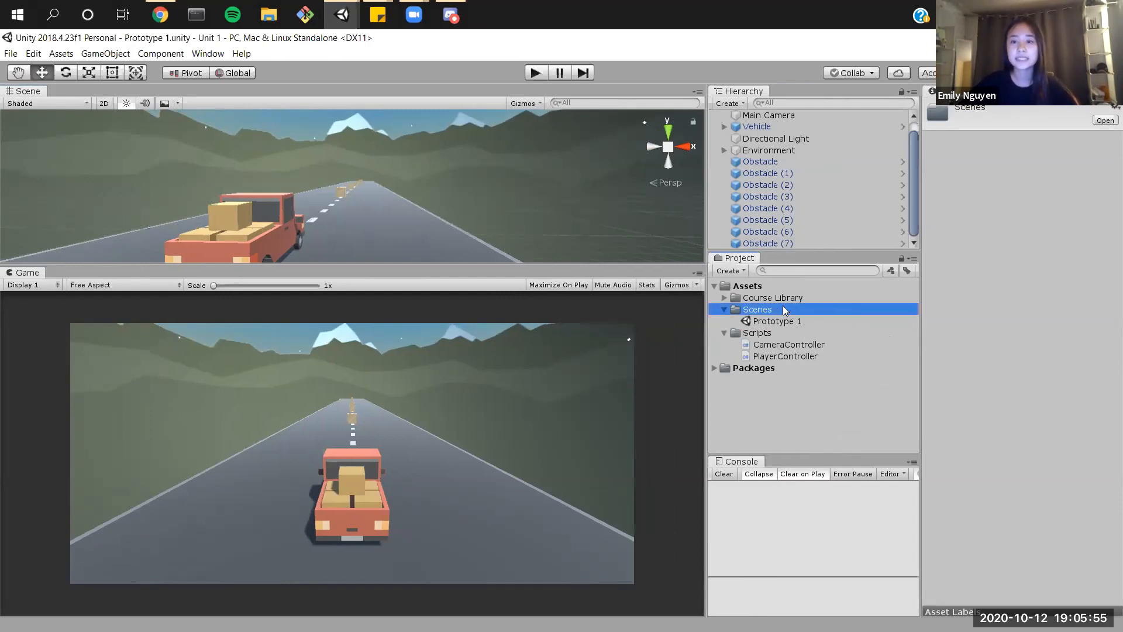
right_click(887, 308)
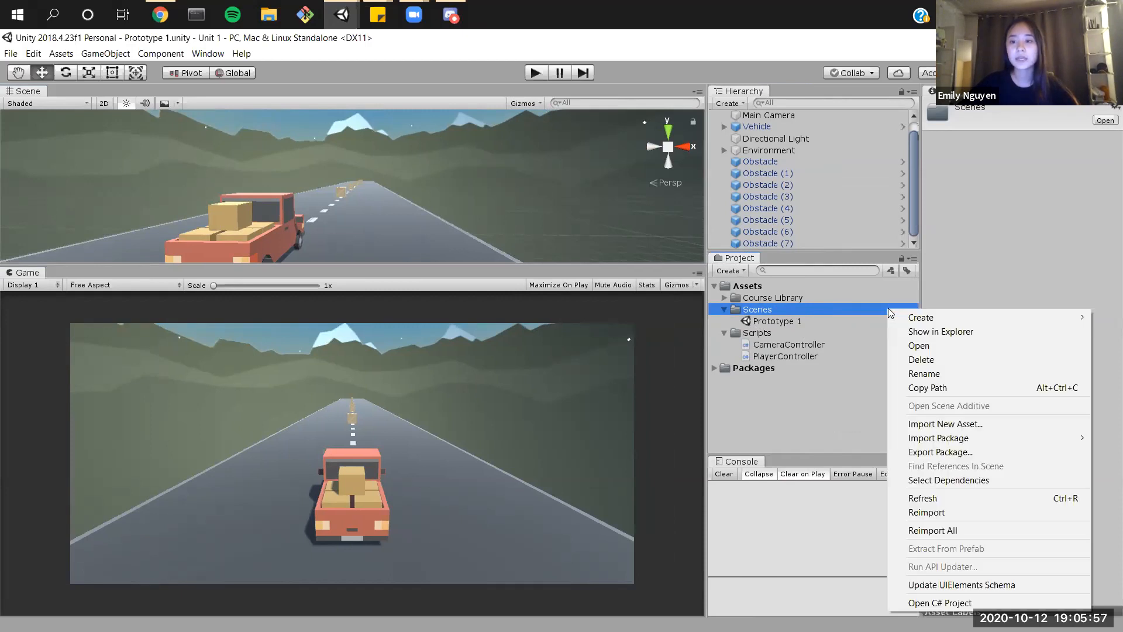
mouse_move(917, 322)
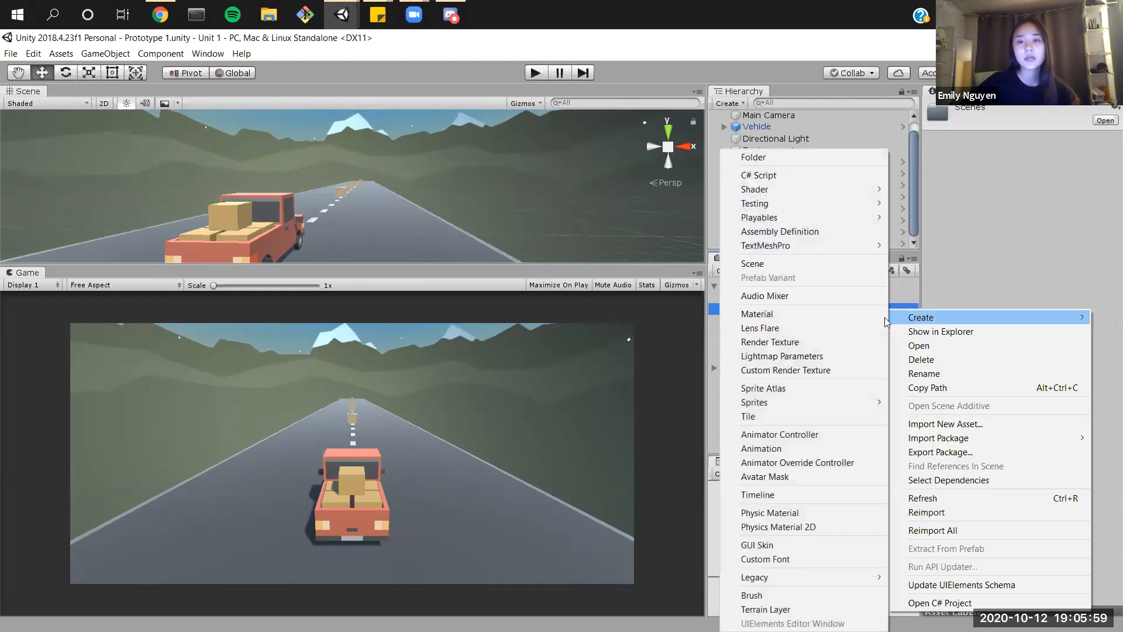
click(797, 263)
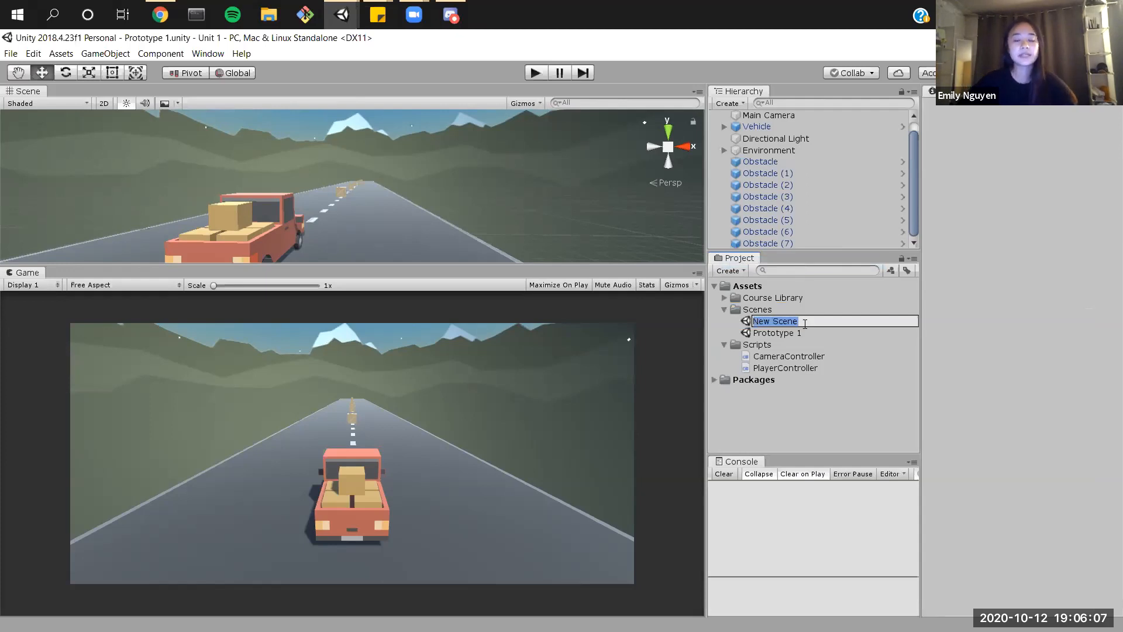
text(Main Menu)
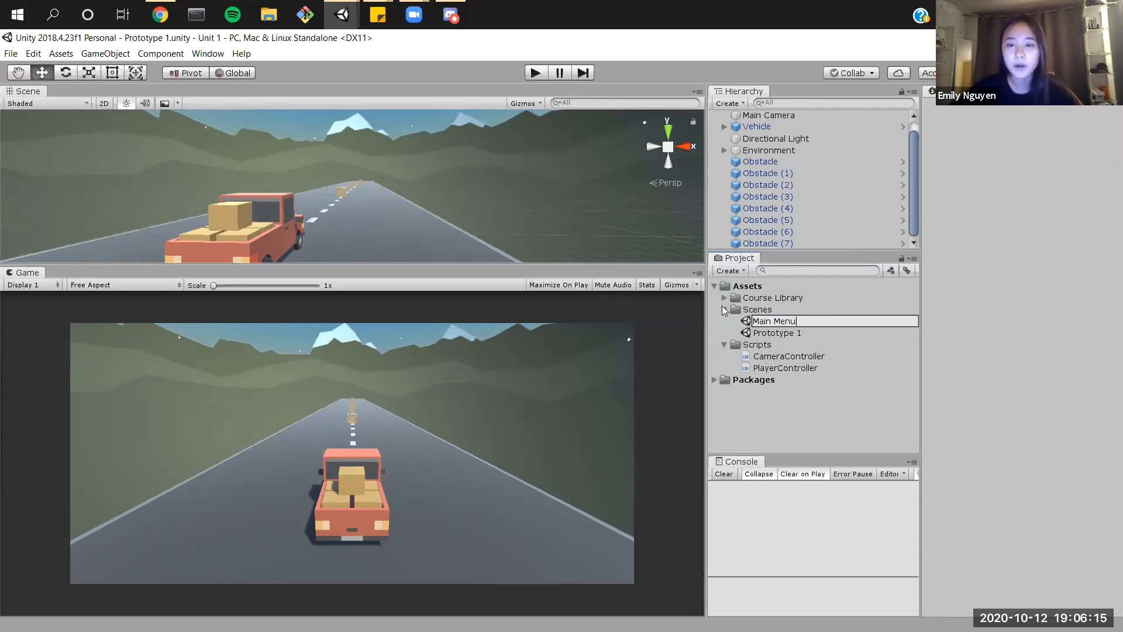
key(Return)
Step: Open the Main Menu scene for editing
double_click(814, 323)
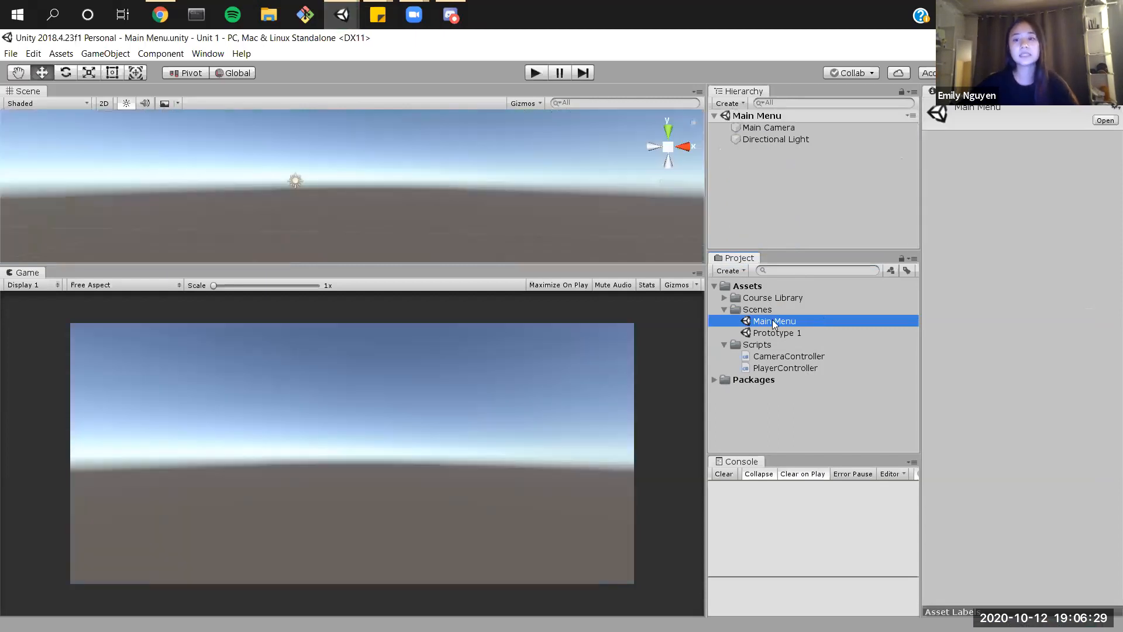
right_click(774, 320)
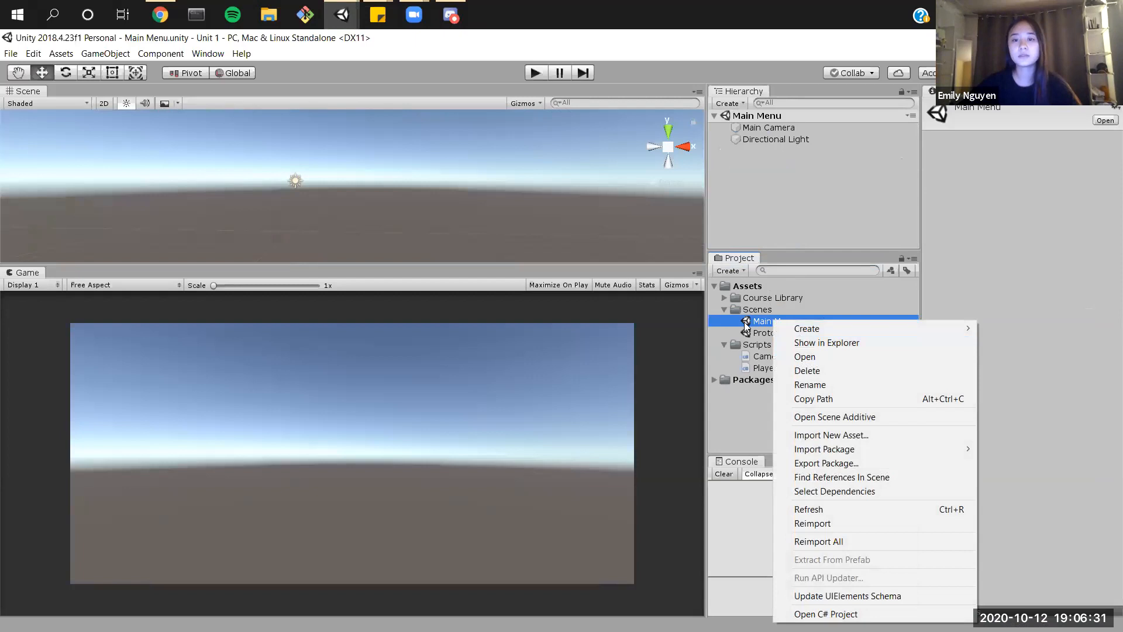
click(807, 358)
Step: Enlarge the Scene view and frame the Main Camera in it
mouse_move(431, 263)
mouse_down()
mouse_move(425, 254)
mouse_move(426, 274)
mouse_up()
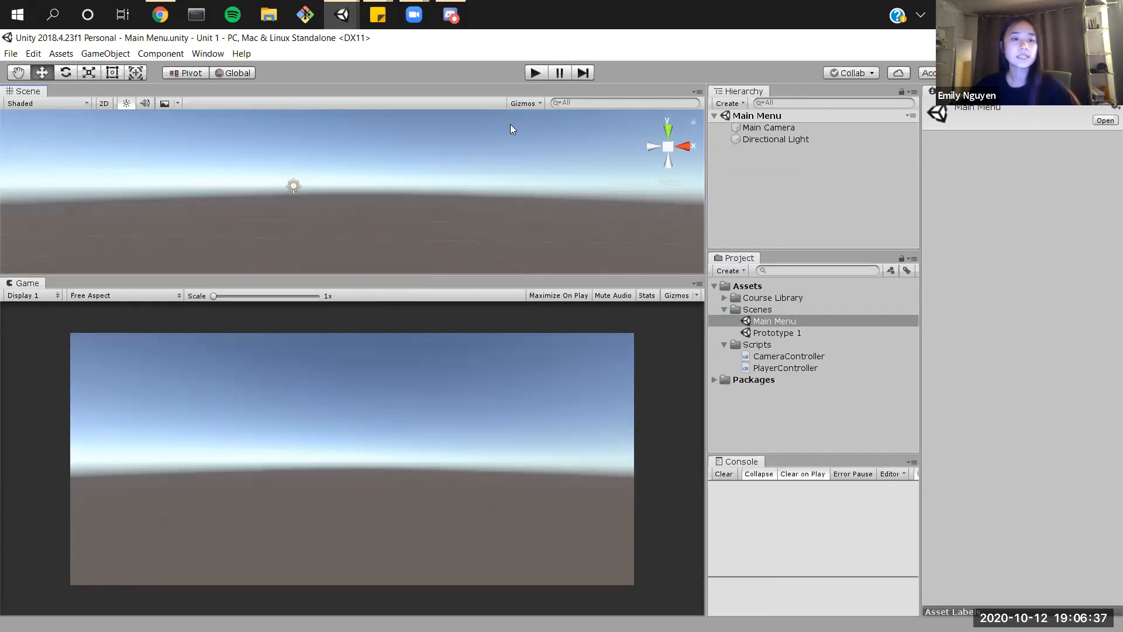
click(756, 130)
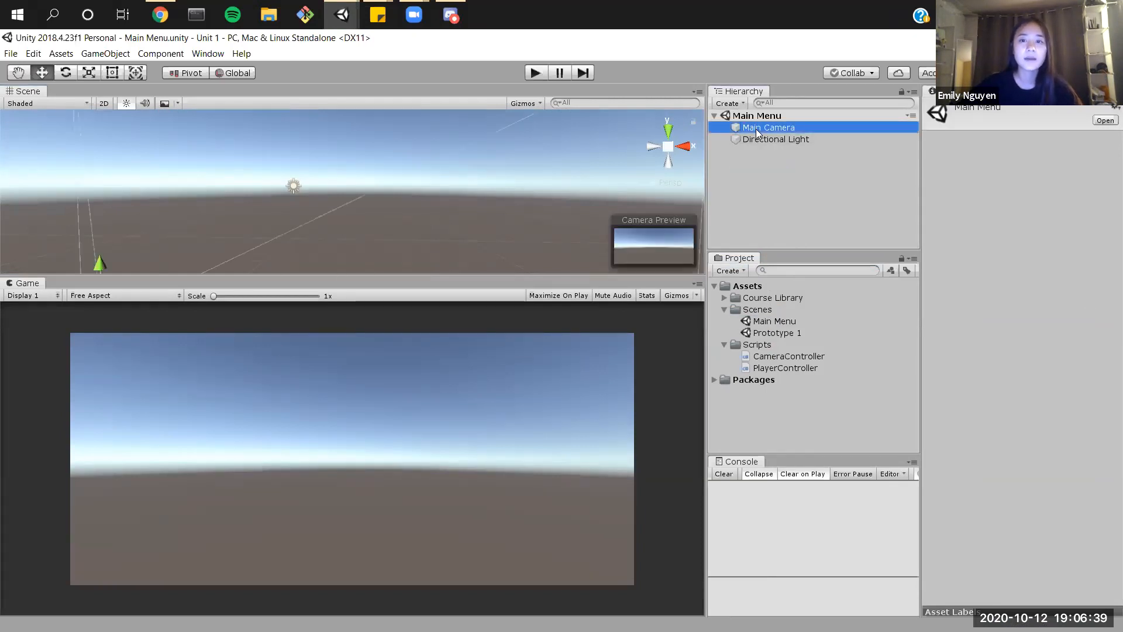
key(f)
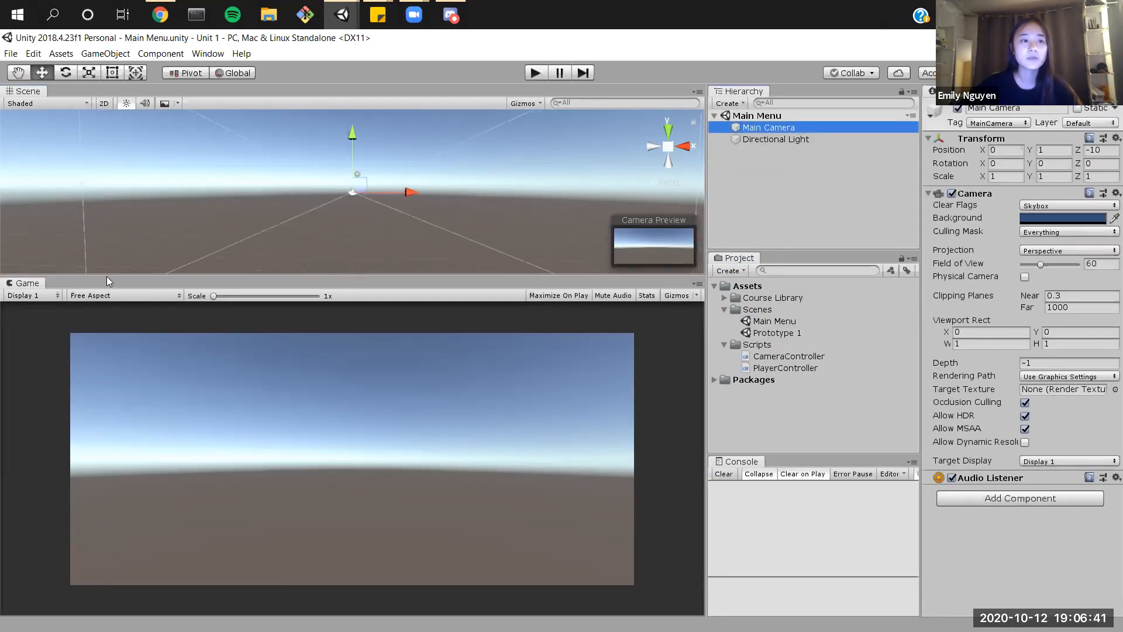
drag(127, 278, 135, 311)
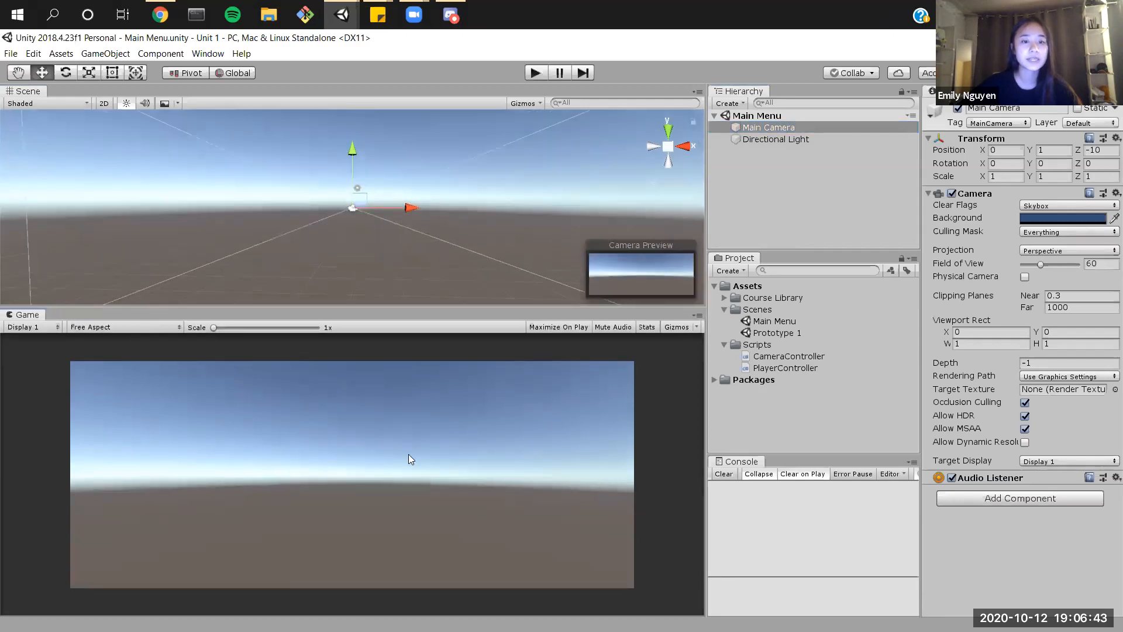
Step: Disable the Directional Light to check its effect on the scene, and enable it again
click(806, 140)
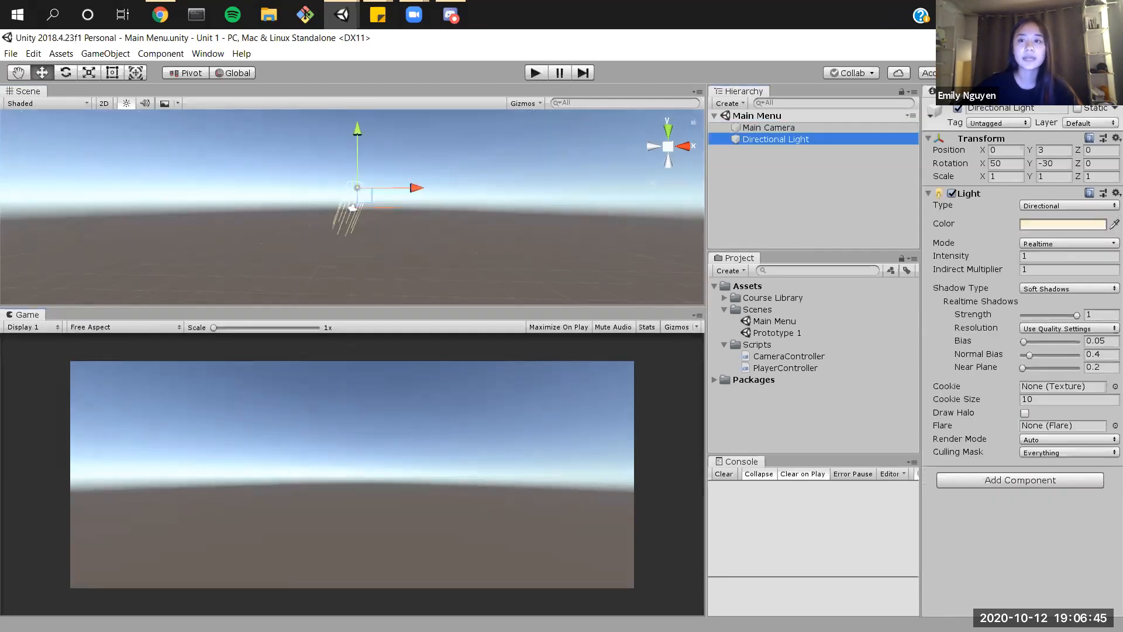
click(957, 109)
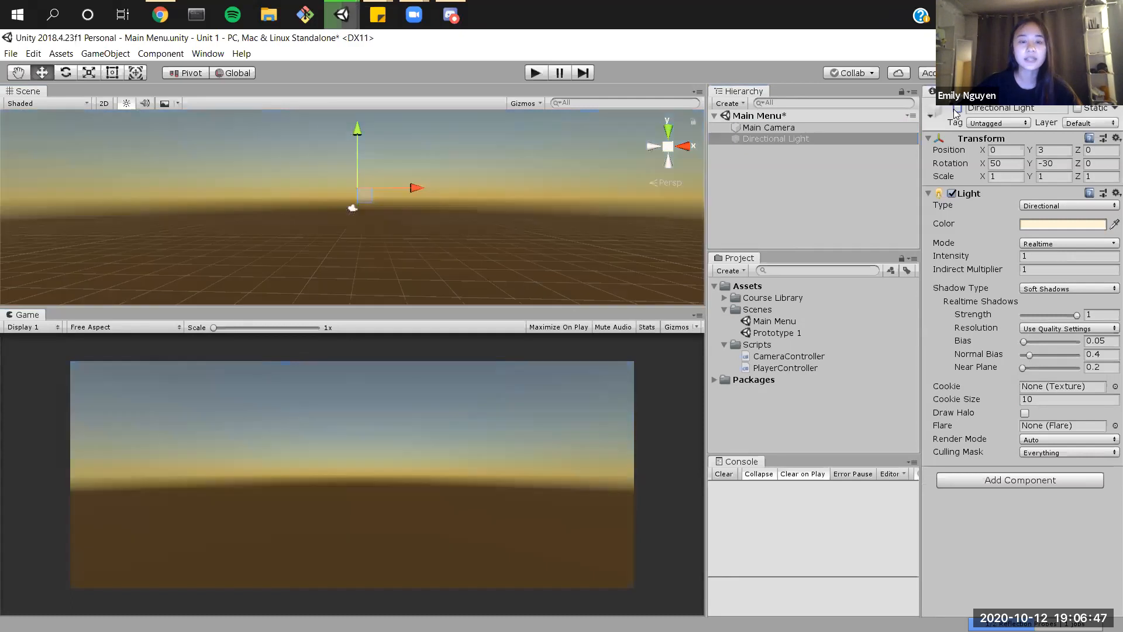
click(957, 109)
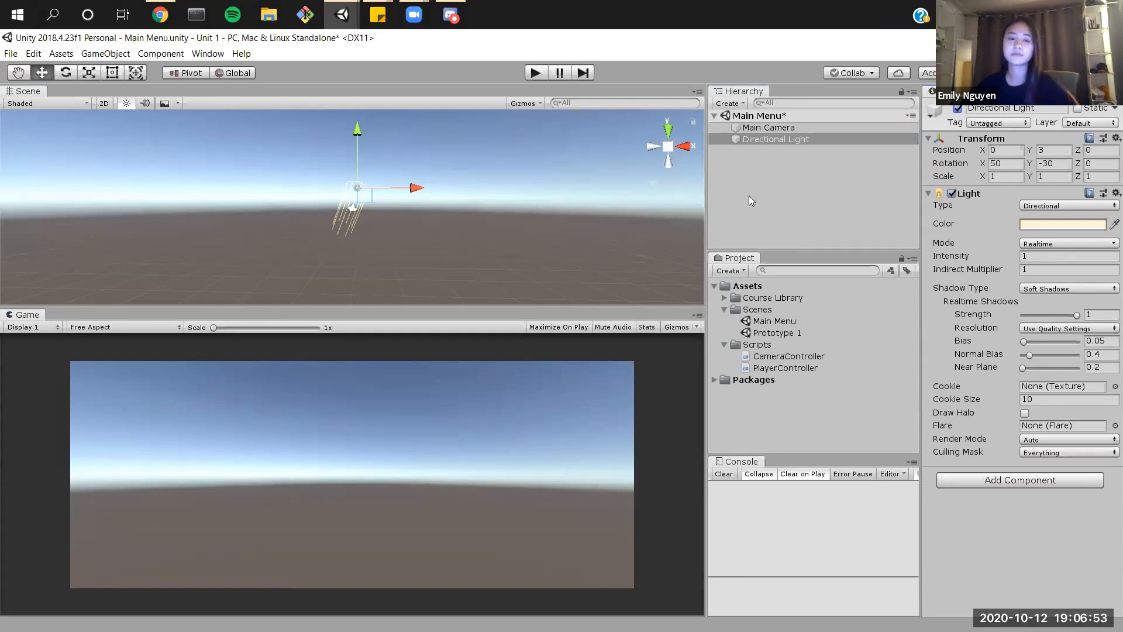
Step: Deselect the Directional Light and switch the Scene view to 2D mode
click(293, 202)
alt+drag(299, 233, 364, 238)
alt+drag(475, 210, 518, 204)
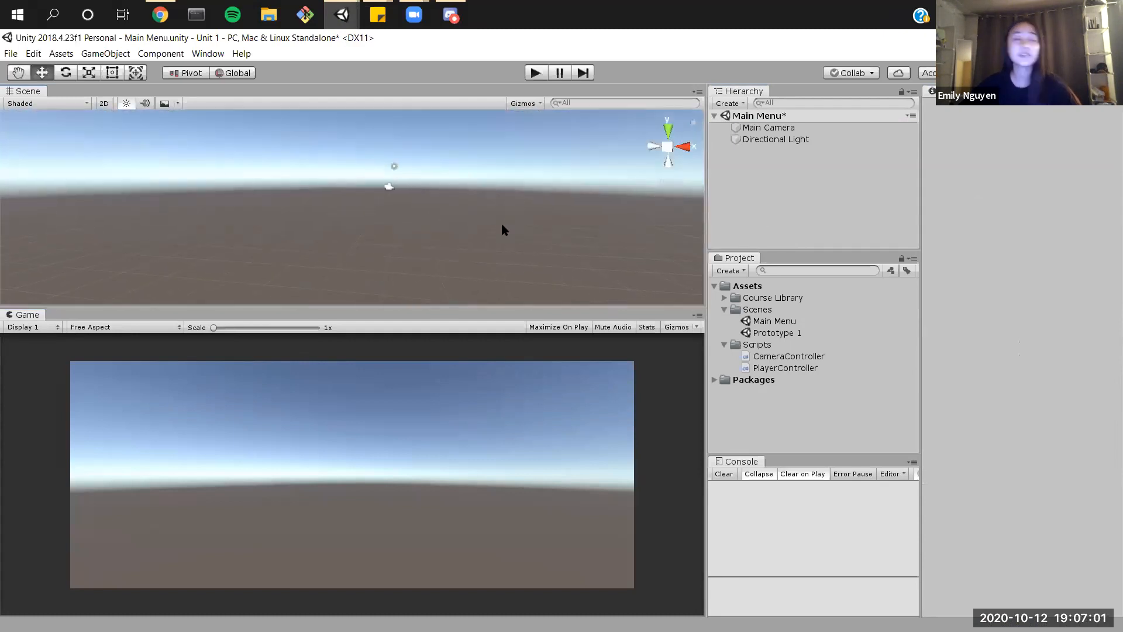
click(103, 108)
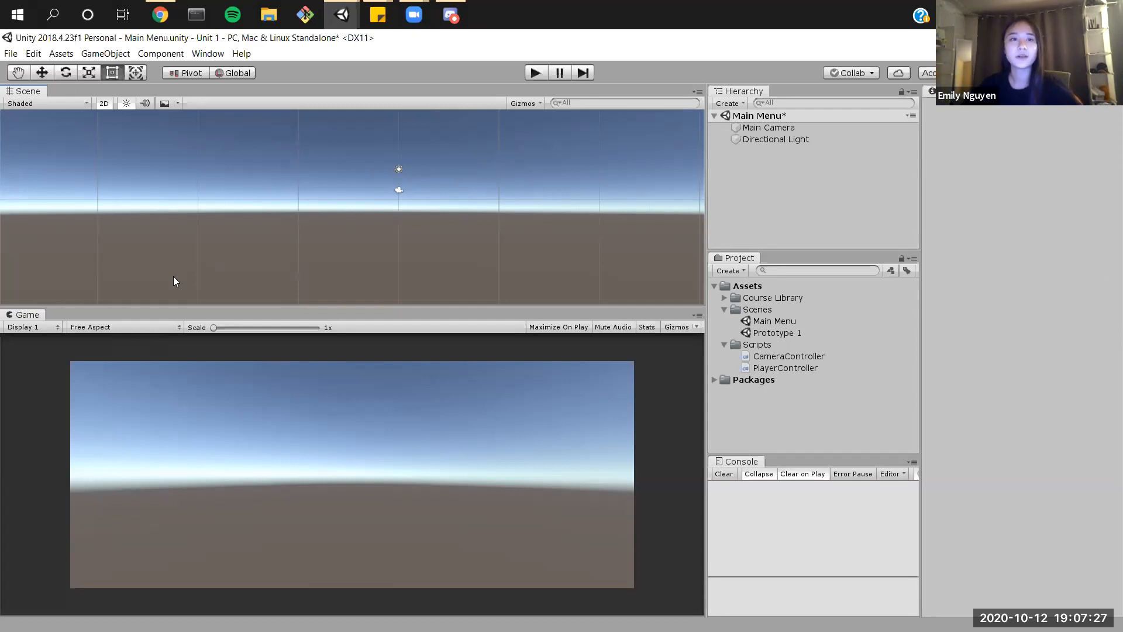
click(358, 16)
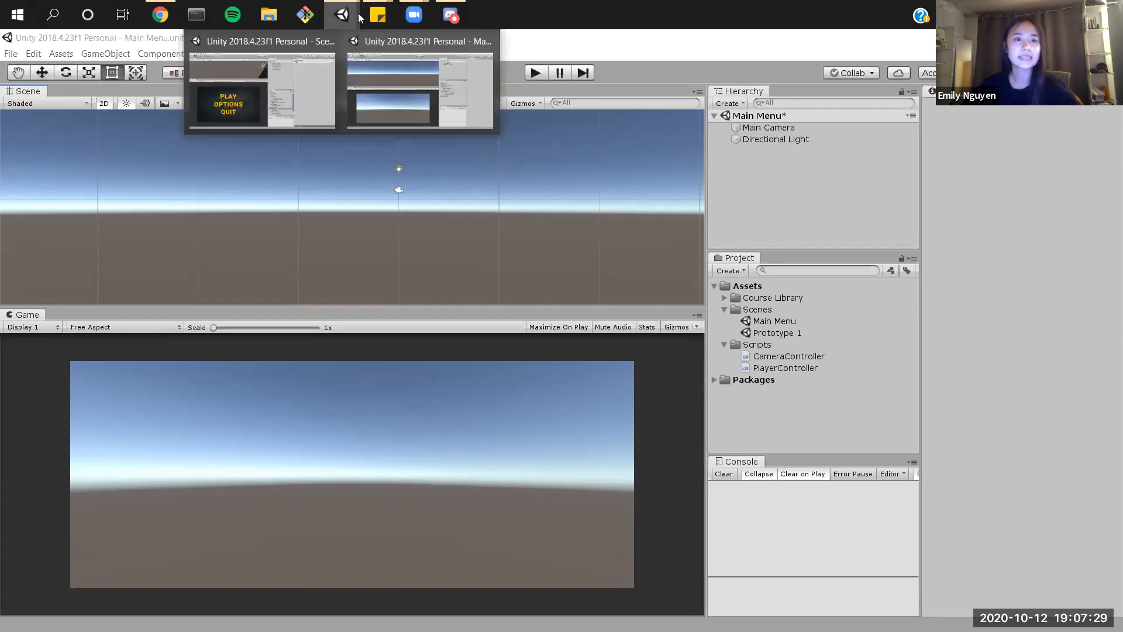
mouse_move(414, 16)
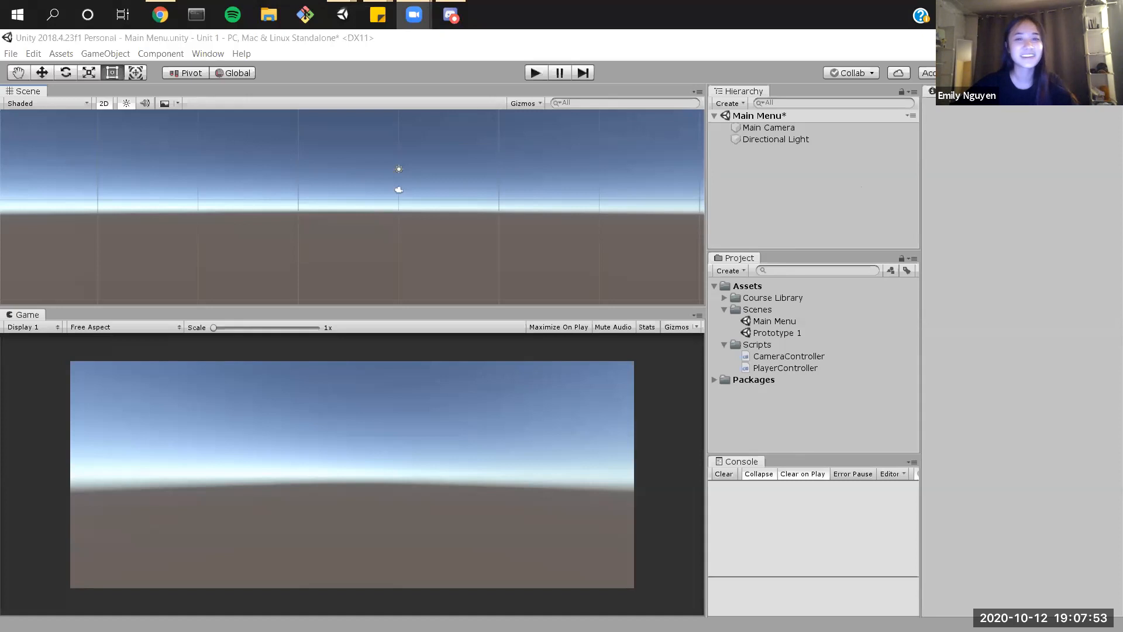
Step: Add a UI Panel to the Main Menu scene
click(763, 170)
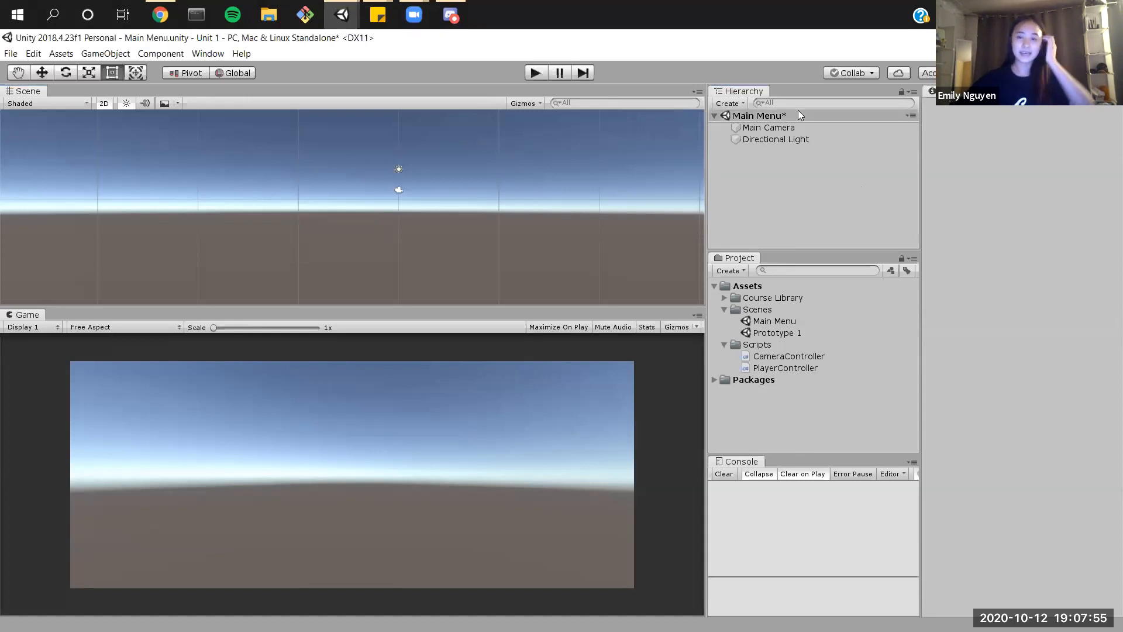
right_click(747, 157)
right_click(729, 186)
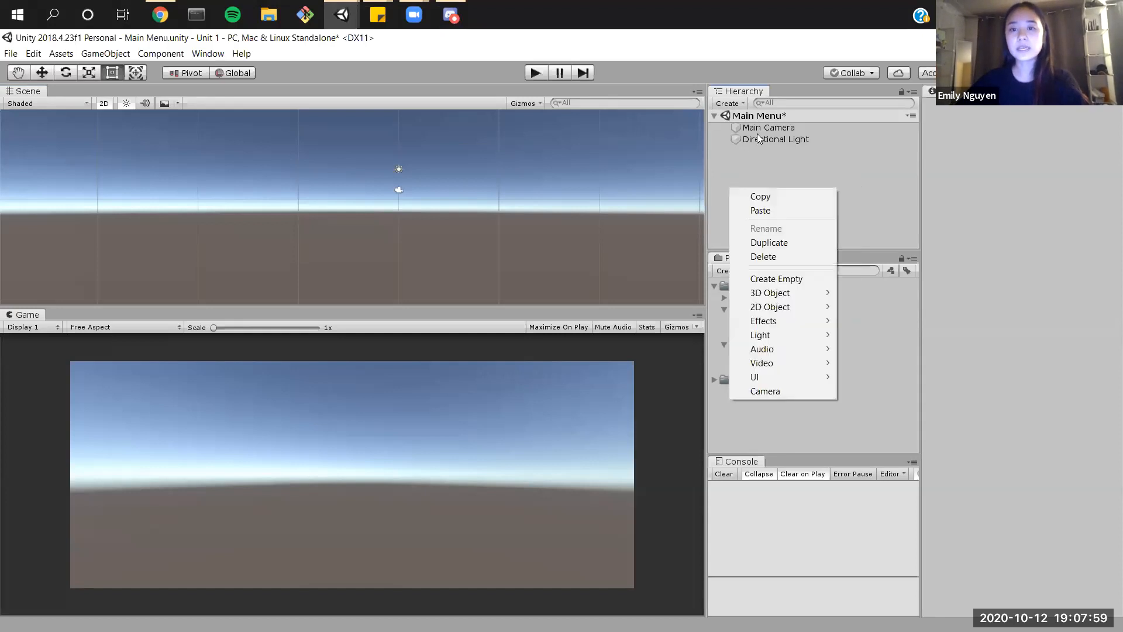
mouse_move(814, 379)
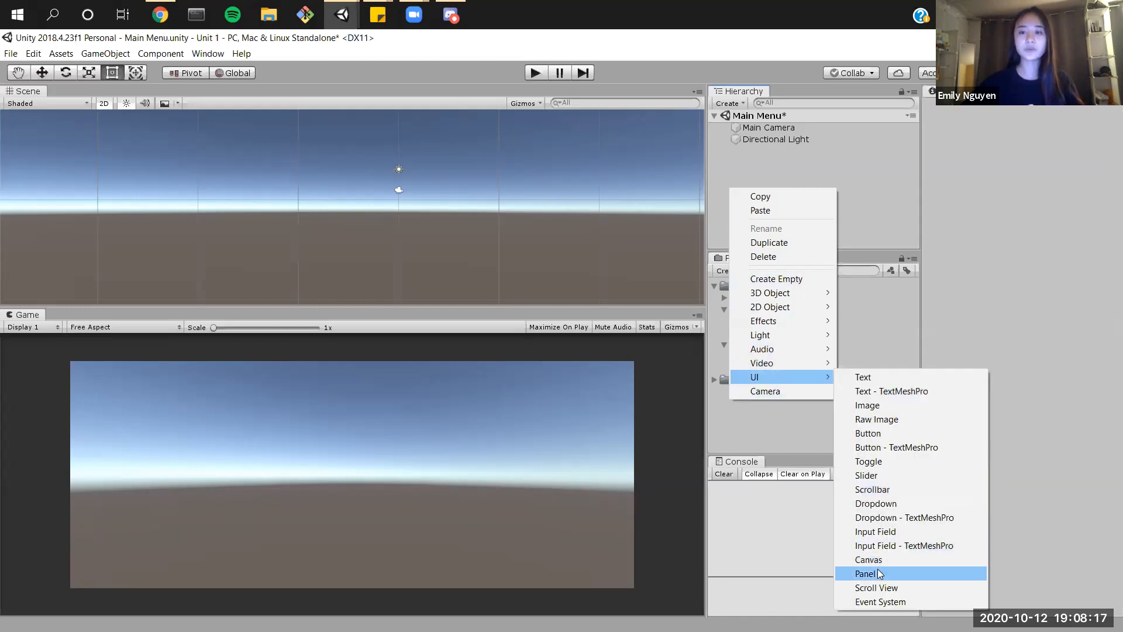
click(878, 571)
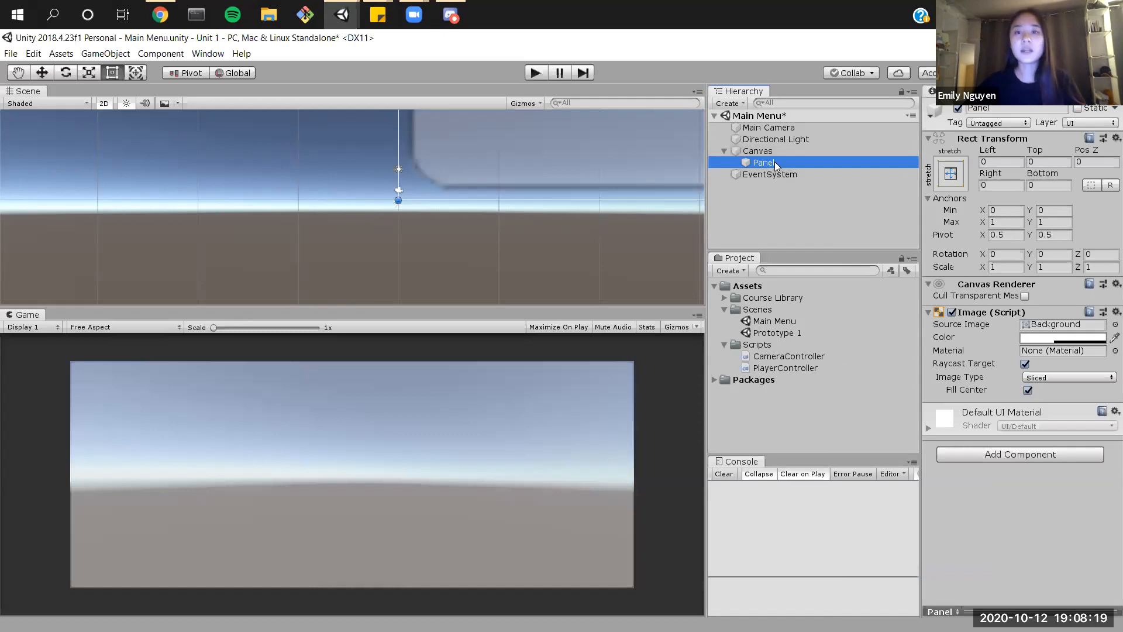
Step: Inspect the EventSystem and Canvas settings, and frame the whole Canvas in the Scene view
click(763, 174)
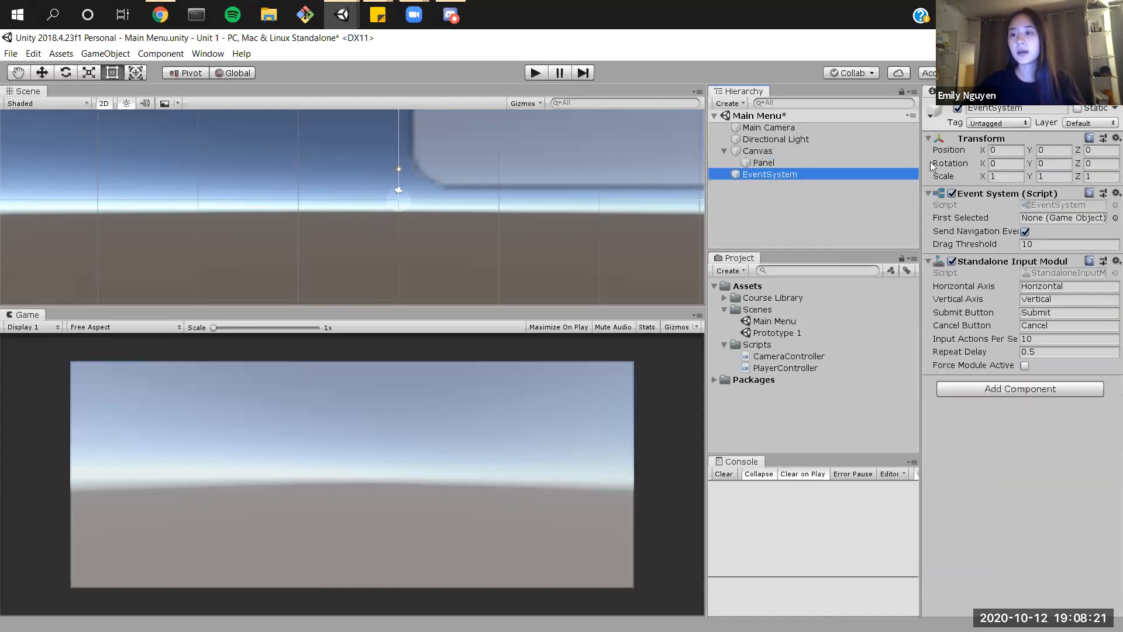
click(761, 151)
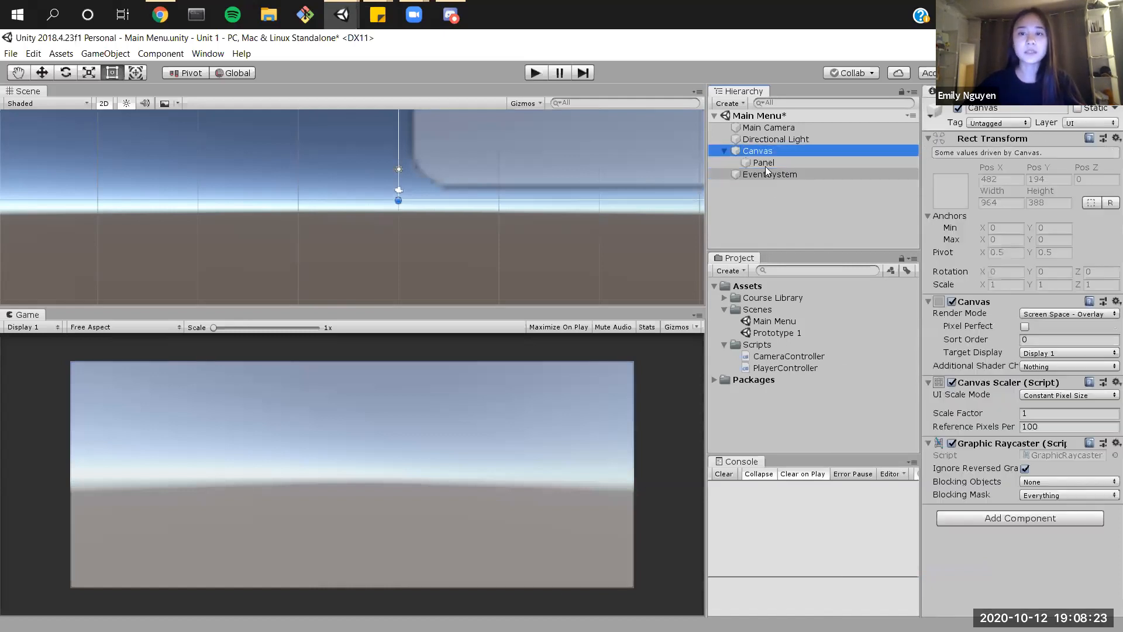
double_click(764, 152)
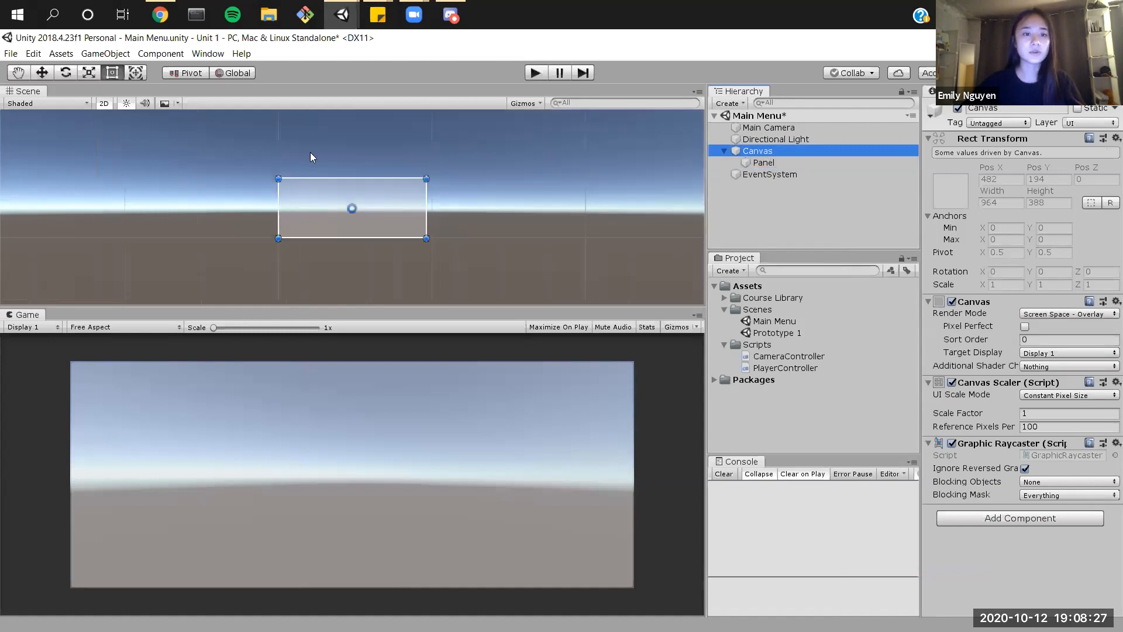
scroll(576, 206, up, 5)
middle_drag(412, 248, 446, 253)
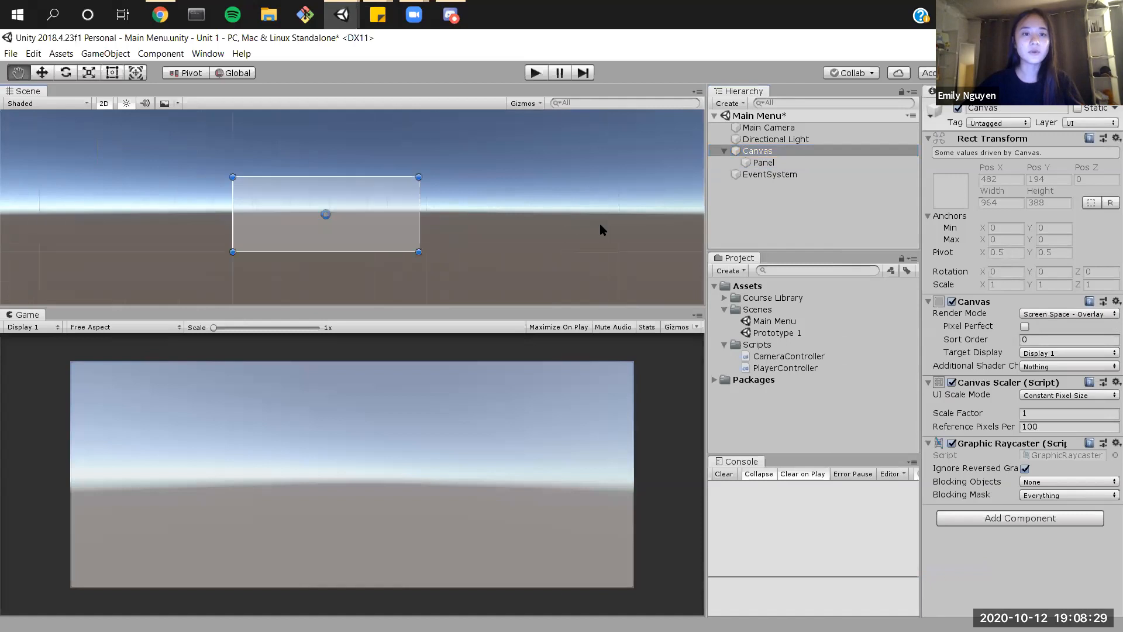
double_click(810, 151)
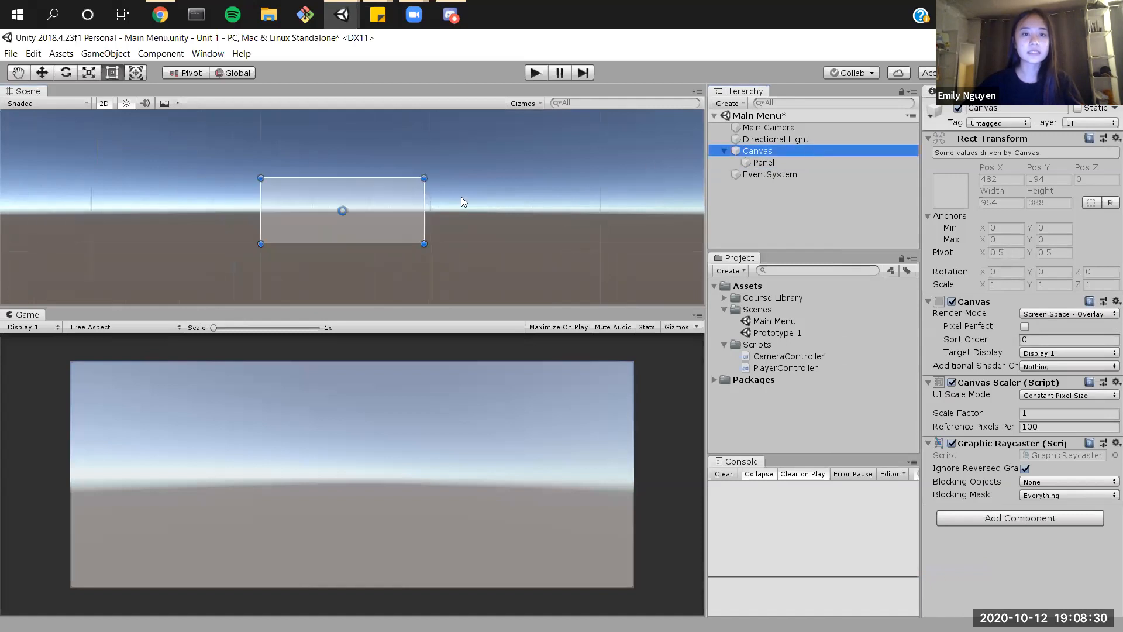
Step: Disable the Panel to check its effect on the scene, and enable it again
click(800, 162)
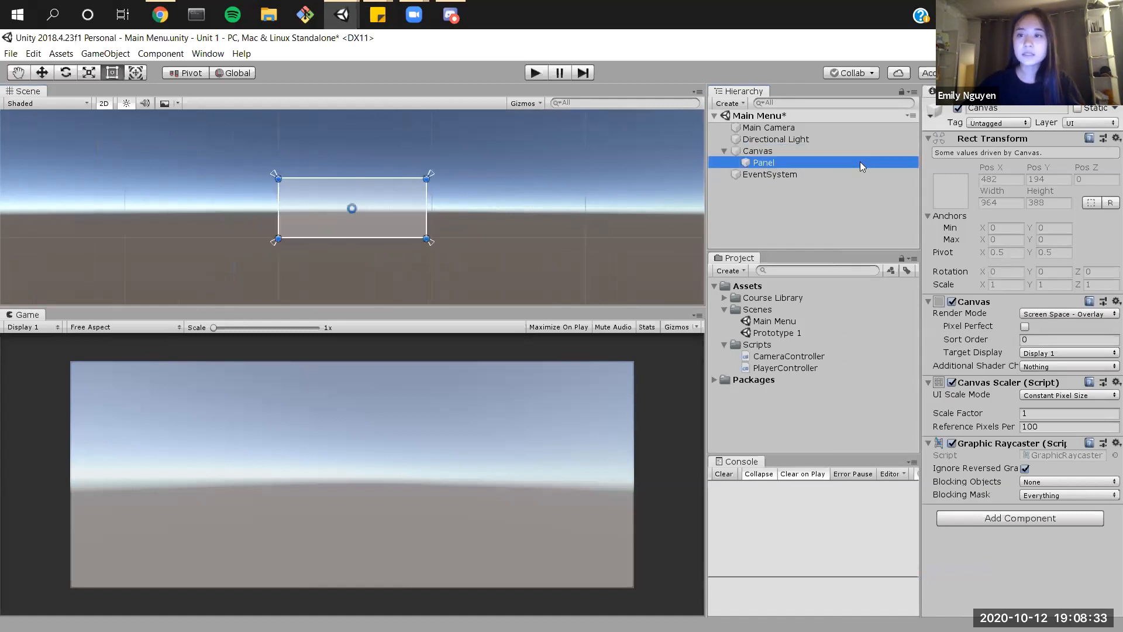
click(958, 109)
click(957, 109)
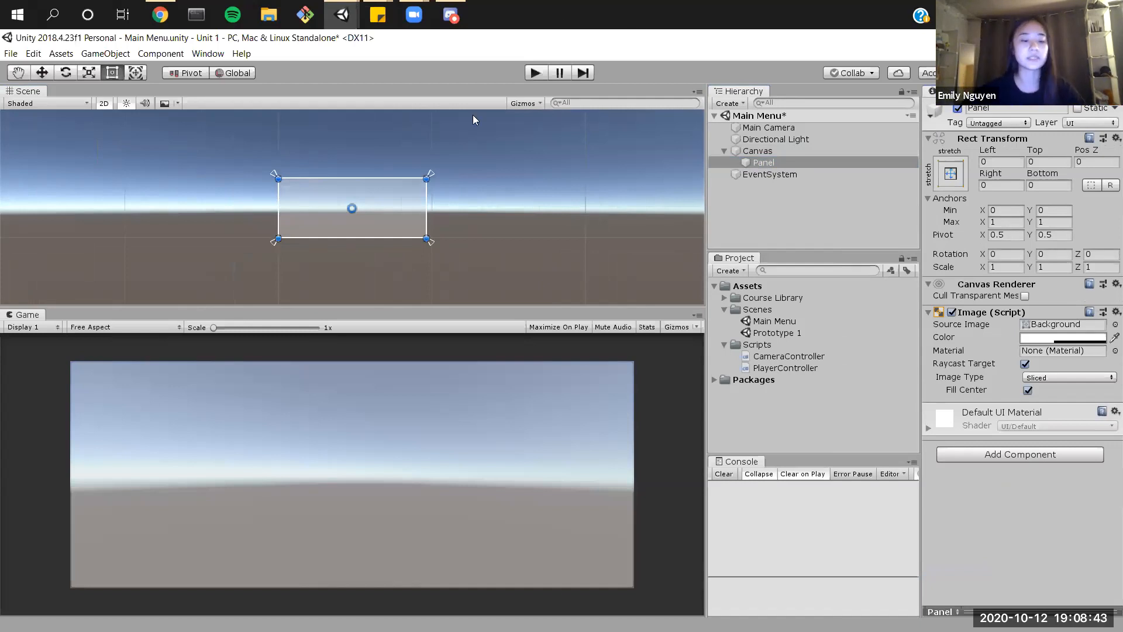
scroll(492, 174, up, 3)
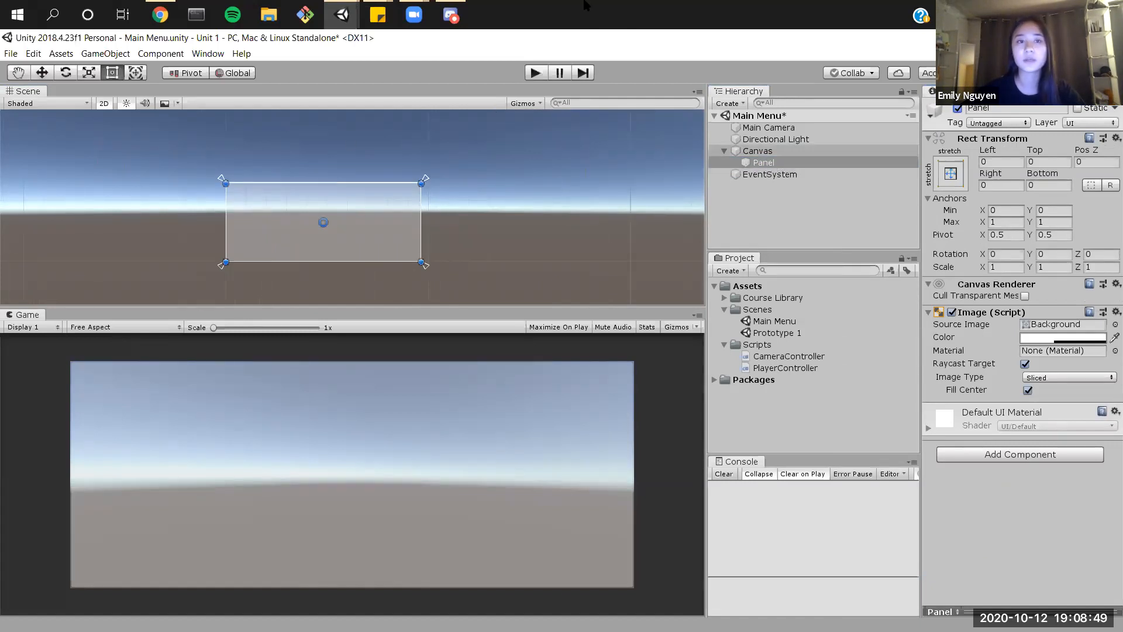
Step: Switch to Chrome and search Google for "black screen", showing the image results
mouse_move(168, 17)
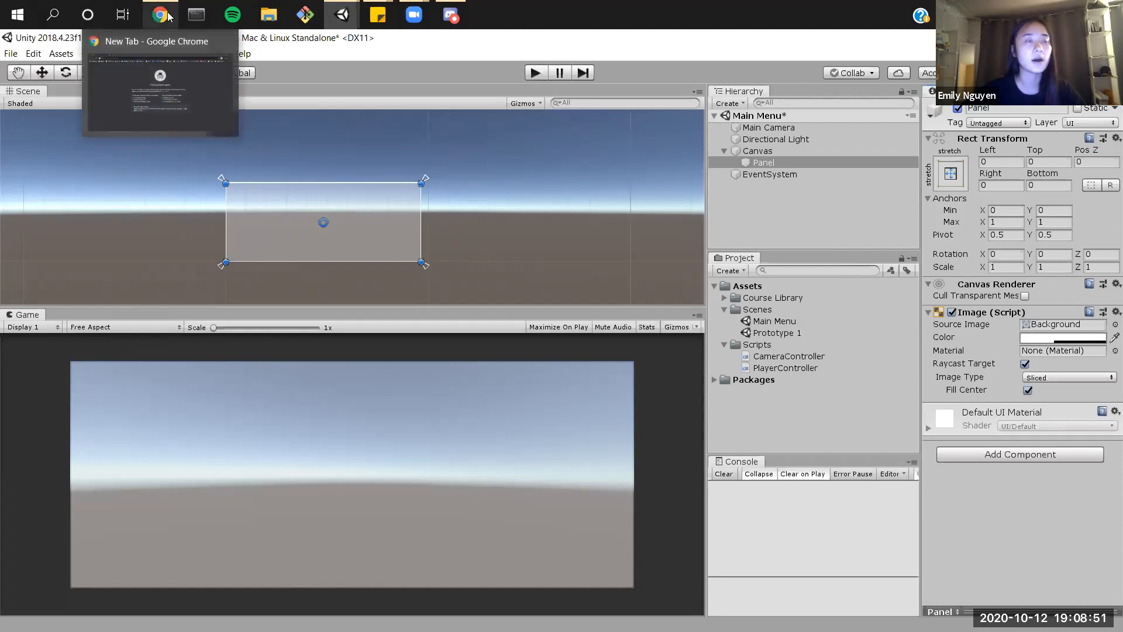
click(167, 16)
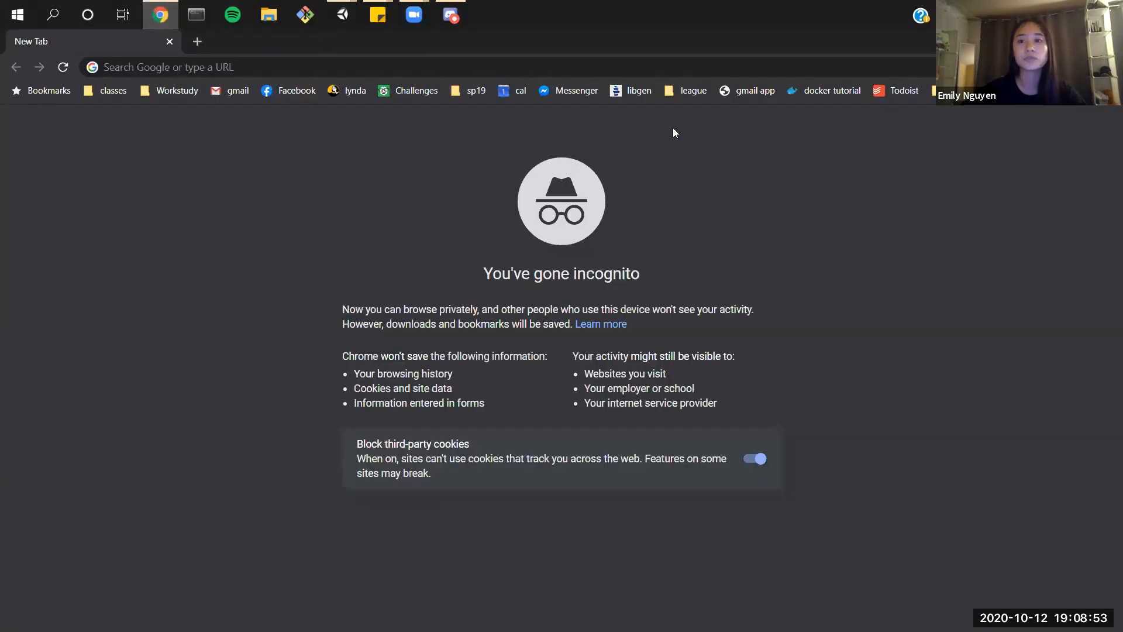
click(810, 68)
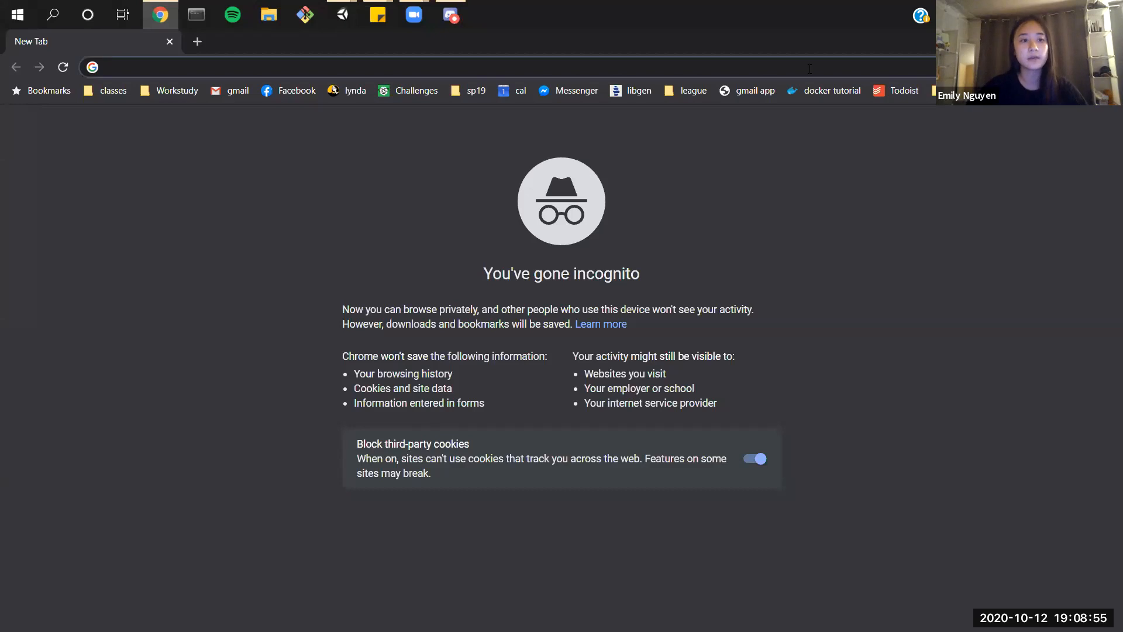
text(black screen)
key(Return)
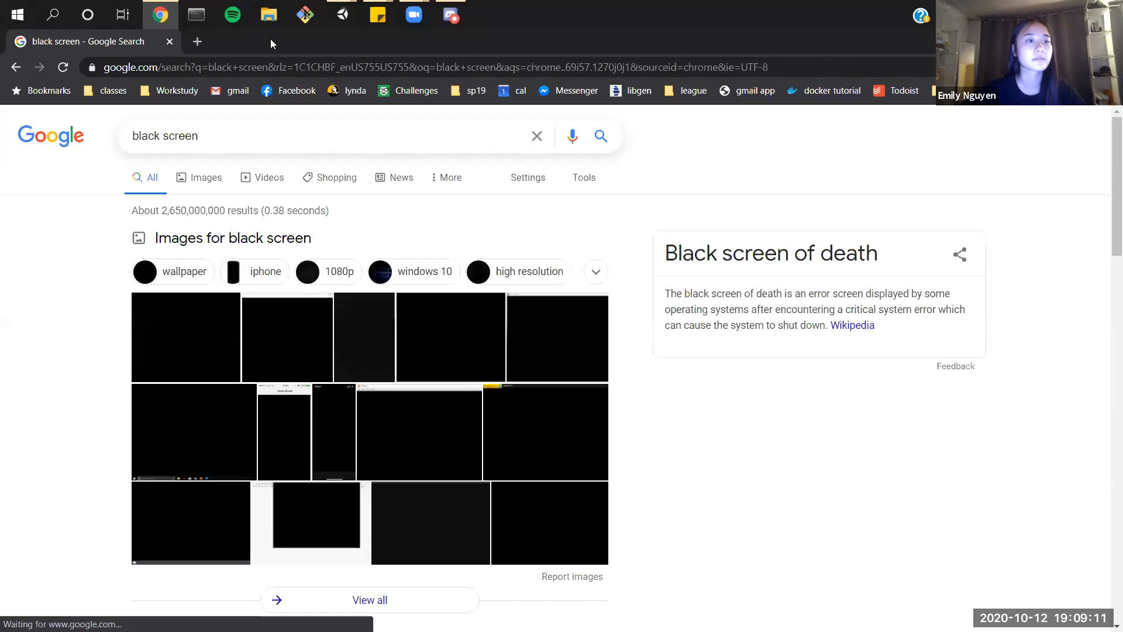
click(153, 135)
click(209, 168)
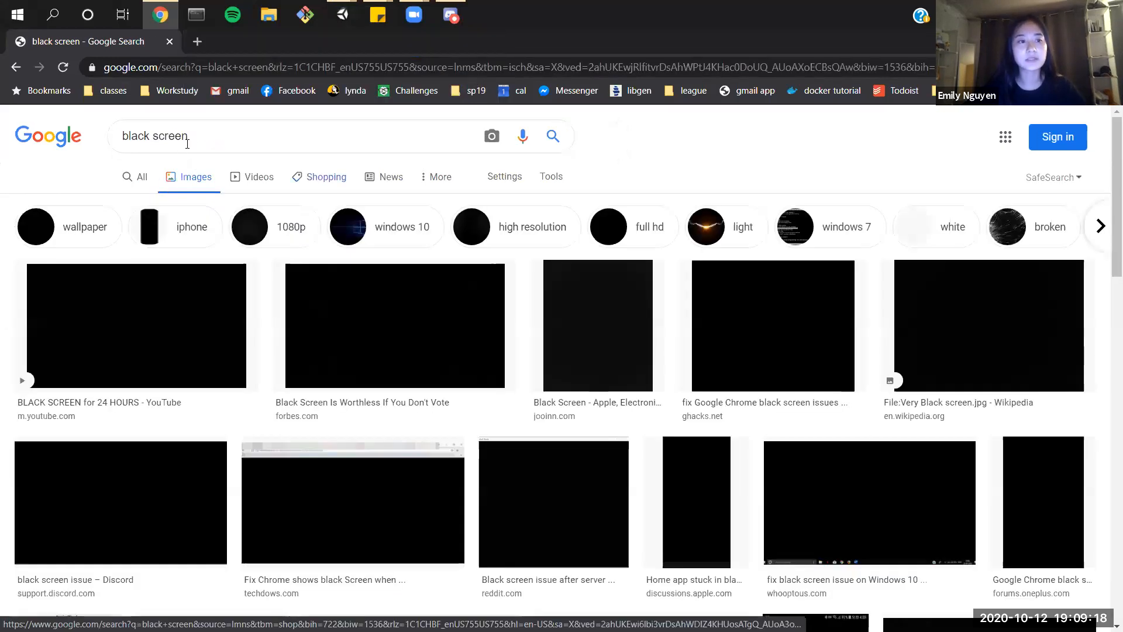
Step: Change the image search to "black background" and open the preview of Freepik's dark grunge wall image
double_click(187, 142)
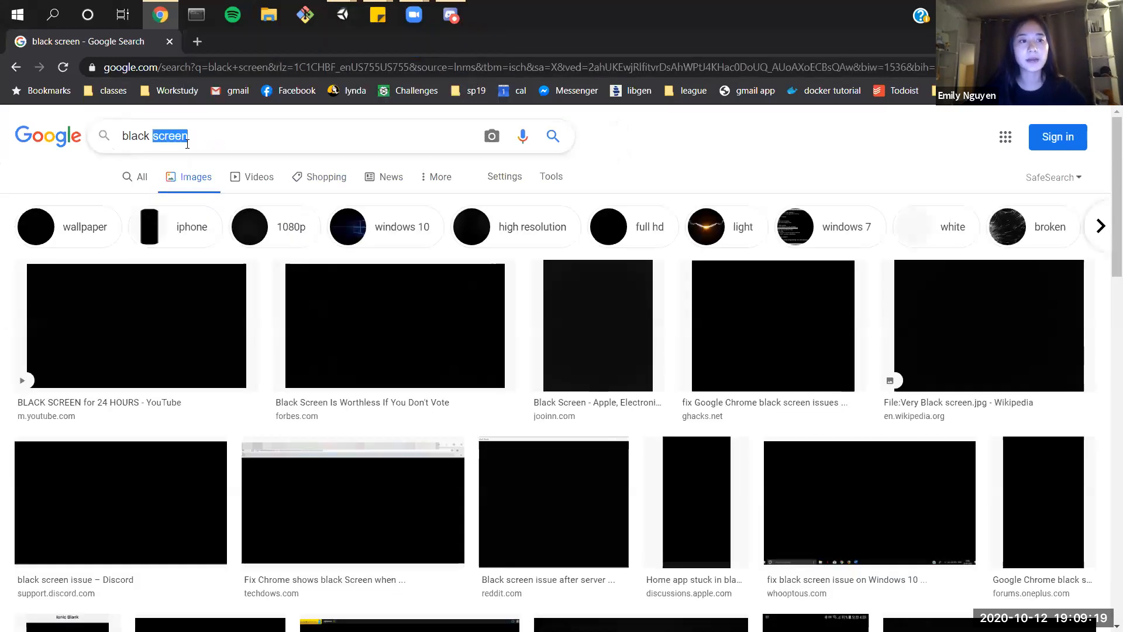
text(background)
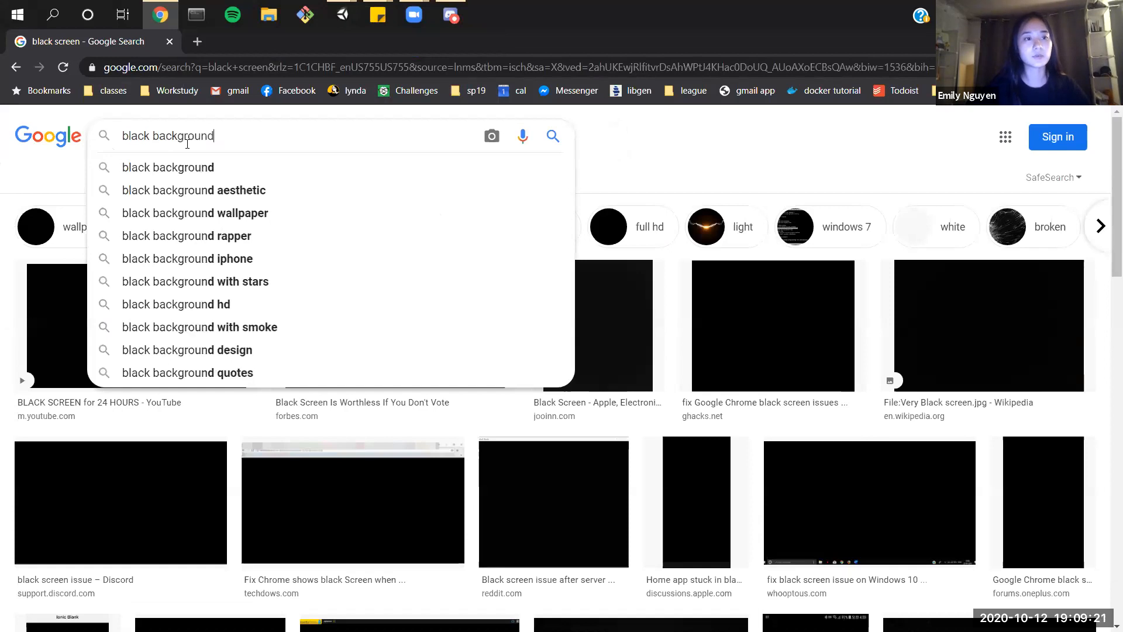
key(Return)
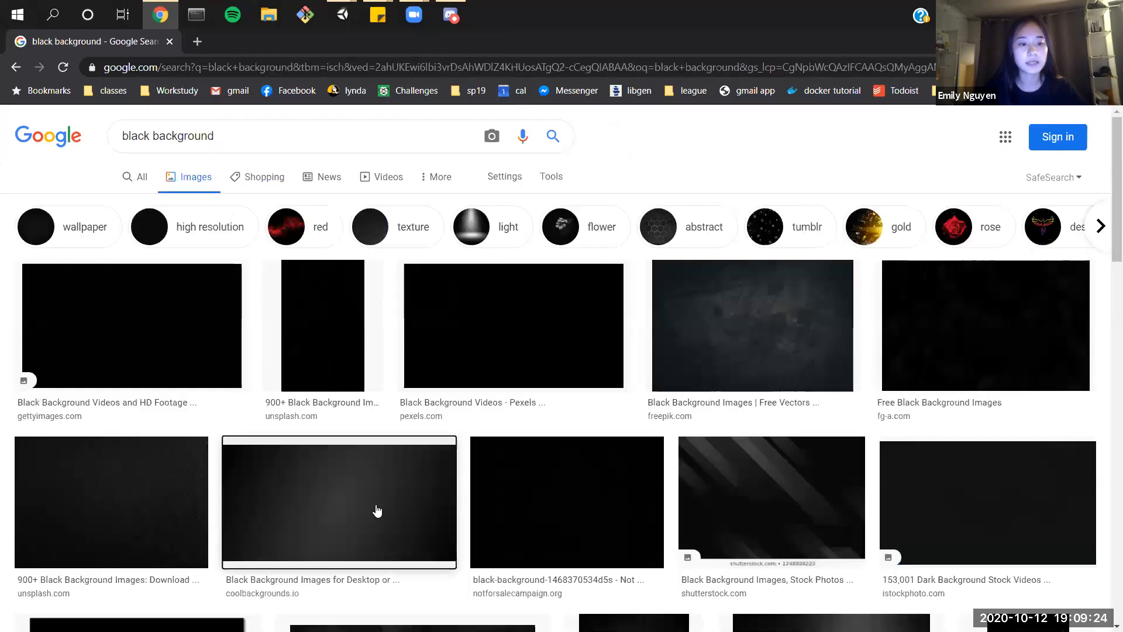
click(379, 509)
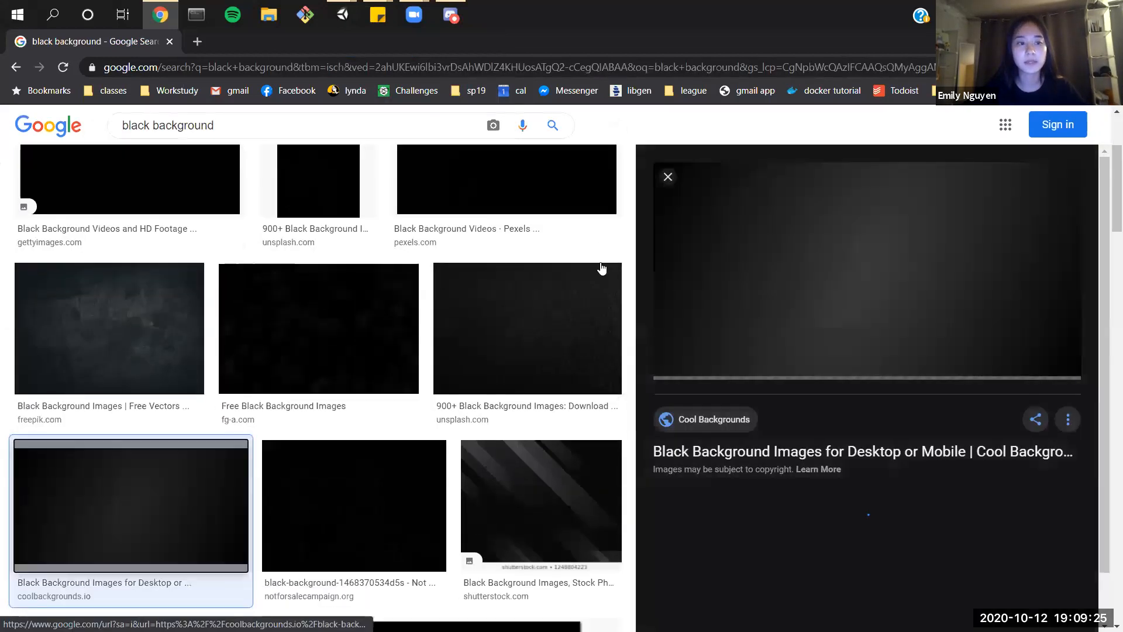
click(128, 316)
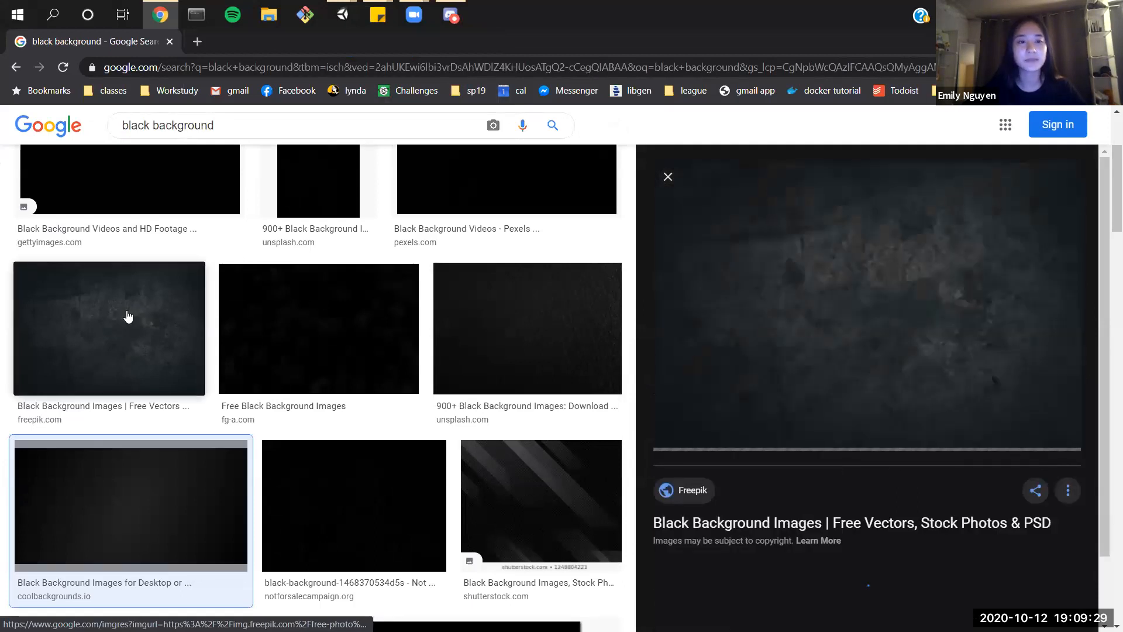
right_click(943, 361)
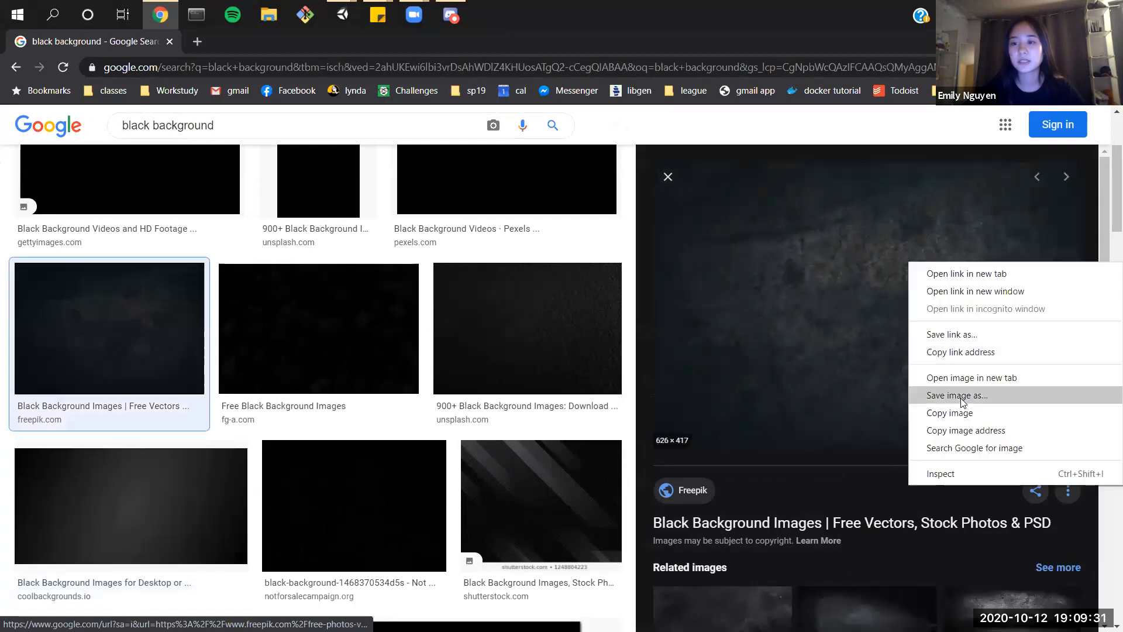
click(937, 394)
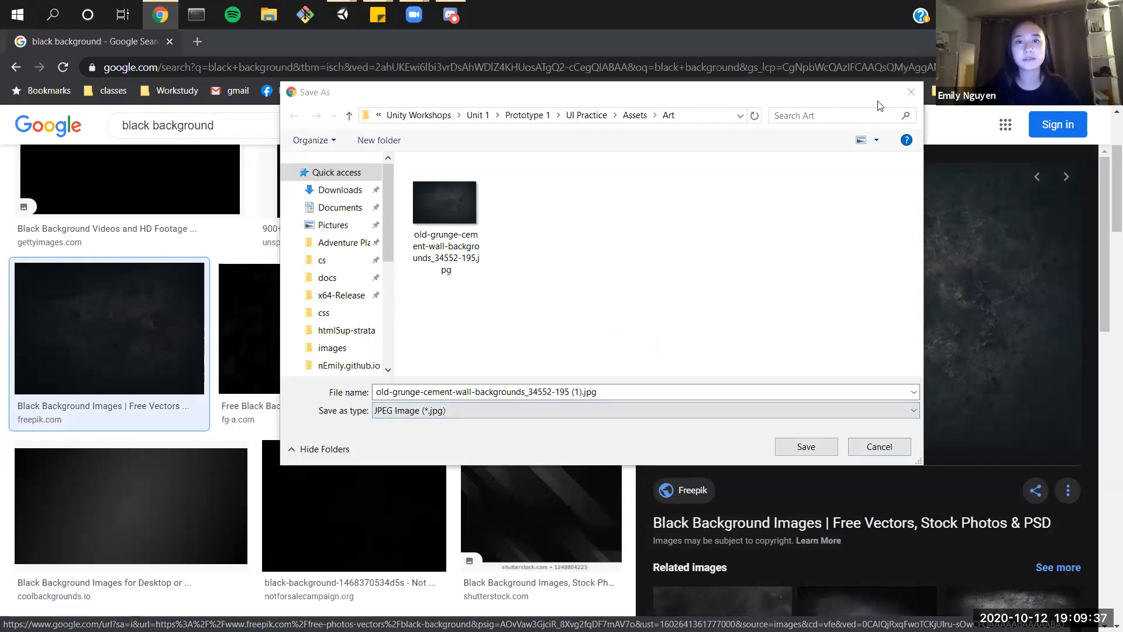
click(901, 96)
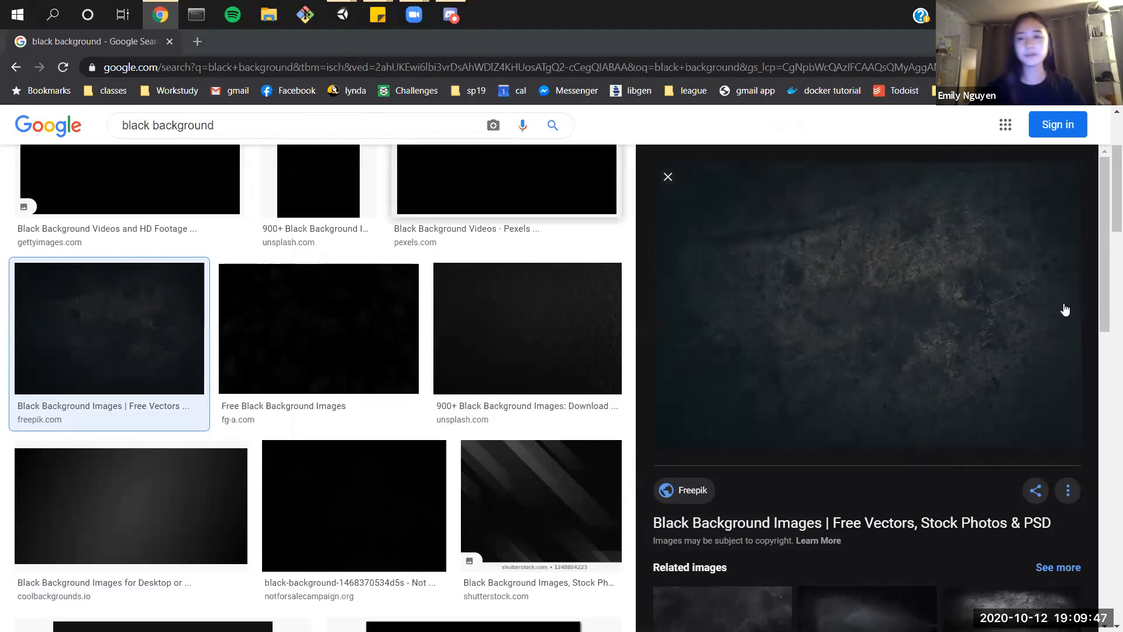
Step: Save the Freepik background image to the Downloads folder as old-grunge-cement-wall-backgrounds_34552-195 (1).jpg
right_click(839, 249)
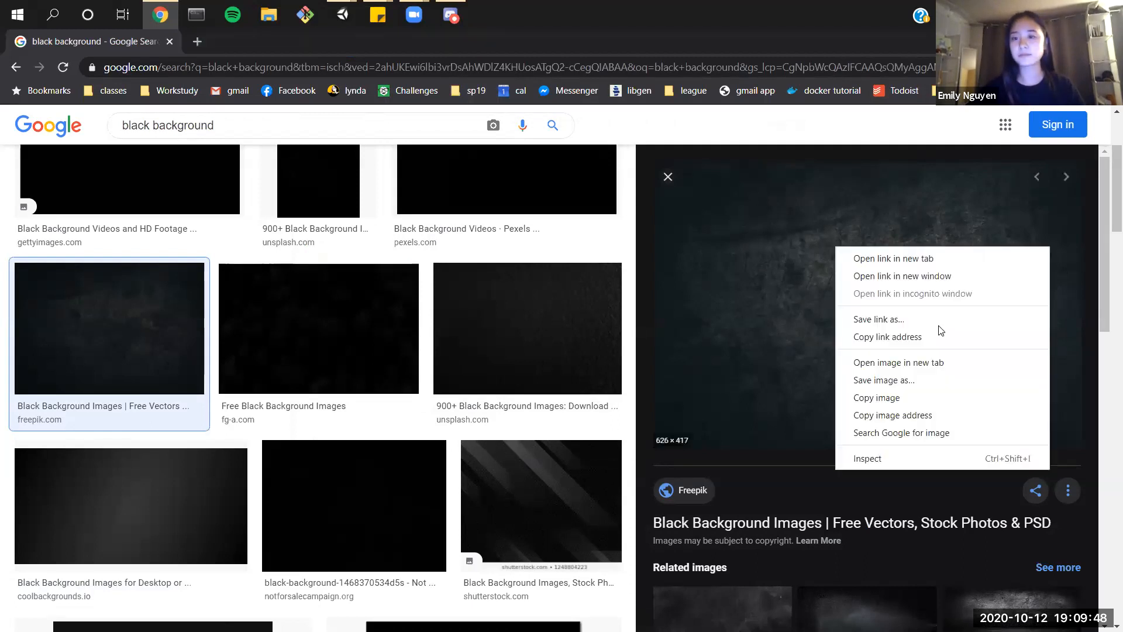
click(867, 383)
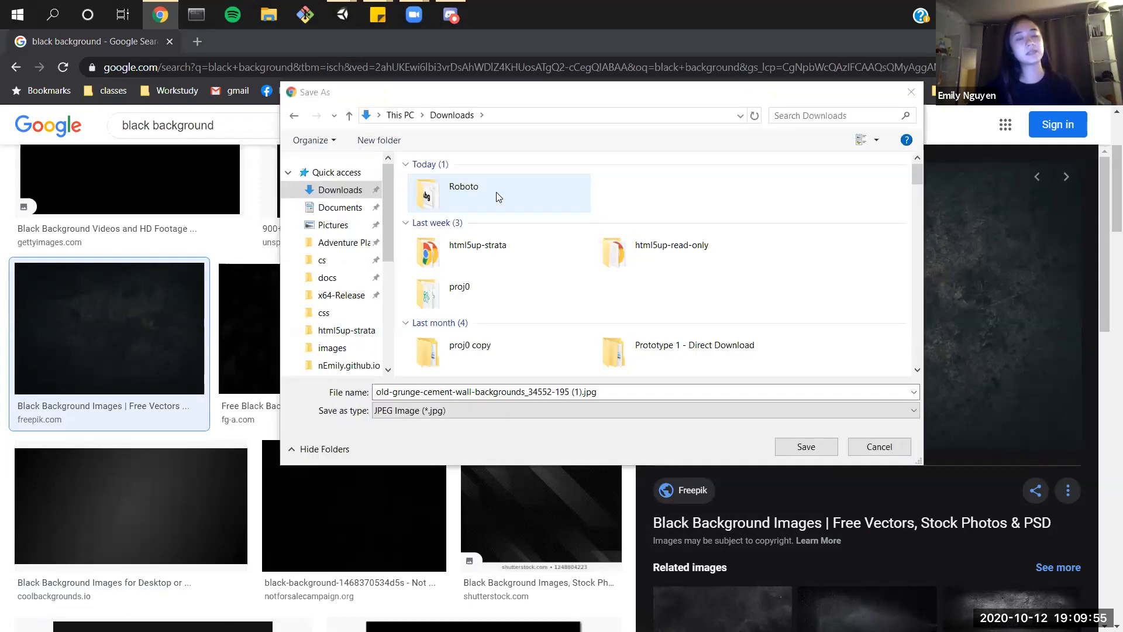
click(807, 447)
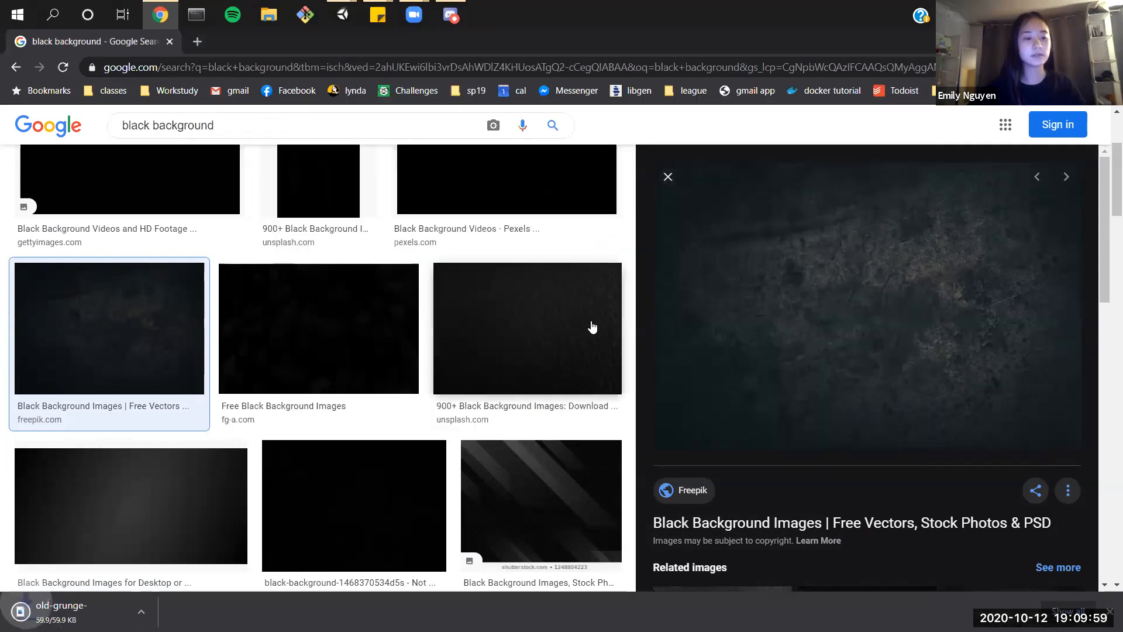
Step: Shrink the browser window so Unity is visible beside it, and create a folder named Art in the project's Assets
double_click(781, 43)
right_click(780, 399)
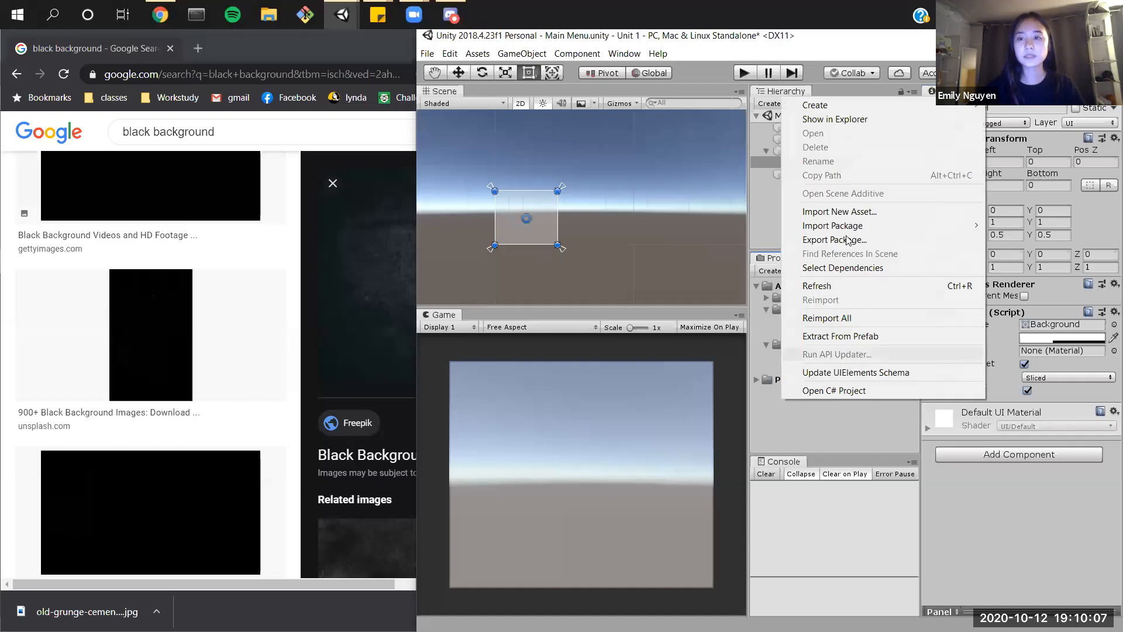
mouse_move(831, 106)
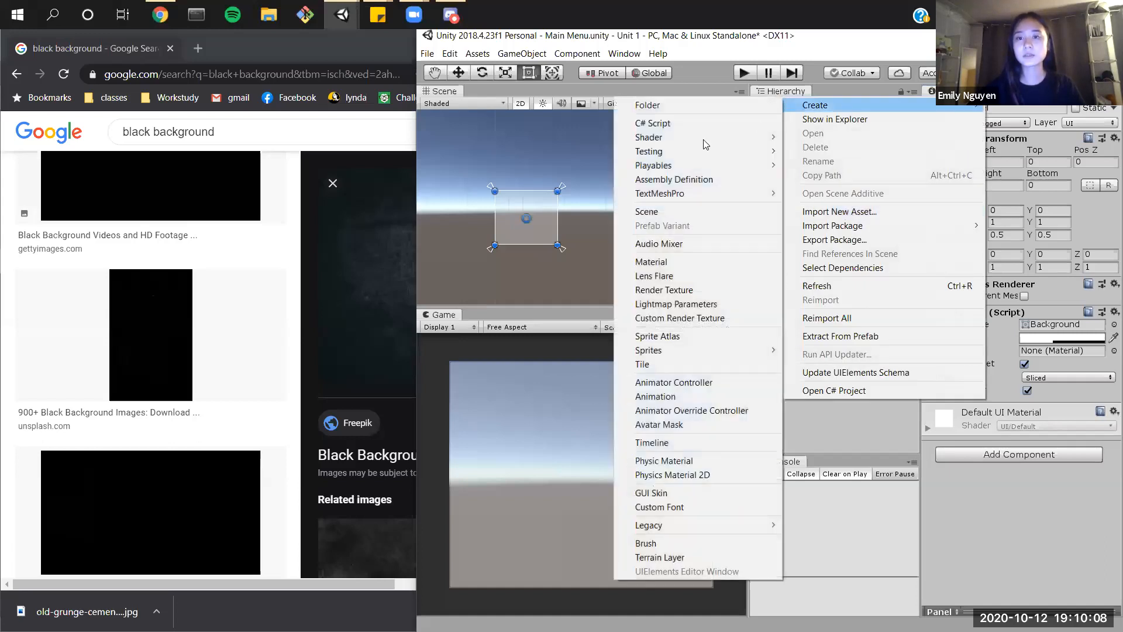
click(686, 106)
text(Art)
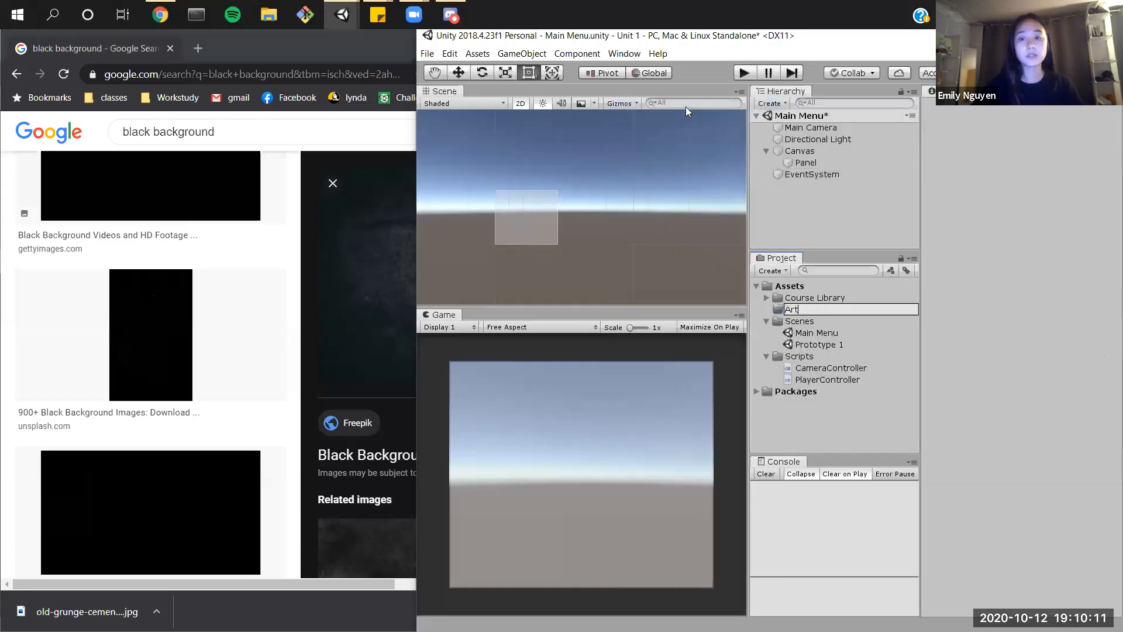
key(Return)
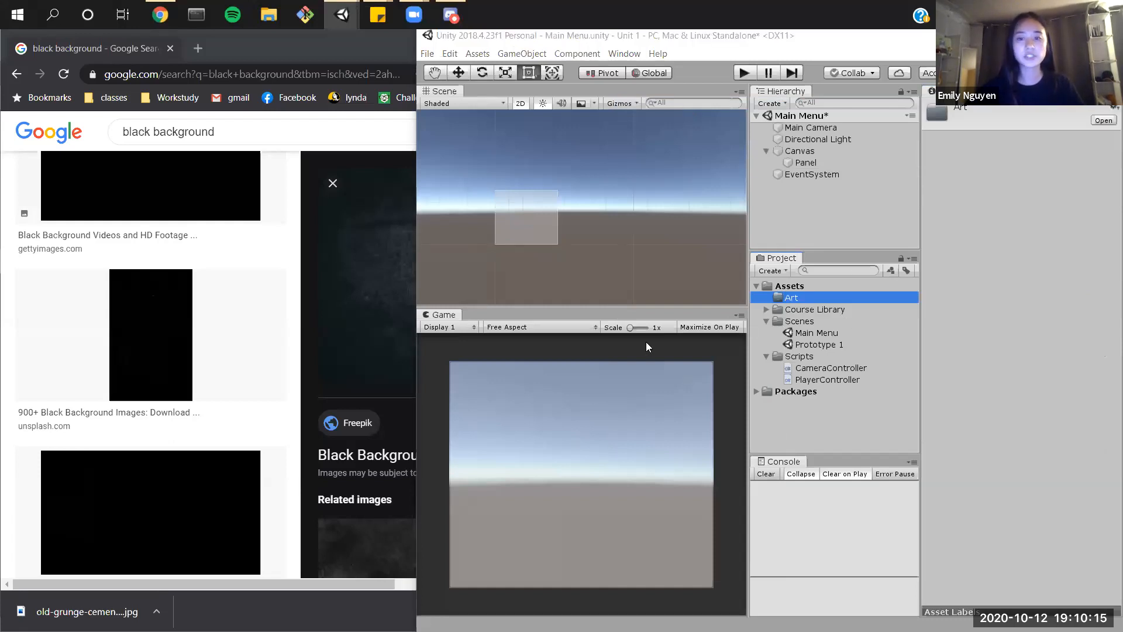
Step: Import the downloaded grunge wall image into the Art folder and select it to show its import settings
drag(87, 612, 834, 304)
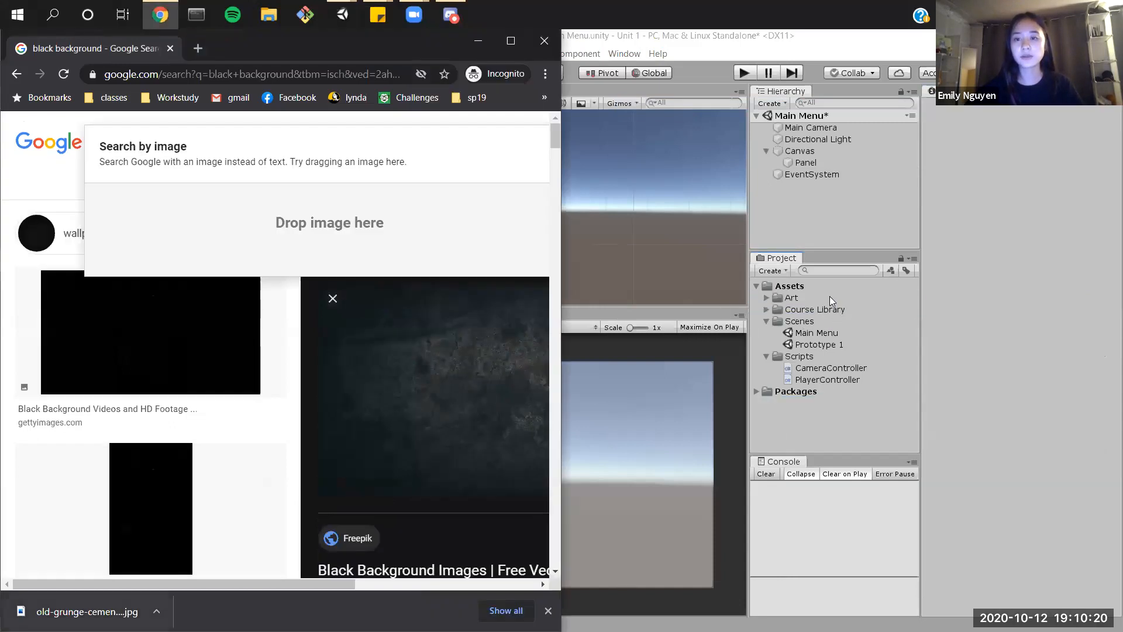
click(767, 298)
click(804, 310)
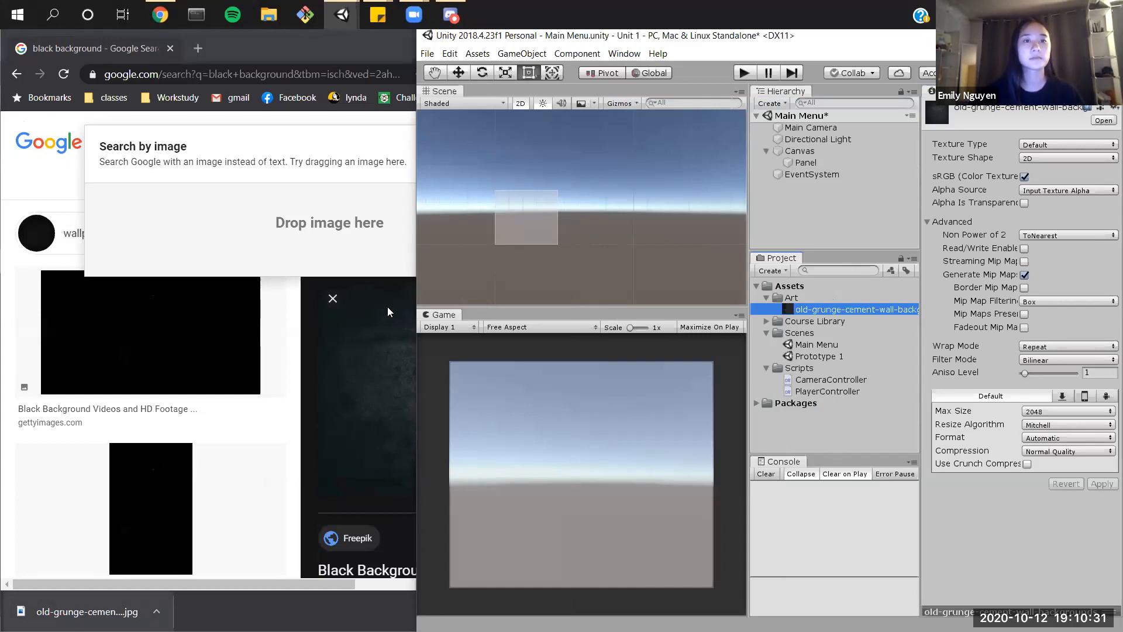
click(414, 14)
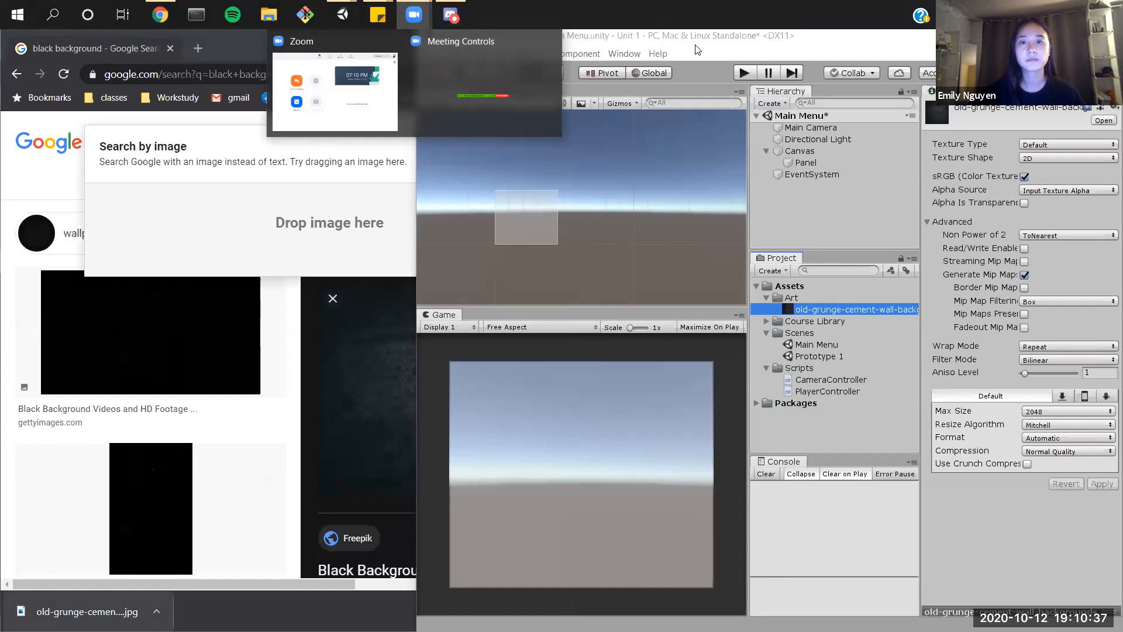
Step: Rename the imported grunge wall image in the Art folder as Background
click(408, 16)
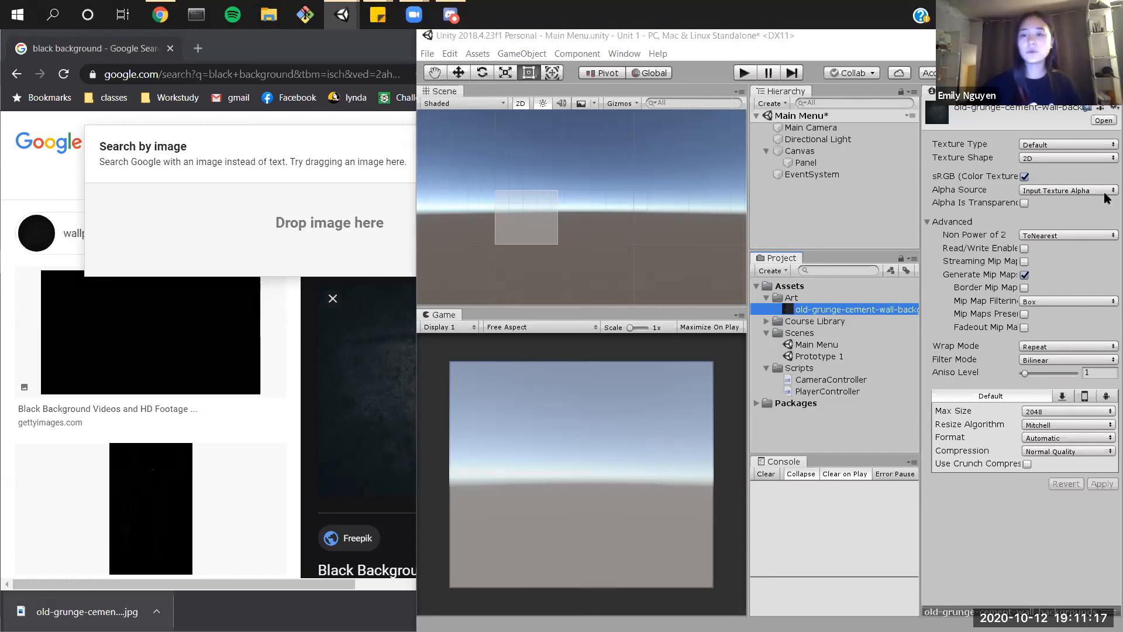
right_click(825, 311)
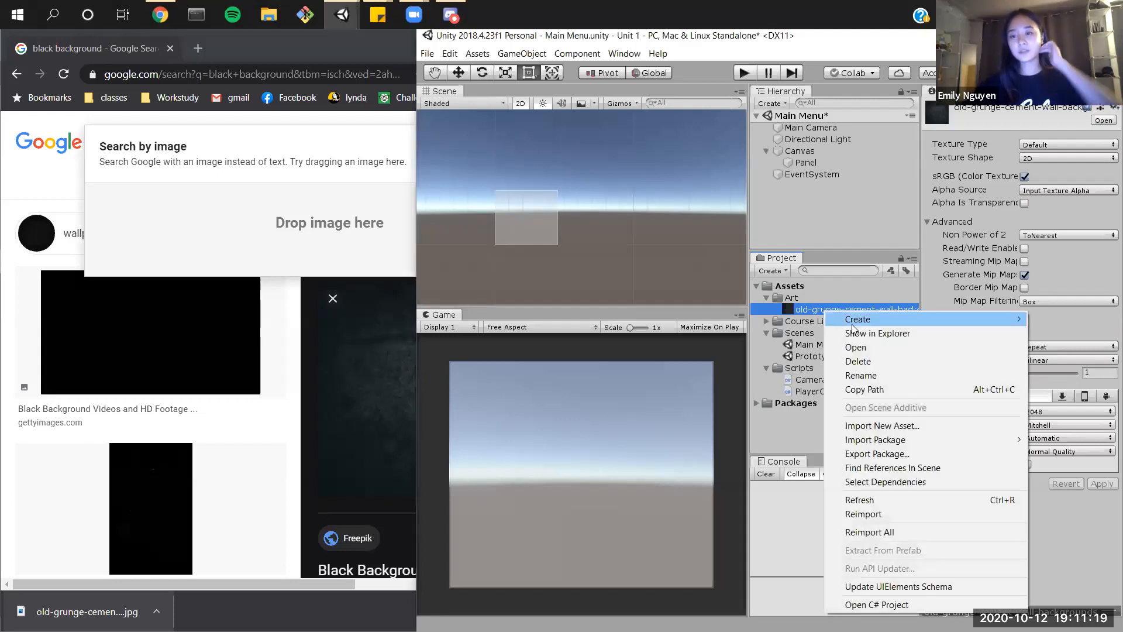
click(865, 375)
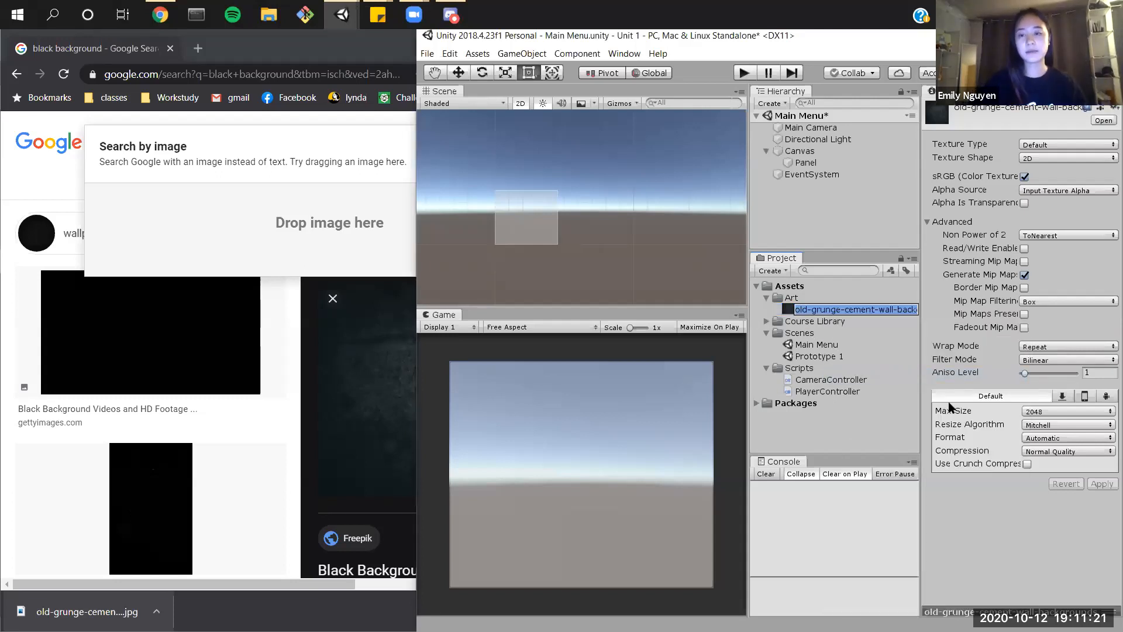
text(Background)
key(Return)
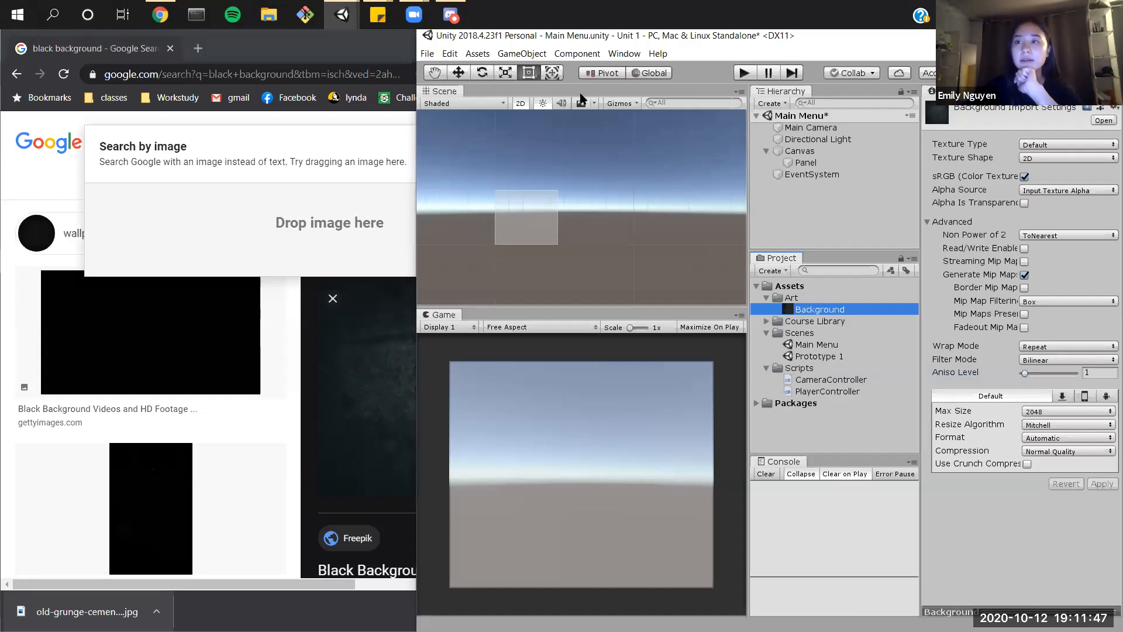
Step: Maximize the editor window and apply the texture type Sprite (2D and UI) to the Background image
drag(848, 37, 862, 2)
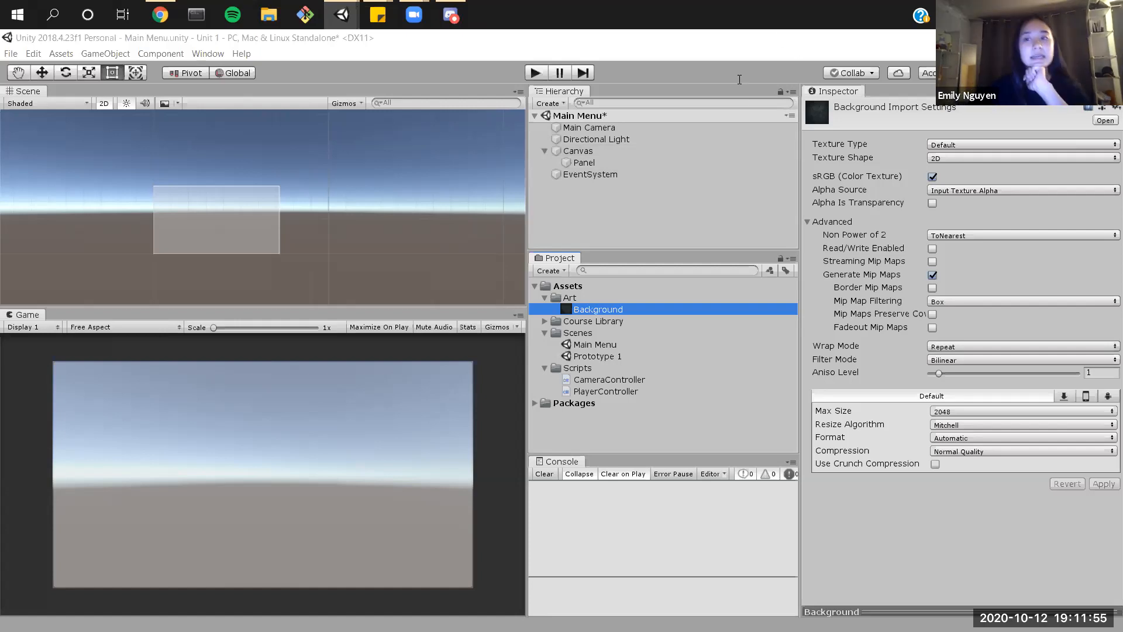
click(616, 321)
click(570, 307)
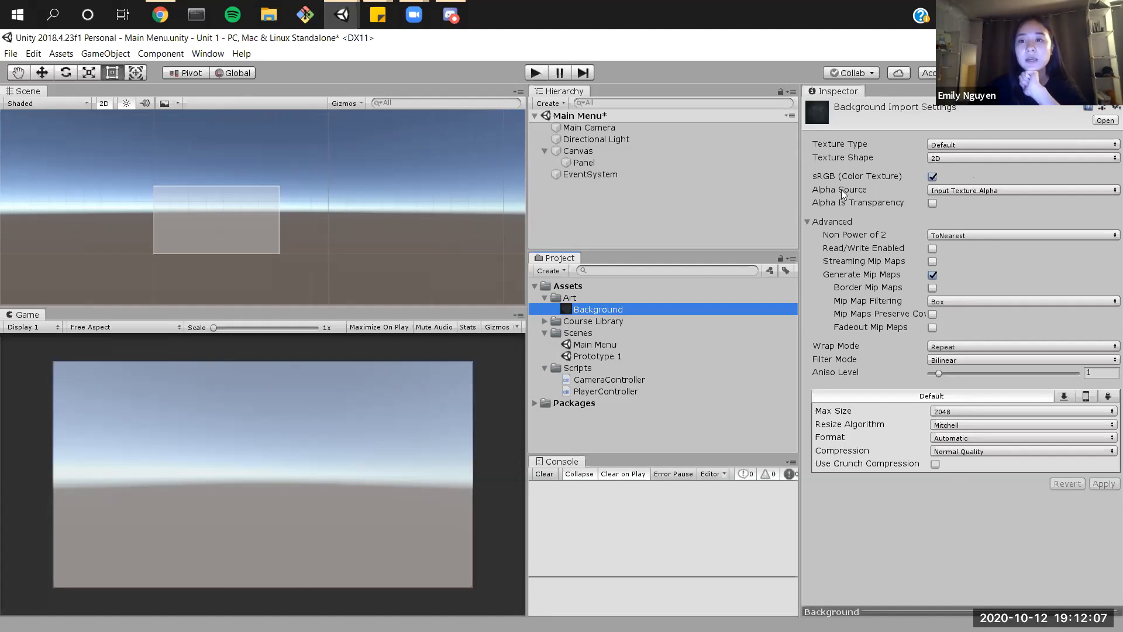
click(976, 145)
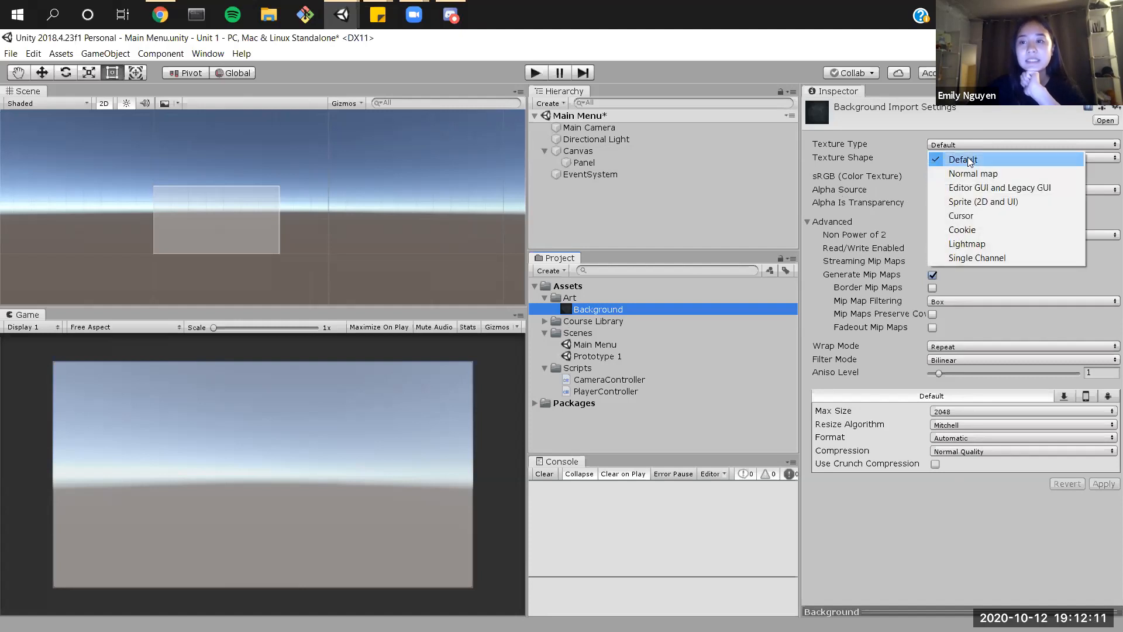
click(1045, 202)
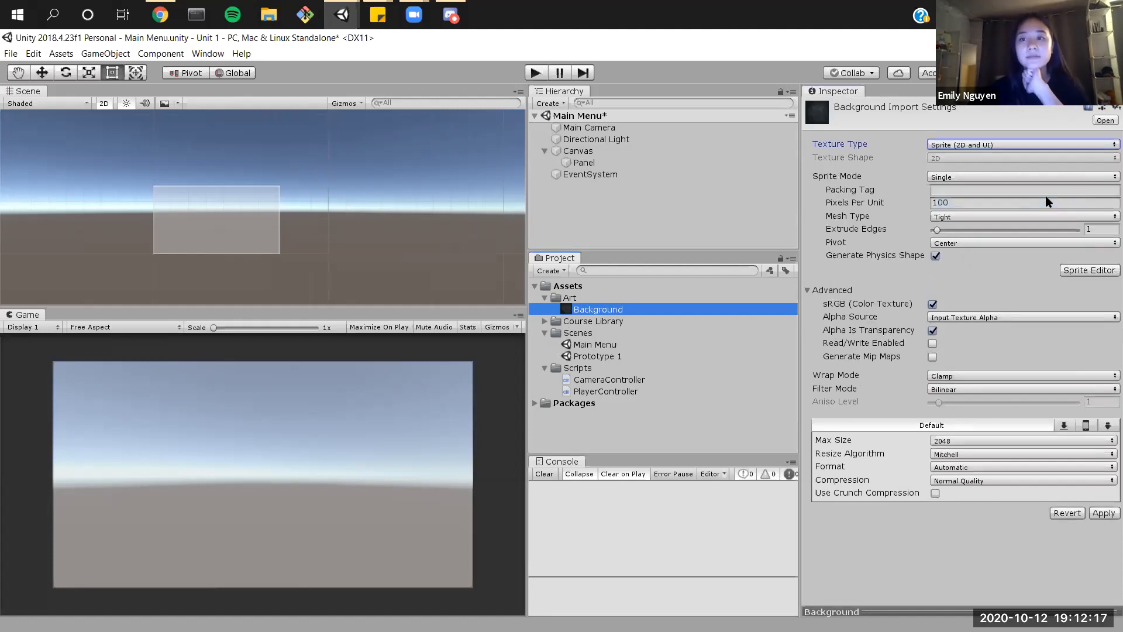
click(1104, 513)
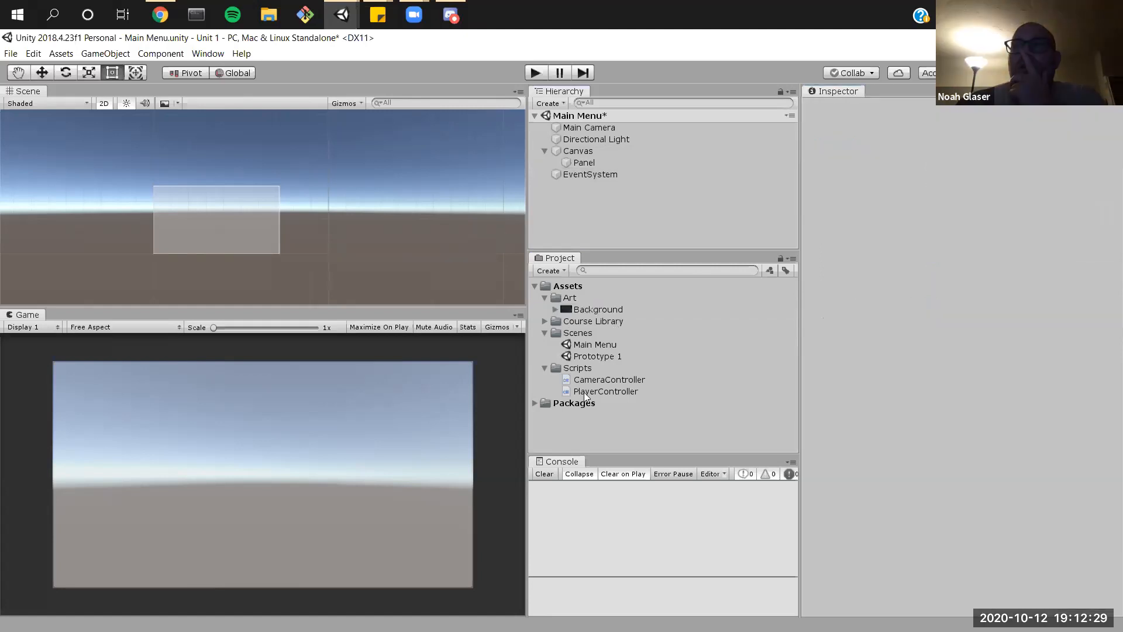
Step: Assign the Background sprite from the Art folder as the Panel's source image, and check the choice by searching the sprite picker for "back"
click(592, 310)
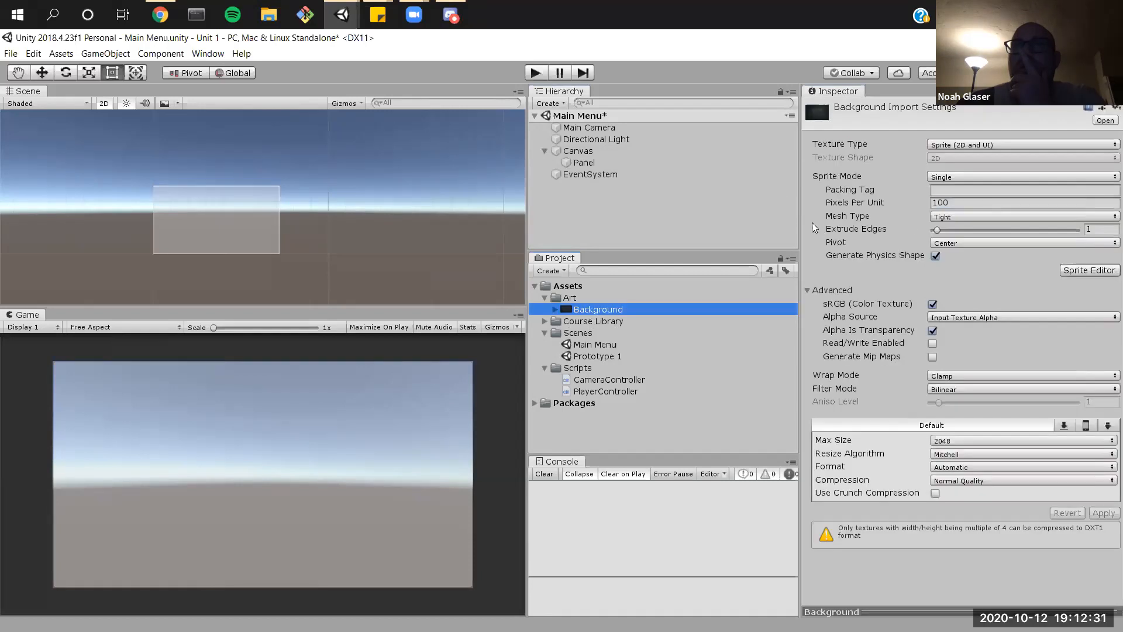
click(591, 162)
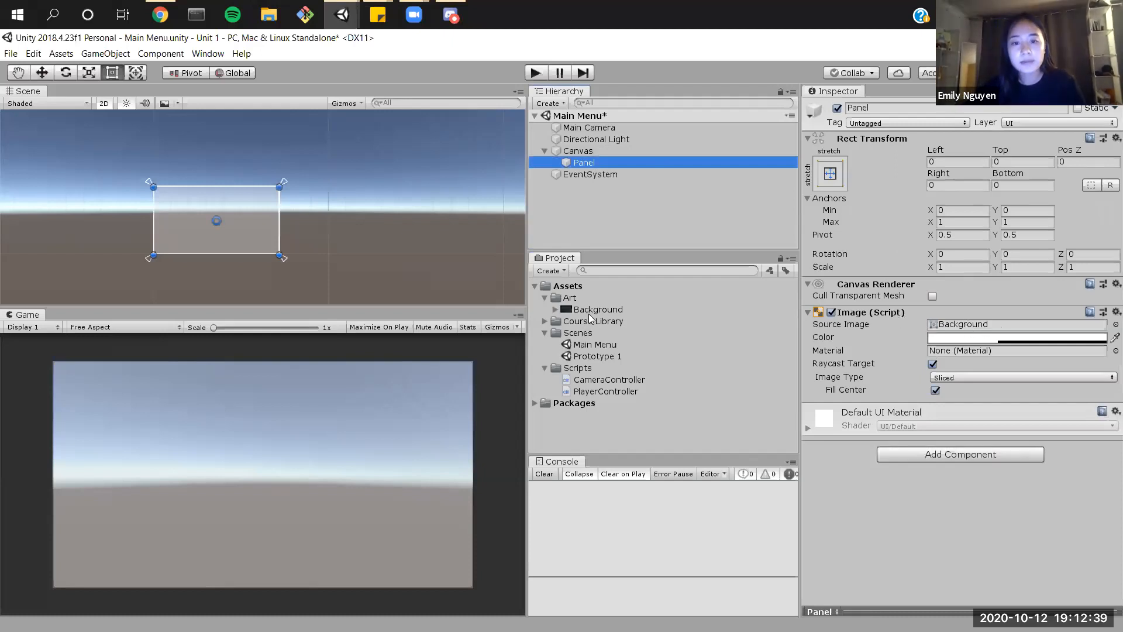
drag(592, 311, 955, 329)
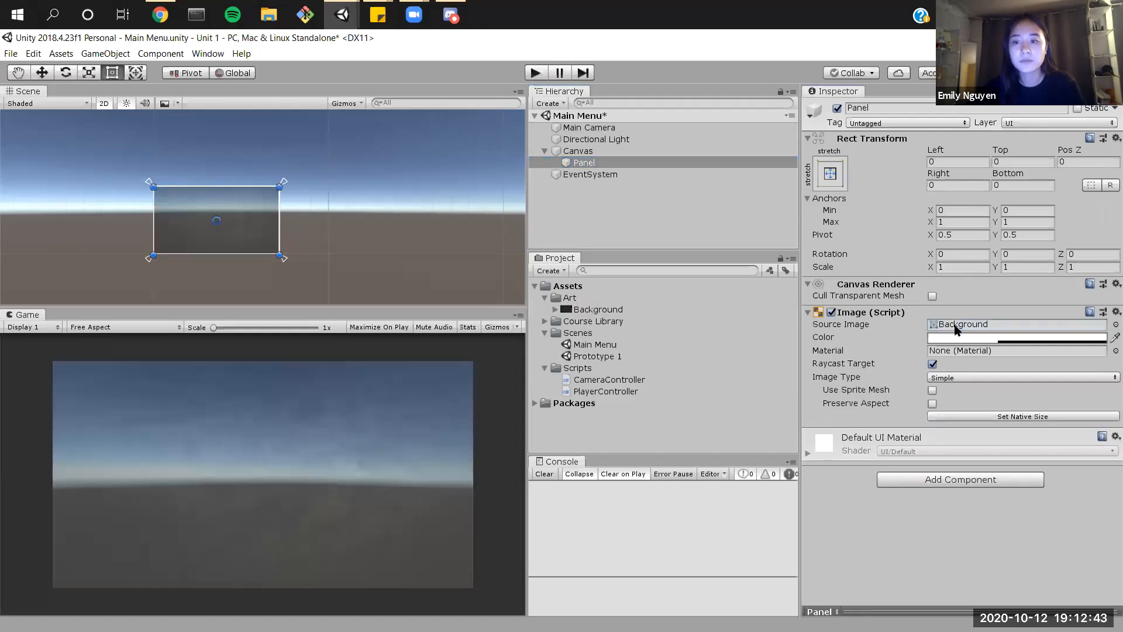
drag(658, 308, 1106, 328)
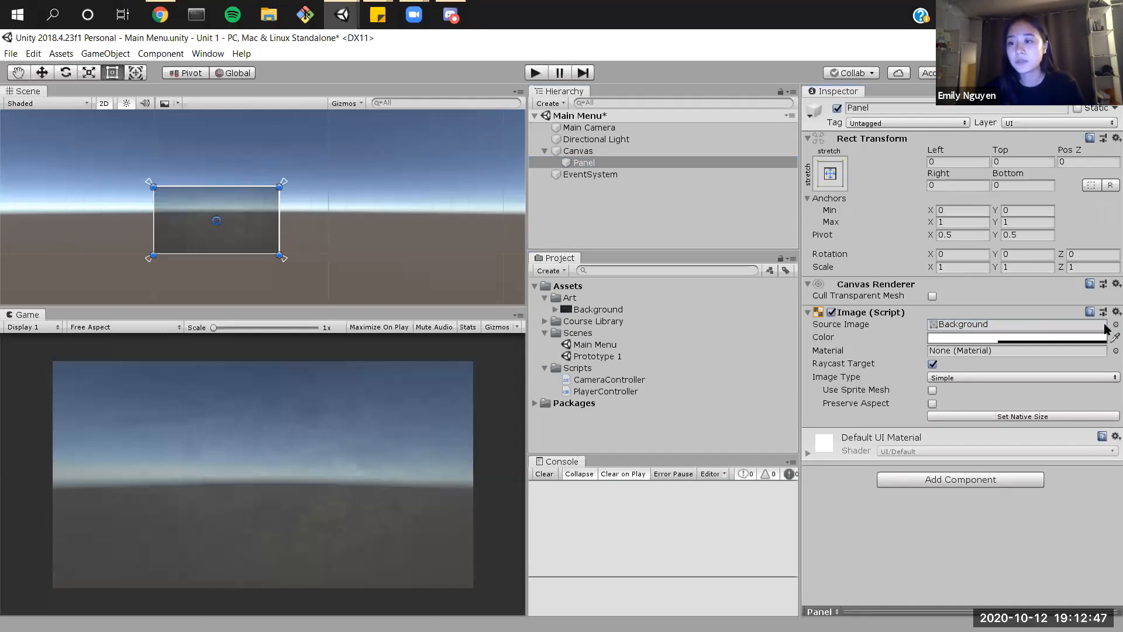
click(1105, 326)
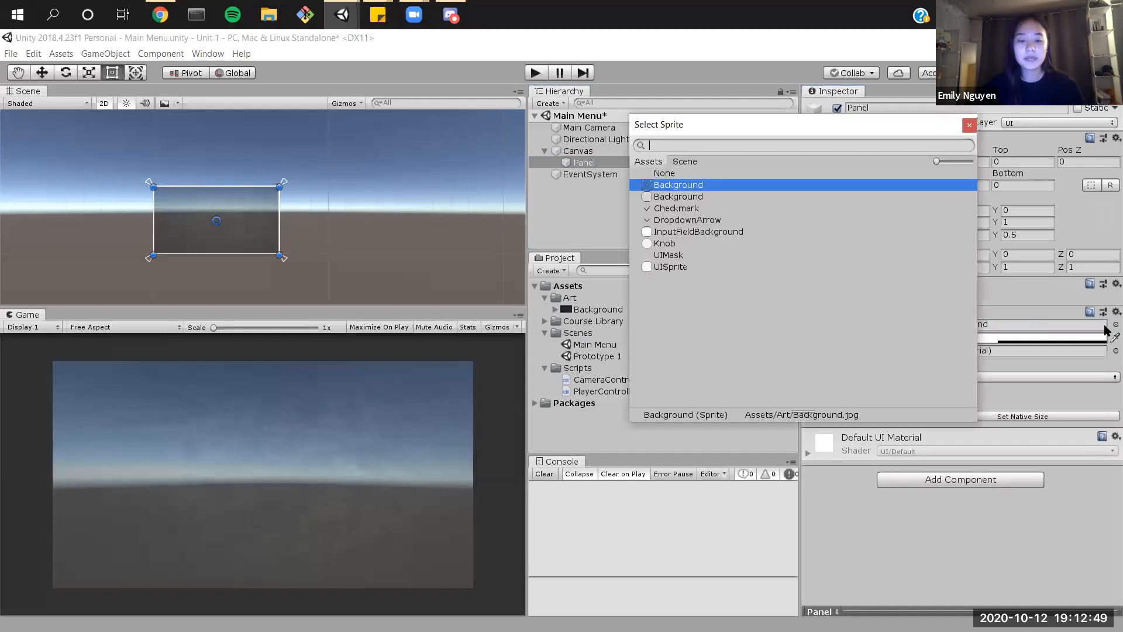
text(back)
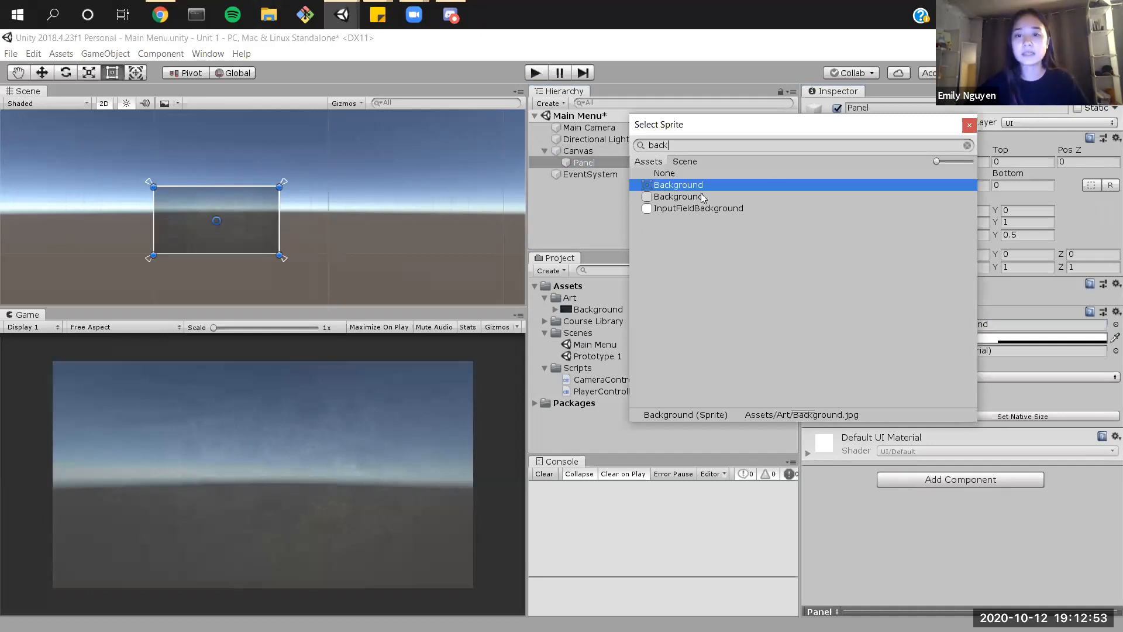
click(969, 125)
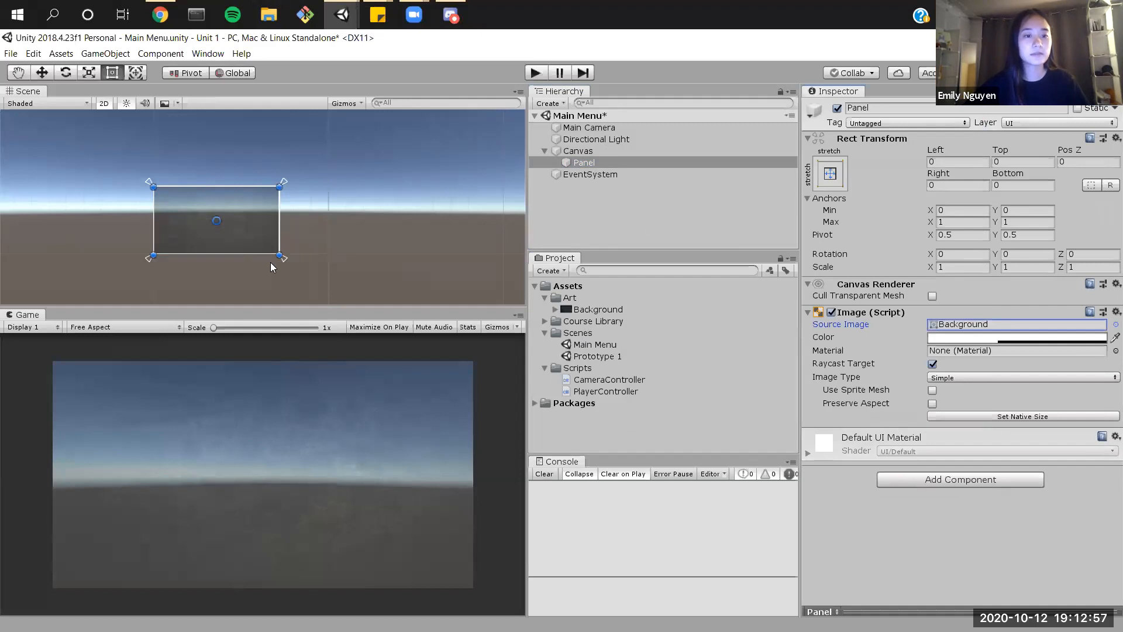
Step: Examine the Canvas and its Panel in the scene view and compare them with the game preview
click(582, 151)
double_click(582, 152)
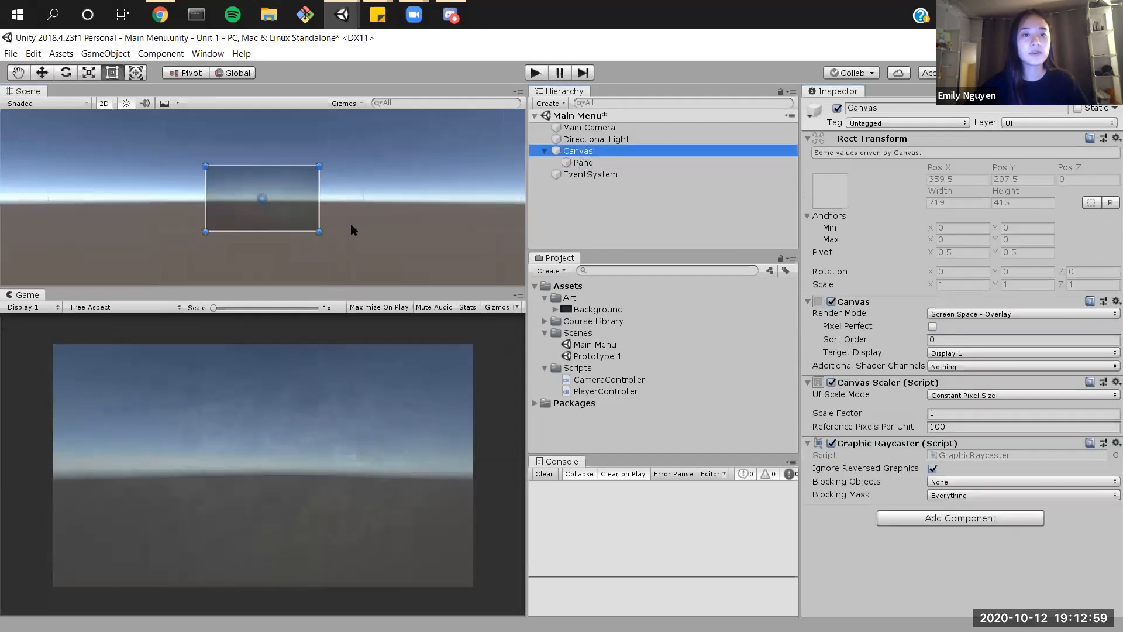
scroll(321, 212, up, 8)
click(585, 153)
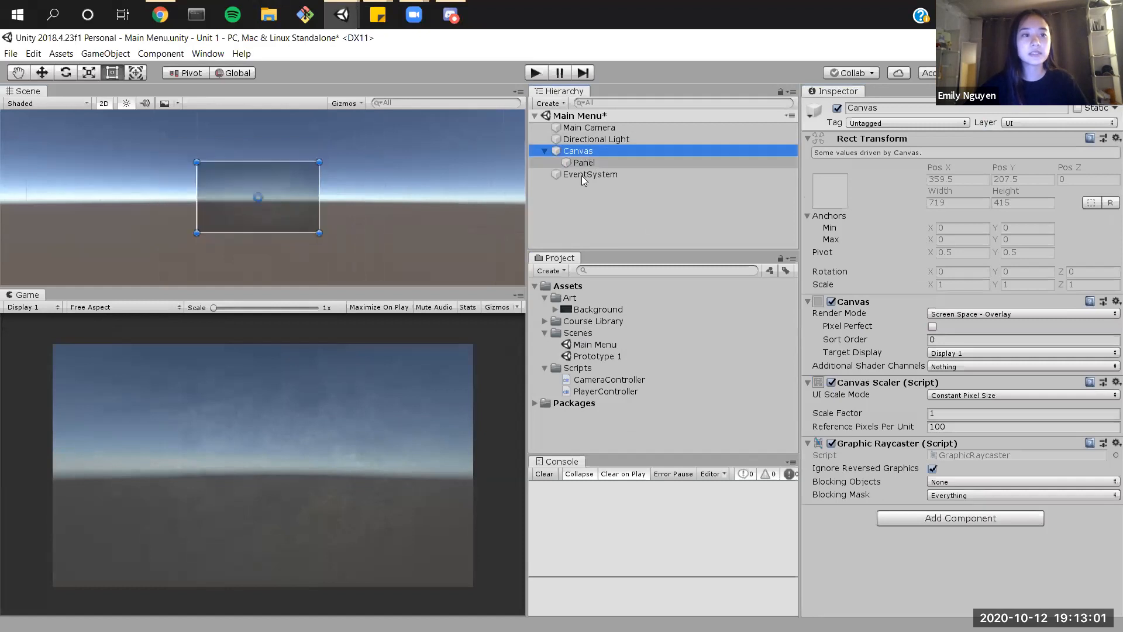
scroll(321, 240, up, 4)
click(323, 282)
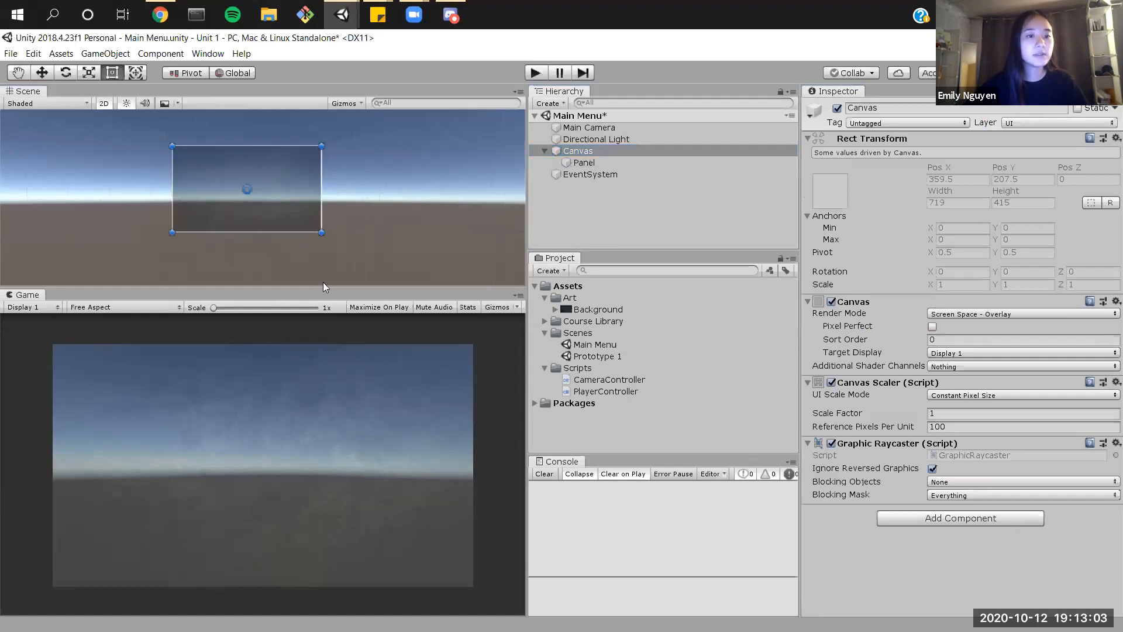
click(592, 164)
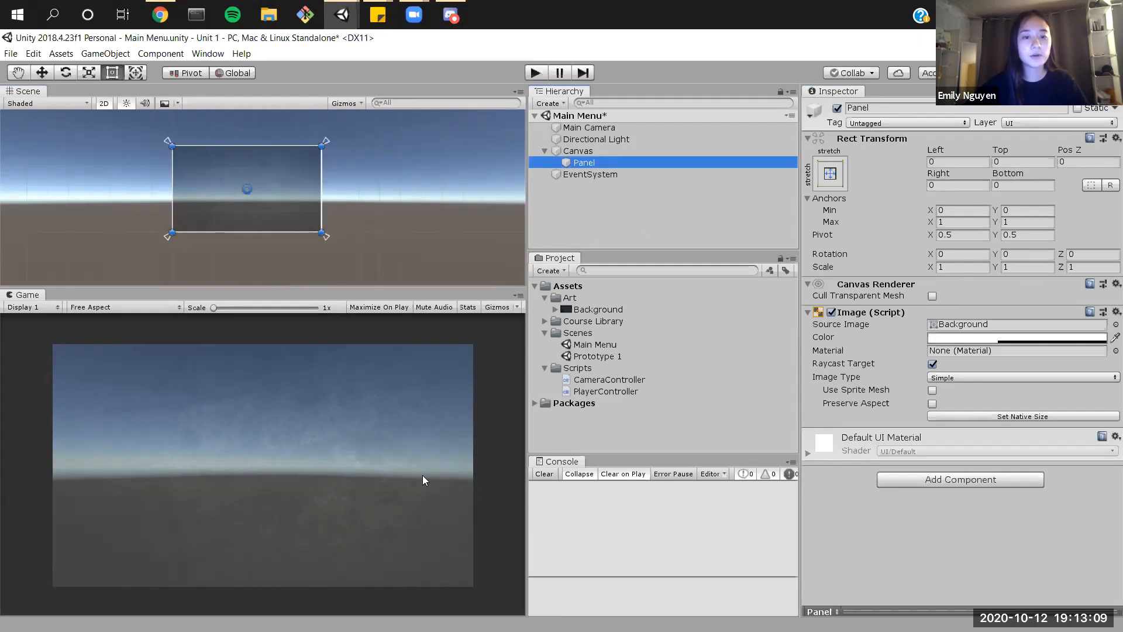
drag(419, 287, 566, 303)
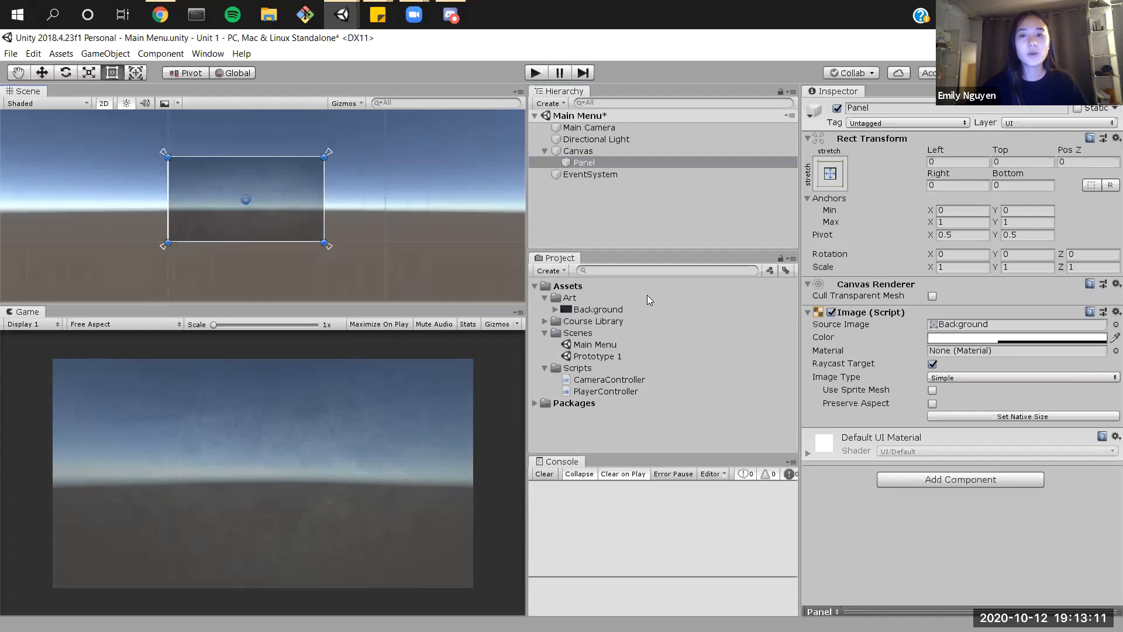
Step: Make the Panel's image fully opaque by setting its colour's alpha to 255, and save the scene
click(1002, 337)
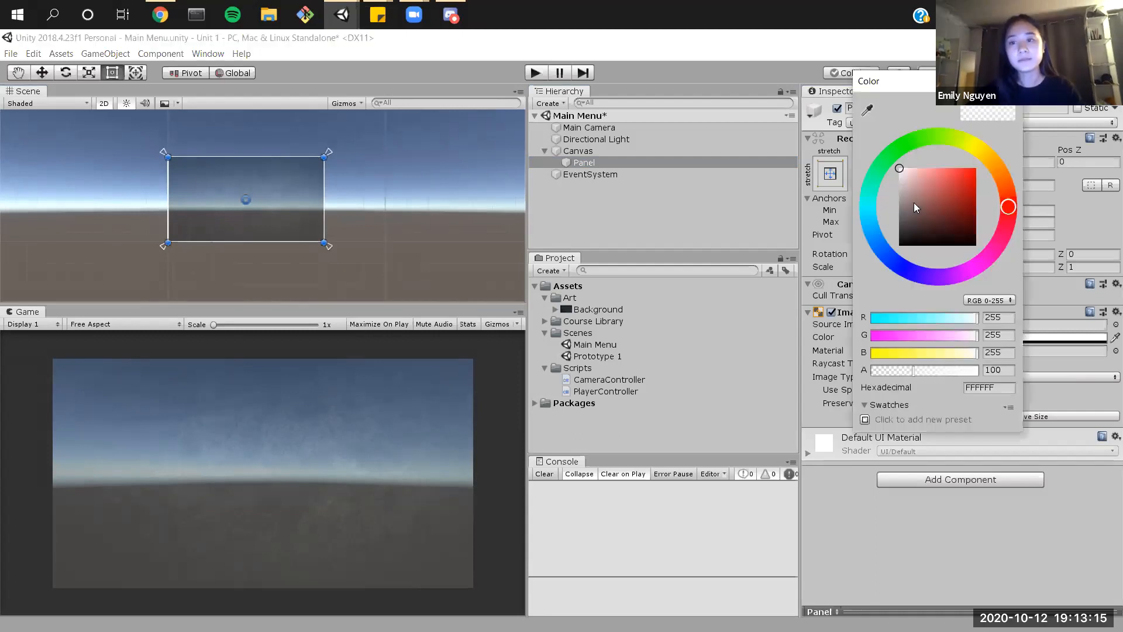
mouse_move(931, 195)
mouse_down()
mouse_move(980, 148)
mouse_move(749, 95)
mouse_up()
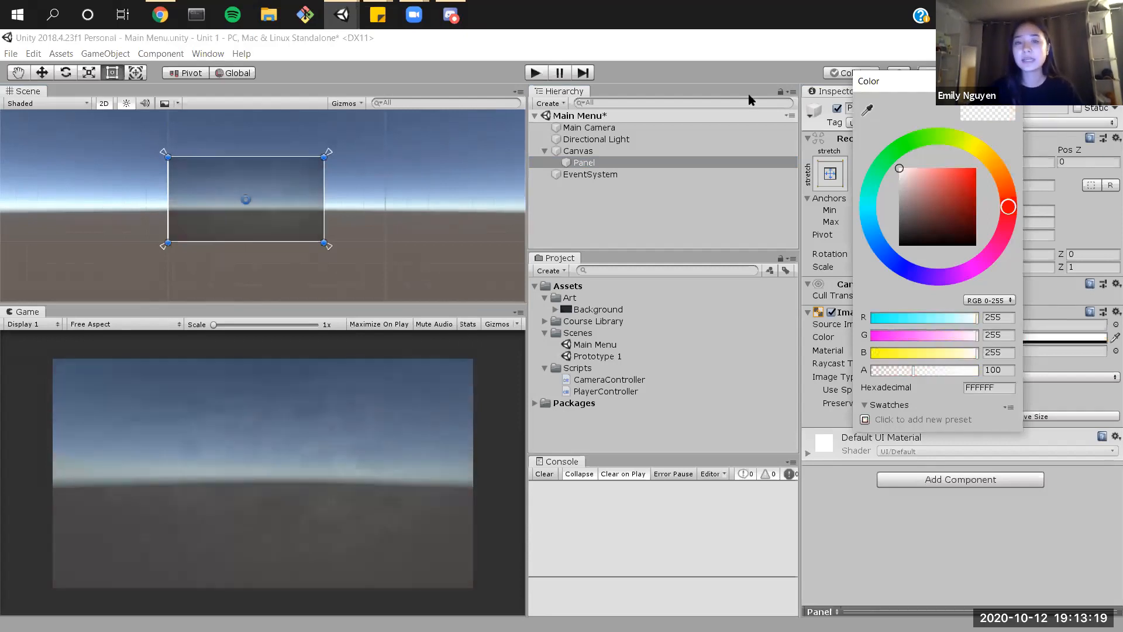
drag(901, 172, 522, 4)
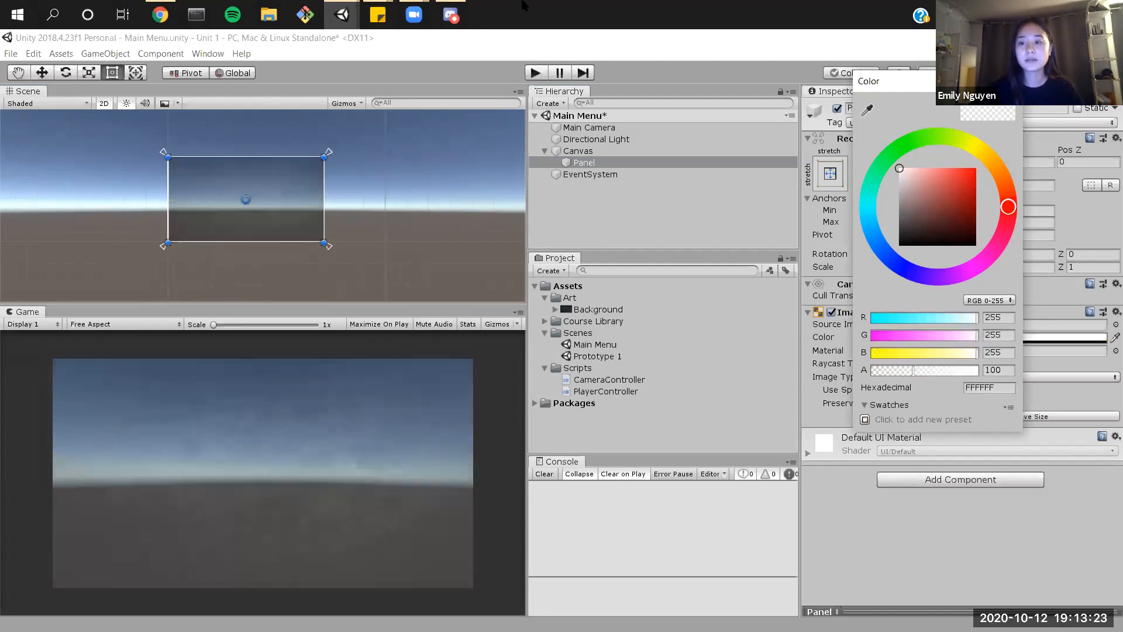
drag(914, 371, 986, 375)
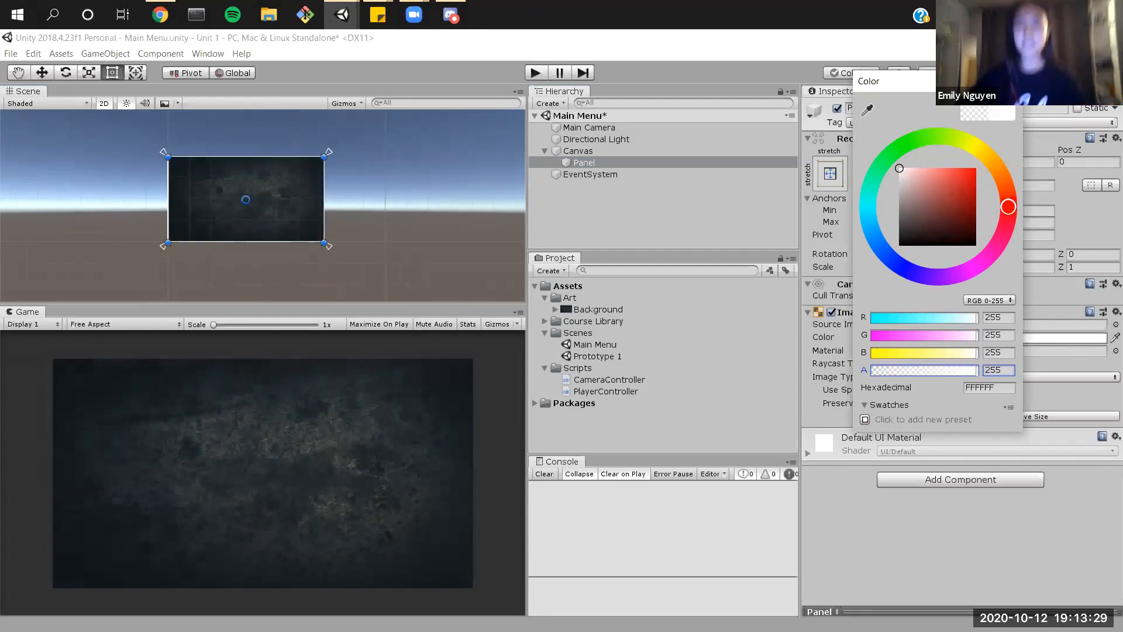
click(1012, 82)
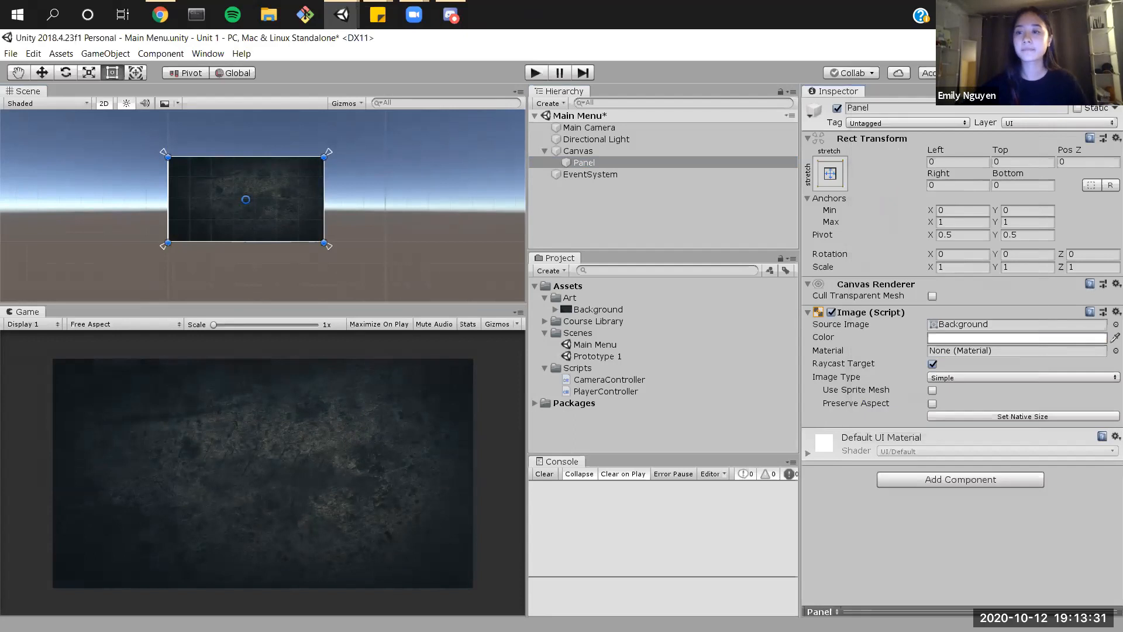
key(ctrl+s)
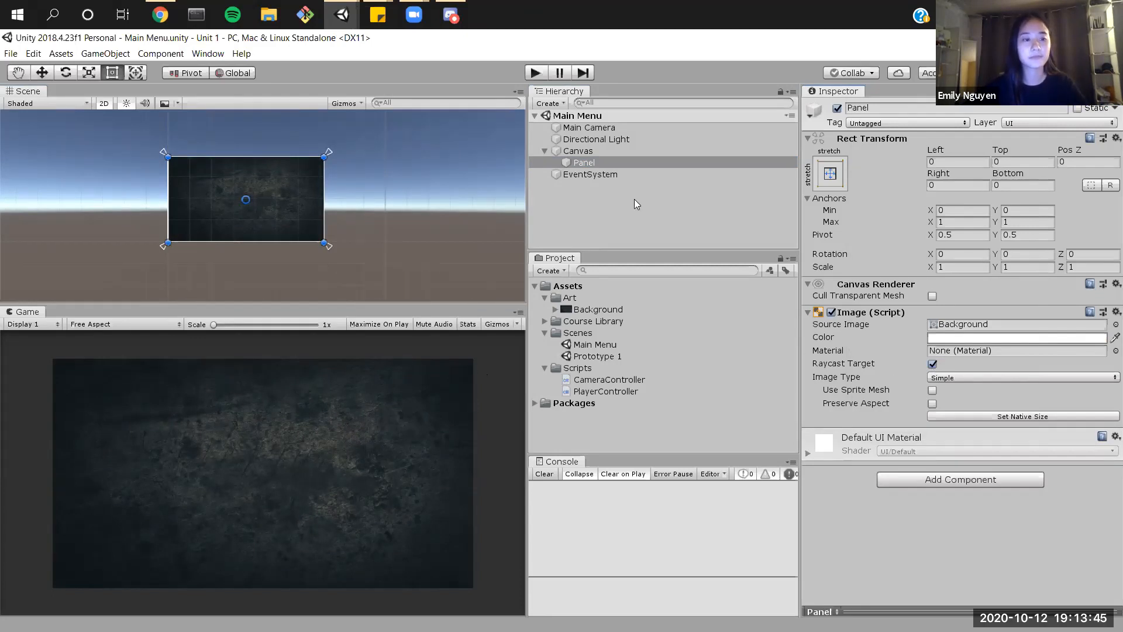
click(343, 15)
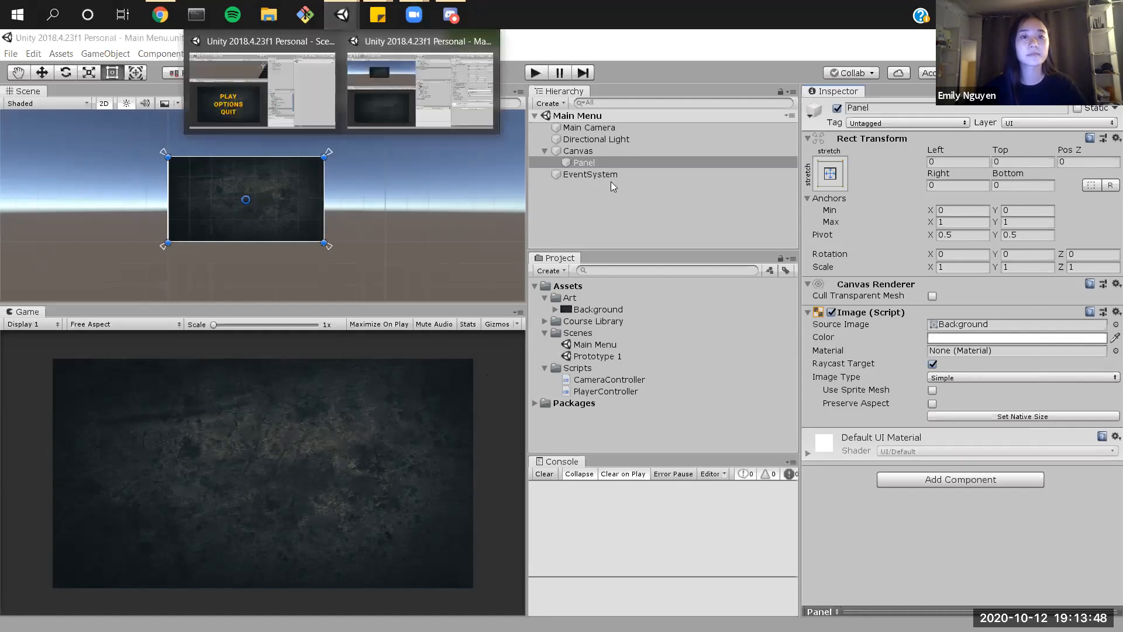
click(605, 213)
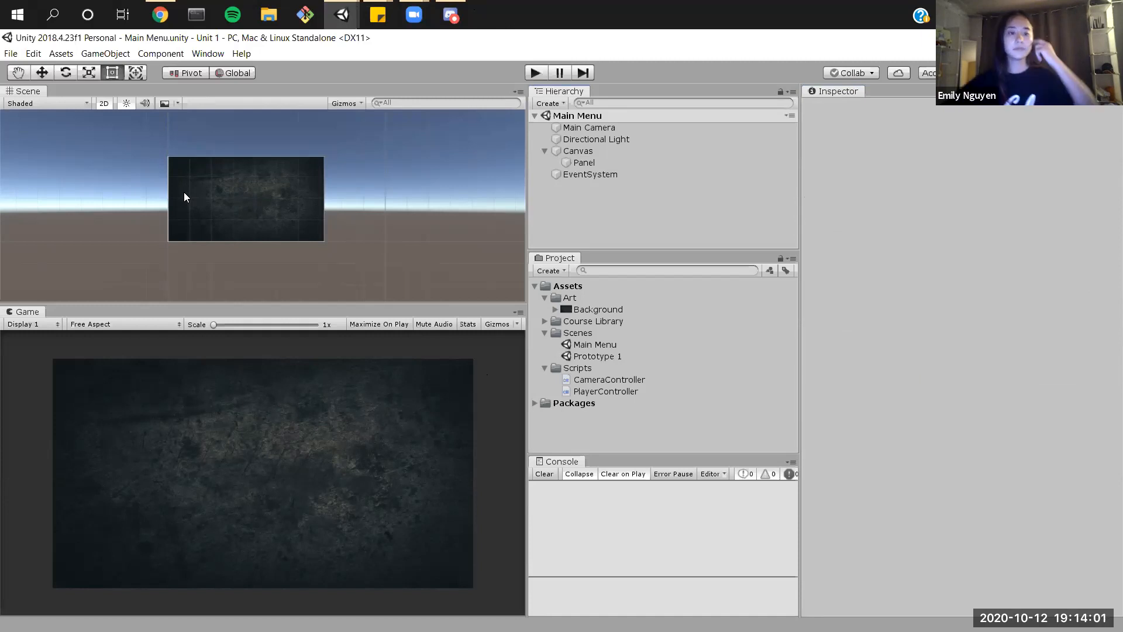
Step: Go through the Panel's image colour setting again, leaving its alpha at 255
click(184, 197)
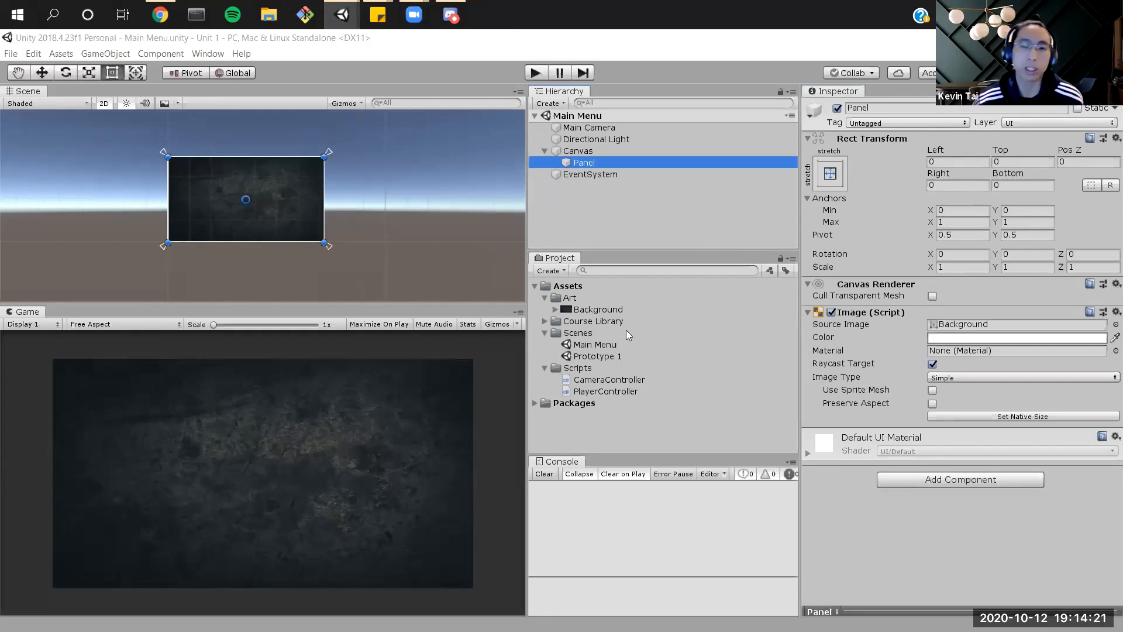
click(601, 165)
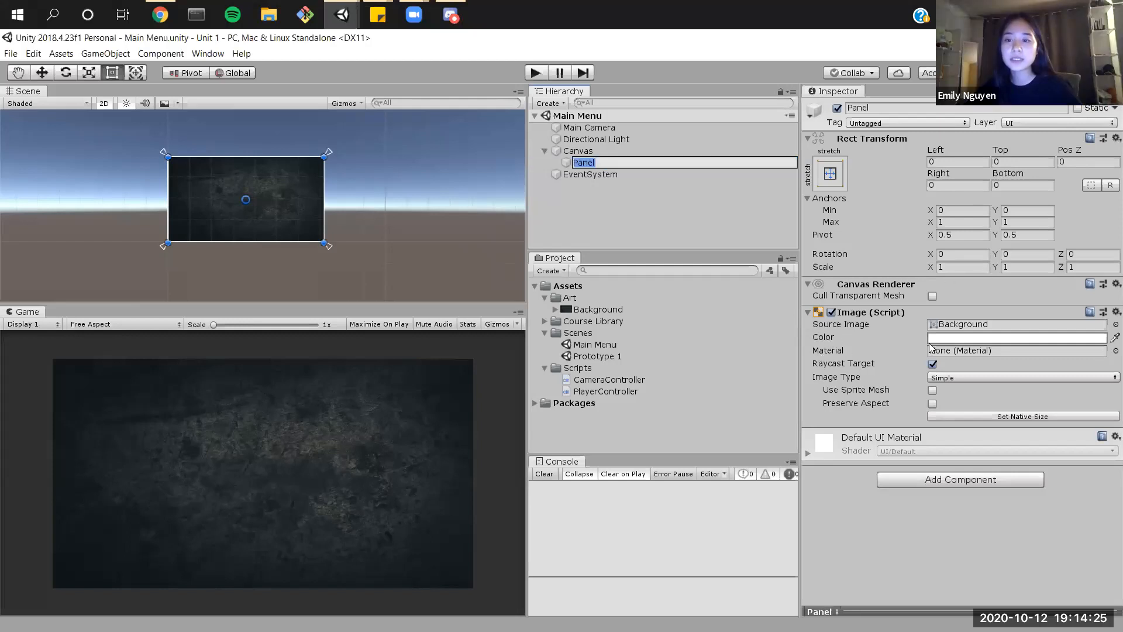
click(958, 338)
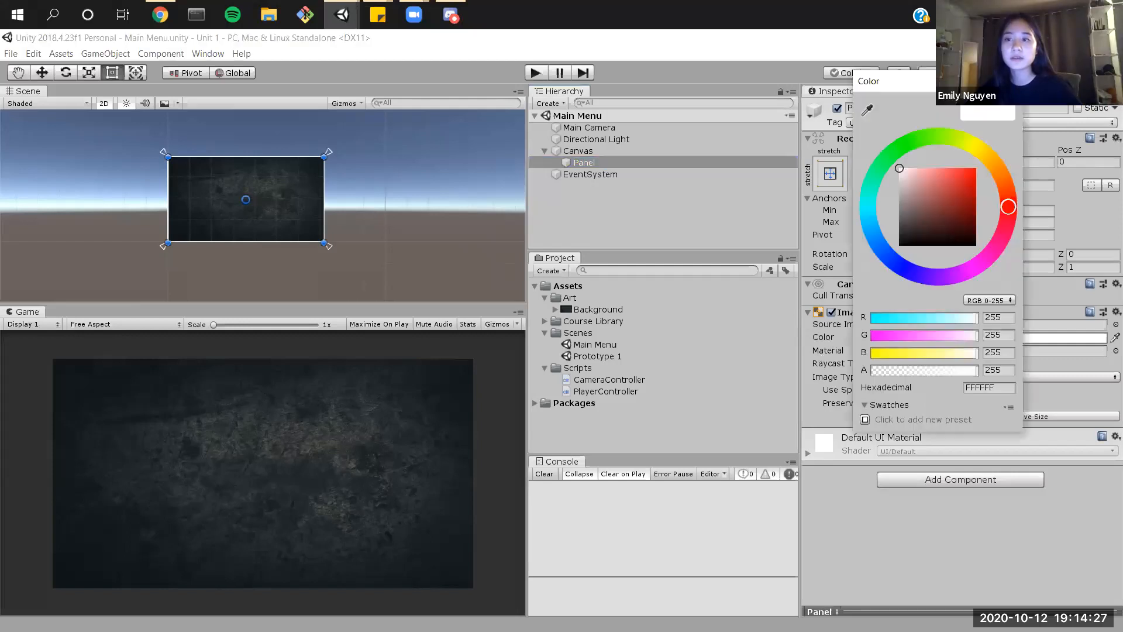
click(1011, 81)
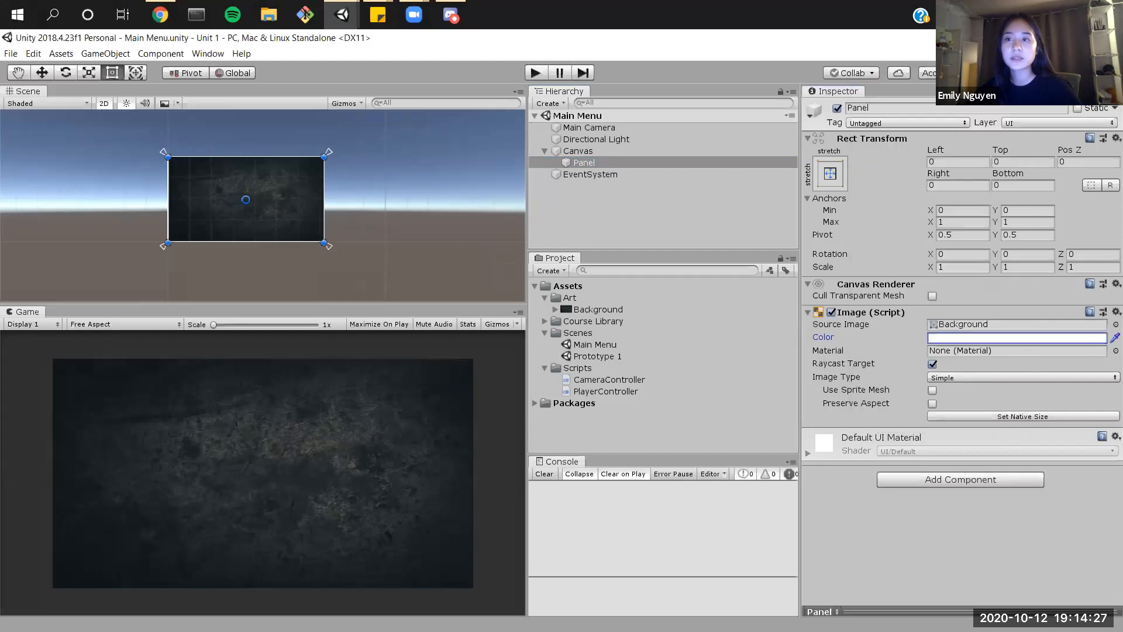
click(1007, 338)
drag(911, 368, 979, 370)
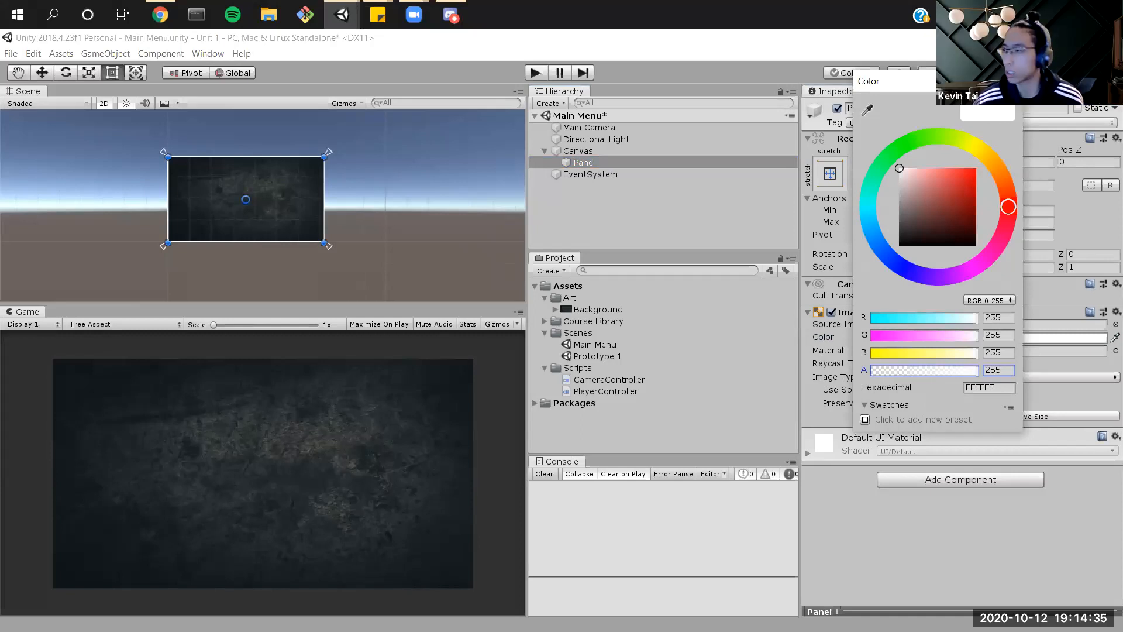
click(1011, 81)
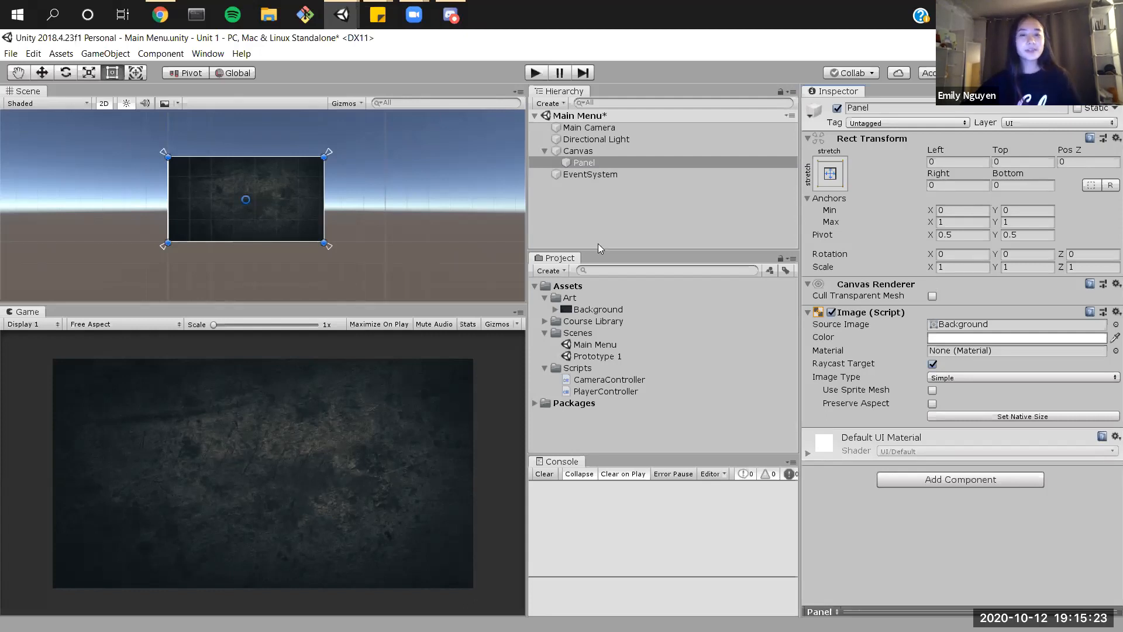
Step: Add a TextMeshPro text object as a child of the Canvas
right_click(590, 162)
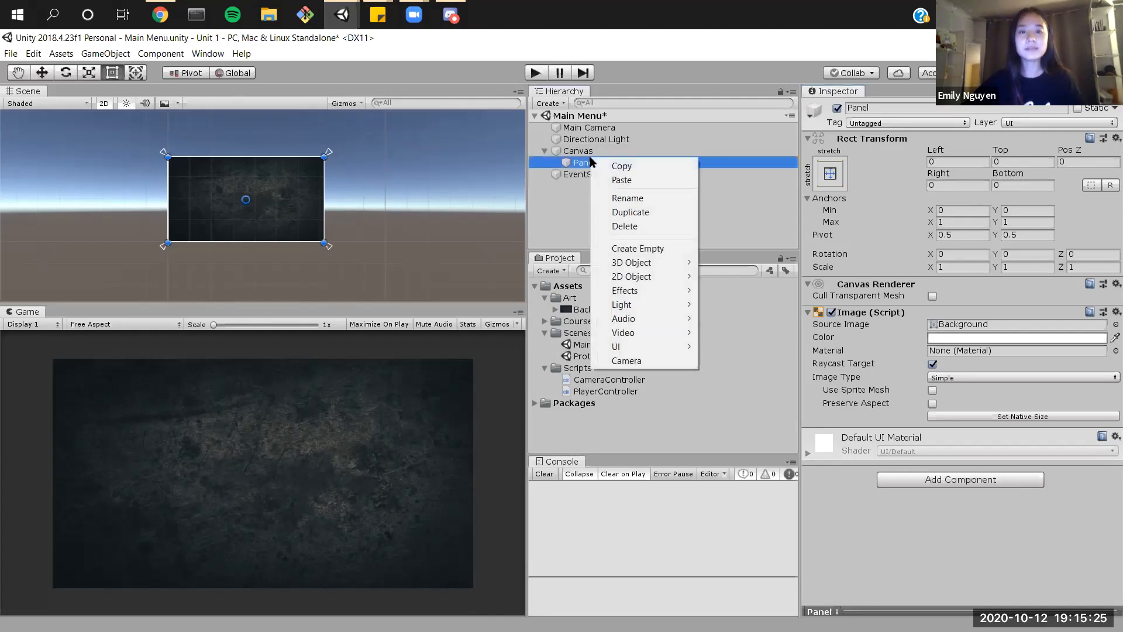
click(600, 152)
right_click(601, 154)
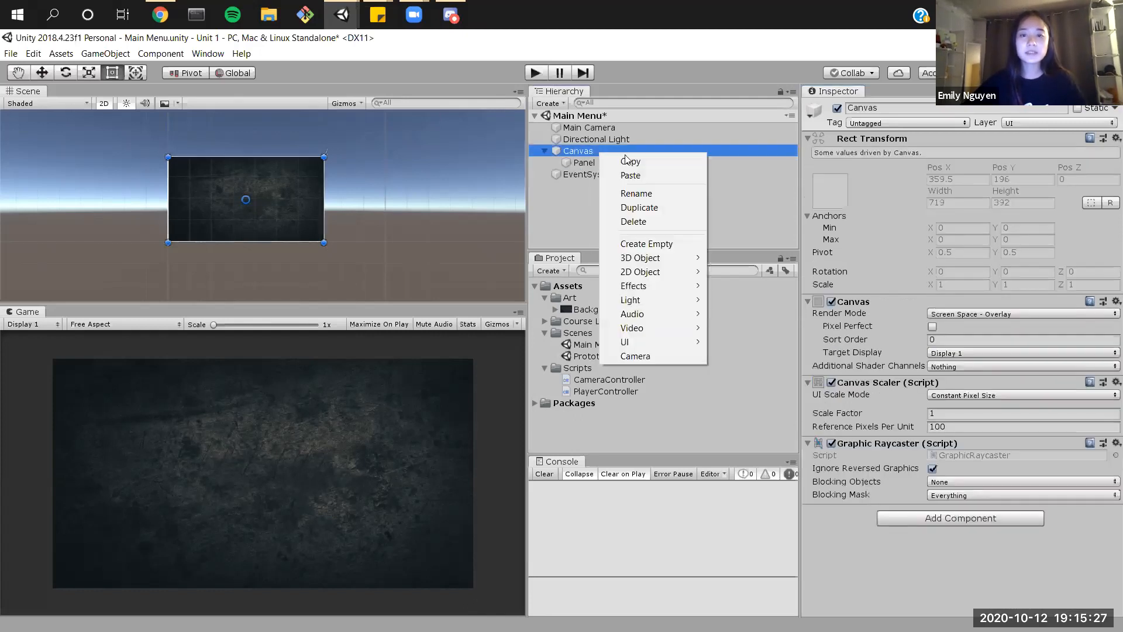
mouse_move(673, 344)
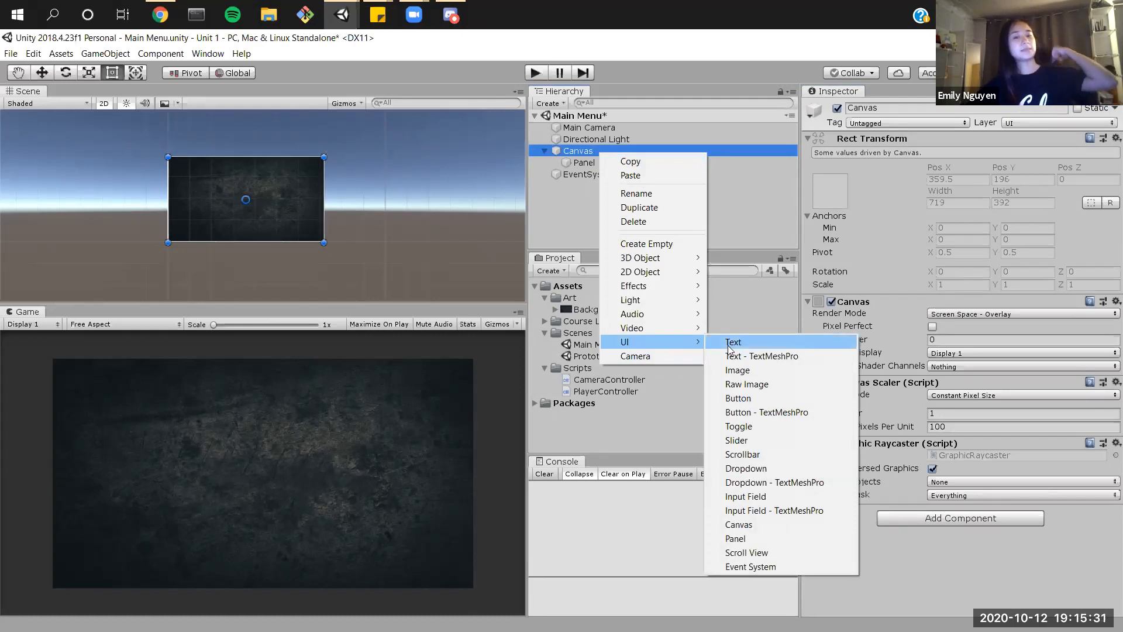
click(815, 356)
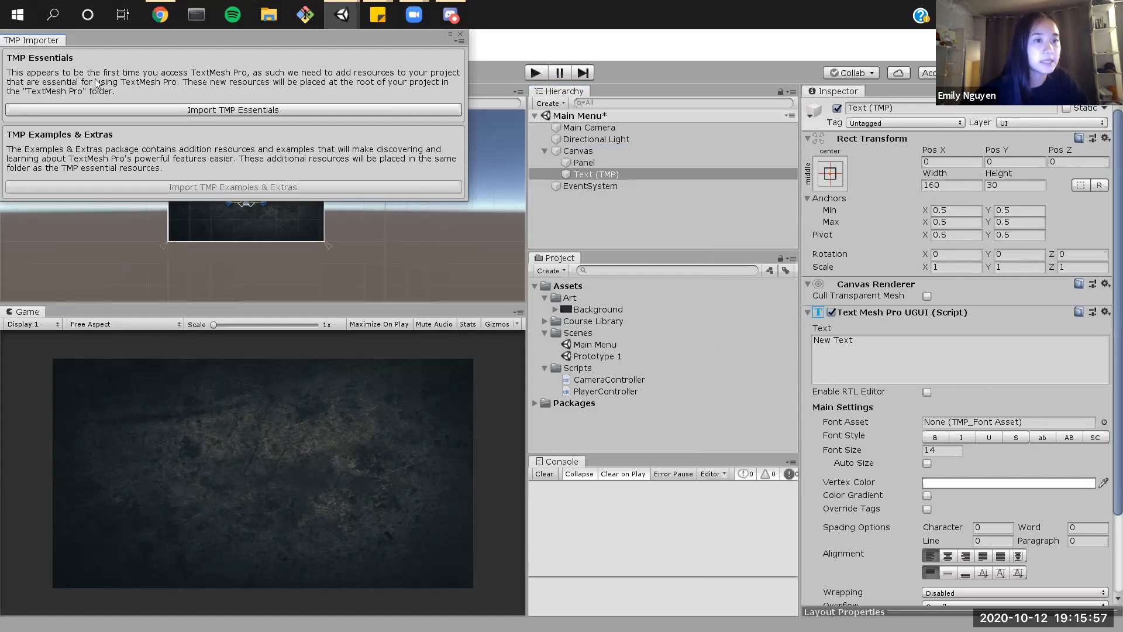
Step: Import the TMP Essentials resources into the project and close the TMP Importer
click(234, 110)
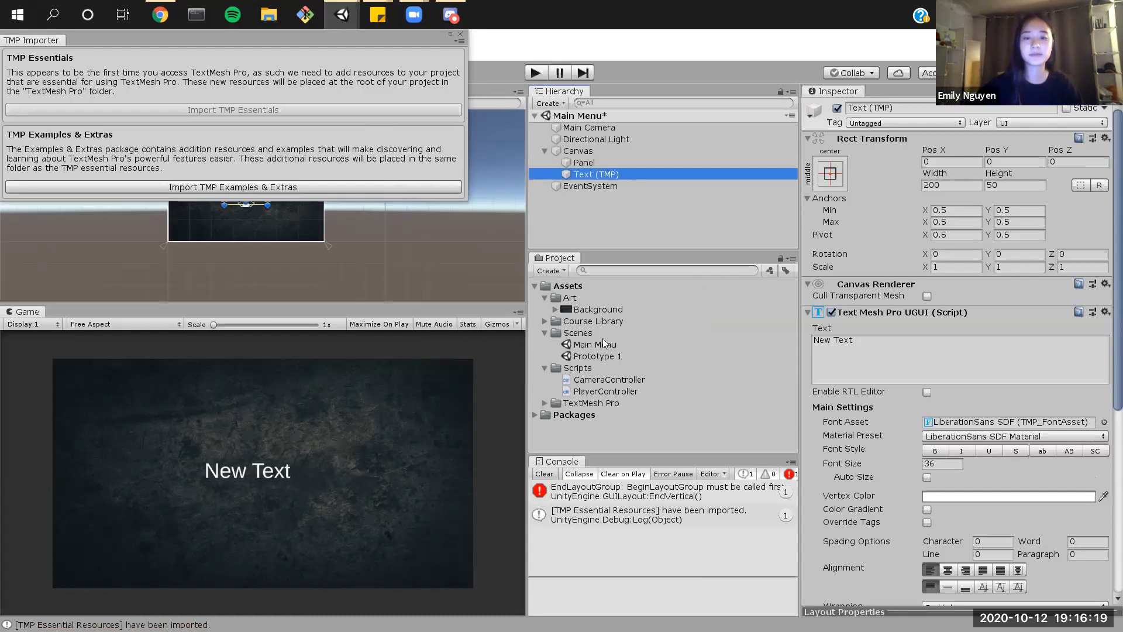
click(415, 56)
drag(453, 40, 452, 68)
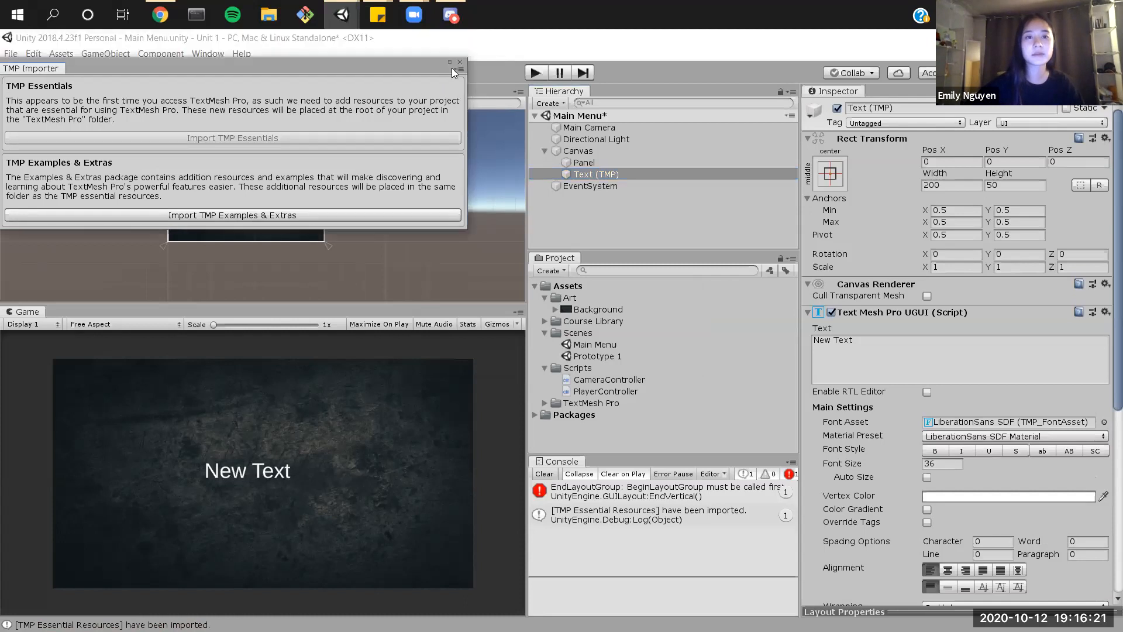
click(460, 63)
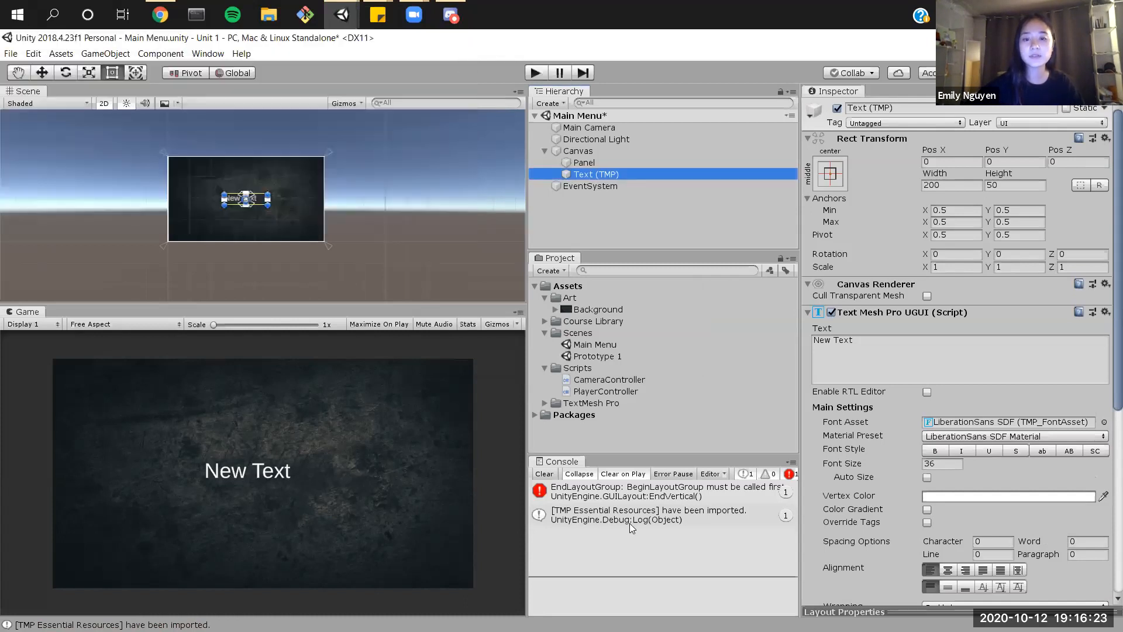
Step: Look through the Fonts, Resources and Sprites subfolders of the imported TextMesh Pro folder, and collapse the folder again
click(547, 404)
click(547, 404)
click(544, 405)
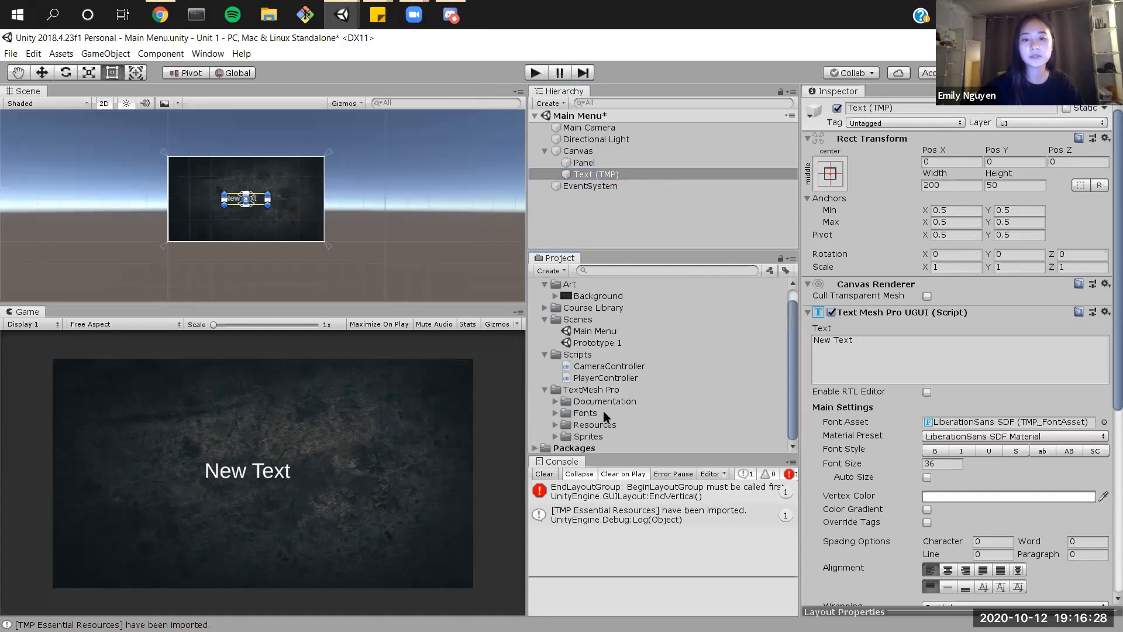
click(555, 414)
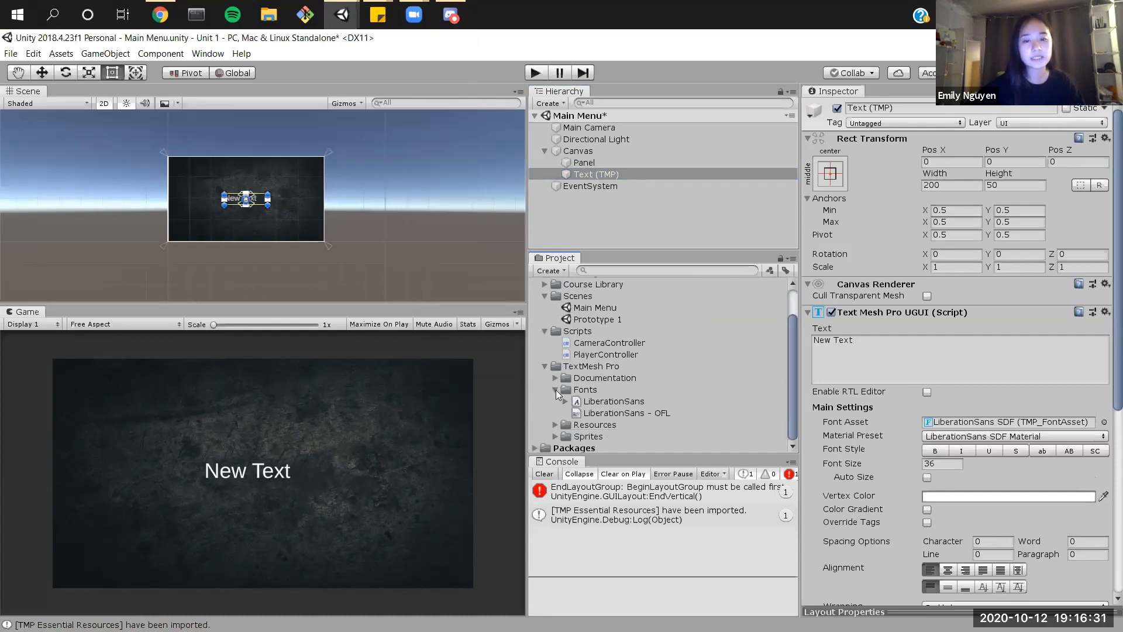
click(556, 390)
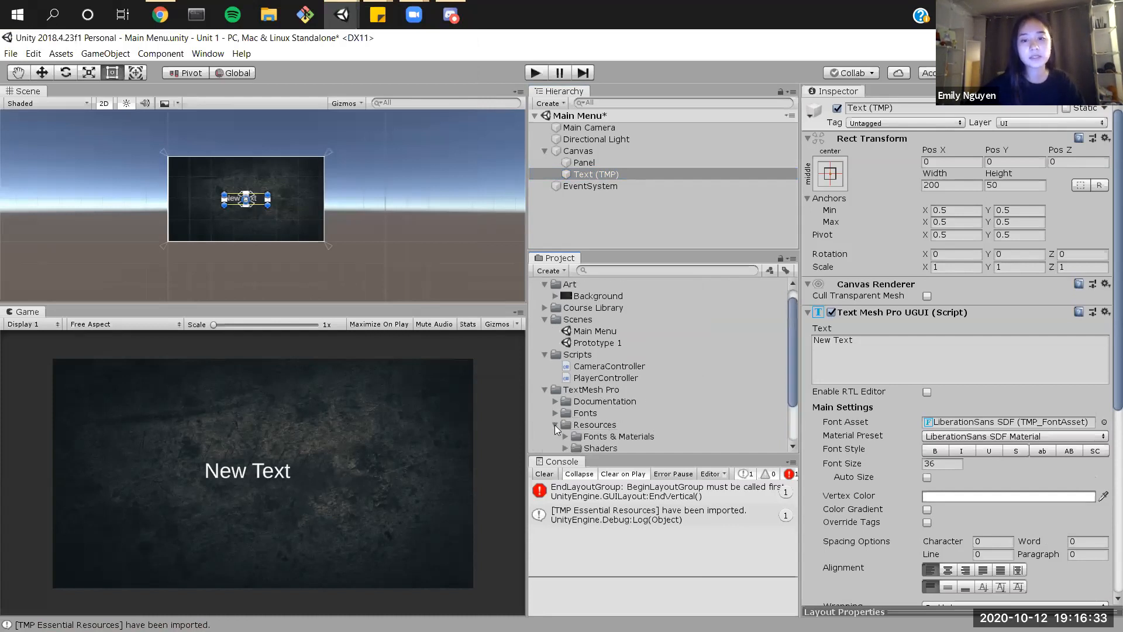
click(555, 425)
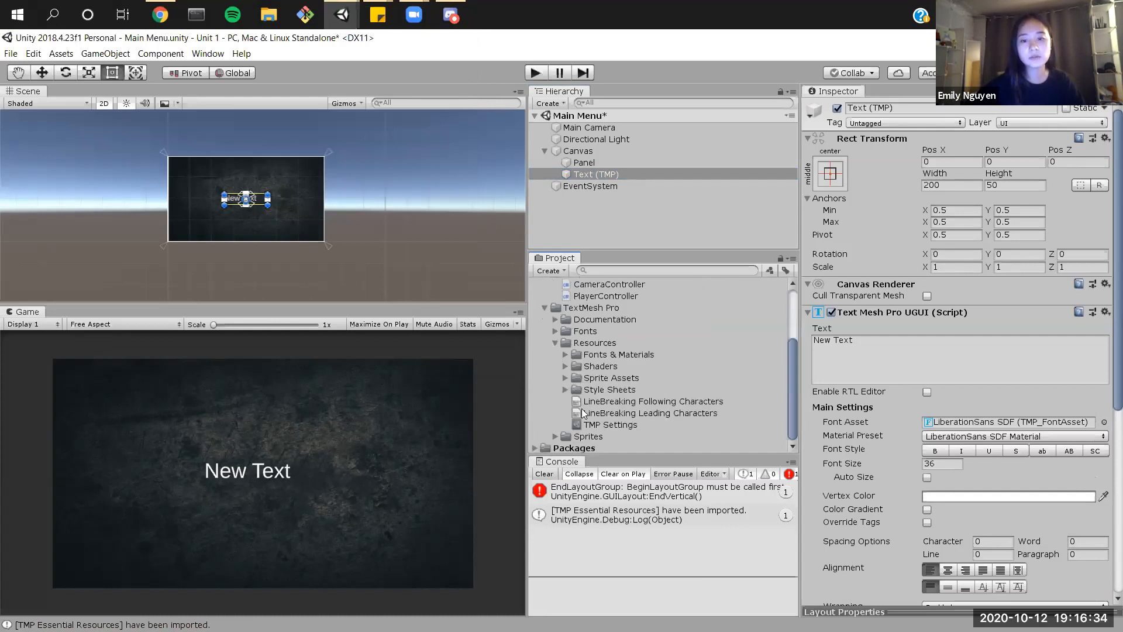
click(555, 438)
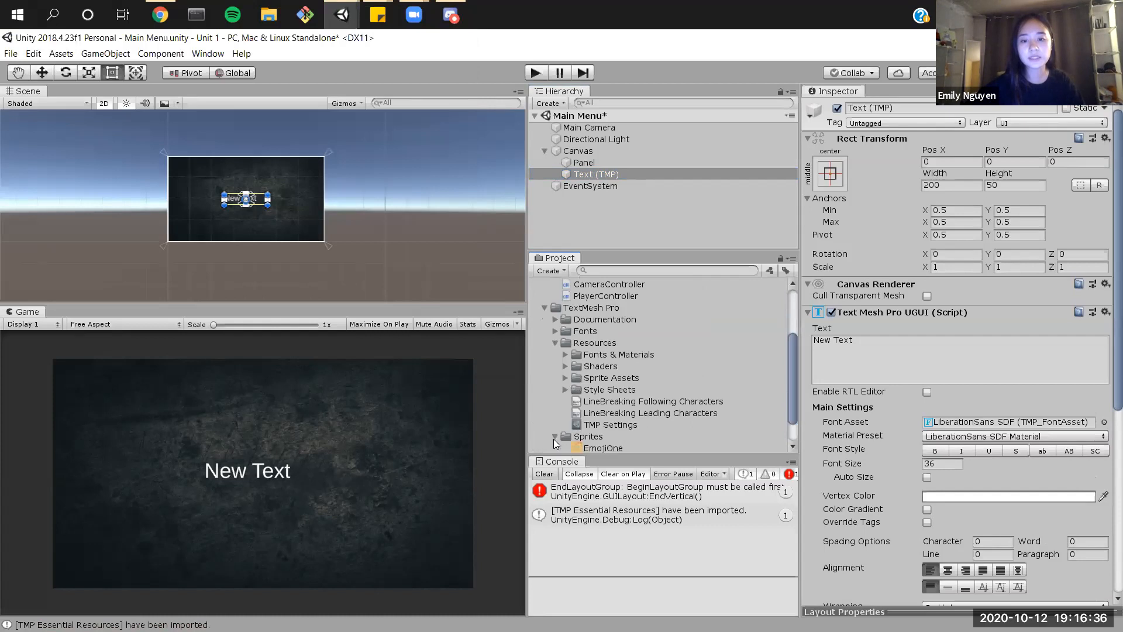
click(546, 309)
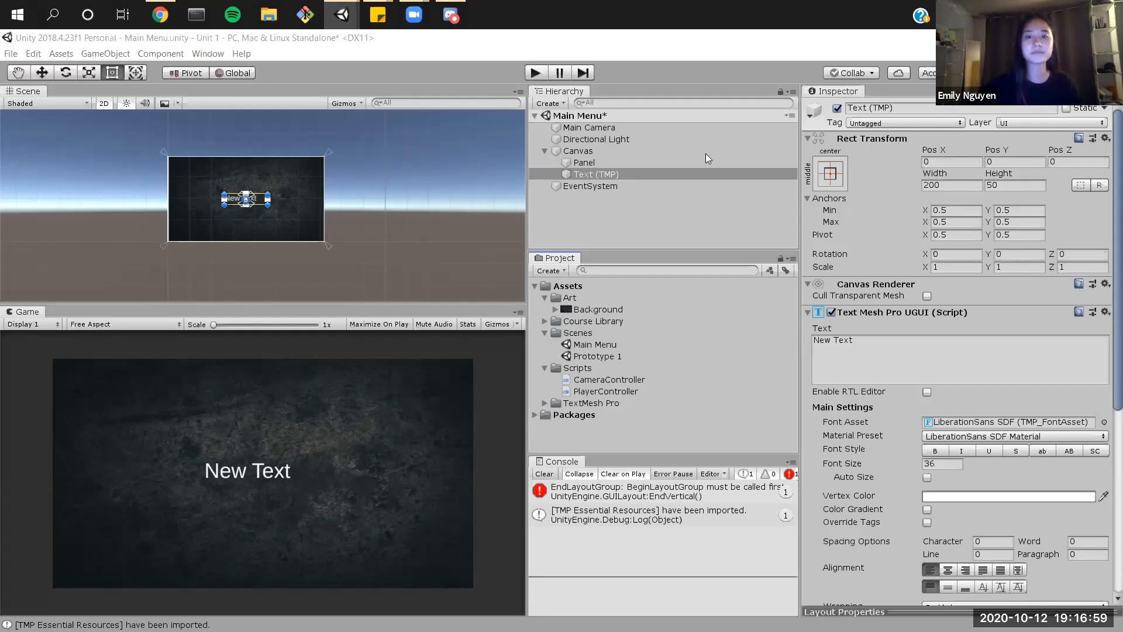
click(645, 166)
click(628, 174)
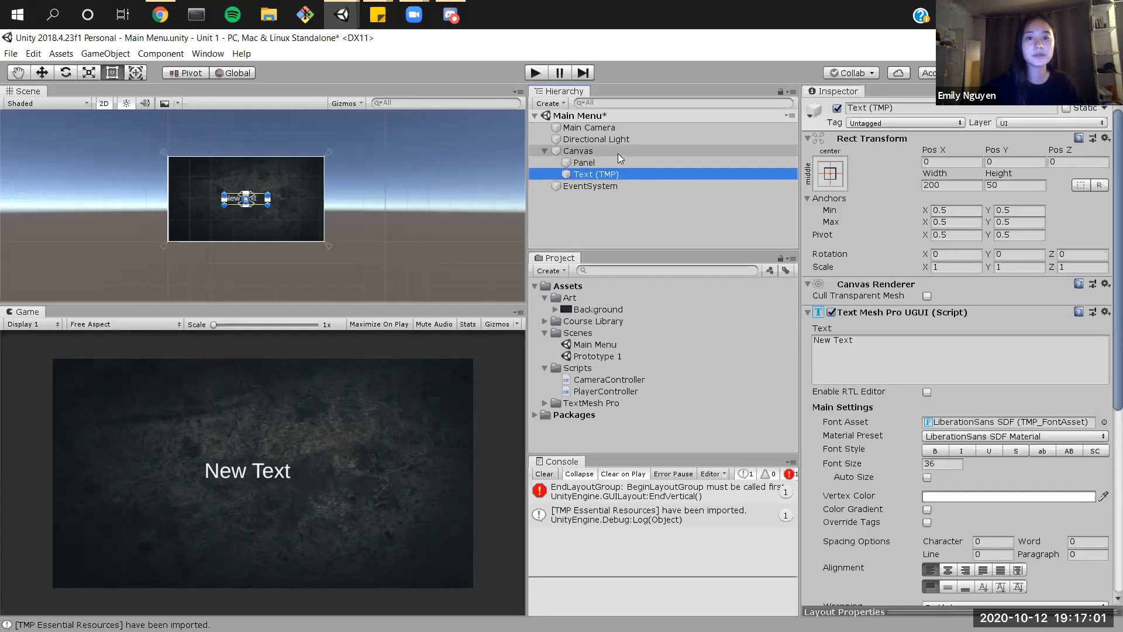
click(606, 163)
click(583, 175)
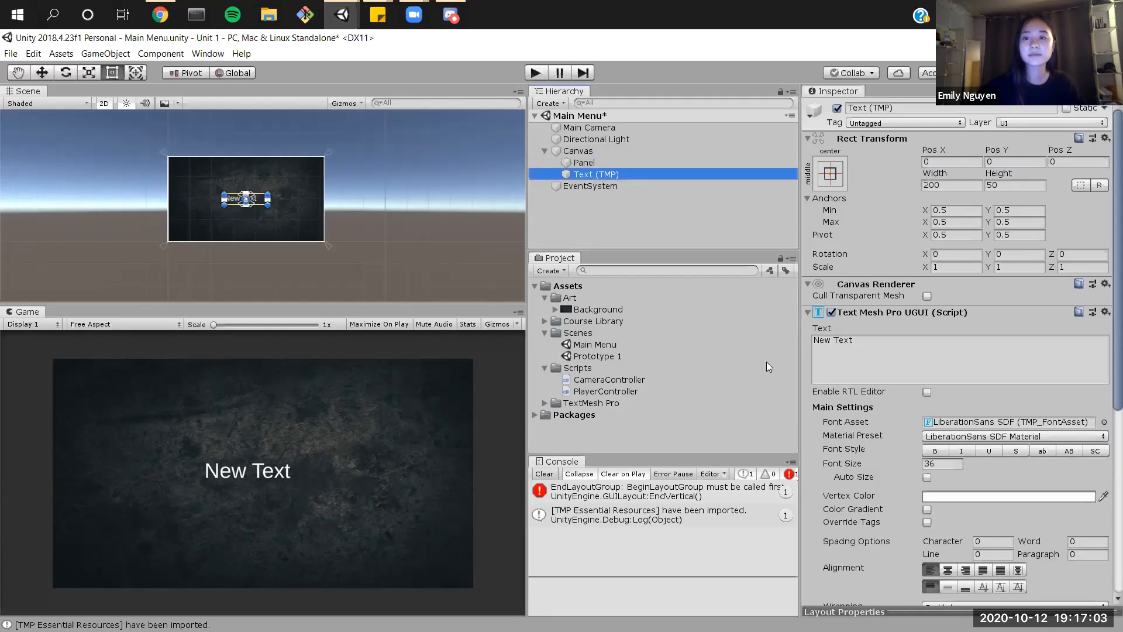
click(580, 174)
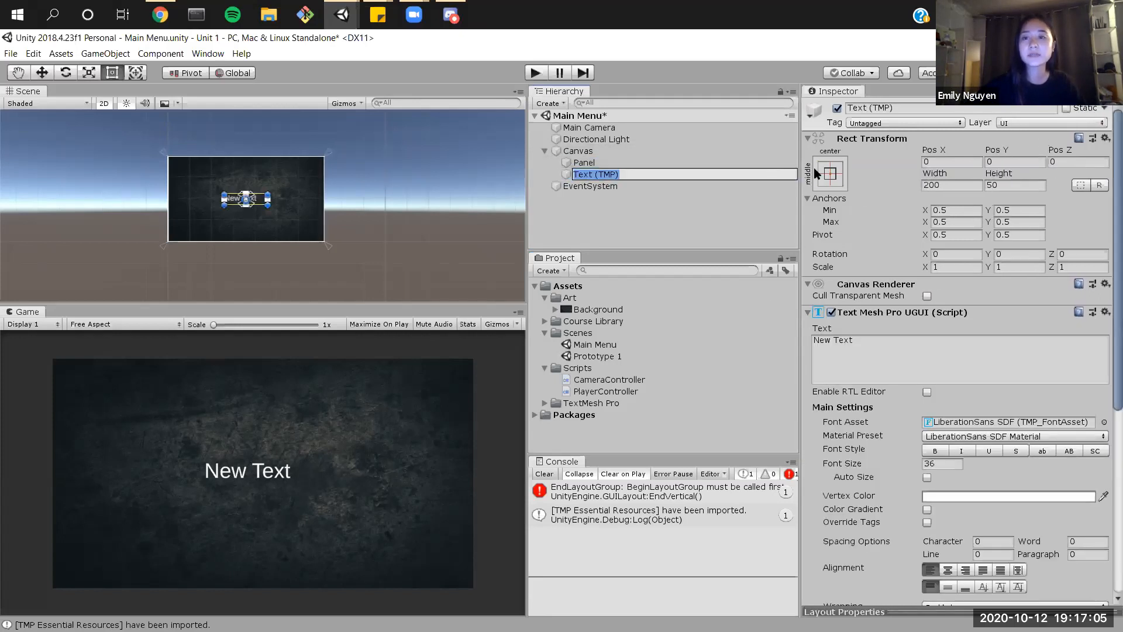
click(833, 93)
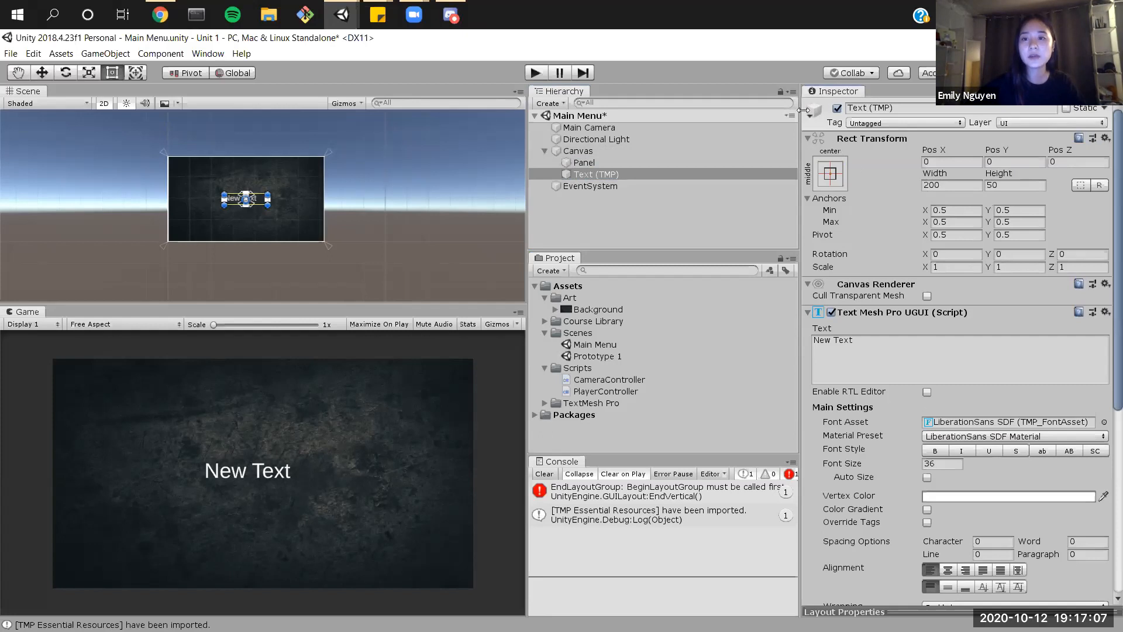
Step: Try the top-left anchor preset on the Text (TMP) object, and return its anchors to middle-center
click(830, 174)
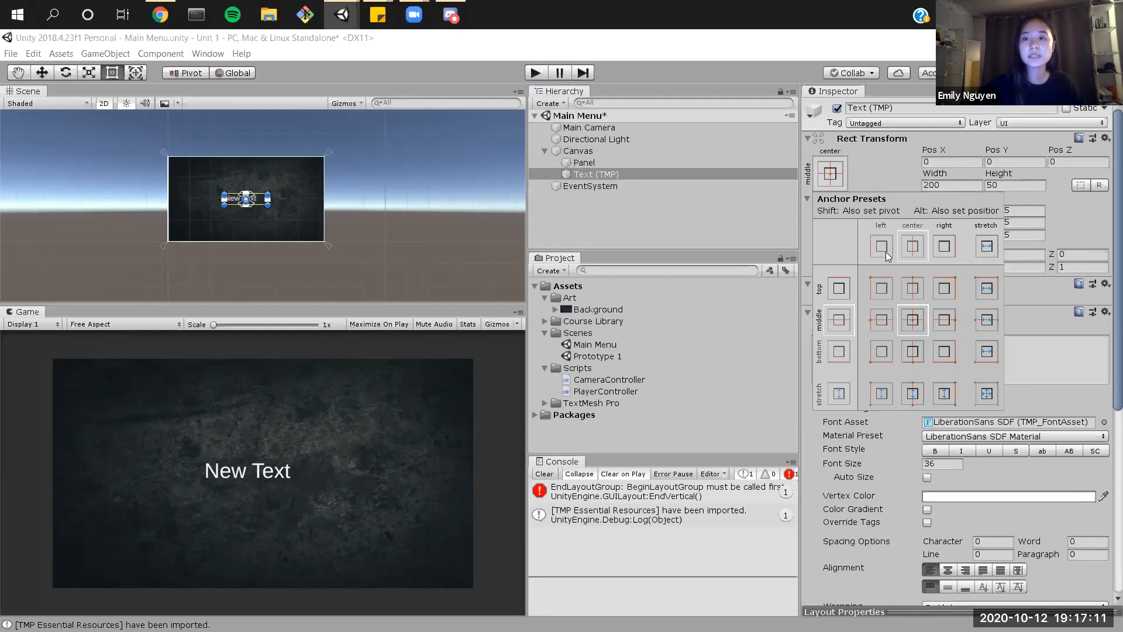
click(912, 138)
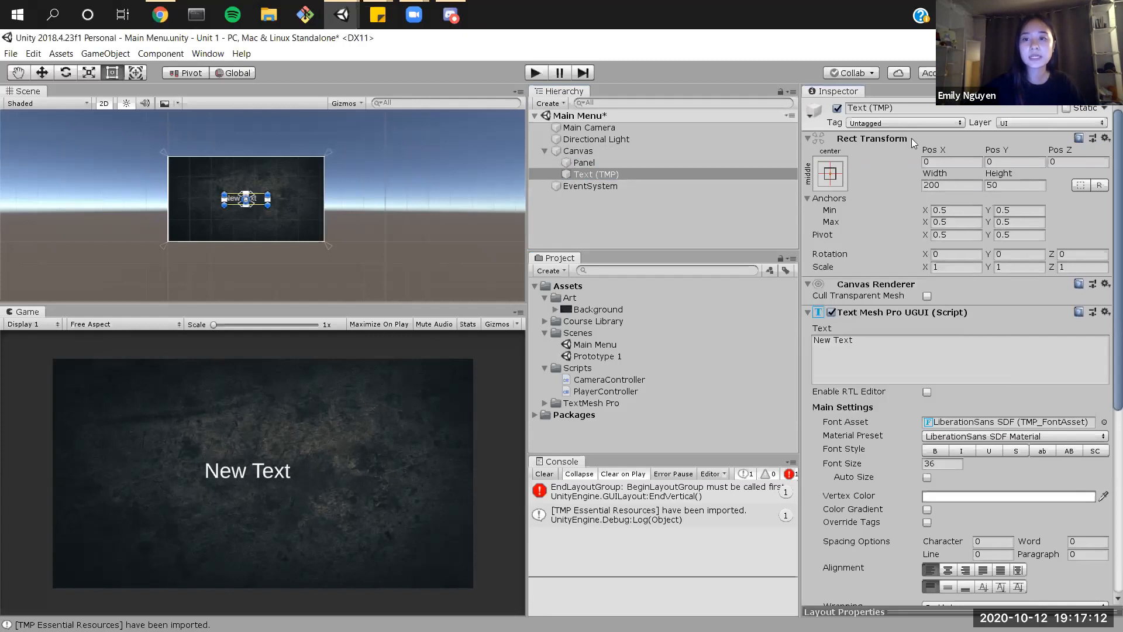
click(838, 177)
click(891, 289)
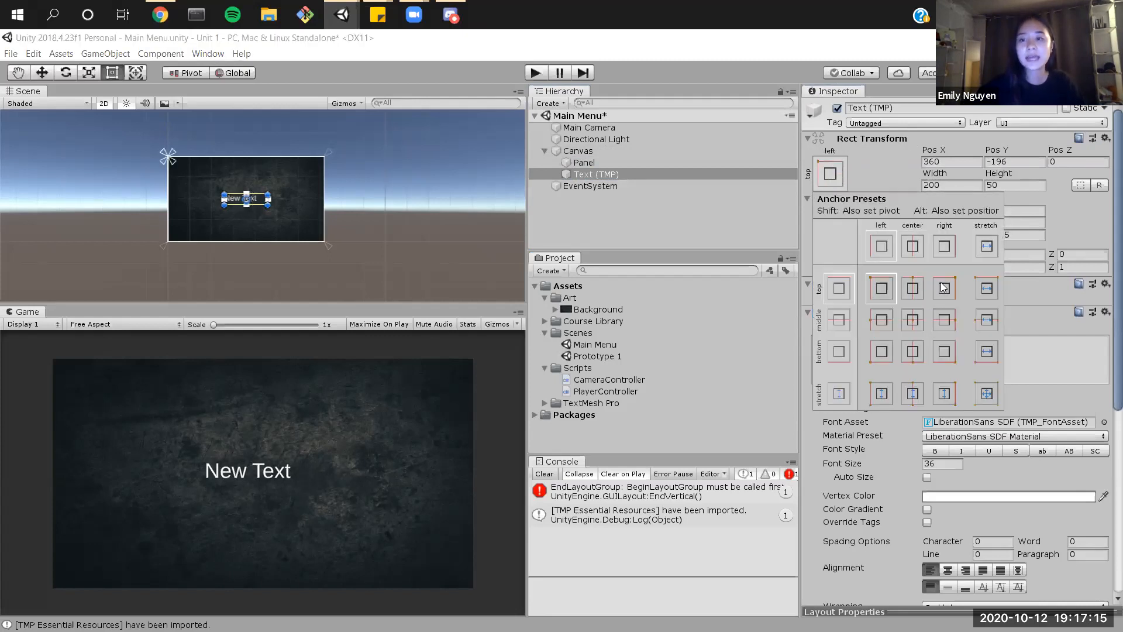
click(913, 319)
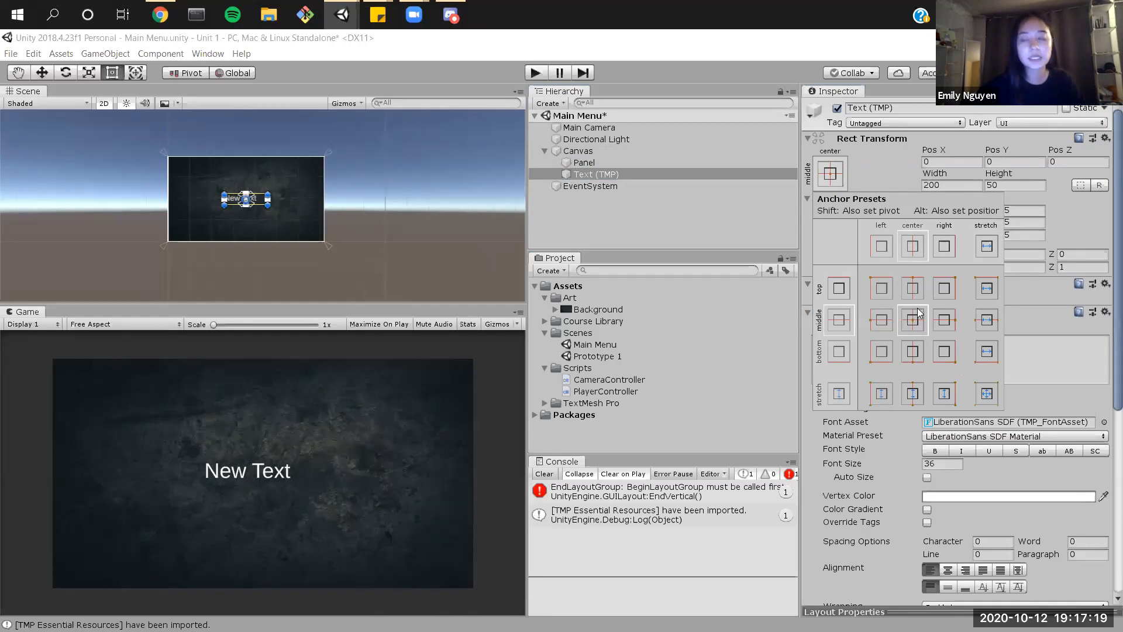
key(shift+alt)
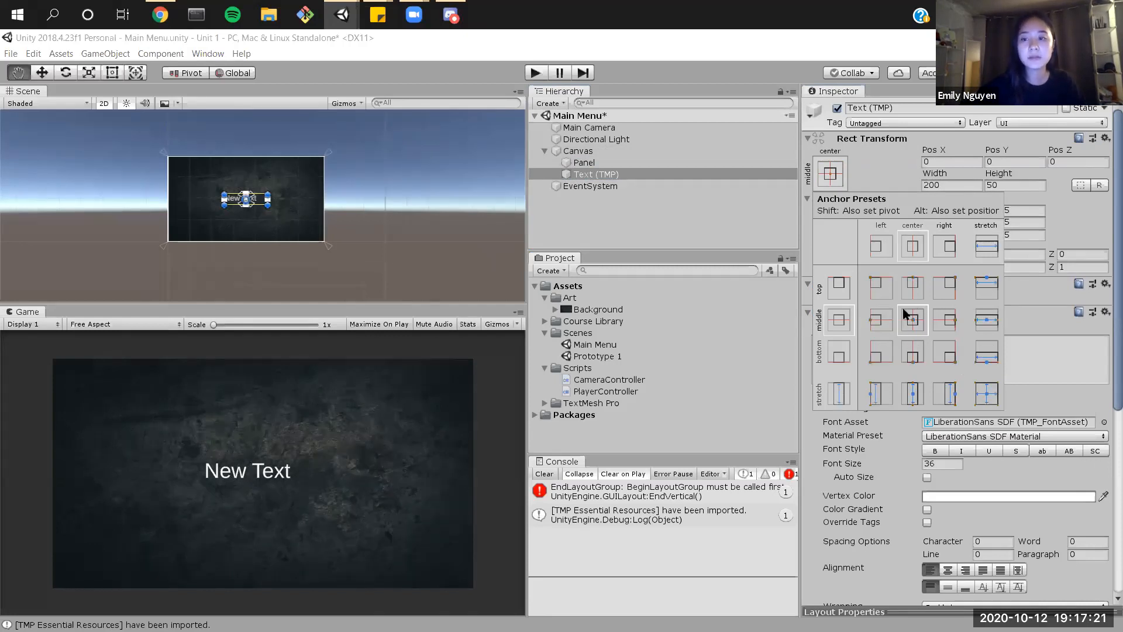
click(841, 184)
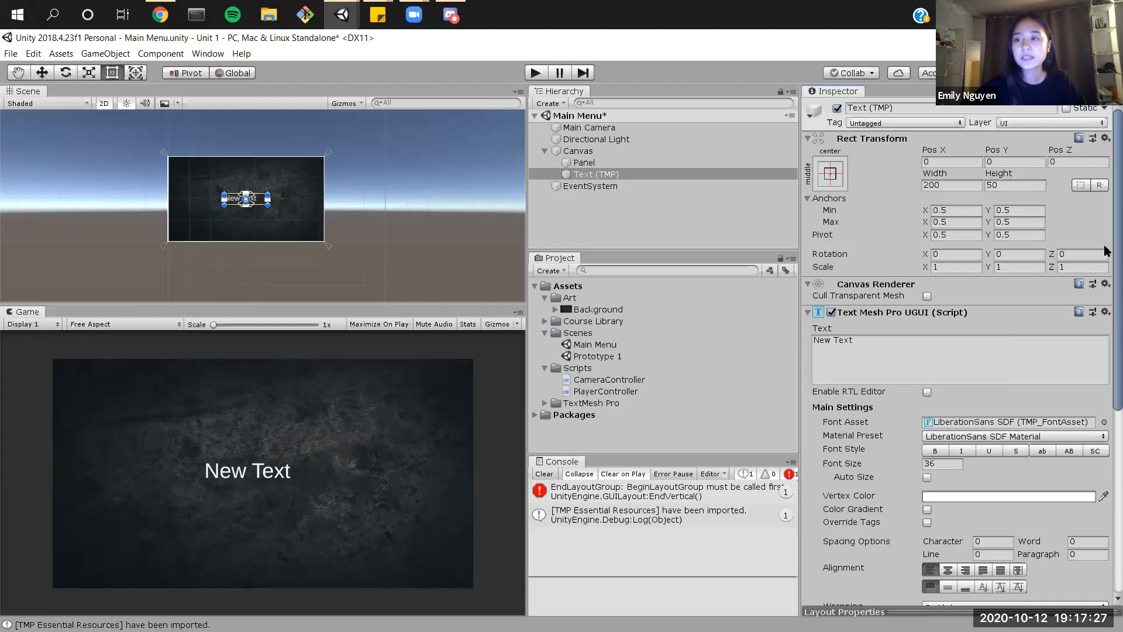
Step: Replace the Text (TMP) object's placeholder text with "PLAY"
scroll(1107, 289, down, 10)
scroll(1107, 489, up, 5)
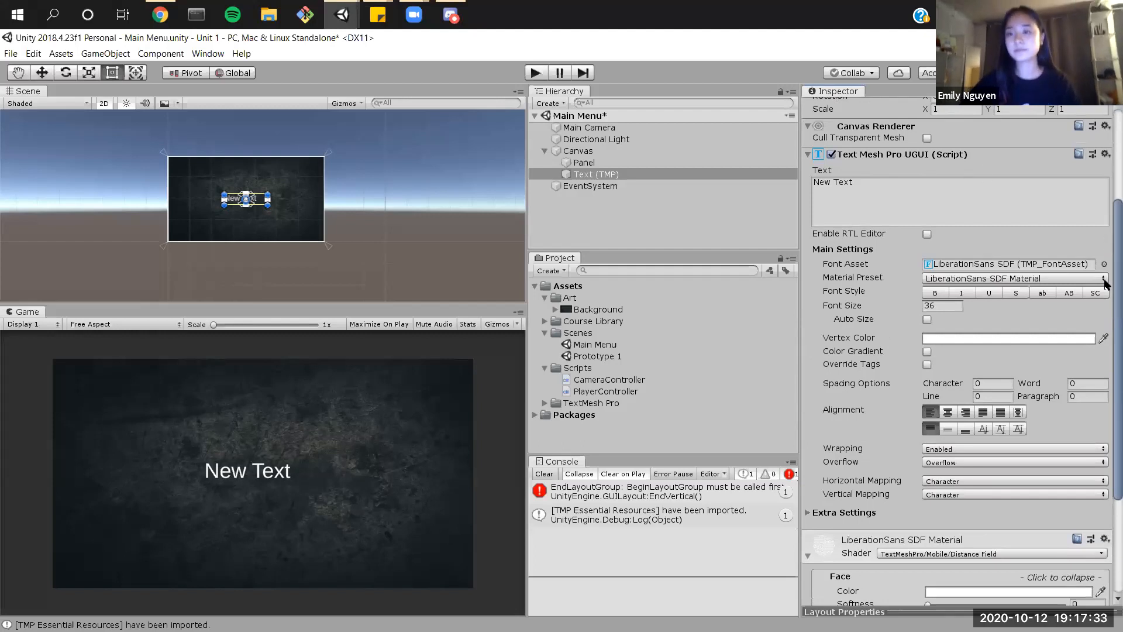
scroll(1107, 235, down, 3)
scroll(919, 245, up, 2)
click(881, 151)
key(ctrl+a)
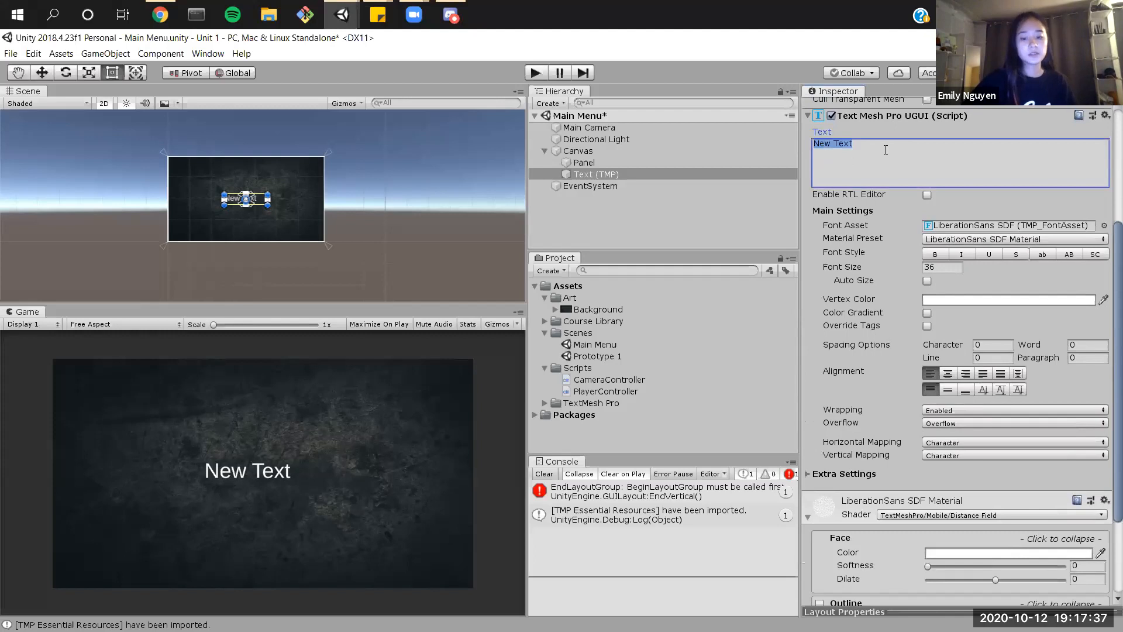
text(PLAY)
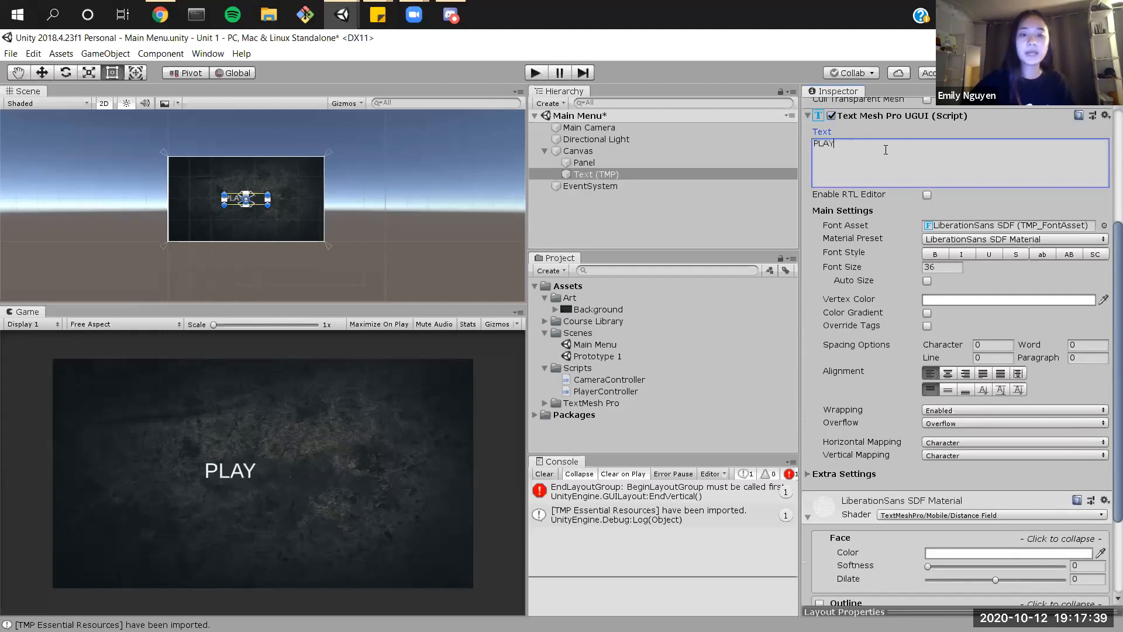
Step: Set the font size of the PLAY text to 75
scroll(1106, 255, up, 1)
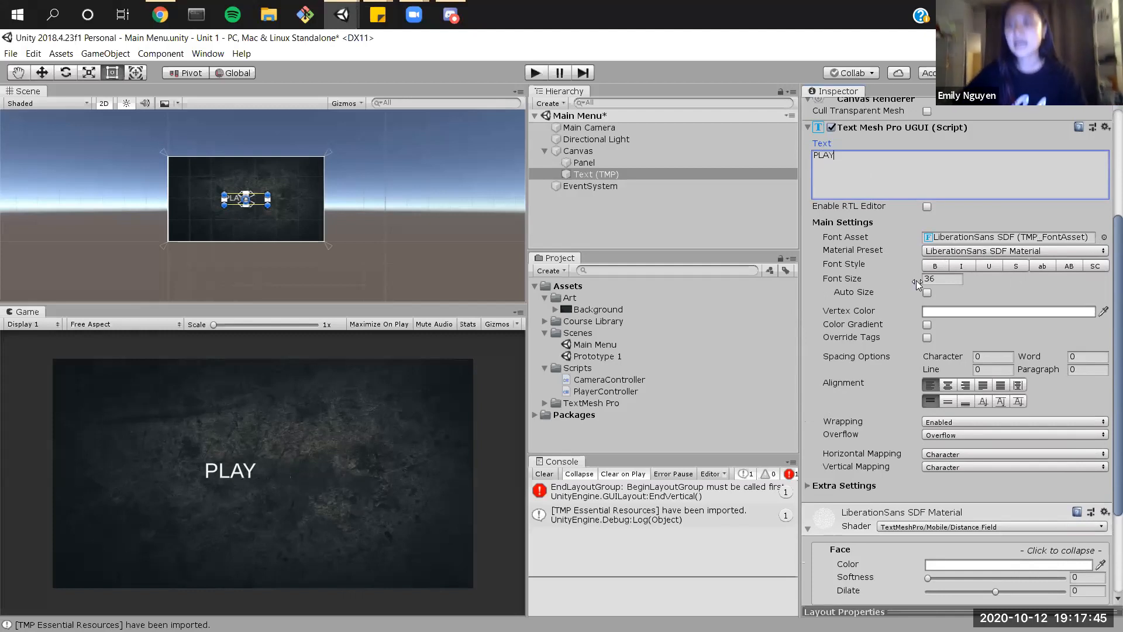
click(934, 279)
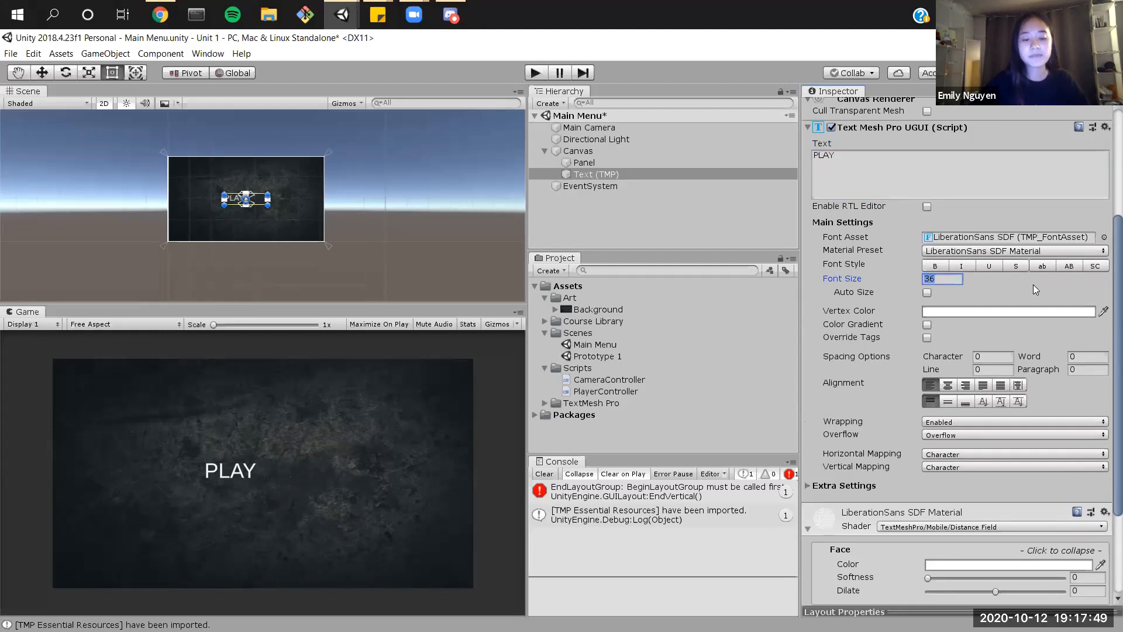
text(84)
key(BackSpace)
key(BackSpace)
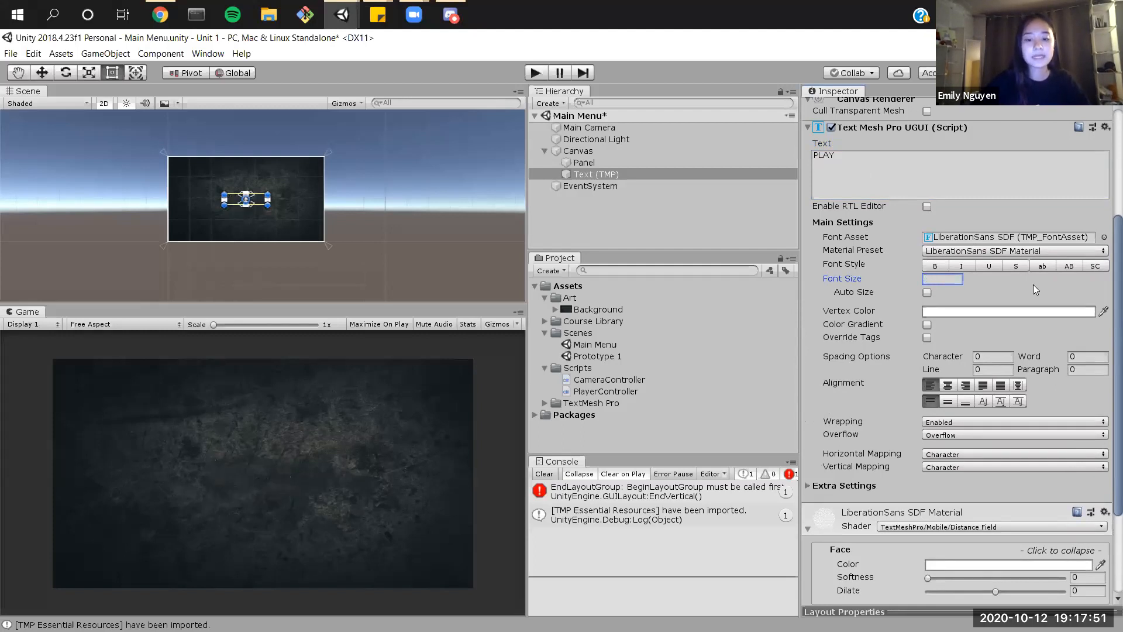
text(75)
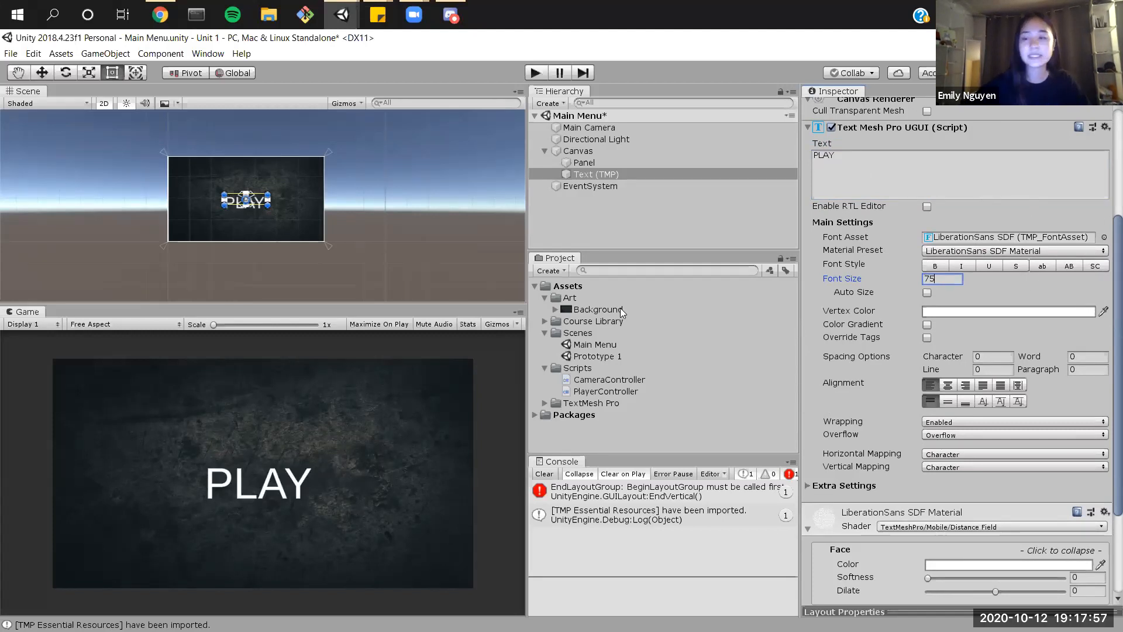
Step: Review the PLAY text's component settings and check which font assets can be chosen, without changing the font
scroll(1105, 314, down, 5)
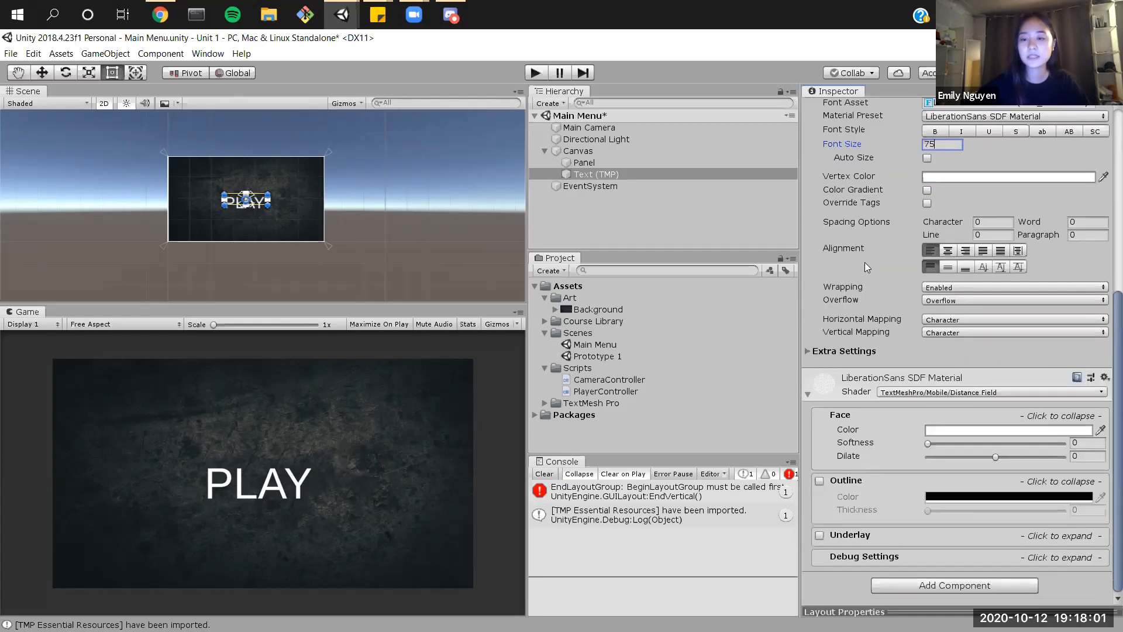
scroll(1107, 420, up, 10)
scroll(1104, 277, up, 1)
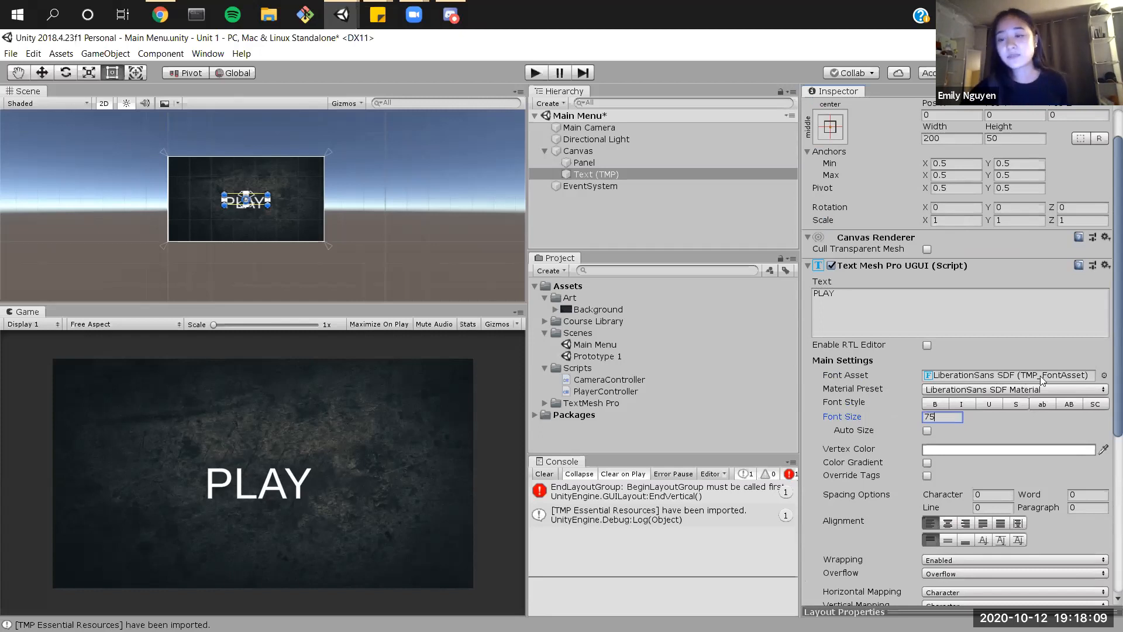
click(1104, 376)
click(970, 126)
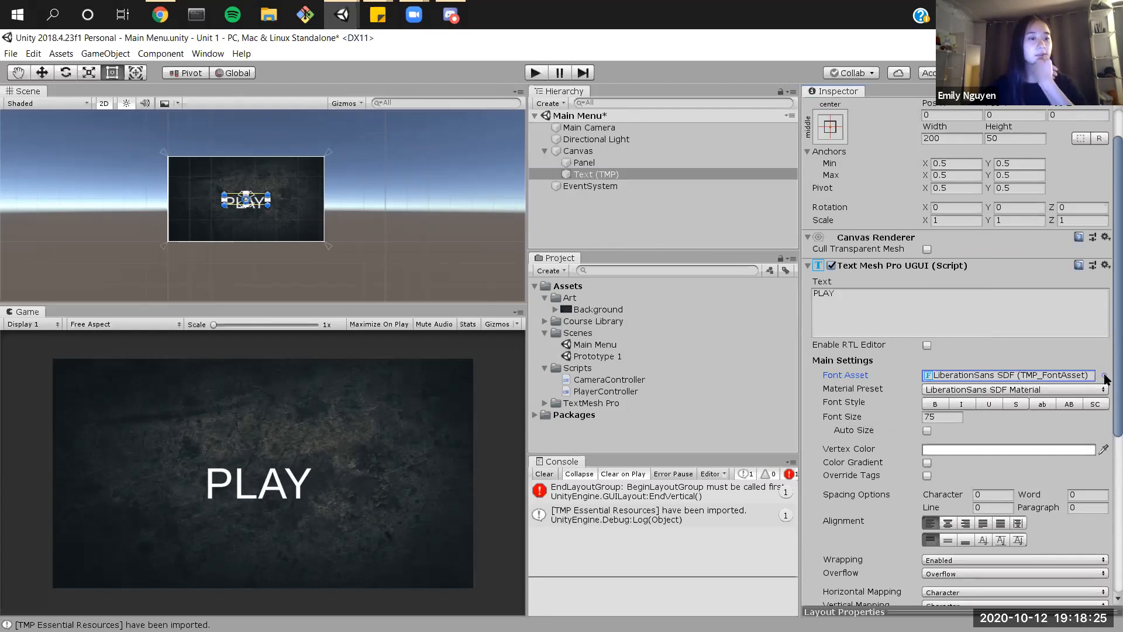
Step: Switch to Chrome, search the web for "roboto" and open the Roboto page on Google Fonts
click(161, 13)
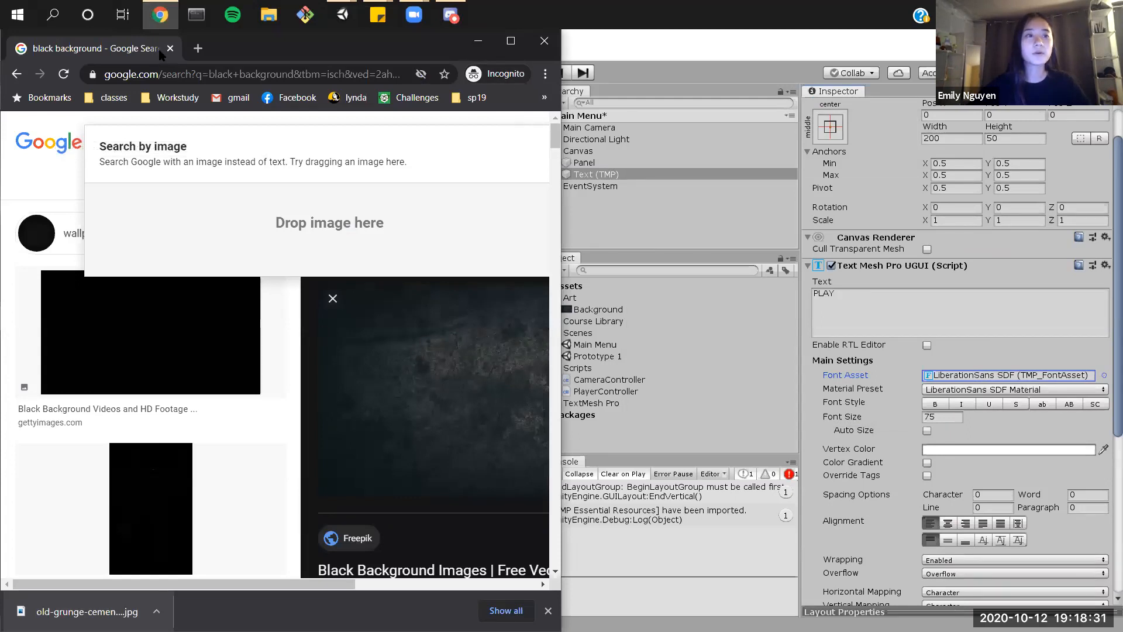
click(511, 41)
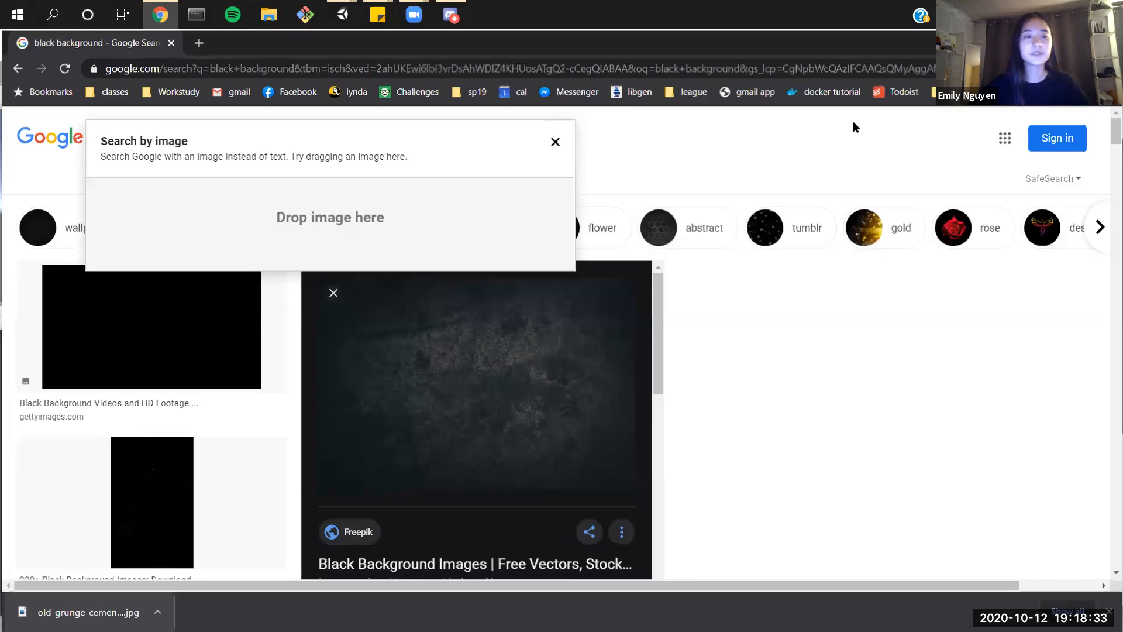
click(442, 69)
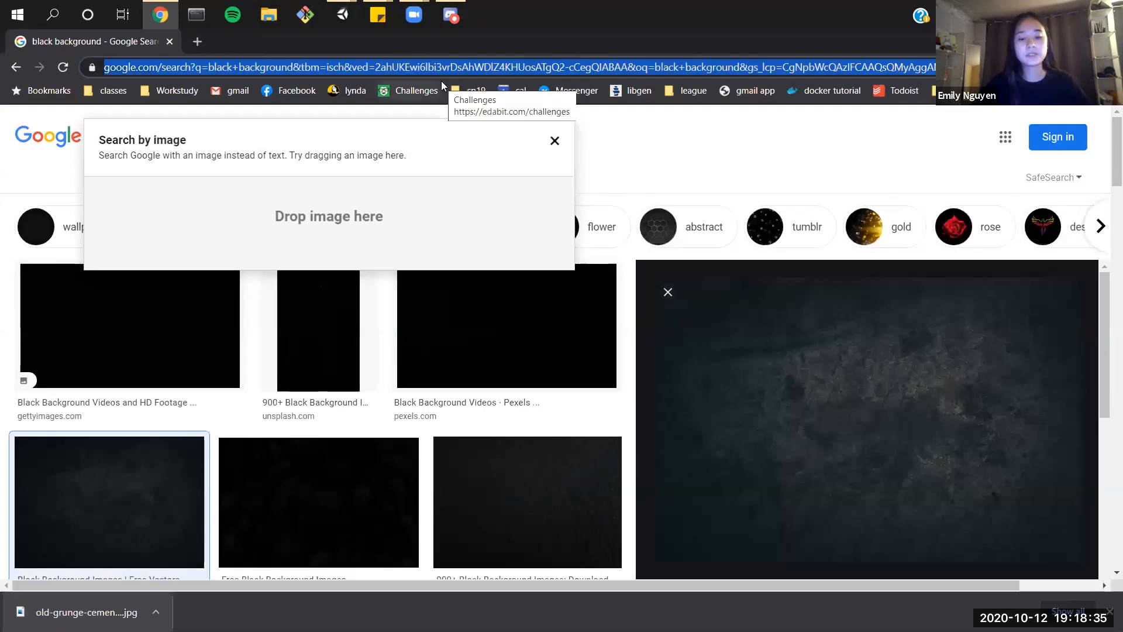
text(roboto)
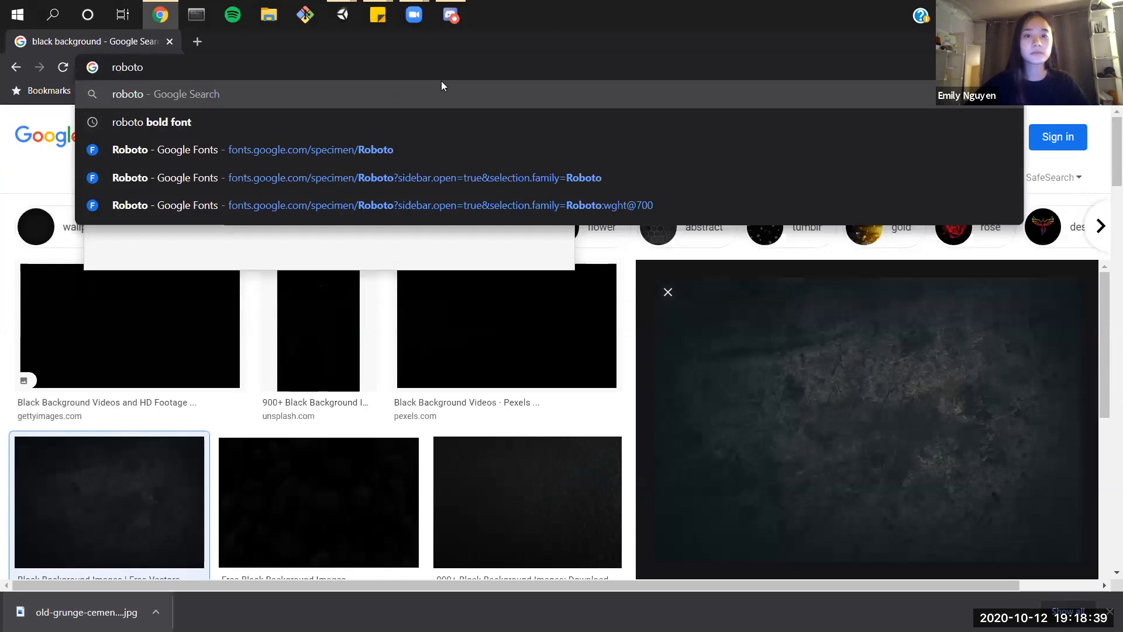
key(Return)
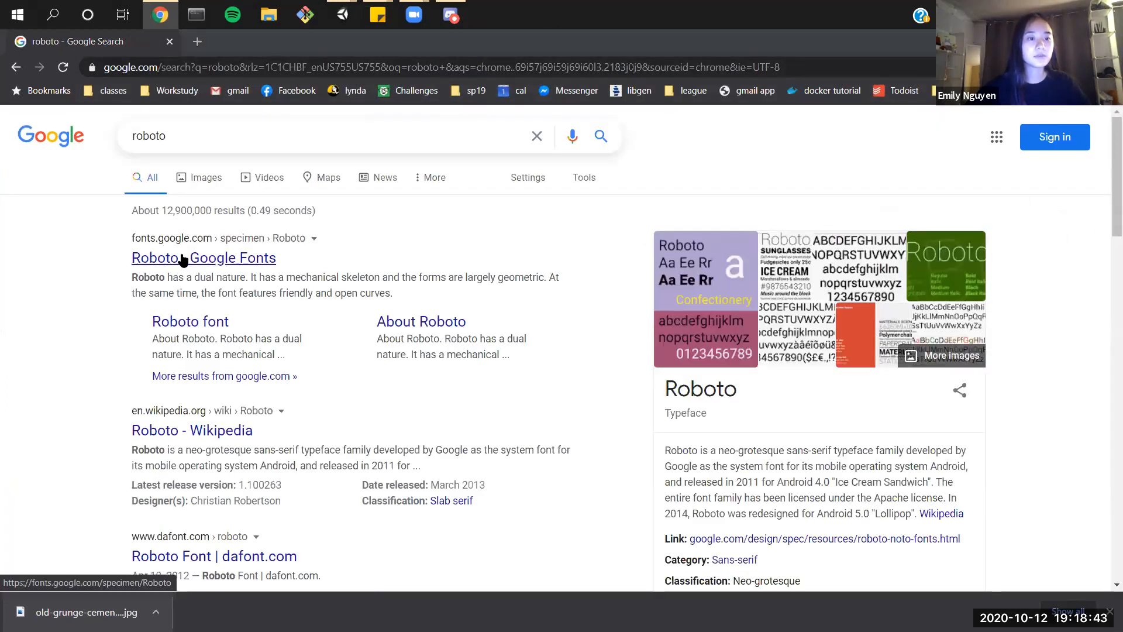
click(234, 258)
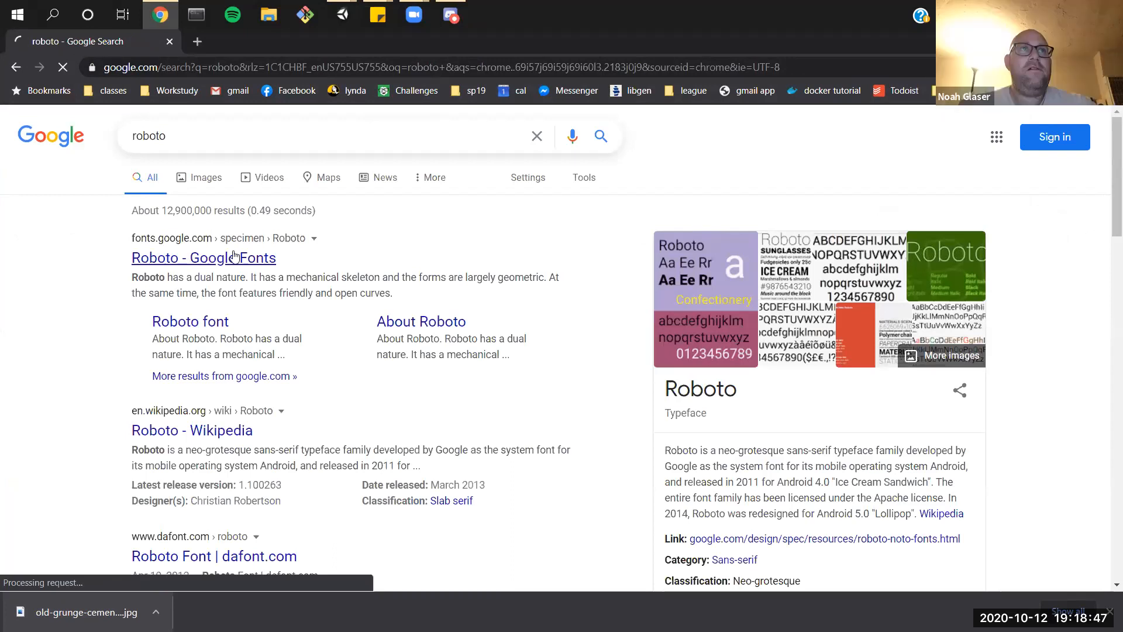
Step: Select the Bold 700 style of Roboto and download the font family
scroll(983, 264, down, 1)
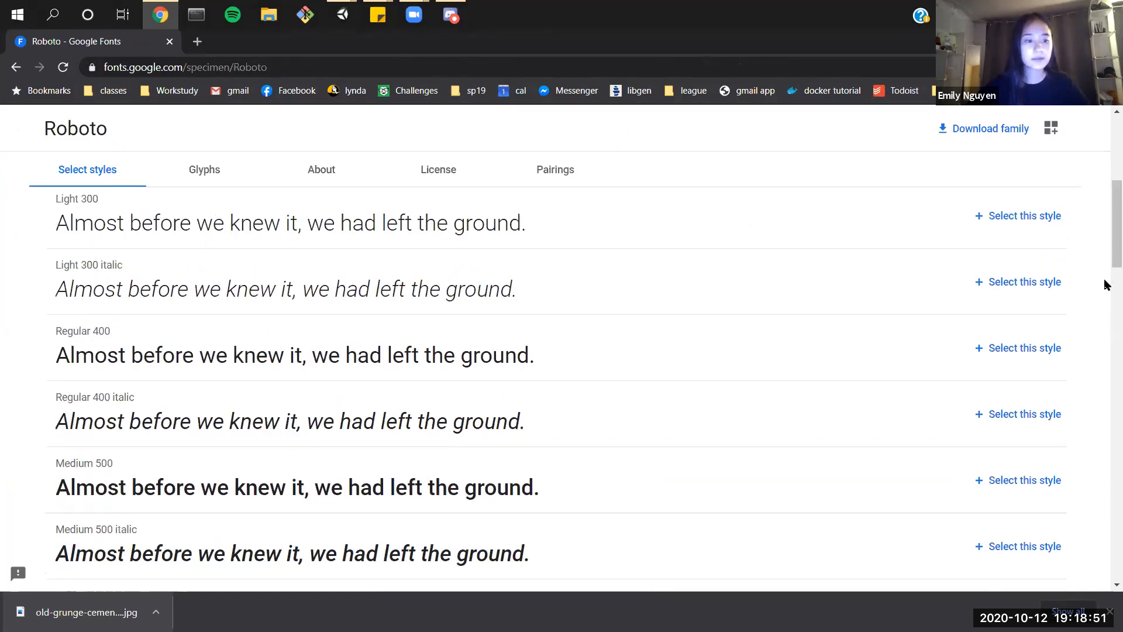
scroll(1100, 289, down, 3)
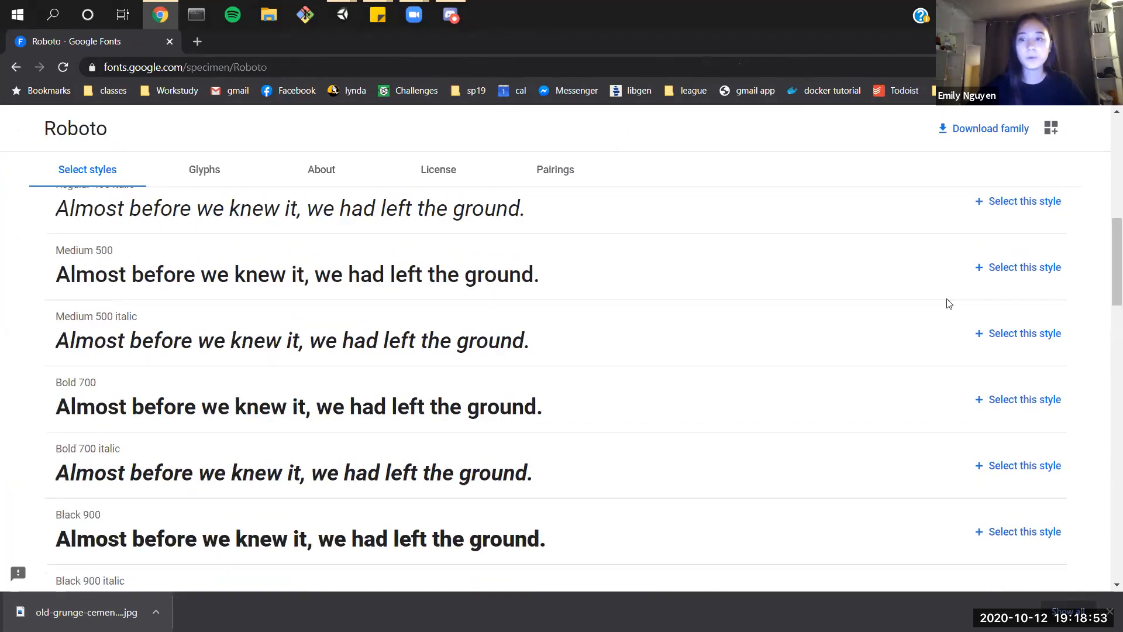
click(1014, 401)
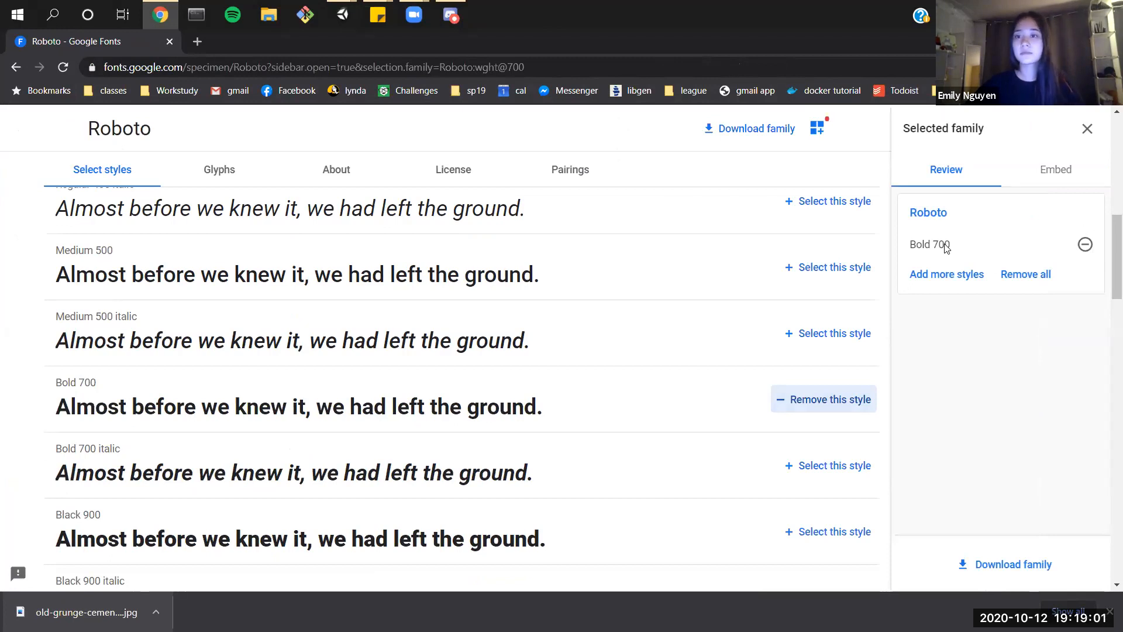
click(998, 564)
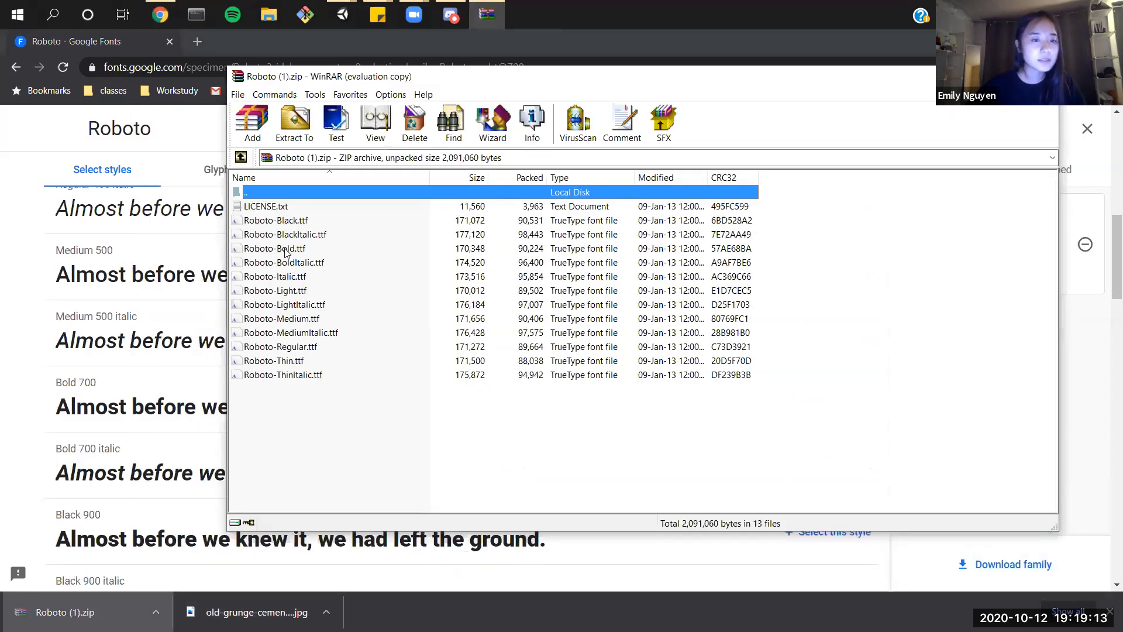
click(287, 250)
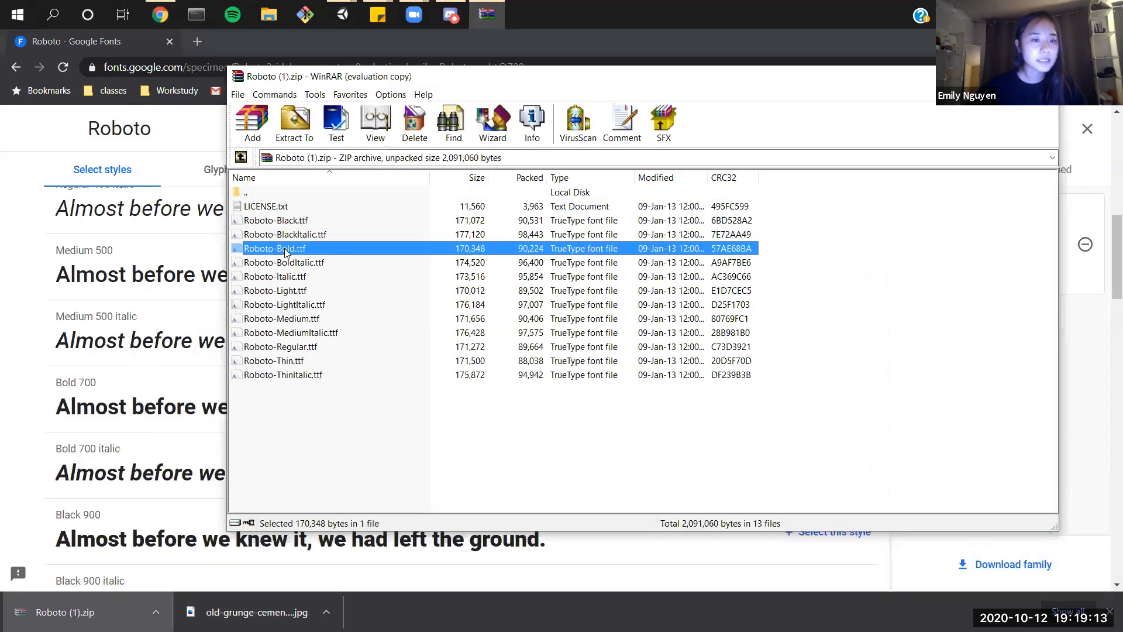
click(320, 250)
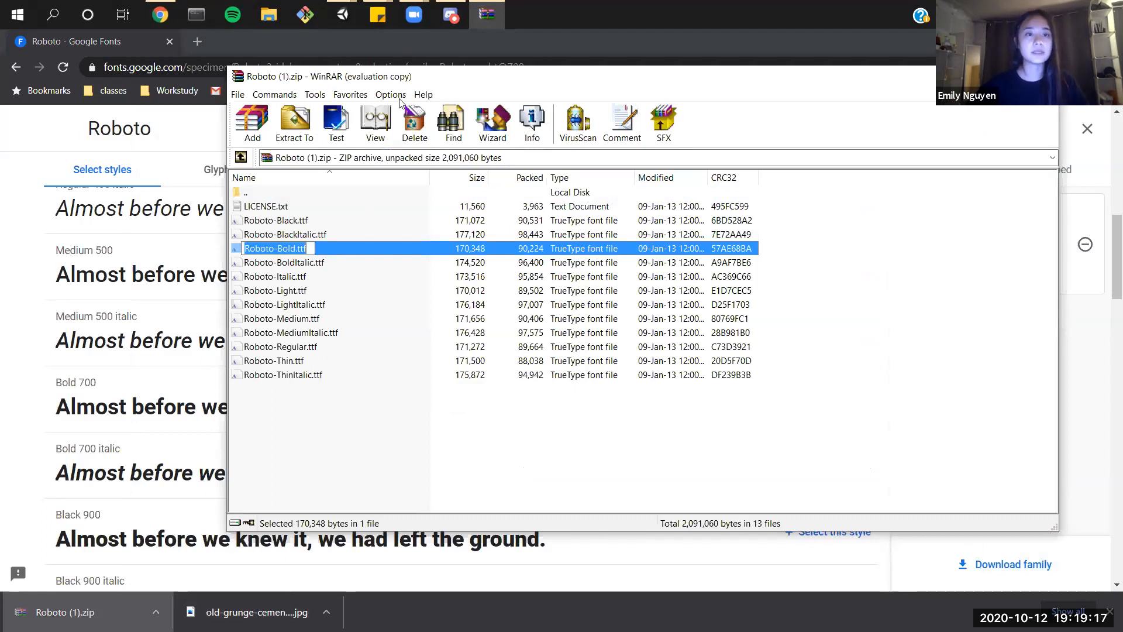
key(Escape)
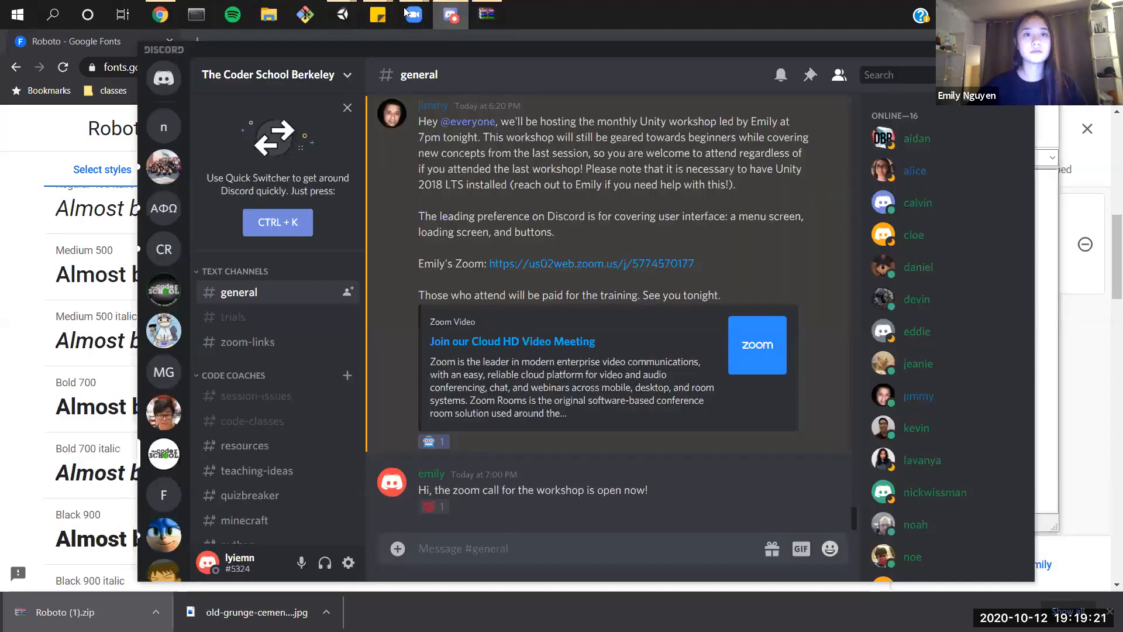
Step: Switch to Unity's Main Menu project and expand the TextMesh Pro folder and its Fonts subfolder in the project assets
mouse_move(404, 12)
mouse_move(342, 14)
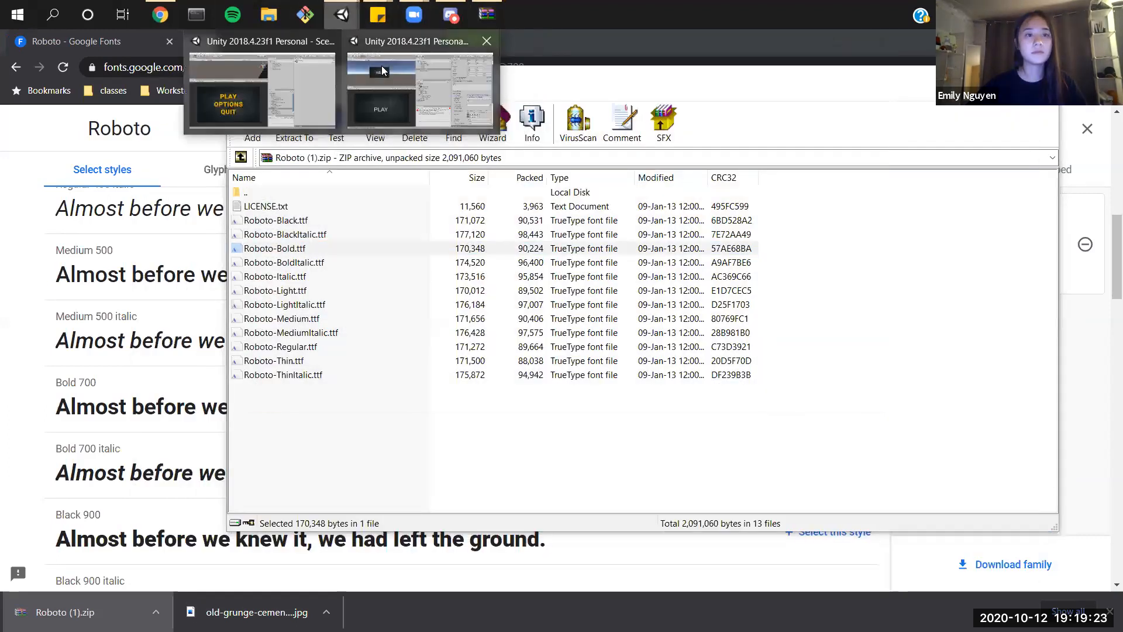
mouse_move(375, 72)
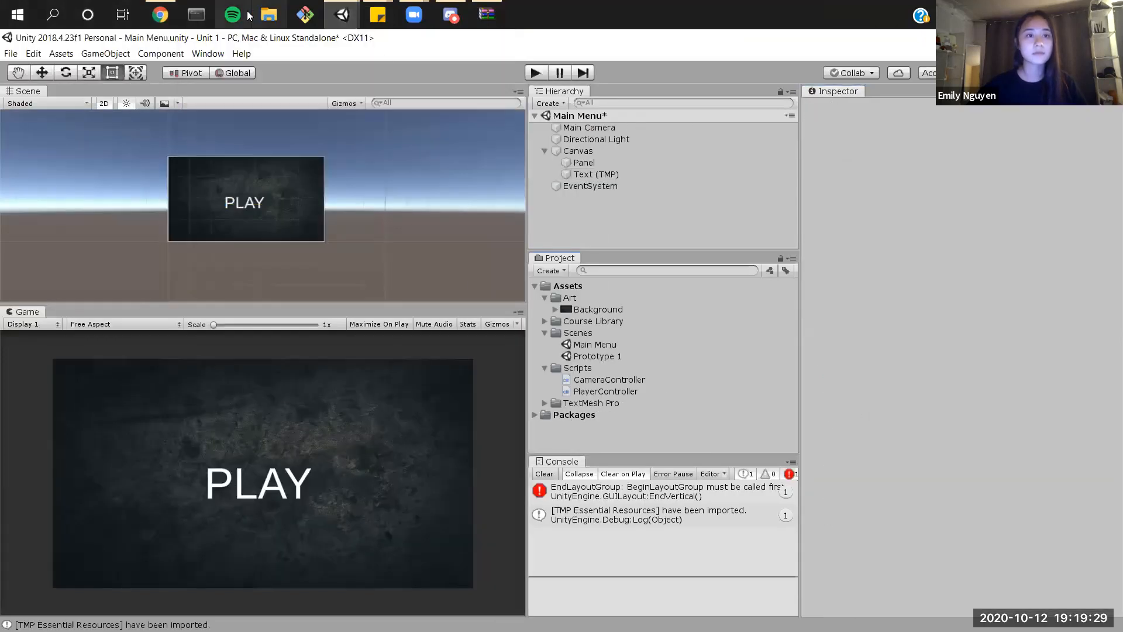
click(544, 403)
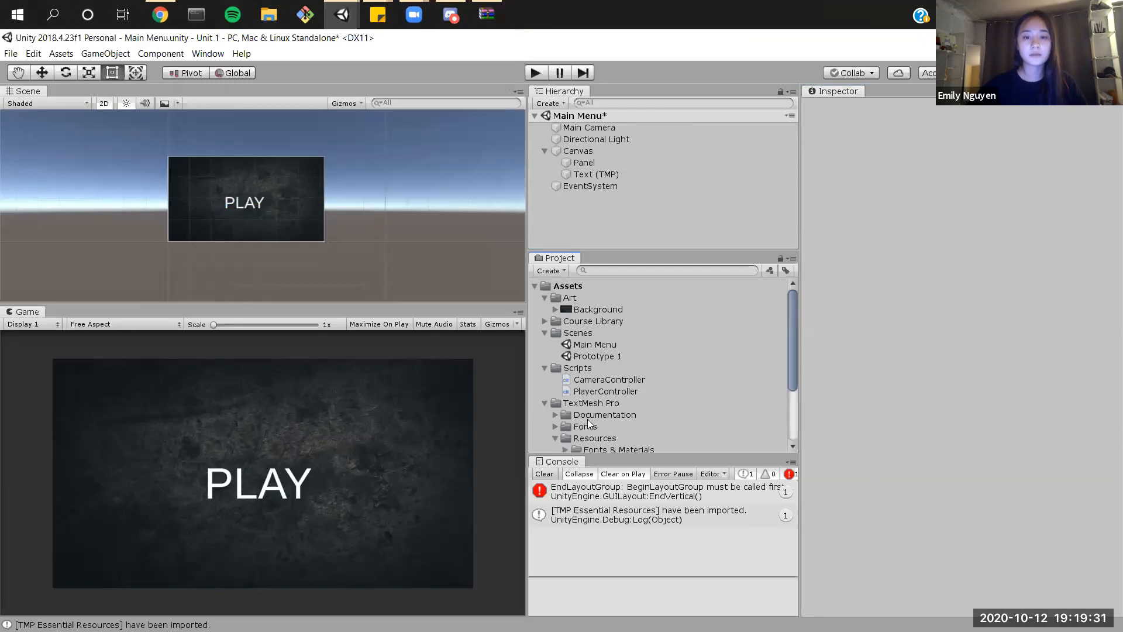
double_click(583, 427)
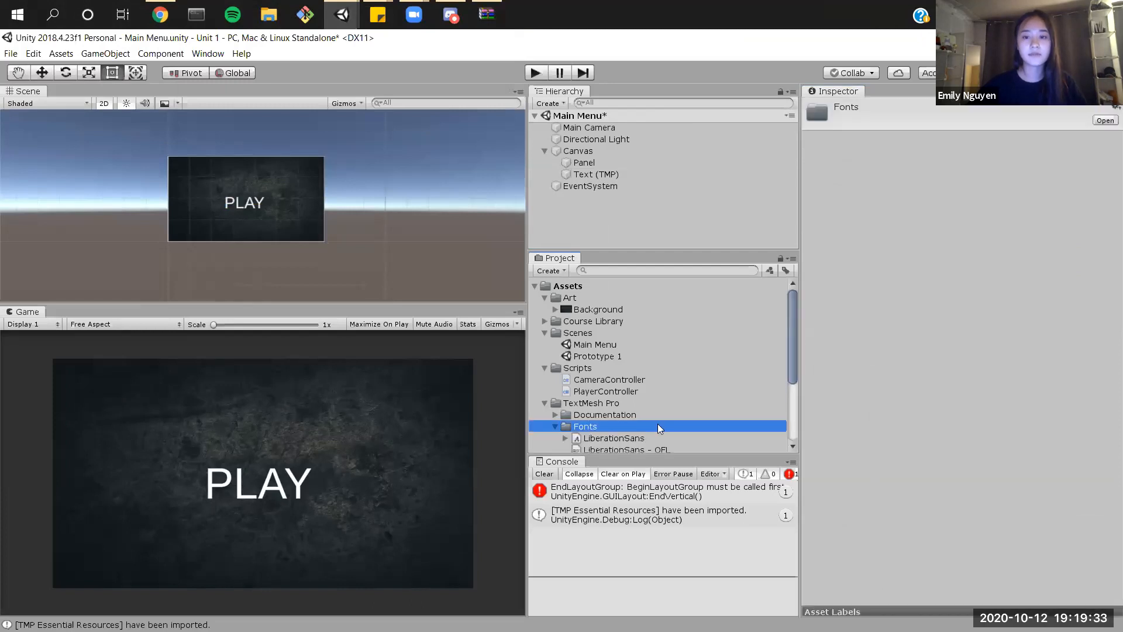
scroll(609, 346, down, 3)
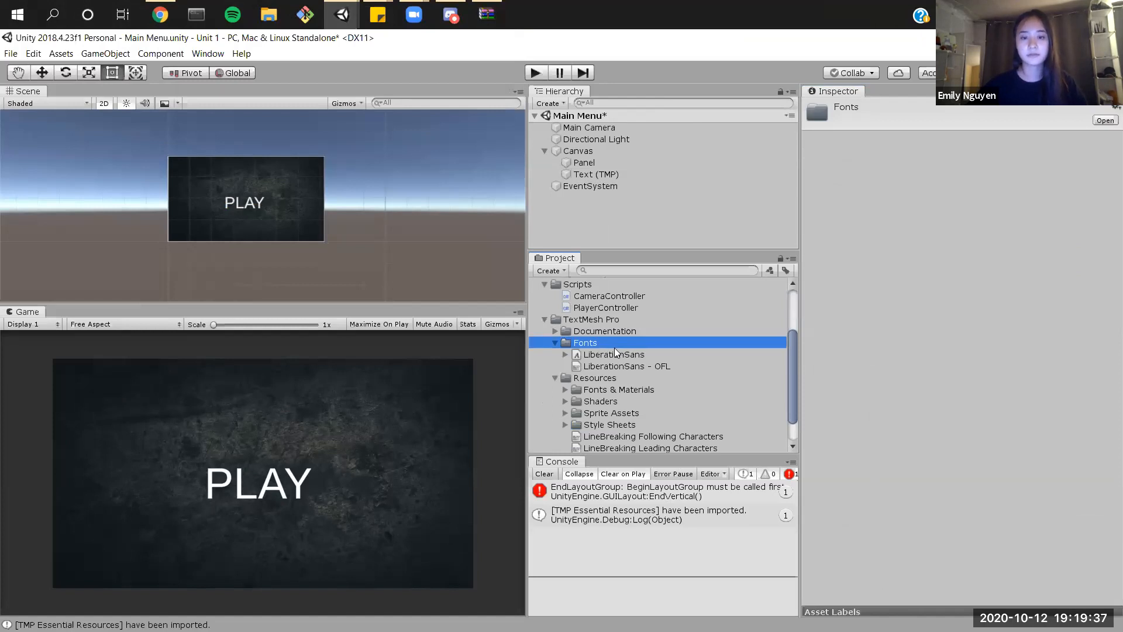
Step: Try to copy Roboto-Bold.ttf from the Roboto (1).zip archive in WinRAR into Unity's TextMesh Pro Fonts folder
click(484, 6)
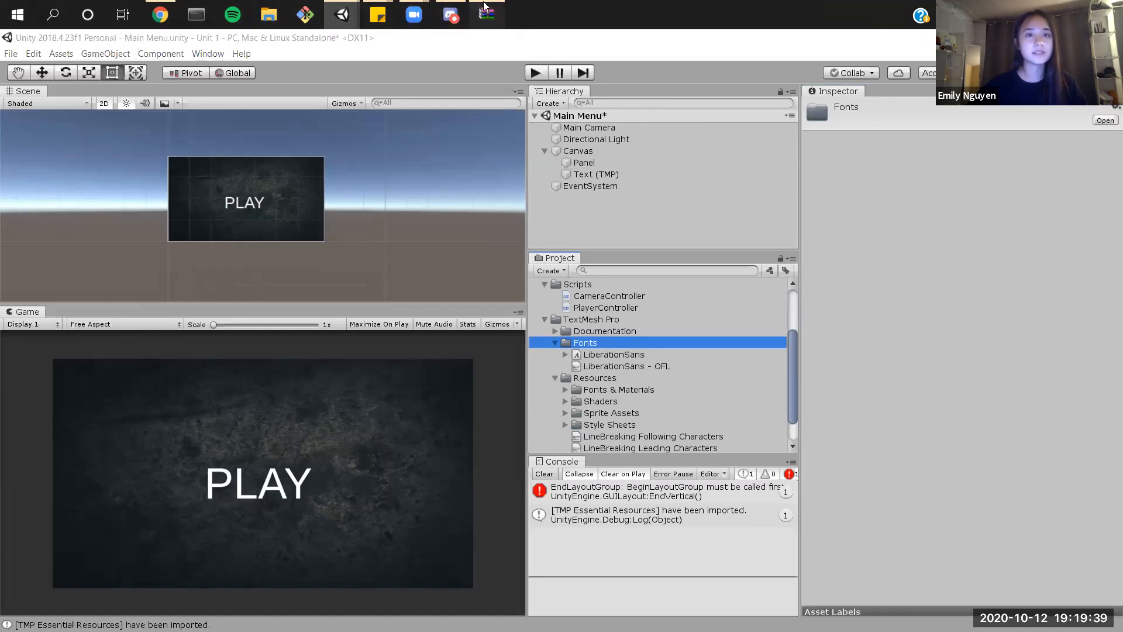
click(338, 249)
right_click(344, 251)
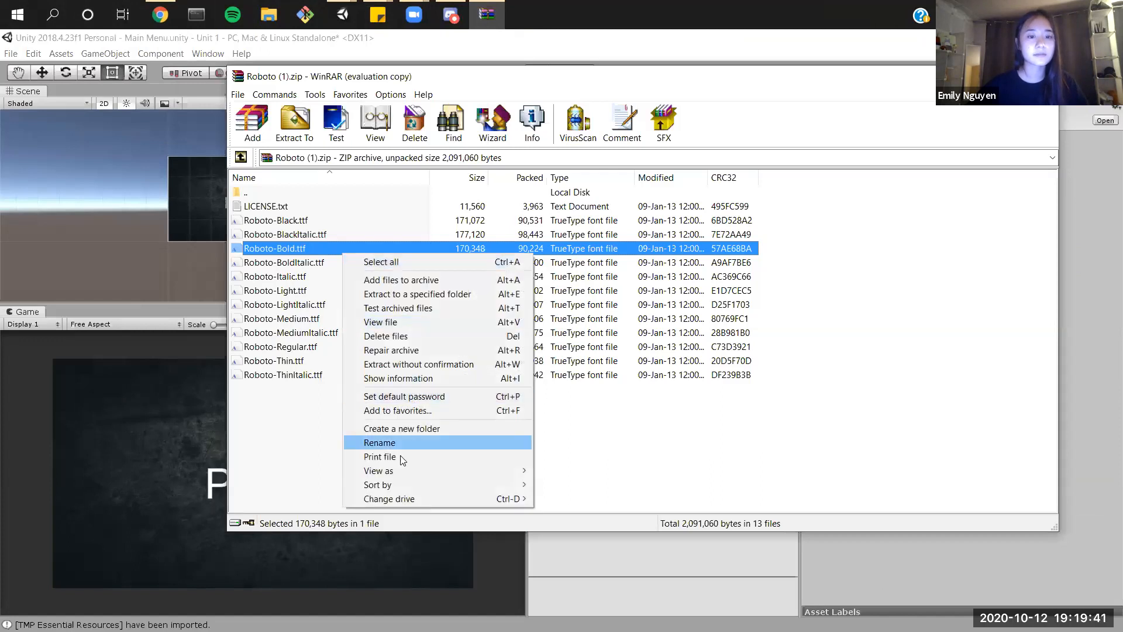
click(324, 248)
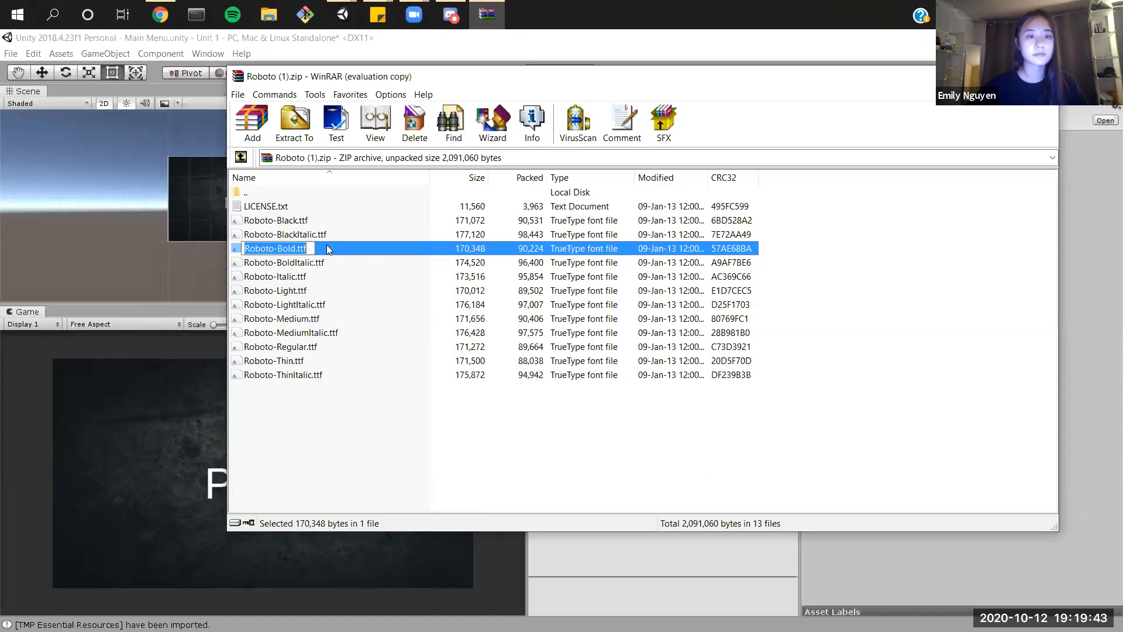
click(360, 249)
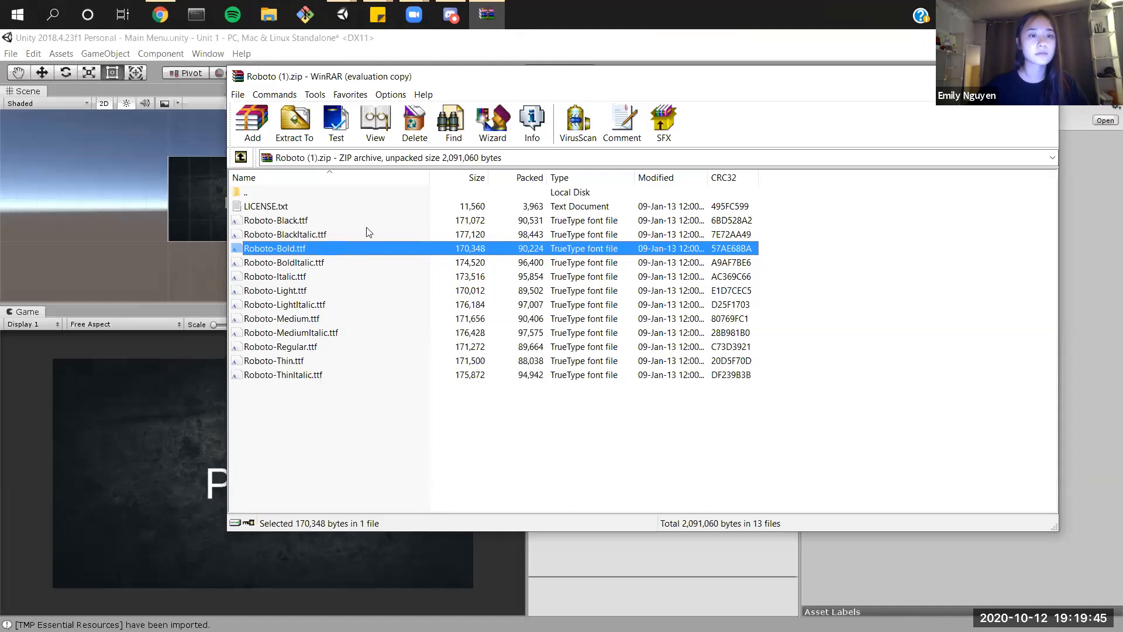
click(658, 566)
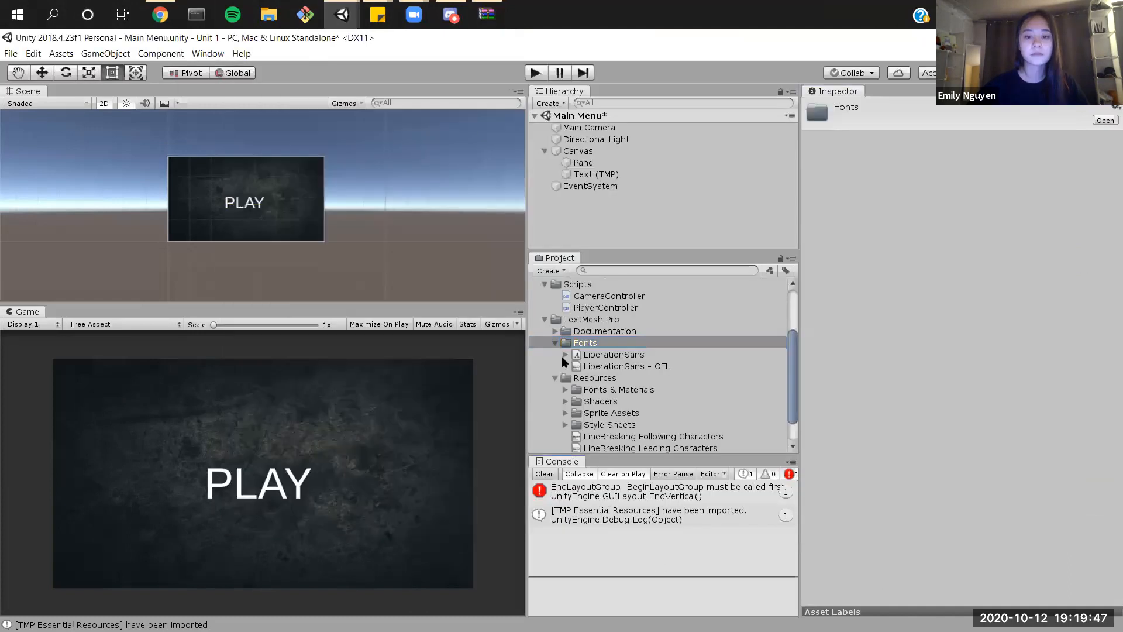
click(496, 12)
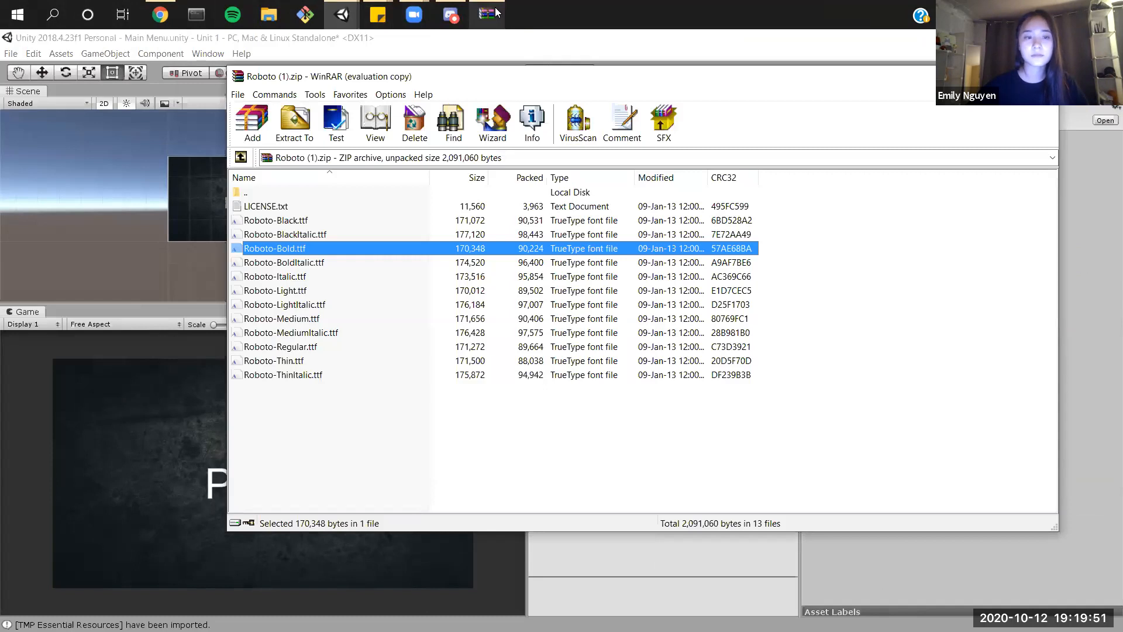
drag(497, 77, 293, 106)
drag(855, 560, 524, 533)
drag(425, 283, 605, 350)
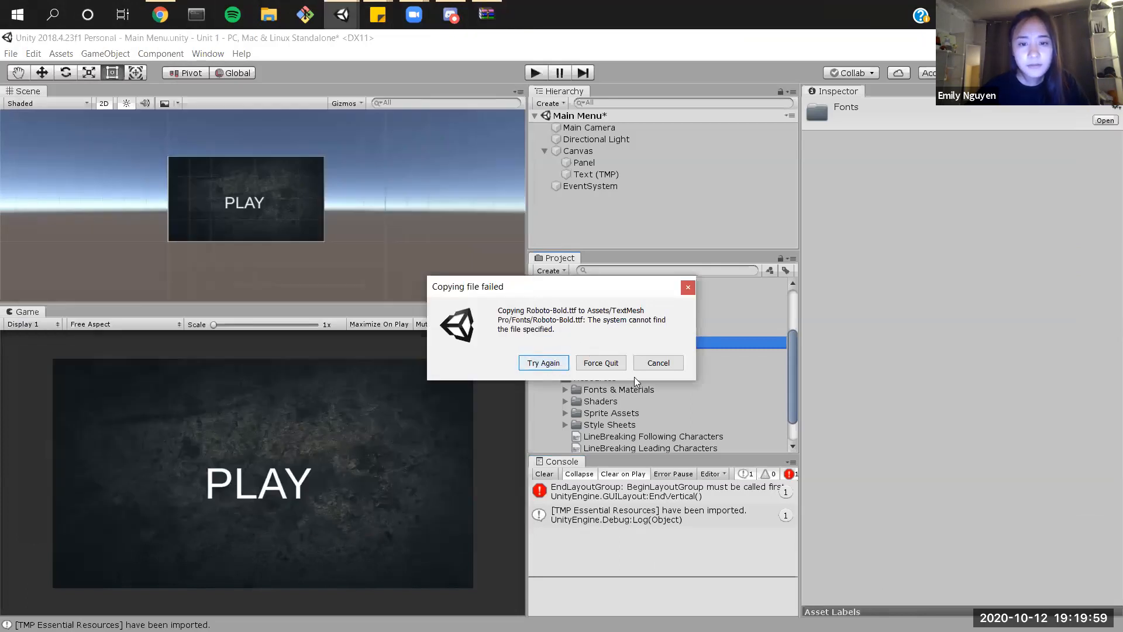
click(654, 364)
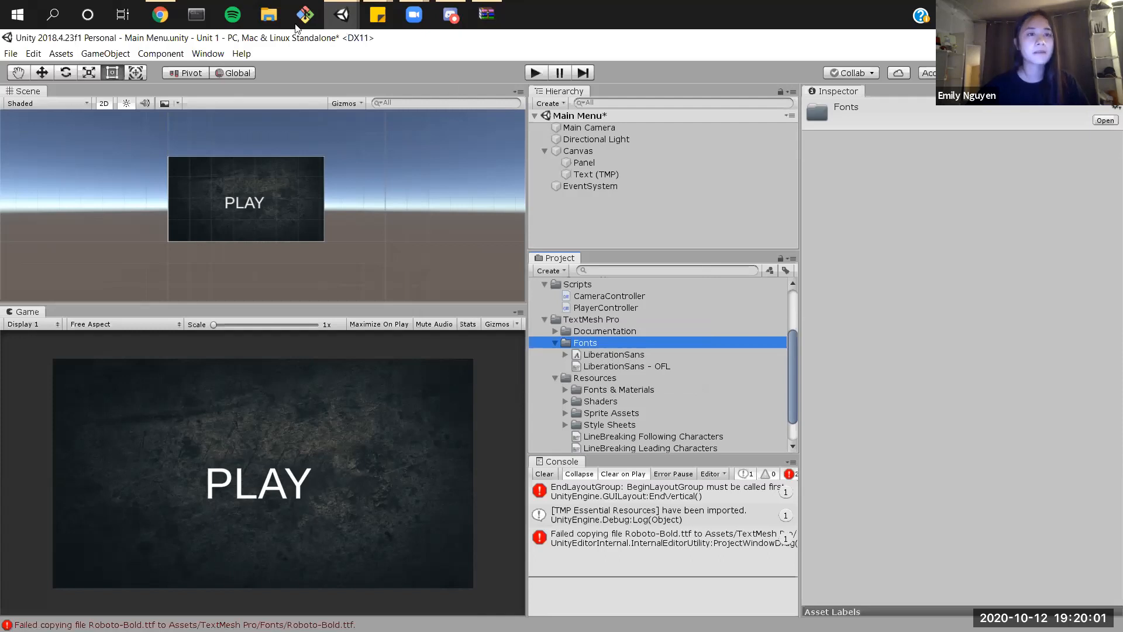
Step: Close the WinRAR archive and open the Roboto folder inside Downloads in File Explorer
click(270, 21)
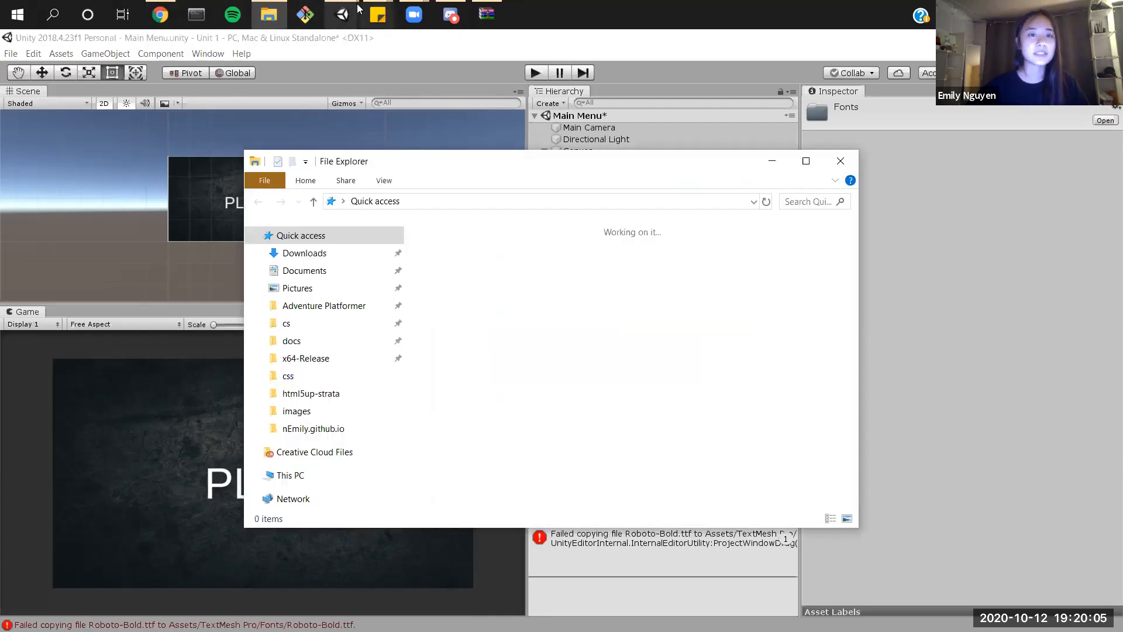
click(342, 150)
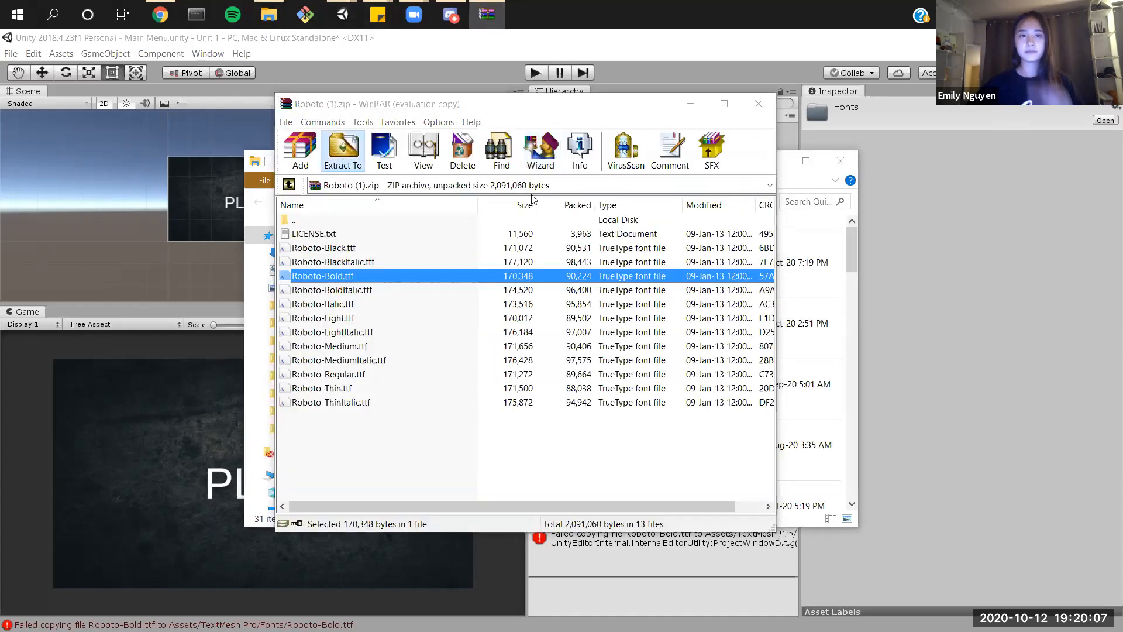
click(576, 472)
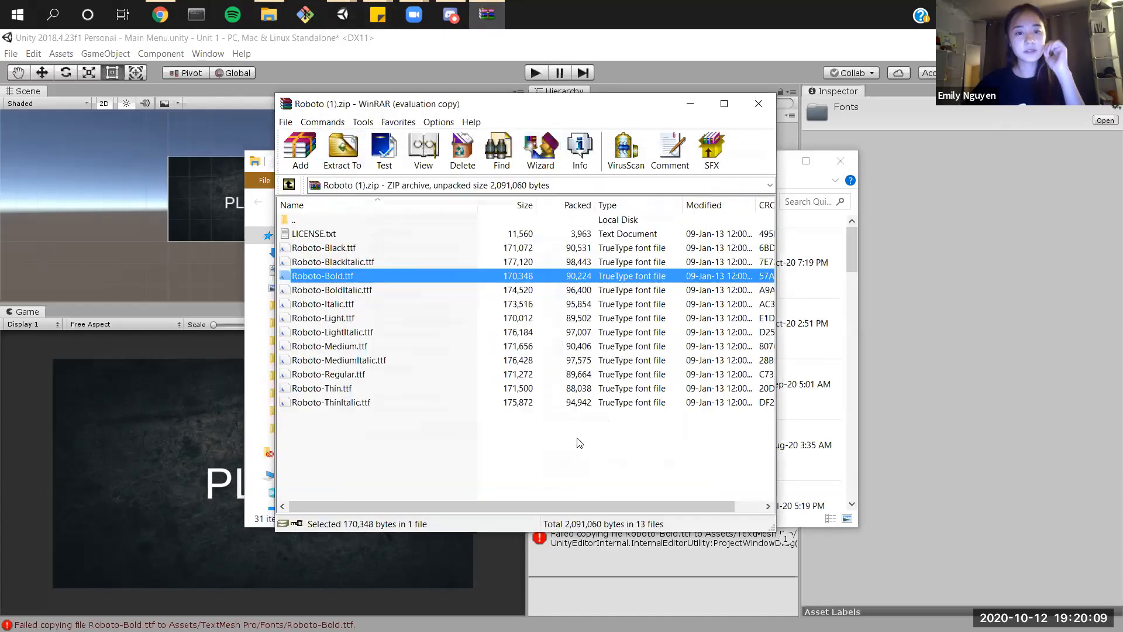
click(758, 104)
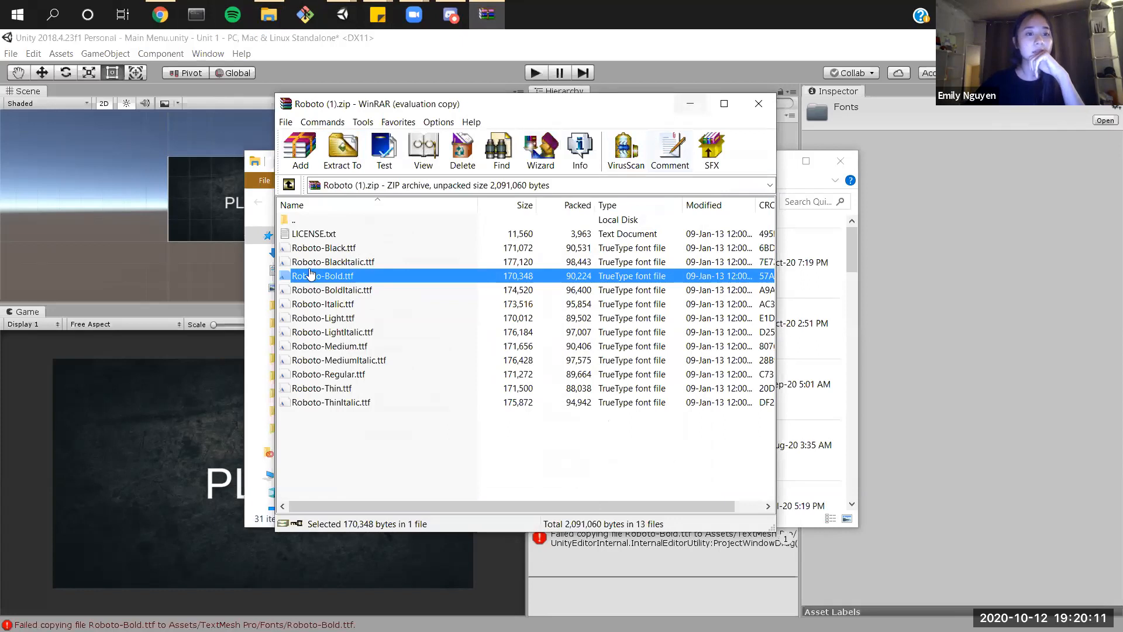
click(304, 252)
click(684, 276)
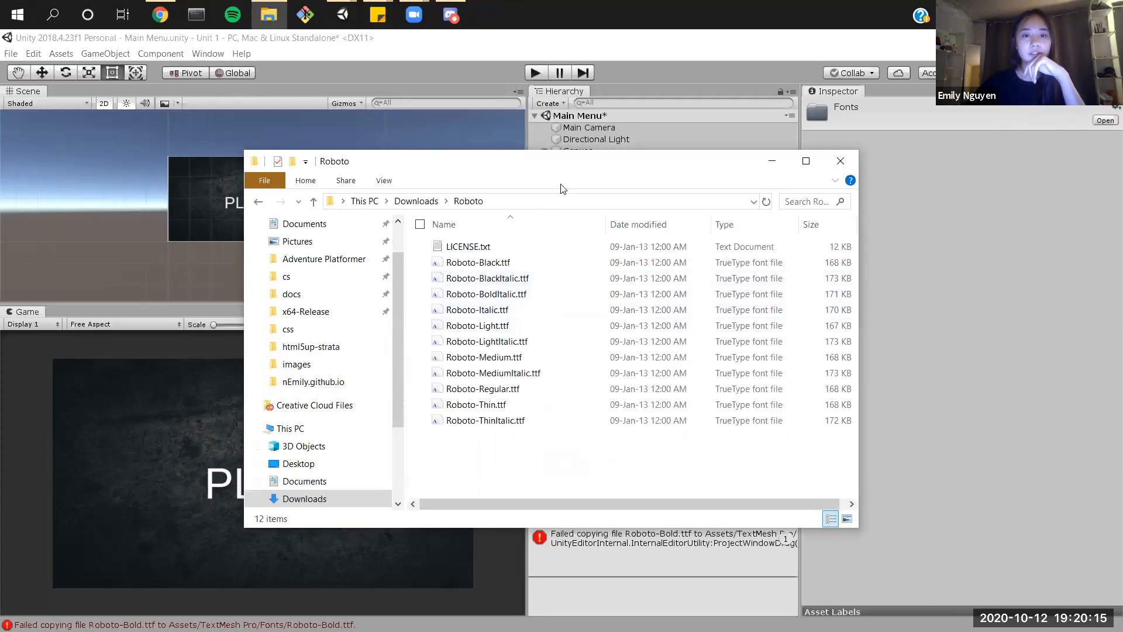
Step: Import Roboto-Black.ttf from the Roboto folder into Unity's TextMesh Pro Fonts folder, and close File Explorer
drag(547, 163, 480, 146)
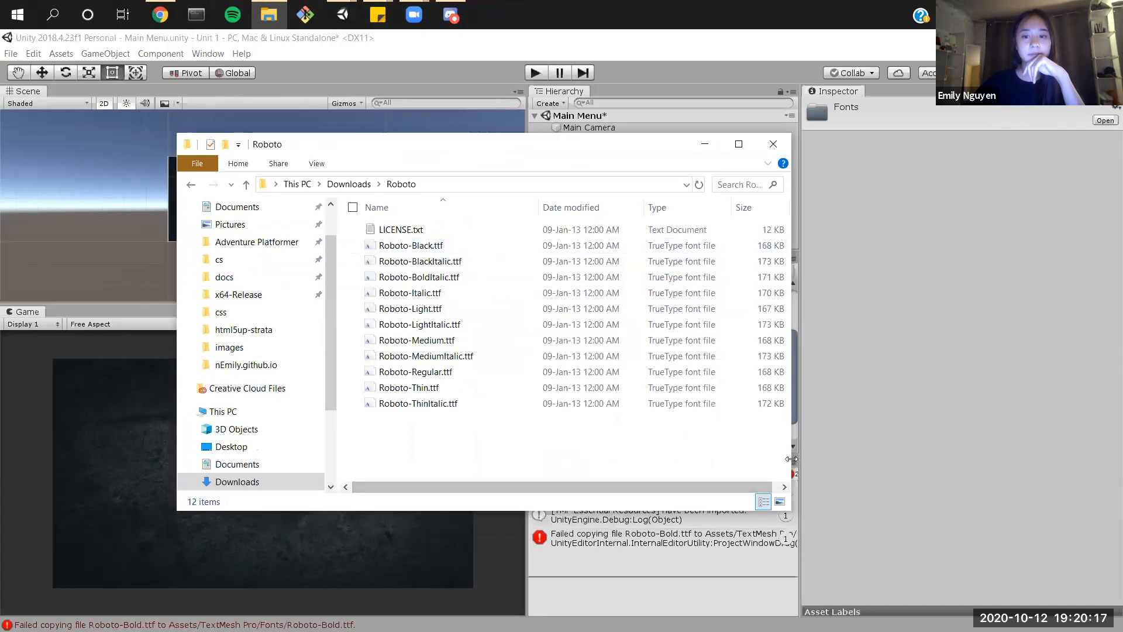
drag(793, 464, 545, 464)
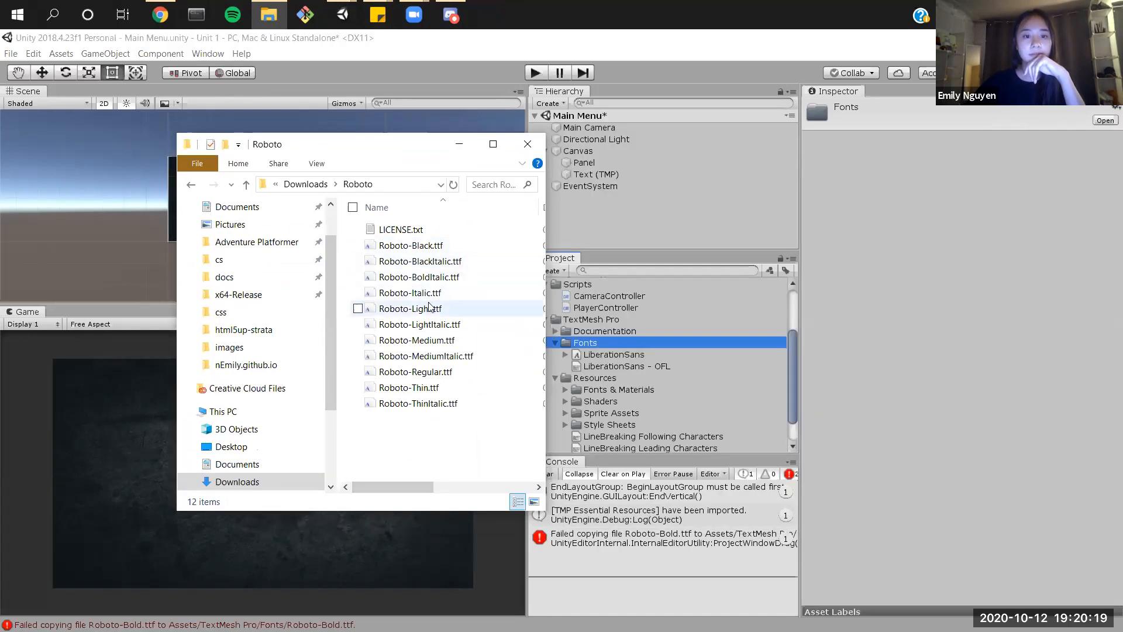
click(411, 252)
drag(412, 252, 588, 372)
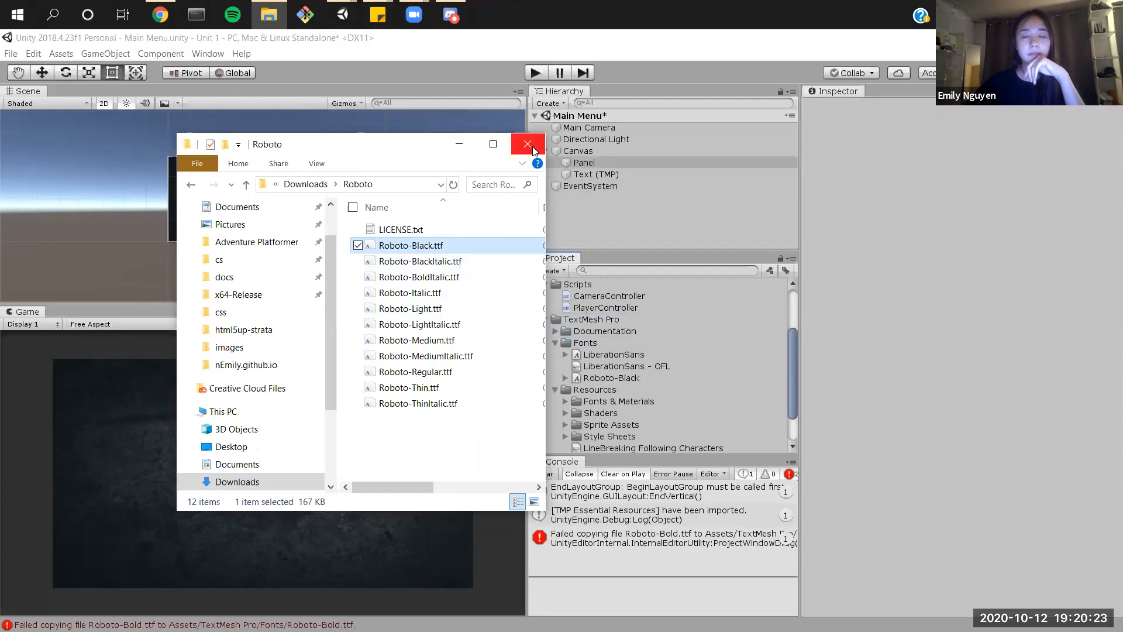
click(532, 147)
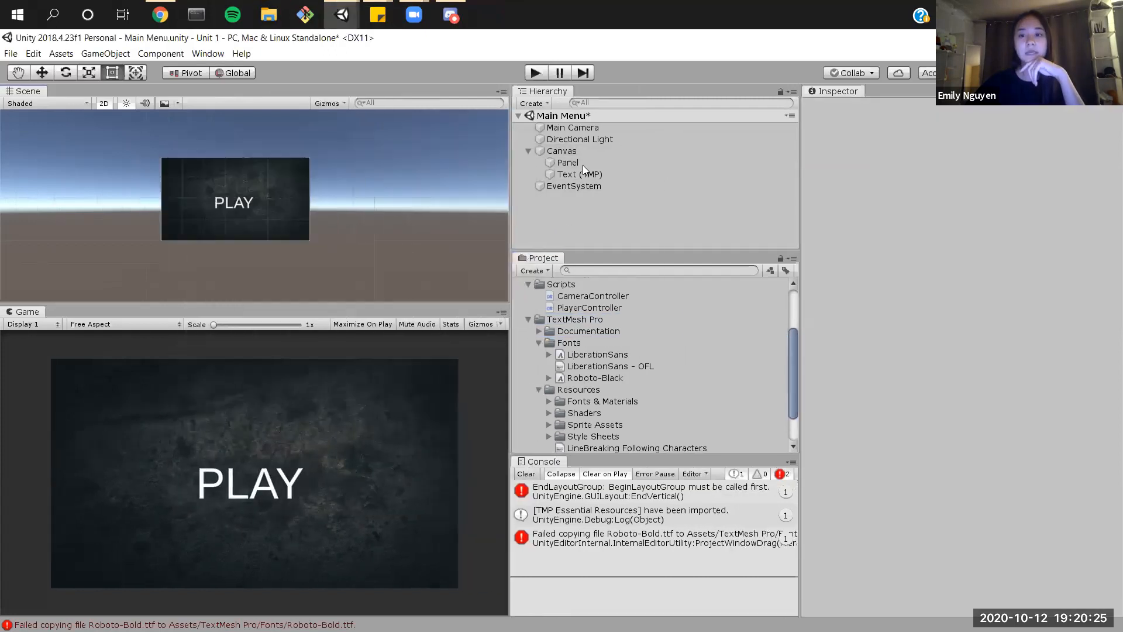
Step: Widen the Hierarchy, Project and Scene panes, inspect the Roboto-Bold.ttf copy error, and clear the console
drag(801, 137, 844, 135)
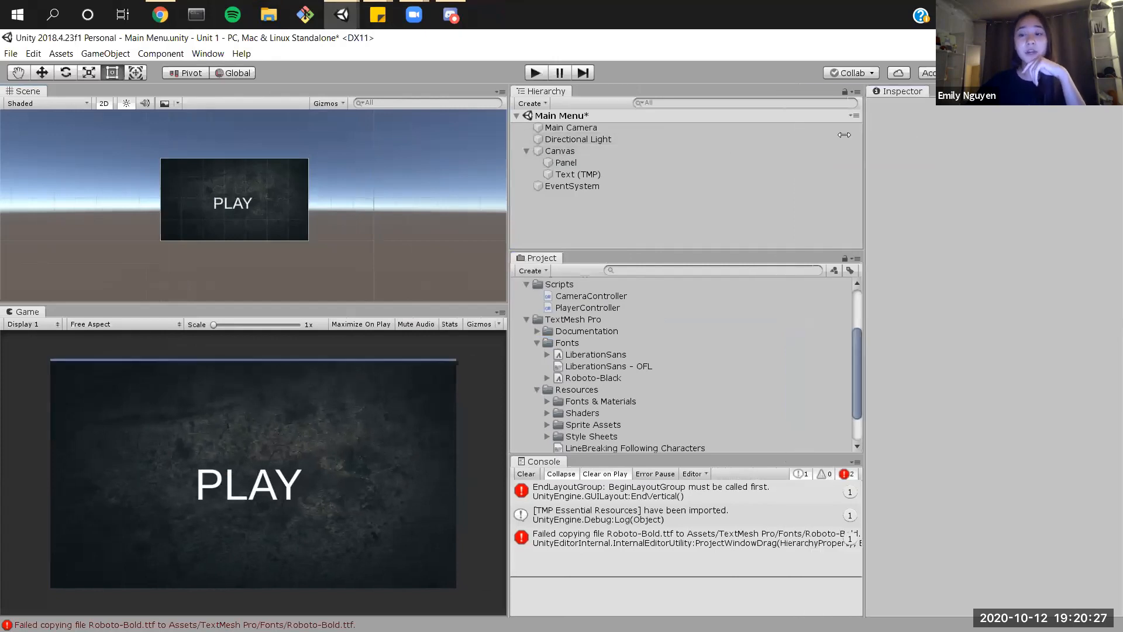
drag(509, 164, 540, 164)
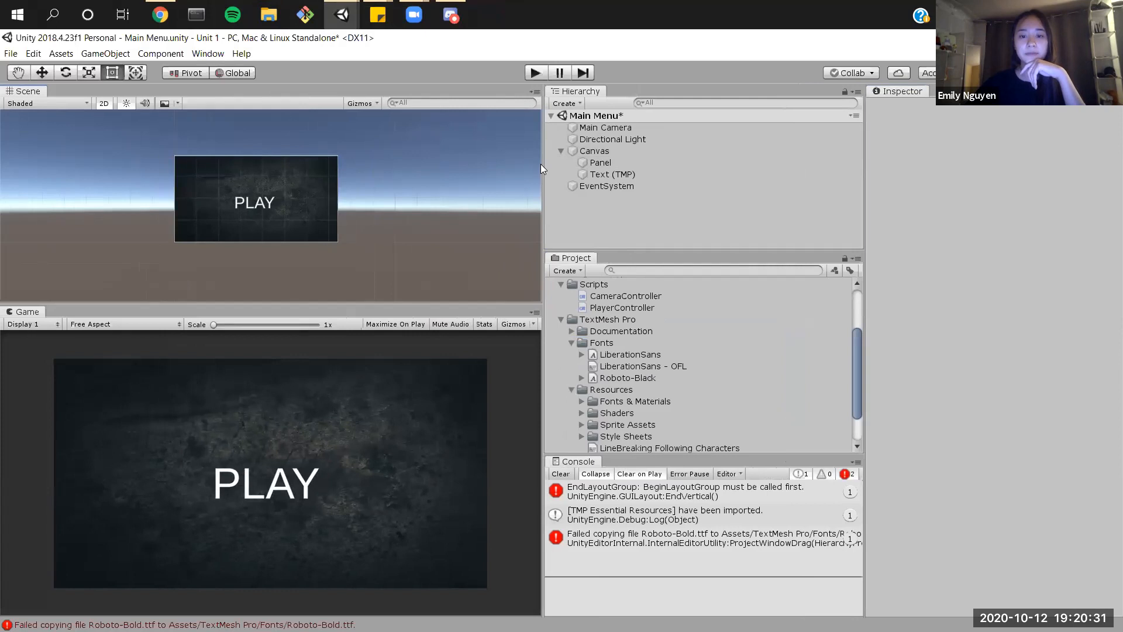
click(729, 539)
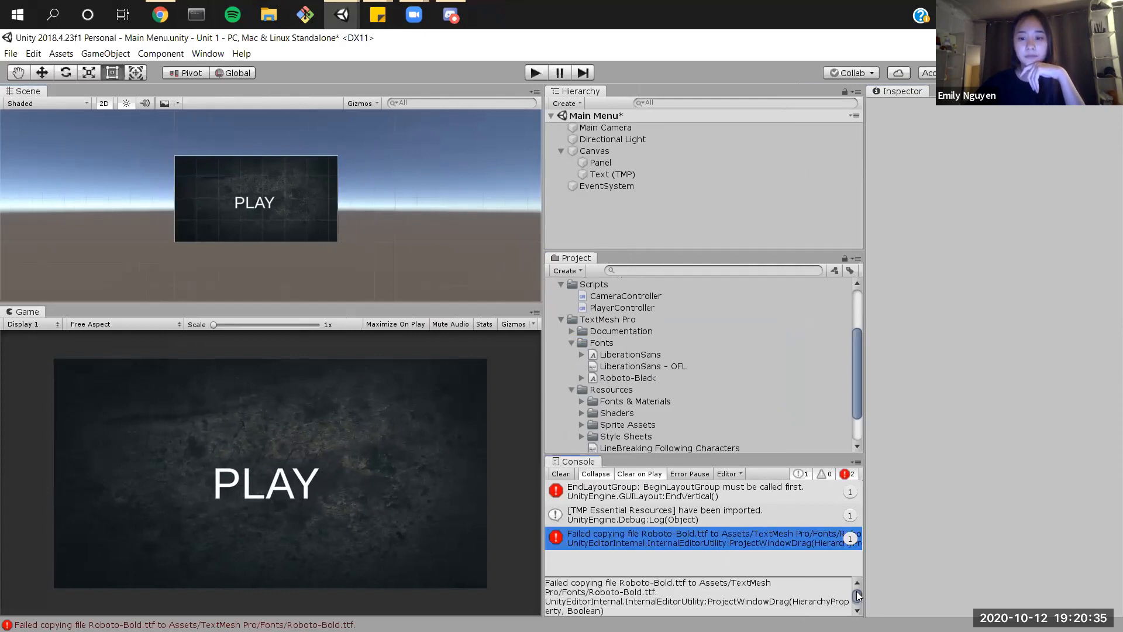
scroll(858, 596, down, 1)
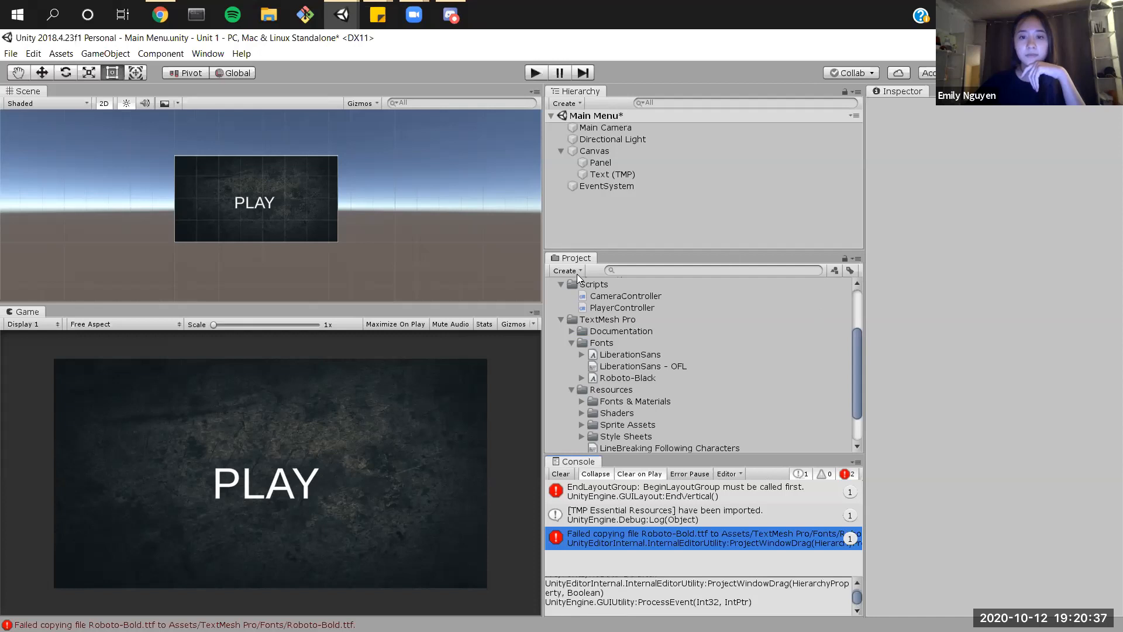
click(563, 475)
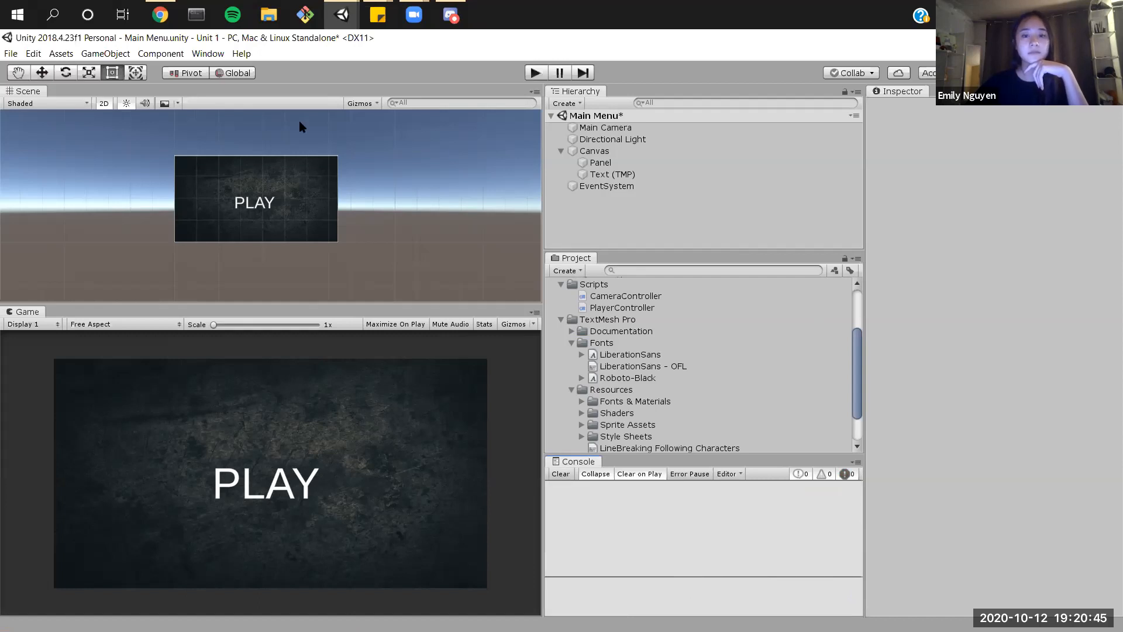
Step: Select the Roboto-Black font and collapse the Art, Scenes and Scripts folders in the project assets
click(827, 377)
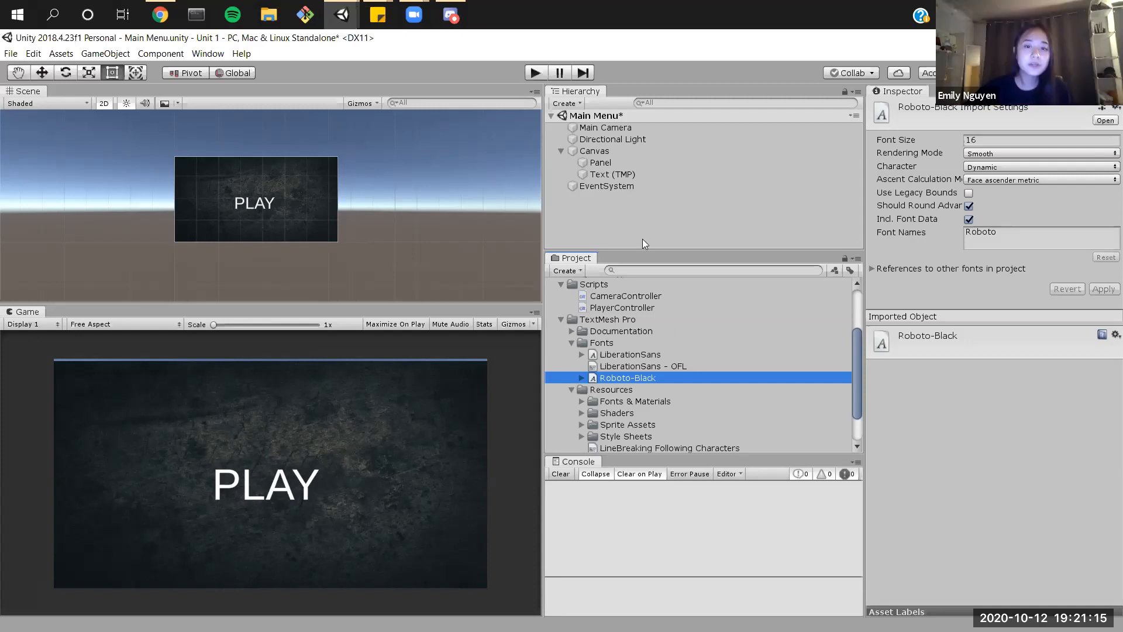
scroll(563, 330, up, 3)
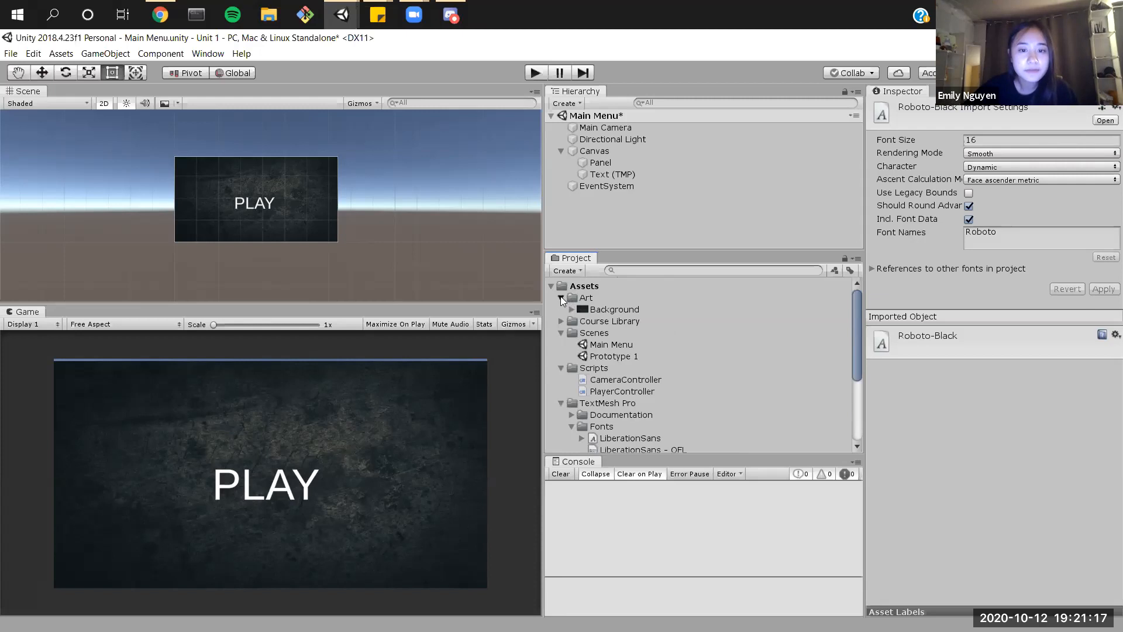
click(560, 297)
click(562, 321)
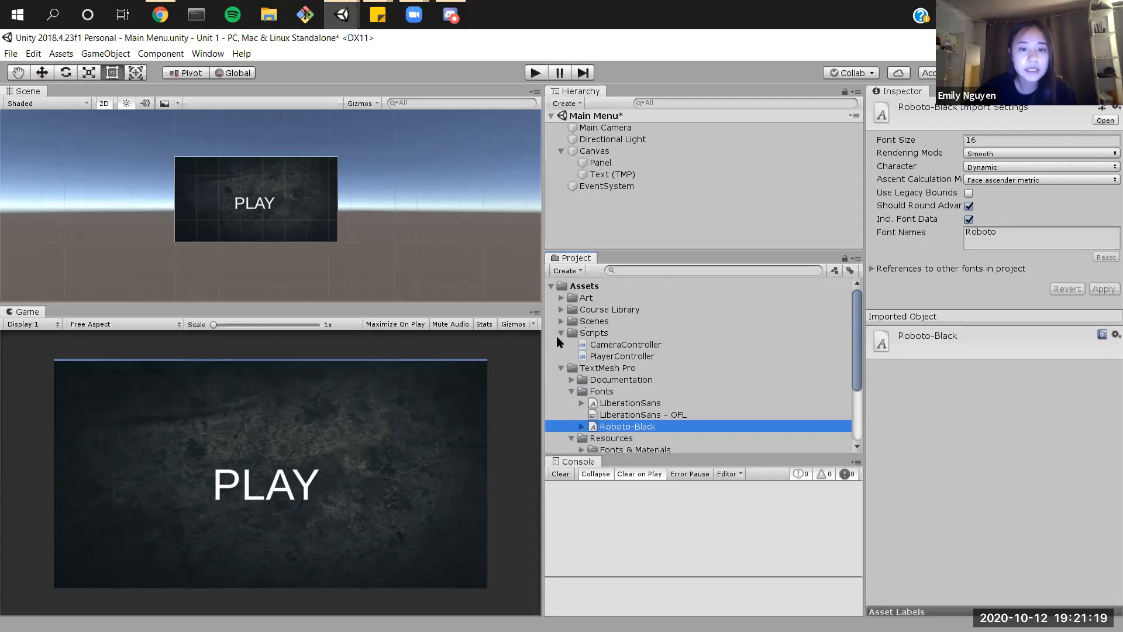
click(561, 333)
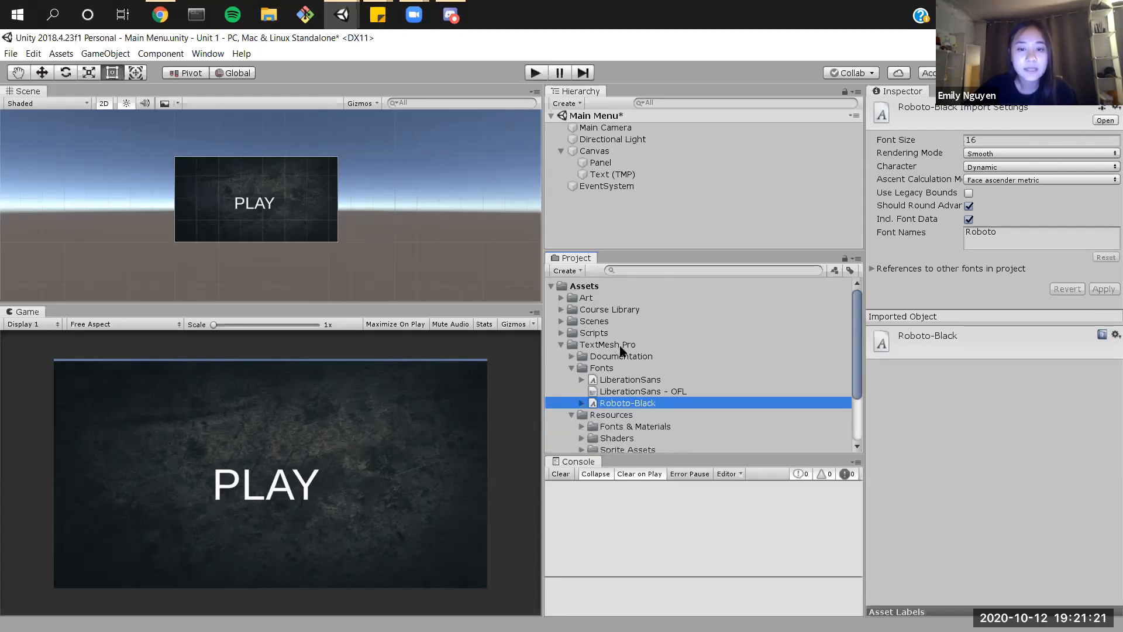
click(571, 367)
click(572, 367)
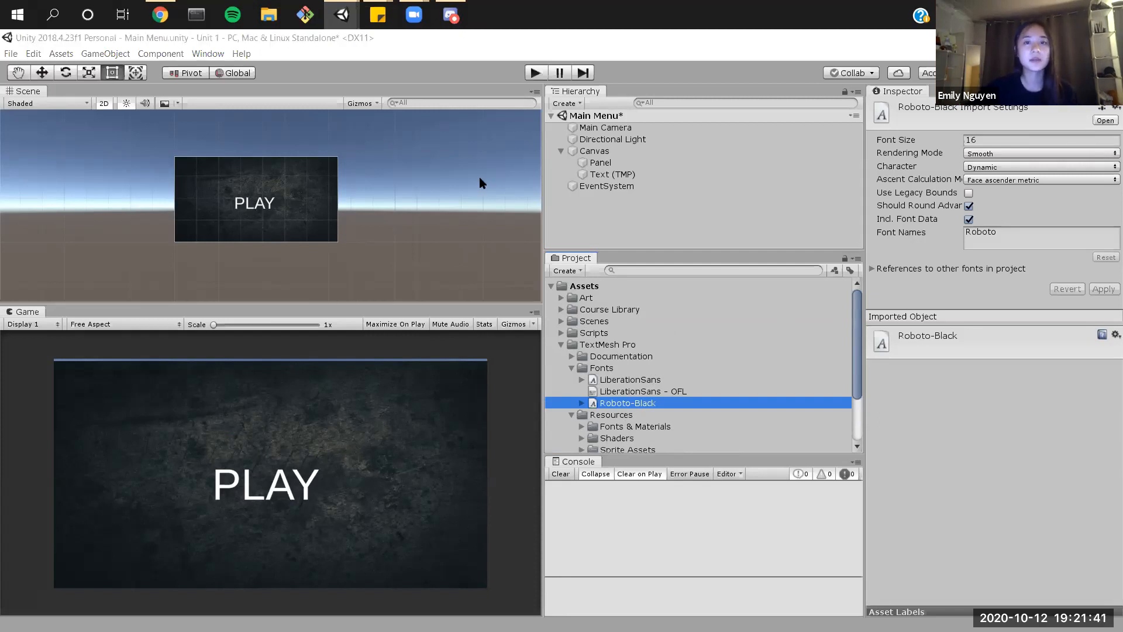
Step: Open TextMeshPro's Font Asset Creator and move its window over the Hierarchy and Project panes
click(209, 54)
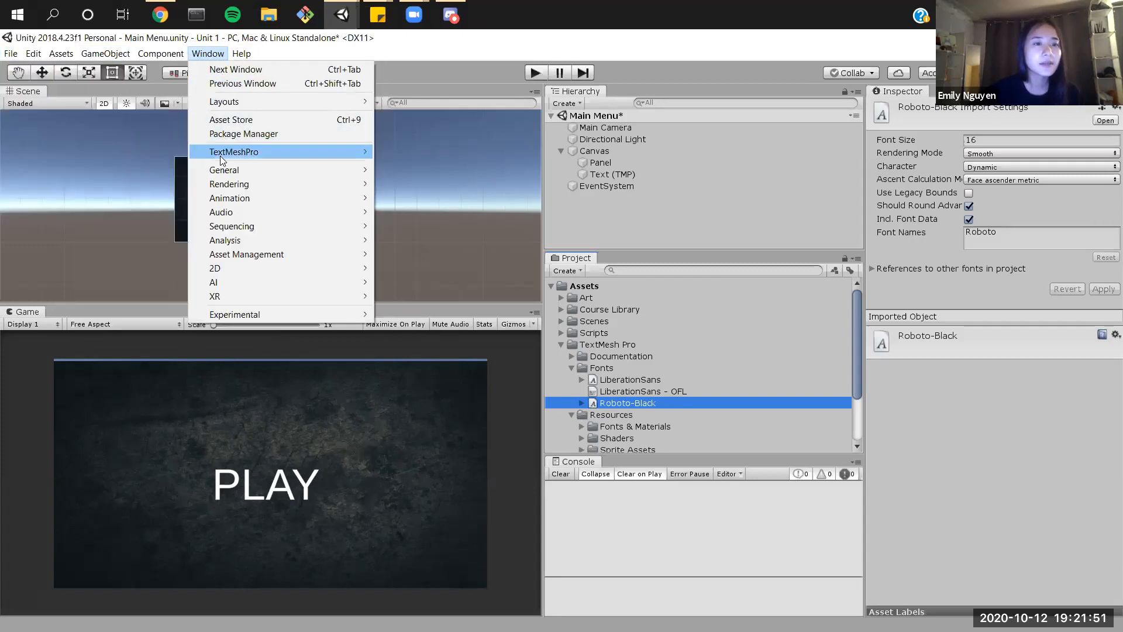
mouse_move(222, 155)
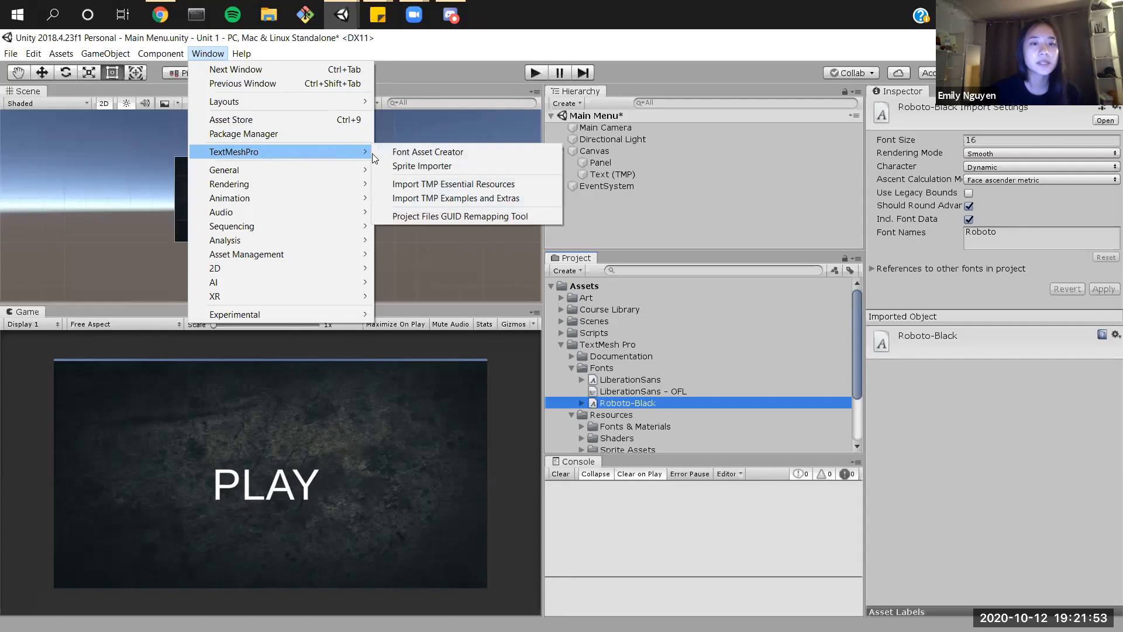
click(489, 156)
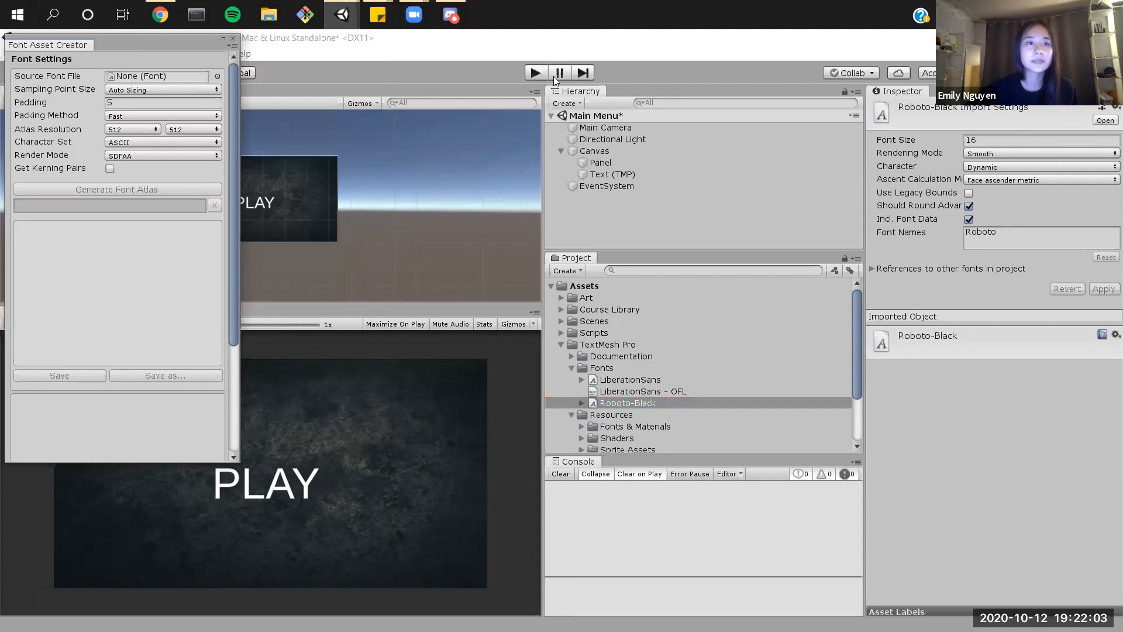
drag(124, 42, 717, 68)
click(208, 53)
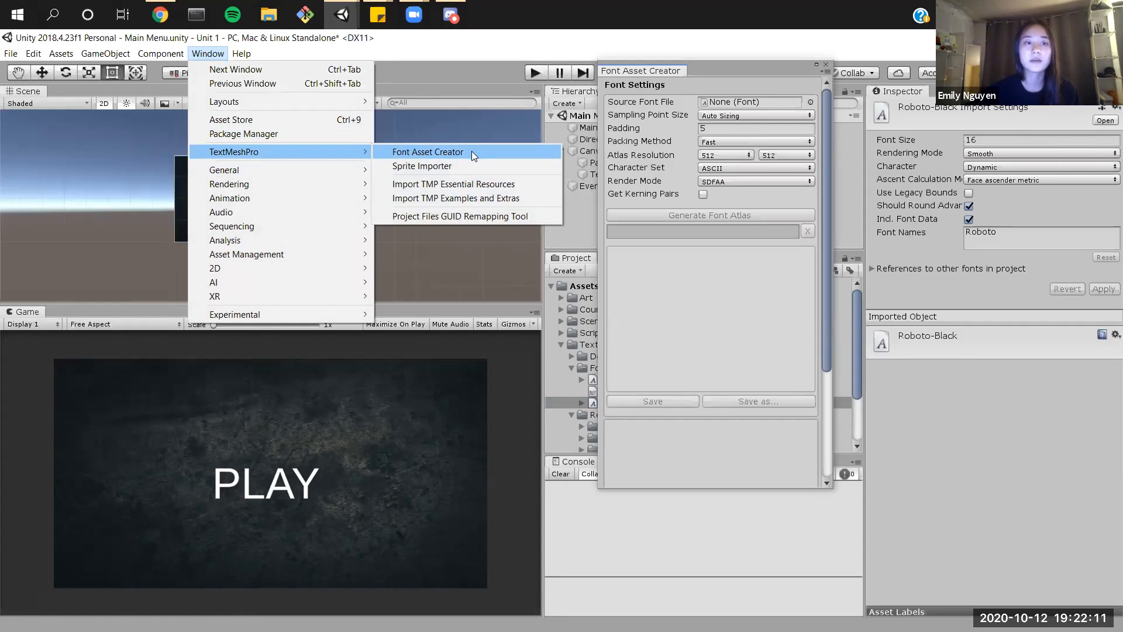
Step: Set the Font Asset Creator's source font file to Roboto-Black
click(770, 104)
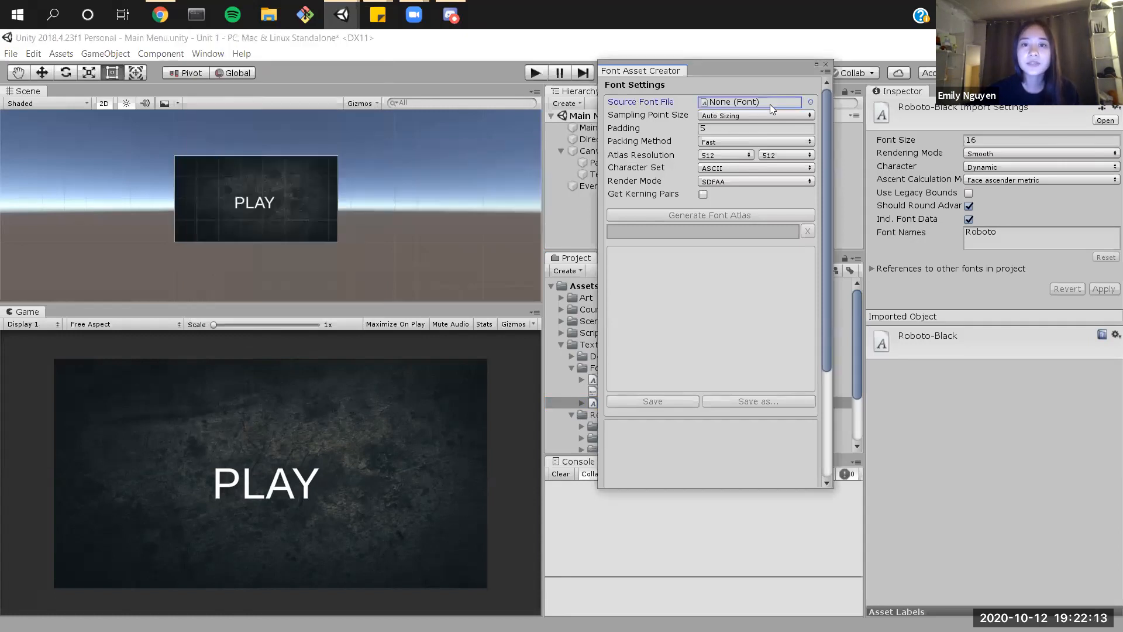
click(810, 102)
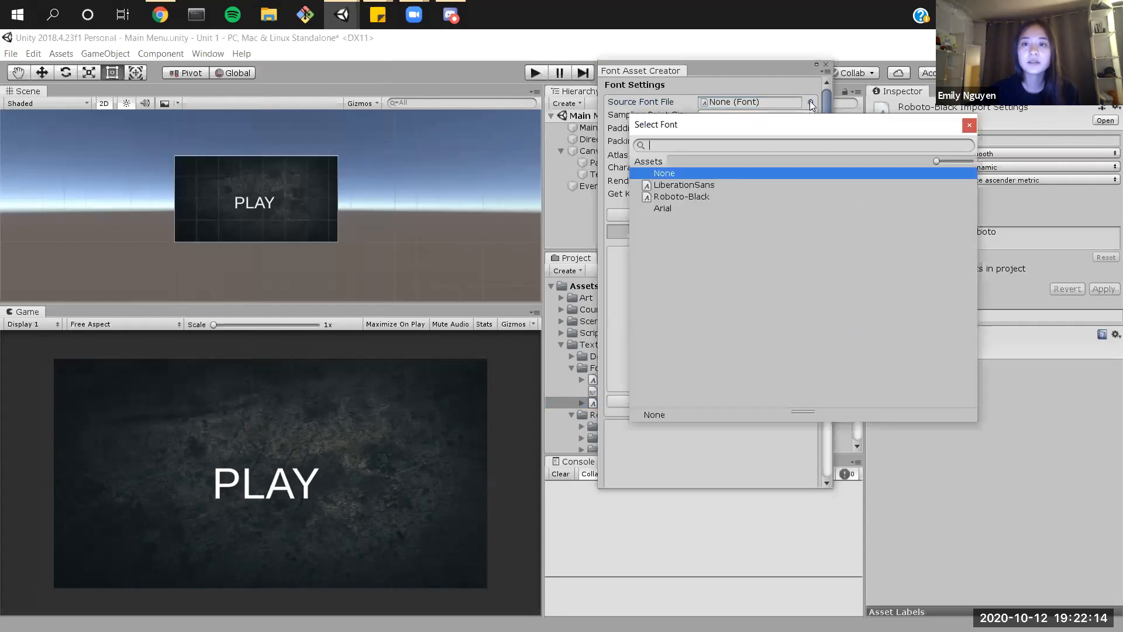
click(707, 200)
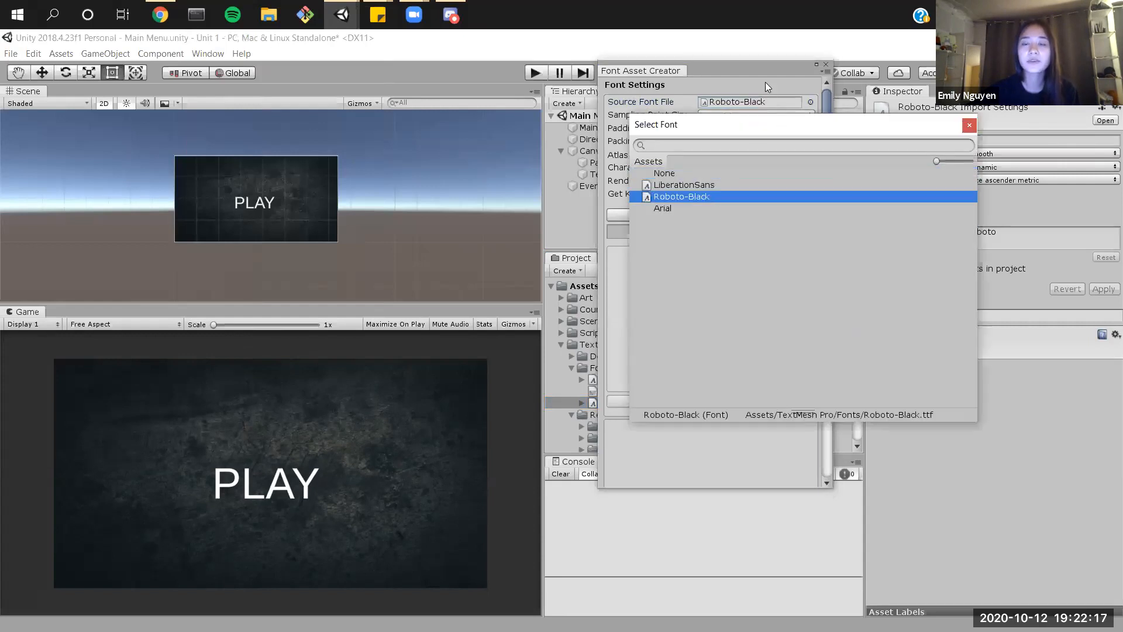
click(749, 73)
drag(749, 71, 625, 77)
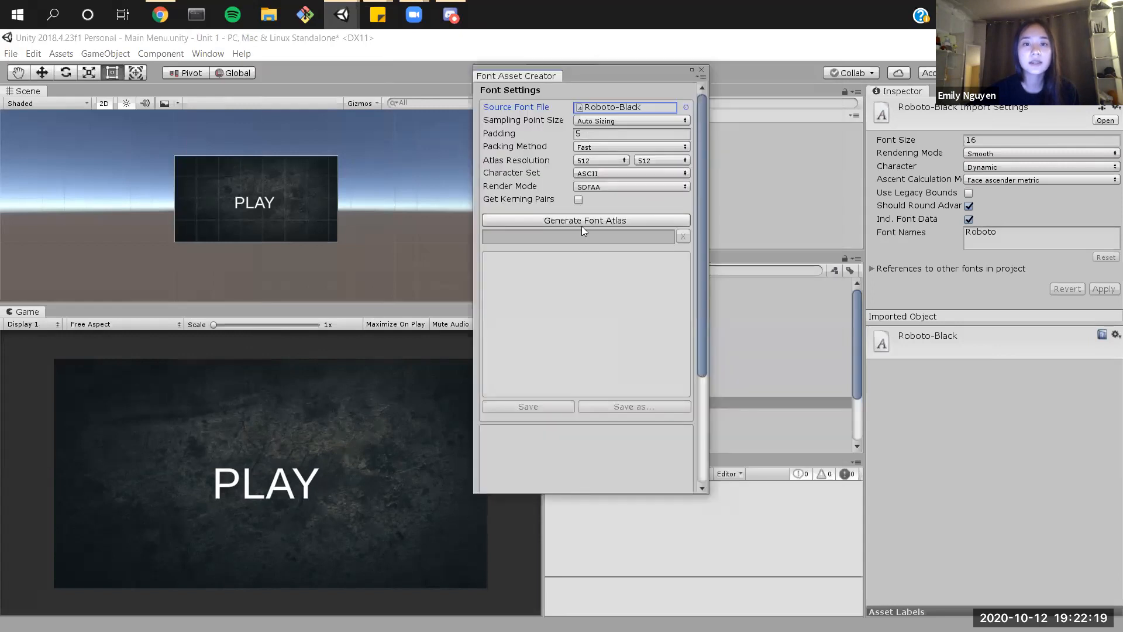
Step: Generate the font atlas, save it as Roboto-Black SDF.asset in the TextMesh Pro Fonts folder, and close the Font Asset Creator
click(582, 221)
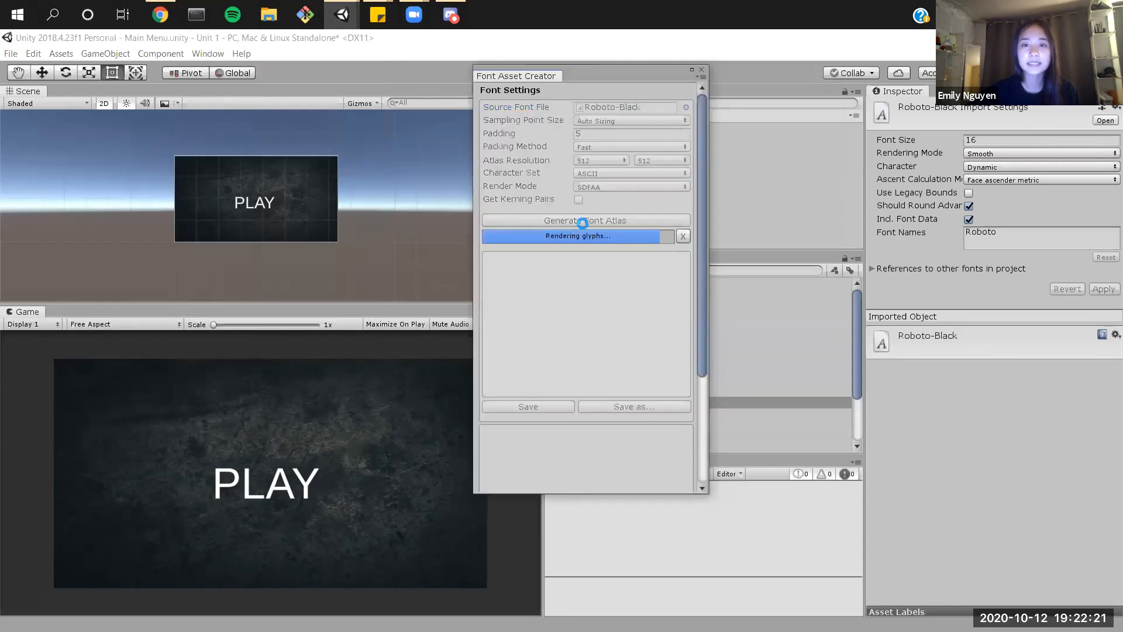
click(542, 409)
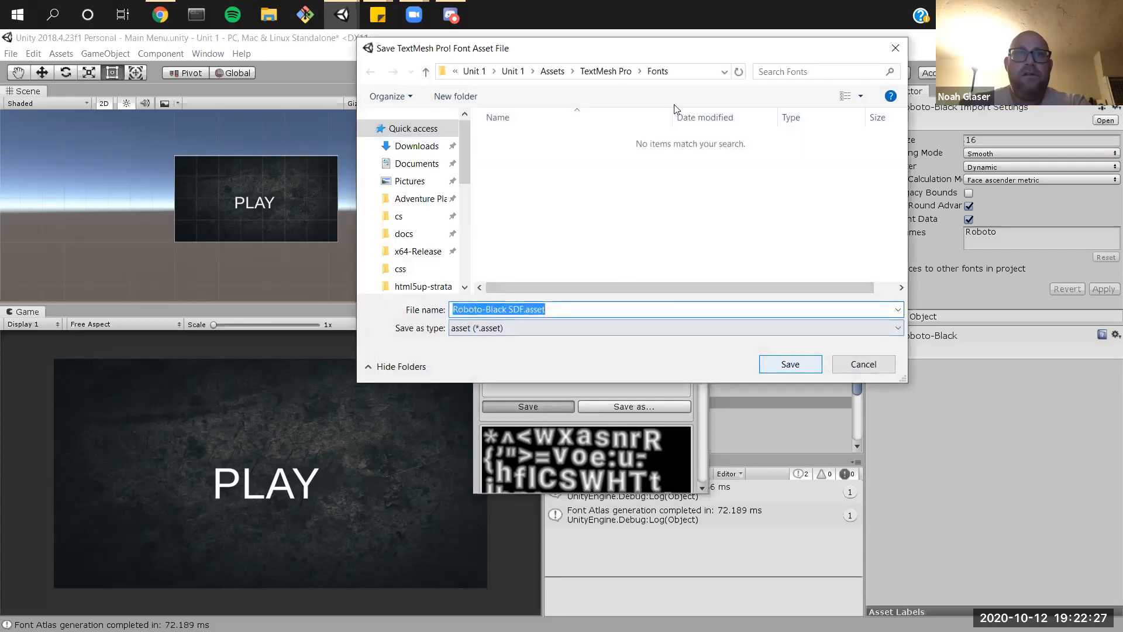
key(Return)
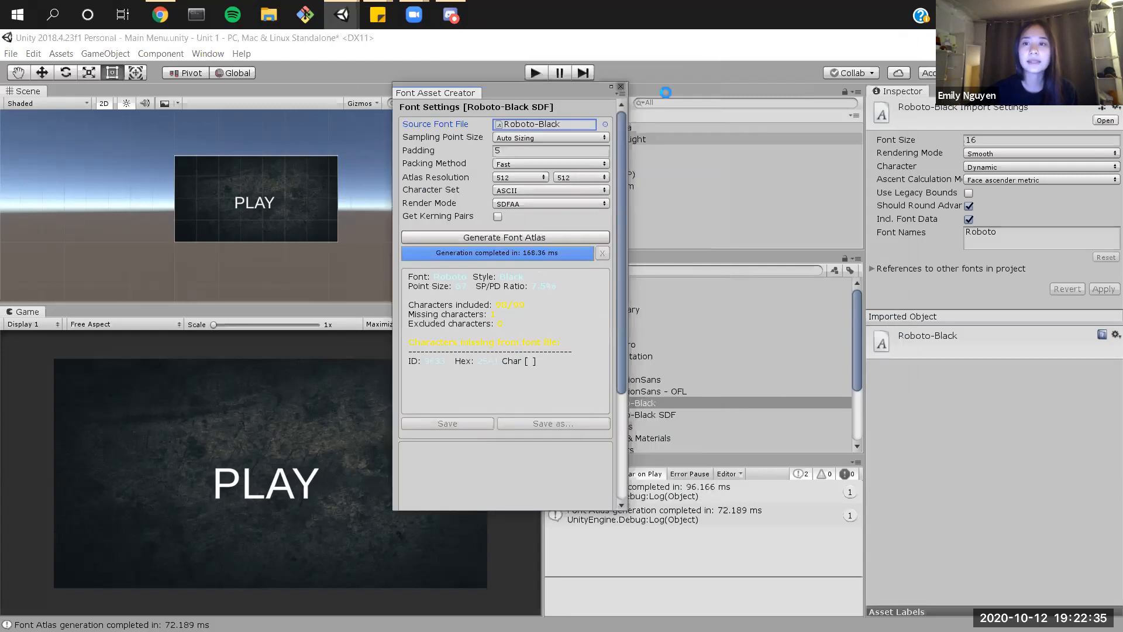
click(621, 88)
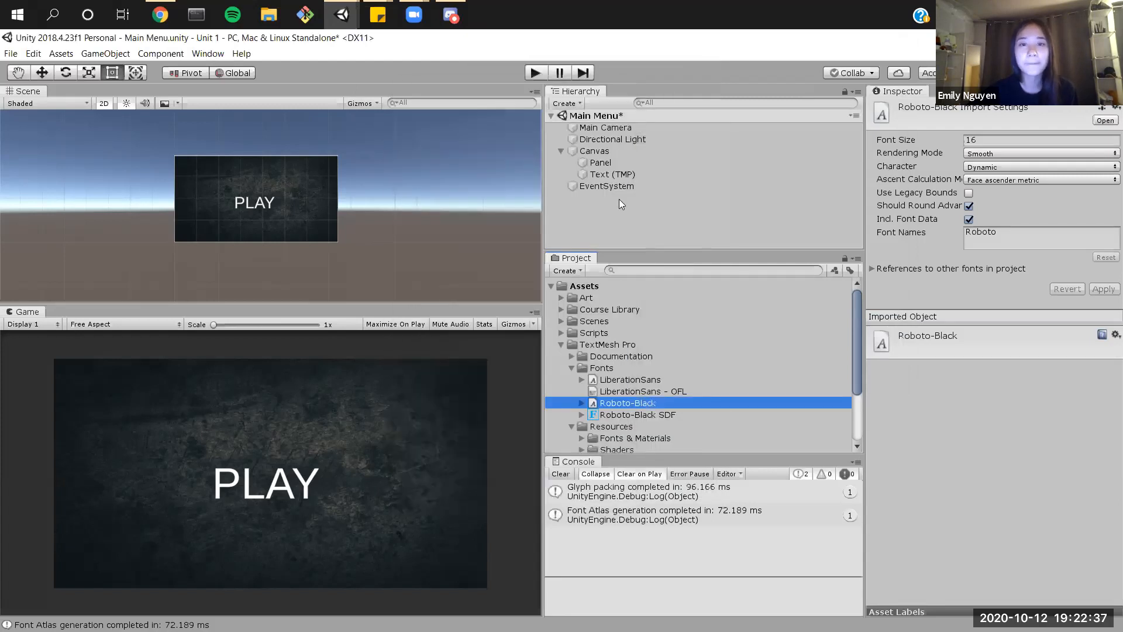
Step: Set the font asset of the Text (TMP) object to Roboto-Black SDF
click(617, 174)
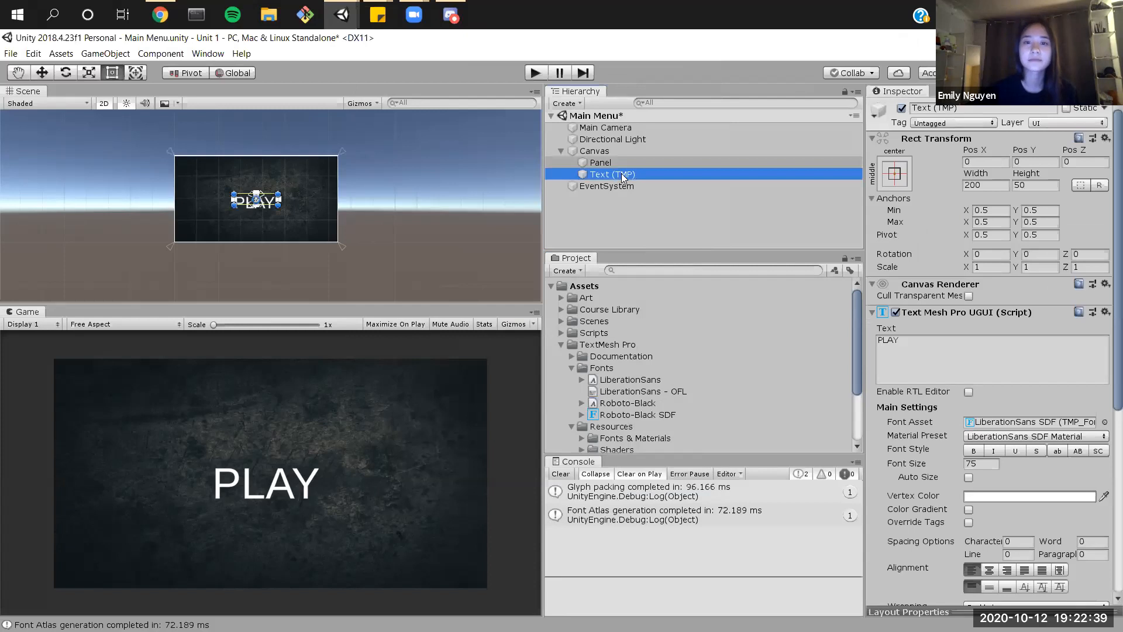
click(1104, 422)
click(692, 208)
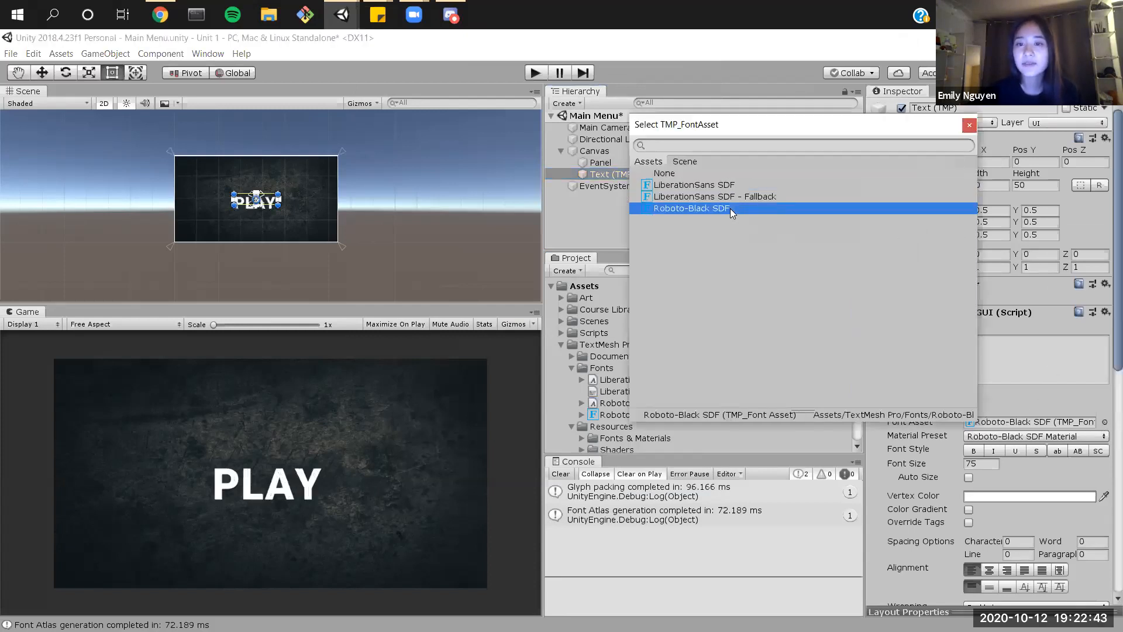
click(282, 499)
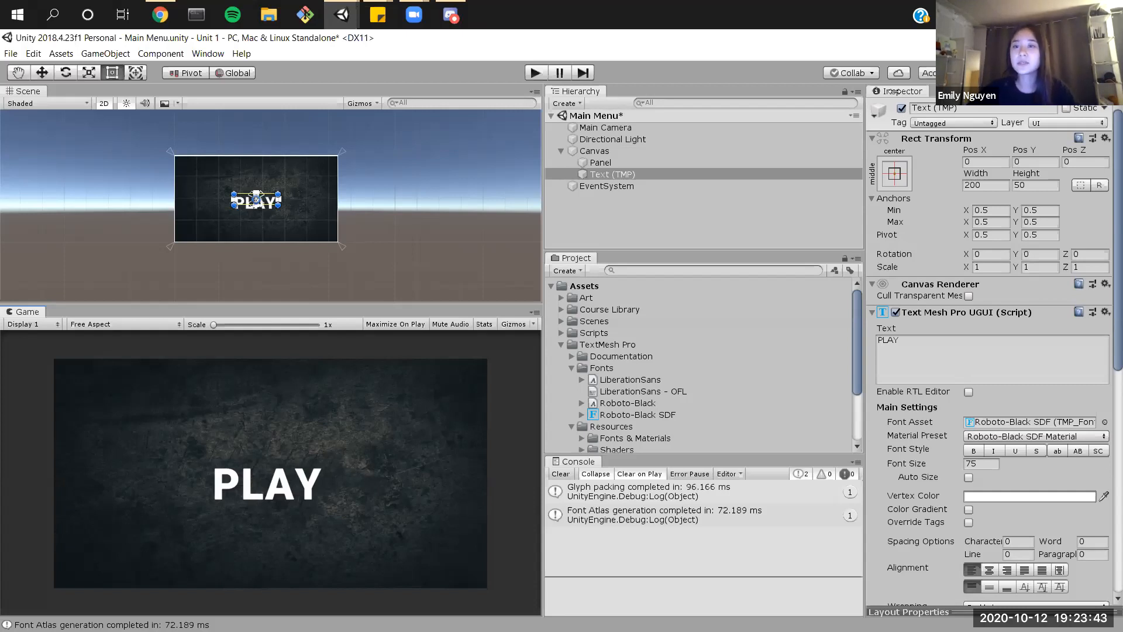
Step: Enable Underlay in the Text (TMP) object's Roboto-Black SDF Material and expand its settings
click(627, 162)
click(615, 171)
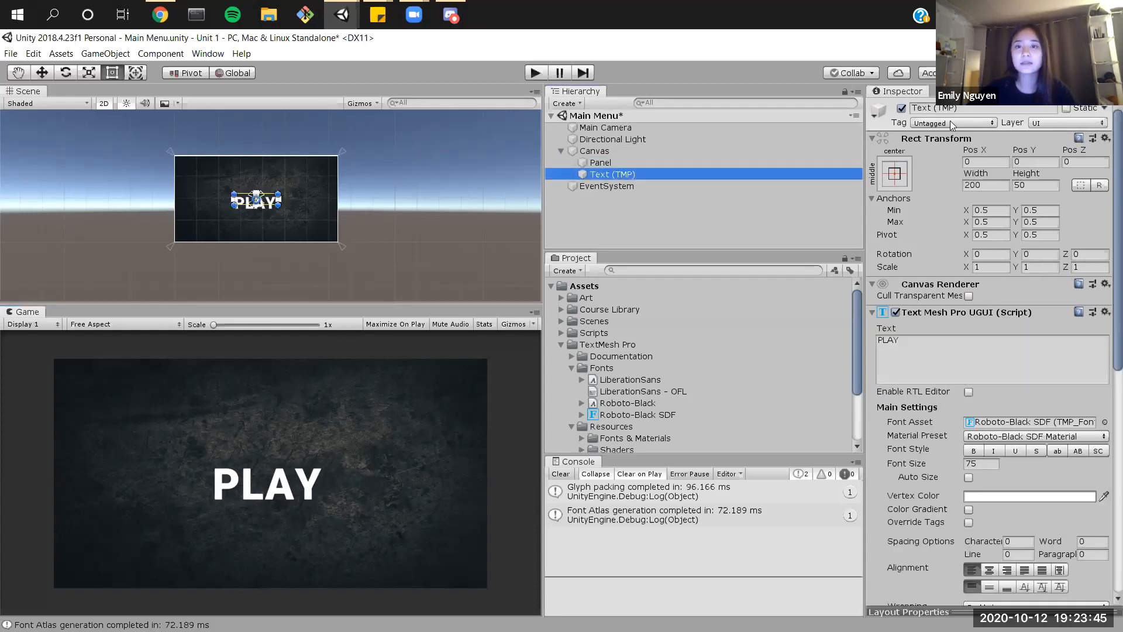
scroll(1105, 175, down, 5)
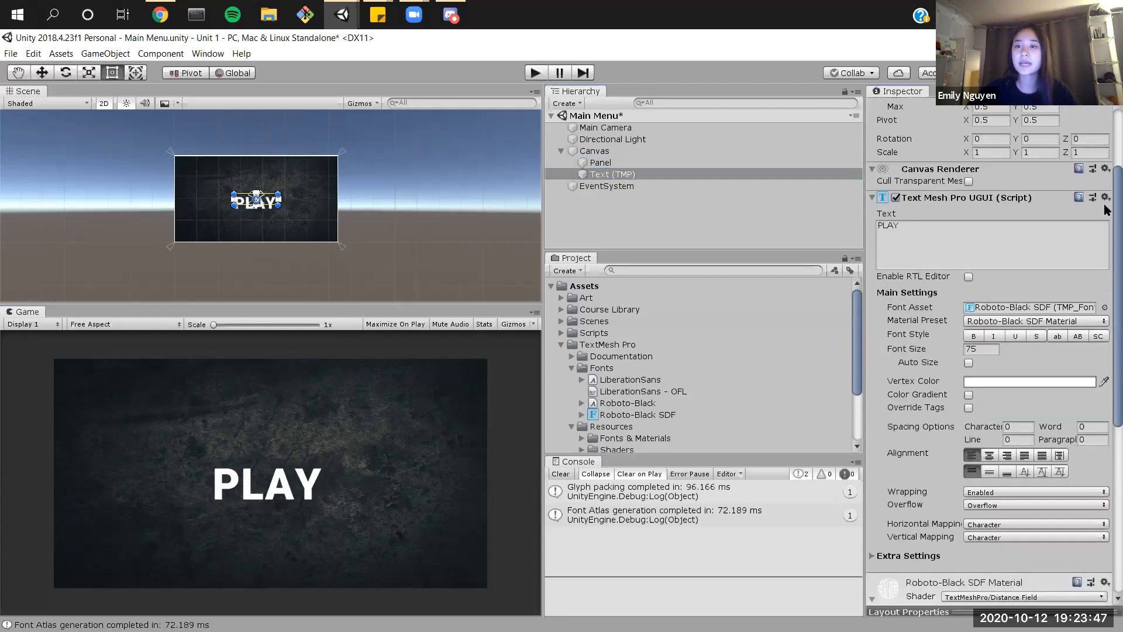
scroll(1106, 235, down, 1)
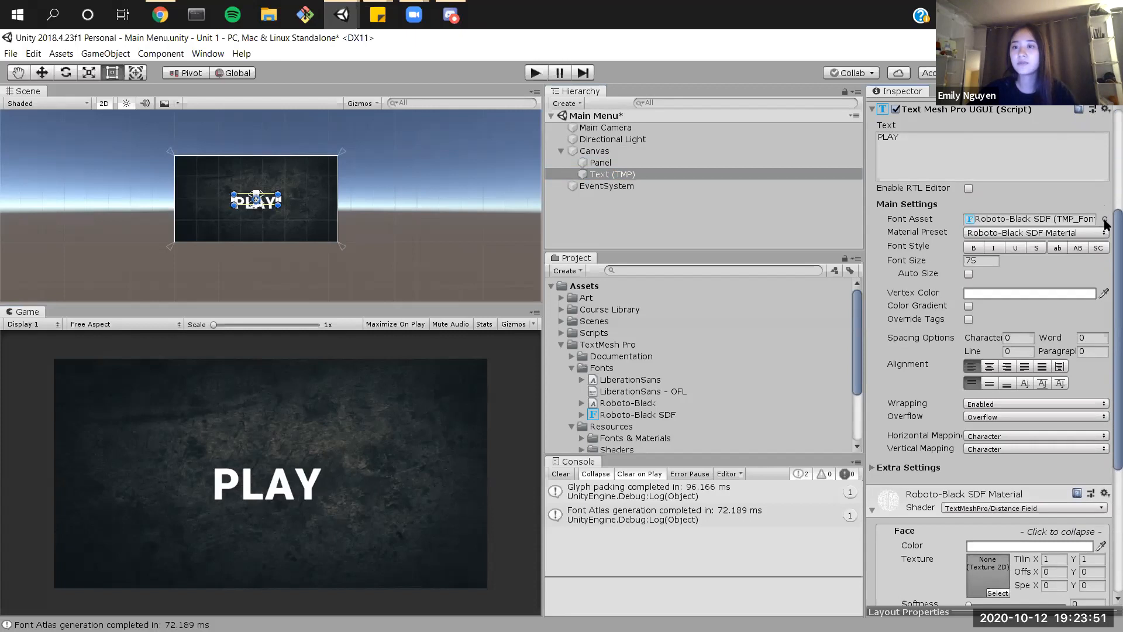
scroll(1105, 225, down, 1)
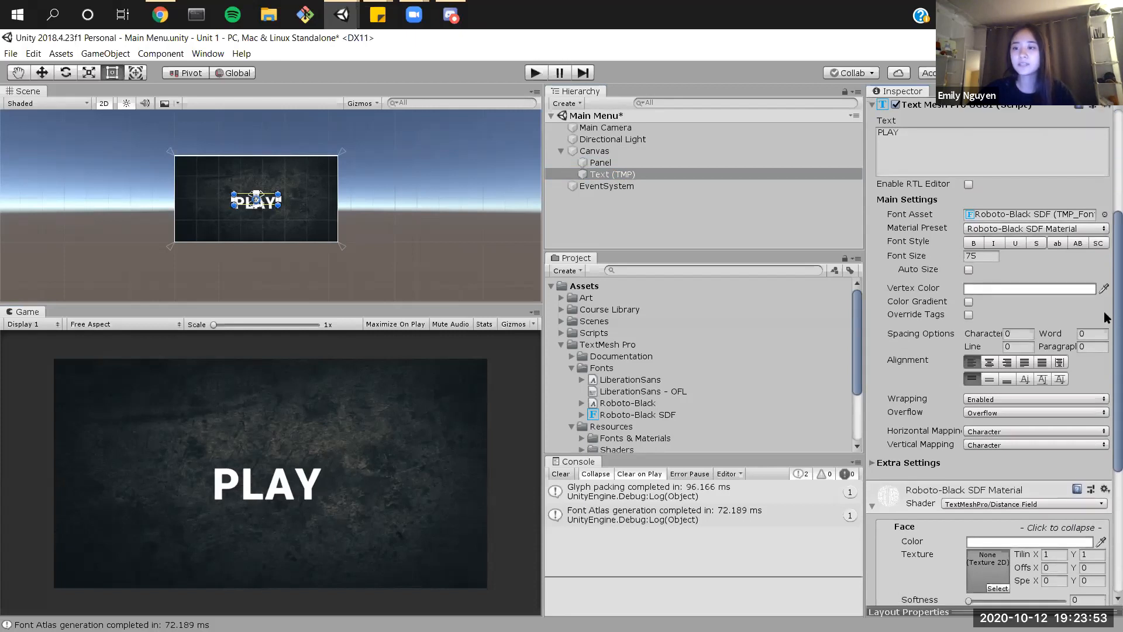
scroll(1107, 328, down, 4)
scroll(1102, 406, down, 4)
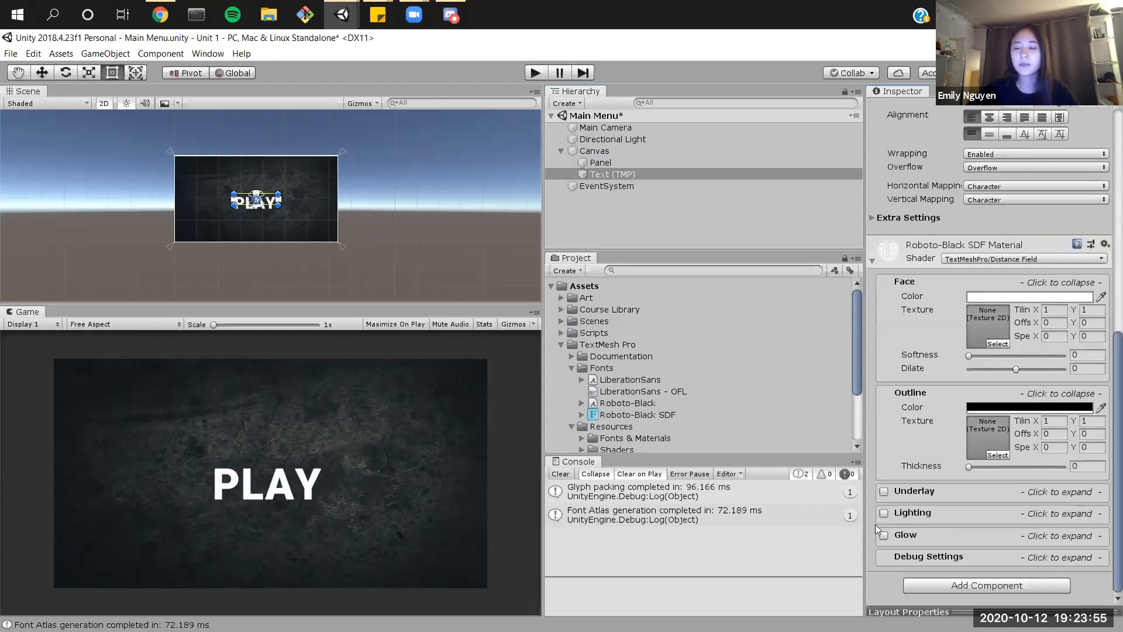
click(884, 492)
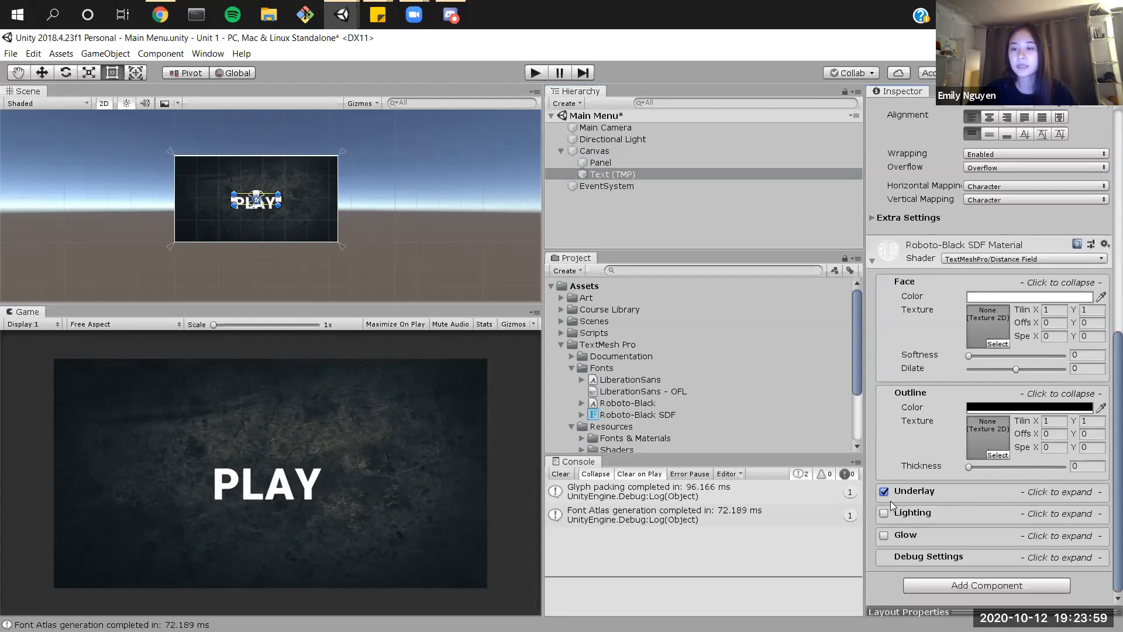
click(1056, 489)
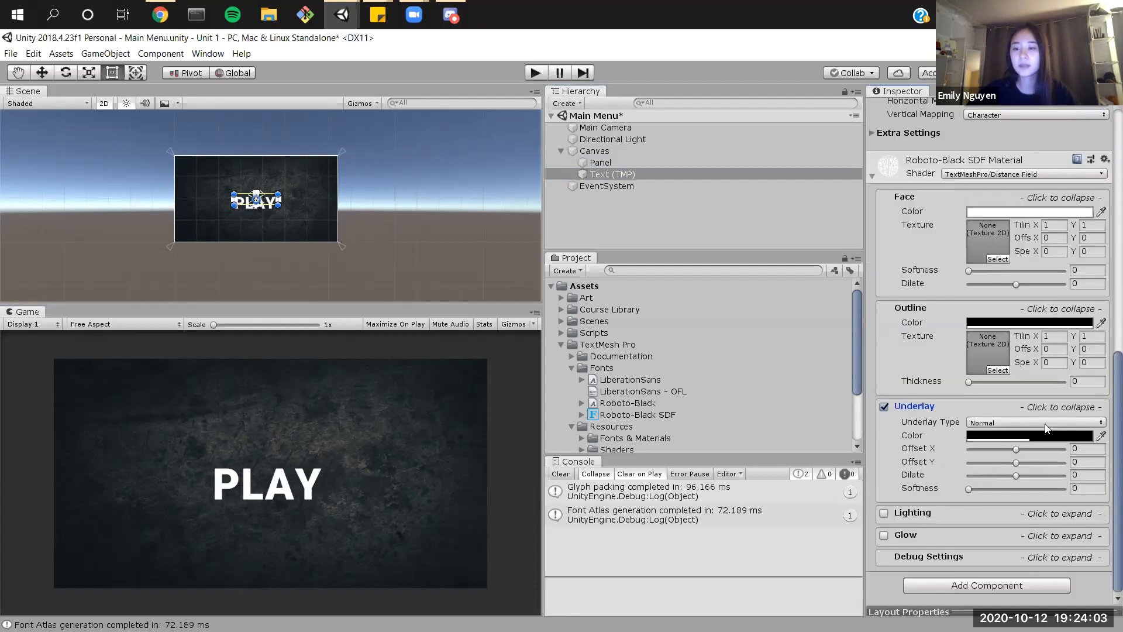
Step: Keep the underlay type at Normal and set the underlay's Offset X to 1 and Offset Y to -1
click(991, 423)
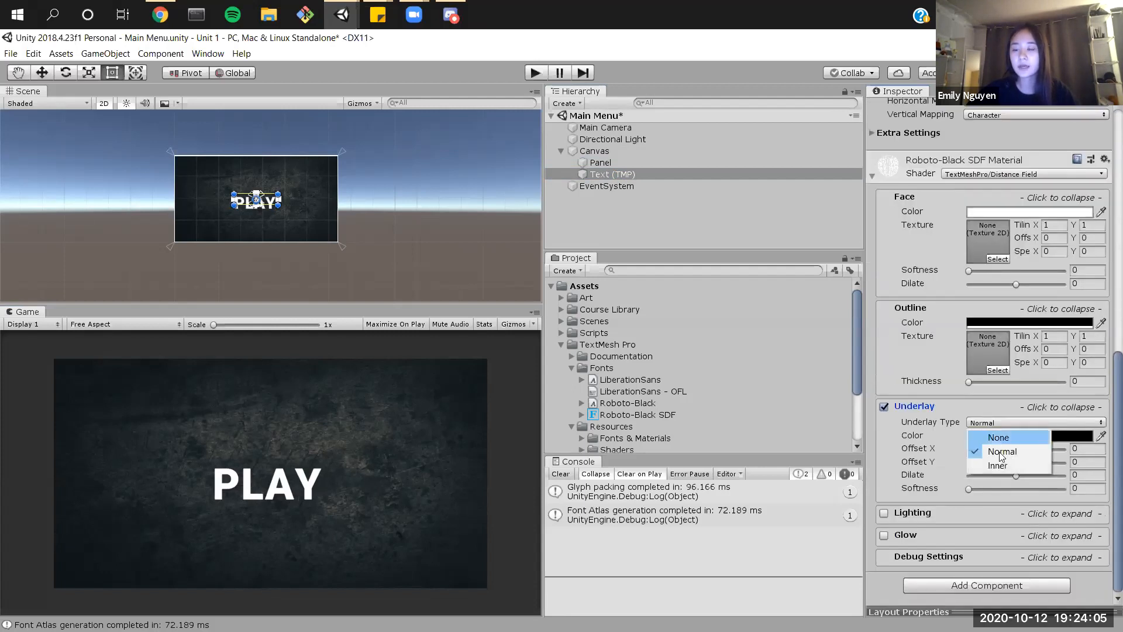
click(1000, 418)
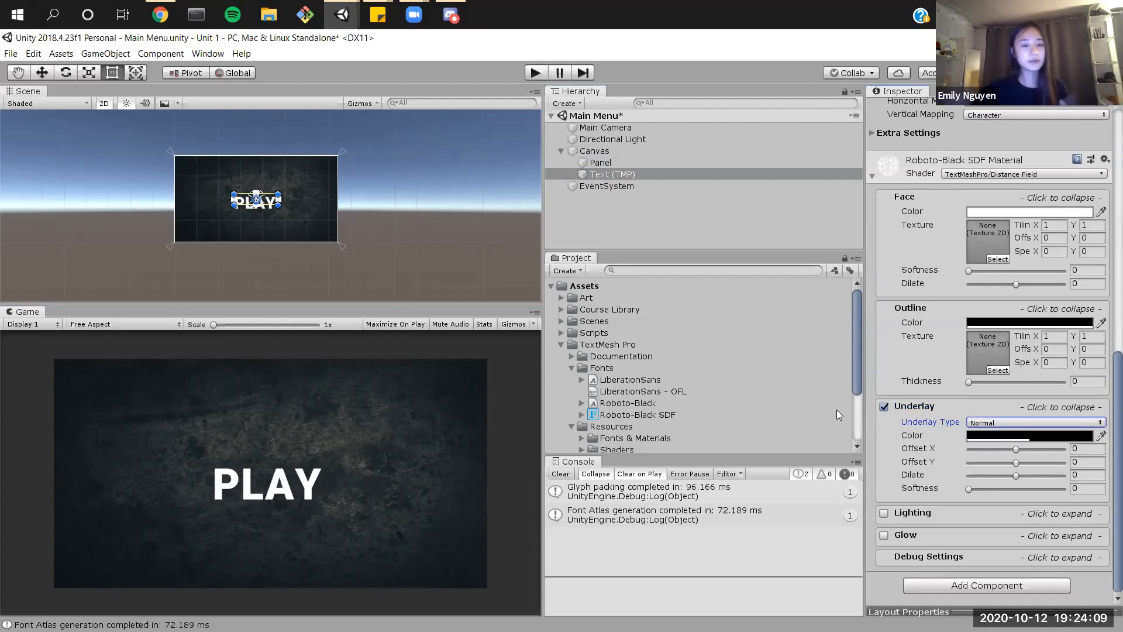
drag(1017, 449, 986, 449)
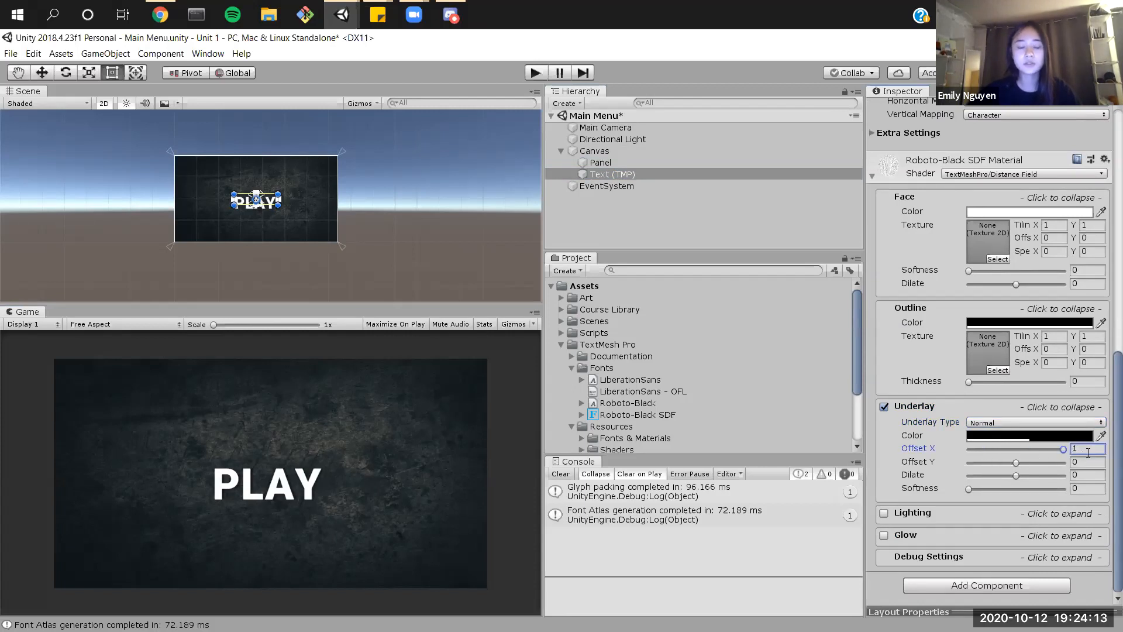
drag(1016, 462, 955, 462)
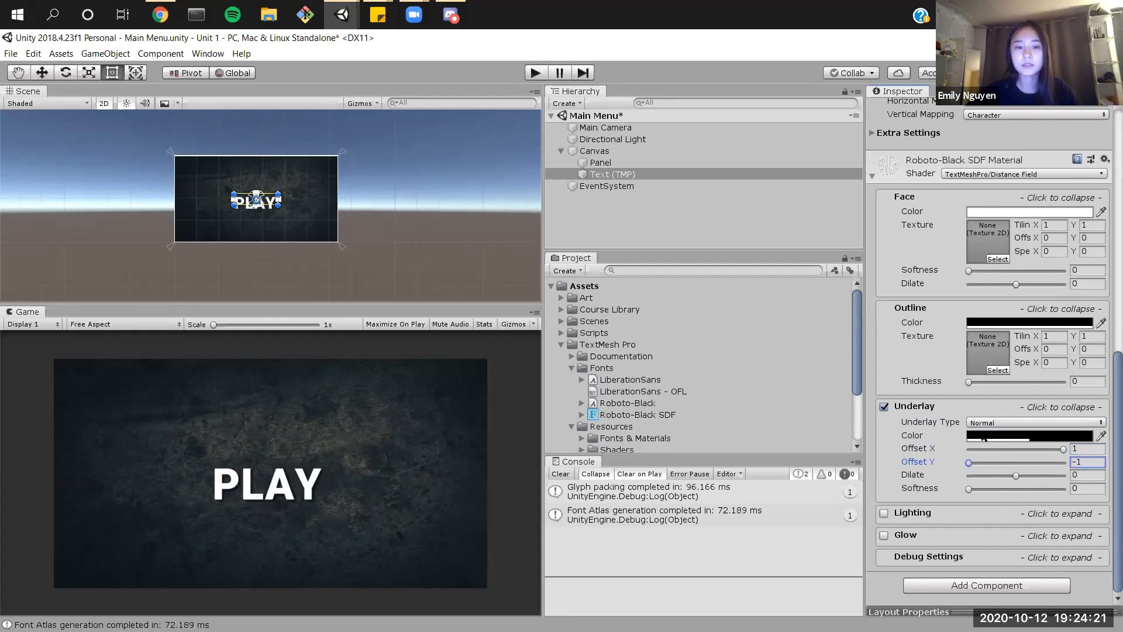
Step: Set the underlay color of the Roboto-Black SDF Material to red (FF0909)
click(1006, 436)
drag(956, 202, 975, 156)
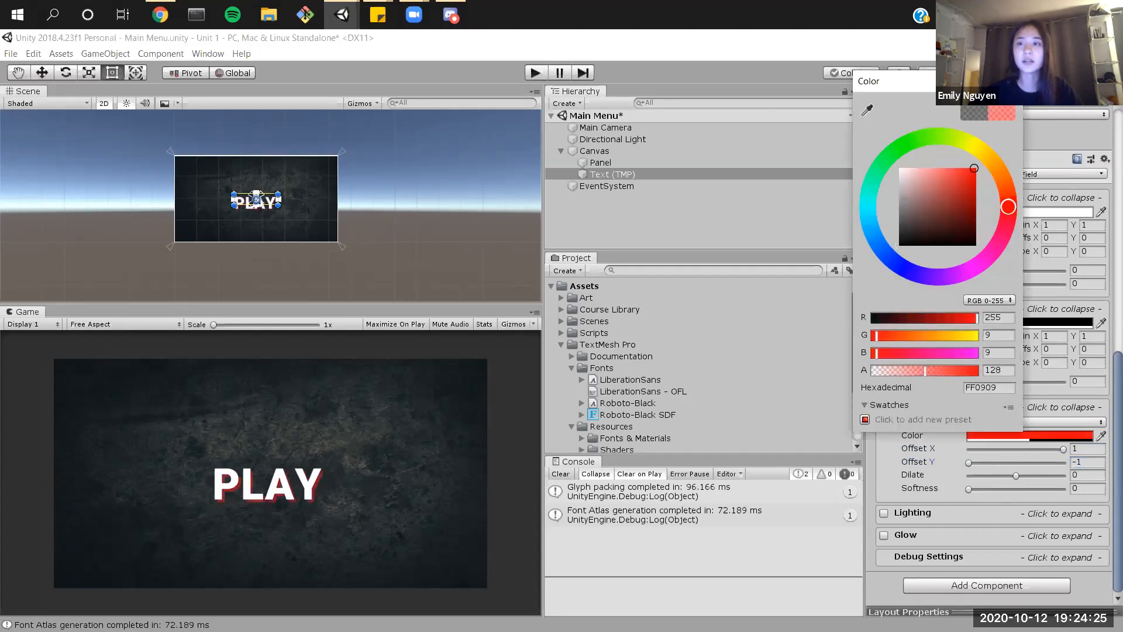
click(1011, 81)
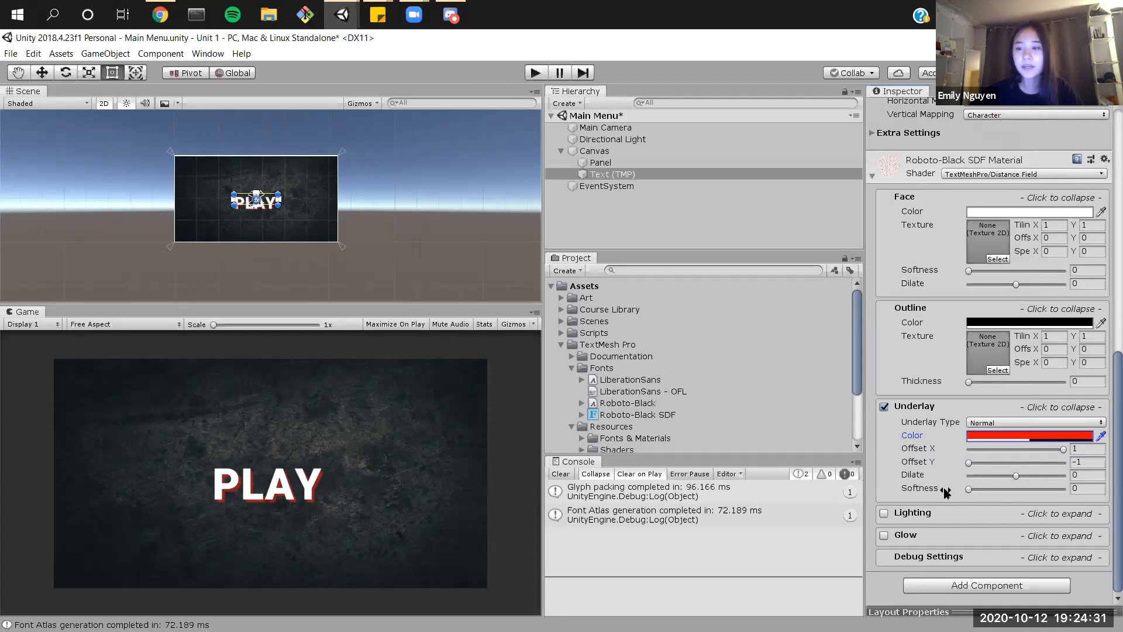
Step: Set the underlay's softness to about 0.295 and its color to black (000000) with alpha 191
mouse_move(969, 489)
mouse_down()
mouse_move(1009, 486)
mouse_move(985, 487)
mouse_up()
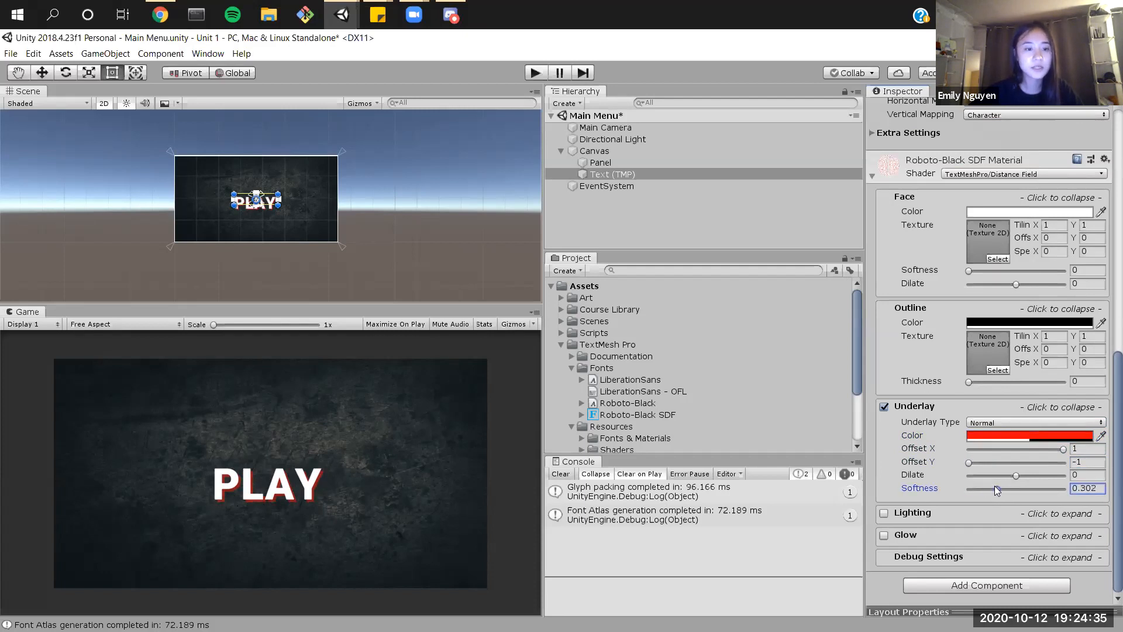
click(1021, 434)
drag(931, 222, 830, 298)
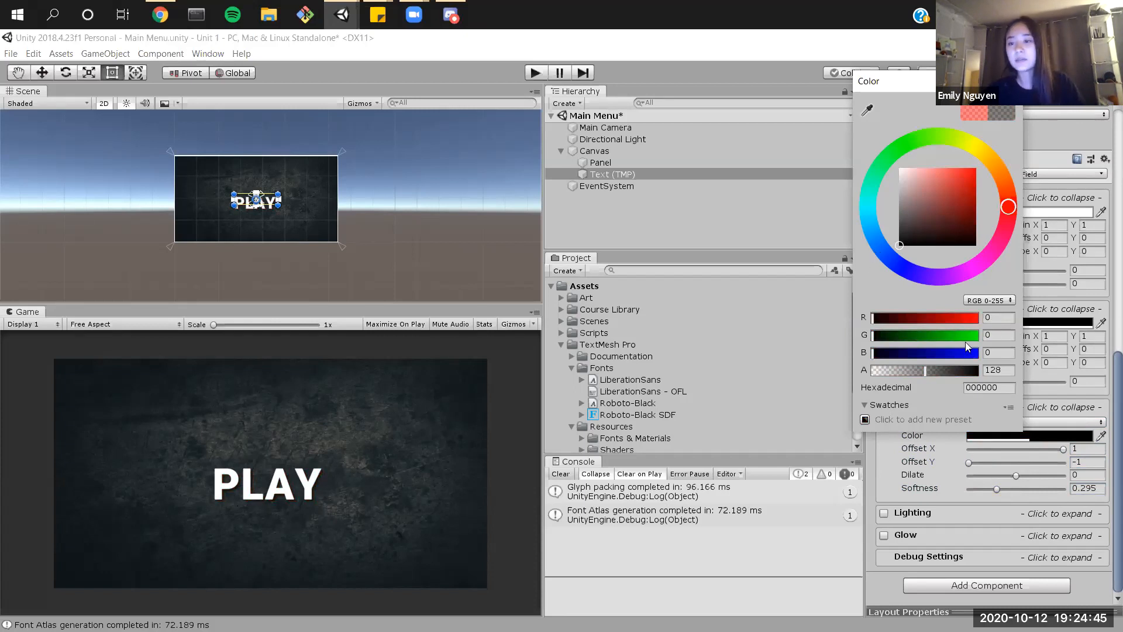
mouse_move(942, 372)
mouse_down()
mouse_move(1001, 374)
mouse_move(946, 377)
mouse_up()
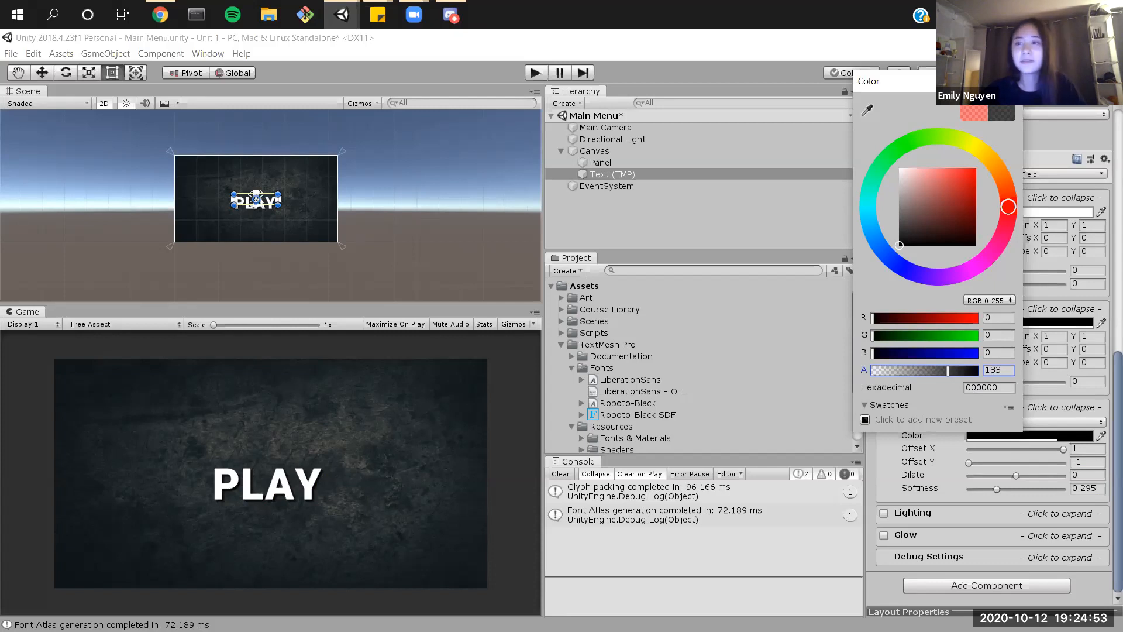
drag(948, 374, 952, 374)
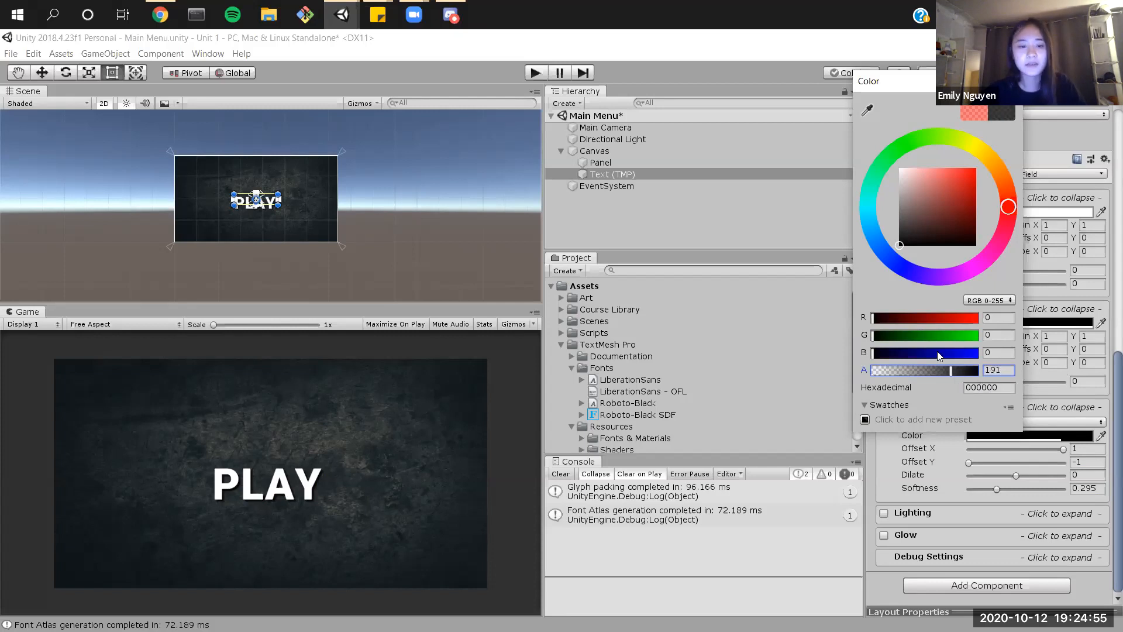
click(1011, 81)
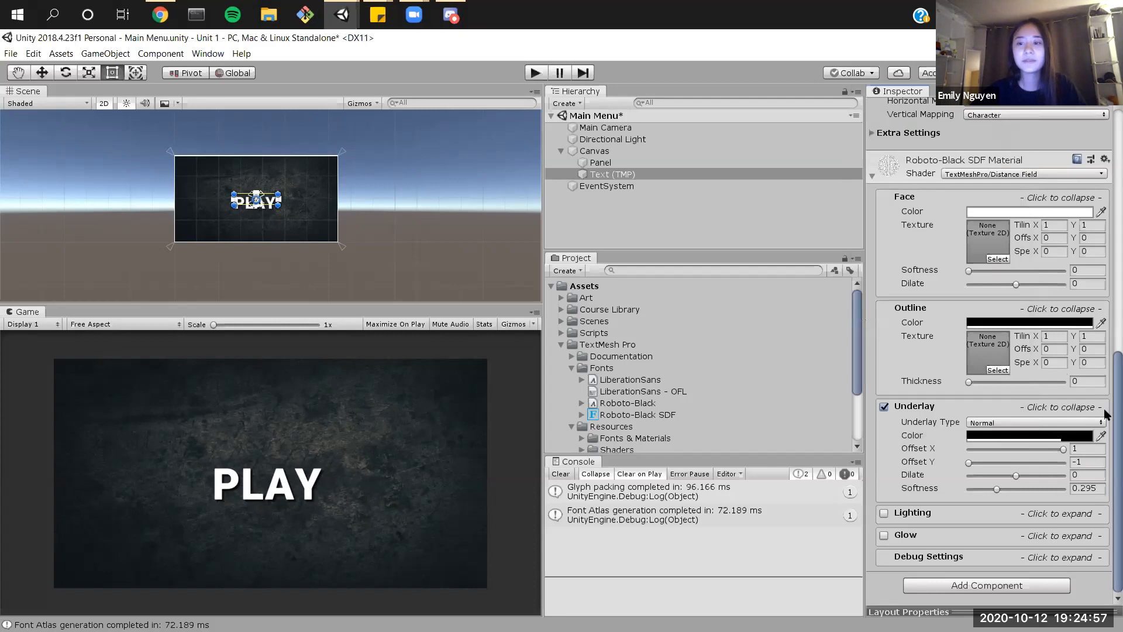
Step: Try the Lighting and Glow effects on the PLAY text's material, switching each one on and off again
click(1041, 512)
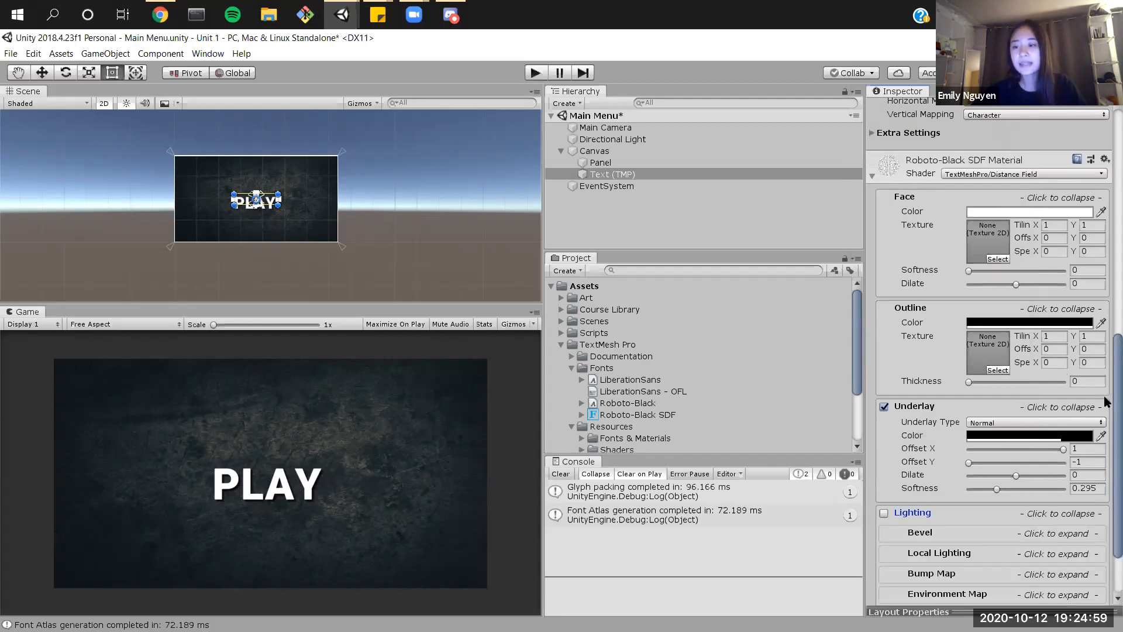
scroll(1106, 472, down, 3)
click(884, 430)
click(885, 431)
click(884, 430)
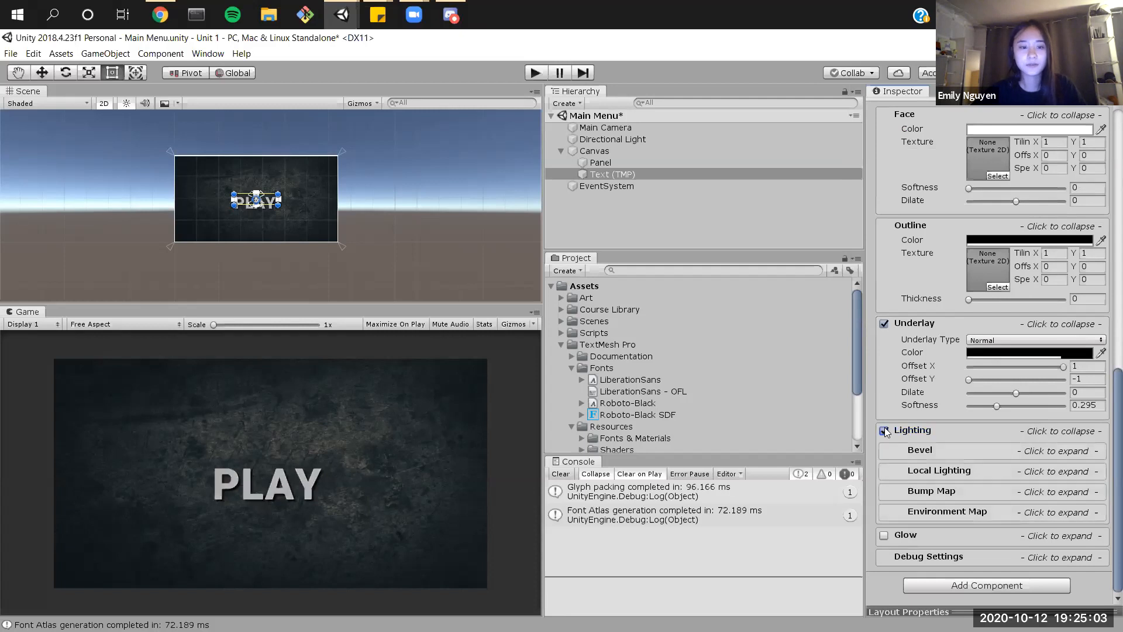
click(890, 537)
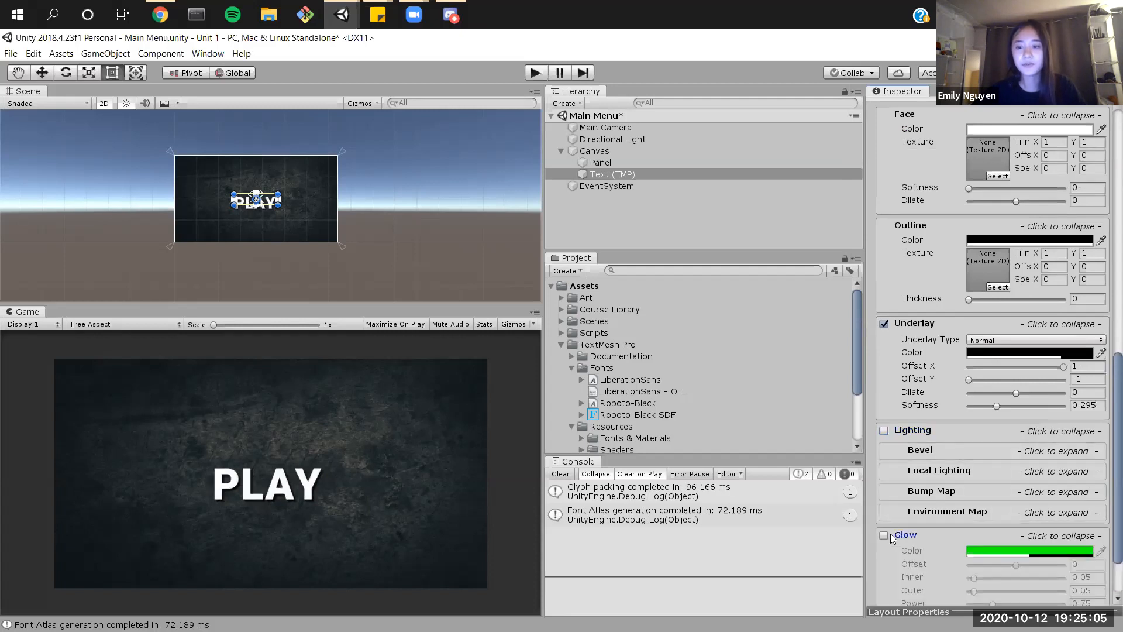
click(885, 536)
click(884, 536)
scroll(937, 251, down, 3)
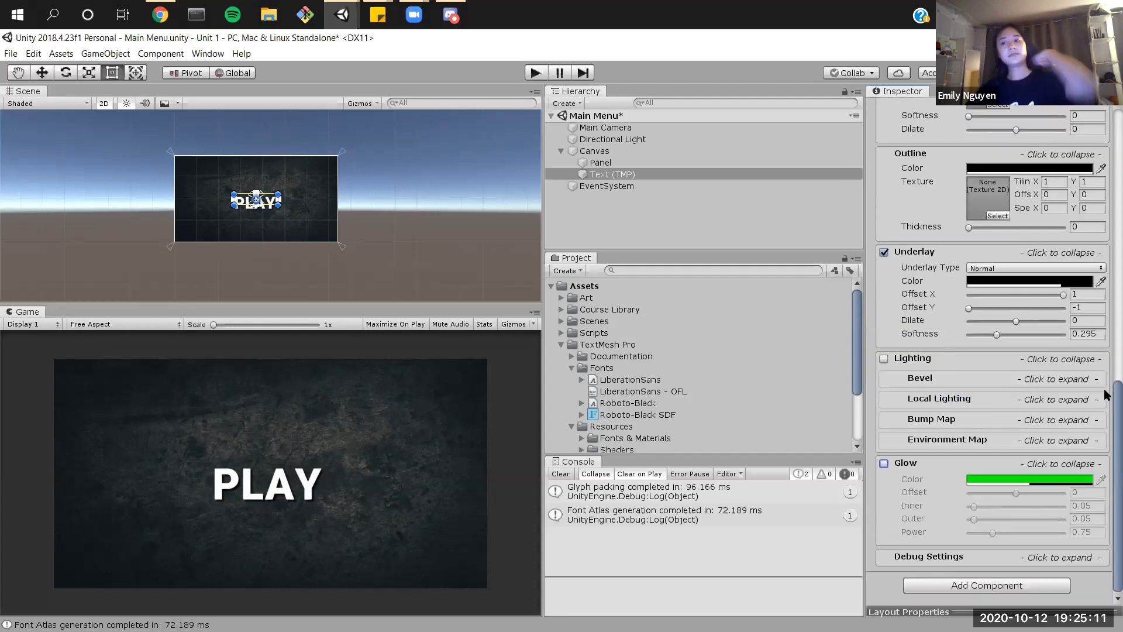
scroll(1106, 397, up, 3)
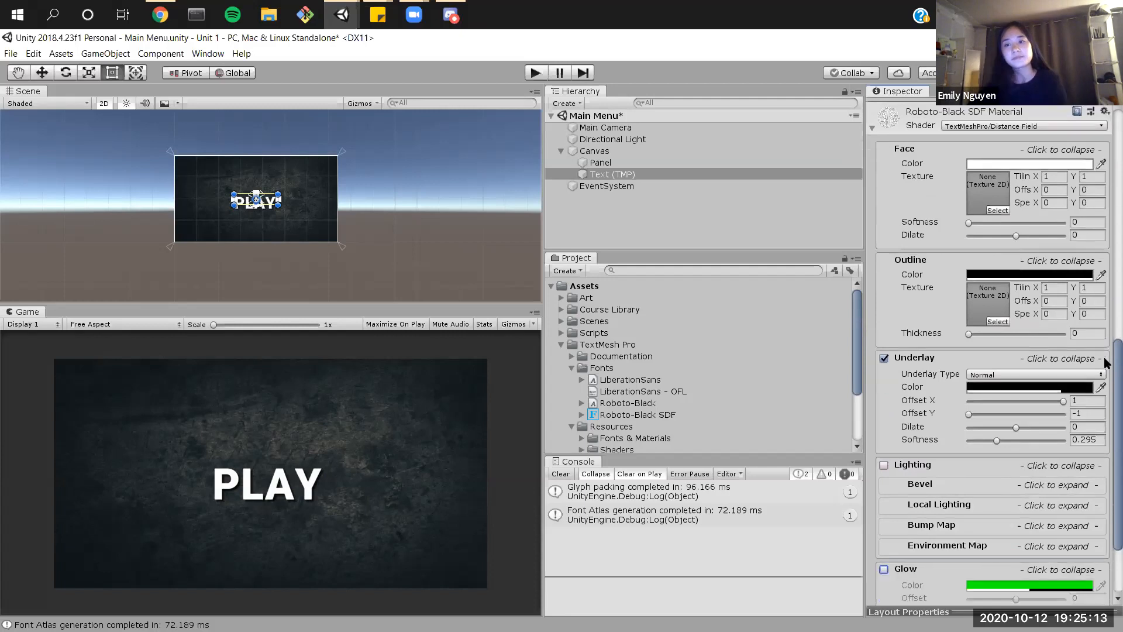
scroll(1106, 381, down, 3)
scroll(1106, 379, up, 1)
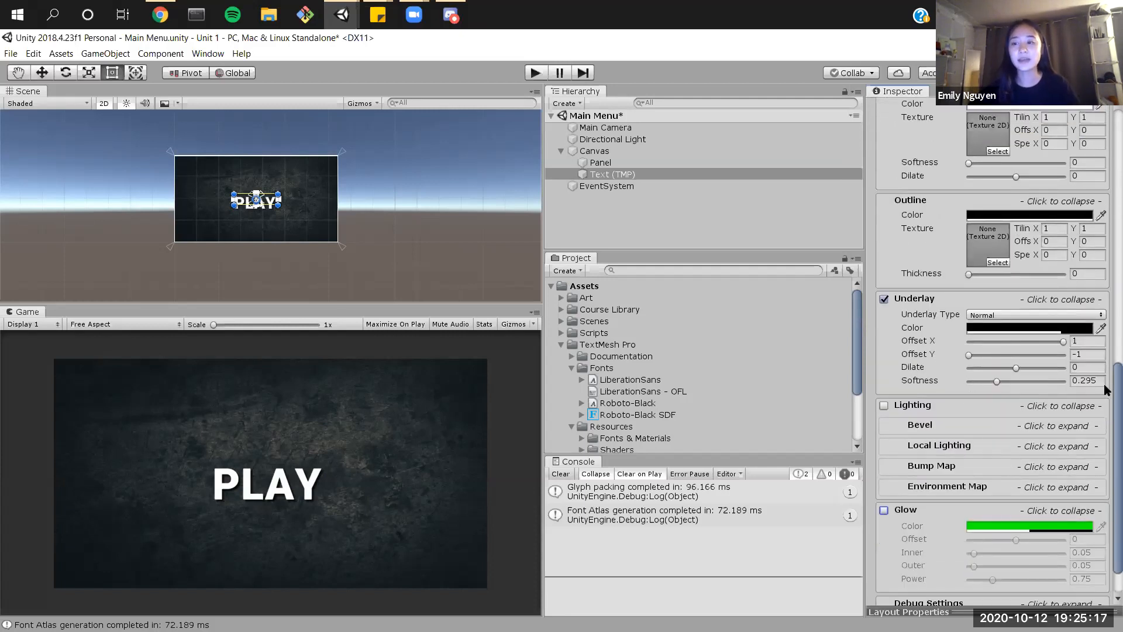
scroll(1105, 430, down, 2)
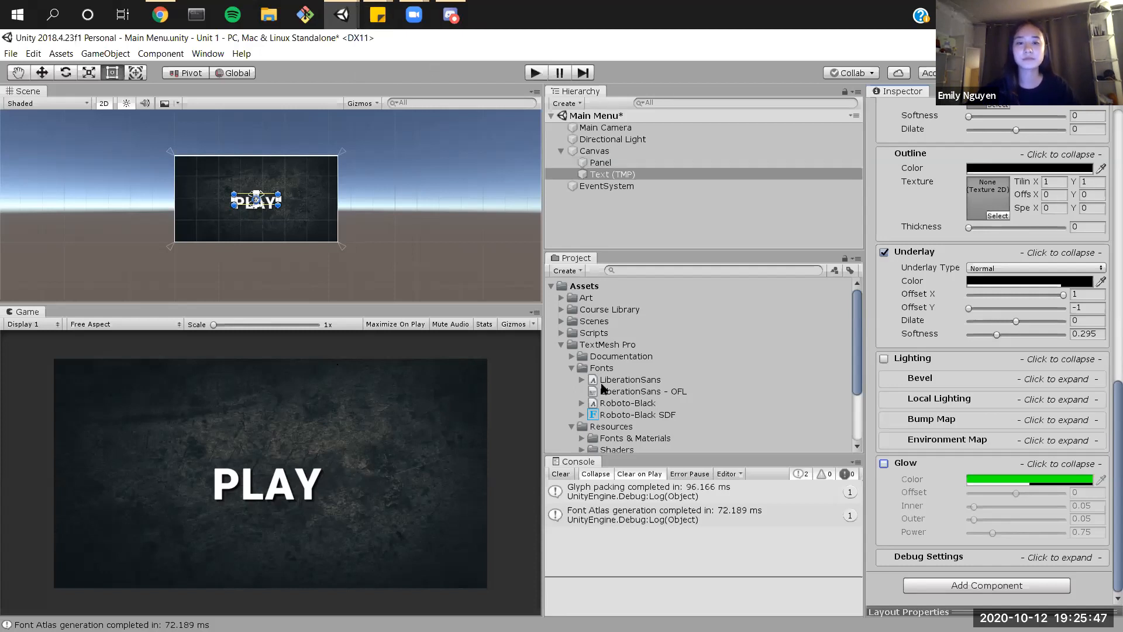
Step: Widen the Scene and Game views and expand the Bevel, Local Lighting, Bump Map and Environment Map settings under Lighting for viewing
drag(543, 381, 619, 383)
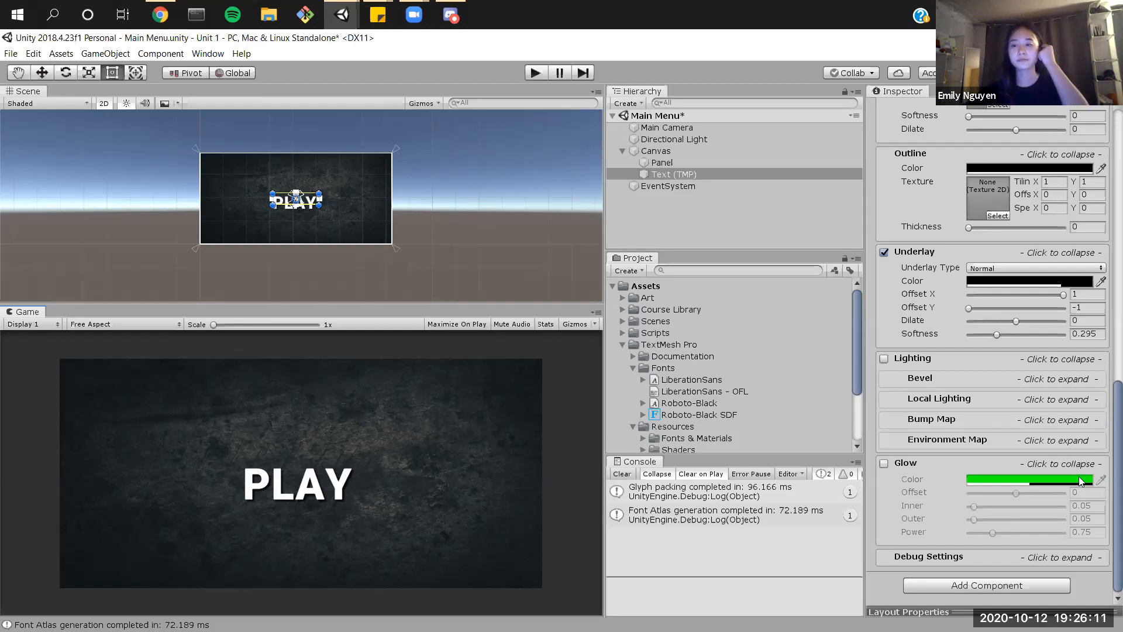
click(1052, 443)
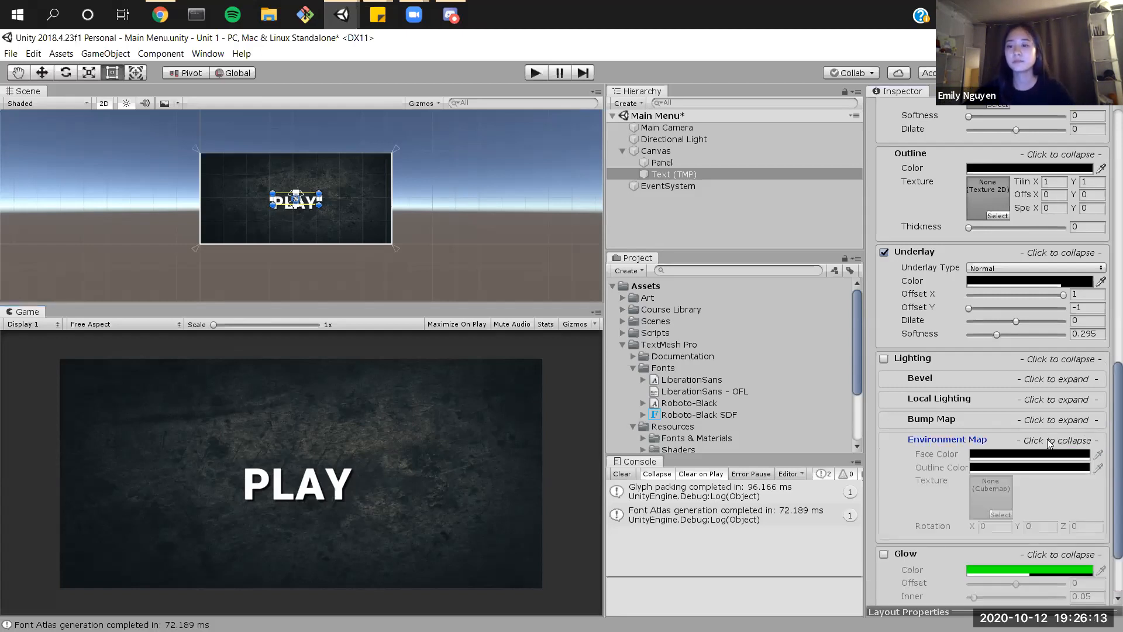
click(1050, 420)
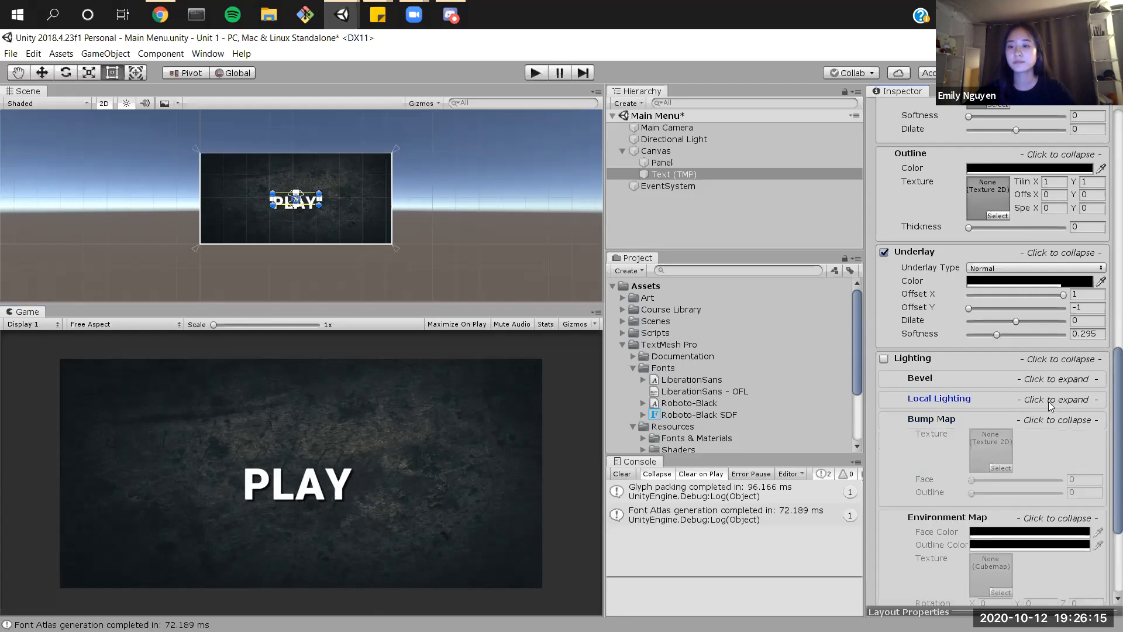
click(1049, 400)
click(1048, 380)
click(1043, 361)
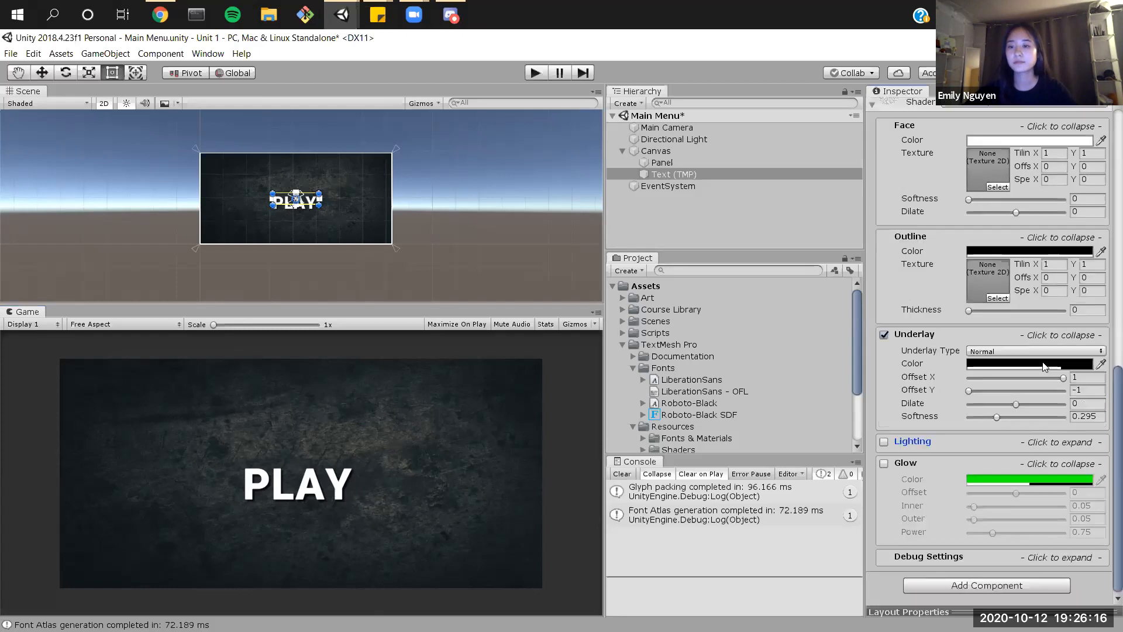
click(1043, 441)
scroll(1105, 428, down, 4)
scroll(1105, 424, up, 3)
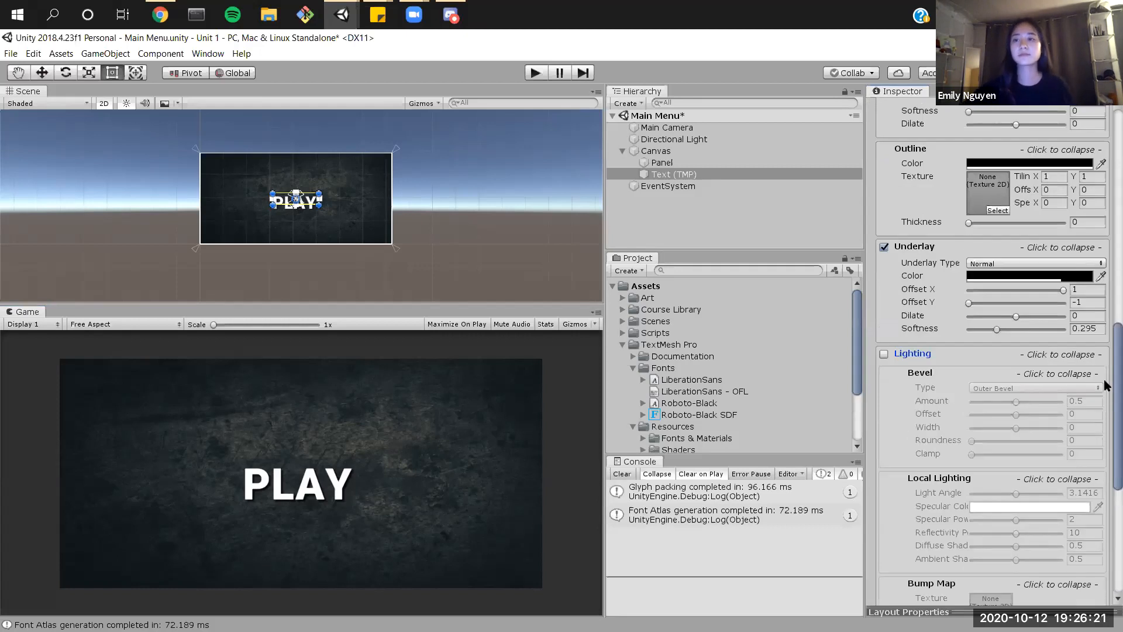
Step: Collapse the material's Outline and Face sections and save the Main Menu scene
click(1039, 151)
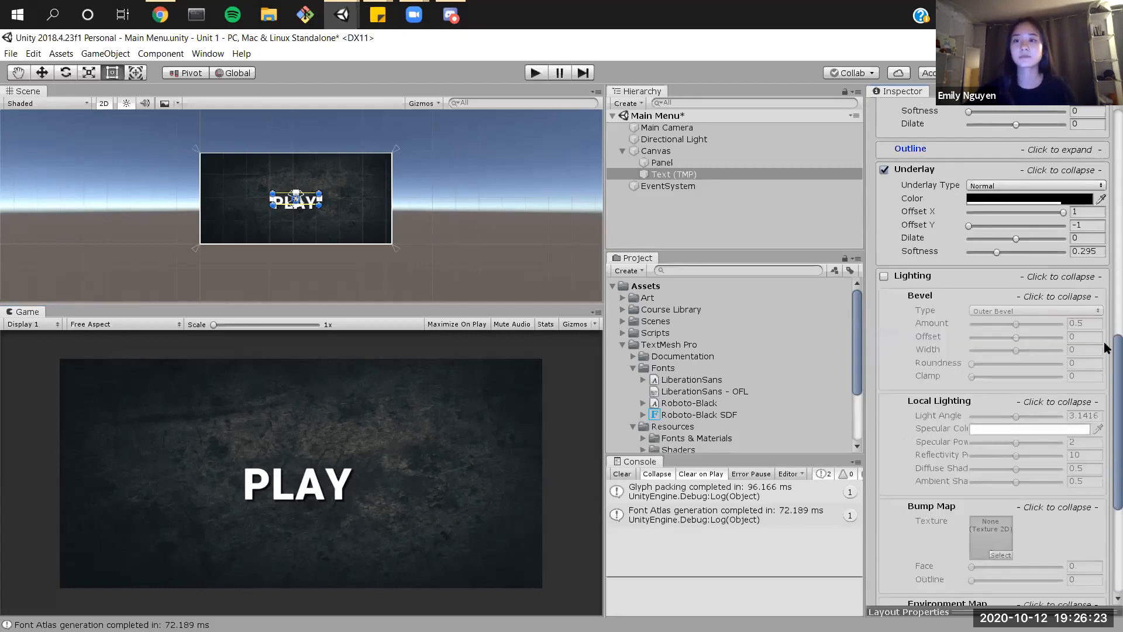
scroll(1107, 316, up, 2)
scroll(1106, 310, up, 1)
click(1034, 155)
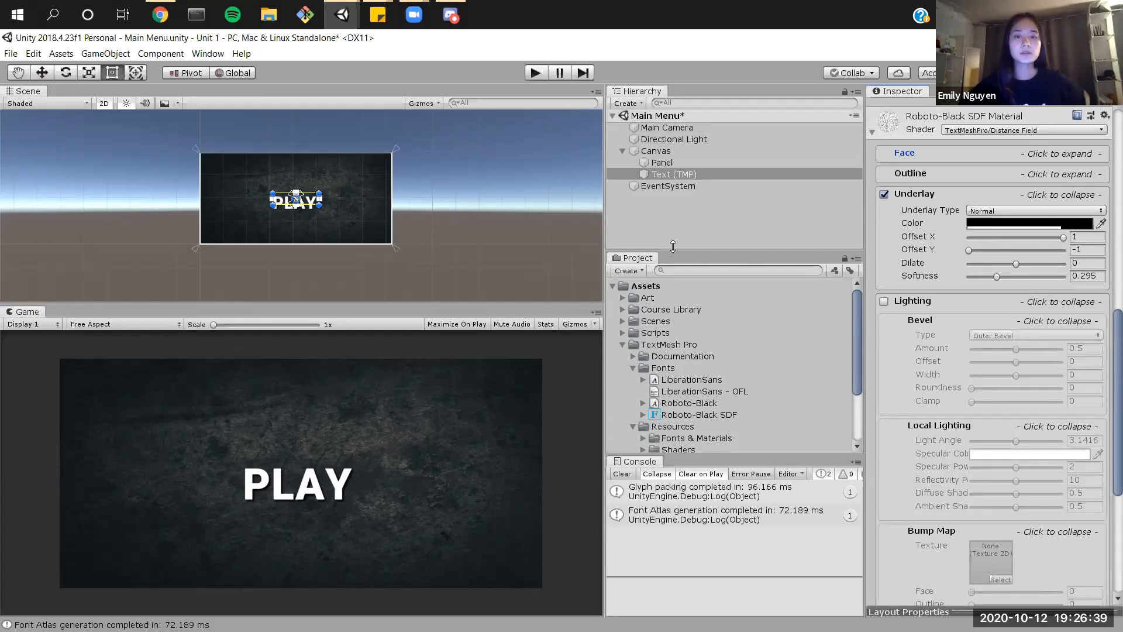
key(ctrl+s)
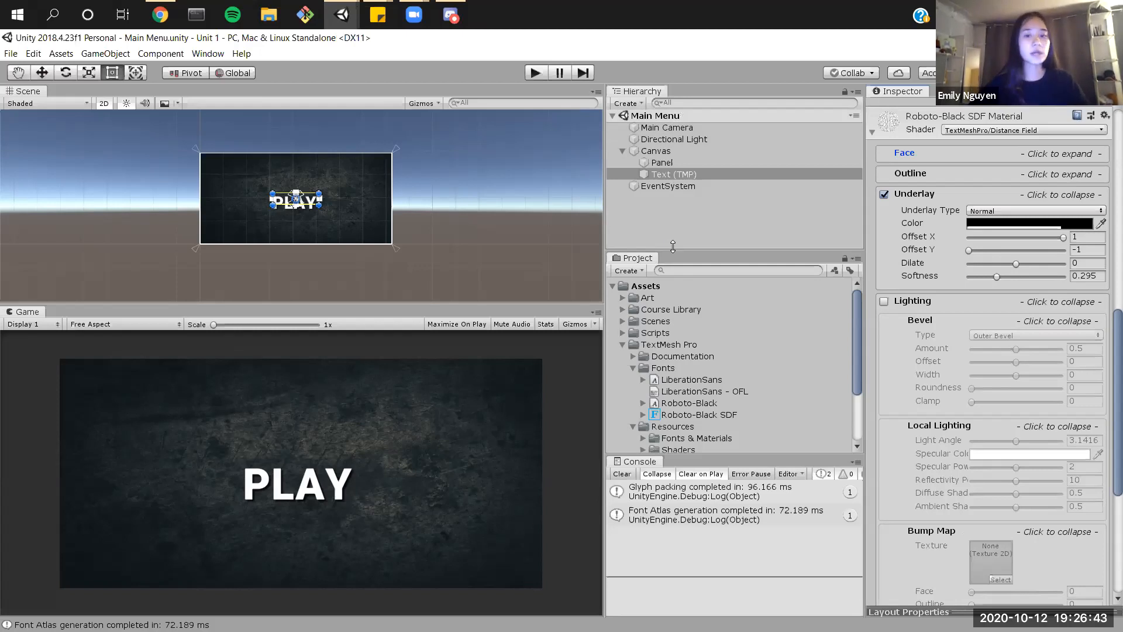
Step: Open the Prototype 1 scene from the Scenes folder to view it and return to the Main Menu scene
click(622, 322)
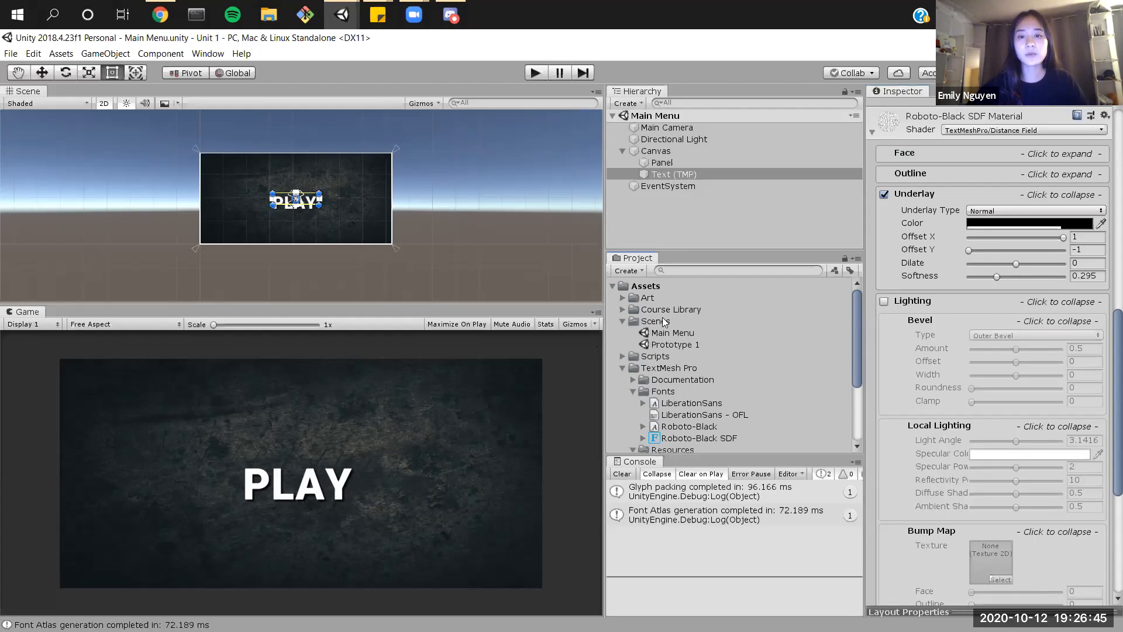
click(667, 333)
double_click(667, 344)
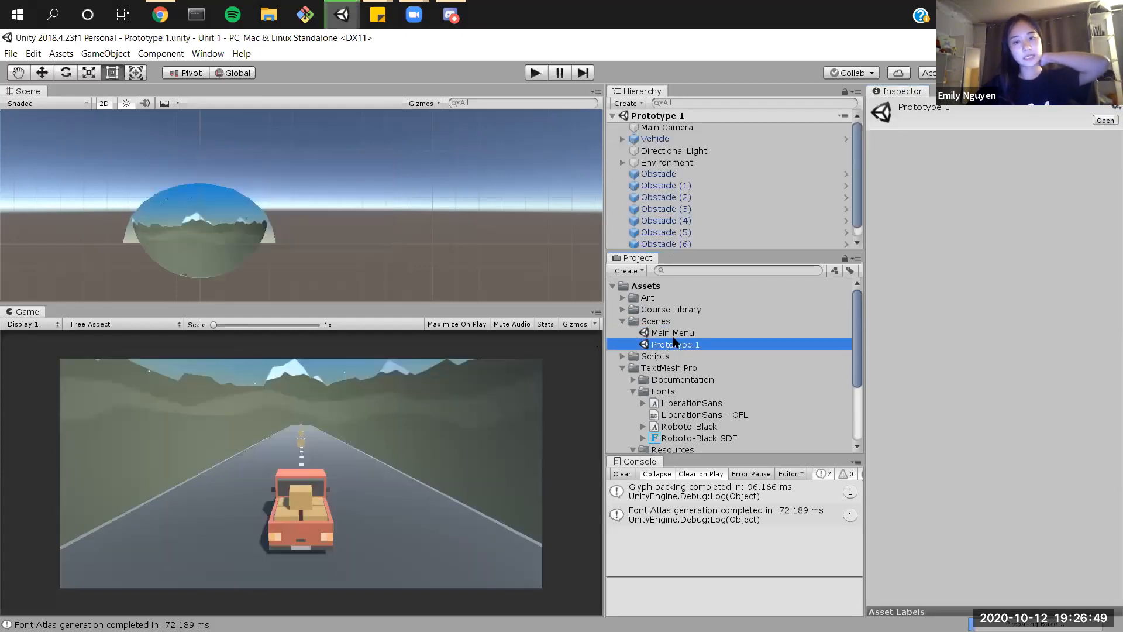
double_click(667, 332)
right_click(676, 334)
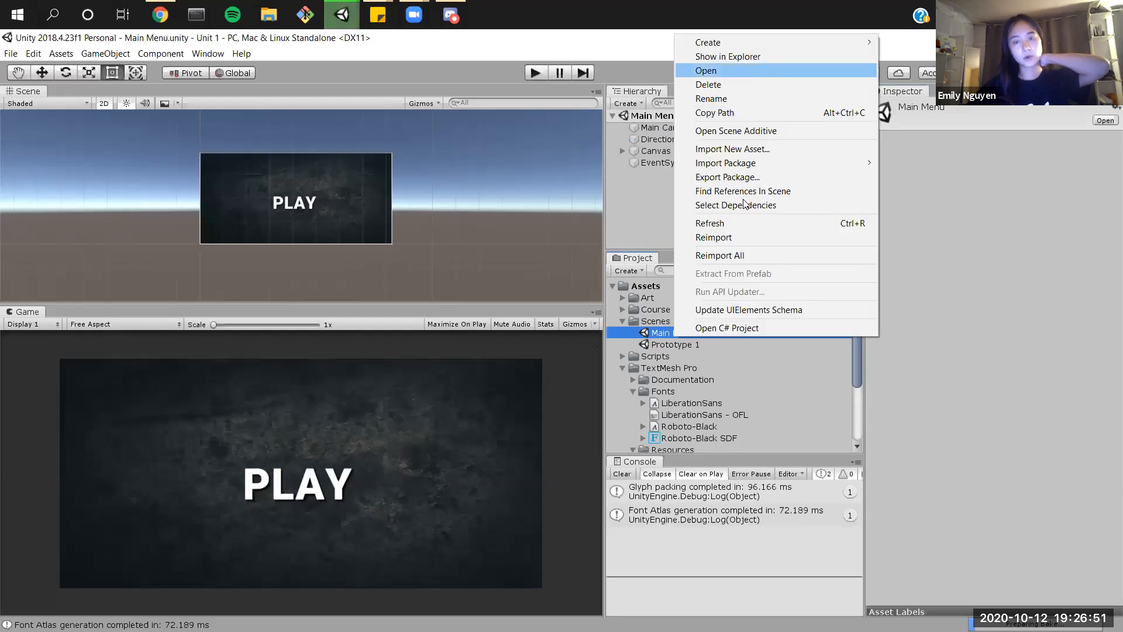
click(654, 201)
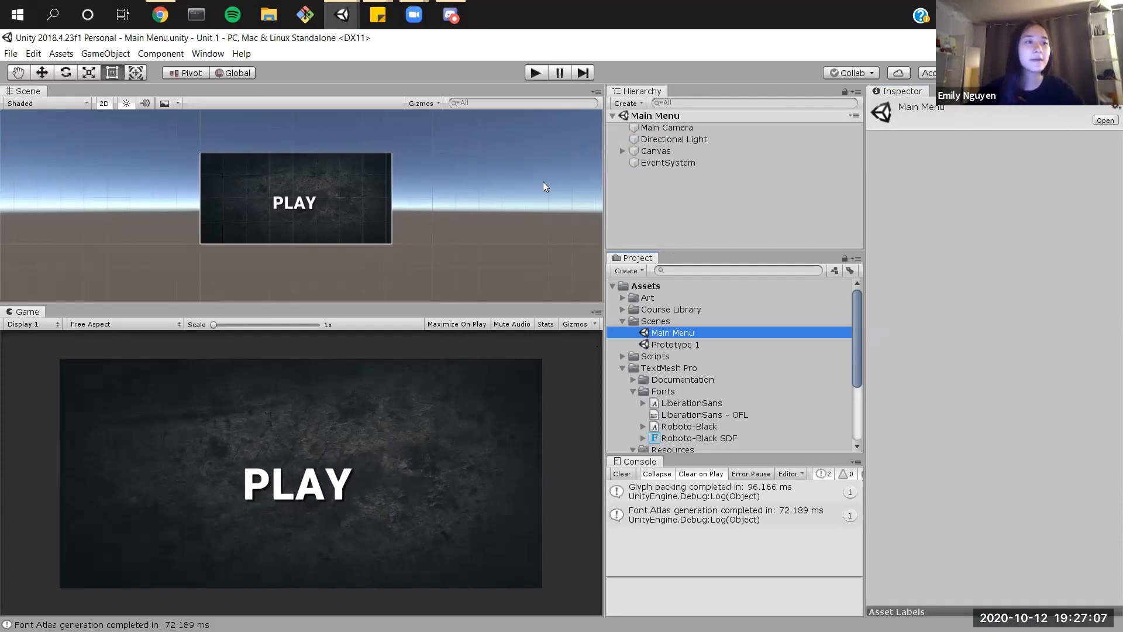
Step: Add Main Menu as scene 0 and Prototype 1 as scene 1 in the build settings, and return to the editor
click(11, 53)
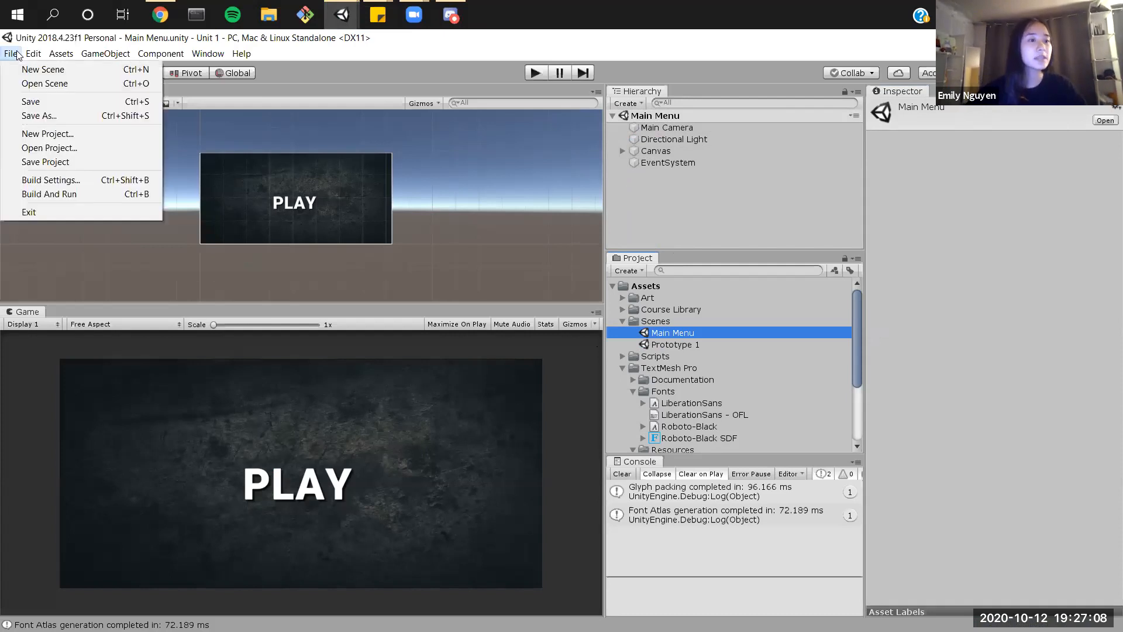
click(35, 180)
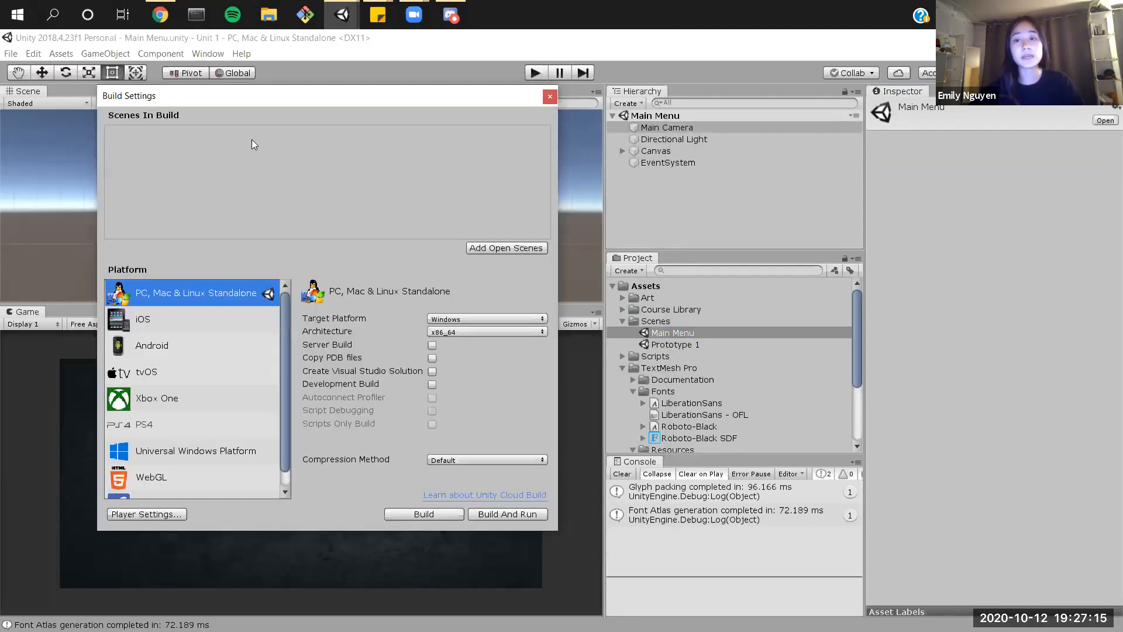
click(519, 248)
drag(676, 344, 155, 158)
click(154, 143)
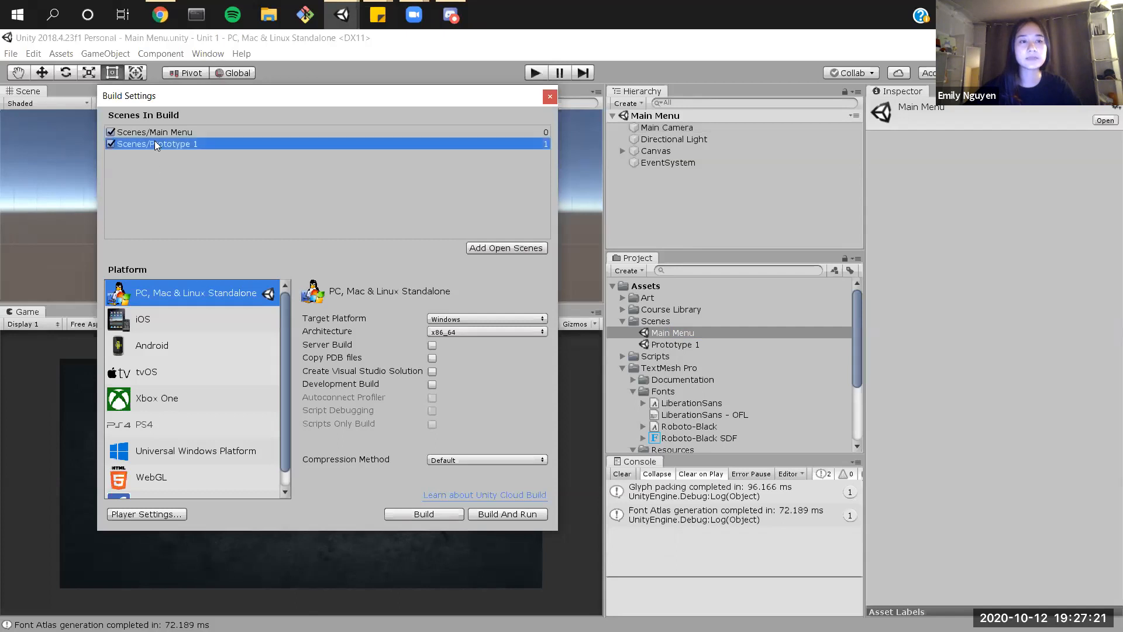
click(153, 134)
click(152, 145)
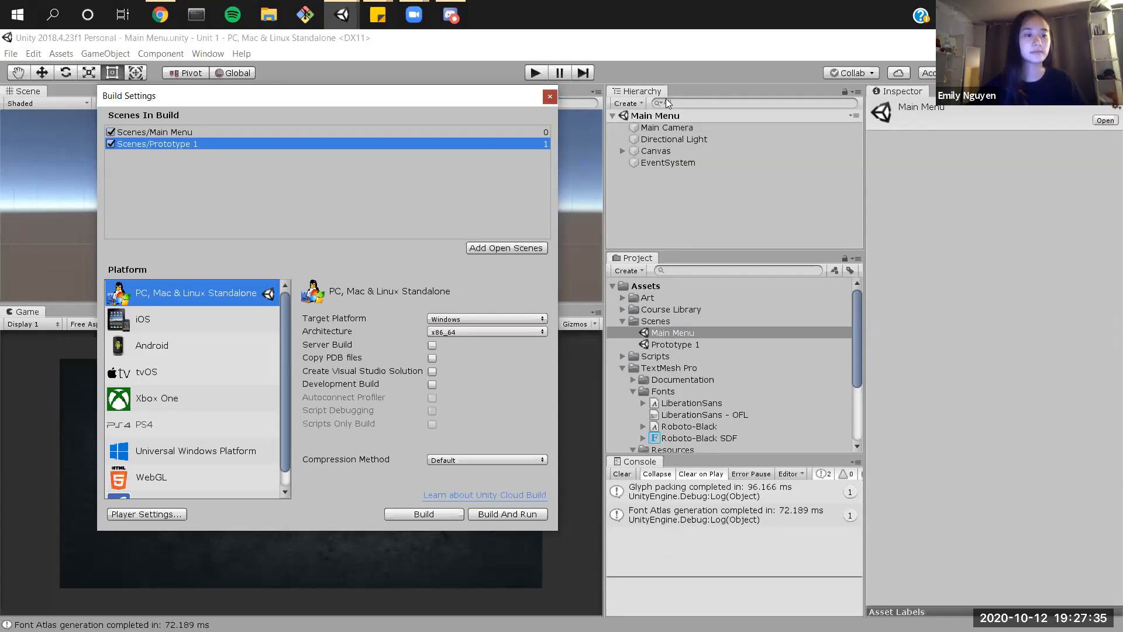
click(694, 206)
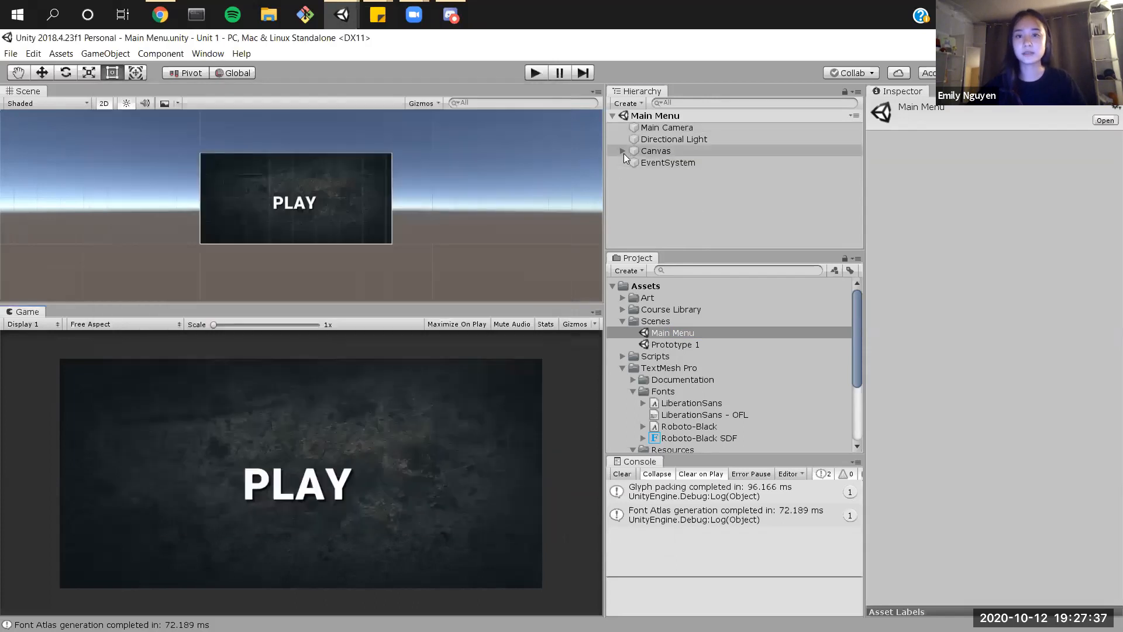
Step: Select the PLAY text under Canvas and review its Text Mesh Pro settings and material properties
click(623, 152)
click(665, 172)
scroll(986, 392, down, 10)
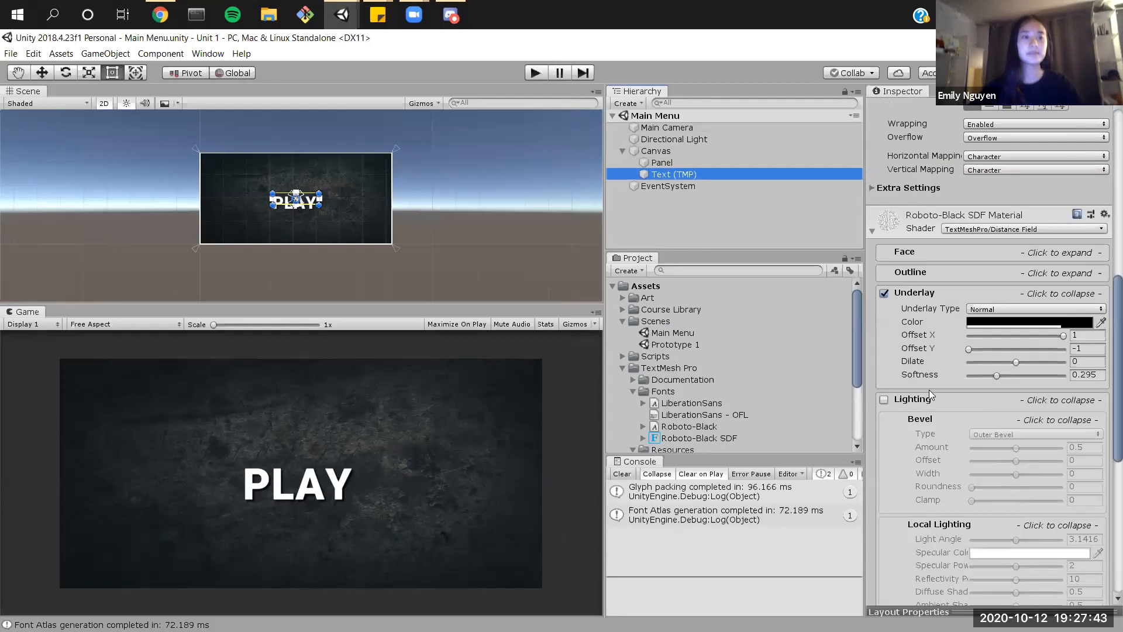
scroll(931, 390, up, 6)
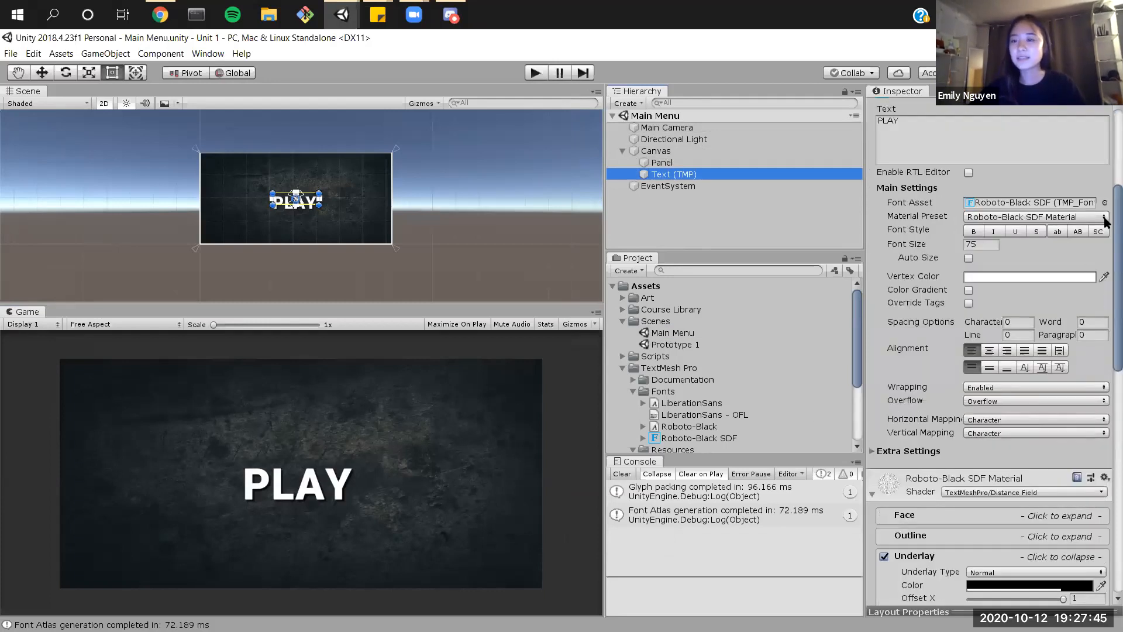
scroll(1106, 217, up, 2)
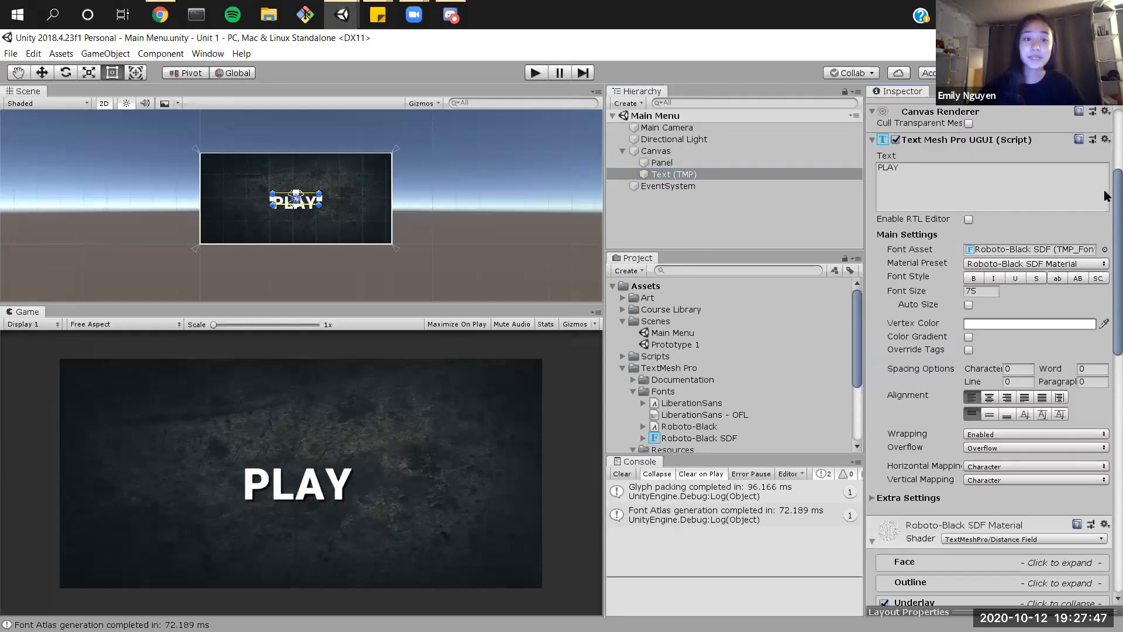
scroll(1104, 191, up, 1)
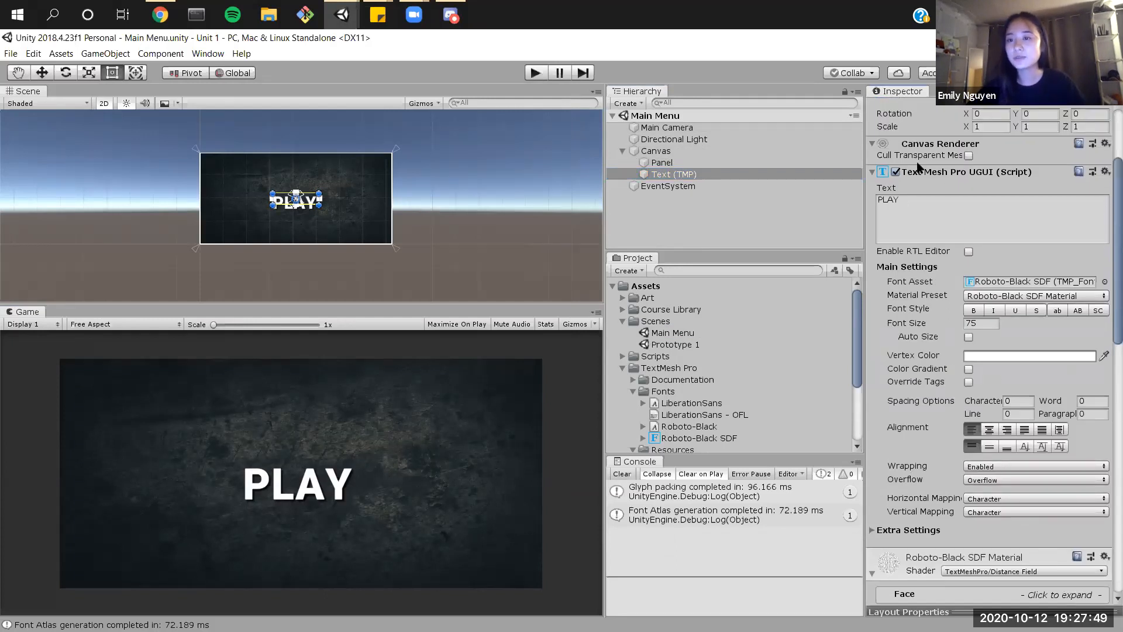
scroll(1104, 181, down, 2)
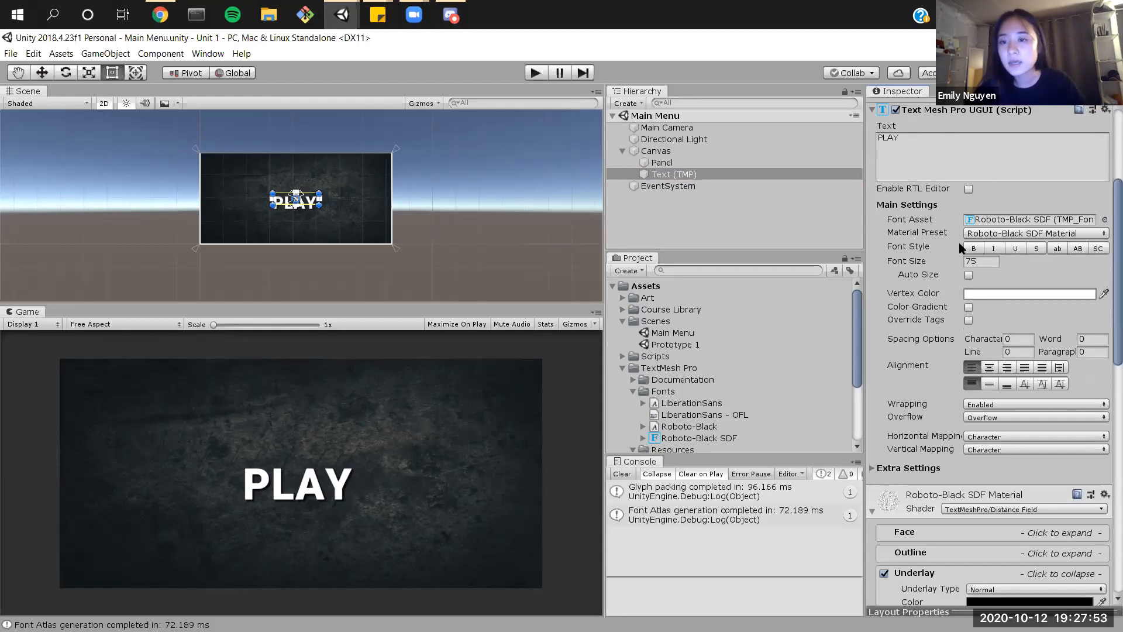
Step: Try a red vertex color on the PLAY text and return it to white
click(986, 295)
drag(932, 216, 976, 168)
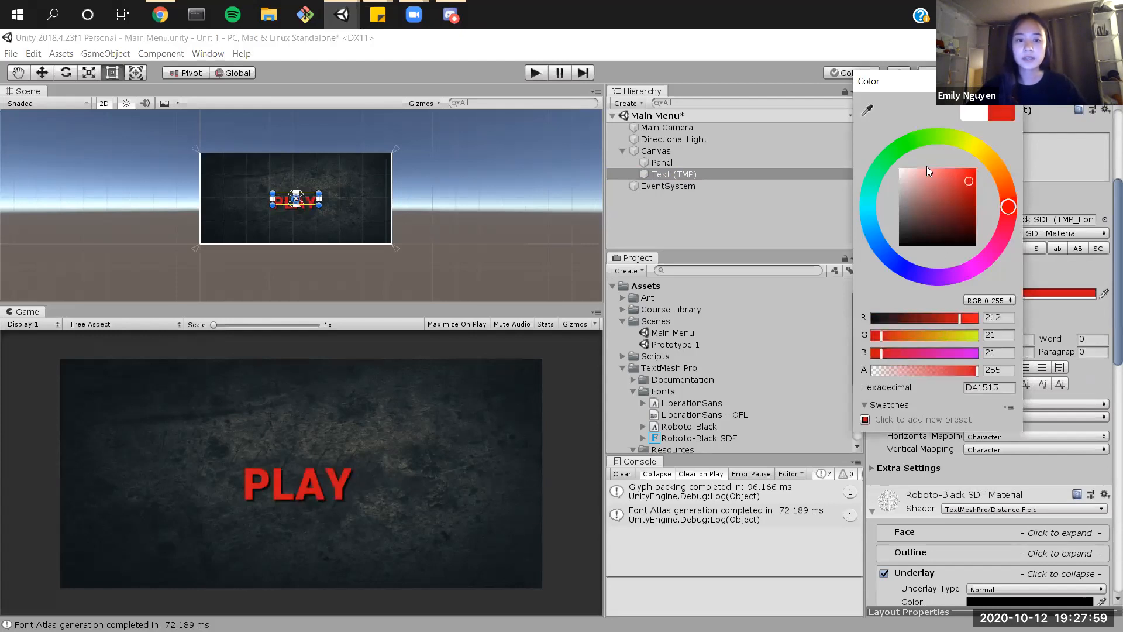
drag(927, 167, 900, 168)
click(1011, 81)
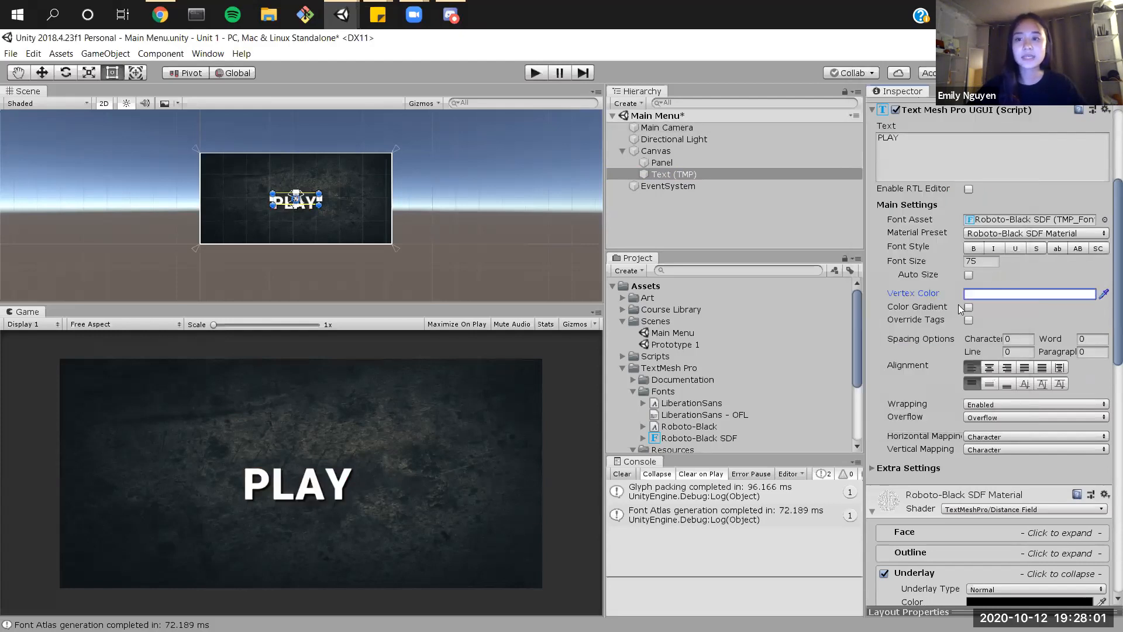
Step: Enable Color Gradient for the PLAY text, view the available color modes and keep Four Corners Gradient
click(970, 308)
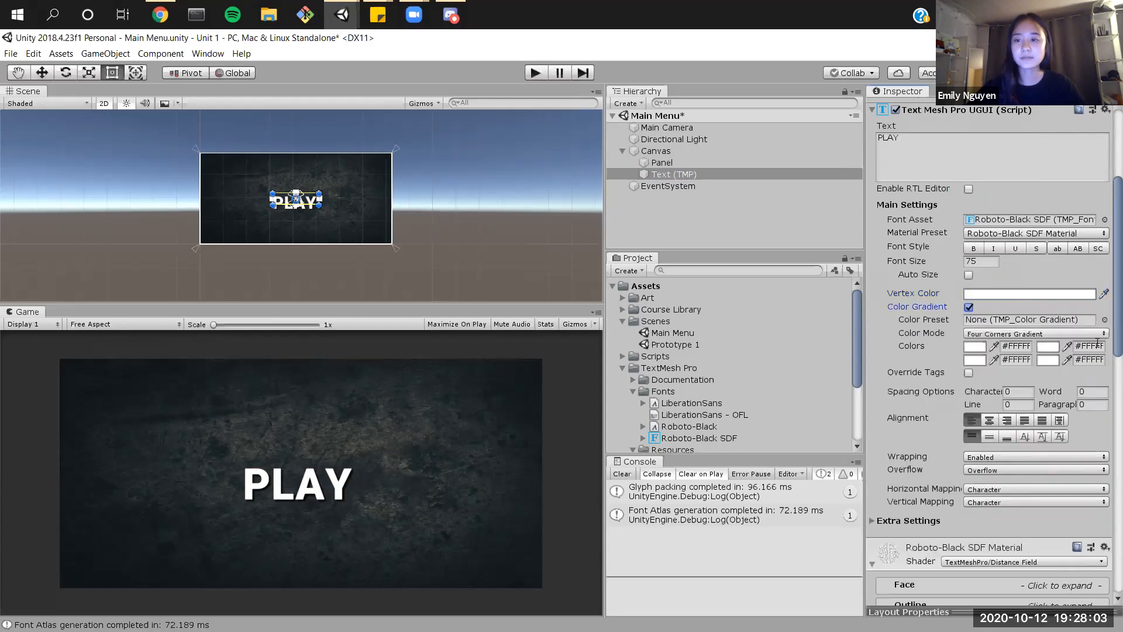
scroll(1053, 304, down, 3)
click(997, 297)
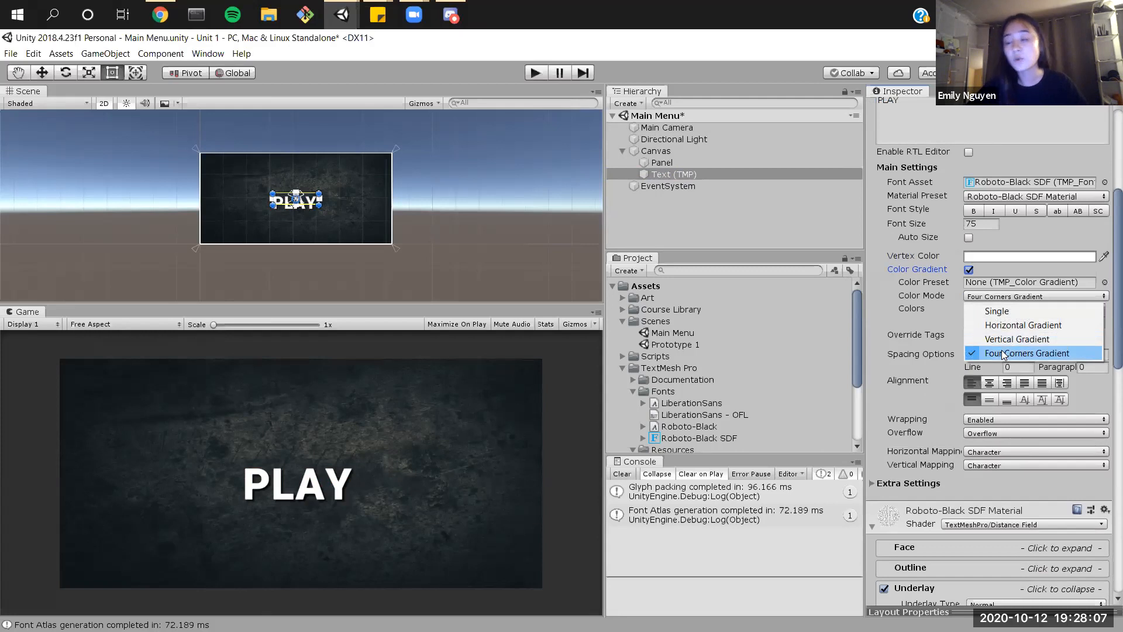
click(1045, 298)
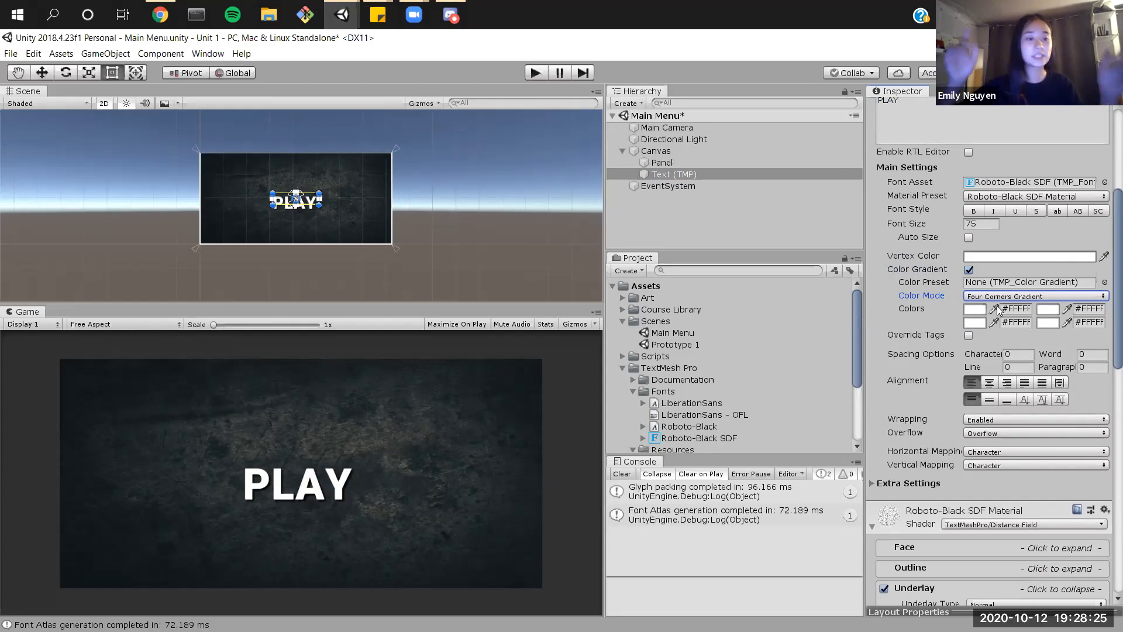
Step: Collapse the Scenes folder and create a TextMeshPro Color Gradient asset in the Art folder
click(624, 322)
click(622, 297)
click(647, 299)
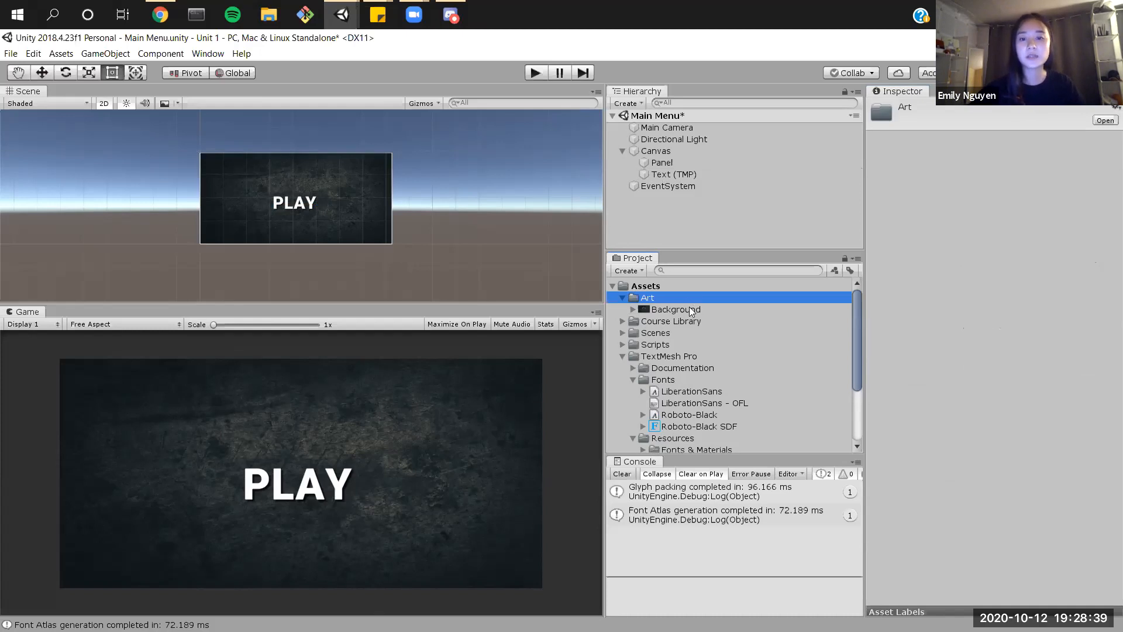
right_click(708, 298)
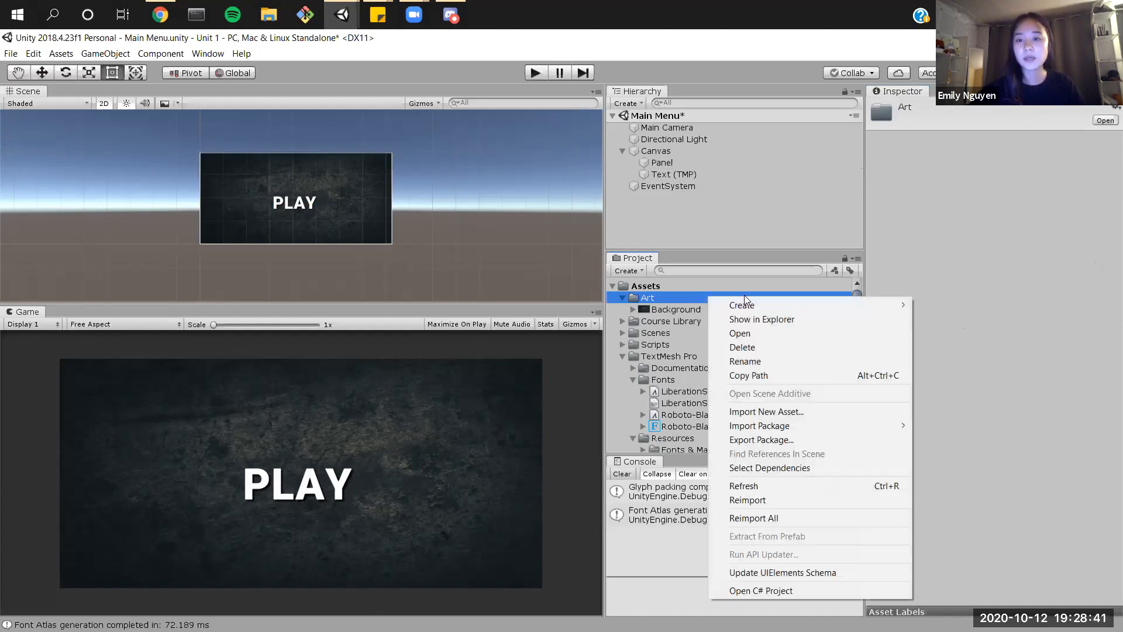
mouse_move(762, 311)
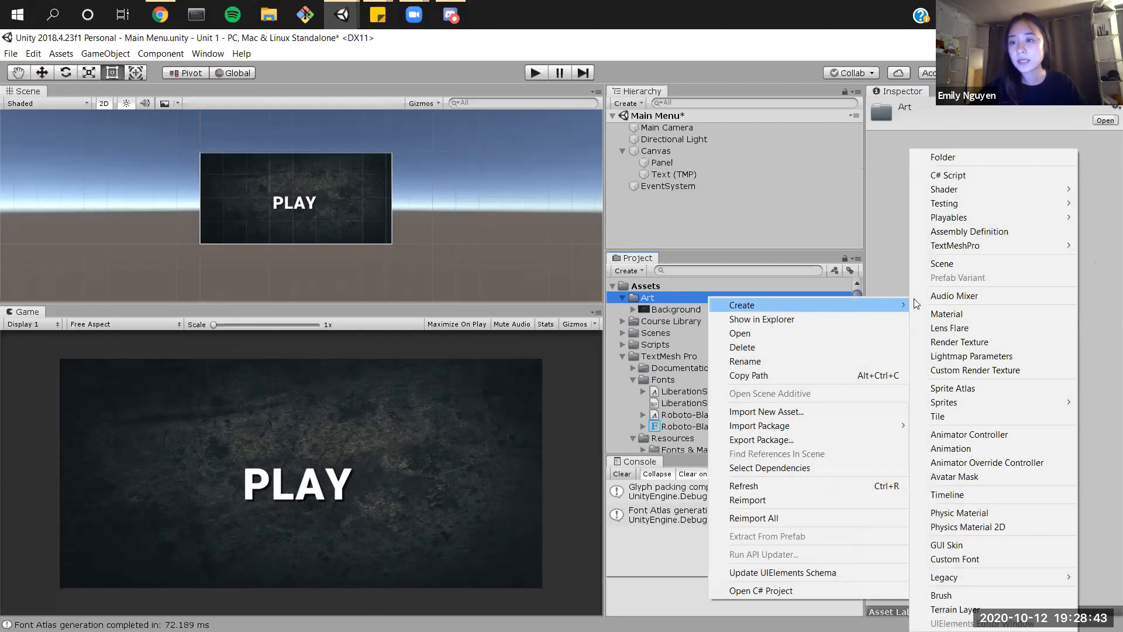
mouse_move(949, 249)
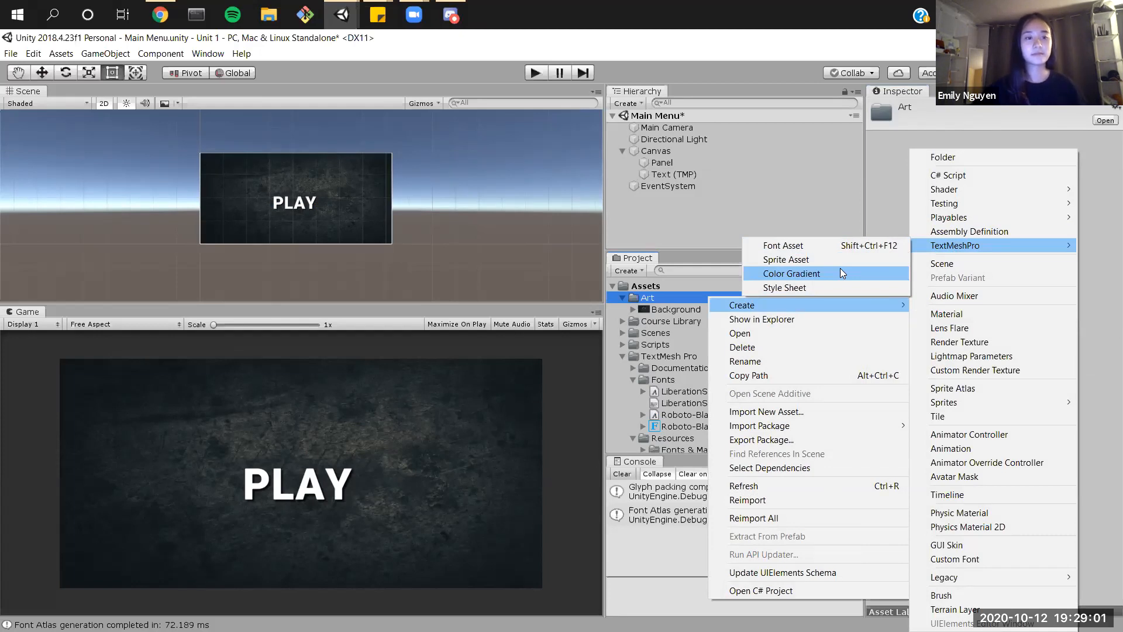
click(841, 271)
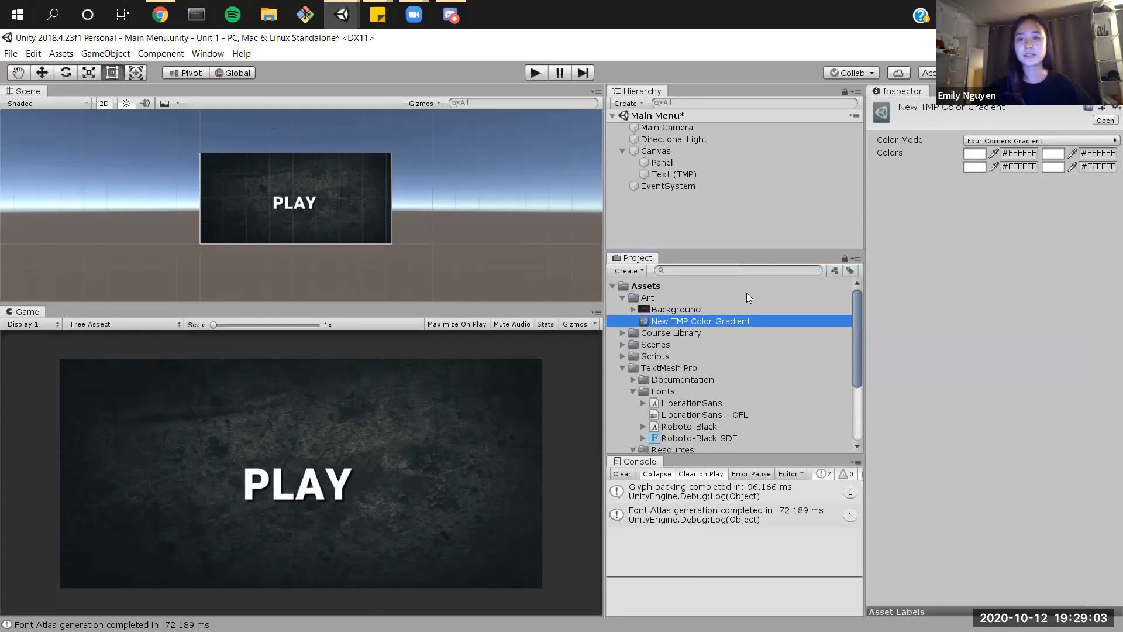
Step: Rename the new gradient asset in the Art folder as TMP Color Gradient
right_click(778, 325)
click(836, 390)
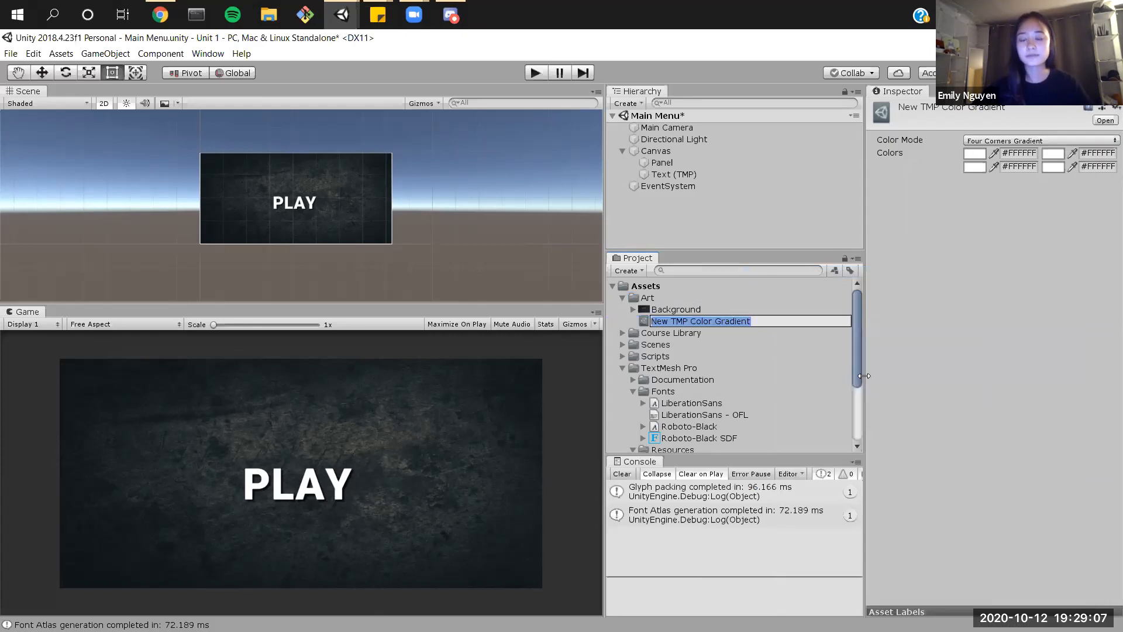
key(Home)
key(Delete)
key(Delete)
key(Delete)
key(Delete)
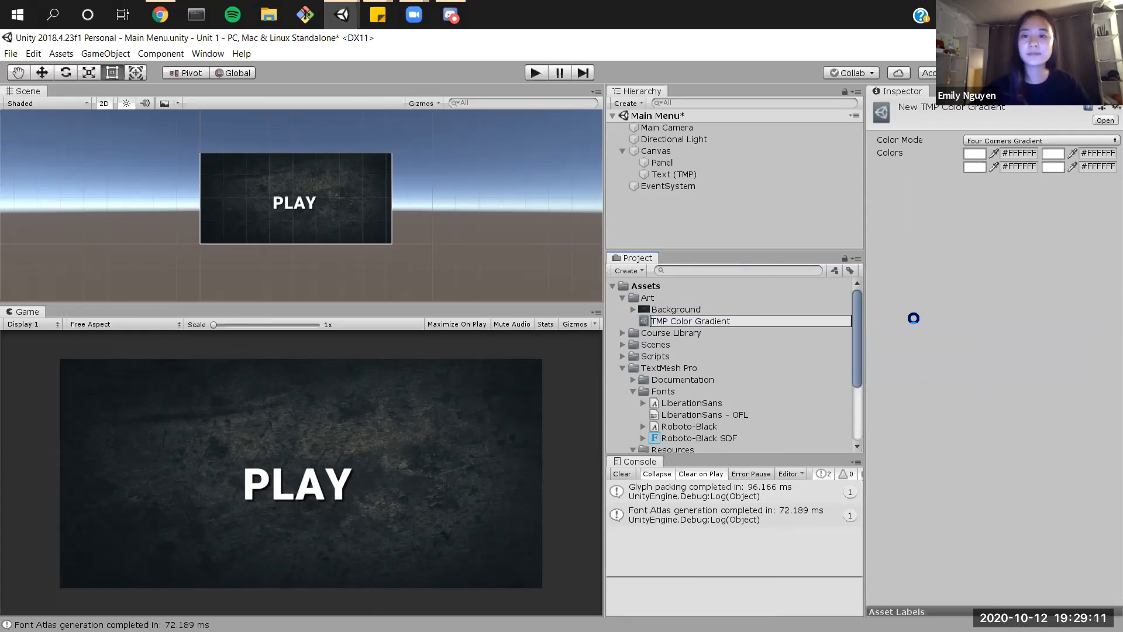
key(Return)
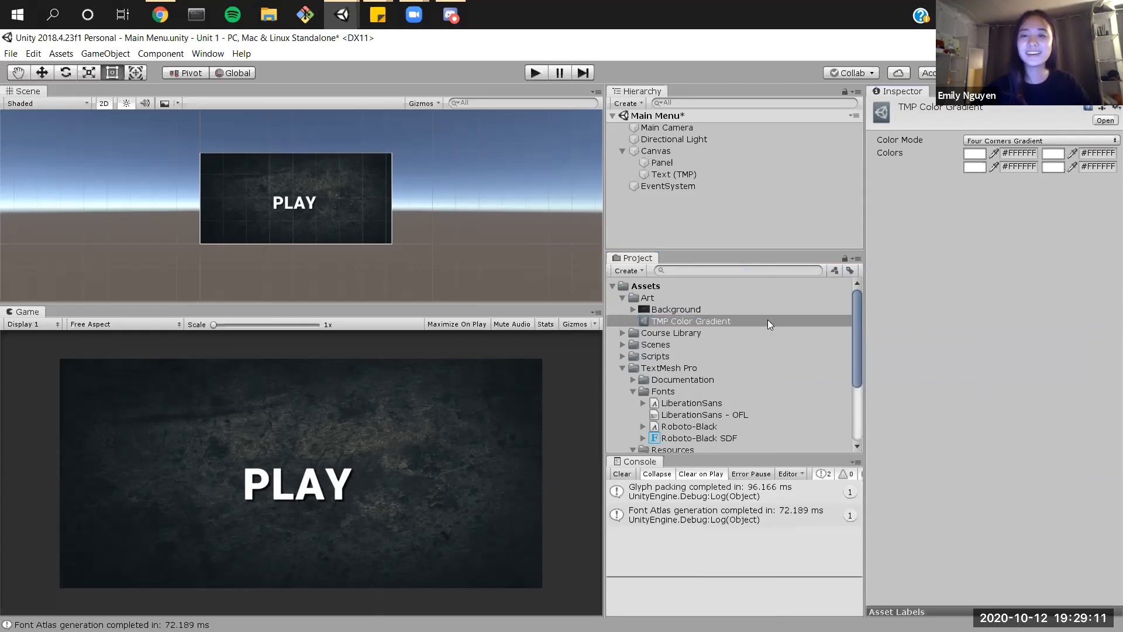
Step: Set the gradient asset's color mode to Vertical Gradient and its upper color to yellow FFDC04
click(1008, 142)
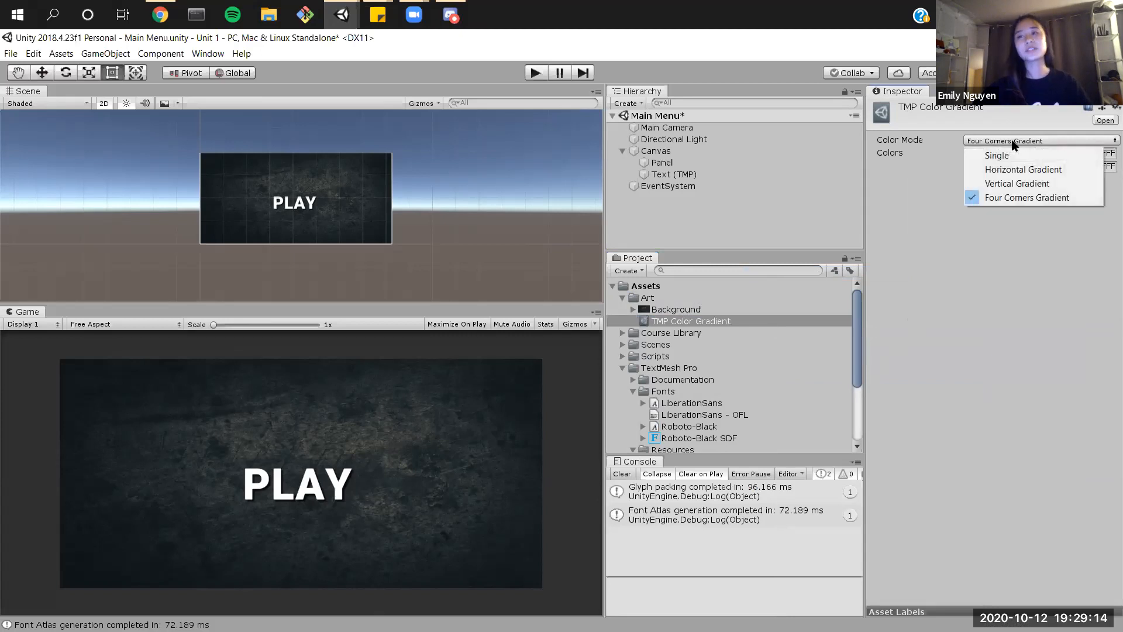
click(993, 183)
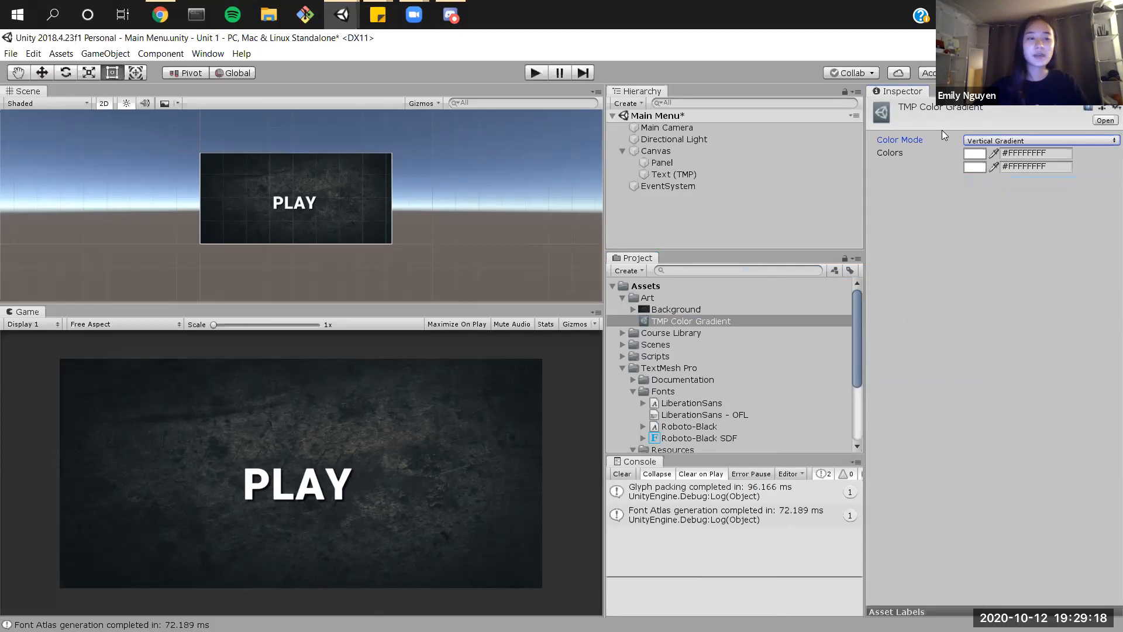
click(981, 153)
click(980, 151)
drag(972, 171, 978, 156)
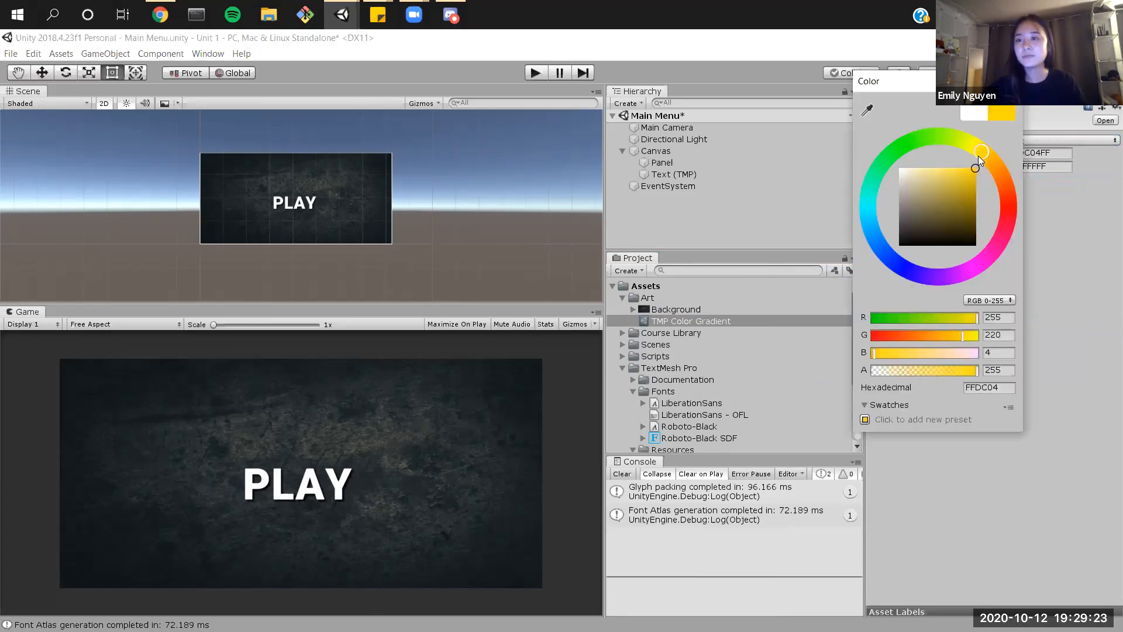
click(1011, 81)
Step: Set the gradient asset's lower color to amber FDC000 and save the Main Menu scene
click(973, 168)
click(983, 151)
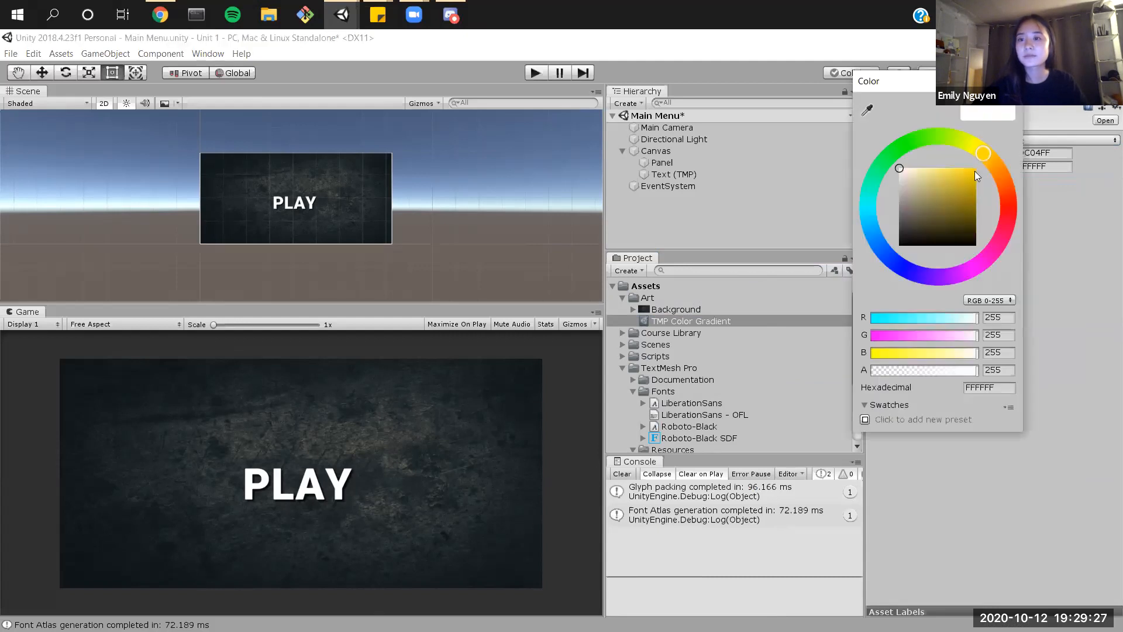
click(974, 170)
click(988, 152)
drag(981, 155, 984, 157)
click(1011, 81)
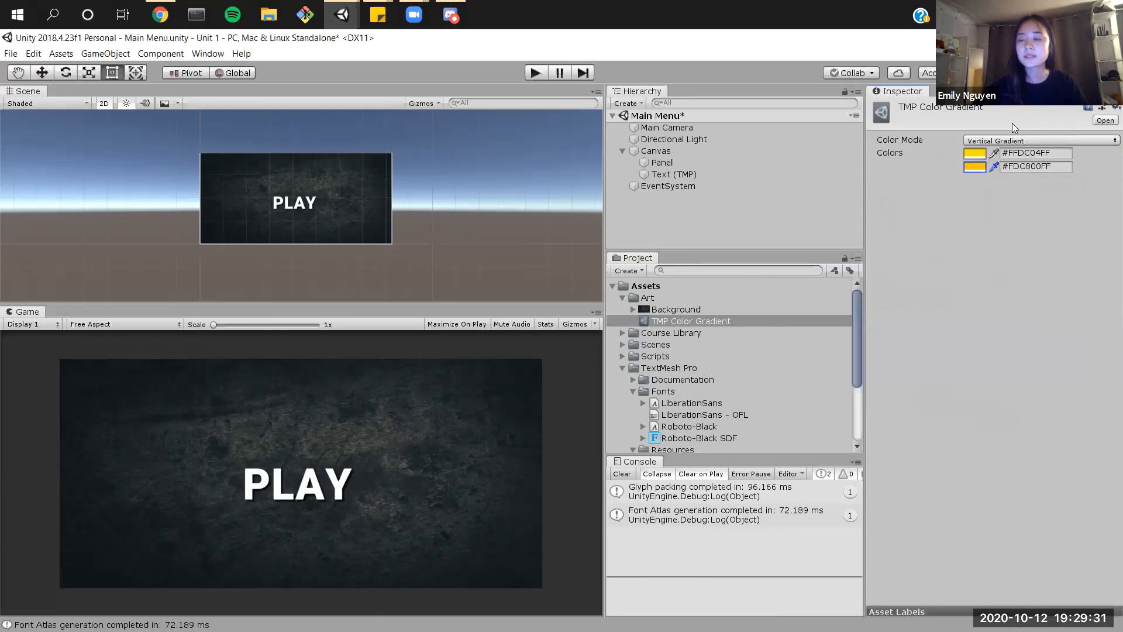
click(973, 167)
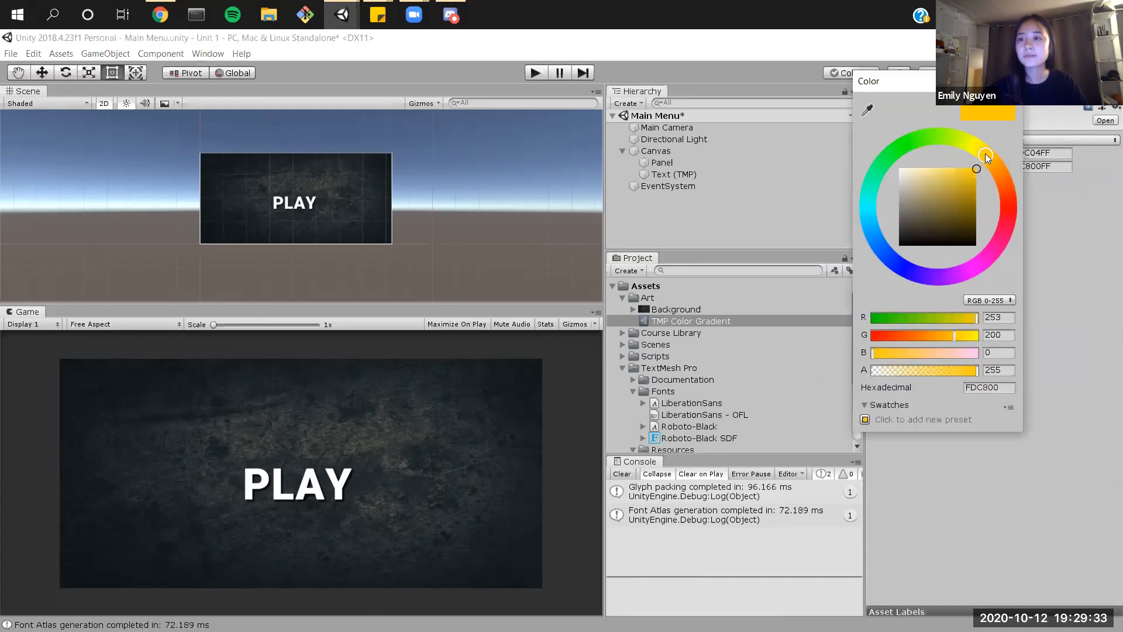
drag(986, 153, 990, 153)
click(1010, 82)
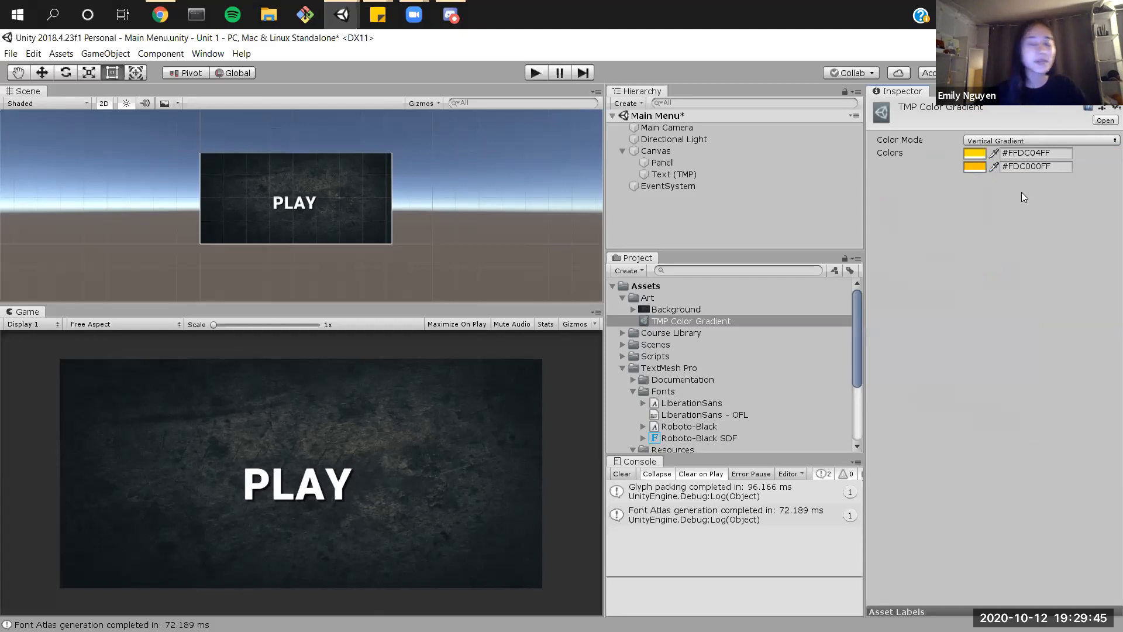
key(ctrl+s)
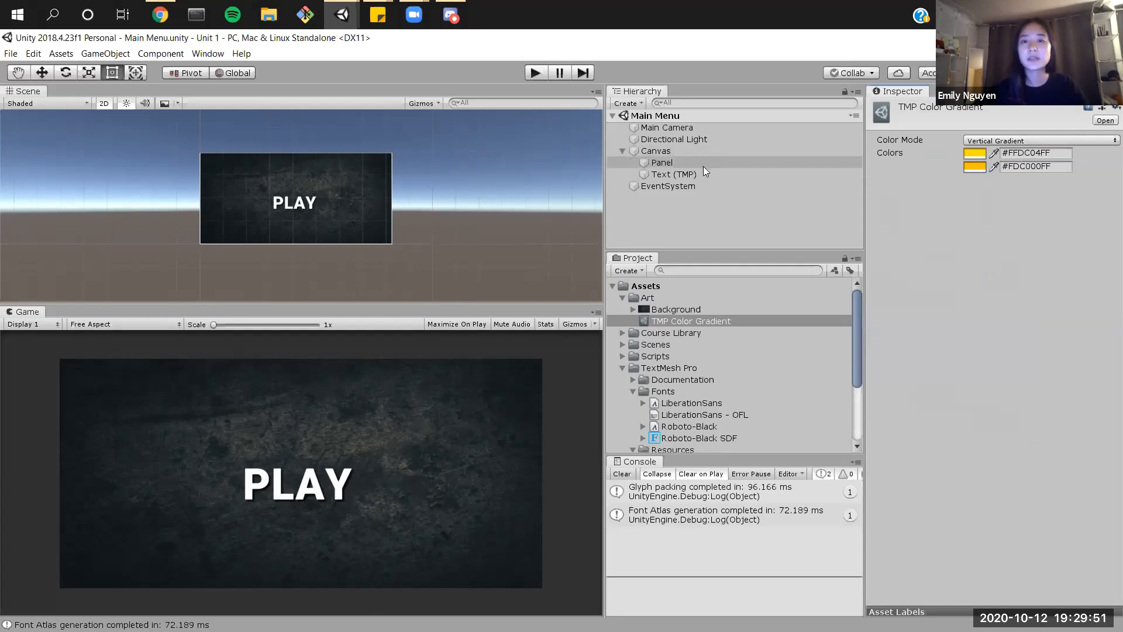
Step: Assign the TMP Color Gradient asset as the PLAY text's Color Preset
click(692, 176)
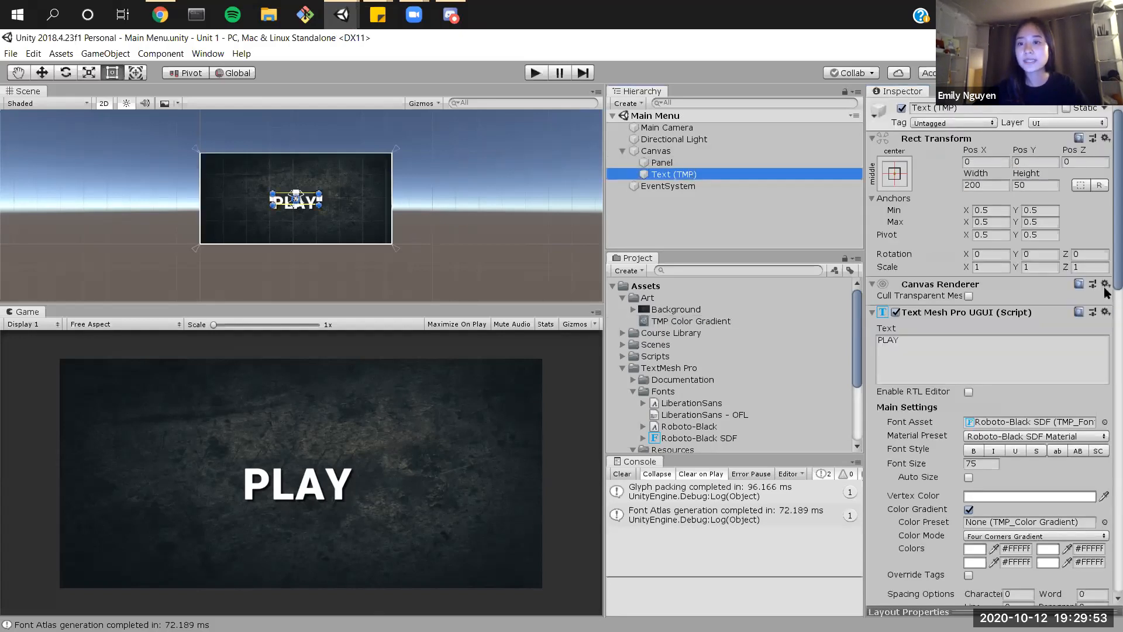
scroll(1104, 263, down, 3)
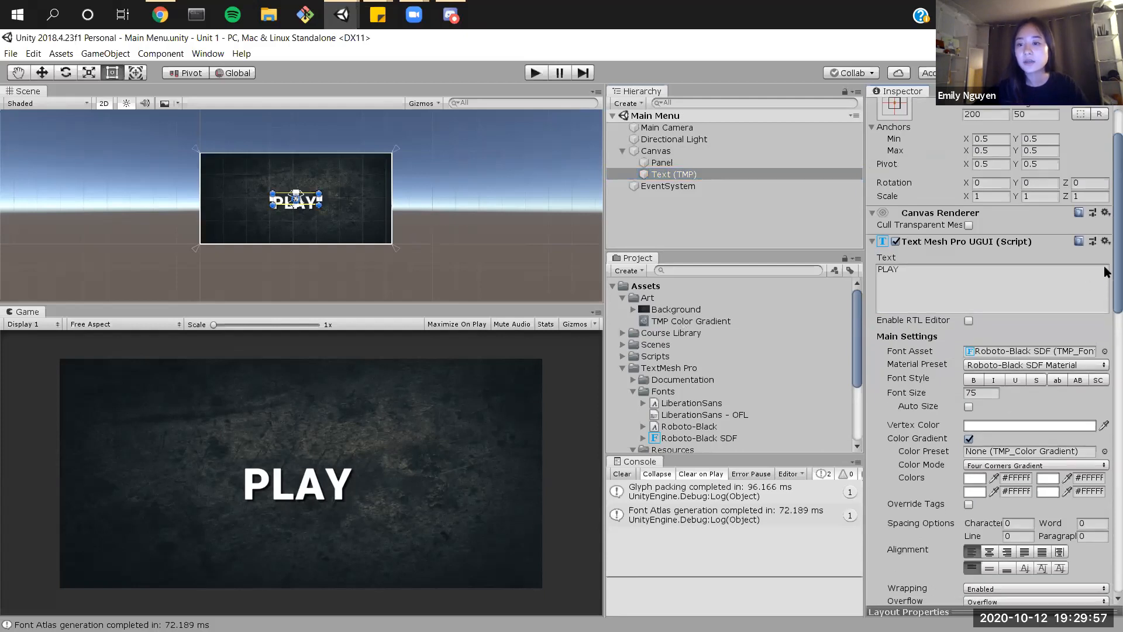
scroll(1106, 299, down, 5)
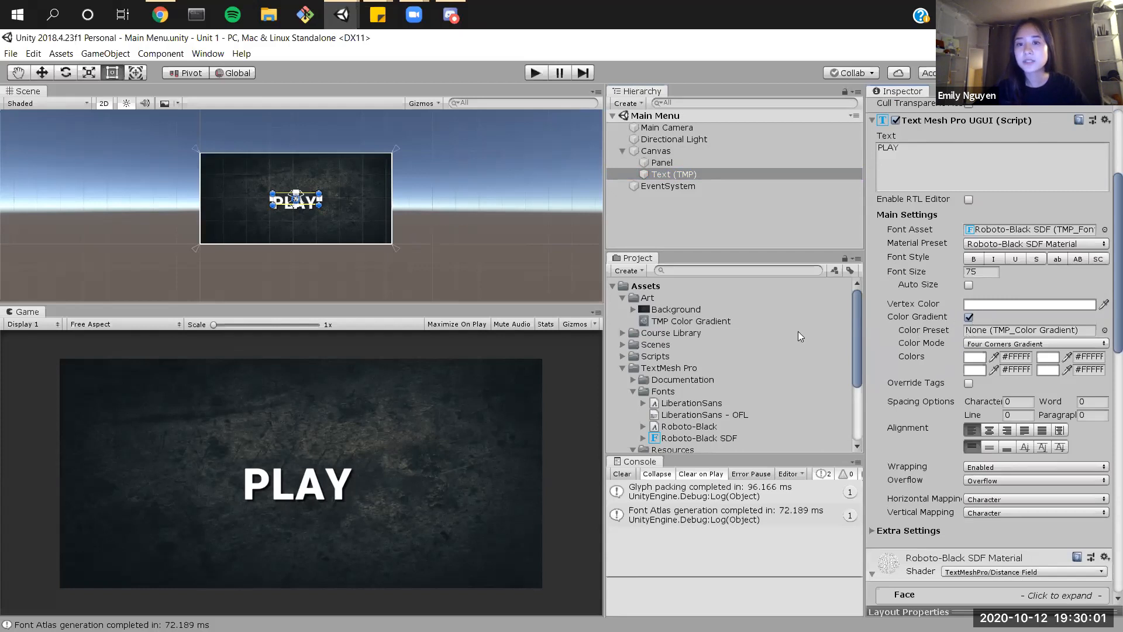
drag(685, 321, 1045, 332)
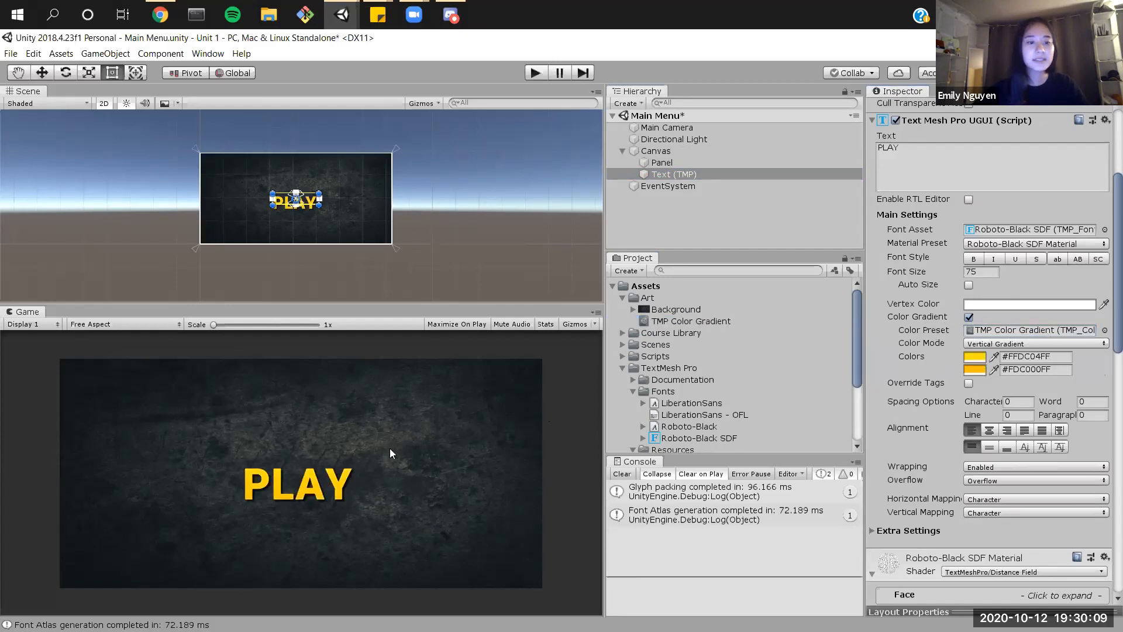
Step: Change the lower color of the TMP Color Gradient asset to orange FD7E00
click(720, 321)
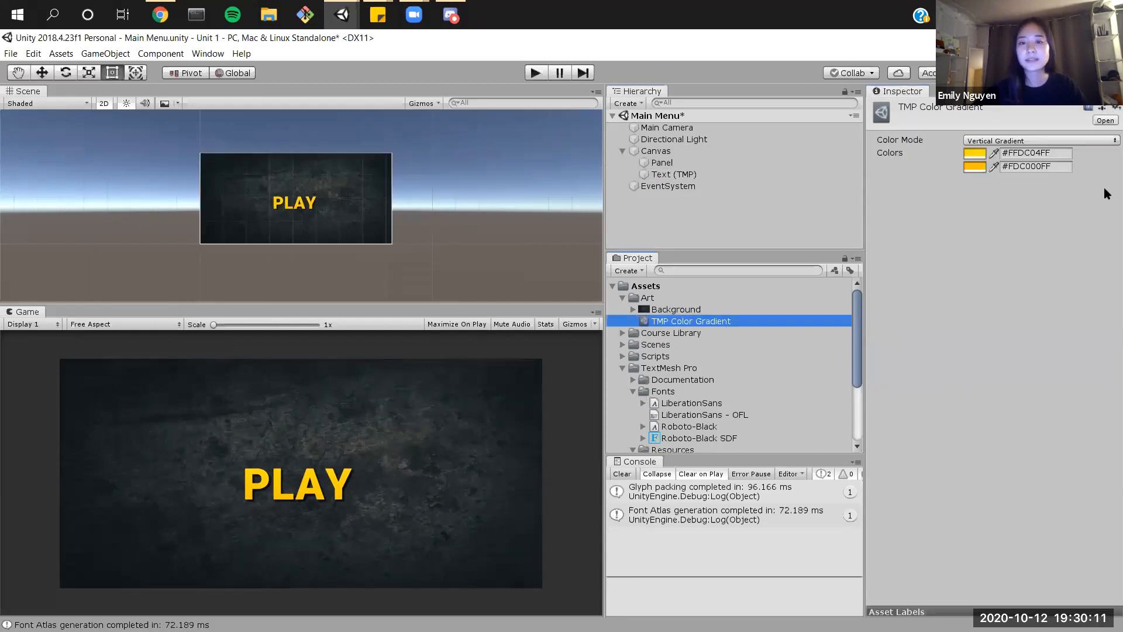
click(978, 168)
click(997, 171)
drag(998, 171, 1056, 150)
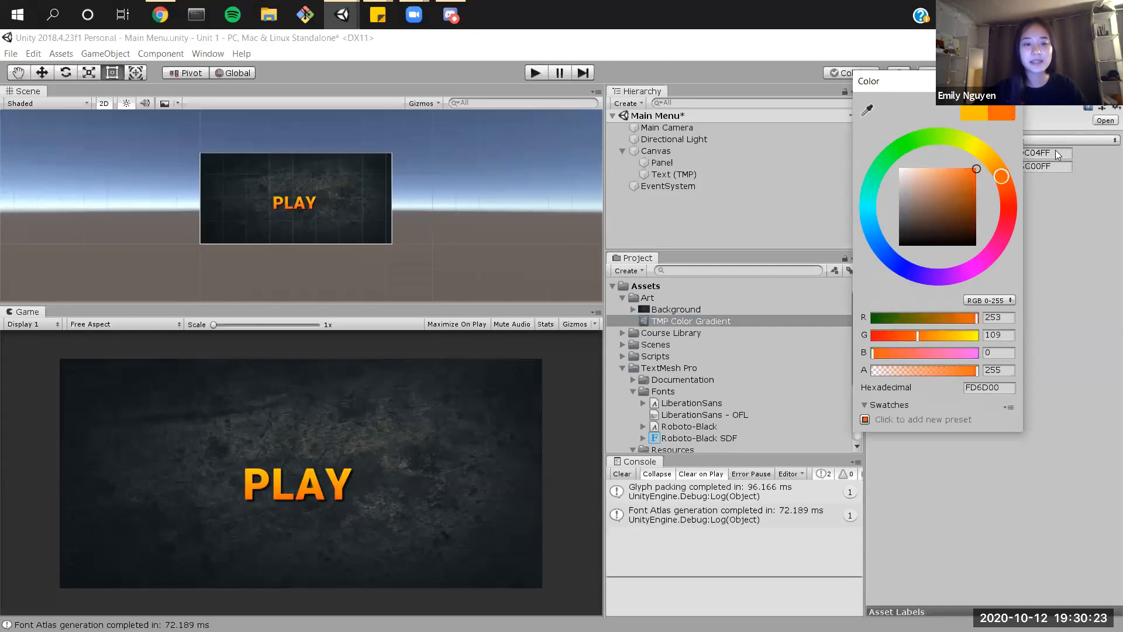
click(1010, 82)
click(969, 168)
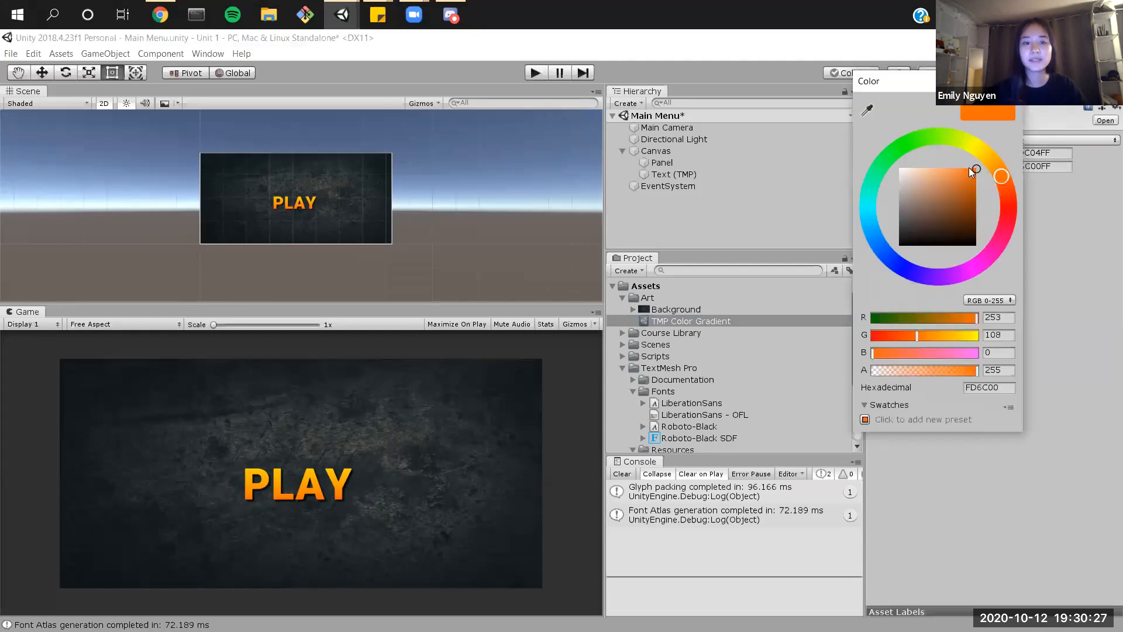
click(1005, 171)
click(1010, 81)
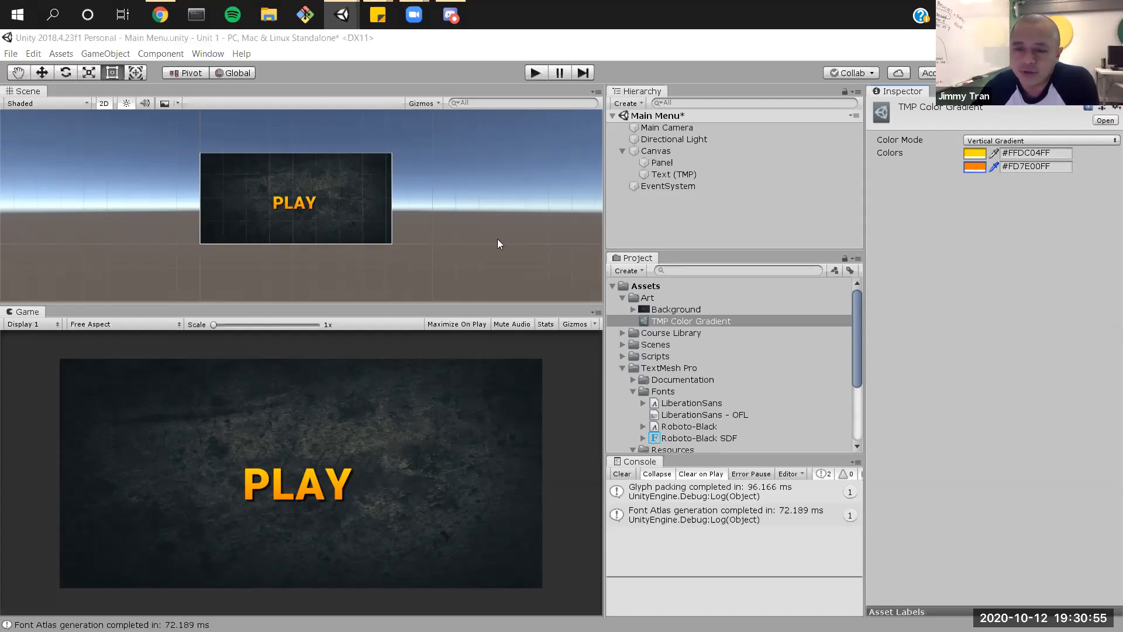
Step: Examine the PLAY text's gradient on the menu canvas up close in the Scene view
scroll(506, 206, up, 3)
middle_drag(506, 206, 557, 215)
scroll(509, 213, up, 1)
scroll(482, 225, up, 1)
middle_drag(467, 228, 487, 231)
scroll(474, 231, up, 1)
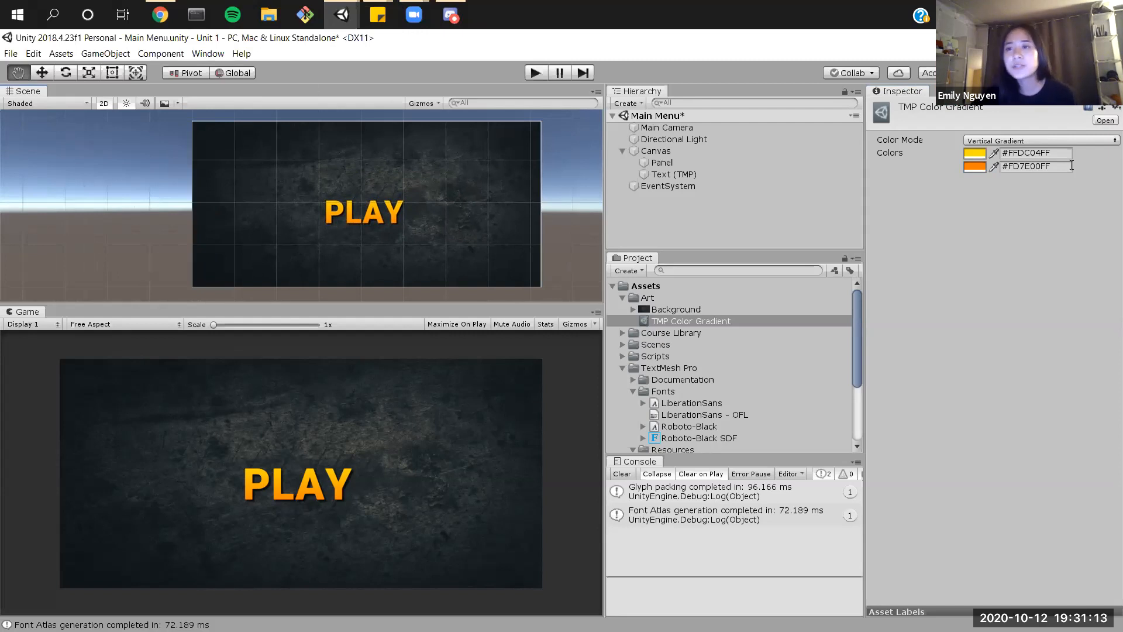
drag(1012, 152, 1016, 150)
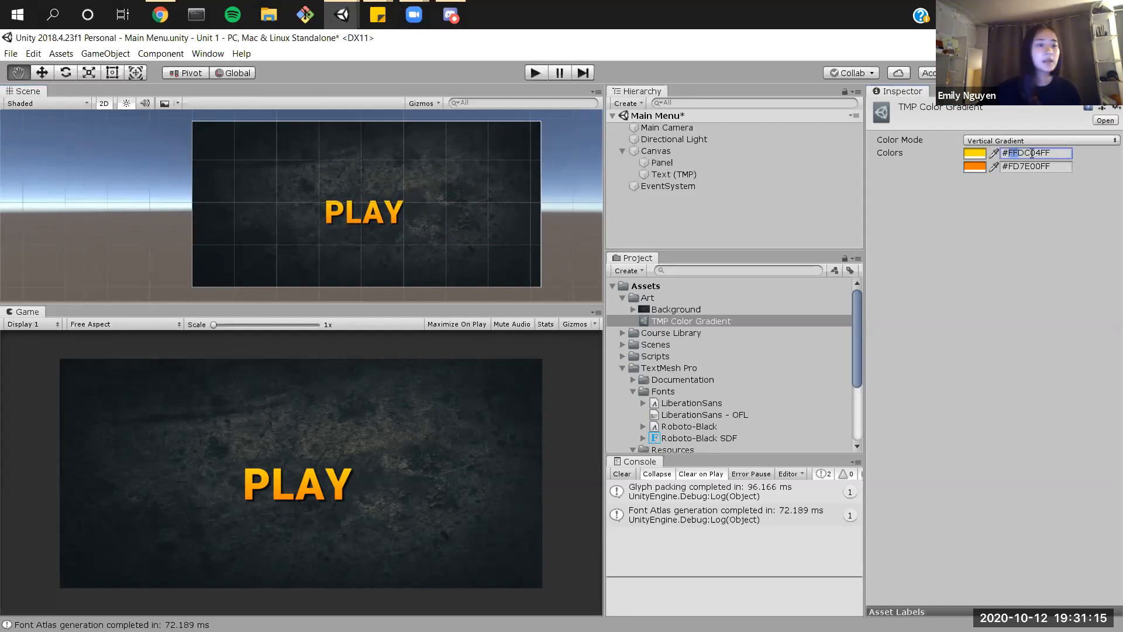
drag(1019, 153, 1028, 150)
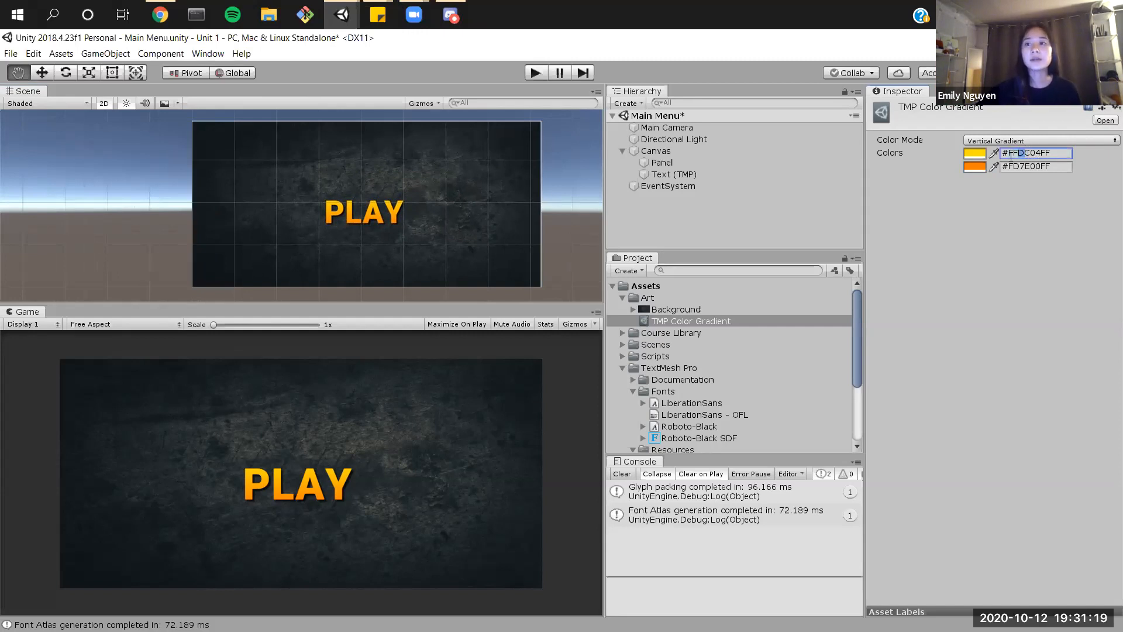
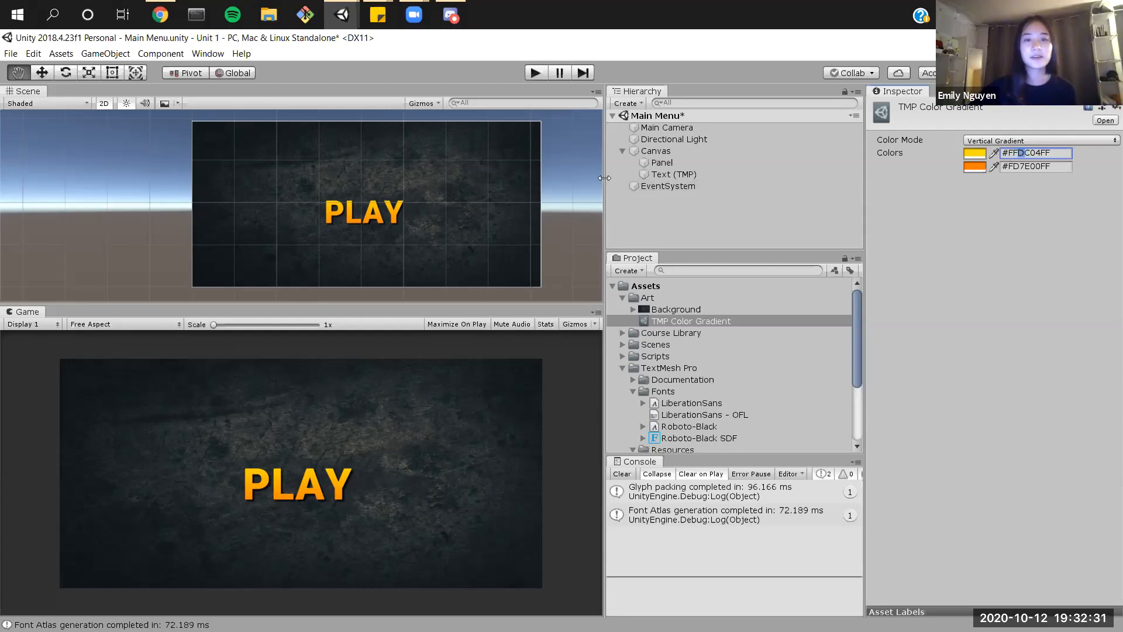
Step: Move the PLAY text straight up toward the canvas's upper edge, to a Pos Y of about 144
click(657, 174)
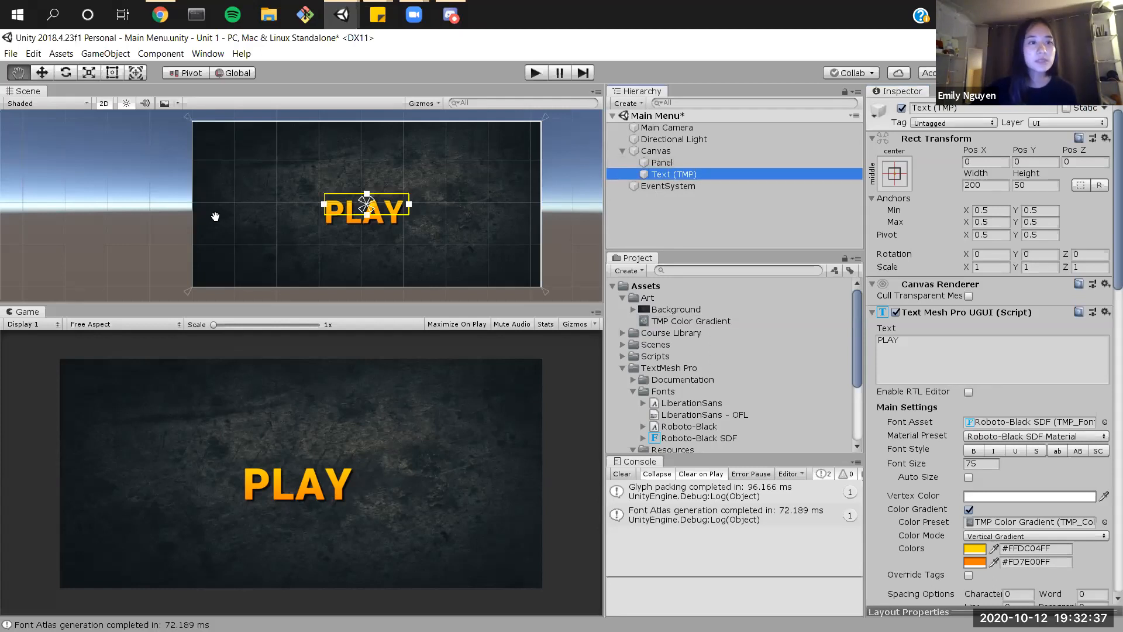
click(42, 73)
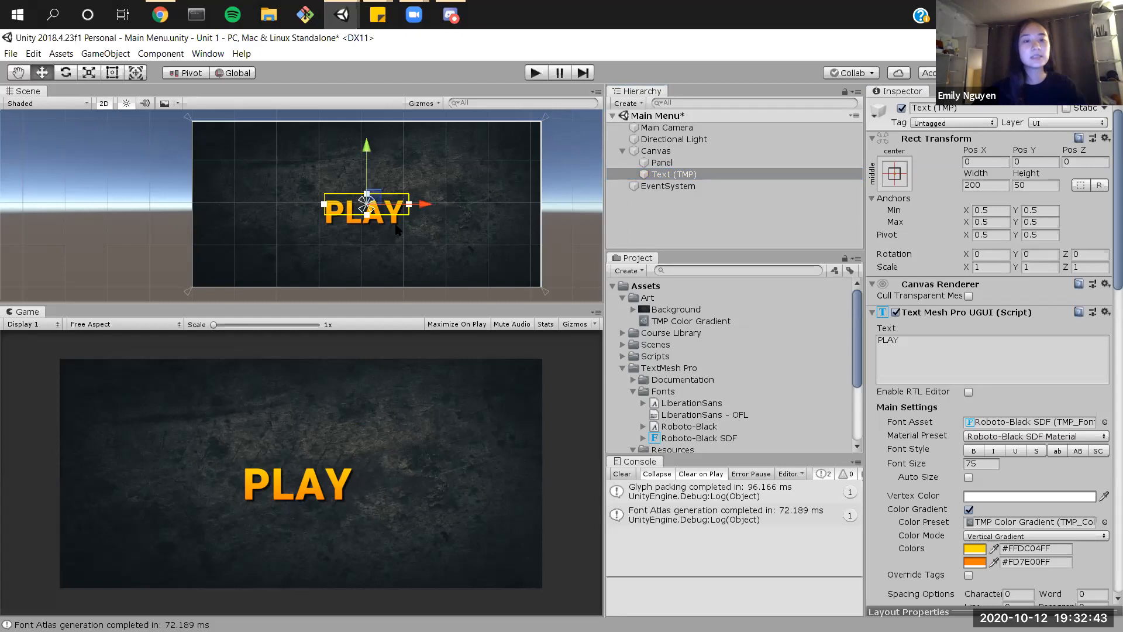
scroll(395, 228, up, 4)
click(18, 72)
drag(132, 173, 75, 181)
scroll(471, 231, down, 3)
drag(521, 212, 493, 202)
click(39, 75)
drag(298, 144, 312, 85)
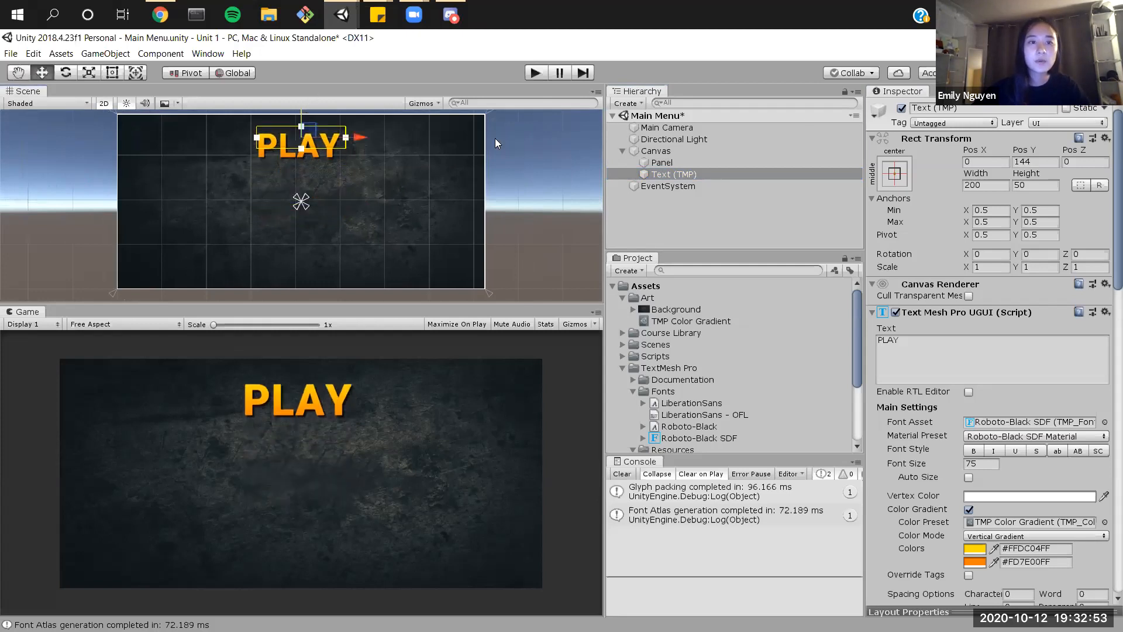
Step: Shift the PLAY text sideways to a Pos X of about 23, and reset its Pos X to 0
drag(360, 137, 375, 134)
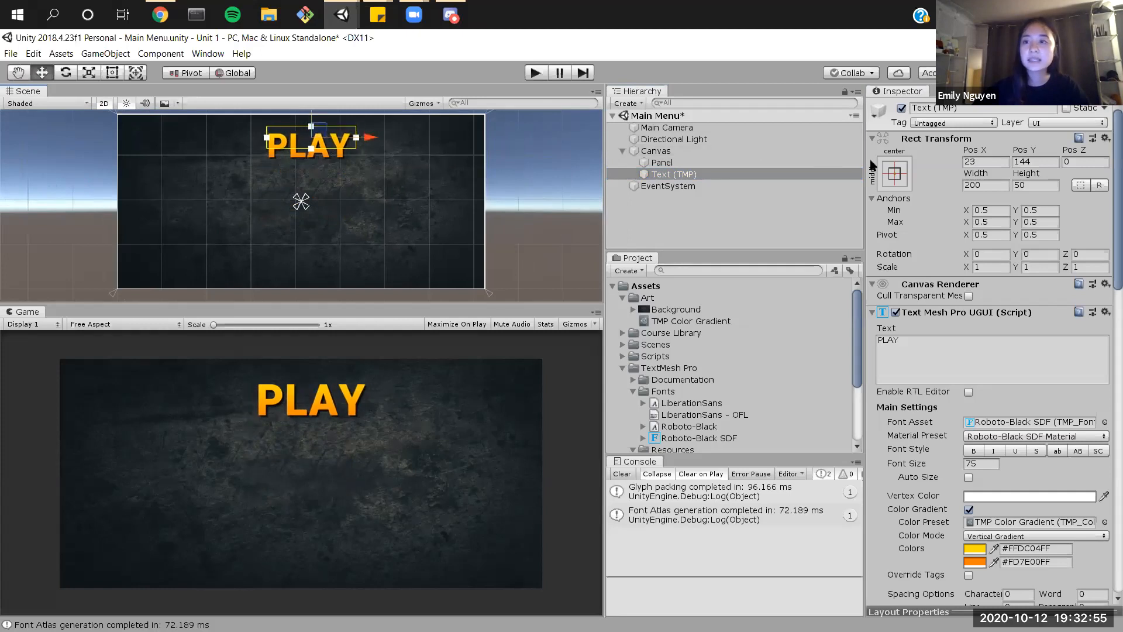
click(1002, 165)
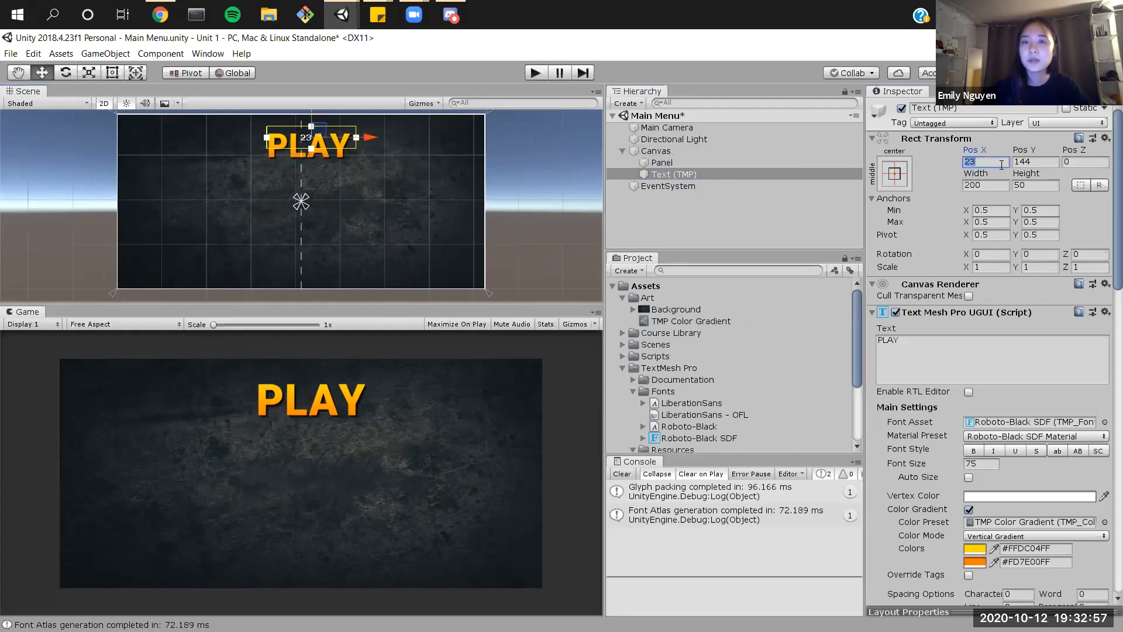
text(0)
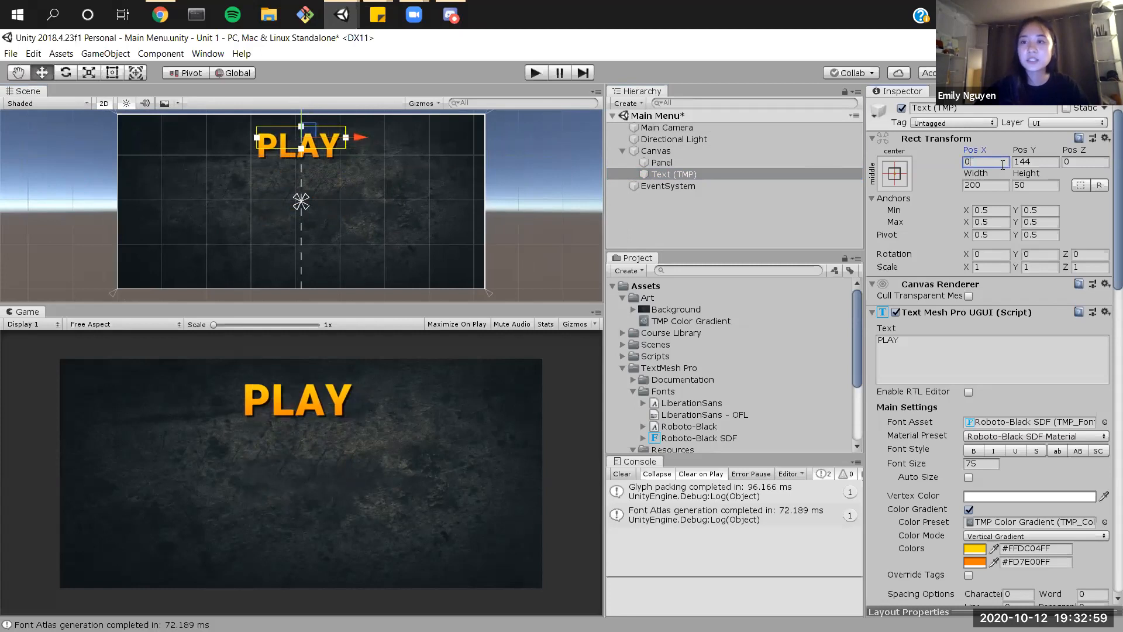
Step: Set the PLAY text's alignment to horizontally centered and vertically middle within its text box
scroll(1107, 212, down, 2)
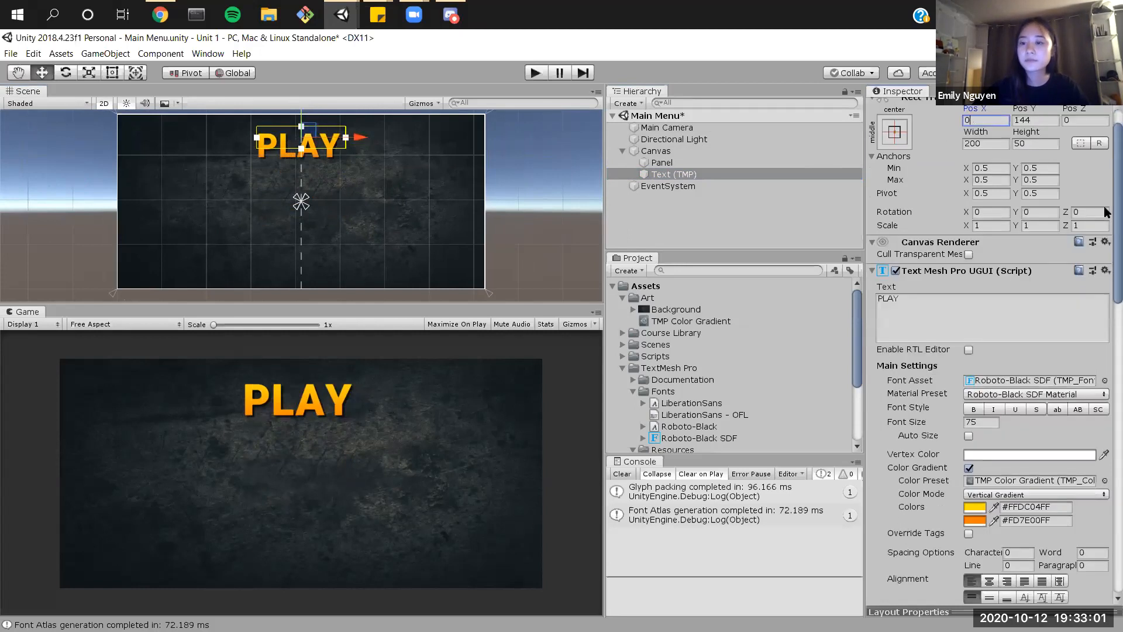
scroll(1105, 234, down, 4)
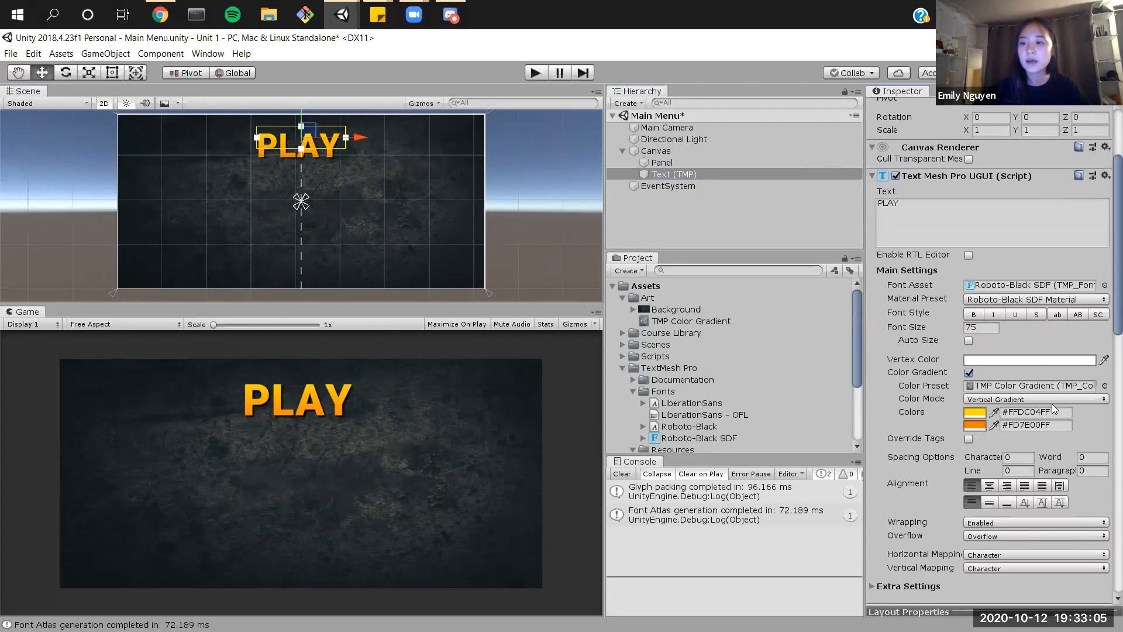
click(991, 491)
click(991, 501)
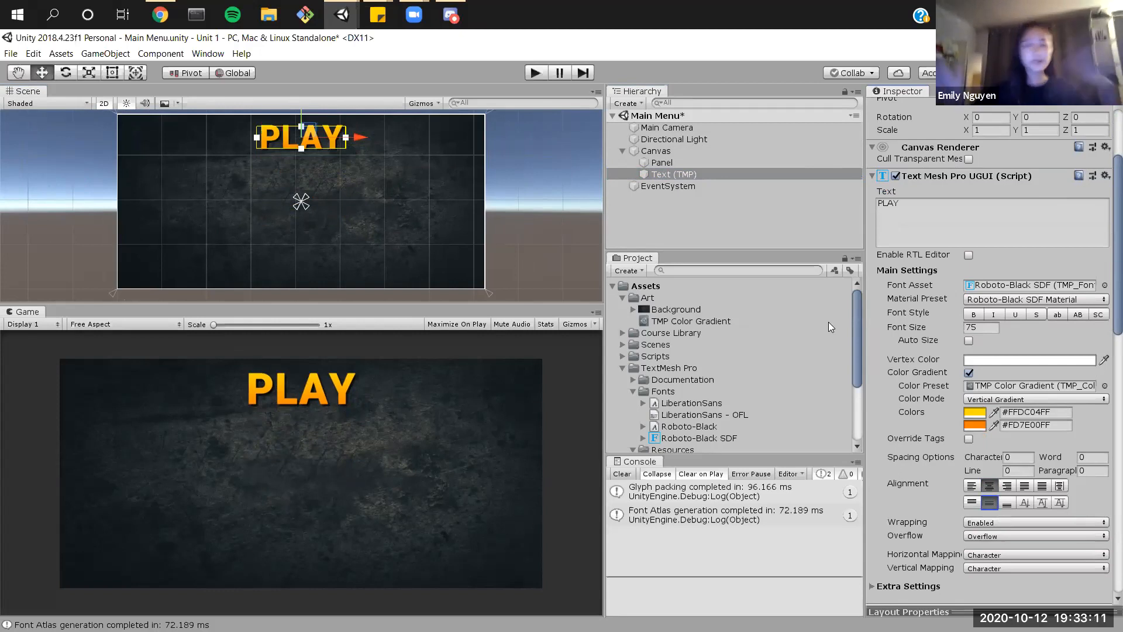
Step: Move the PLAY text back down to the middle of the canvas, at a Pos Y of about -2
scroll(1106, 145, up, 3)
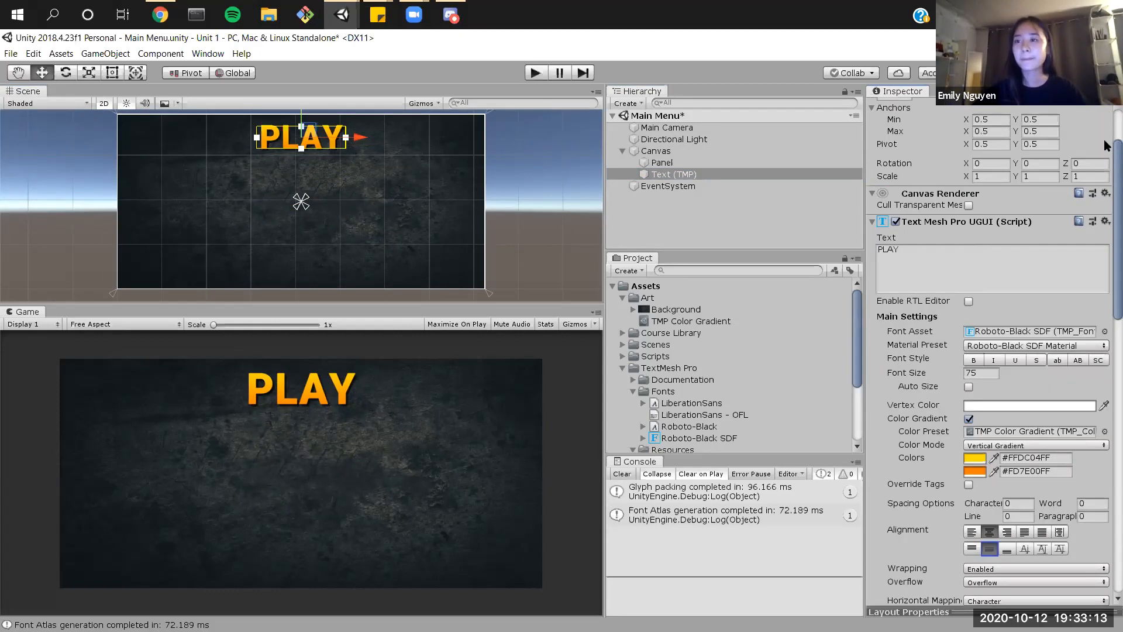
scroll(1106, 145, up, 3)
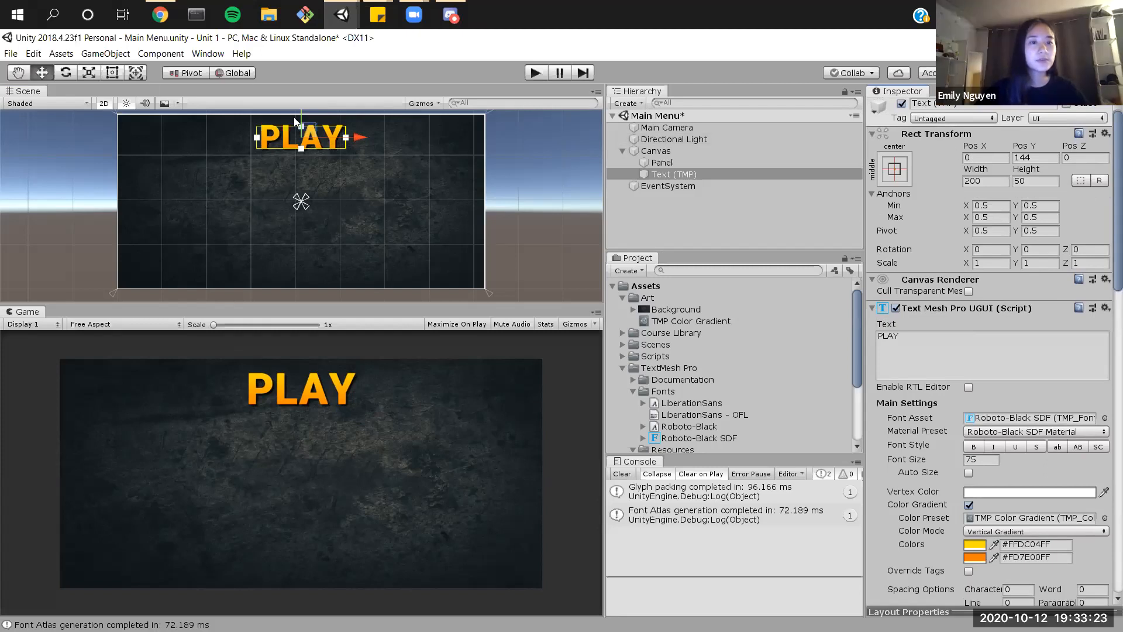
drag(301, 121, 293, 182)
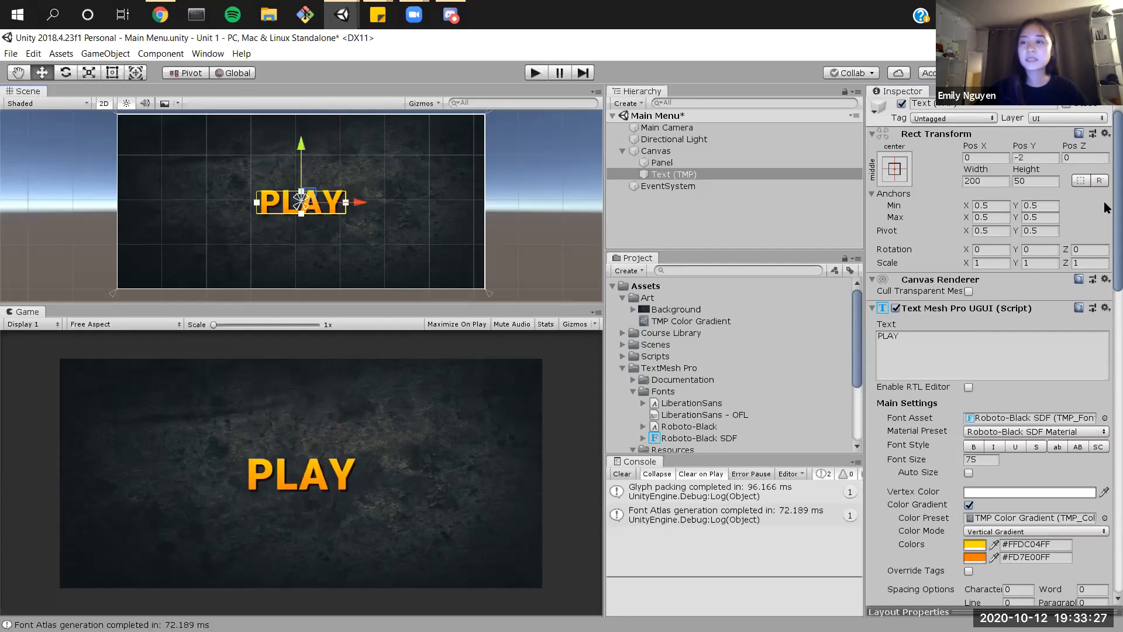
Step: Try left and top alignment on the PLAY text, and restore its center and middle alignment
scroll(886, 228, down, 4)
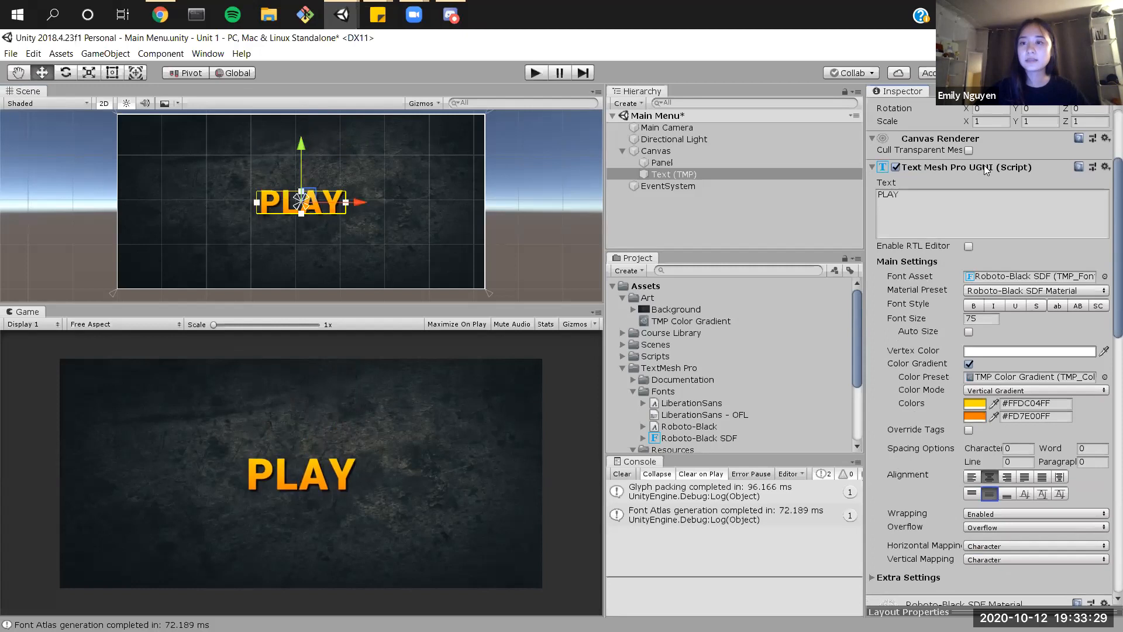
scroll(1104, 229, down, 1)
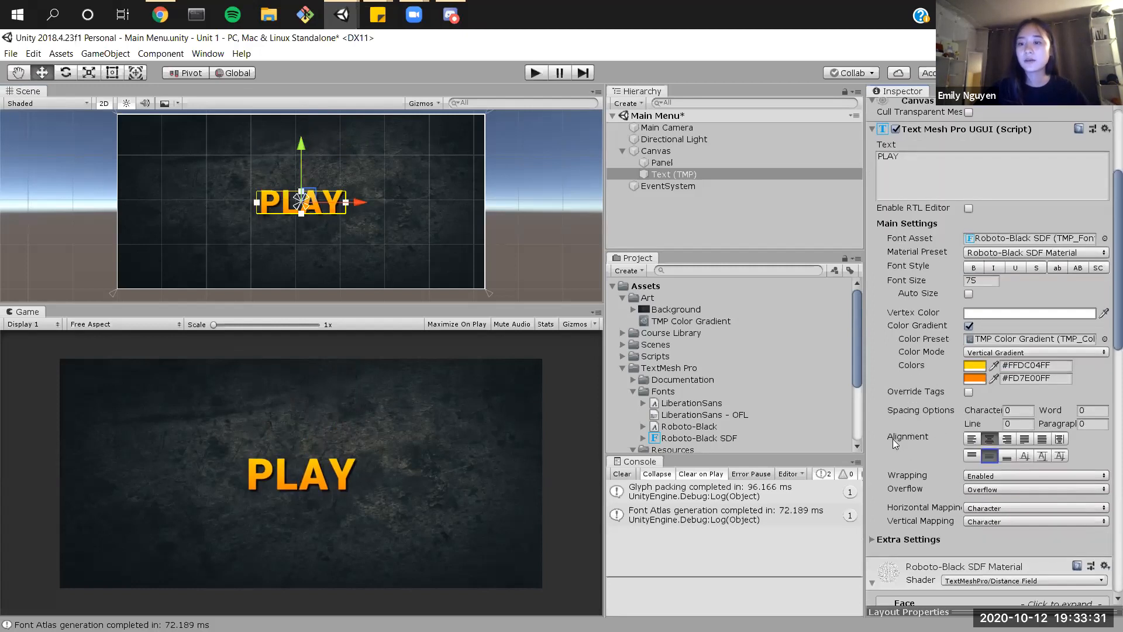
click(994, 437)
click(975, 440)
click(974, 455)
click(990, 440)
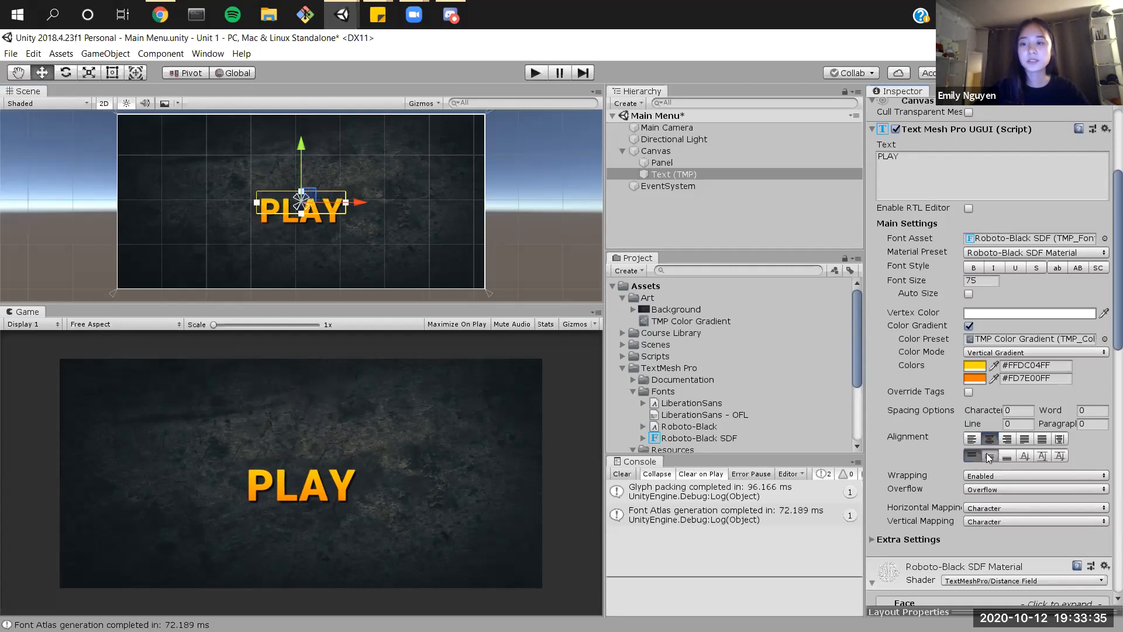
click(990, 456)
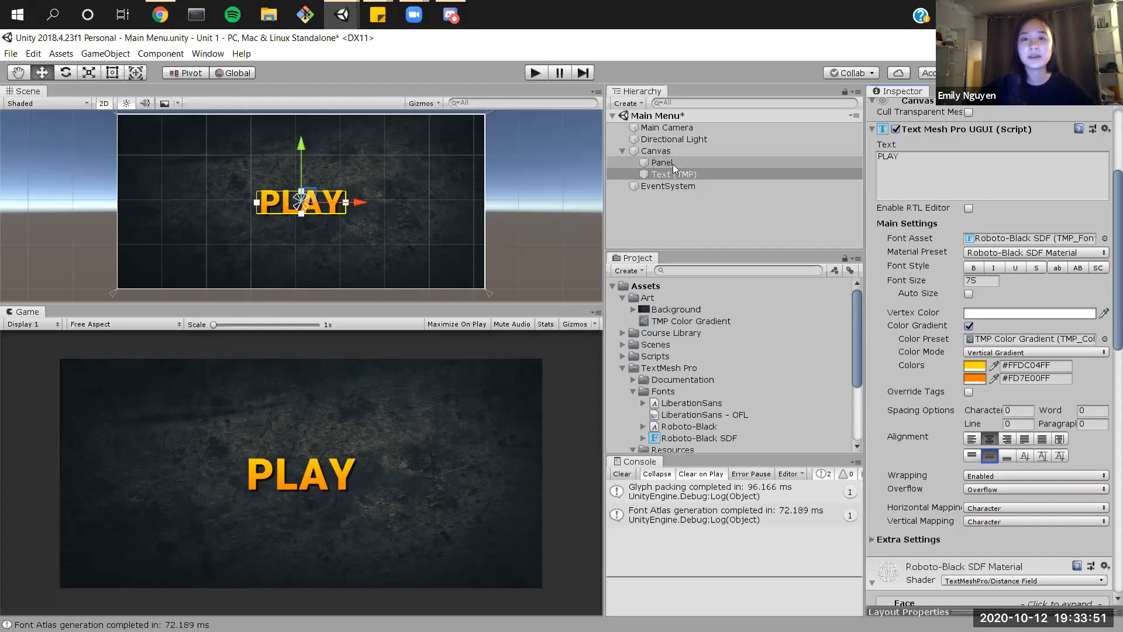
Step: Add a TextMeshPro button as a child of the Canvas
click(680, 149)
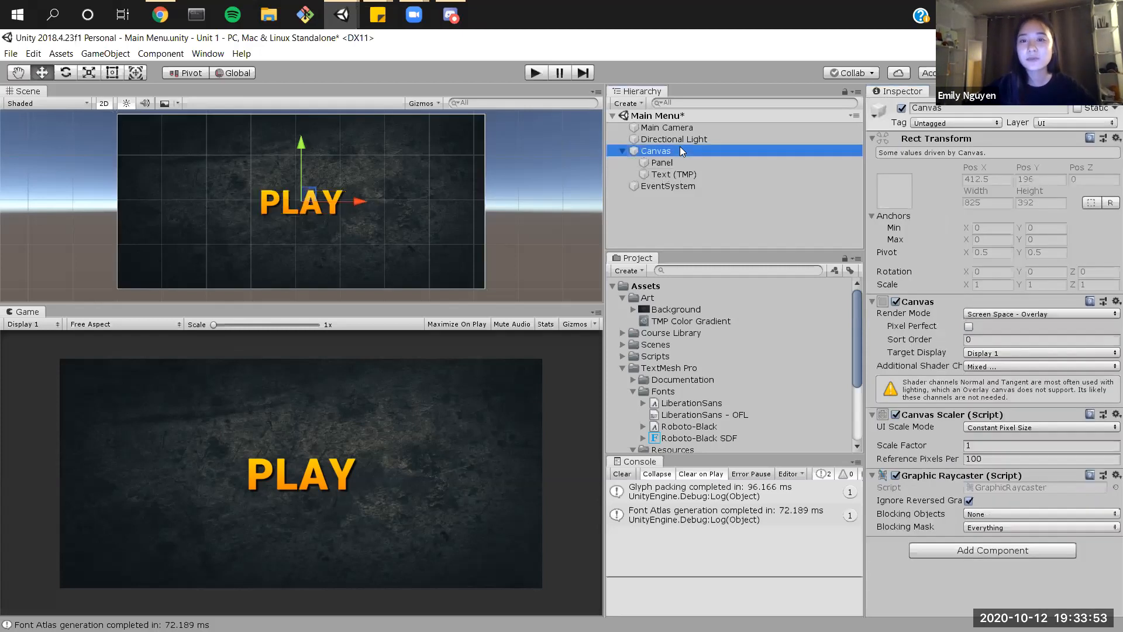
right_click(680, 148)
mouse_move(748, 335)
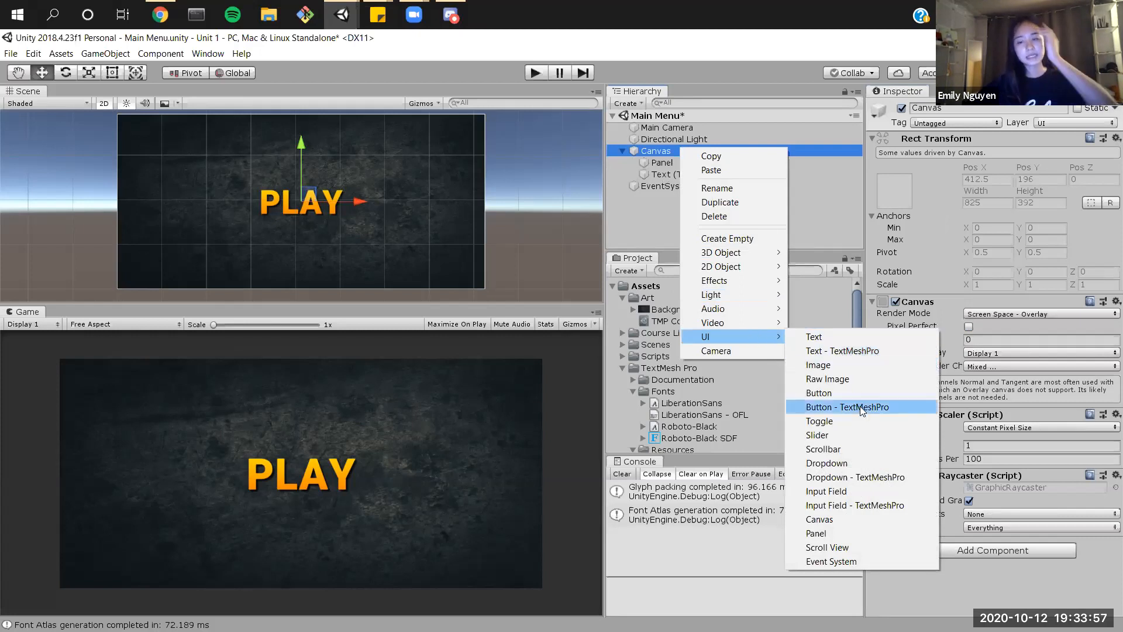
click(893, 407)
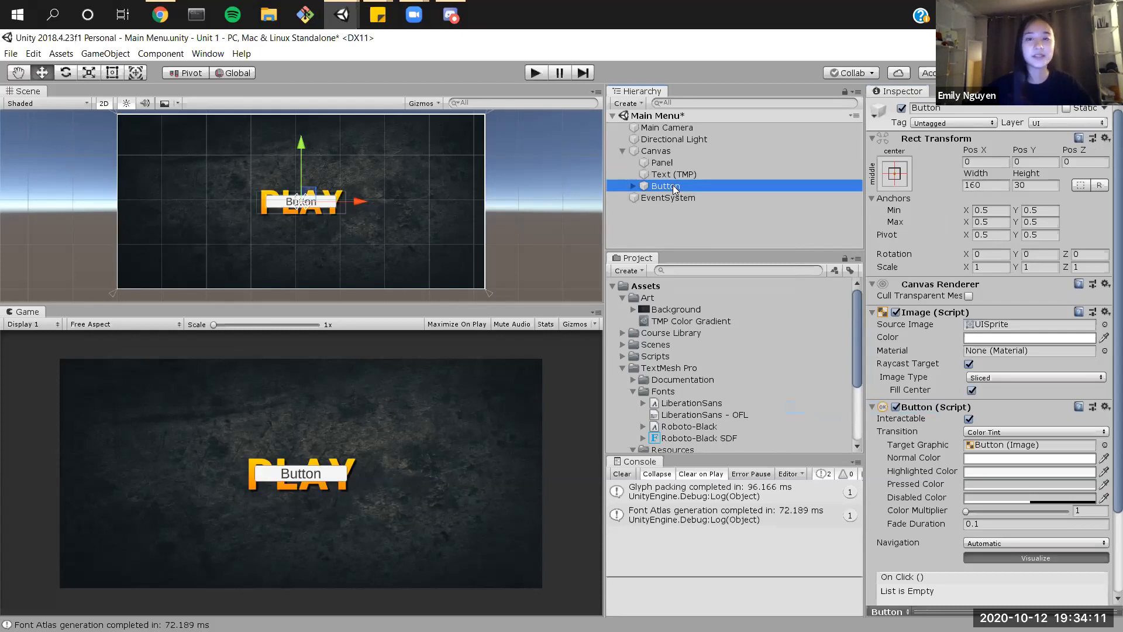
Step: Delete the new Button's default child text and nest the PLAY Text (TMP) object under Button instead
click(633, 186)
click(670, 198)
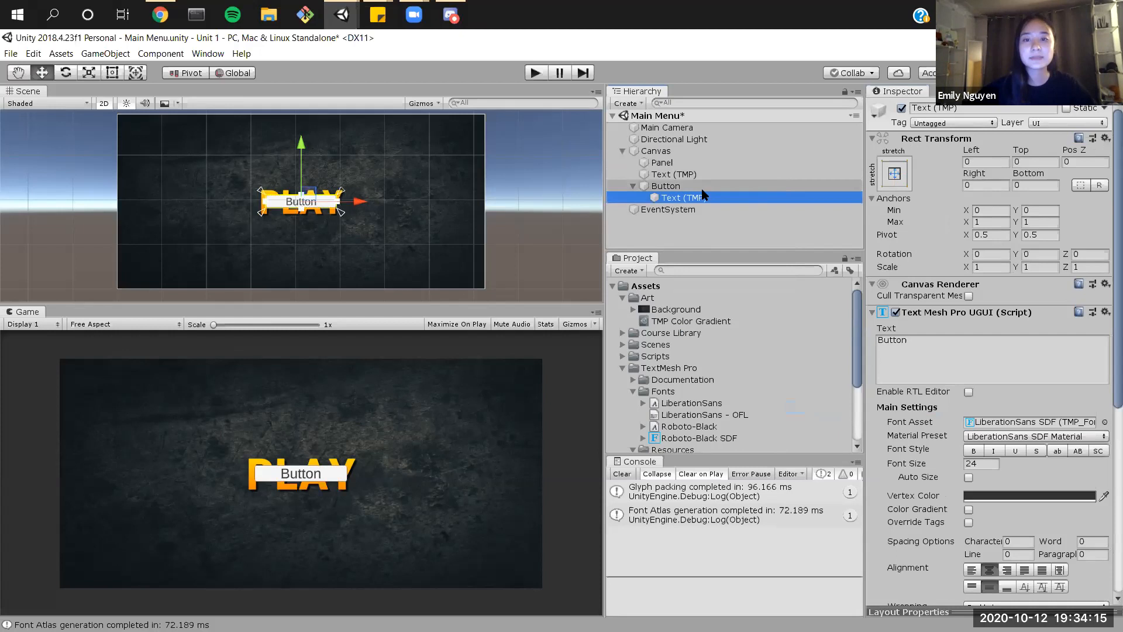
click(673, 186)
click(680, 199)
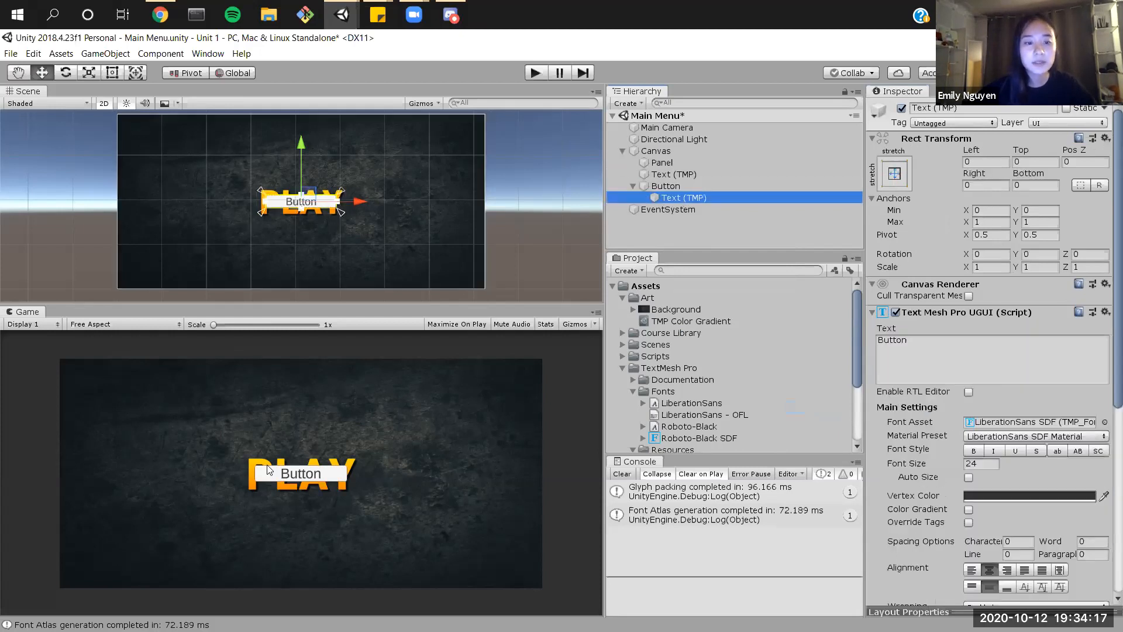
key(Delete)
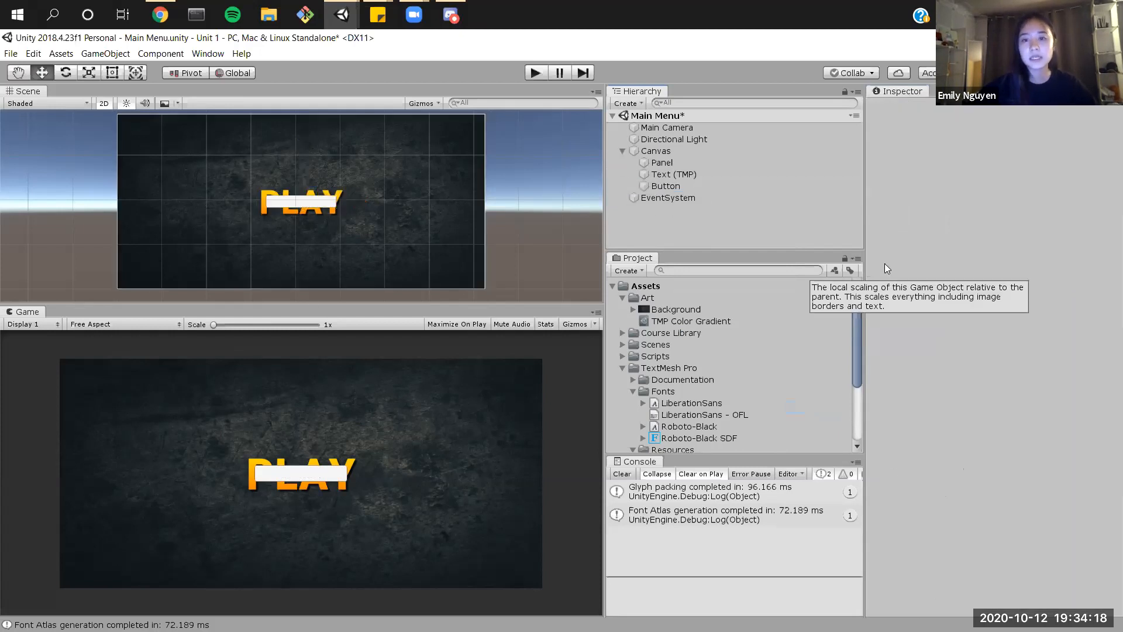
click(711, 173)
drag(681, 175, 681, 186)
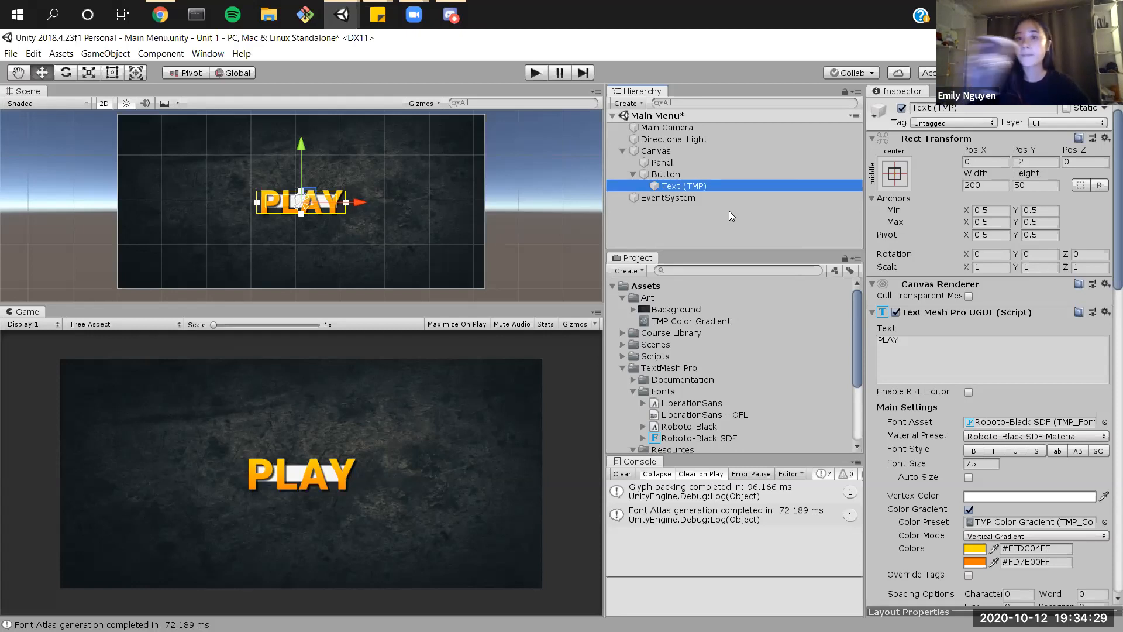
Step: Disable the Image component on the Button so that its white background is hidden
click(670, 175)
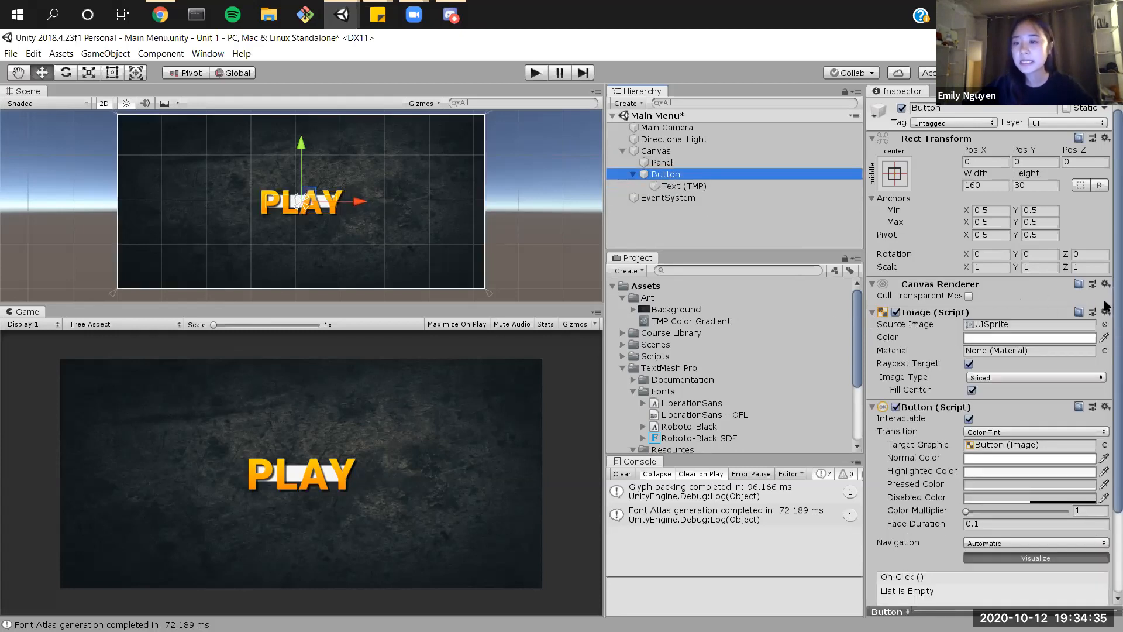
scroll(1106, 304, down, 3)
scroll(1105, 301, up, 3)
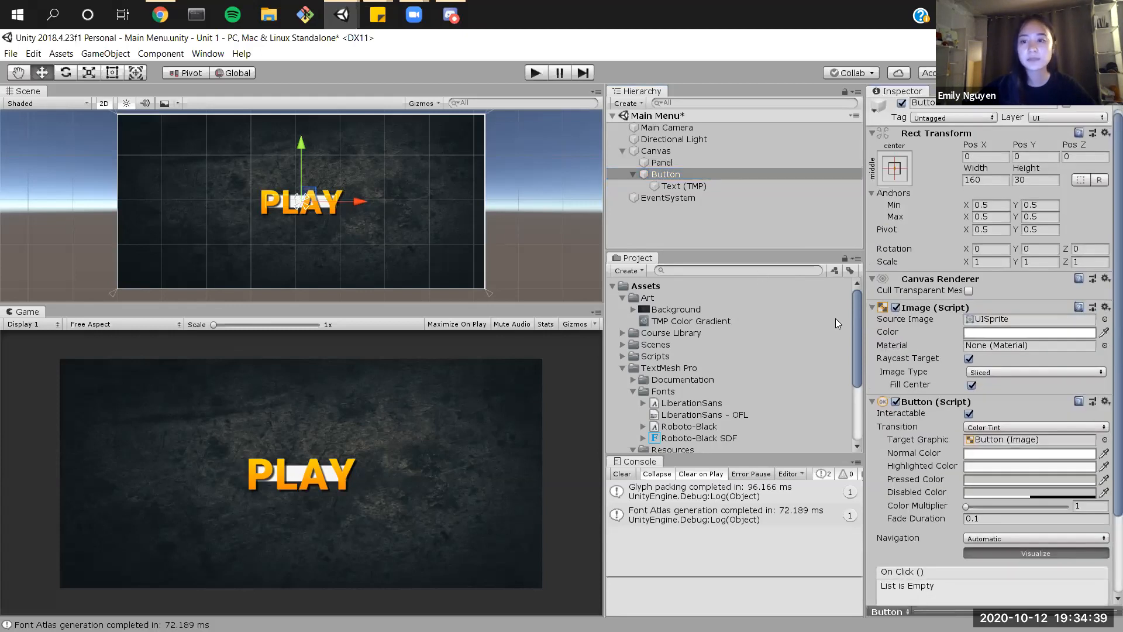
click(895, 307)
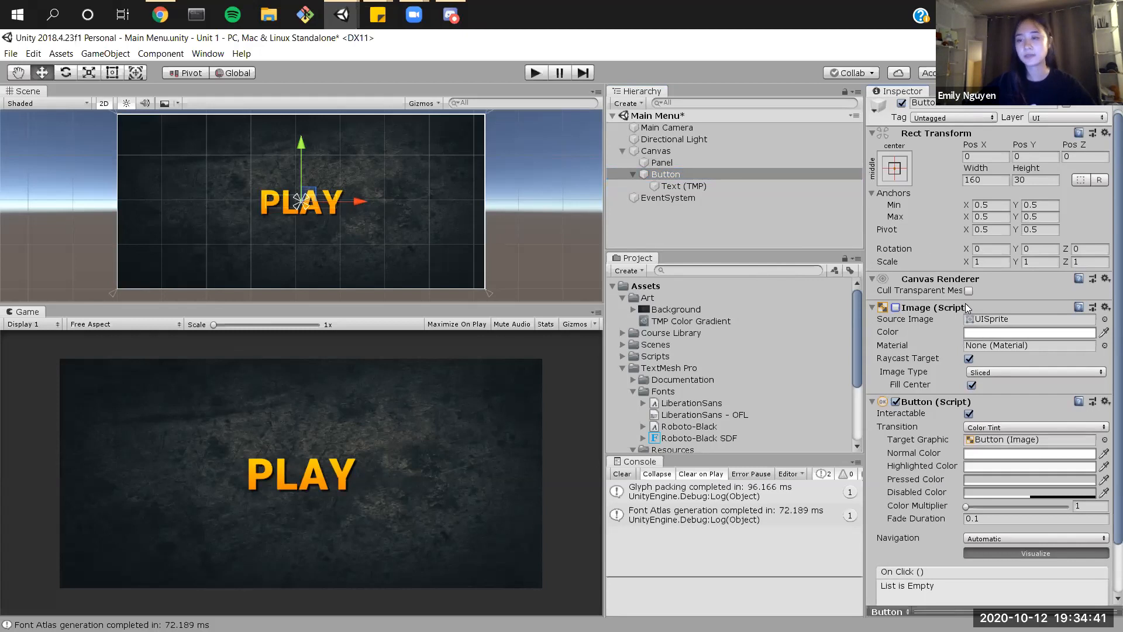
click(896, 307)
click(896, 307)
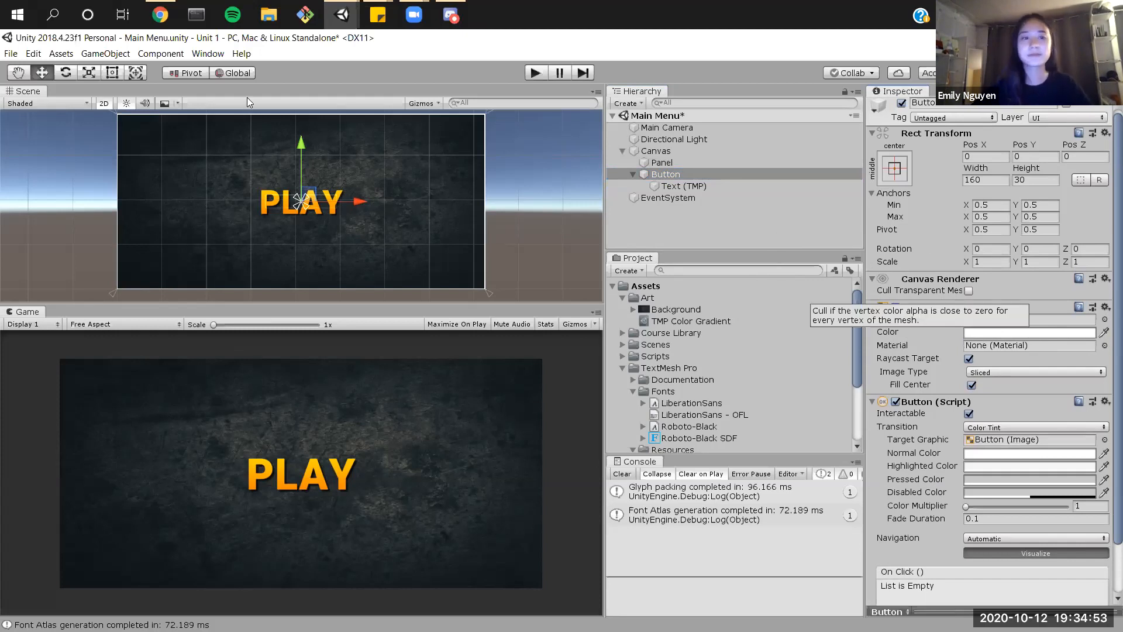
Step: Enlarge the Button's rectangle symmetrically about its center to about 265 by 125, and move it up to a Pos Y of about 121
click(718, 174)
click(112, 73)
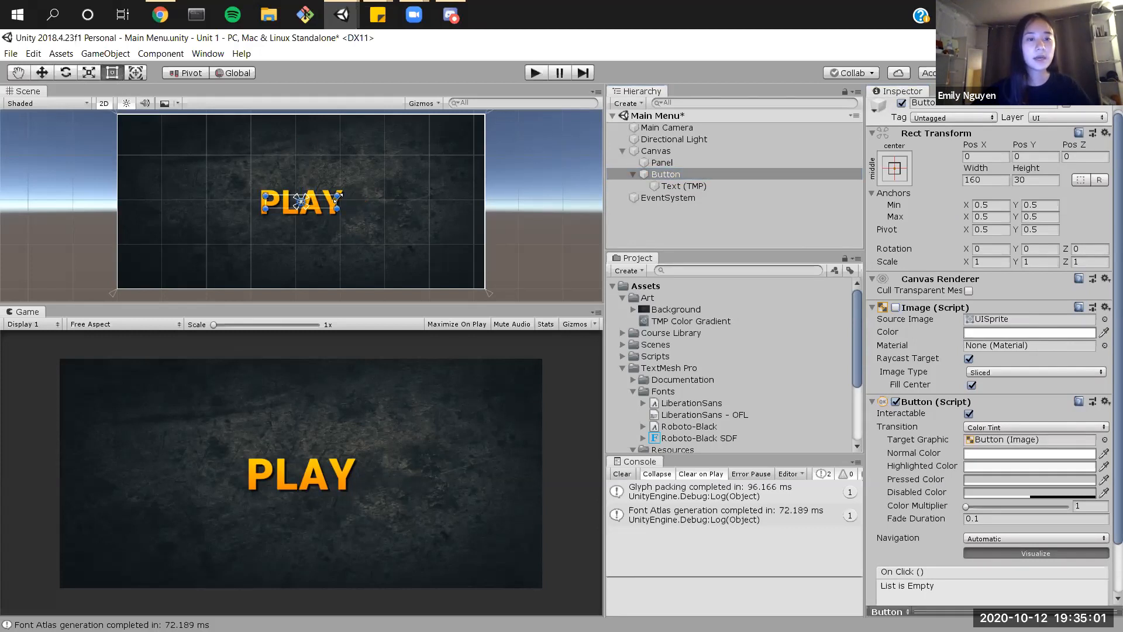
key(alt)
key(alt)
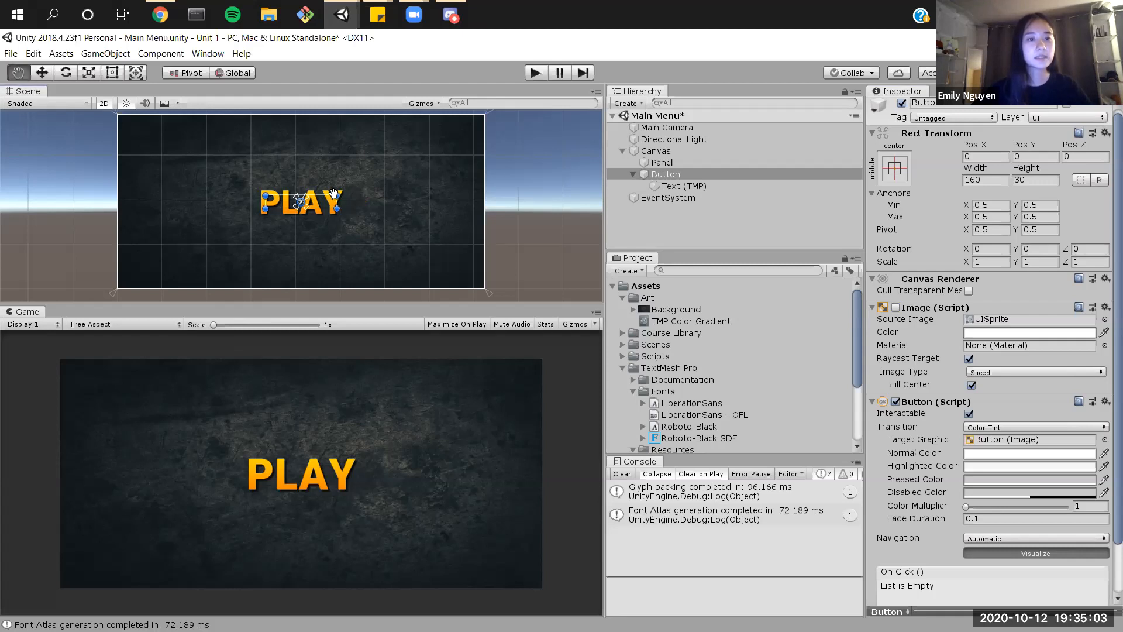
alt+drag(336, 195, 376, 175)
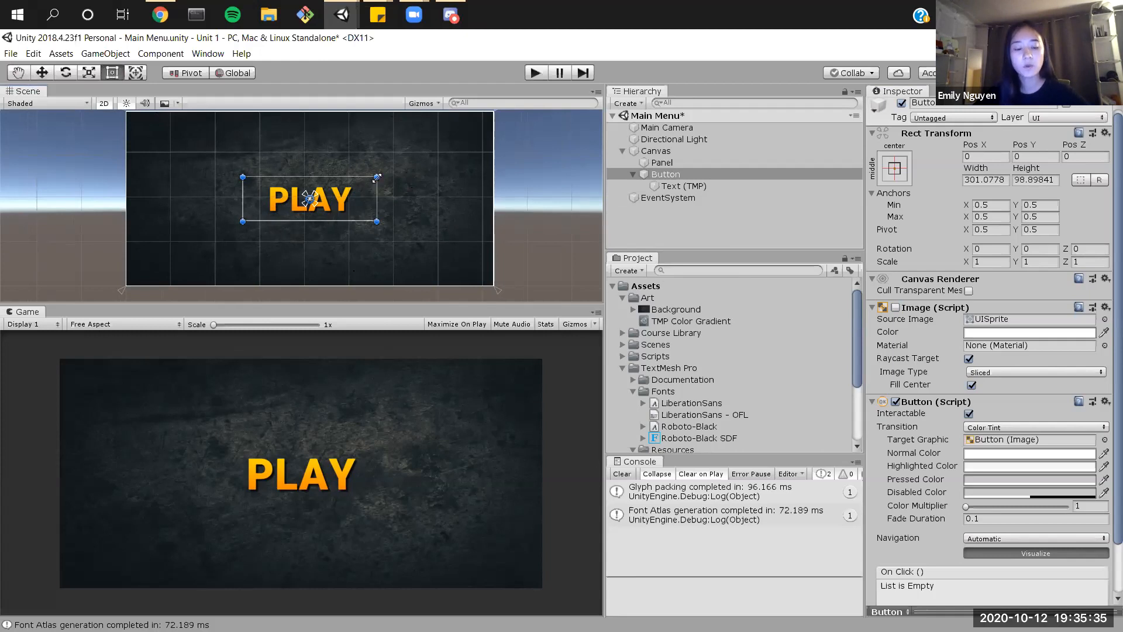
mouse_move(377, 177)
alt+mouse_down()
mouse_move(409, 161)
mouse_move(369, 172)
alt+mouse_up()
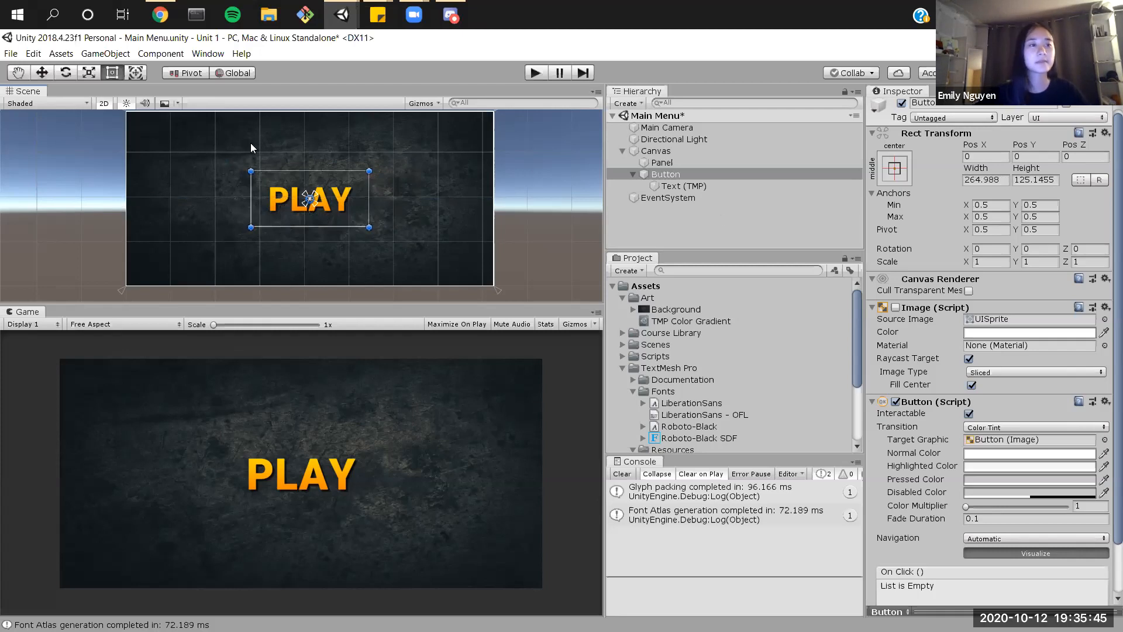
key(w)
drag(310, 151, 309, 97)
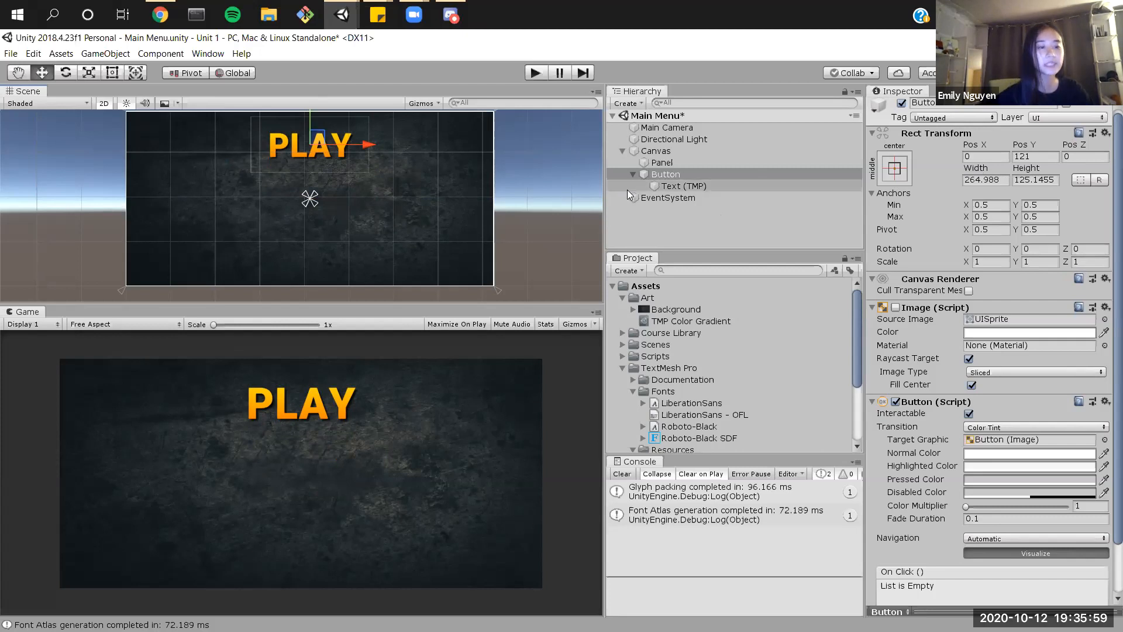
Step: Set the Button's Pos X to 0
click(983, 157)
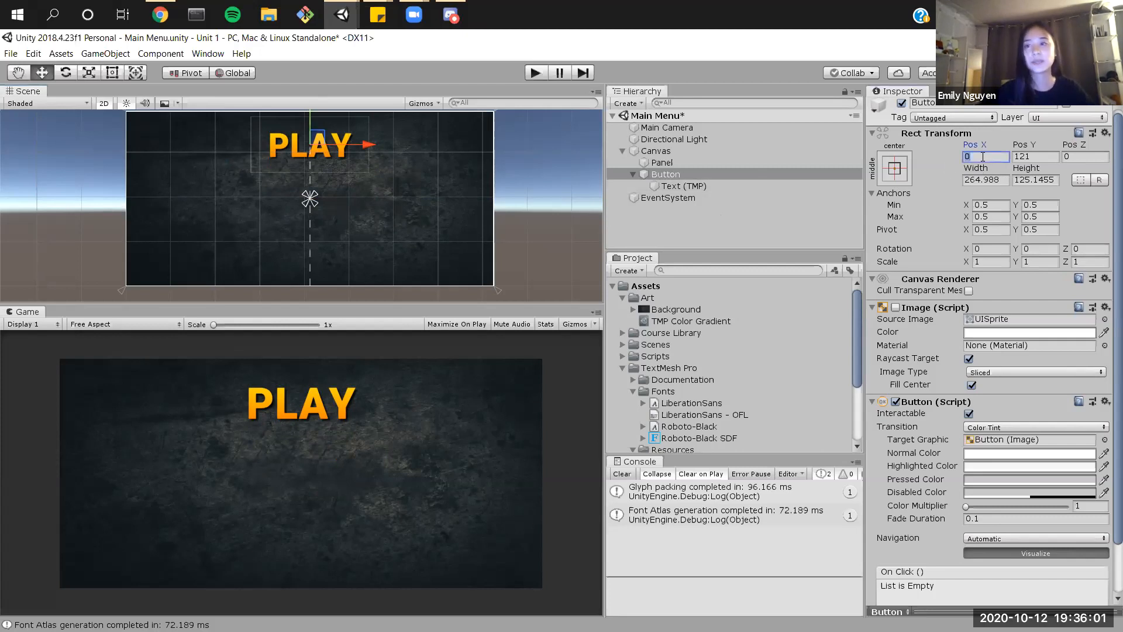
text(0)
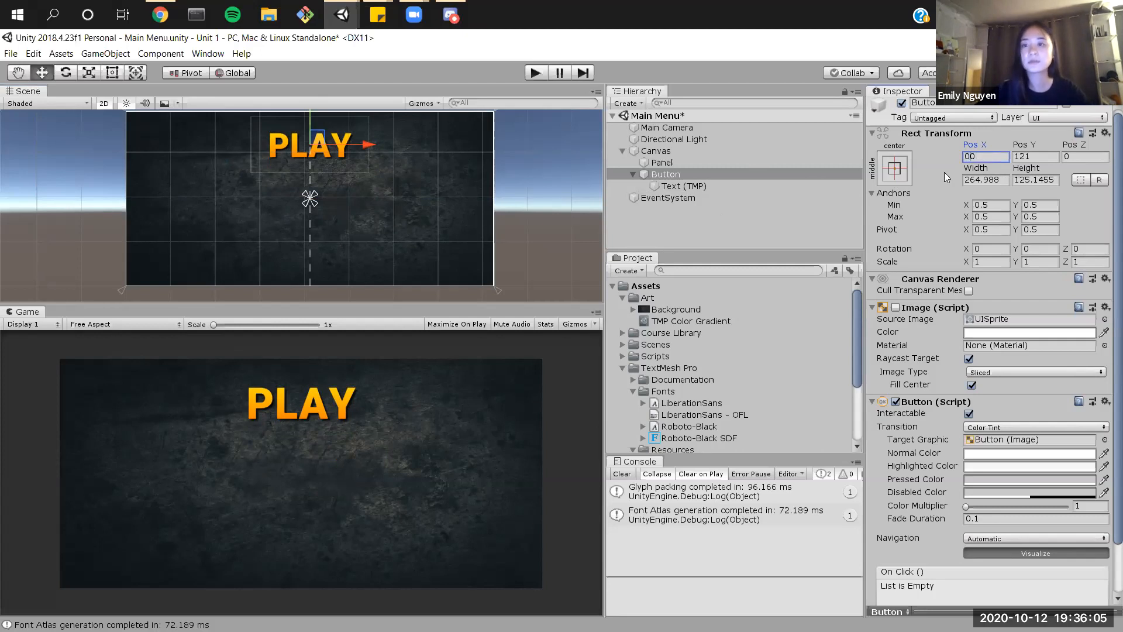
Step: Apply the middle-center anchor preset to the Button's Text (TMP), setting its pivot and position as well
click(697, 189)
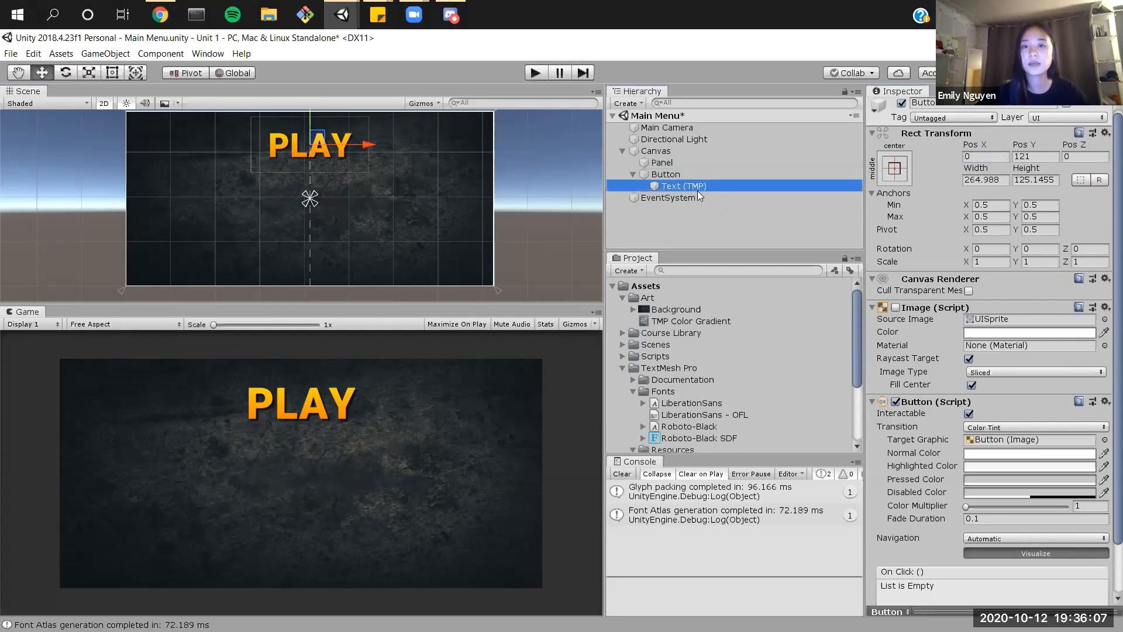
scroll(1104, 263, down, 2)
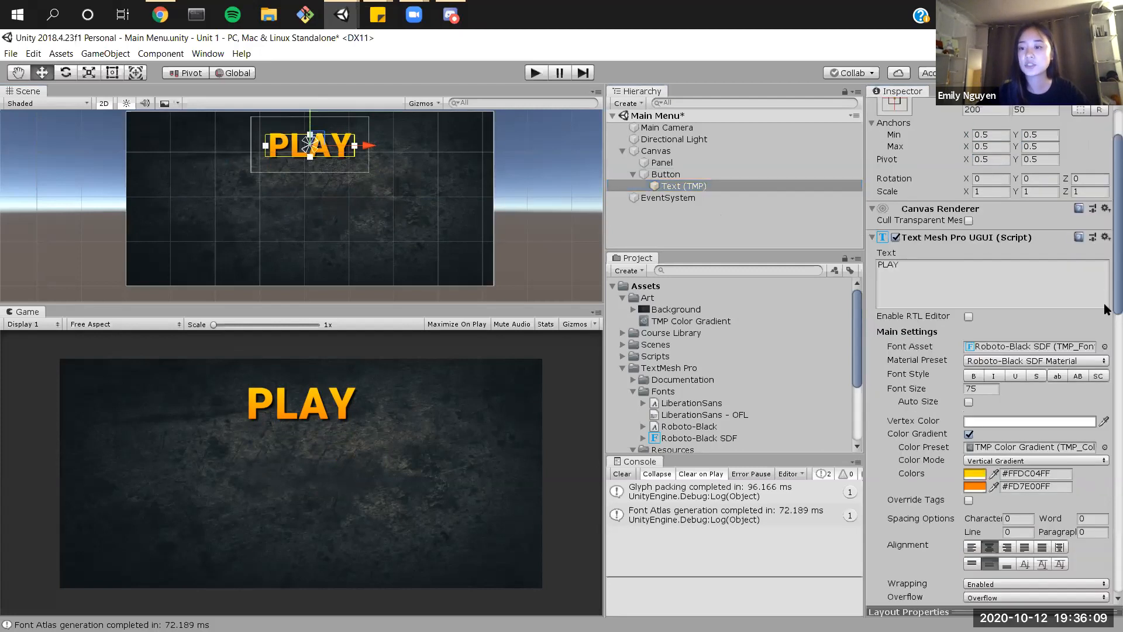
scroll(1105, 303, down, 6)
scroll(1106, 193, up, 8)
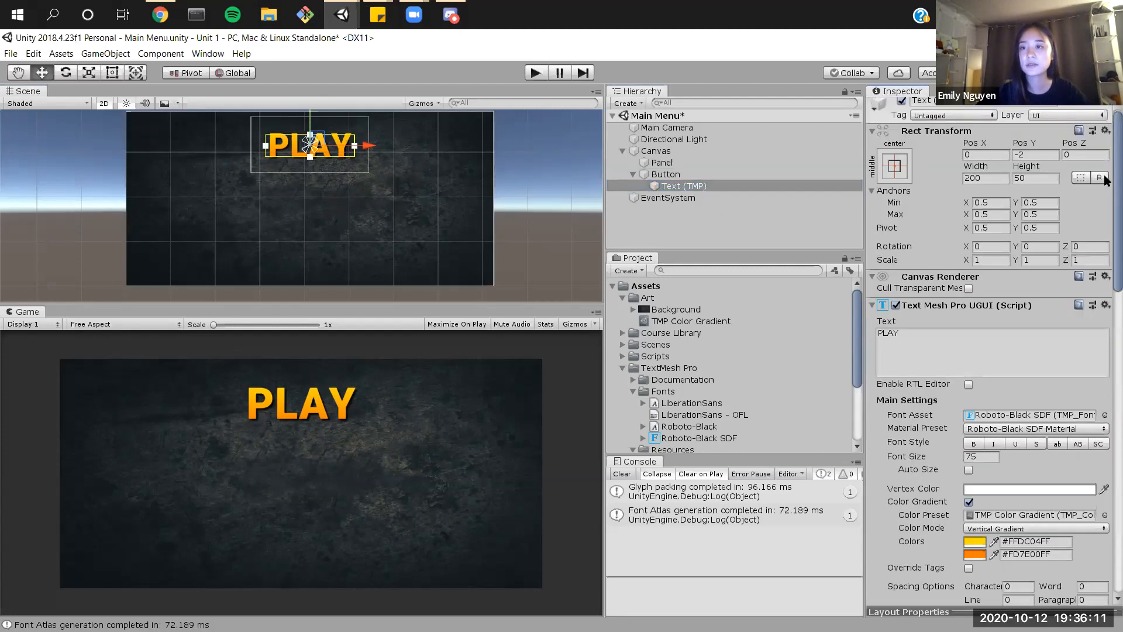
click(899, 167)
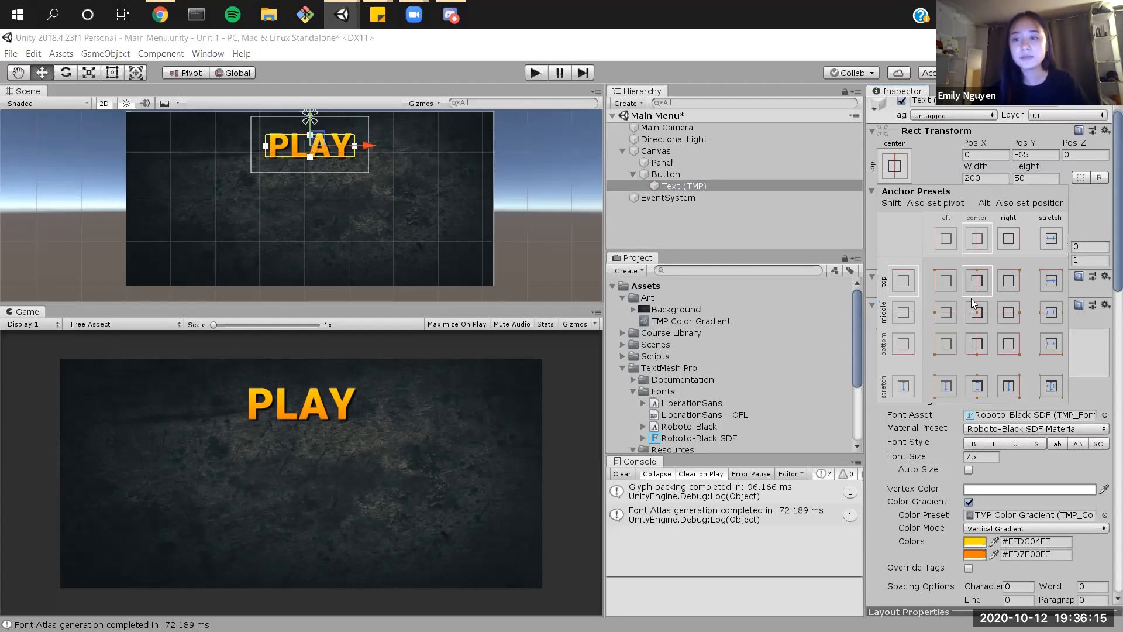
key(shift+alt)
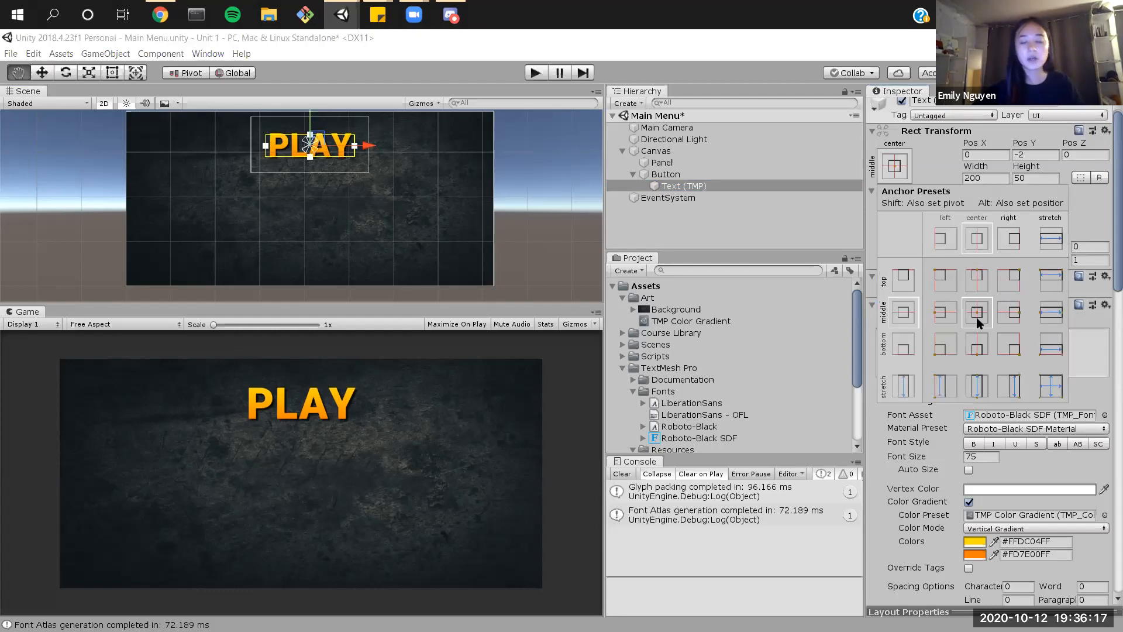
alt+shift+click(978, 321)
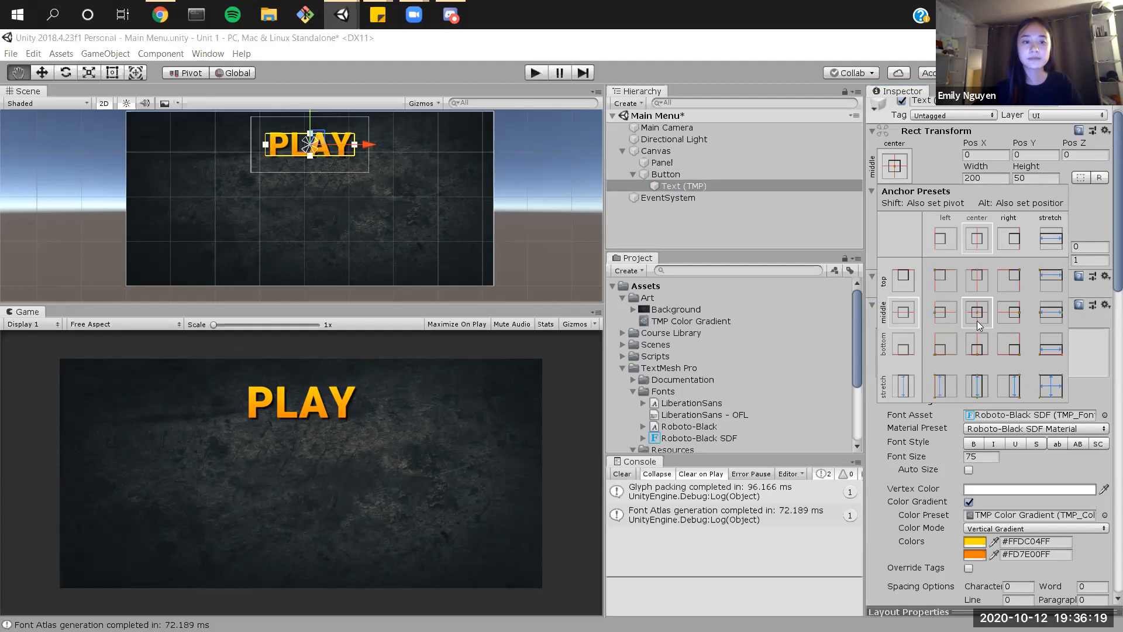
click(1105, 263)
click(894, 166)
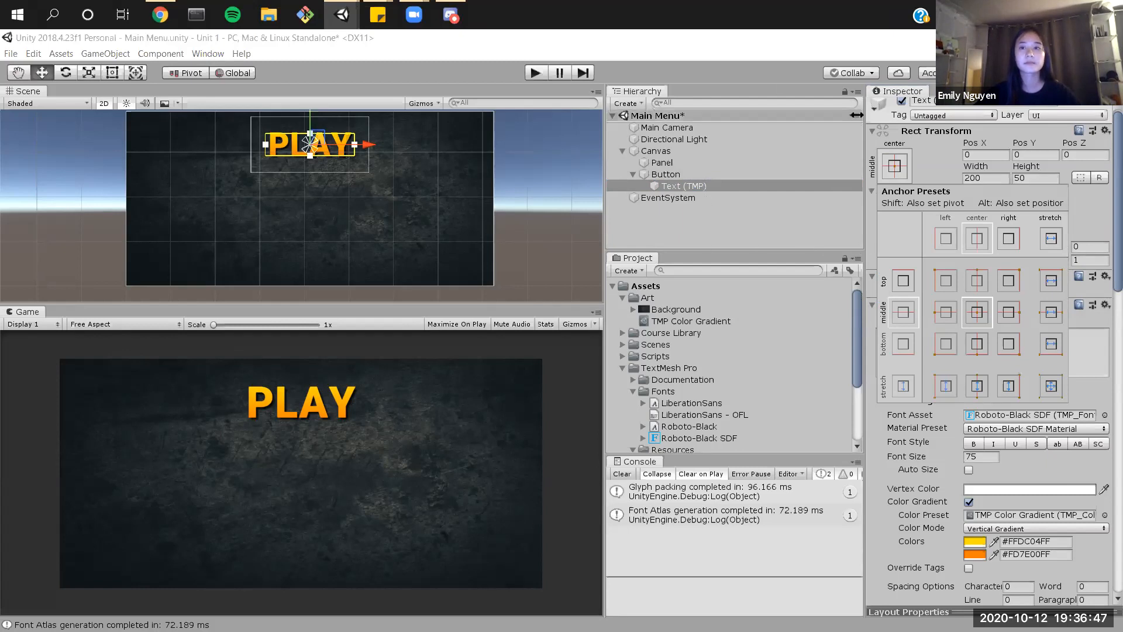
Step: Apply the top-center anchor preset to the Button, setting its pivot and position as well
click(728, 175)
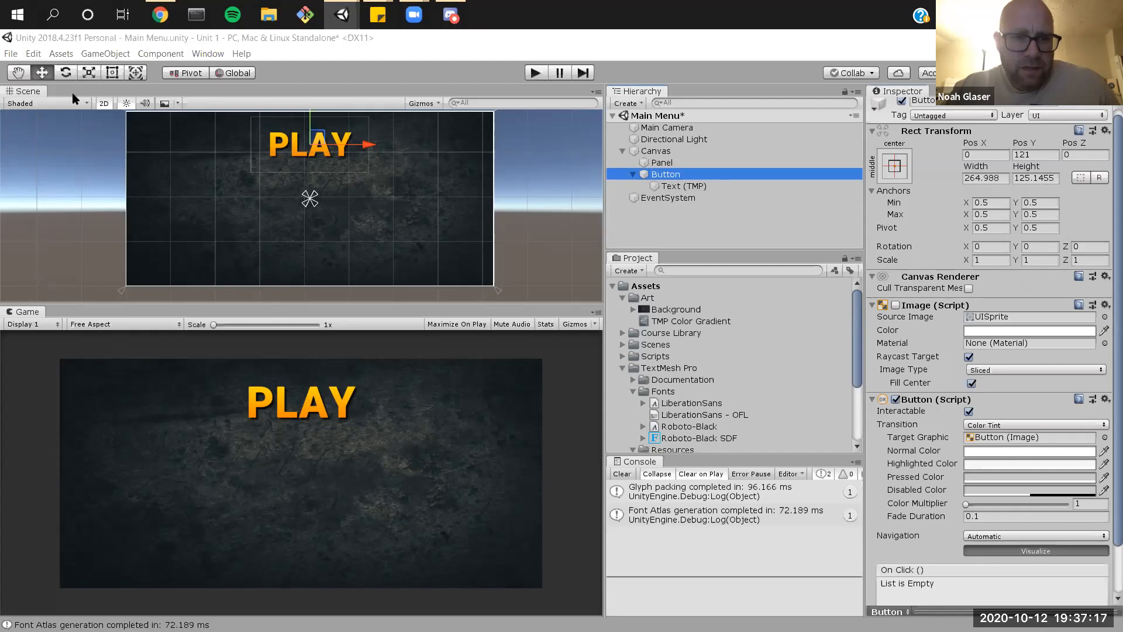
click(1048, 156)
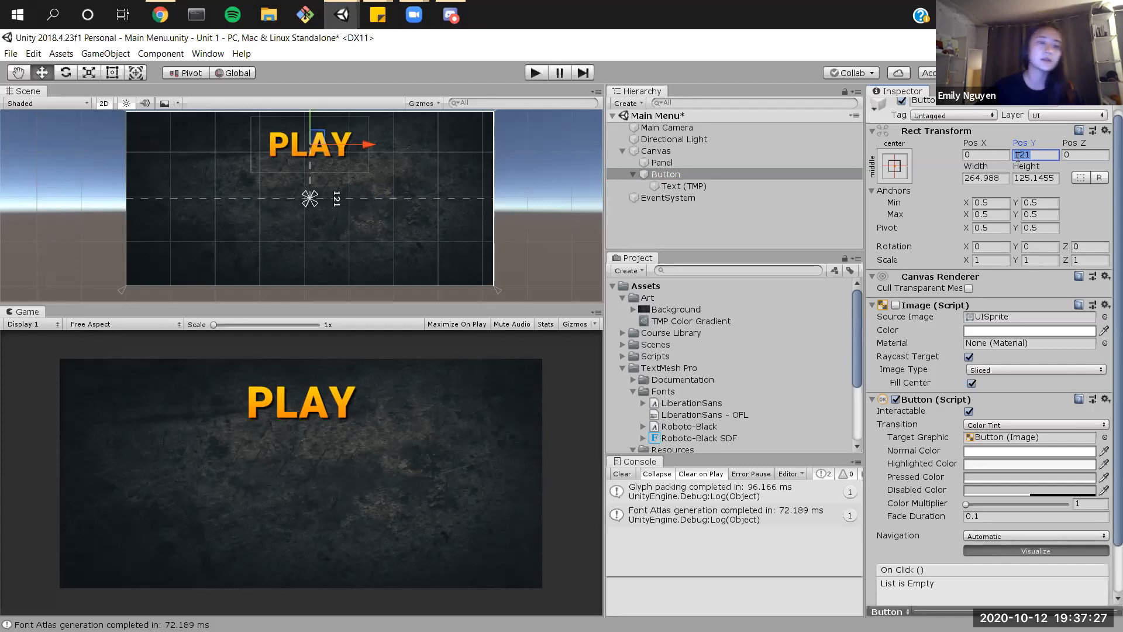
click(753, 178)
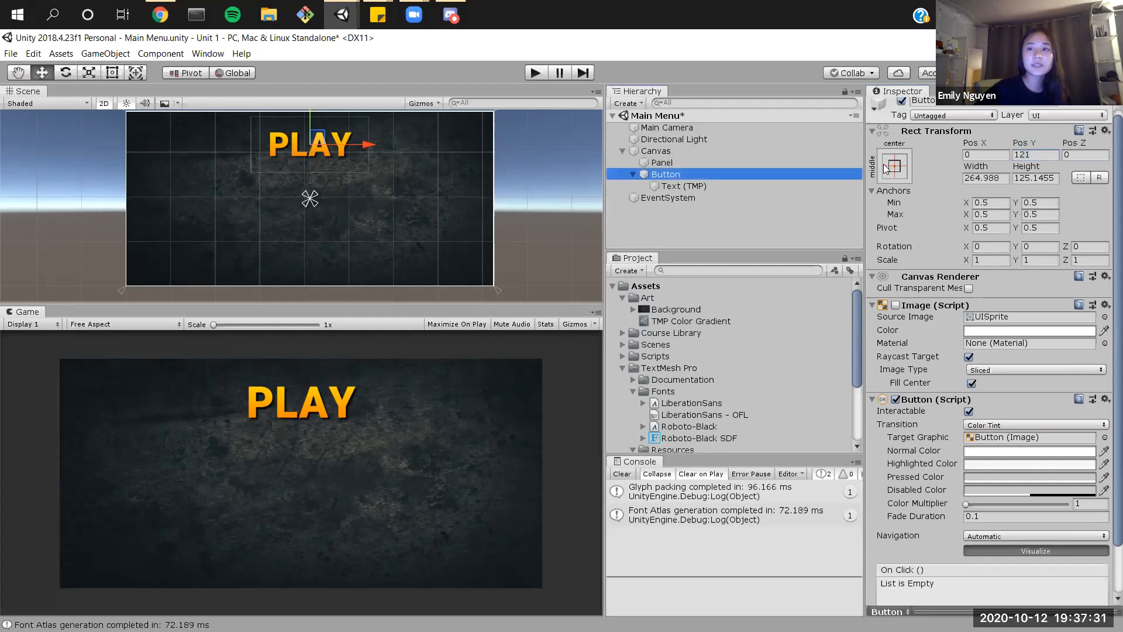
click(890, 168)
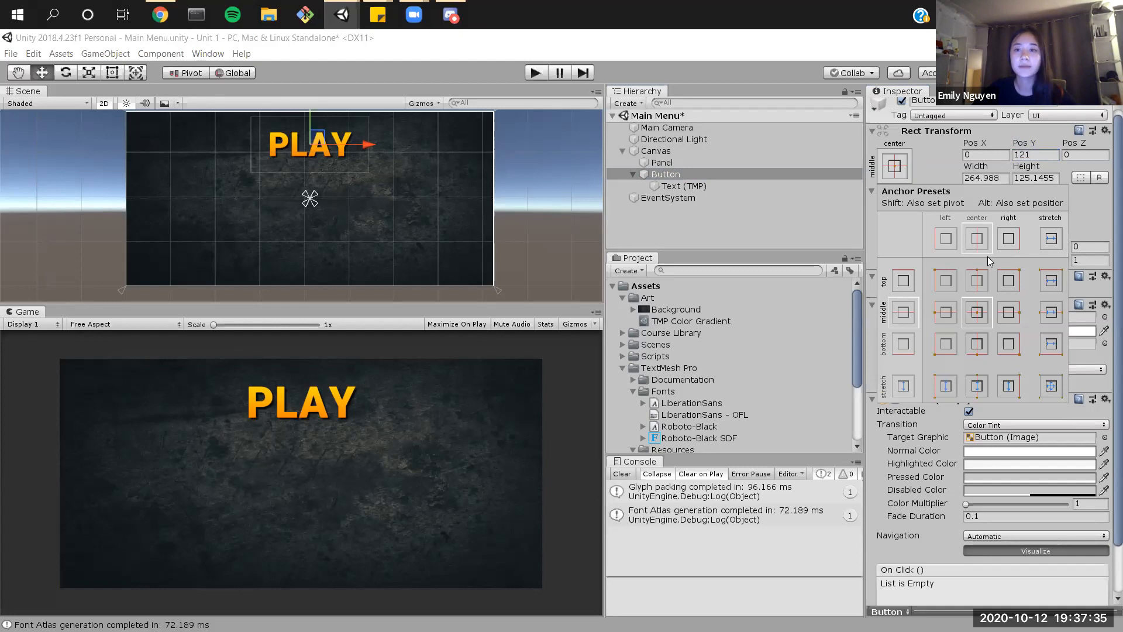
key(alt)
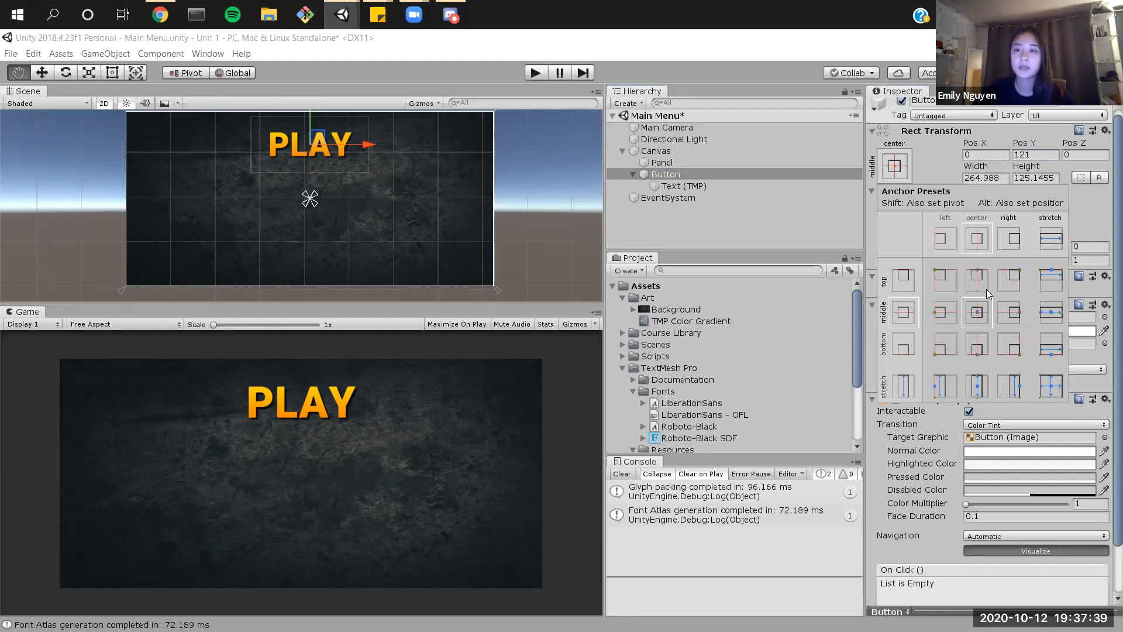
alt+shift+click(977, 279)
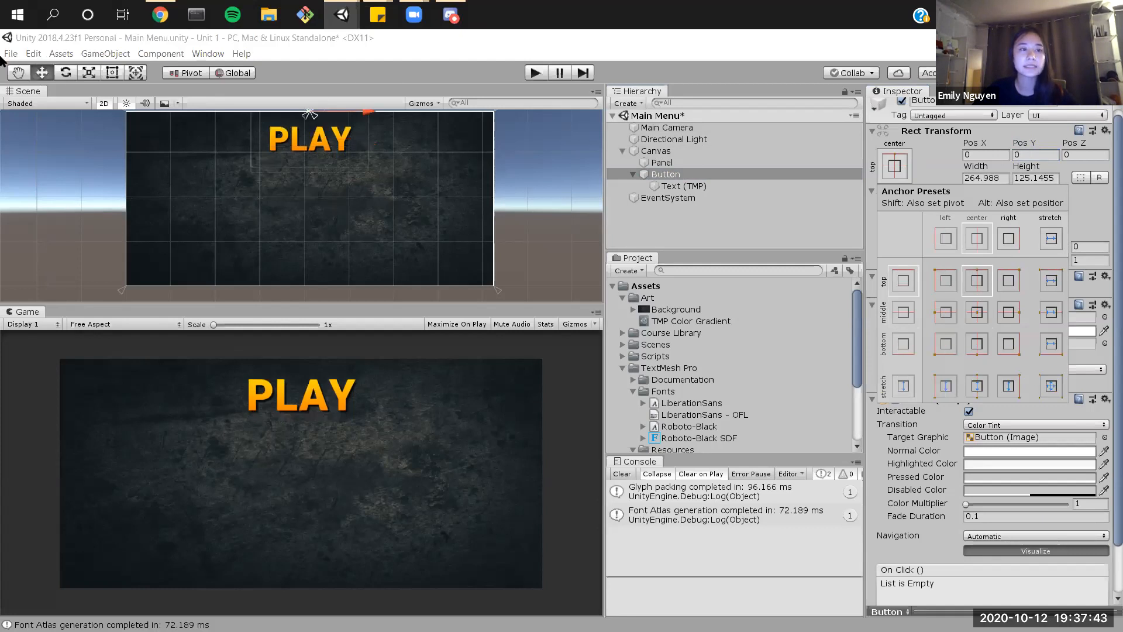
click(938, 166)
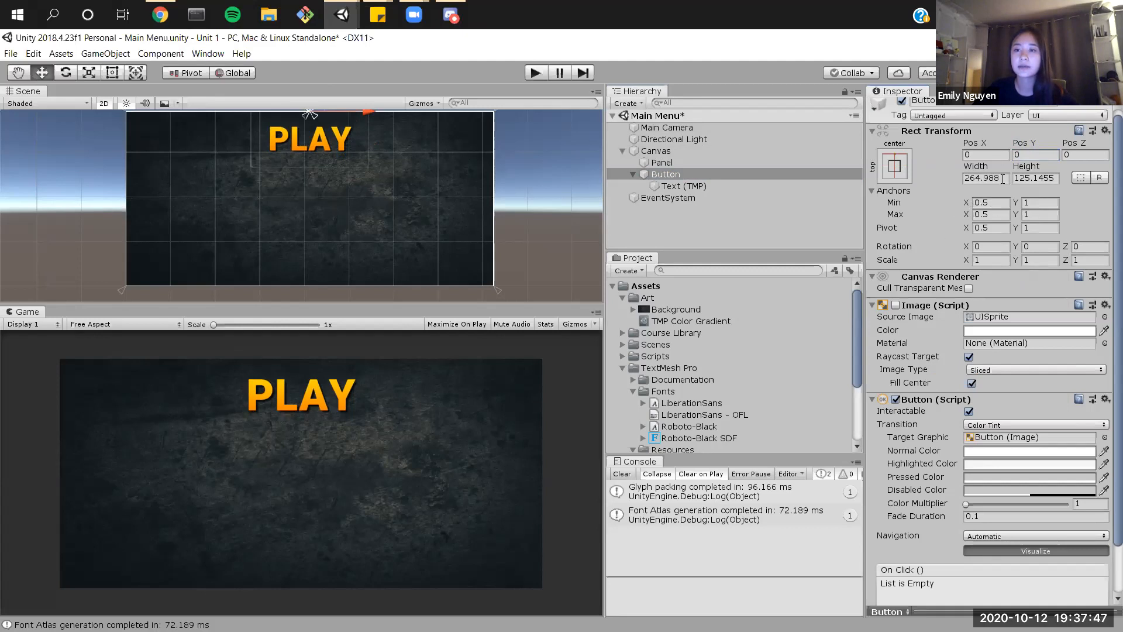
Step: Set the Button's Pos Y to -20 to offset it from the top edge of the Canvas
click(1023, 155)
text(20)
key(BackSpace)
key(BackSpace)
text(-50)
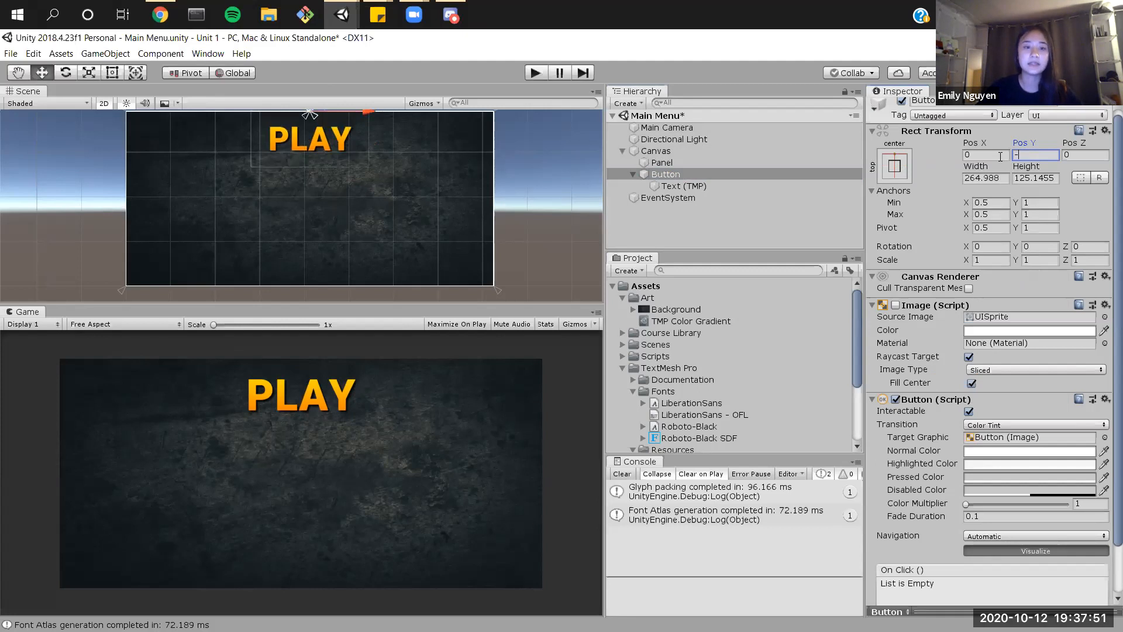
key(BackSpace)
key(BackSpace)
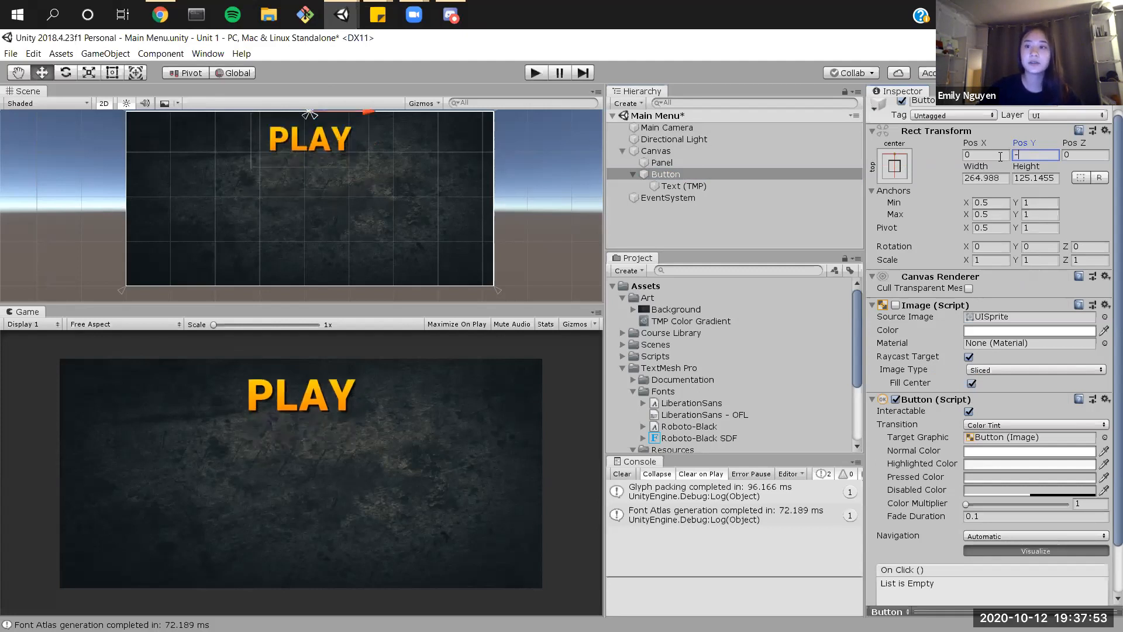
text(20)
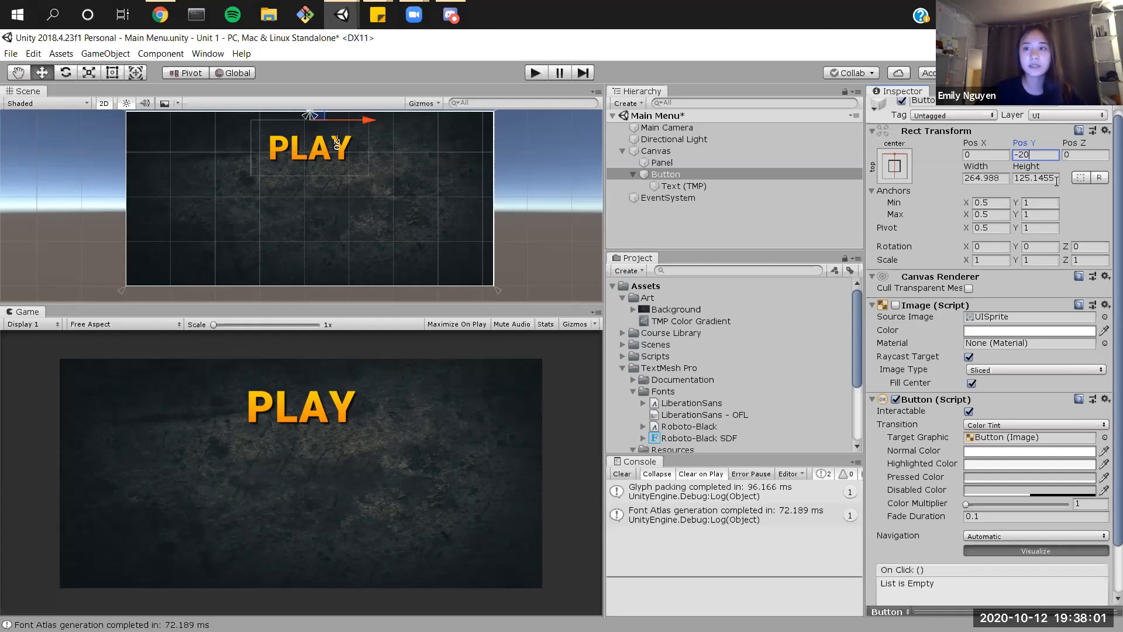
key(Return)
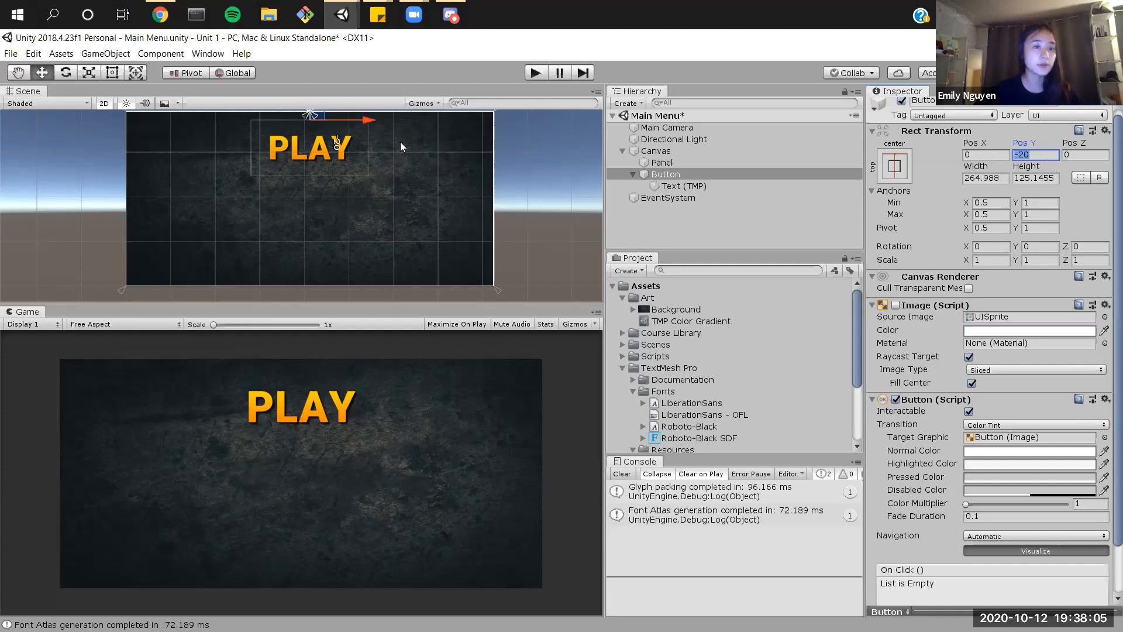
click(1035, 155)
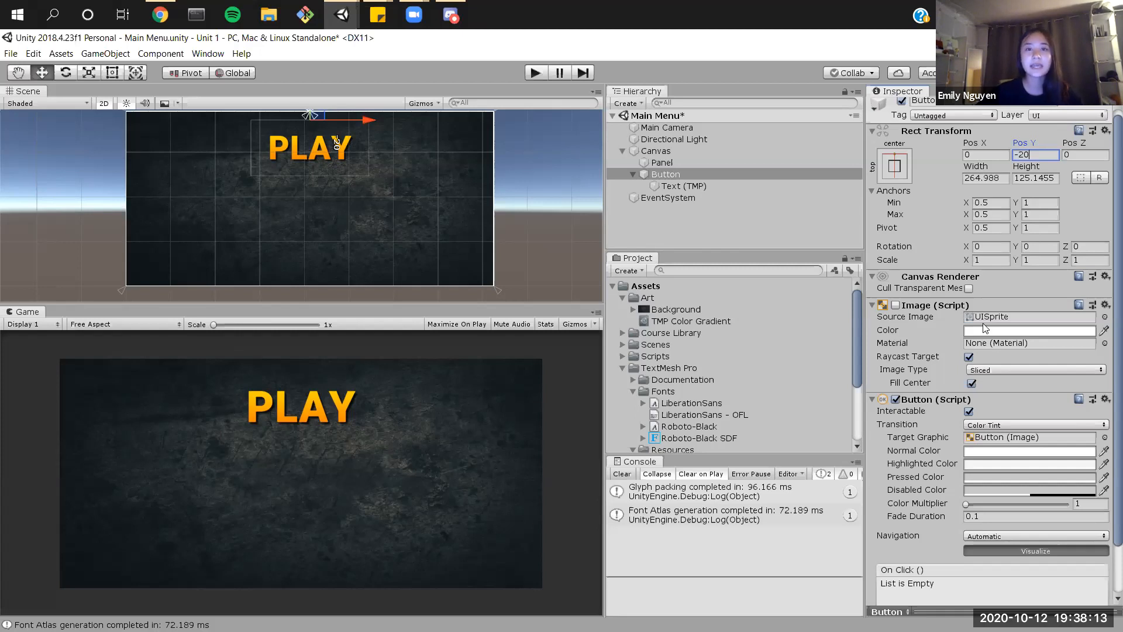
Step: Run the scene in Play mode and bring up the Button (Script) settings of the Button object
click(536, 74)
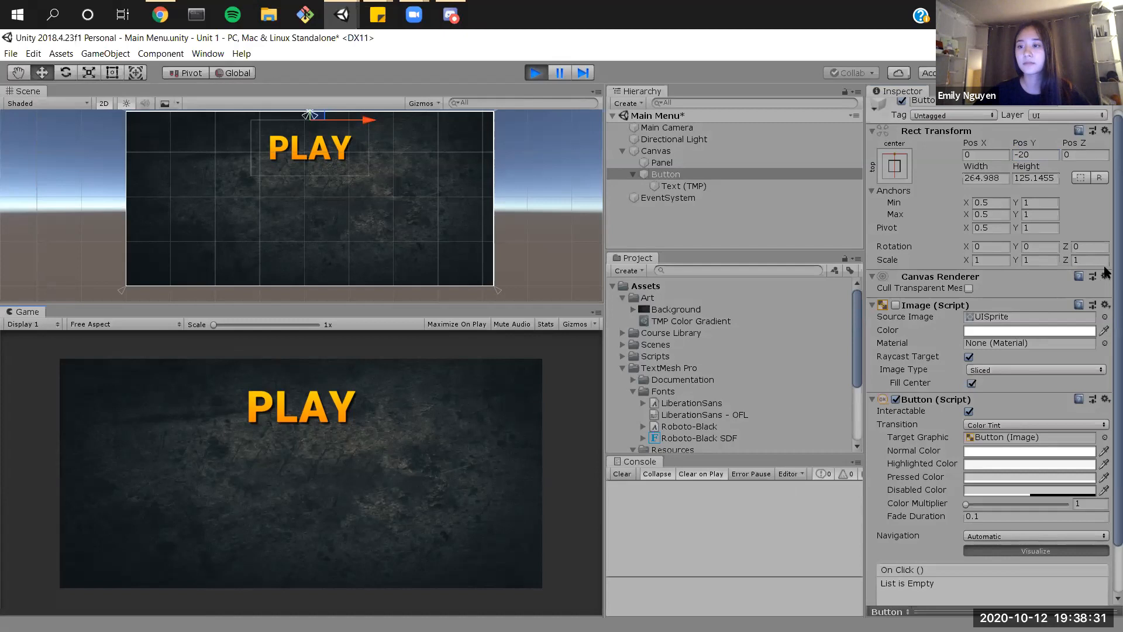
scroll(1036, 317, down, 2)
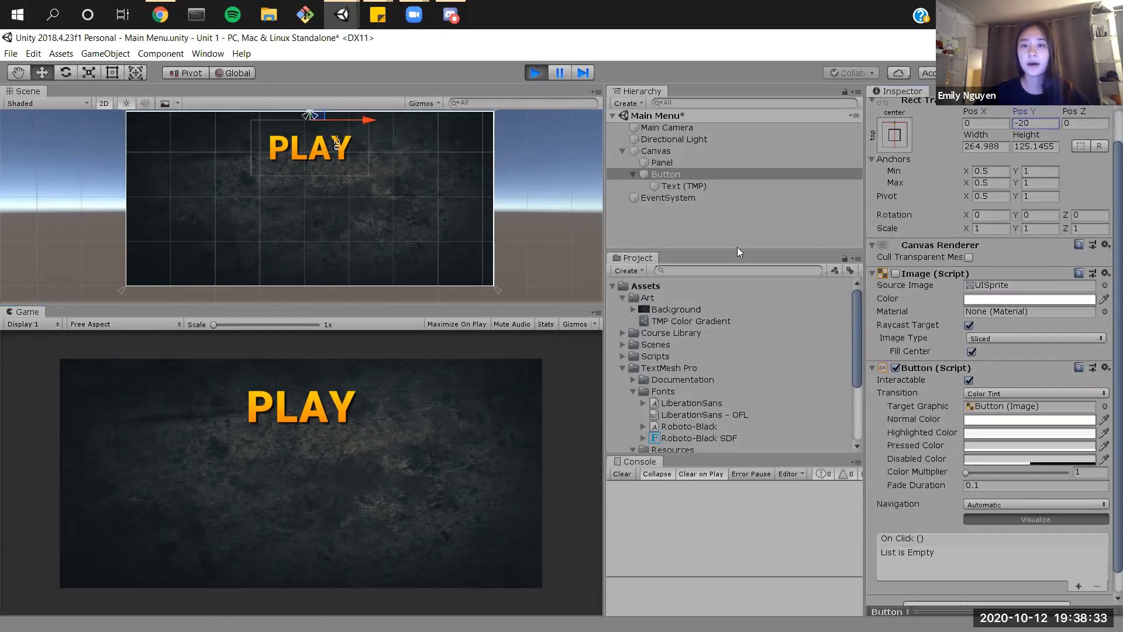
click(681, 173)
scroll(1033, 285, down, 4)
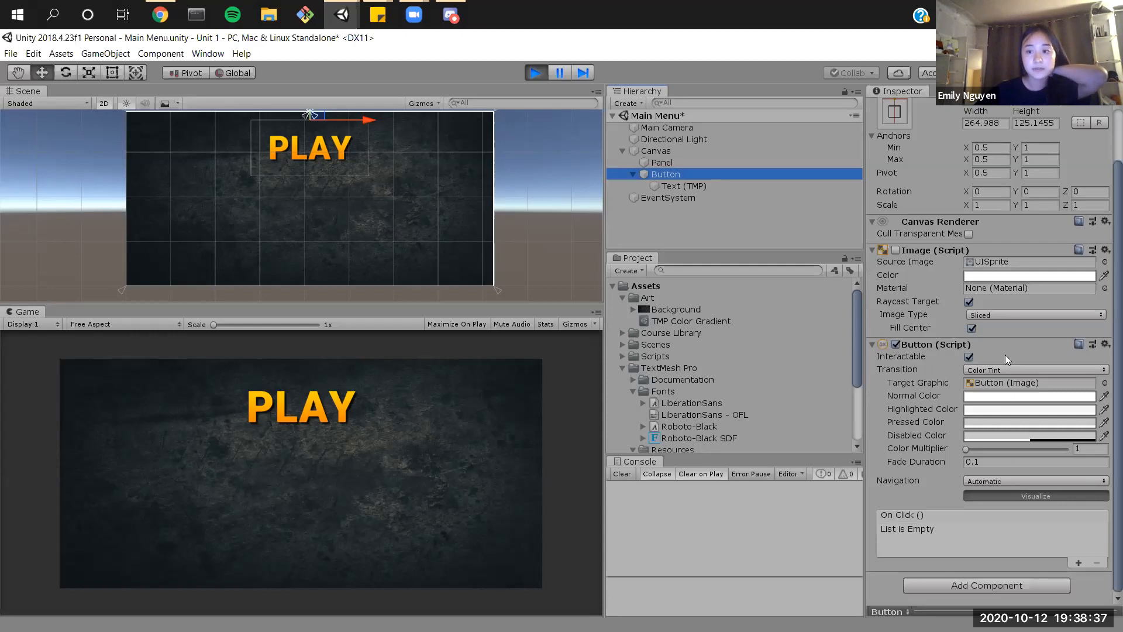
Step: Toggle the Button's Interactable option off and on, try the Sprite Swap transition and return it to Color Tint
click(970, 360)
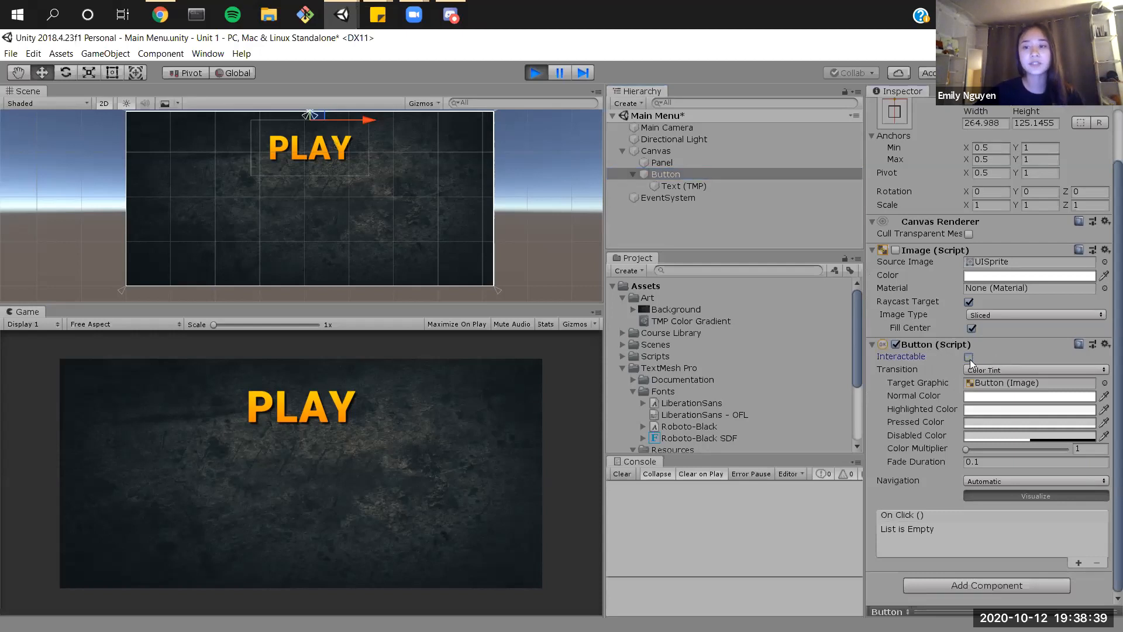
click(1021, 372)
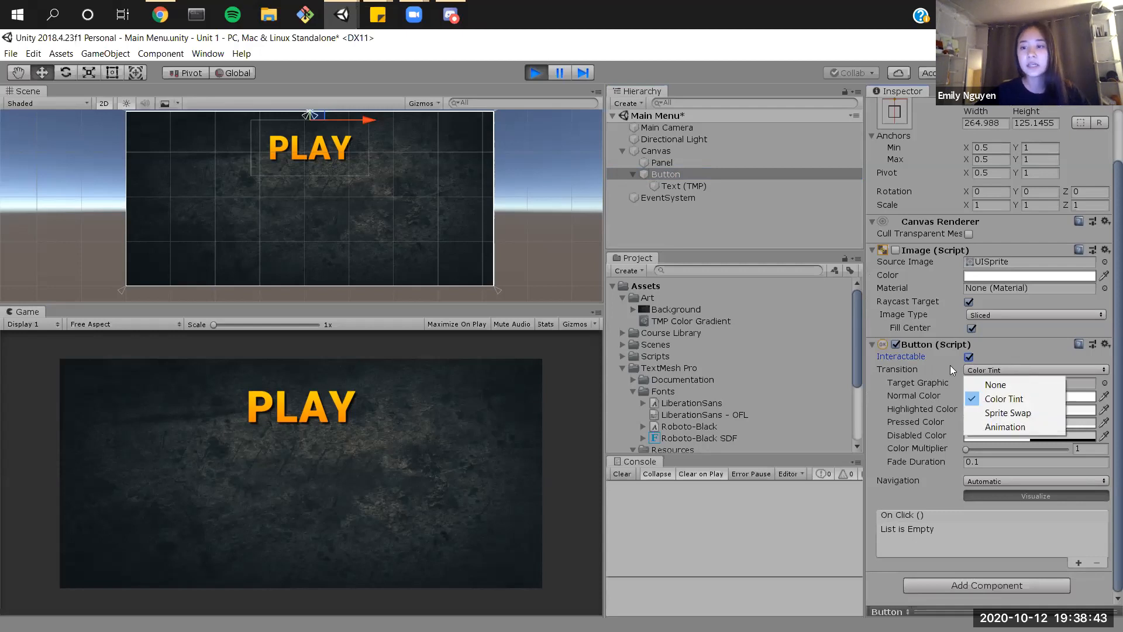
click(1011, 413)
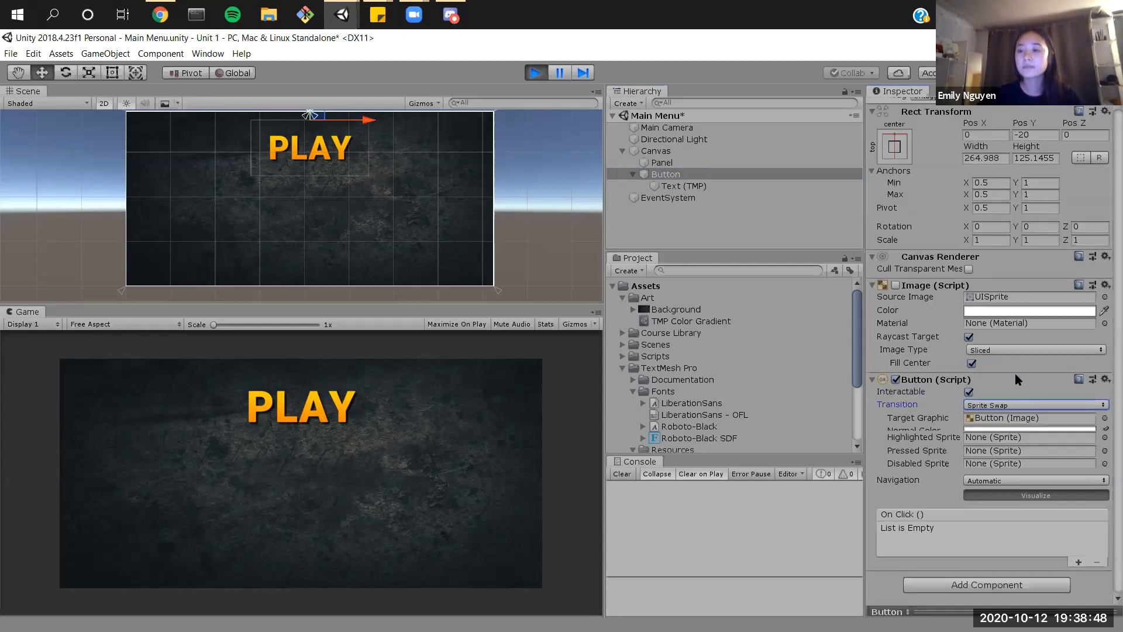
click(976, 415)
click(1002, 438)
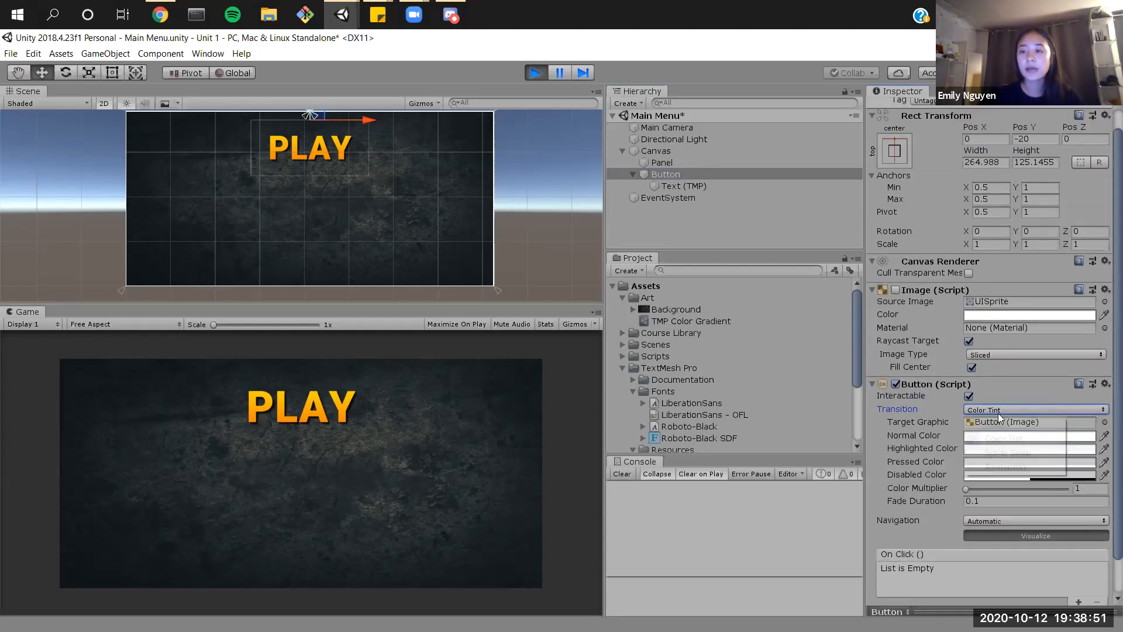
click(1105, 412)
scroll(1104, 454, down, 2)
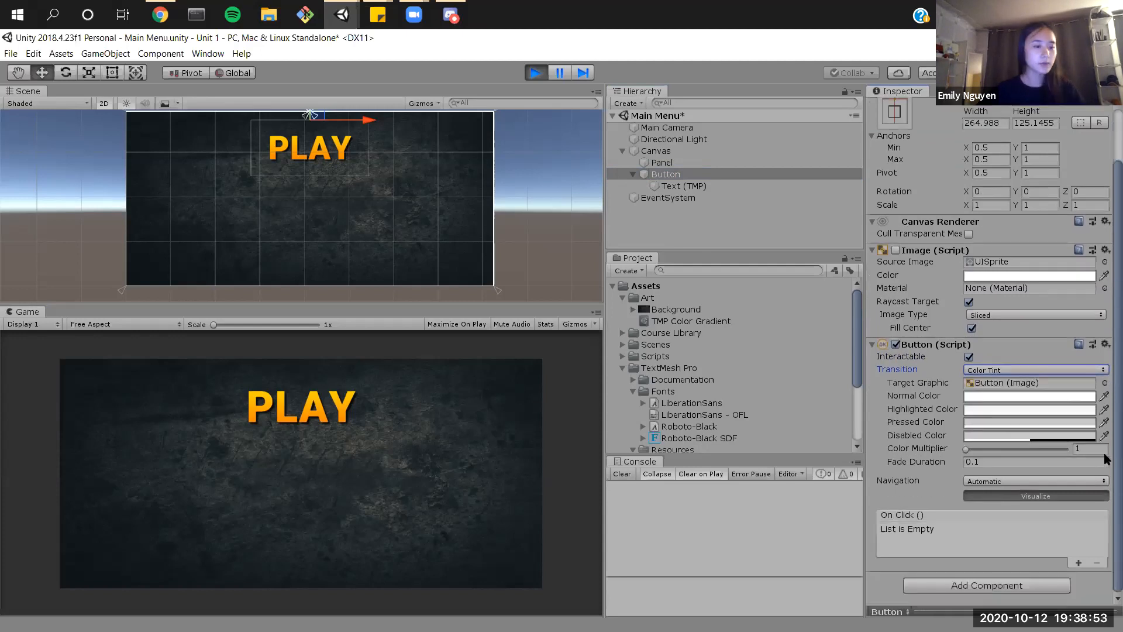
Step: Set the Button's Normal Color to fully transparent white
click(990, 398)
drag(915, 374, 849, 377)
click(899, 169)
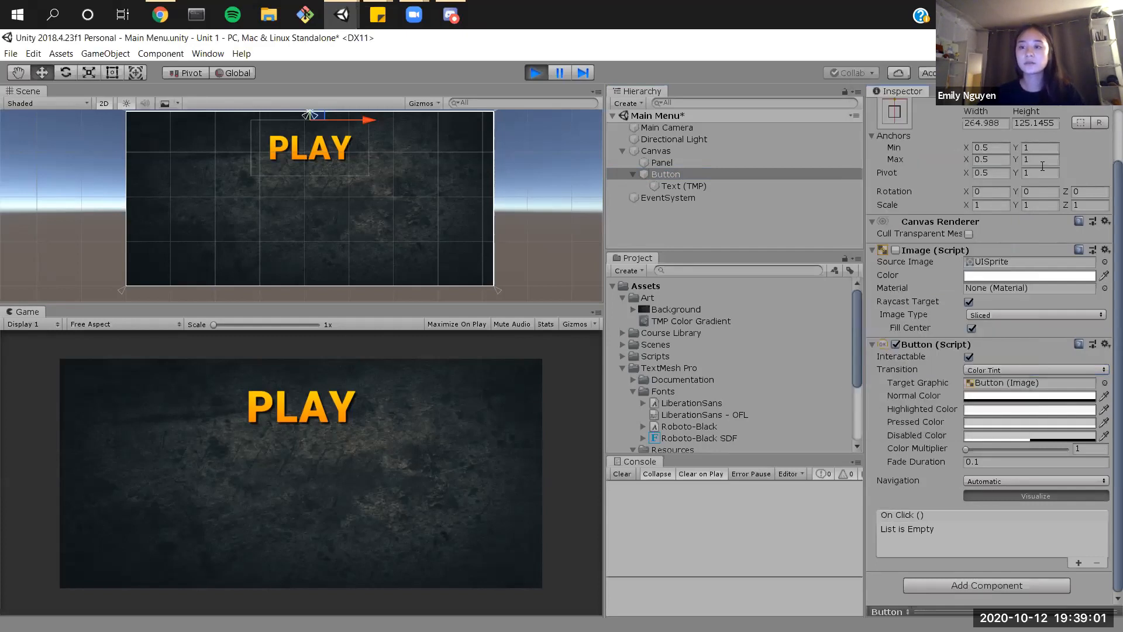
Step: Set the Button's Highlighted Color to partly transparent black (000000)
click(986, 411)
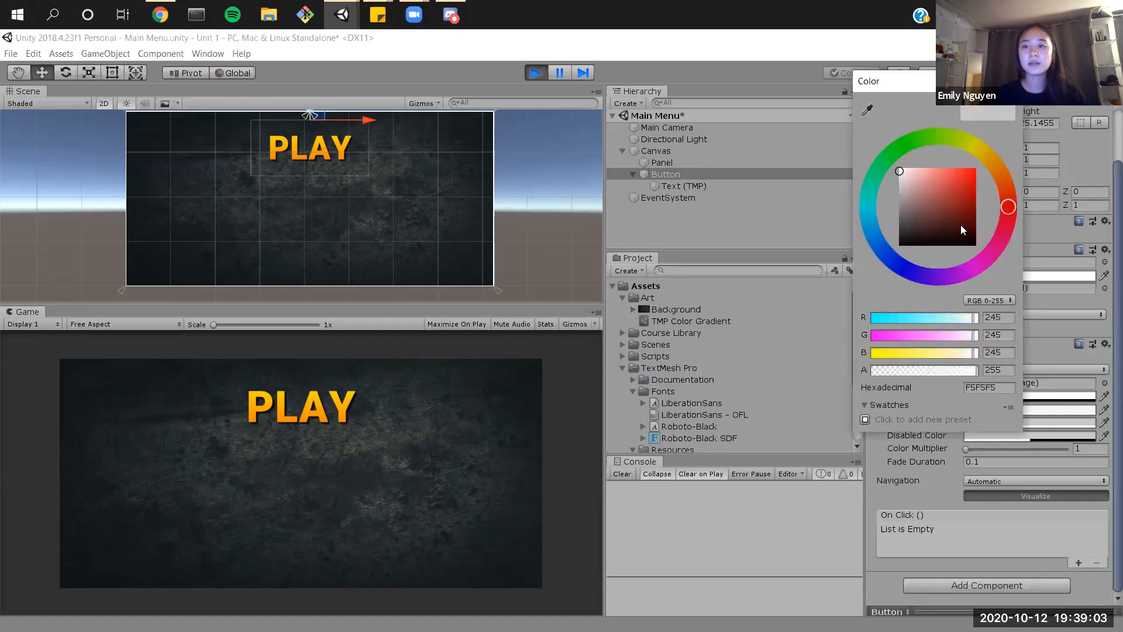
drag(961, 224, 989, 249)
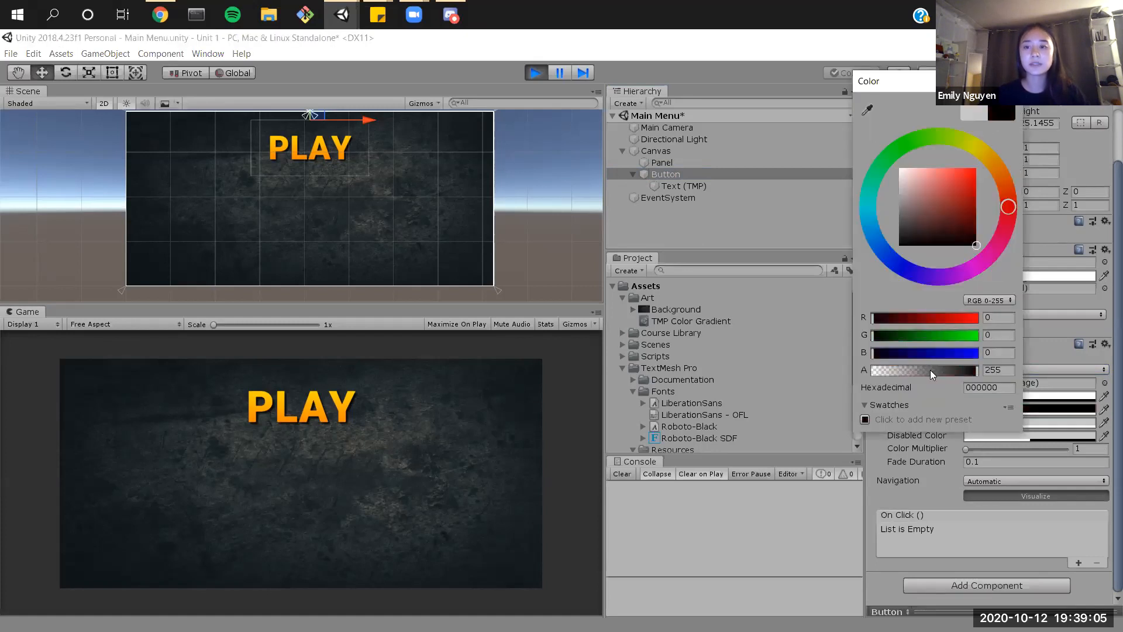
drag(931, 369, 940, 370)
Step: Re-enable the Button's Image component and test the PLAY button's highlight in the running game
click(341, 401)
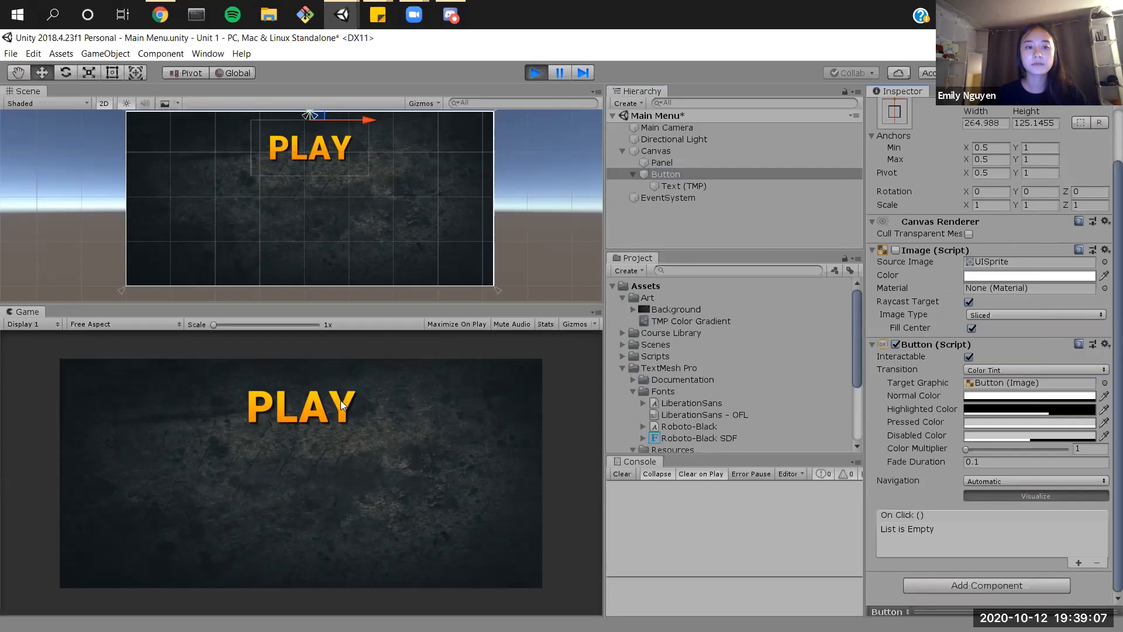
click(896, 251)
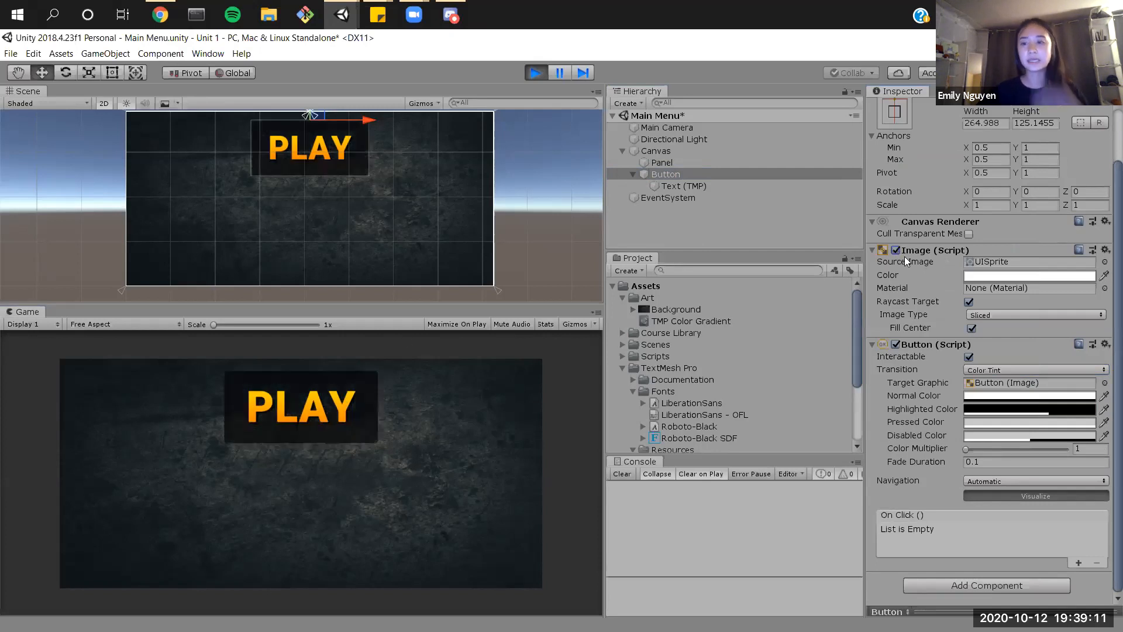
click(433, 438)
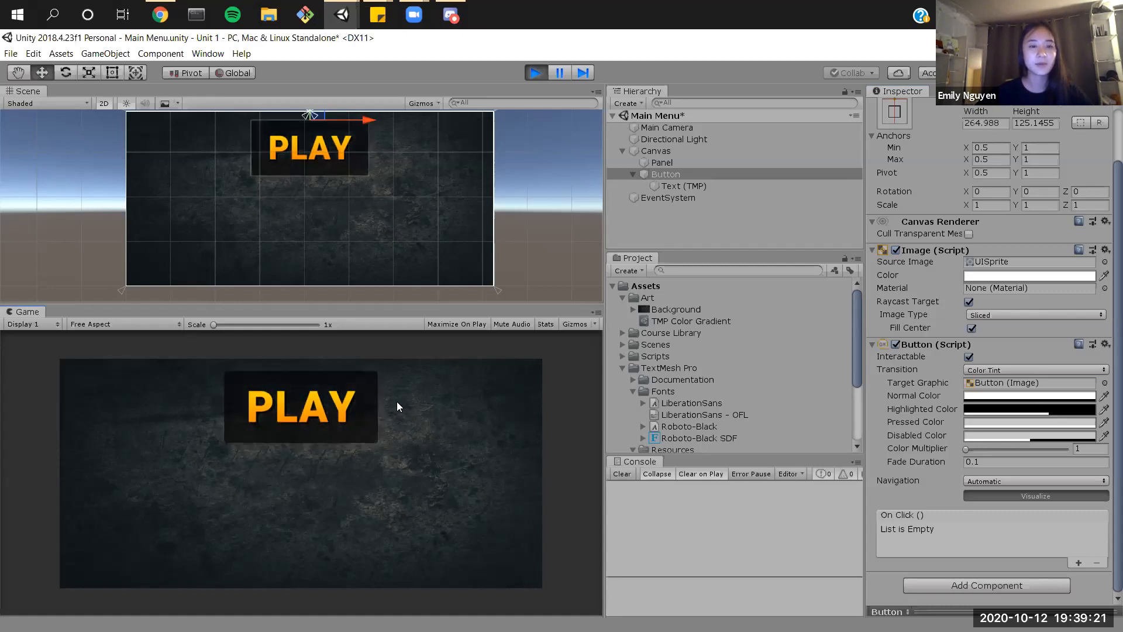
Step: Set the Button's Pressed Color to black (000000) with an alpha of 221
click(1007, 421)
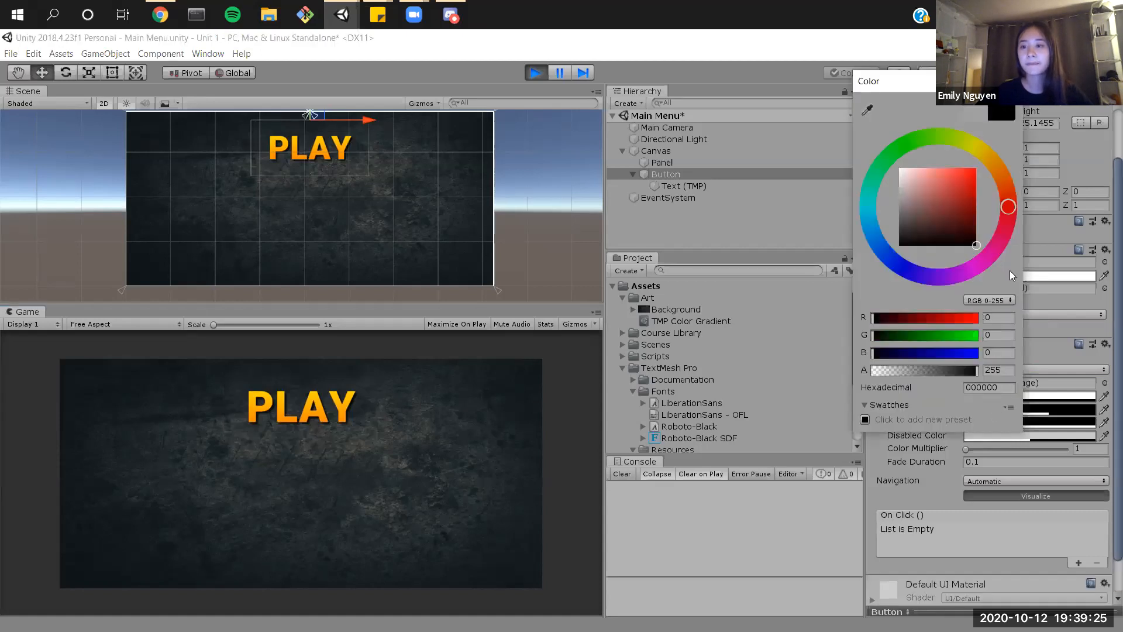
click(963, 372)
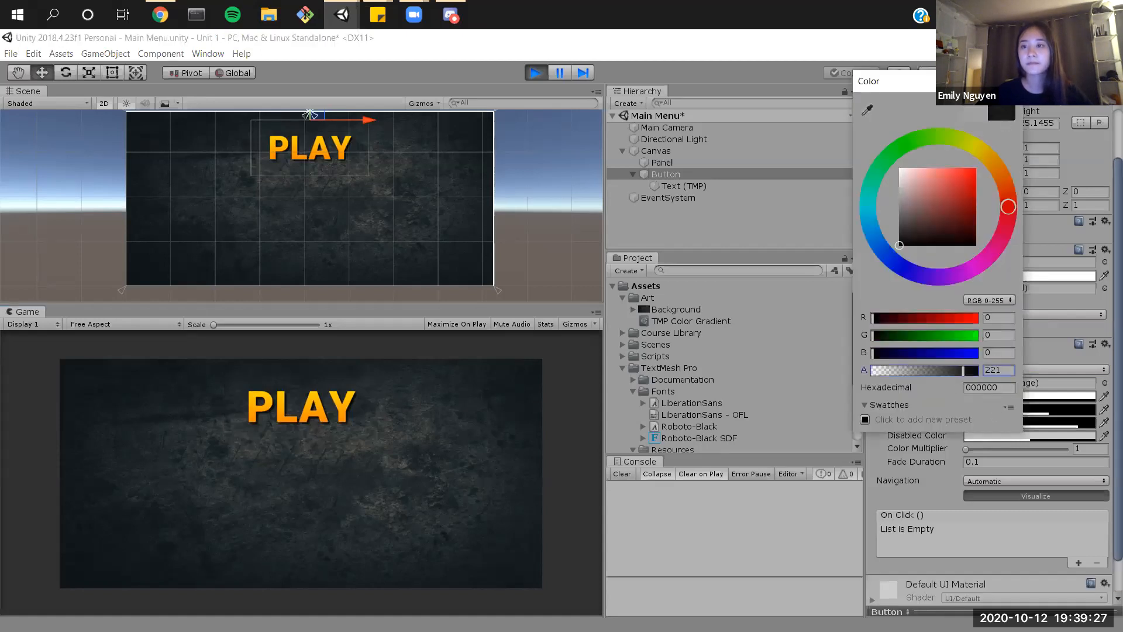
click(1027, 400)
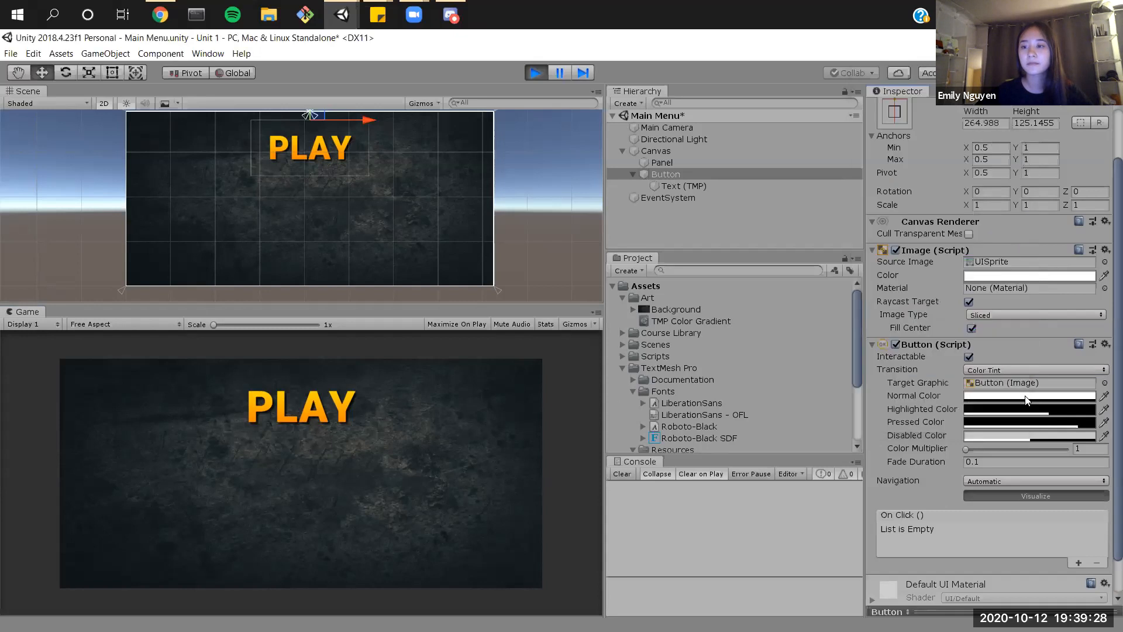
Step: Make the Button's Disabled Color fully transparent by setting its alpha to 0
click(1027, 435)
drag(916, 371, 851, 371)
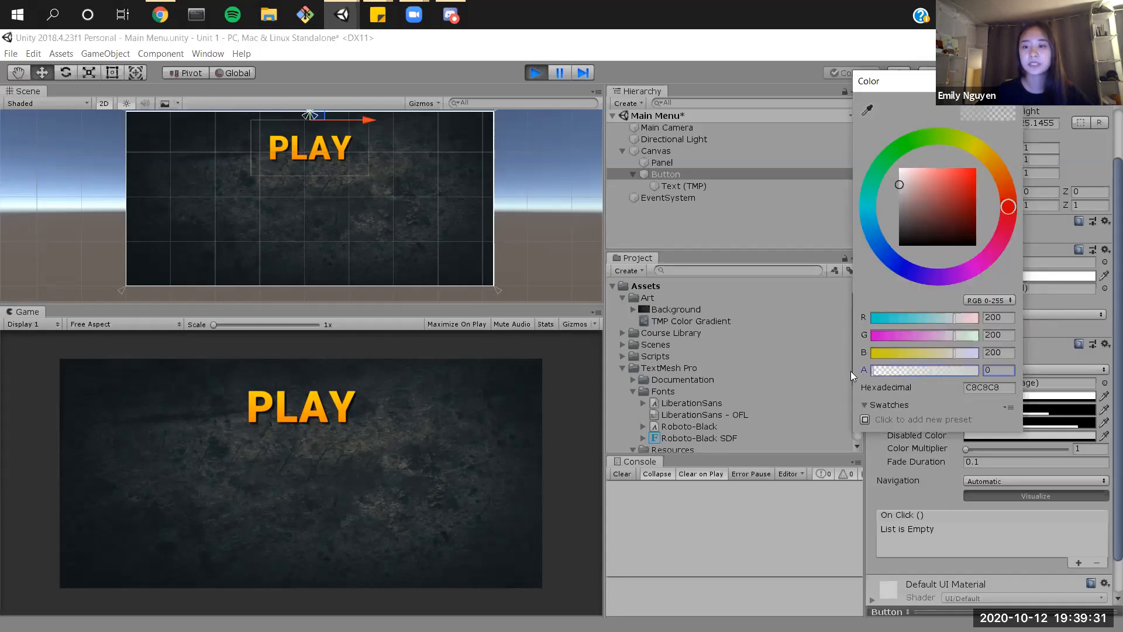
click(1010, 81)
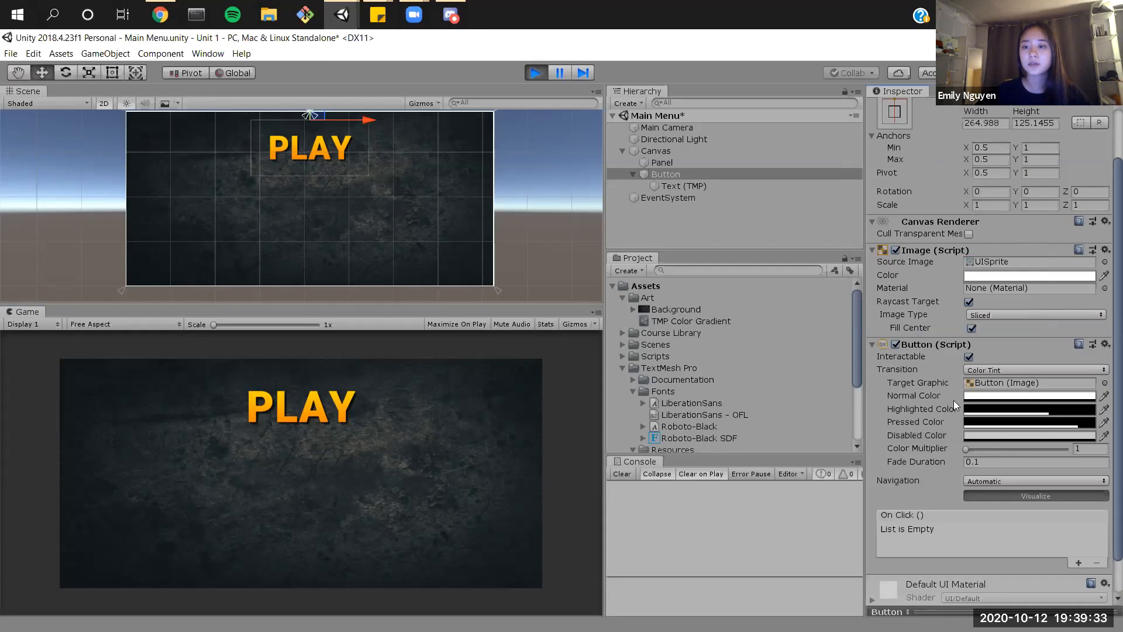
Step: Change the Button's Normal Color to fully transparent black (000000, alpha 0)
click(969, 397)
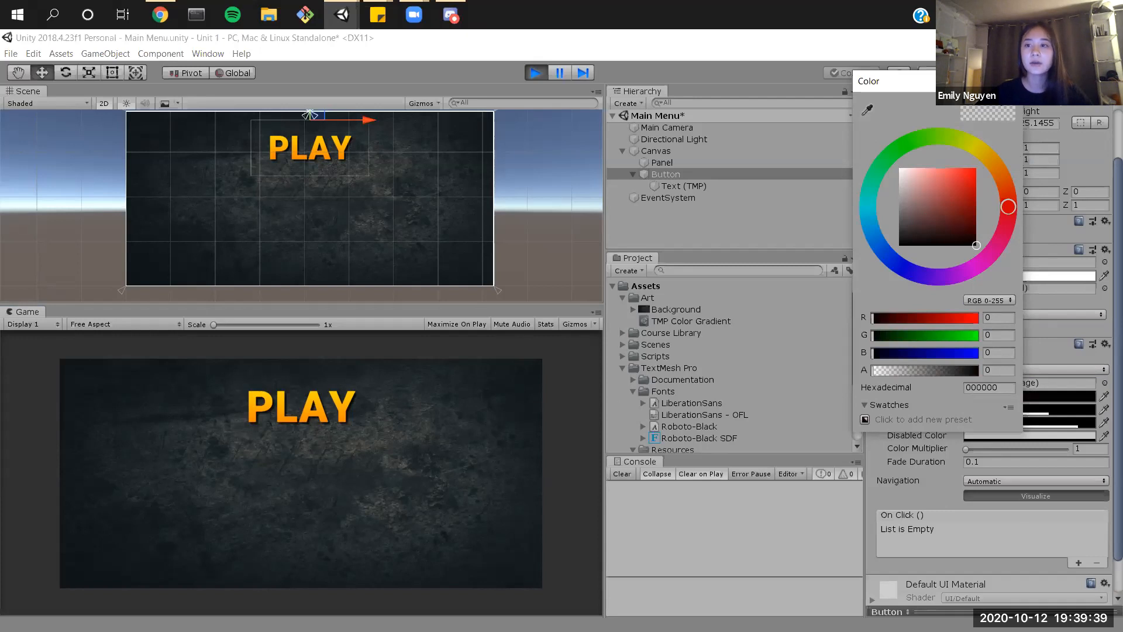
click(1010, 82)
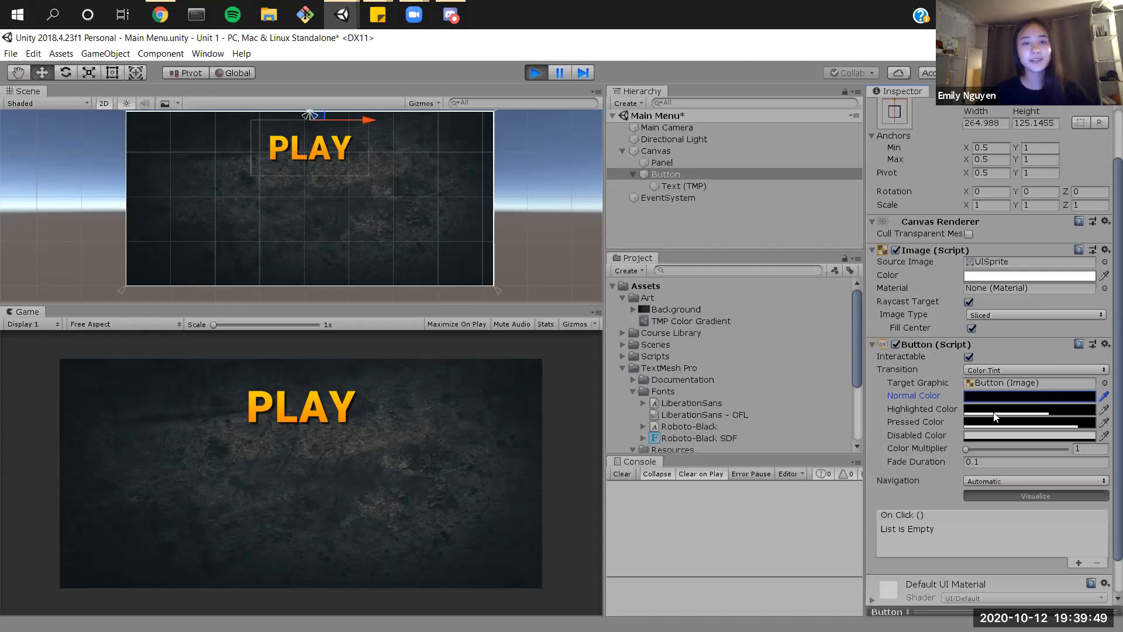
click(987, 397)
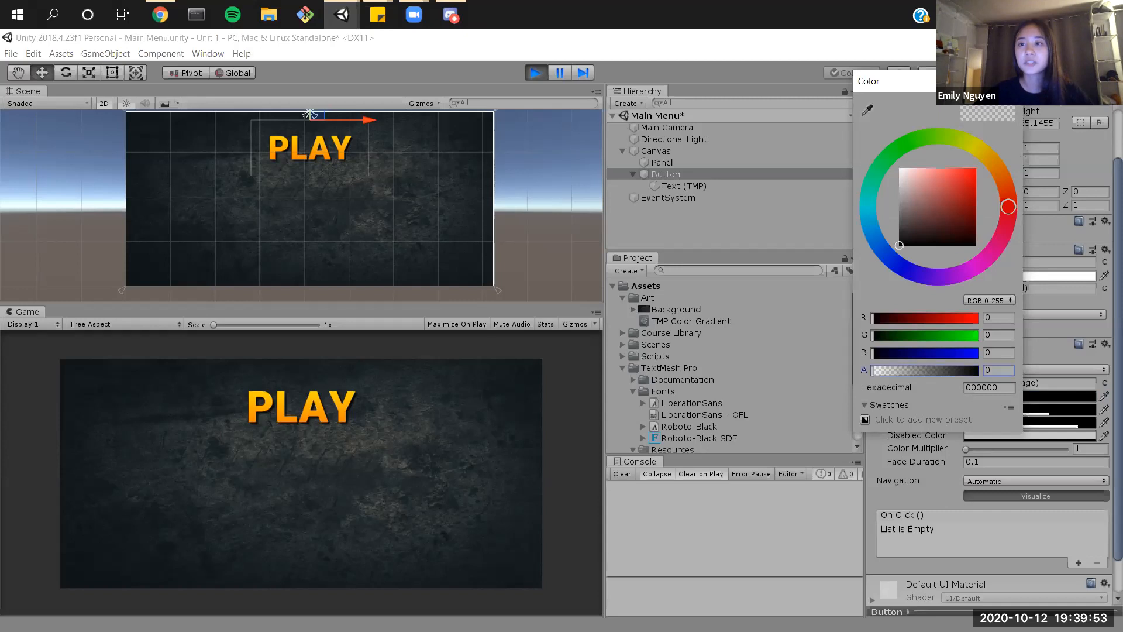
click(1010, 81)
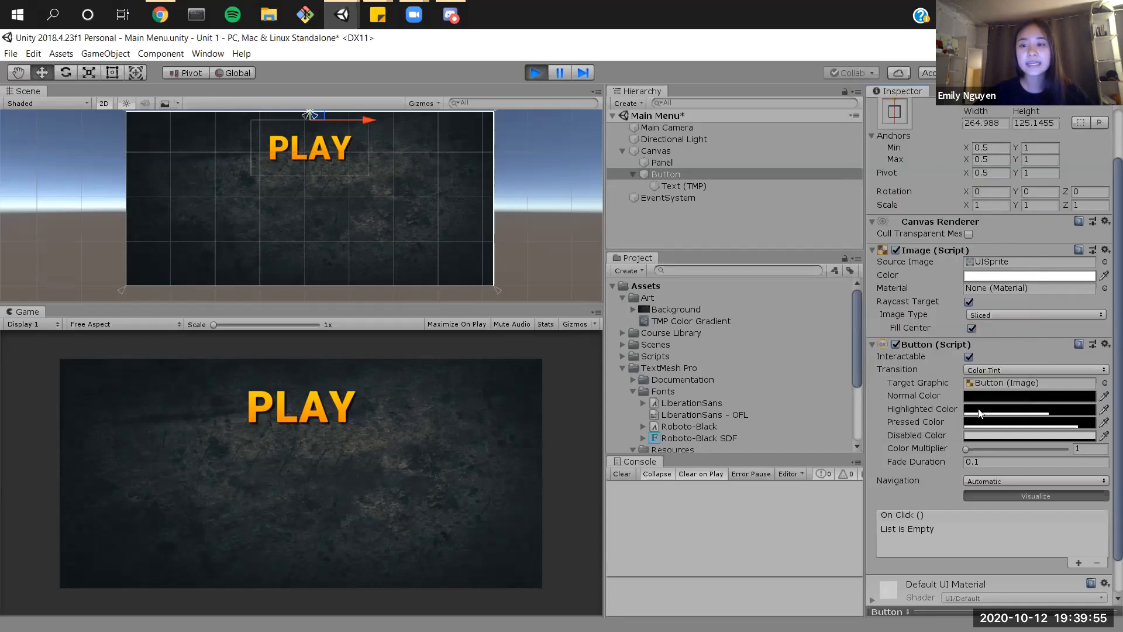
Step: Lower the alpha of the Button's Highlighted Color to 100
click(1018, 408)
drag(926, 370, 913, 373)
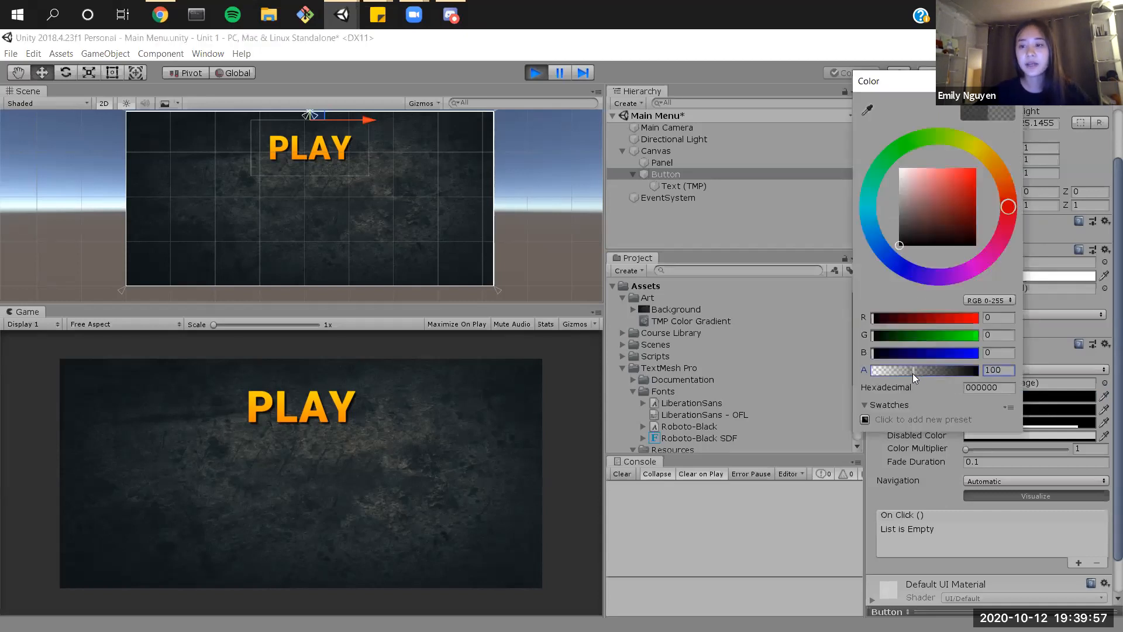
click(1010, 81)
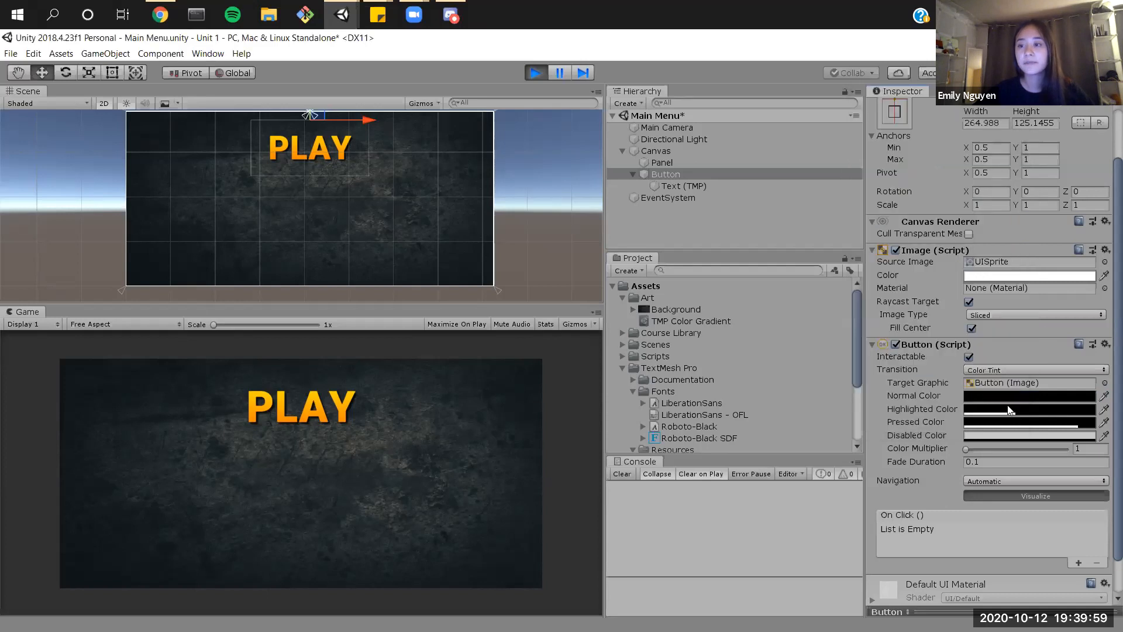
Step: Lower the alpha of the Button's Pressed Color to 171 and test pressing the PLAY button in the running game
click(992, 425)
click(942, 370)
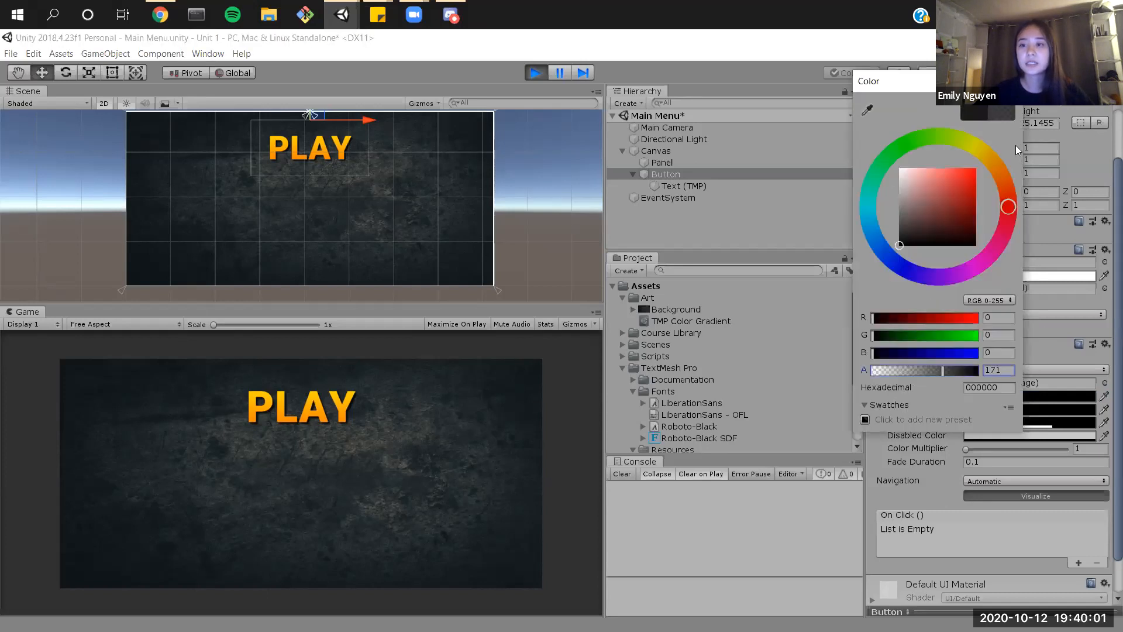
click(1010, 82)
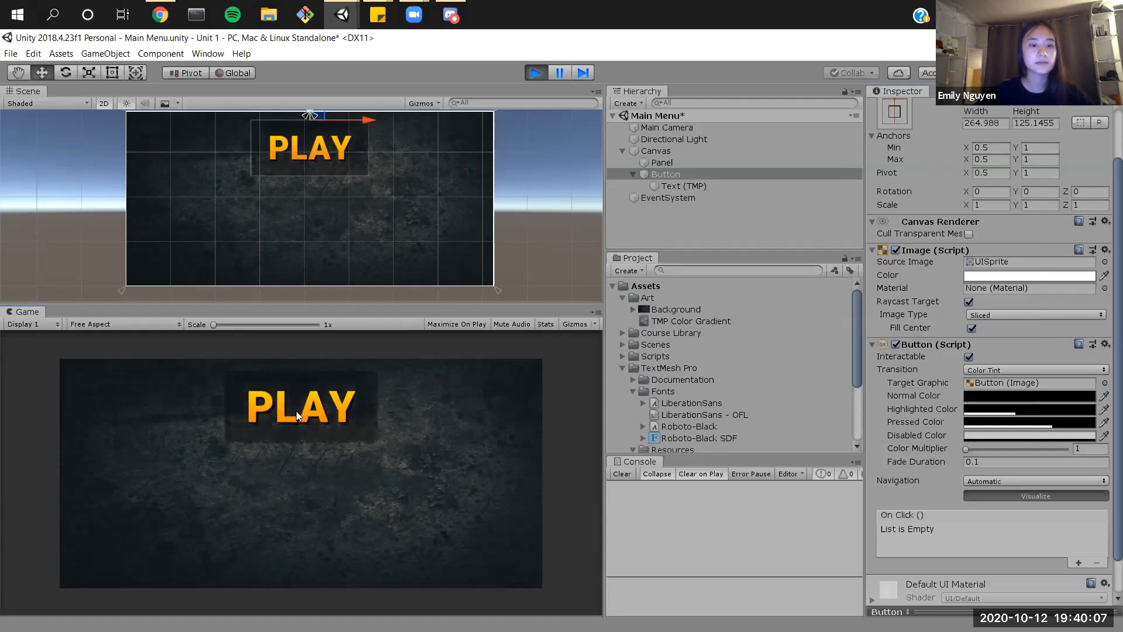
click(356, 411)
click(356, 411)
click(355, 411)
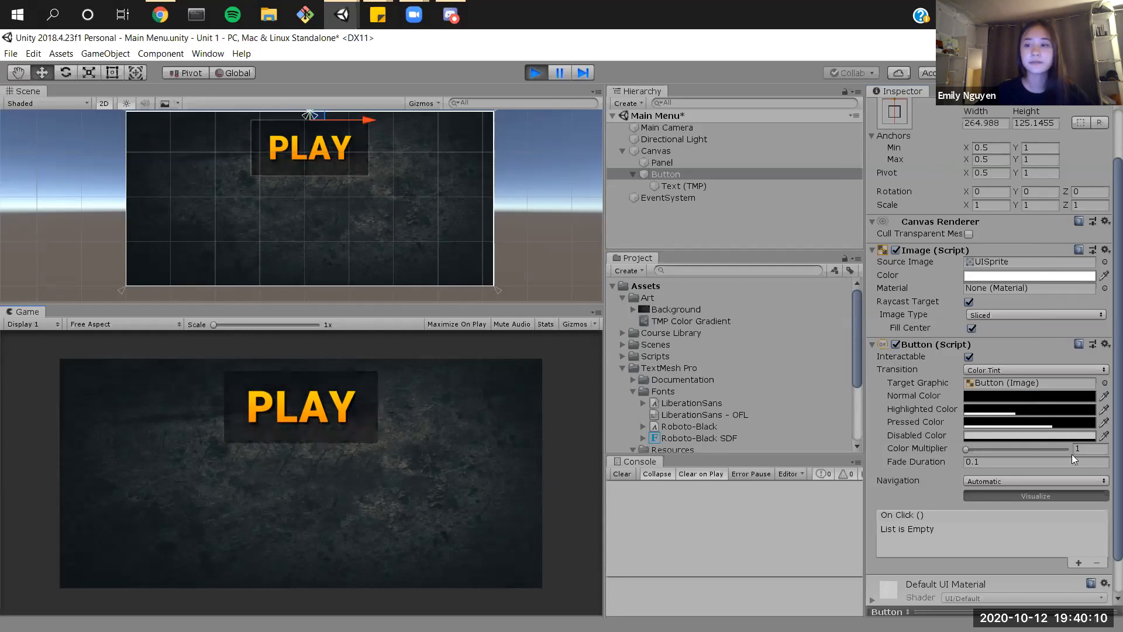
Step: Reduce the Pressed Color's alpha to 150 and test the PLAY button again in the running game
click(987, 424)
click(933, 373)
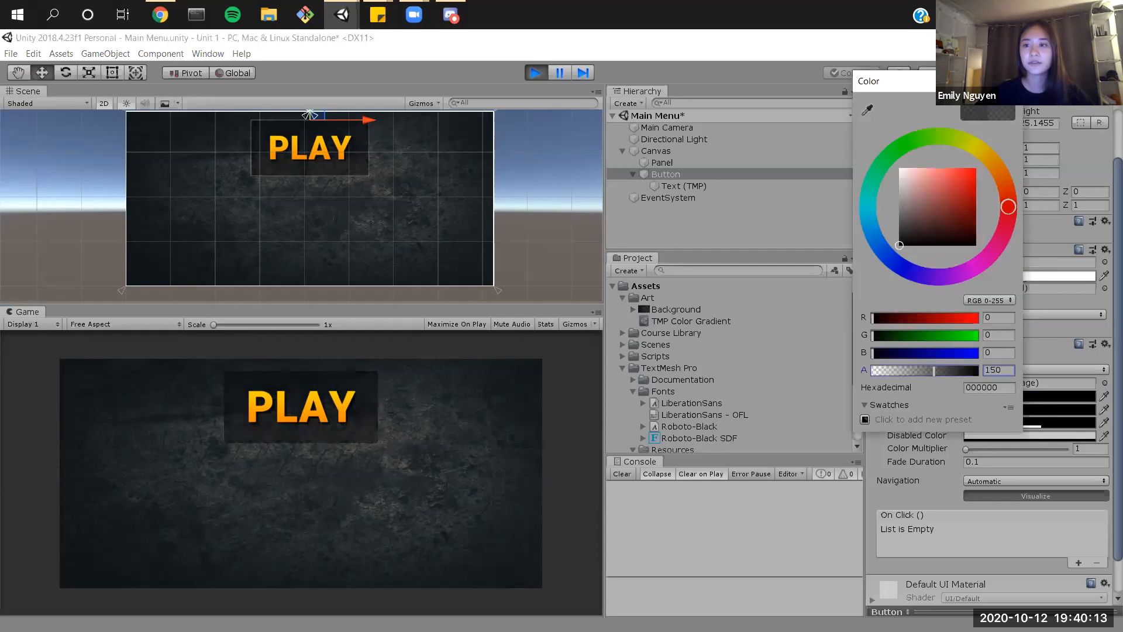
click(1012, 81)
click(365, 398)
click(434, 389)
click(365, 407)
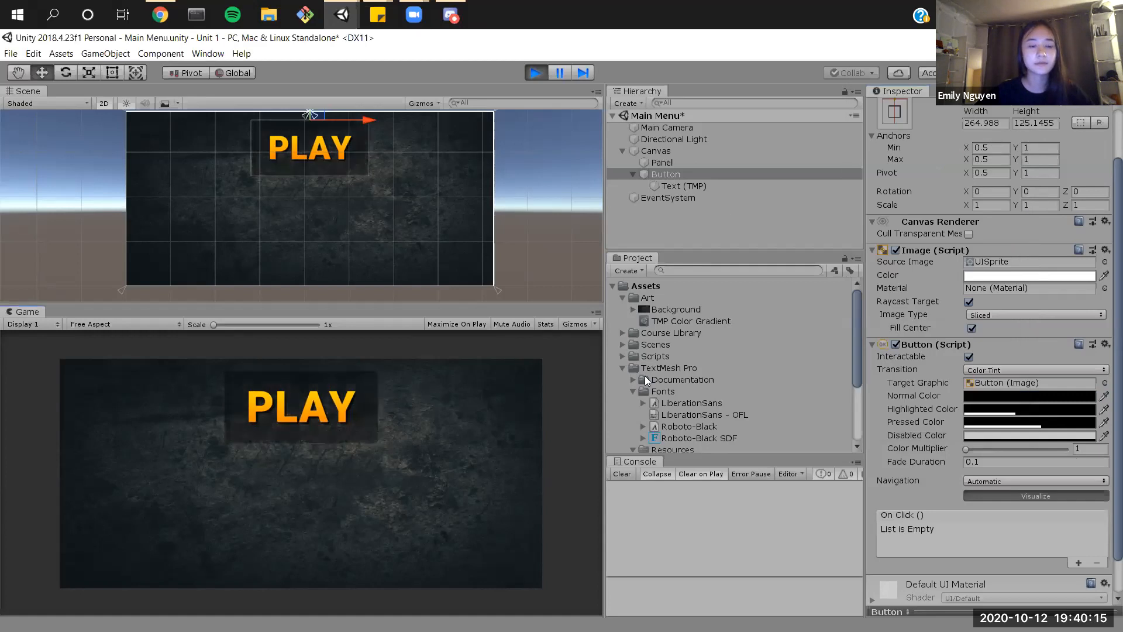
Step: Reduce the alpha of the Button's Highlighted Color to 86
click(992, 410)
click(908, 370)
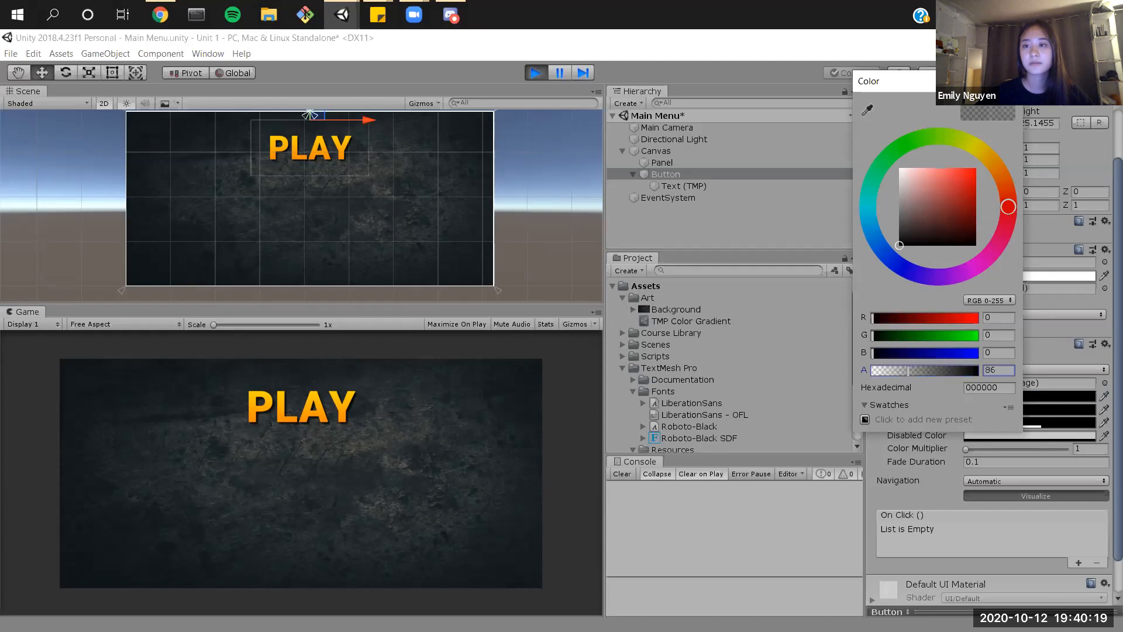
click(1010, 81)
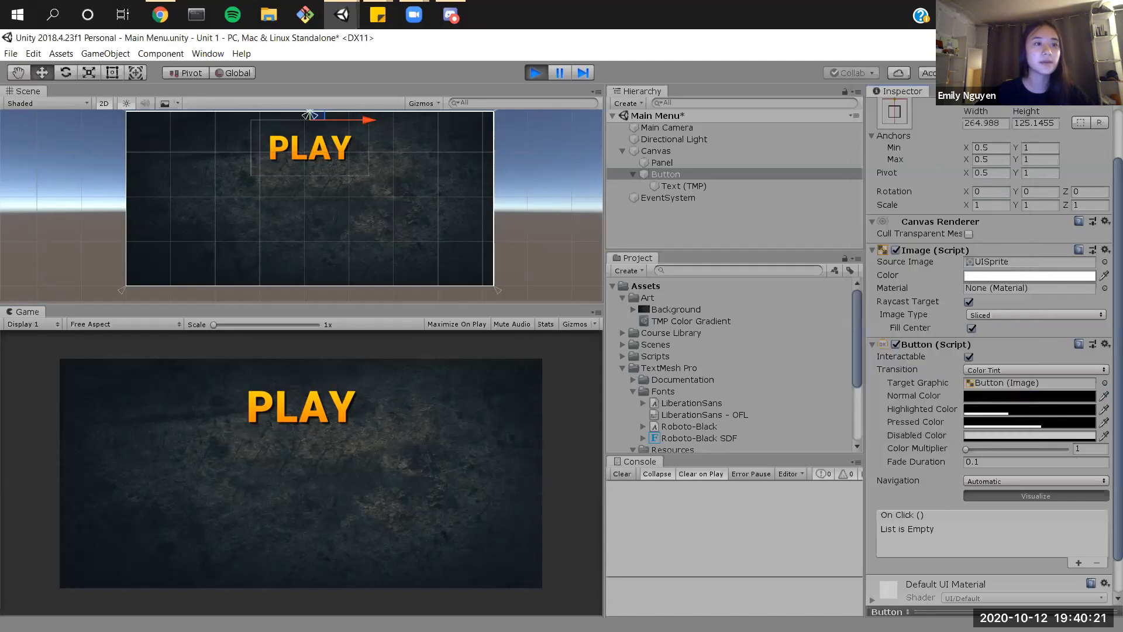
Step: Frame the PLAY button in the Scene view and activate the Rect tool on it
click(18, 78)
key(f)
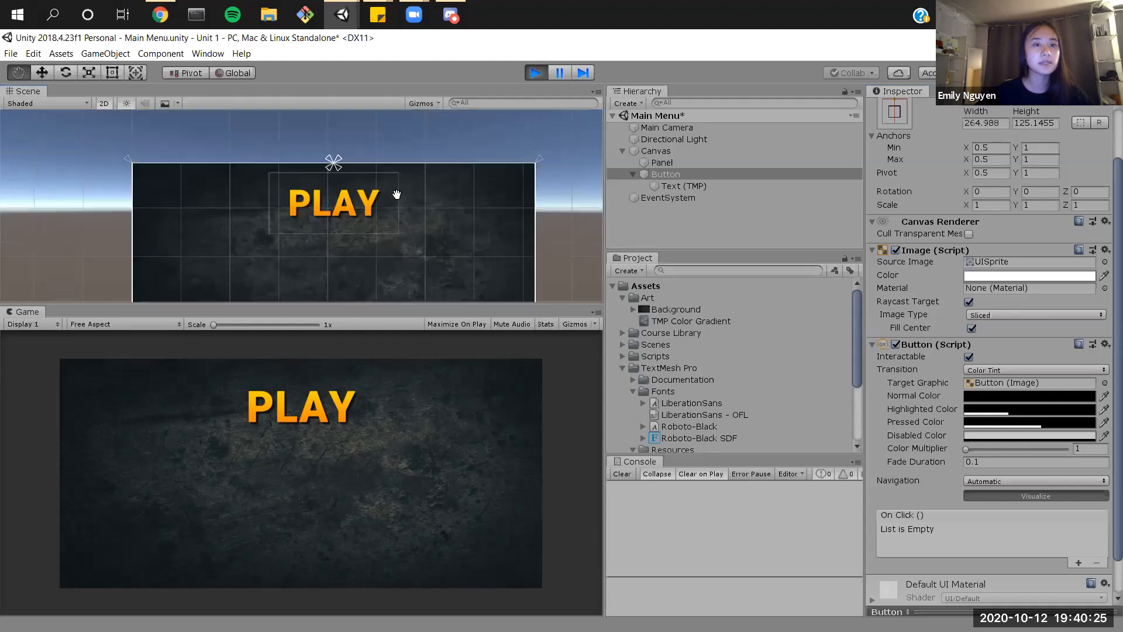
click(89, 74)
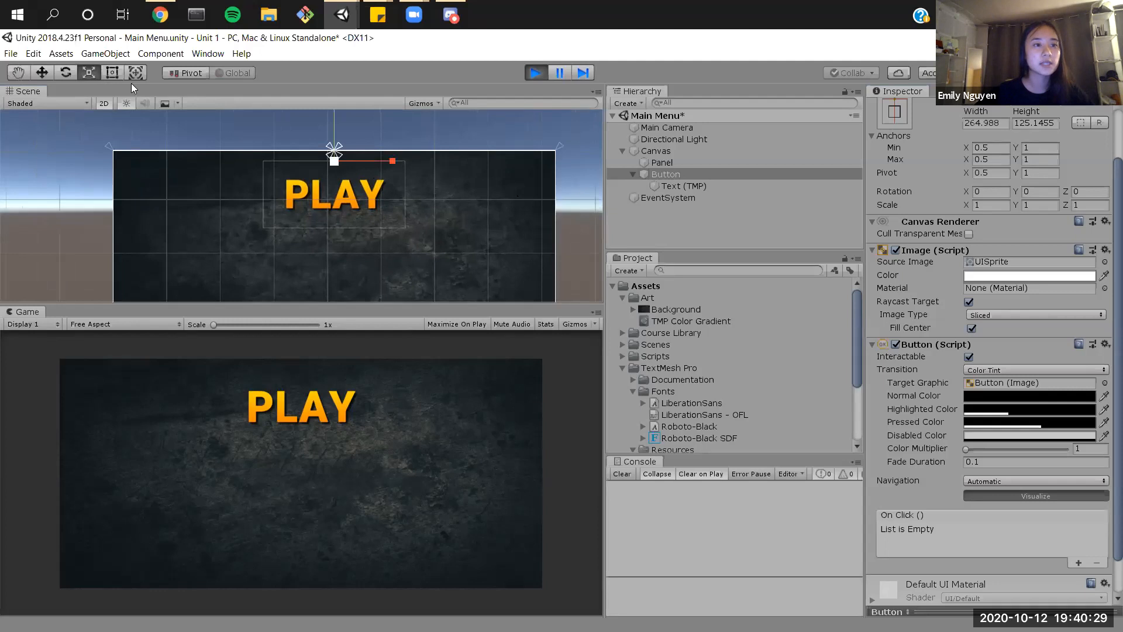
click(114, 74)
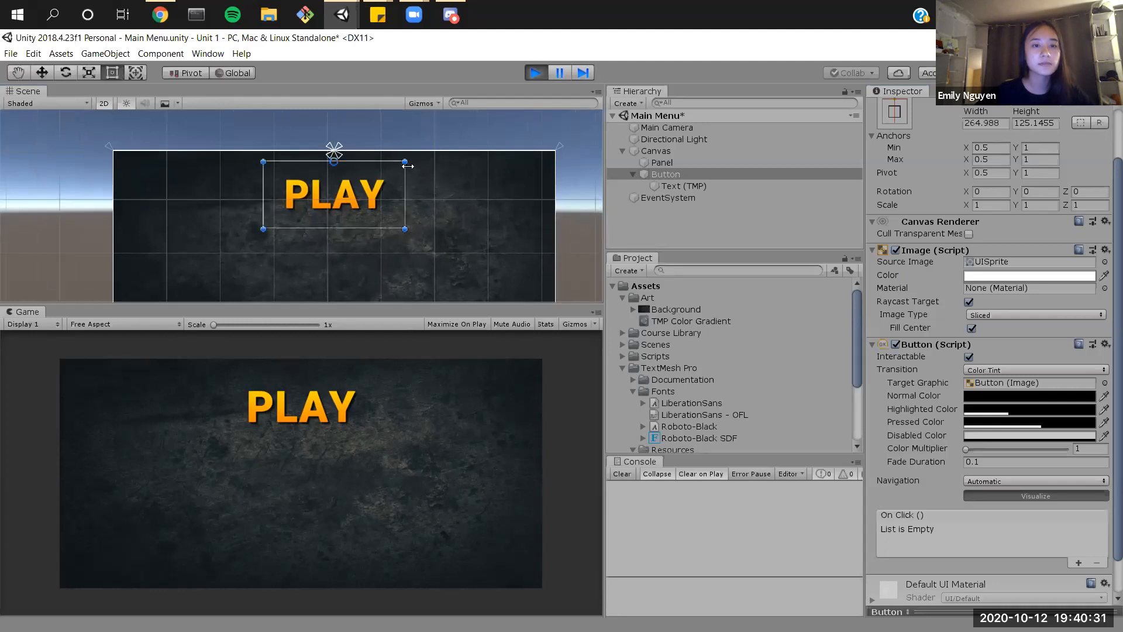
key(q)
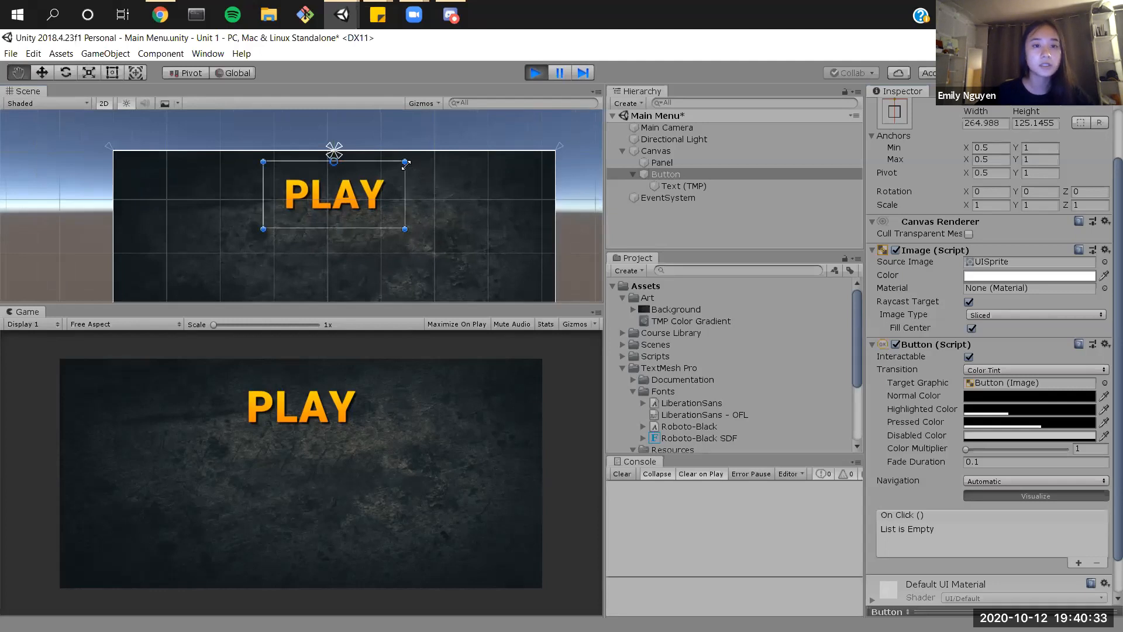
key(t)
Step: Try to resize the PLAY button from its upper corner, then undo the resizing
click(407, 166)
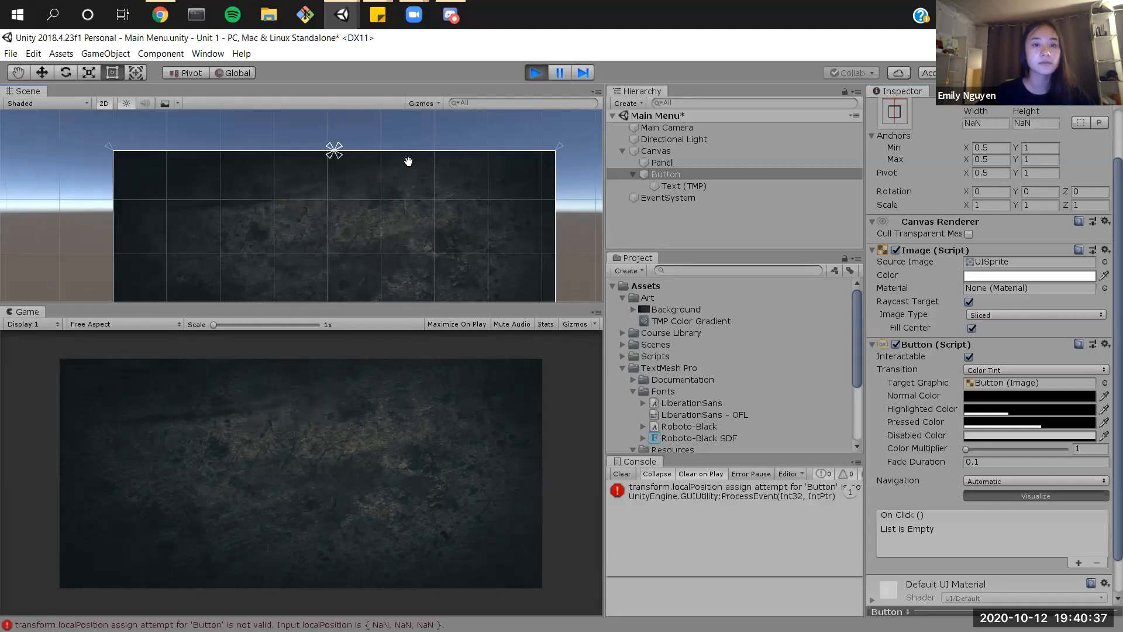
key(ctrl+z)
click(406, 165)
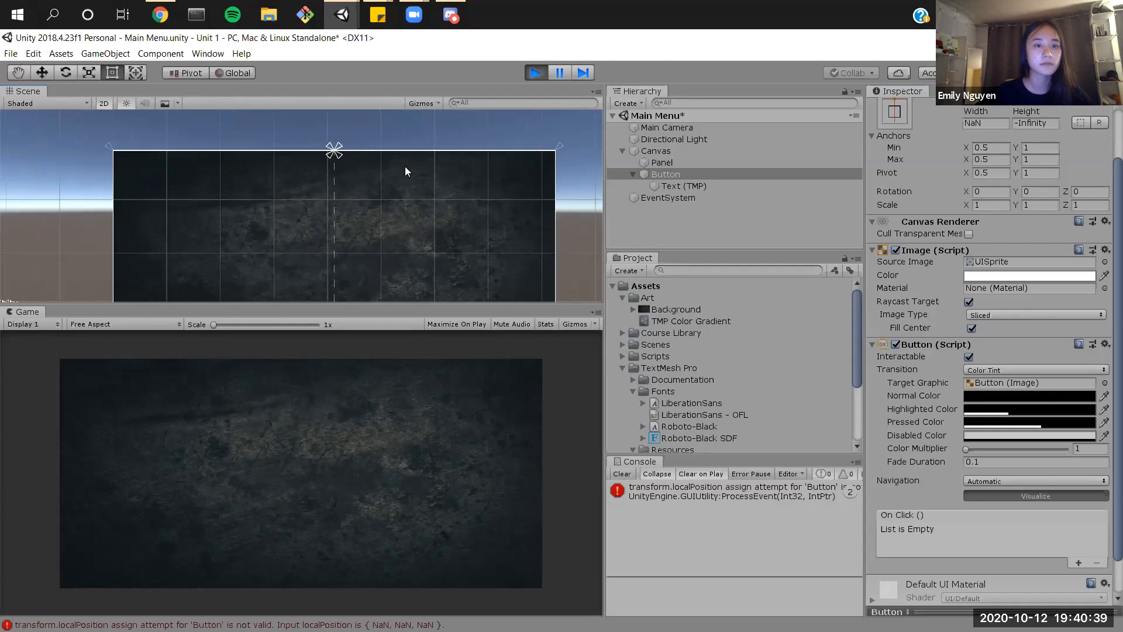
key(ctrl+z)
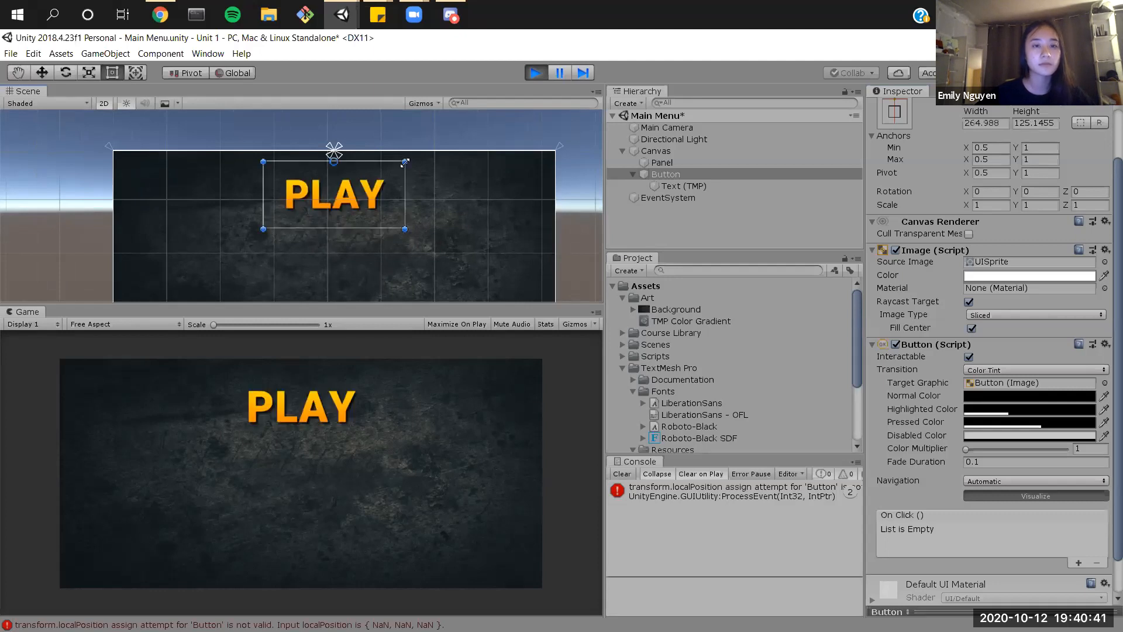
Step: Shrink the PLAY button to about 262 by 105 and set its Pos X to 0
drag(413, 167, 406, 221)
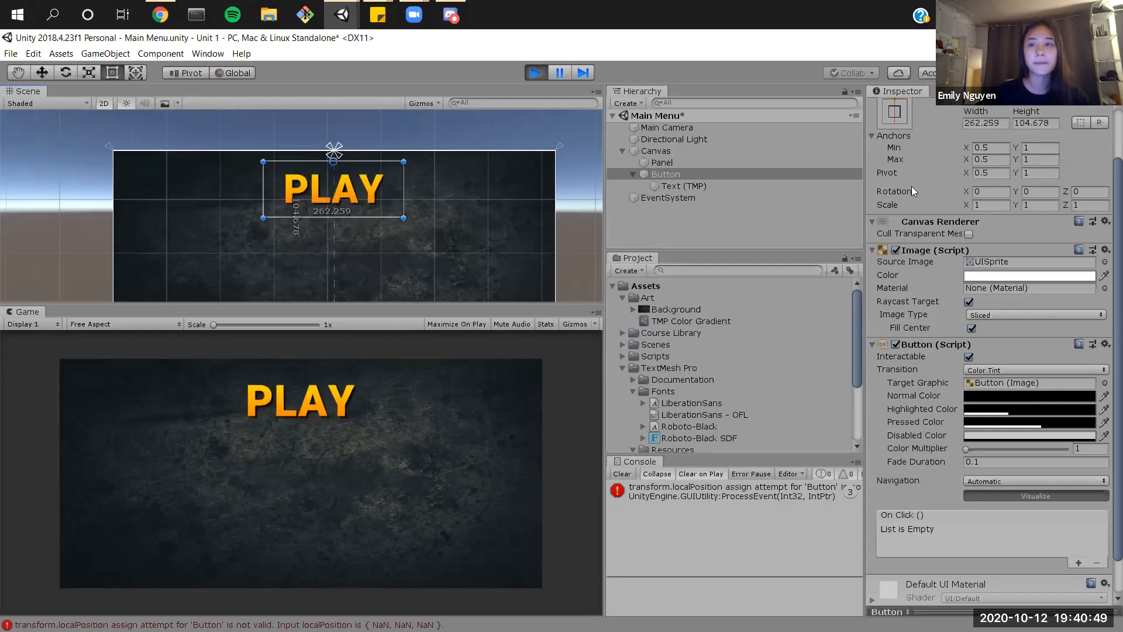
scroll(908, 179, up, 2)
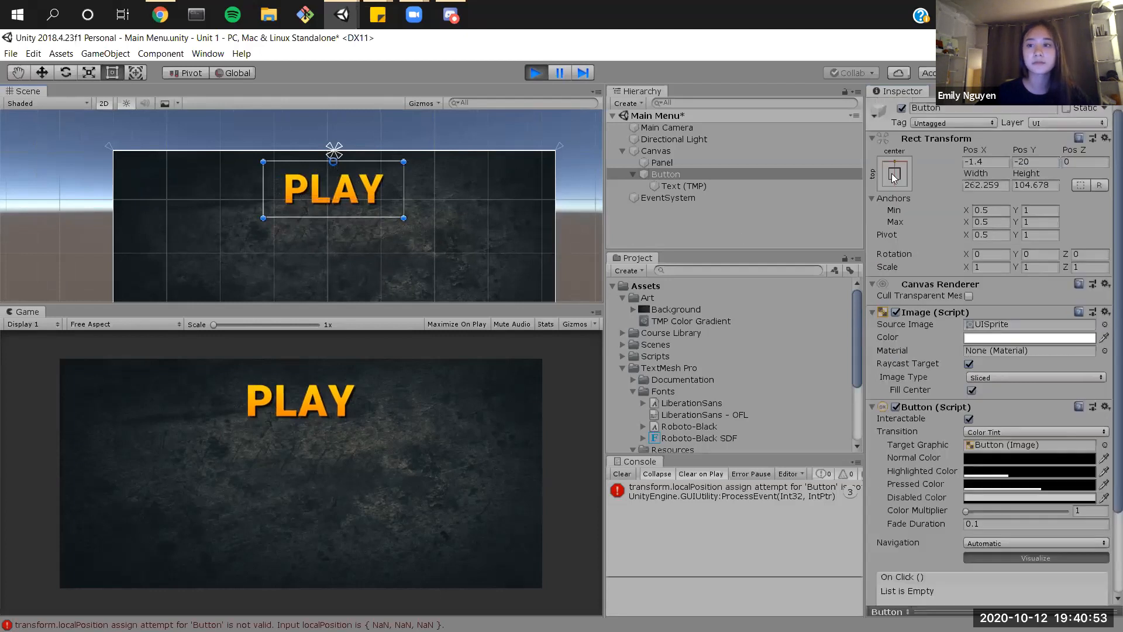
double_click(986, 161)
text(0)
scroll(1108, 302, down, 2)
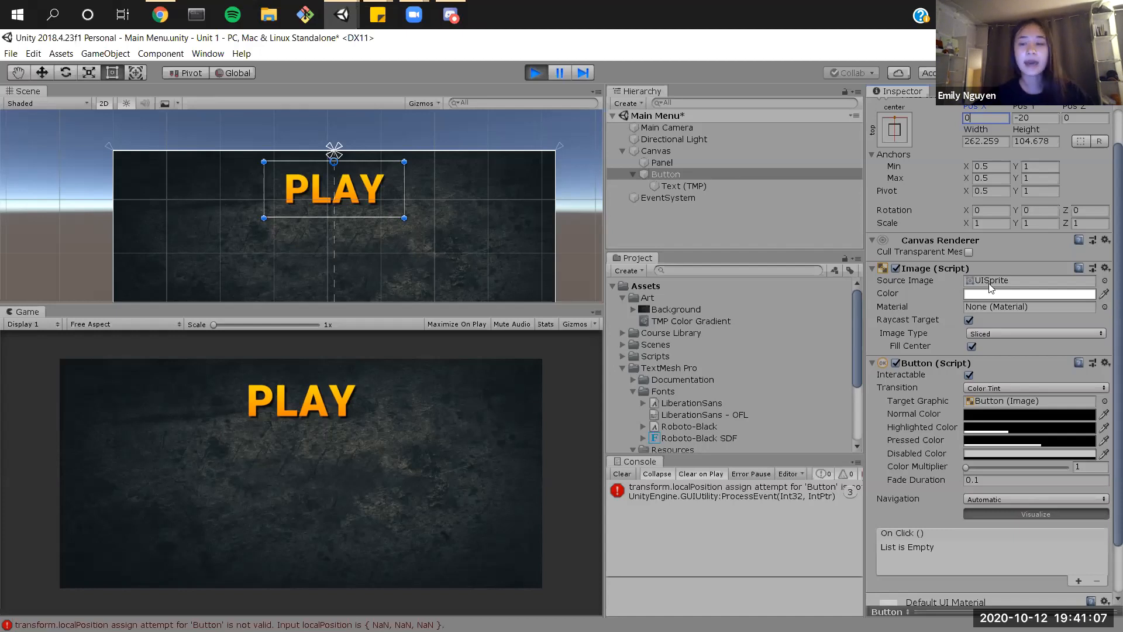
Step: Copy the Button (Script) component with its play-mode color settings
right_click(957, 363)
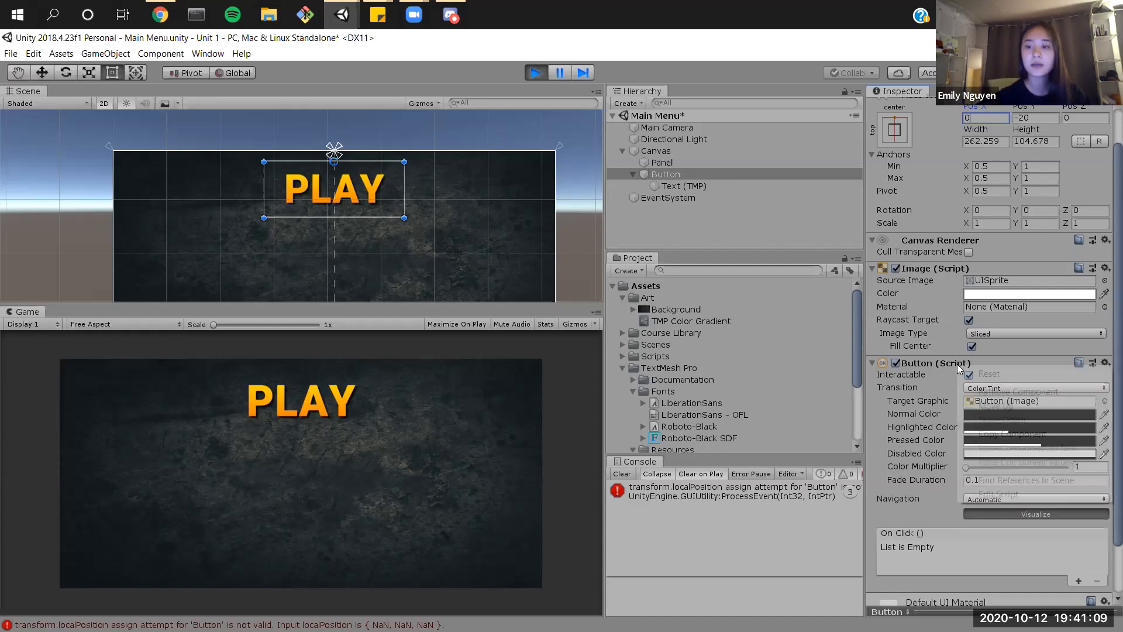
right_click(938, 359)
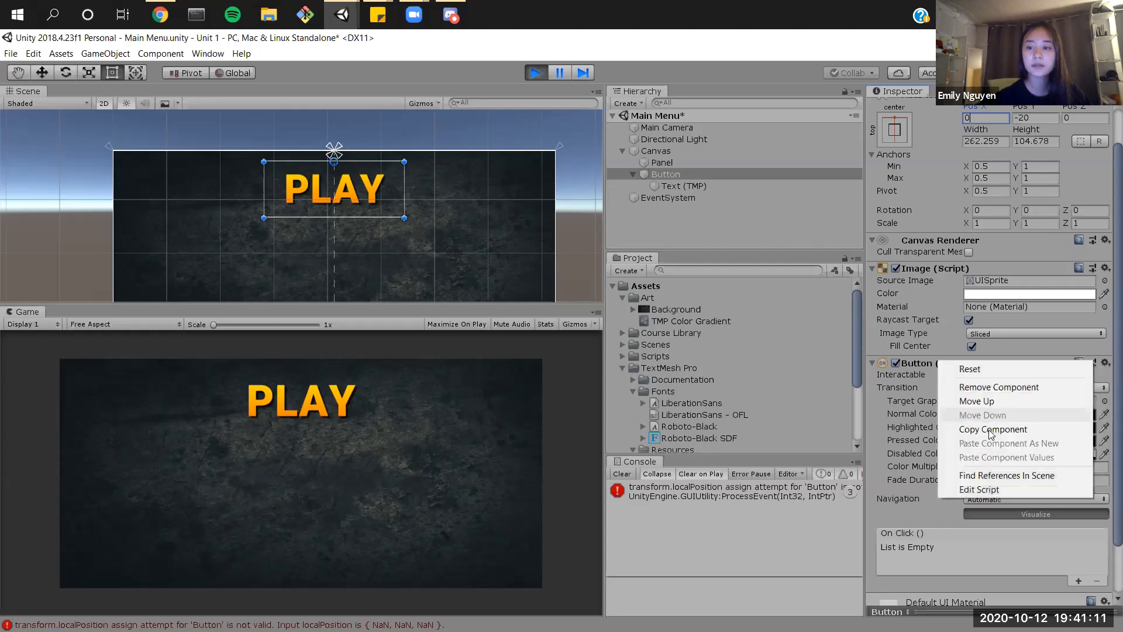
click(985, 367)
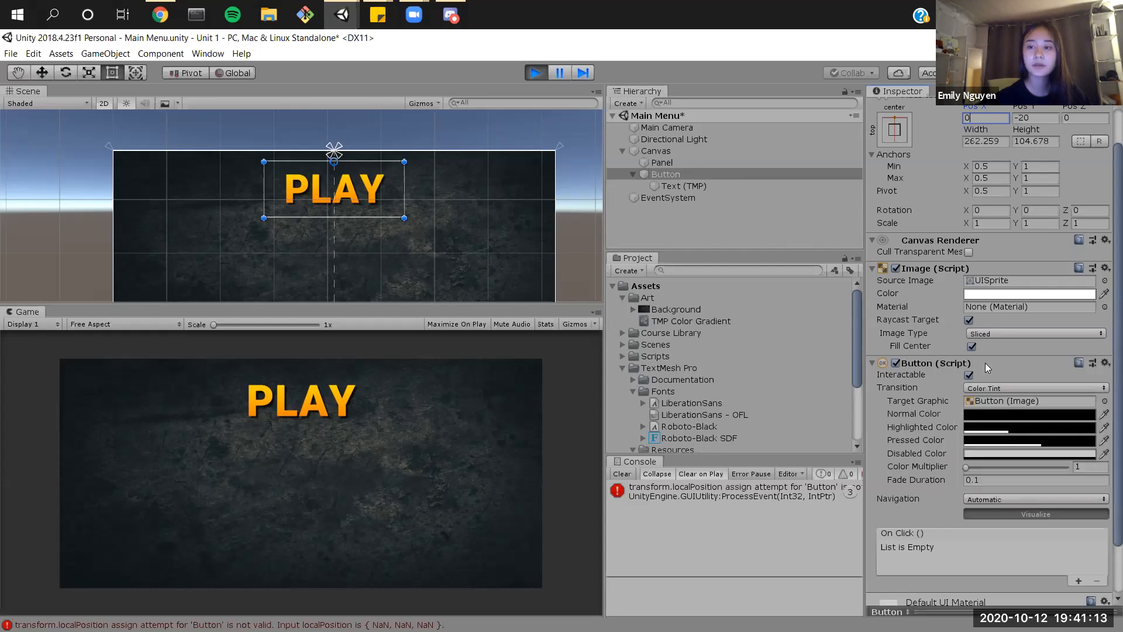
right_click(985, 363)
click(638, 198)
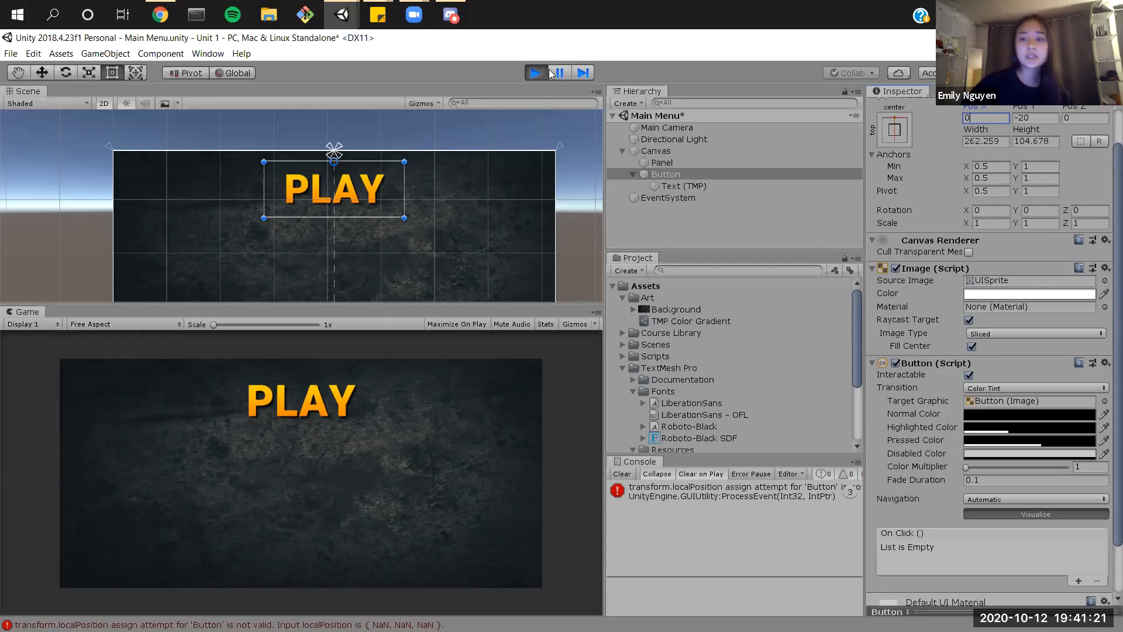
right_click(1027, 361)
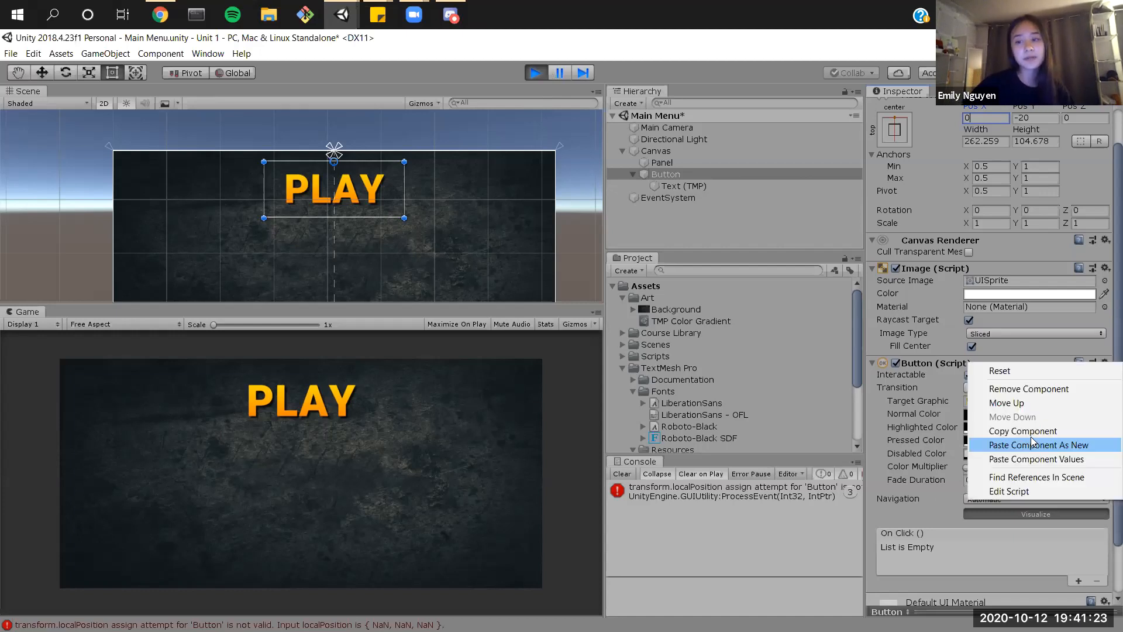
click(1031, 437)
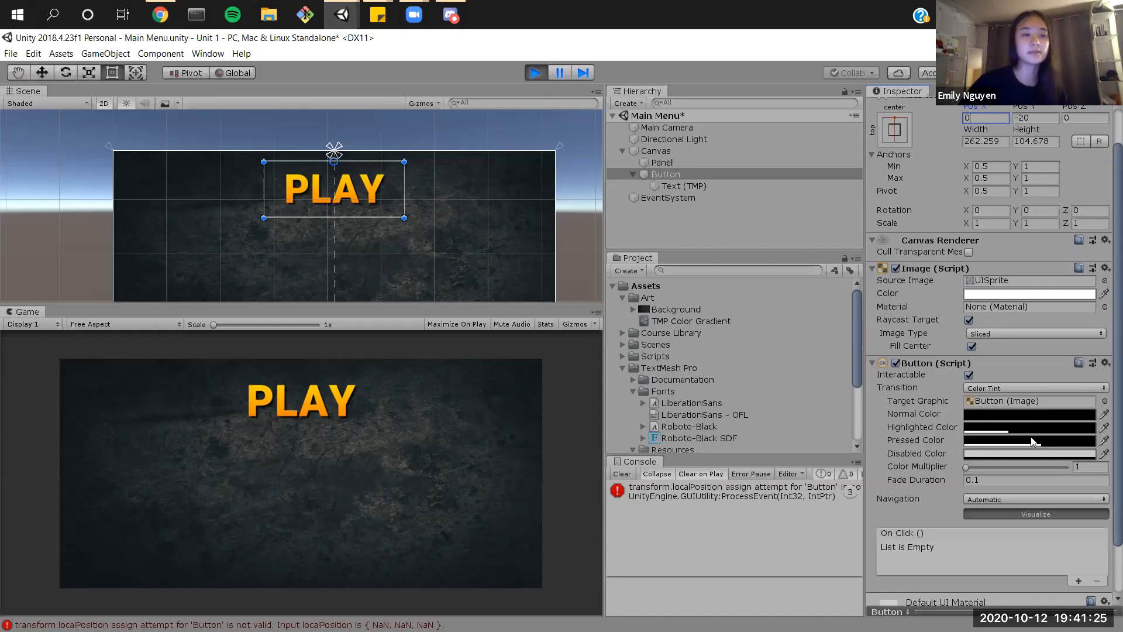
key(XF86MonBrightnessUp)
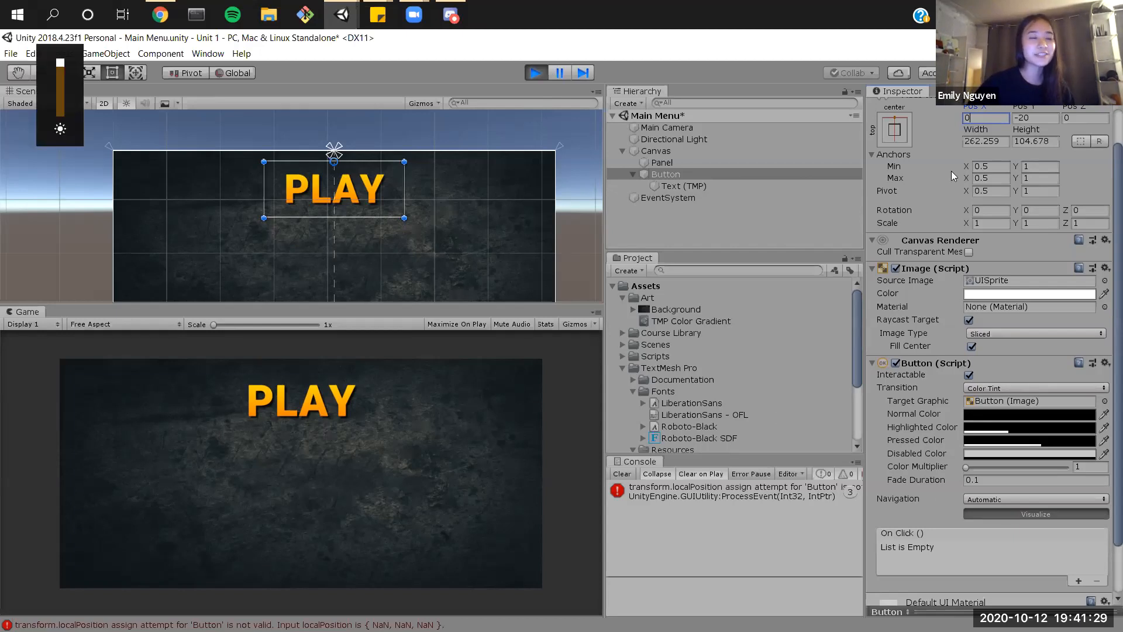
Step: Exit play mode and paste the copied component values onto the PLAY button's Button (Script) component
scroll(952, 171, up, 2)
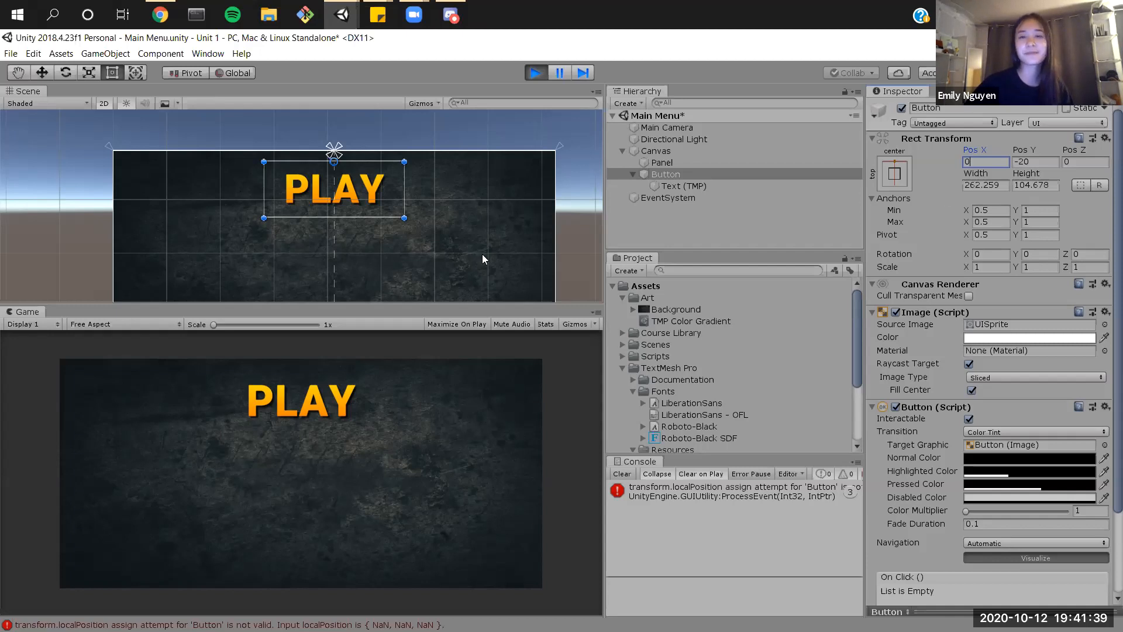
click(534, 73)
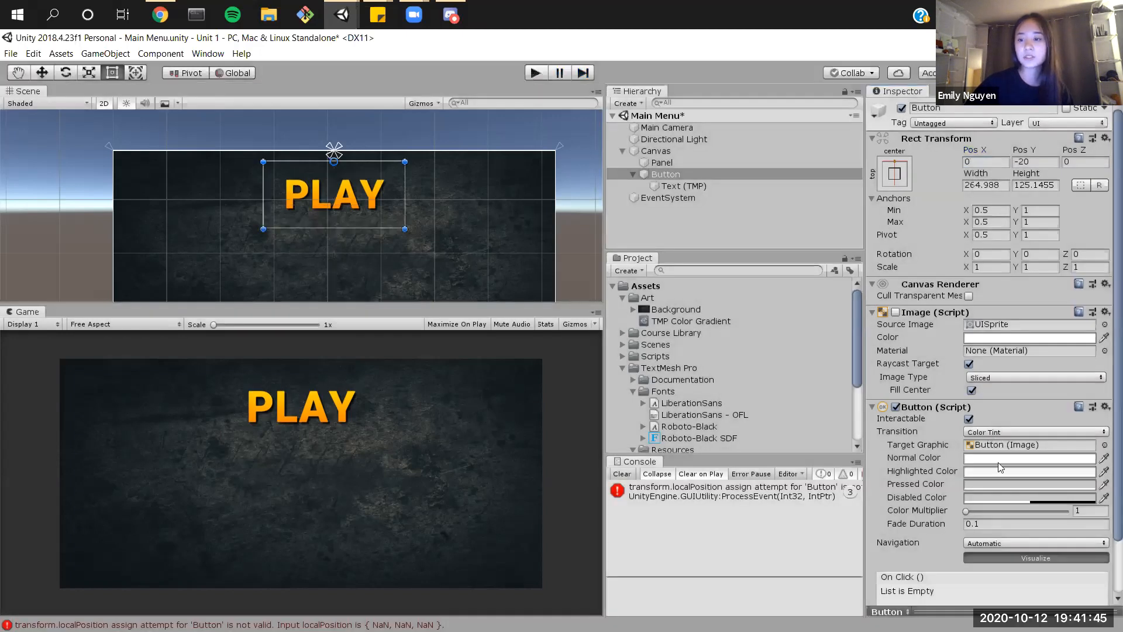
right_click(985, 405)
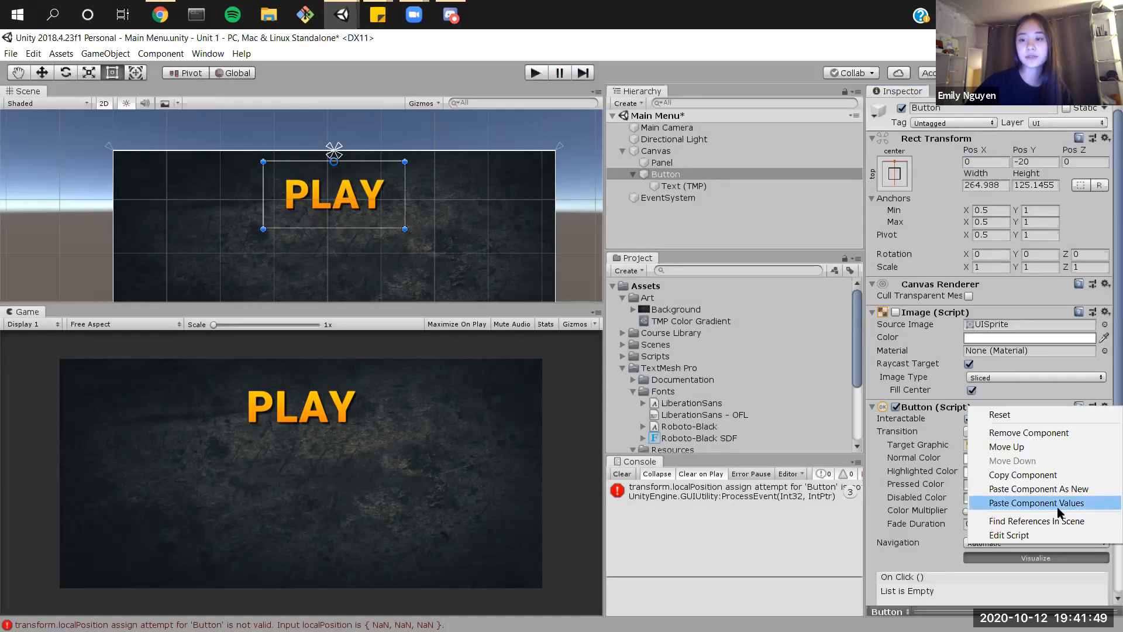
click(1057, 506)
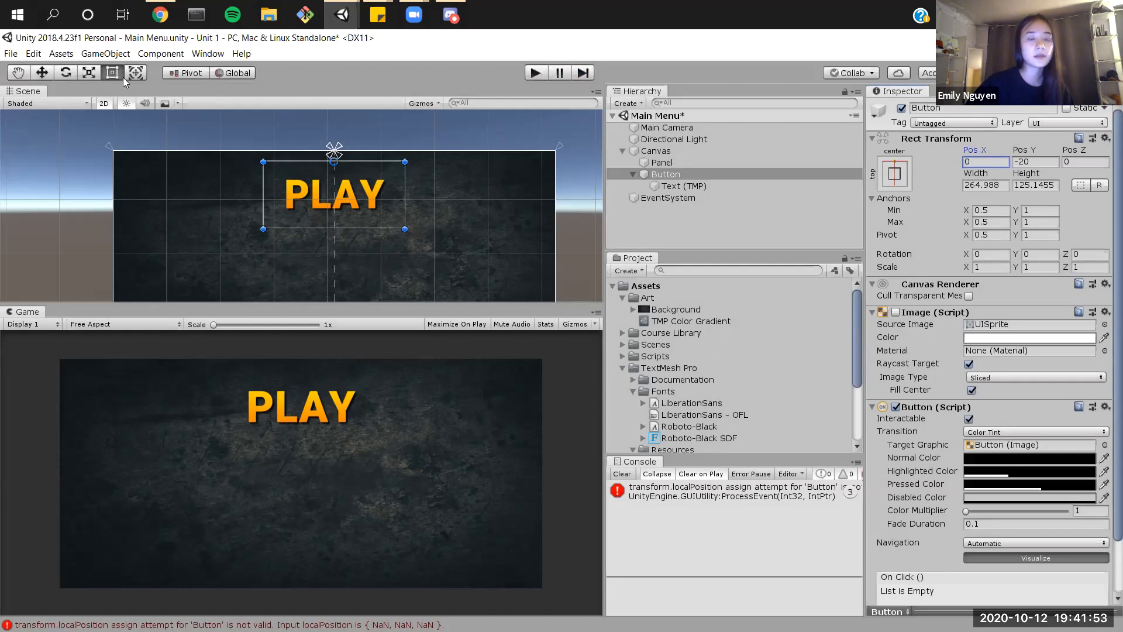
Step: Resize the PLAY button to about 280 by 87 and set its position to Pos X 0 and Pos Y -25
drag(404, 165, 414, 183)
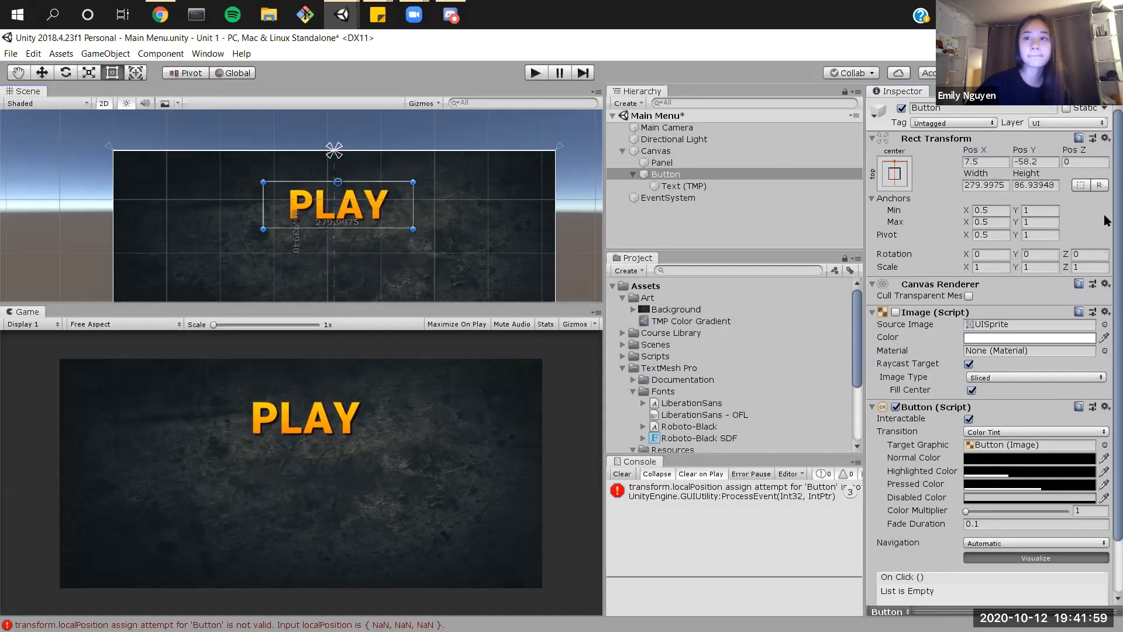
click(966, 163)
text(0)
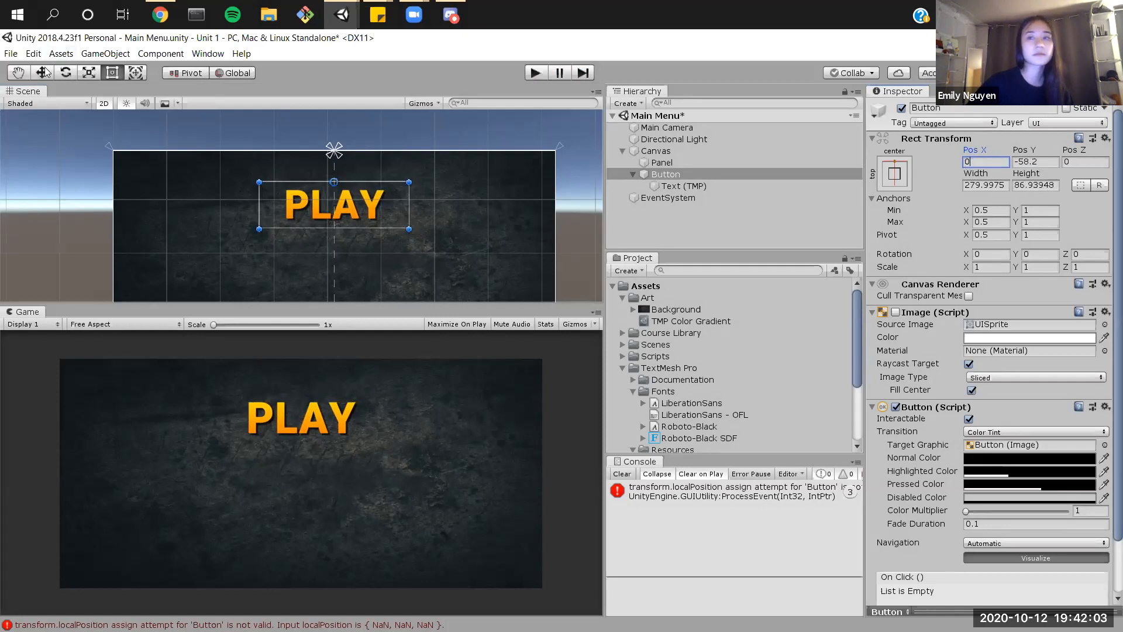
click(1055, 162)
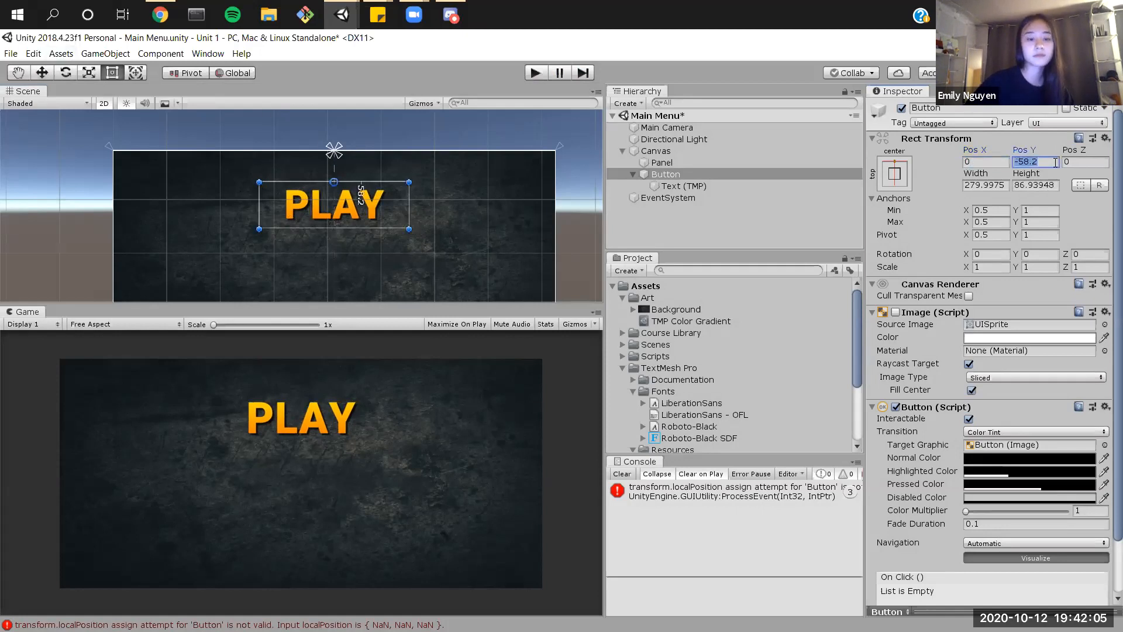
text(-20)
key(BackSpace)
text(5)
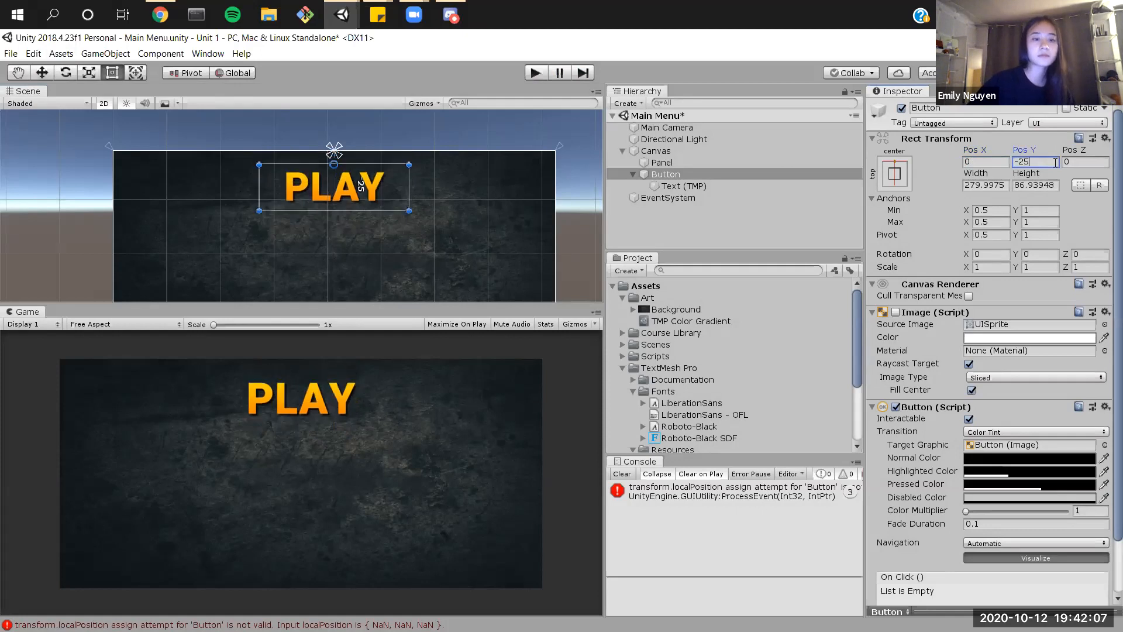
Step: Set the button's Pos Y to -25 and clear the console messages
key(Return)
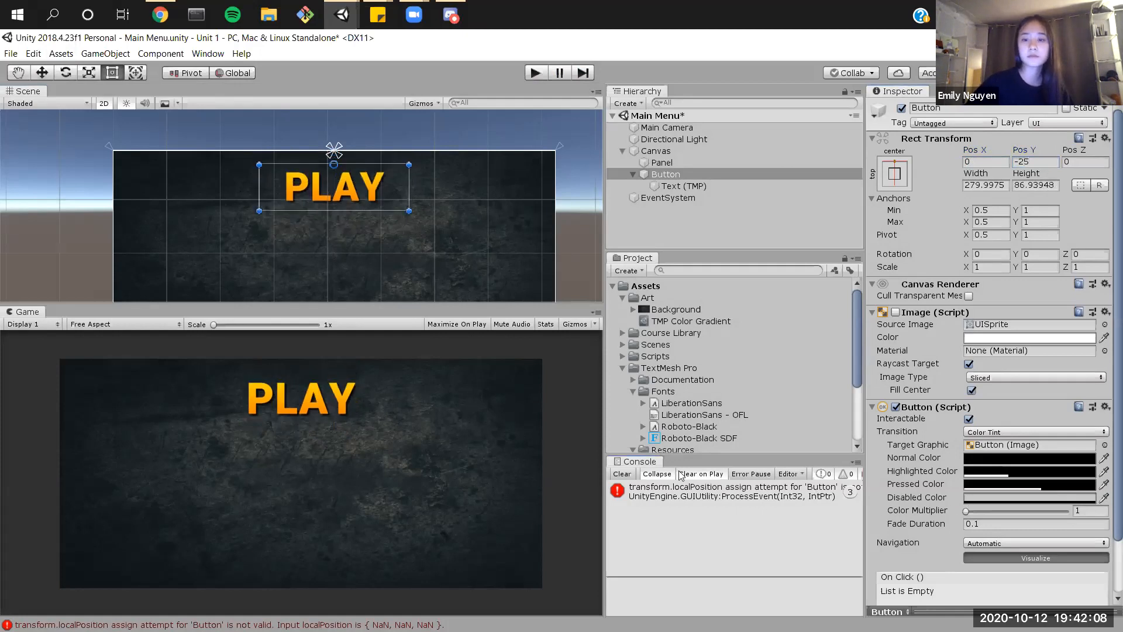
click(622, 474)
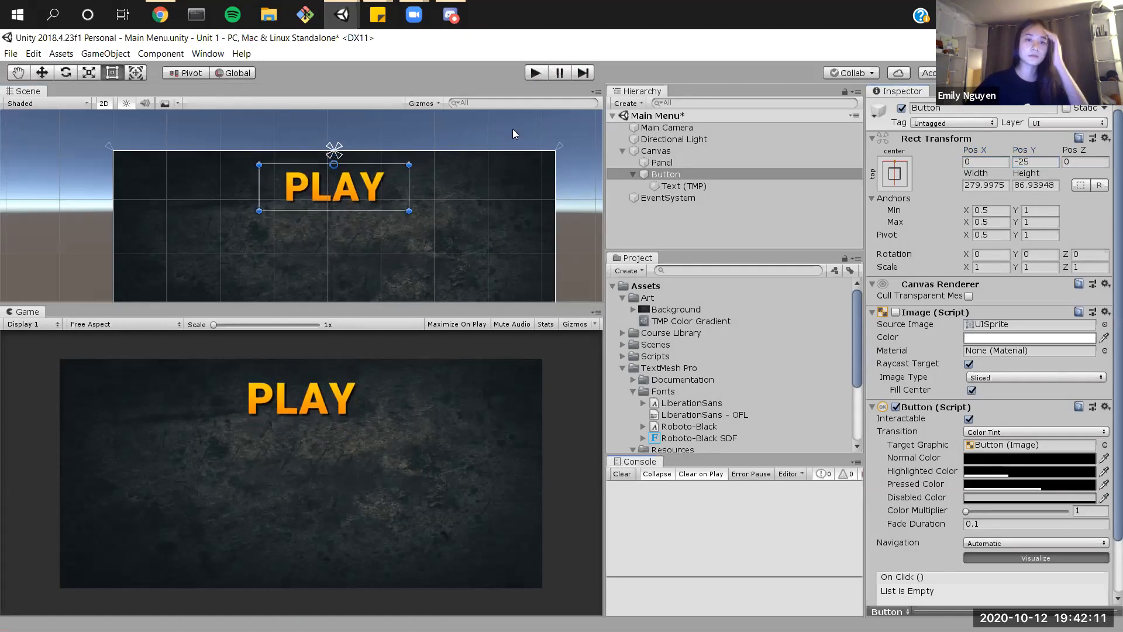
Step: Enable the button's Image component, testing the PLAY button in Play mode before and after the change
click(536, 73)
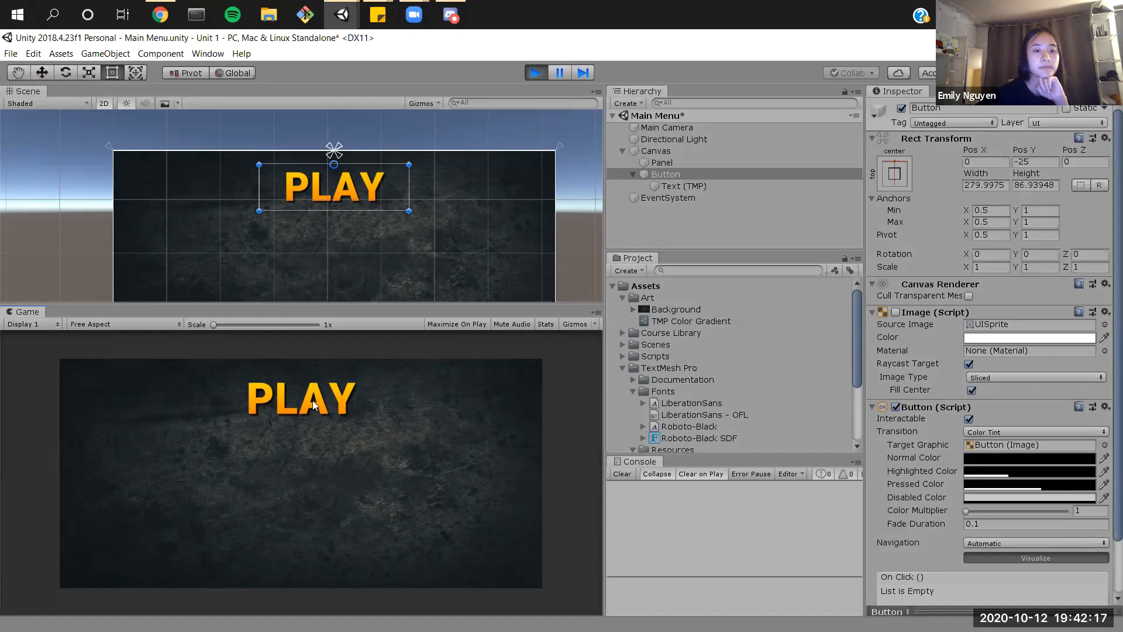
click(535, 72)
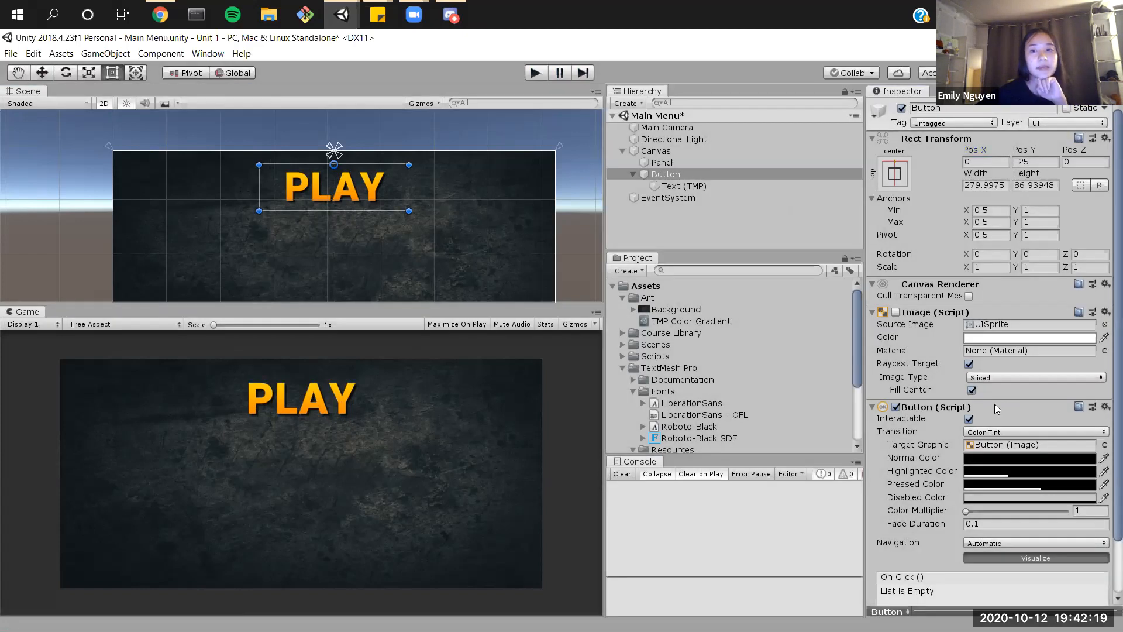
click(896, 312)
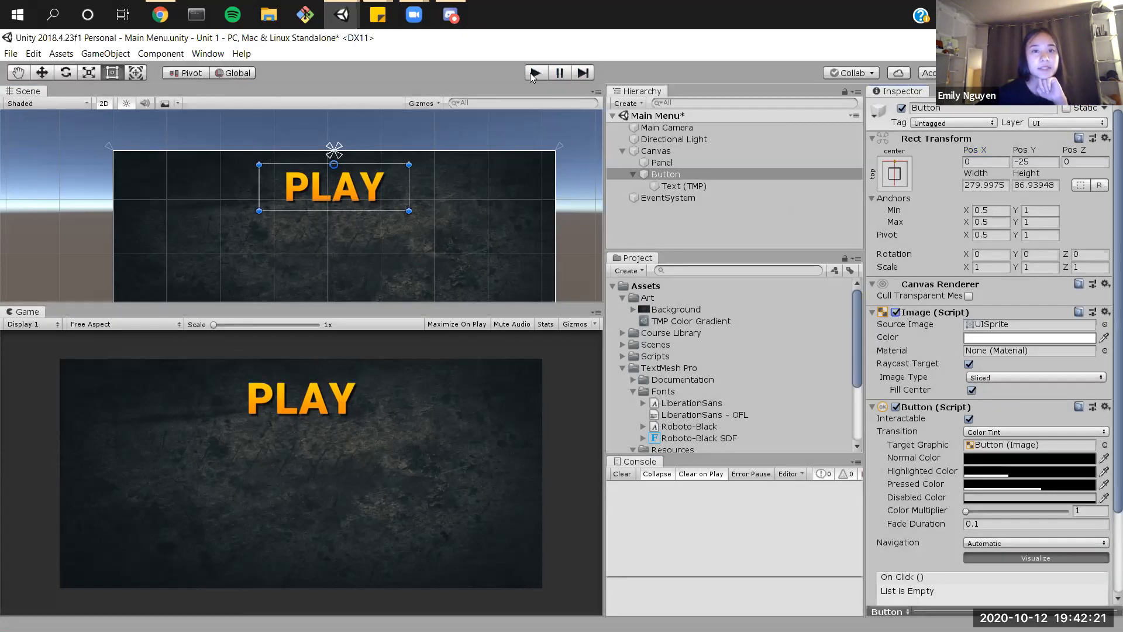
click(535, 73)
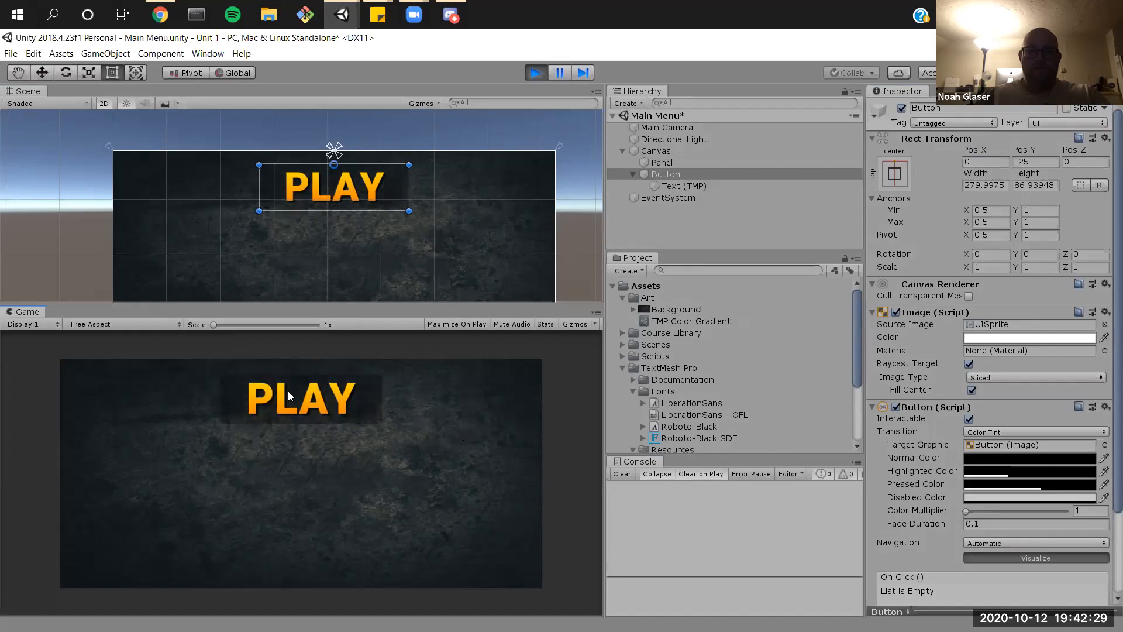
click(534, 74)
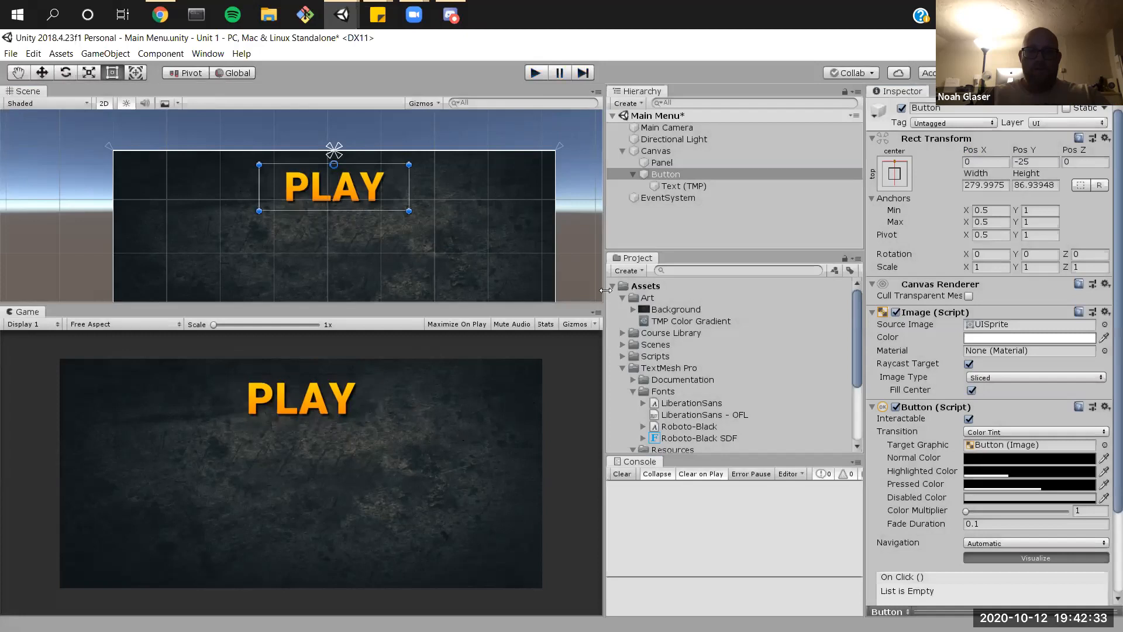
mouse_move(606, 292)
mouse_down()
mouse_move(622, 293)
mouse_move(610, 294)
mouse_up()
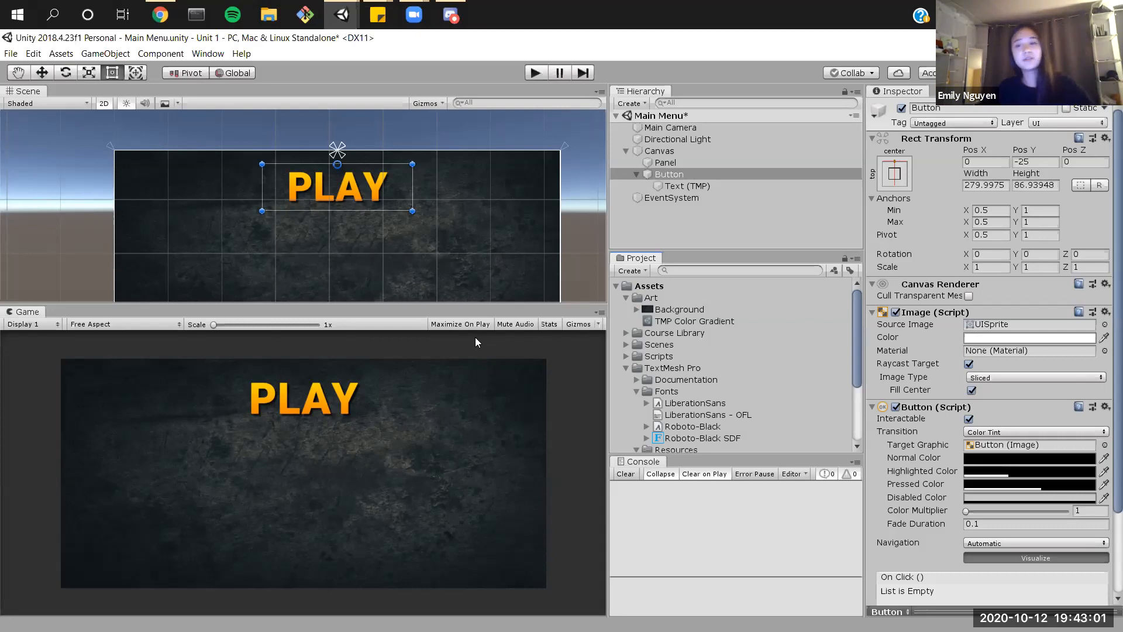
scroll(977, 406, down, 3)
scroll(977, 407, up, 3)
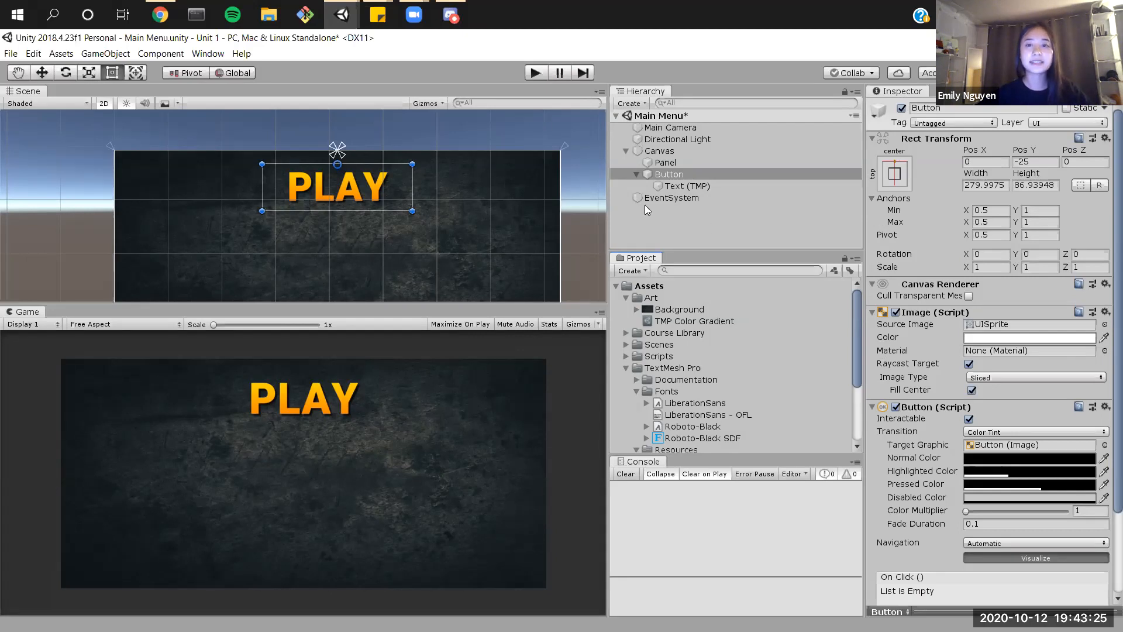
Step: Rename the Button object under the Canvas to PlayButton
click(653, 175)
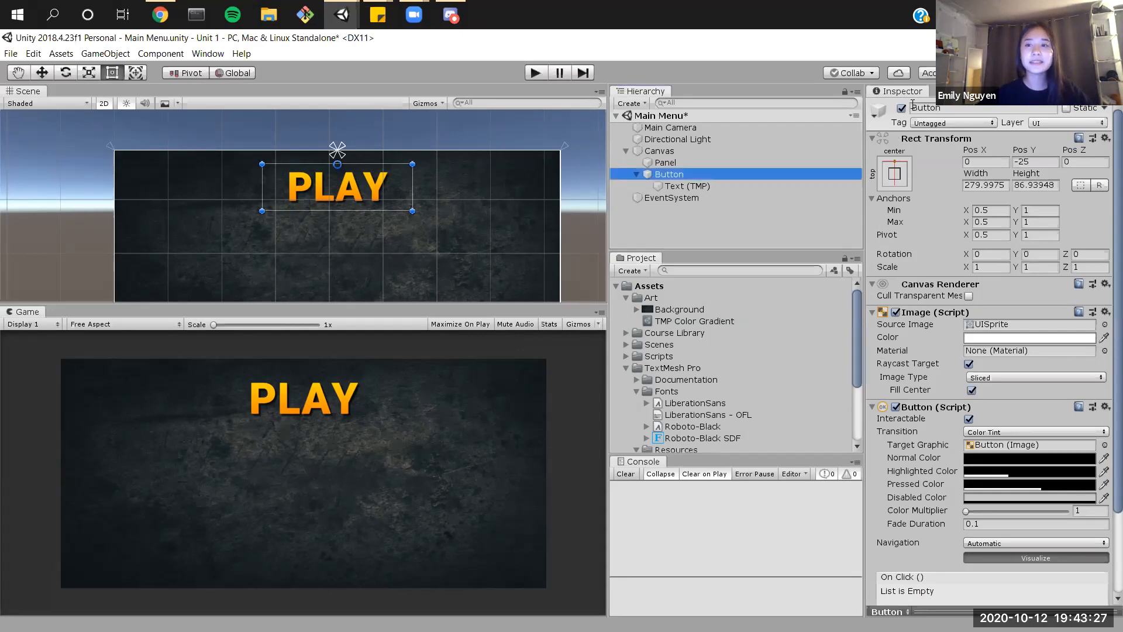
click(937, 107)
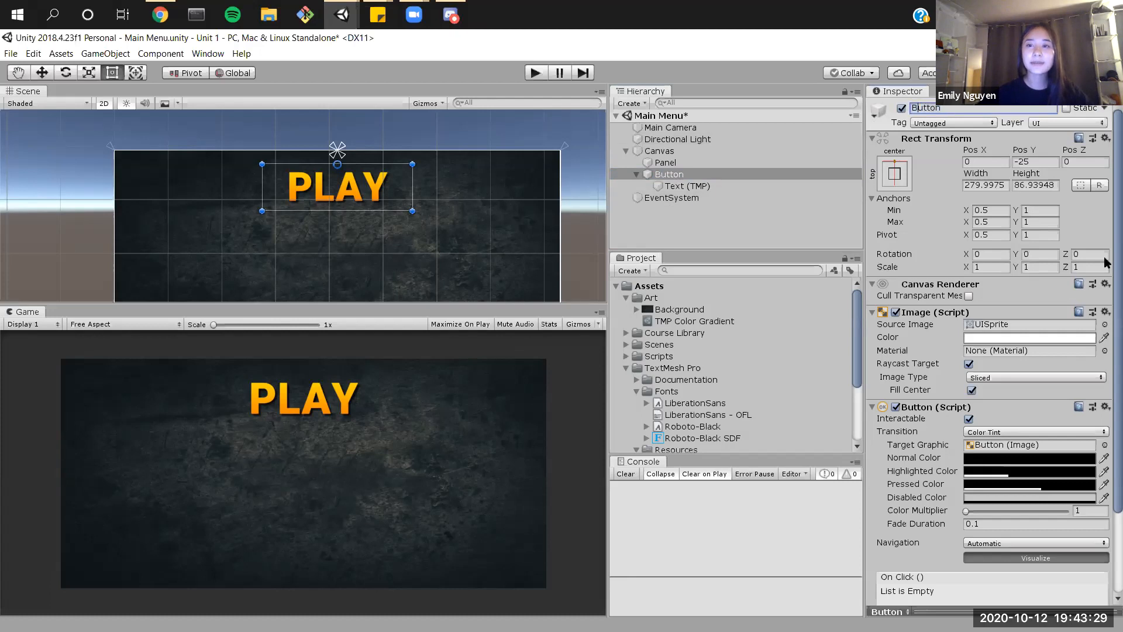
text(Play)
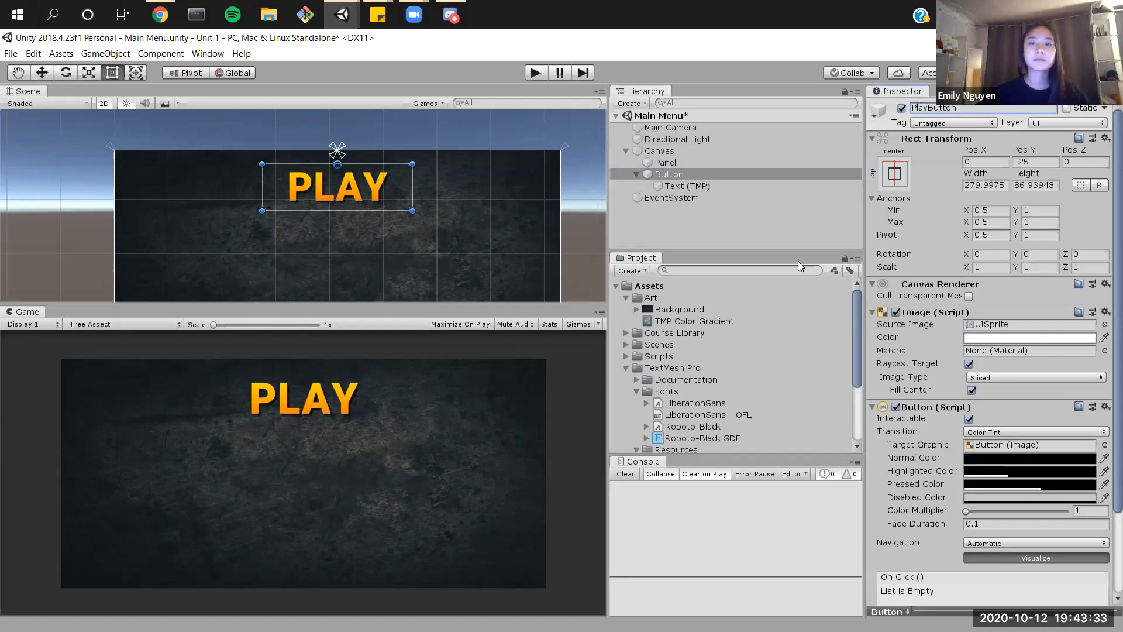
key(Return)
Step: Duplicate PlayButton and move the copy straight down below the original to a Pos Y of about -132
click(694, 175)
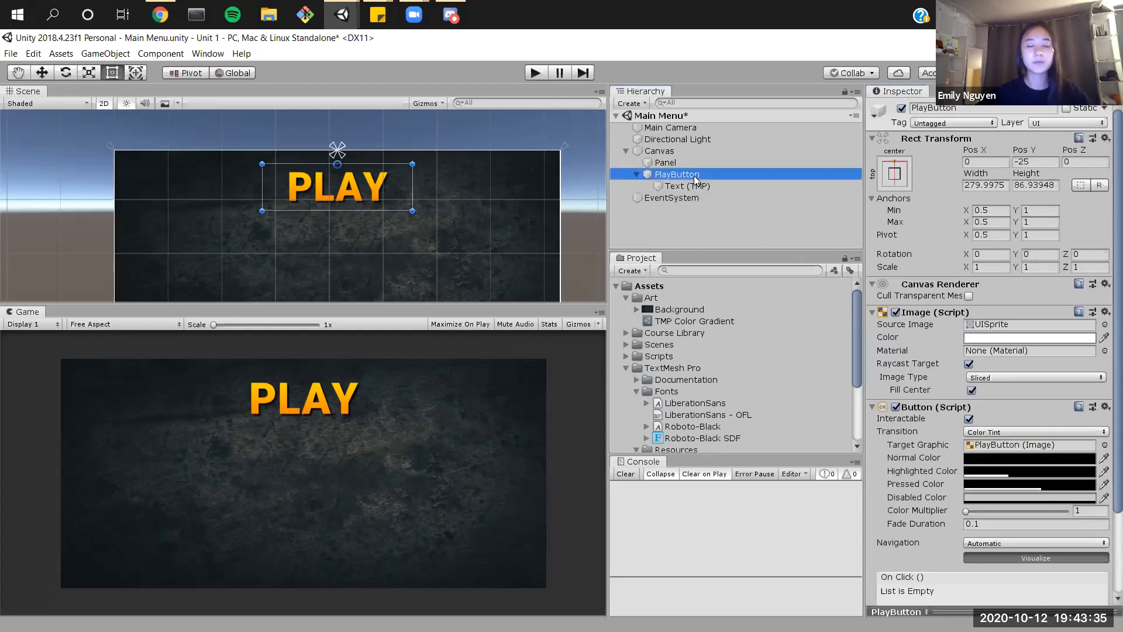
right_click(694, 176)
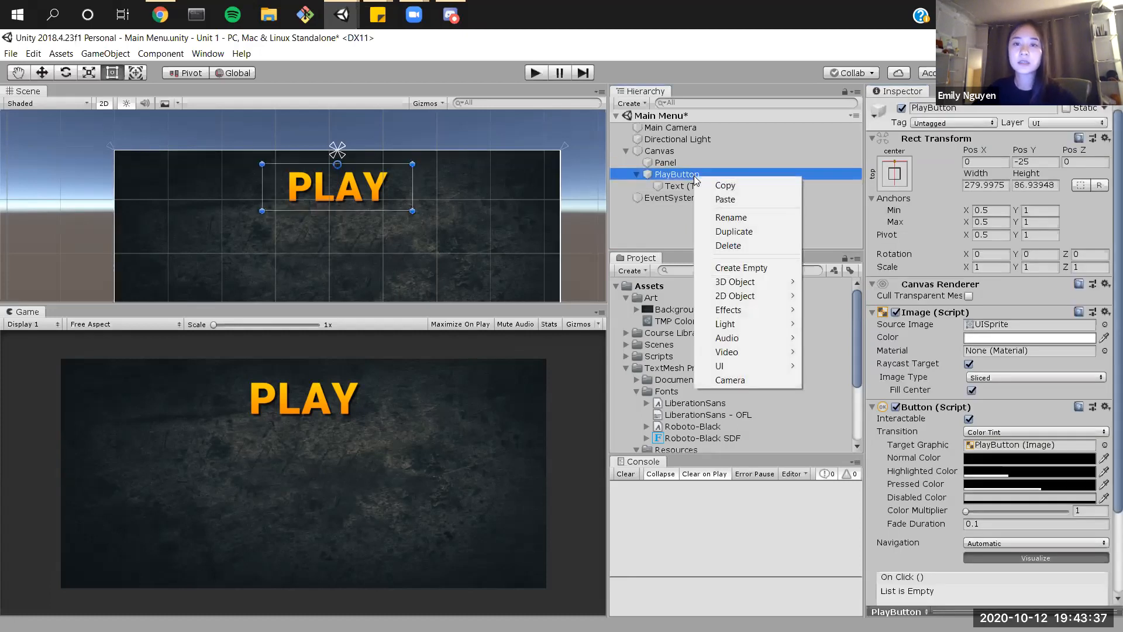
click(671, 168)
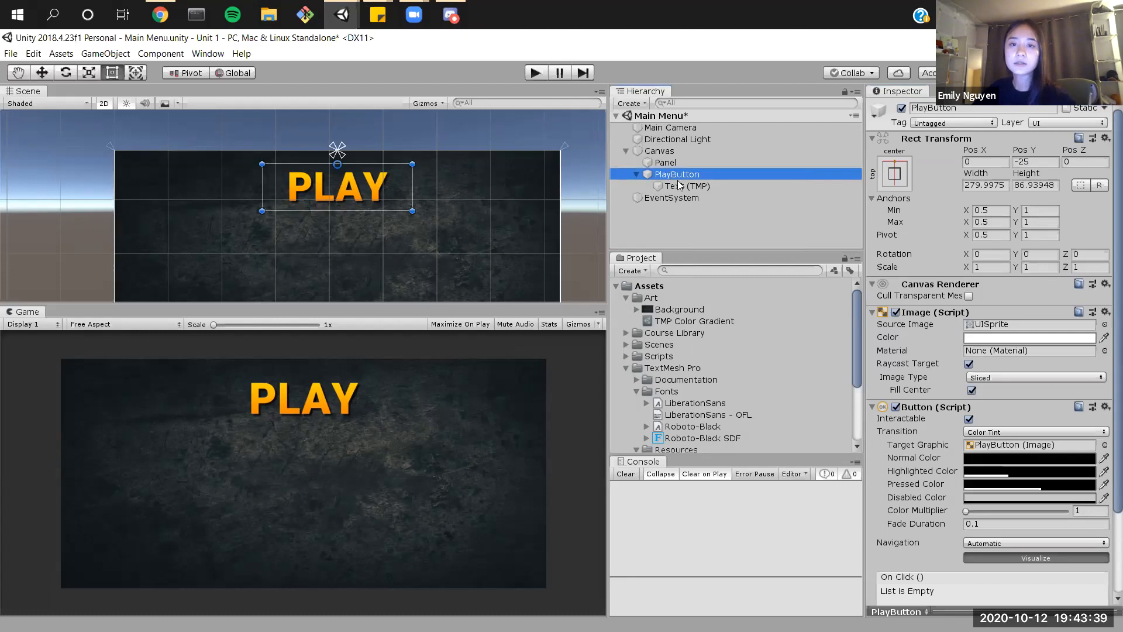
key(ctrl+d)
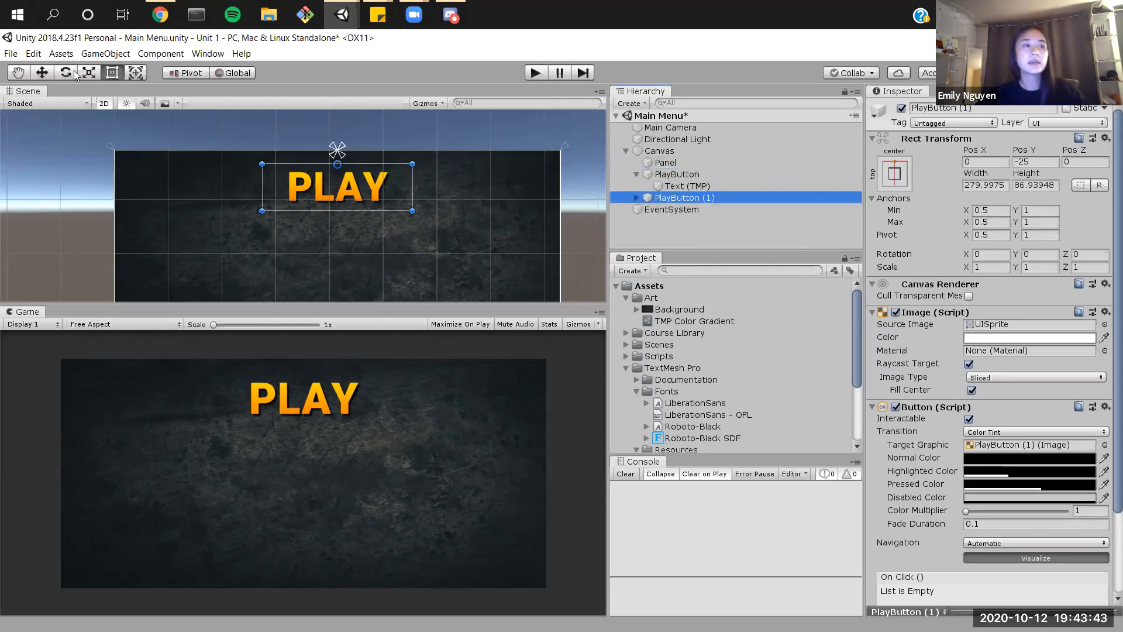
click(41, 79)
drag(337, 112, 341, 175)
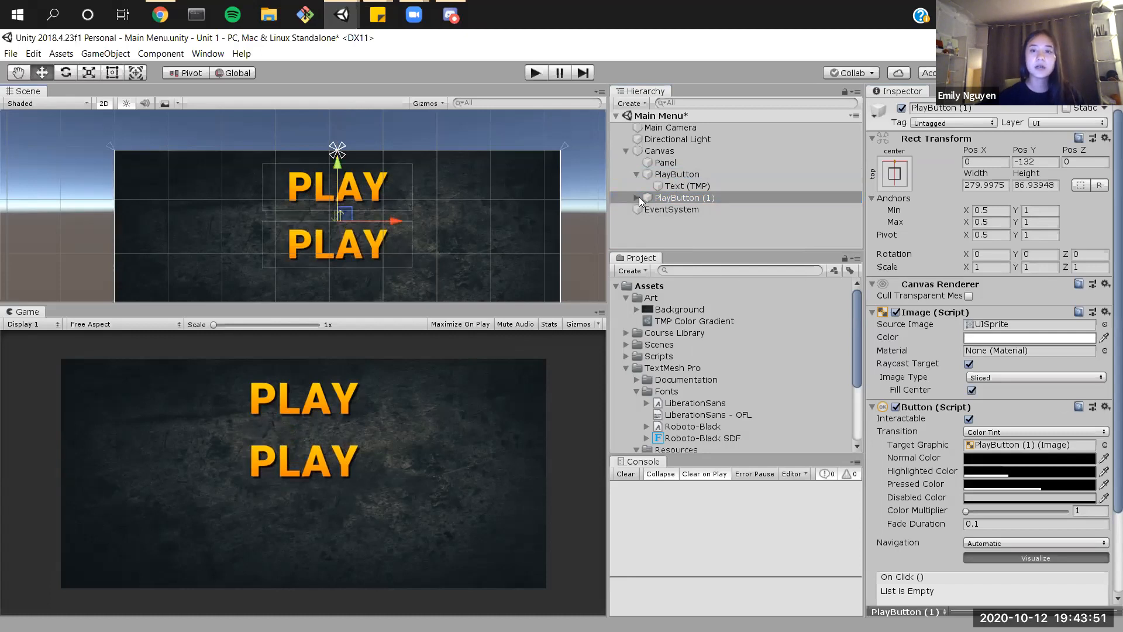
Step: Rename the duplicated button to OptionsButton and change its child text to OPTIONS
drag(929, 109, 858, 114)
text(OptionsButton)
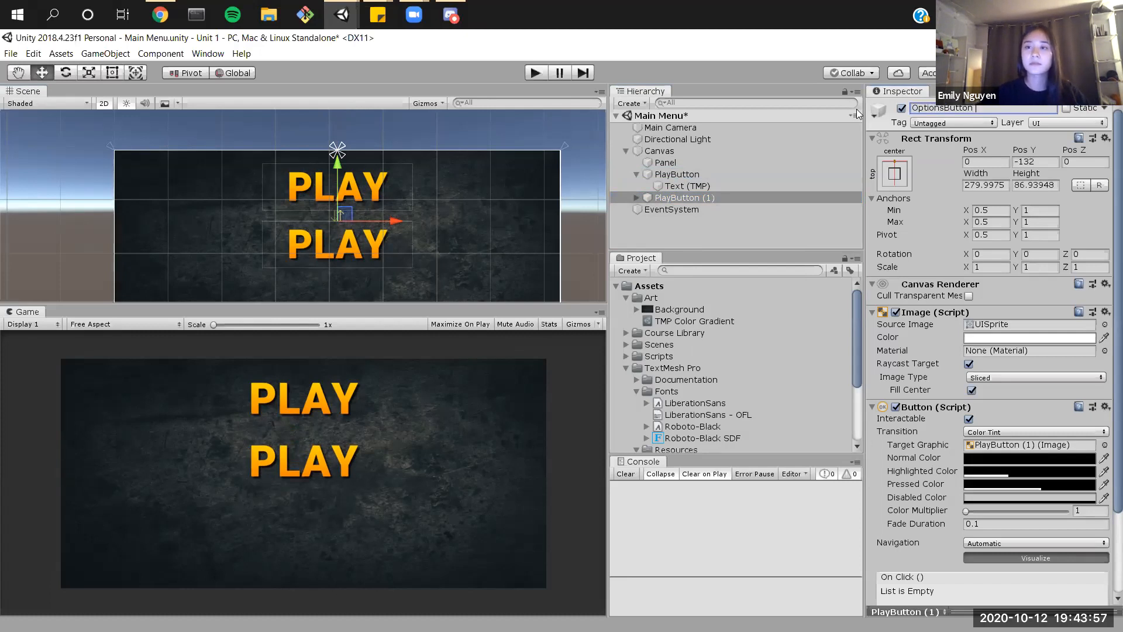
click(636, 199)
click(685, 208)
click(972, 342)
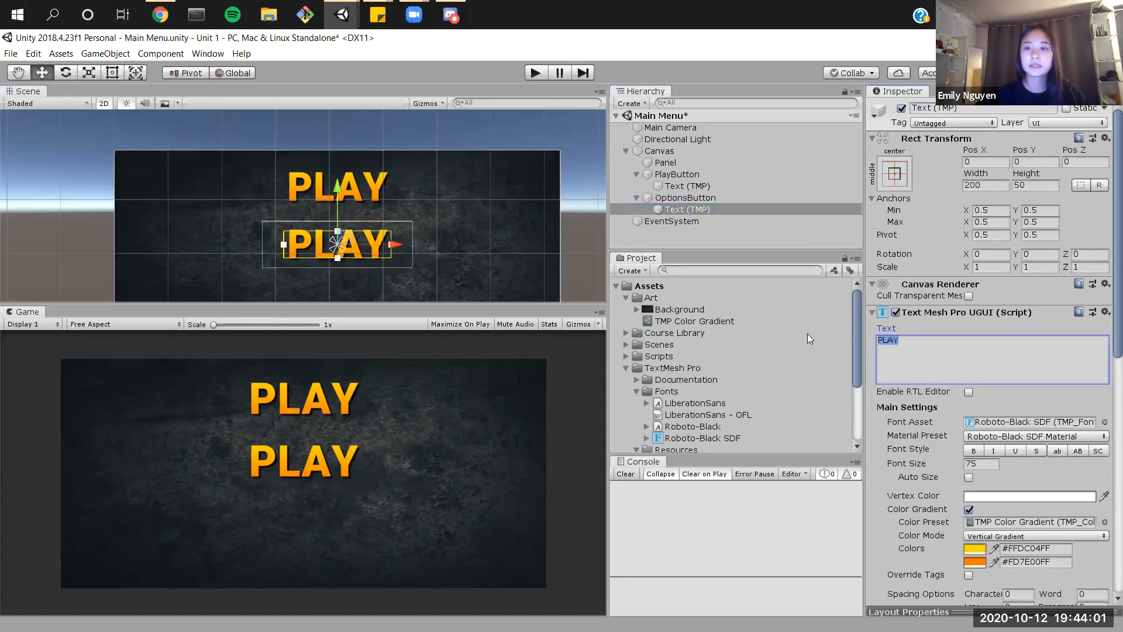
text(OPTIONS)
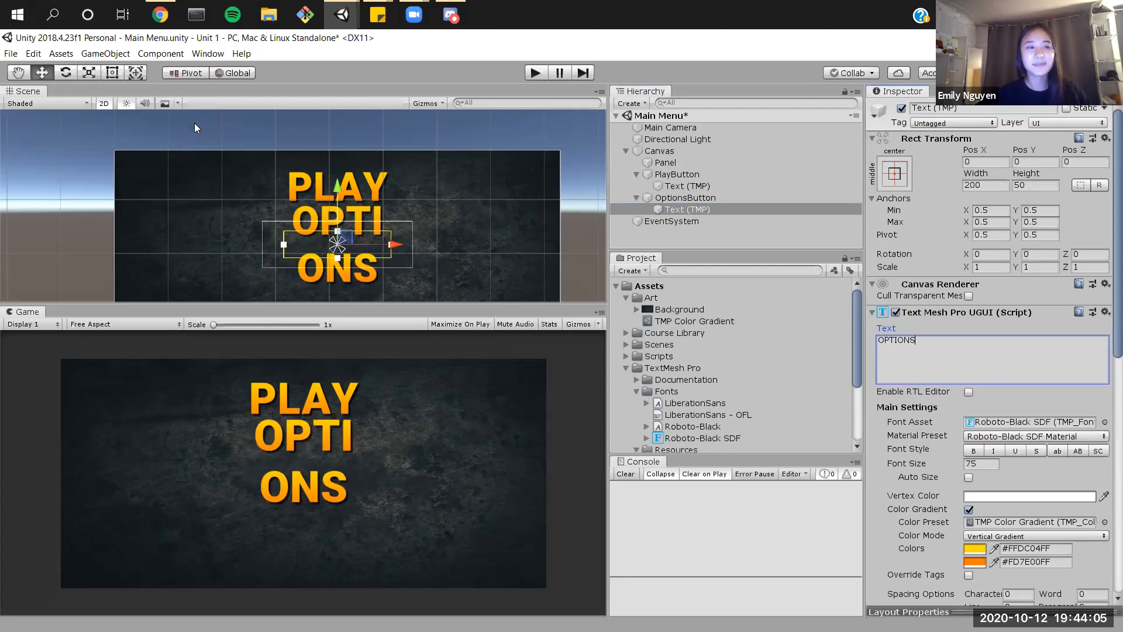
click(111, 74)
drag(391, 245, 402, 241)
key(ctrl+z)
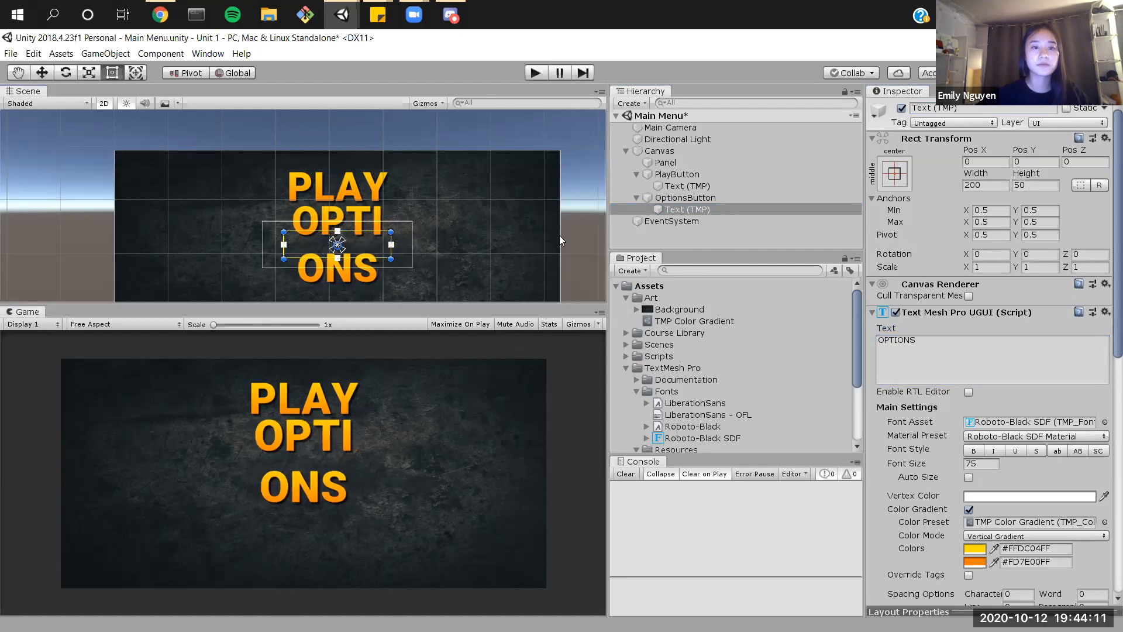
Step: Widen the OPTIONS text box to the right with the Rect tool until the word fits on one line
click(685, 208)
key(f)
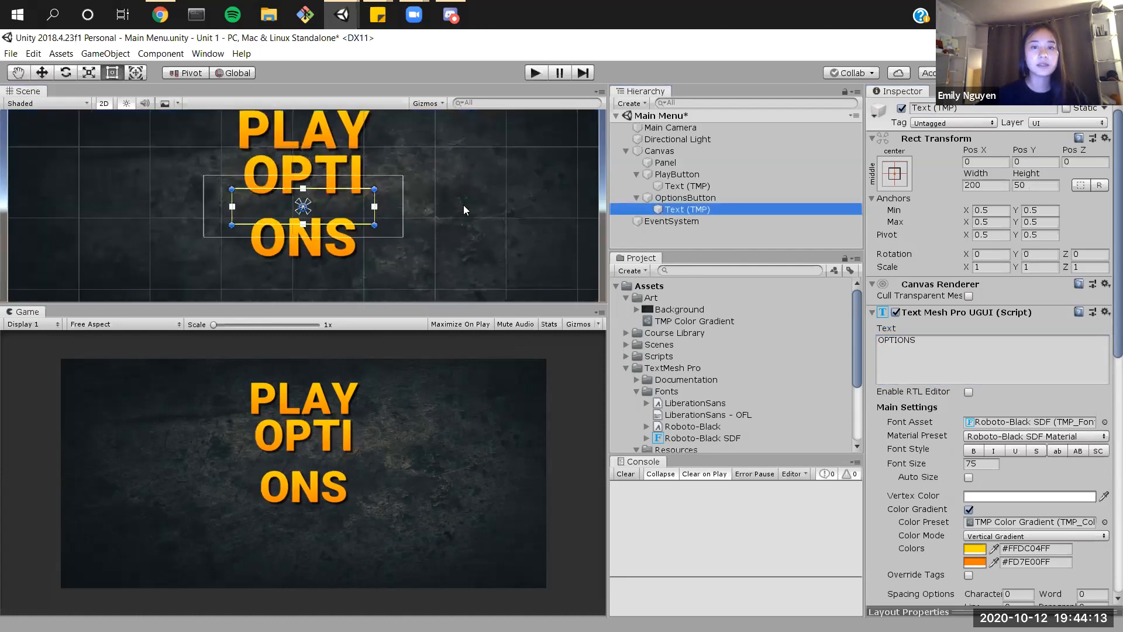
scroll(408, 176, down, 3)
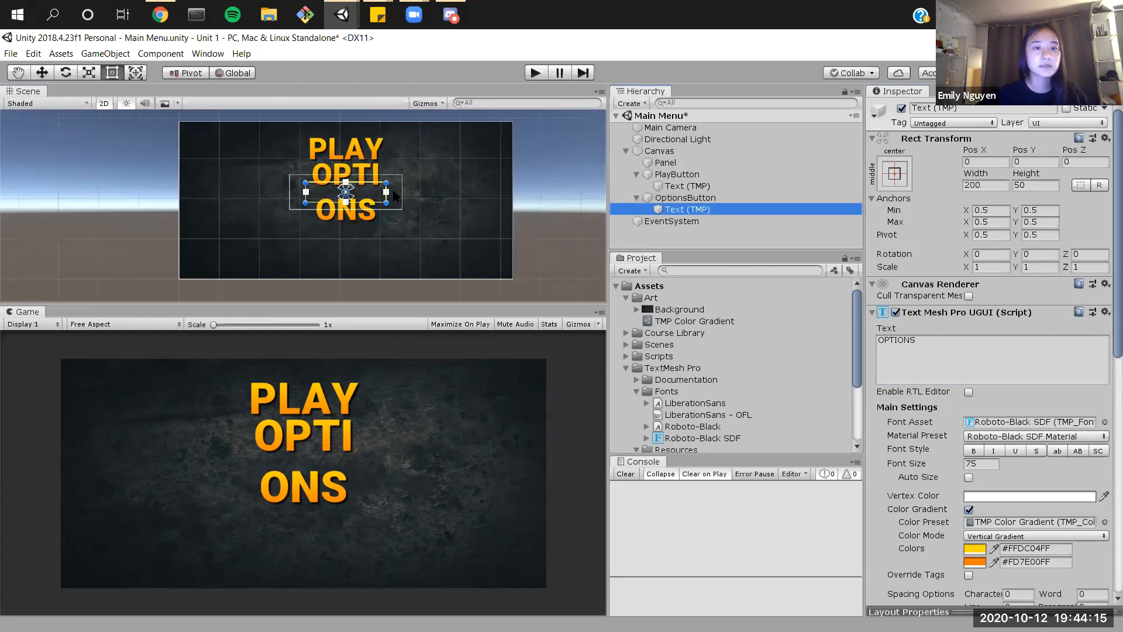
drag(386, 192, 469, 191)
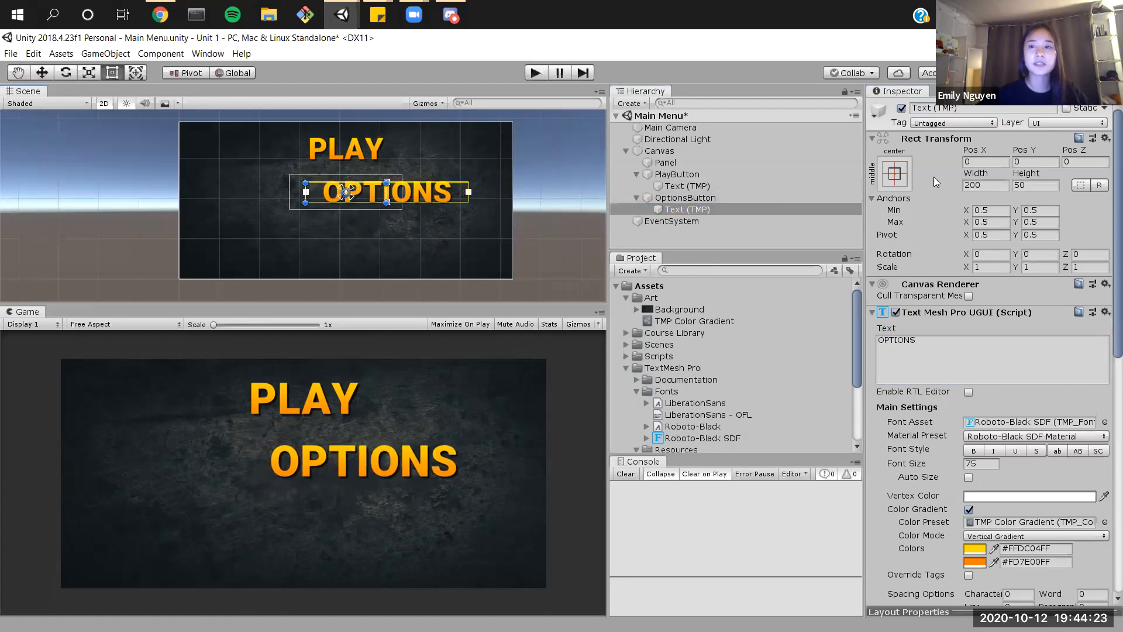
Step: Examine the anchor presets and alignment settings of the OPTIONS text
click(896, 174)
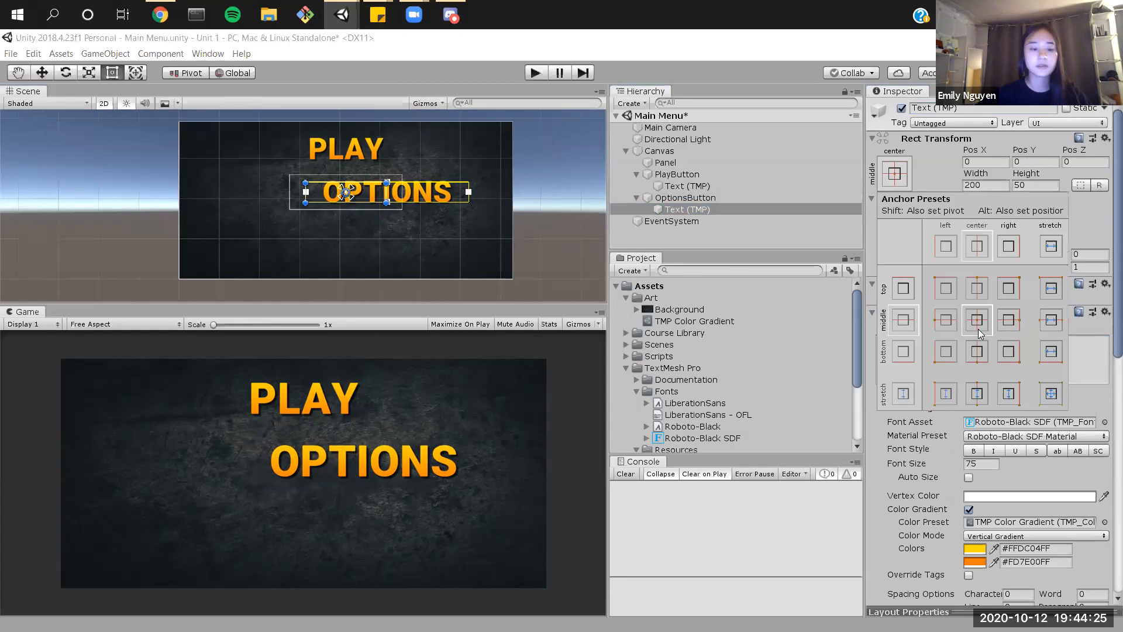
key(shift+alt)
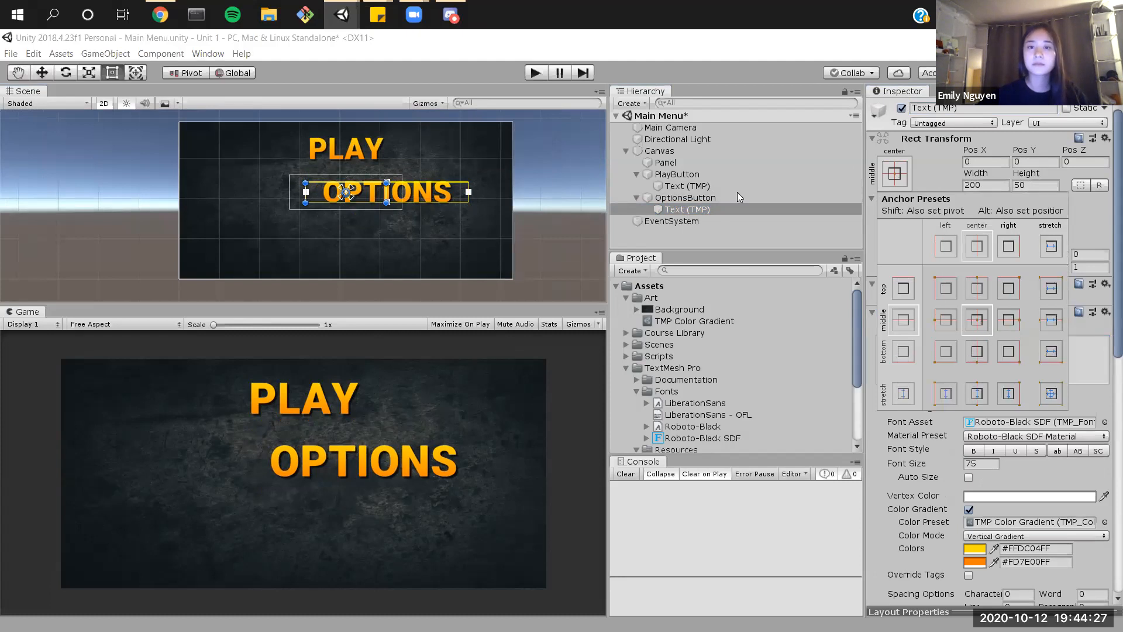
click(946, 164)
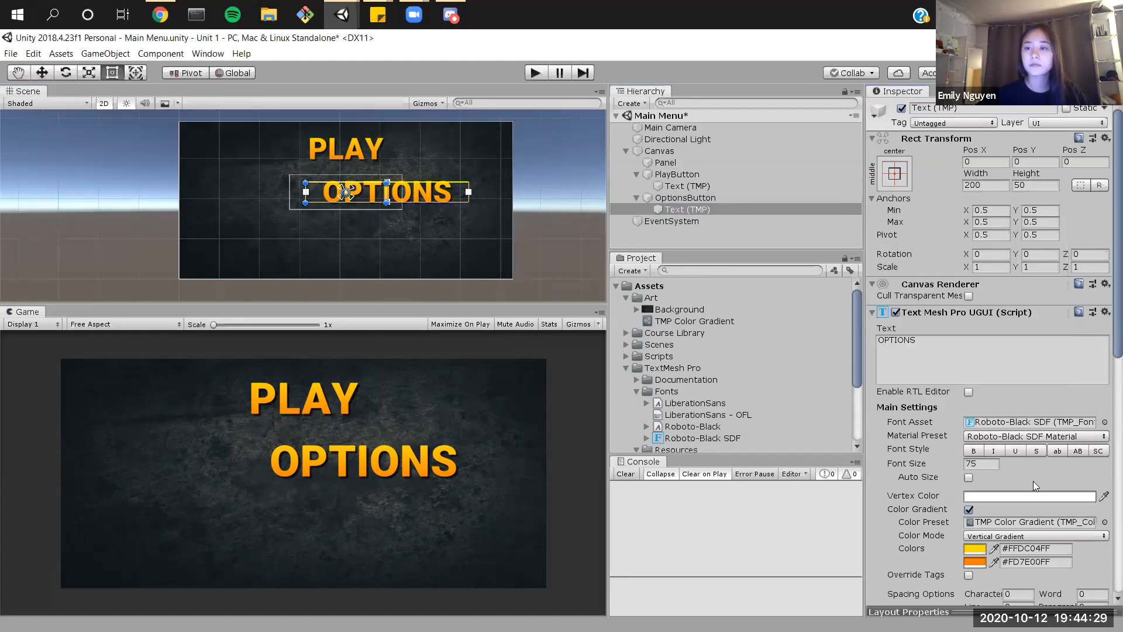
scroll(998, 526, down, 3)
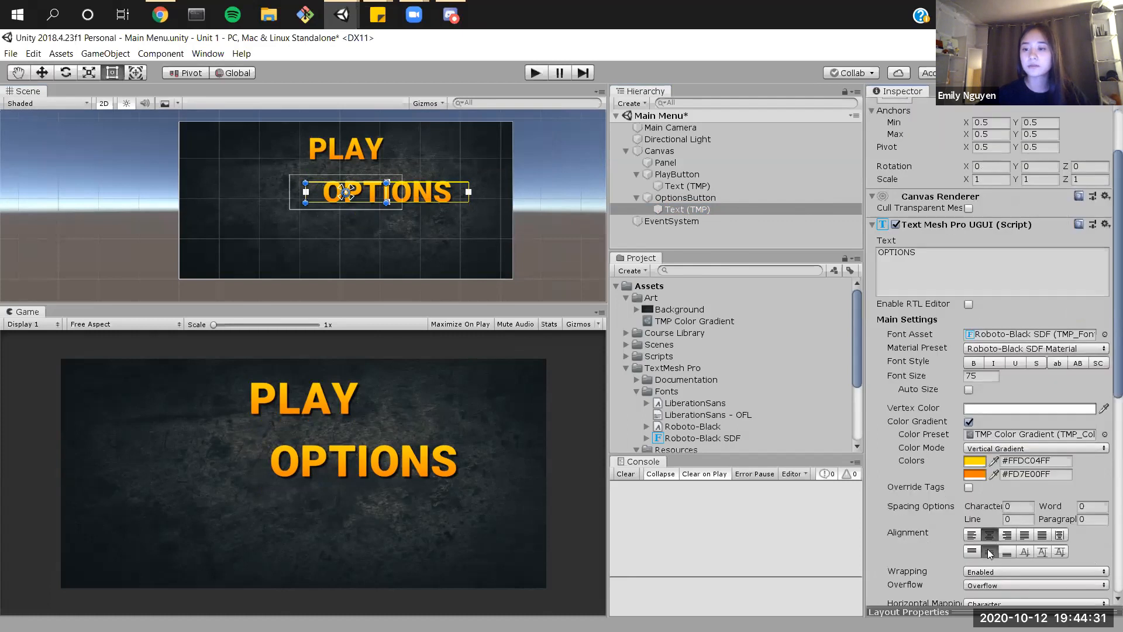
scroll(966, 380, up, 3)
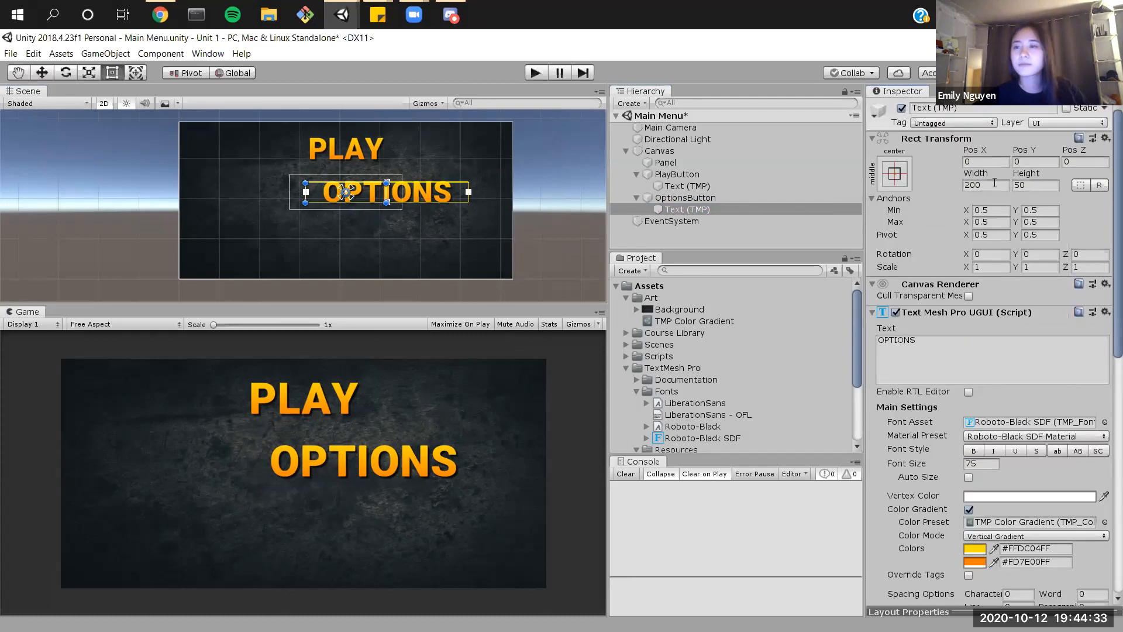
click(721, 209)
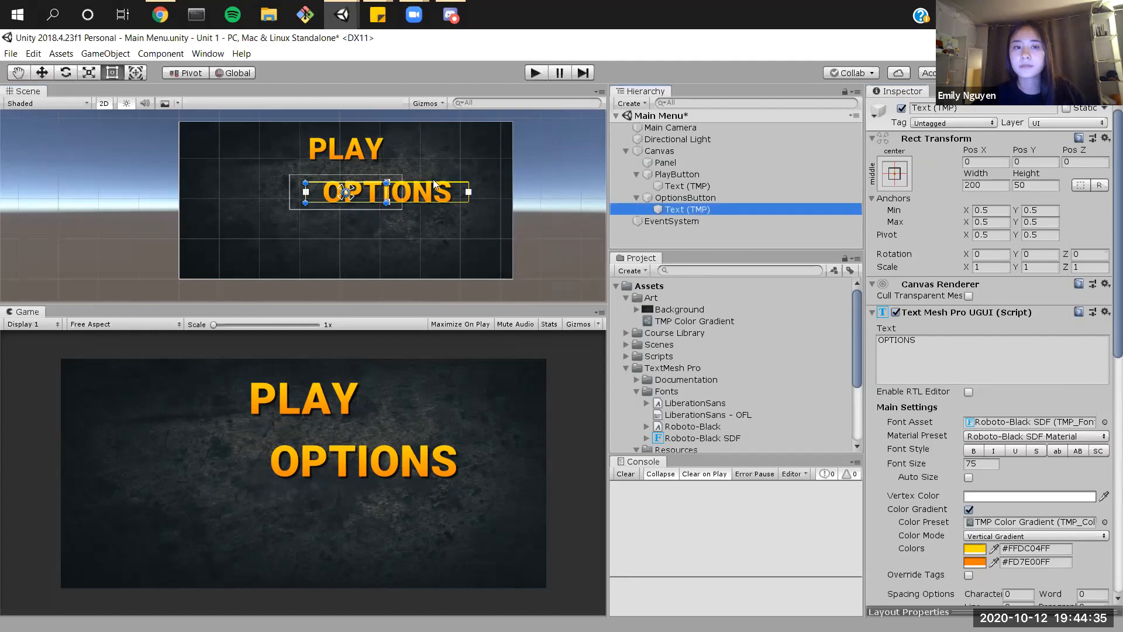
Step: Undo the text box widening, try the Scale tool on the OPTIONS text, and return to the Rect tool
click(87, 73)
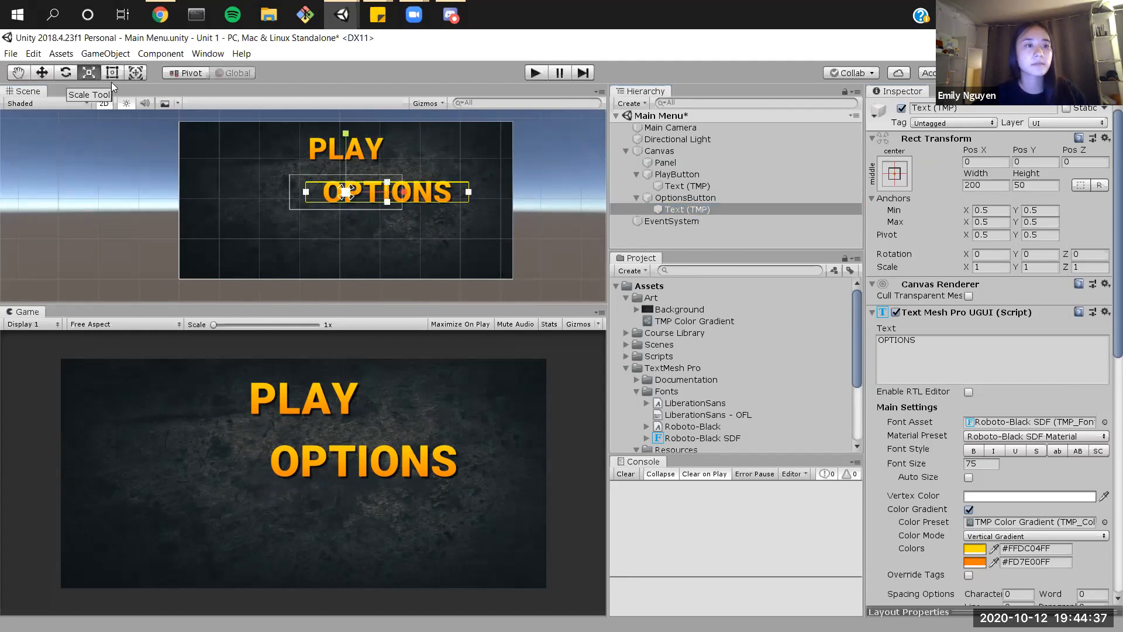
key(ctrl+z)
drag(406, 191, 425, 193)
key(ctrl+z)
key(t)
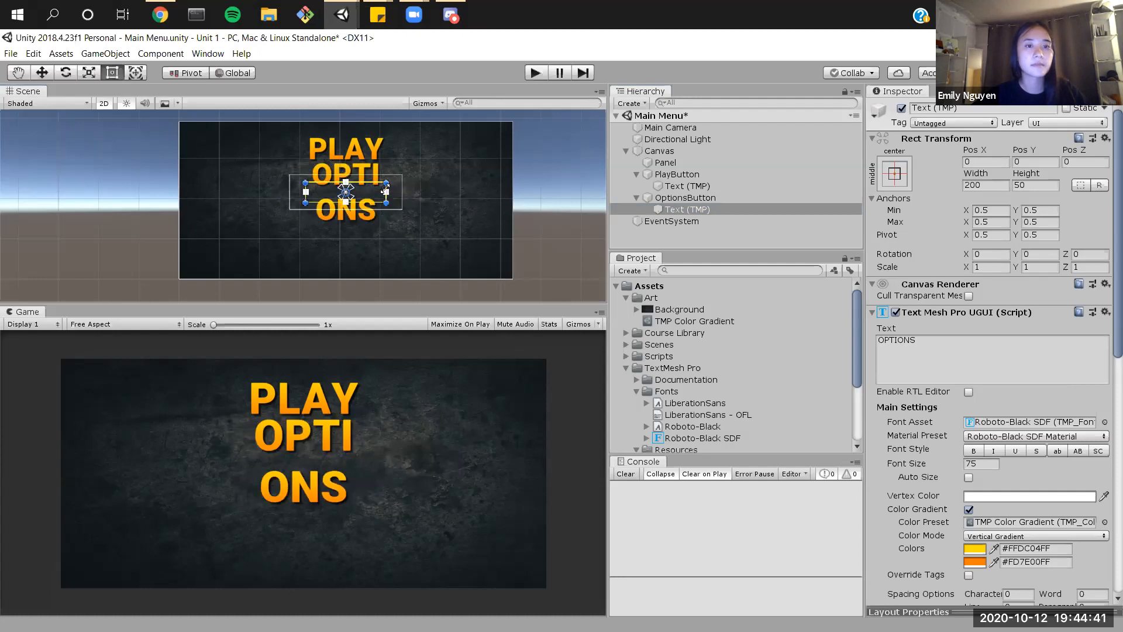
Step: Widen the OPTIONS text box to the right until the word fits on one line and apply the center-stretch anchor preset with position
drag(389, 192, 488, 194)
click(982, 163)
click(887, 174)
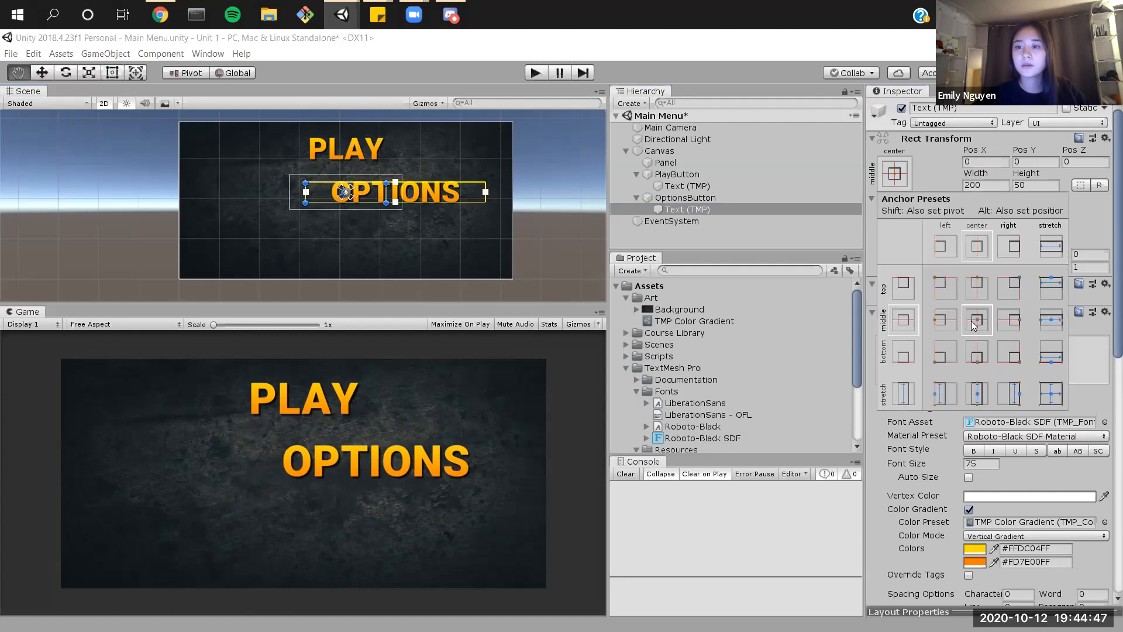
alt+click(1050, 327)
alt+click(978, 320)
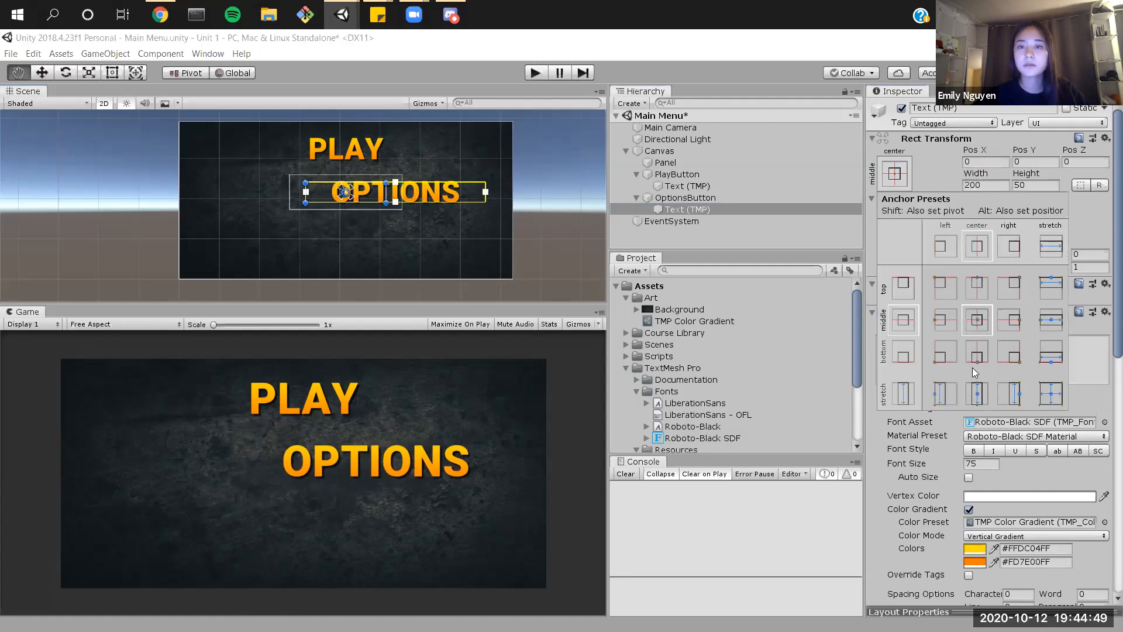
alt+click(976, 383)
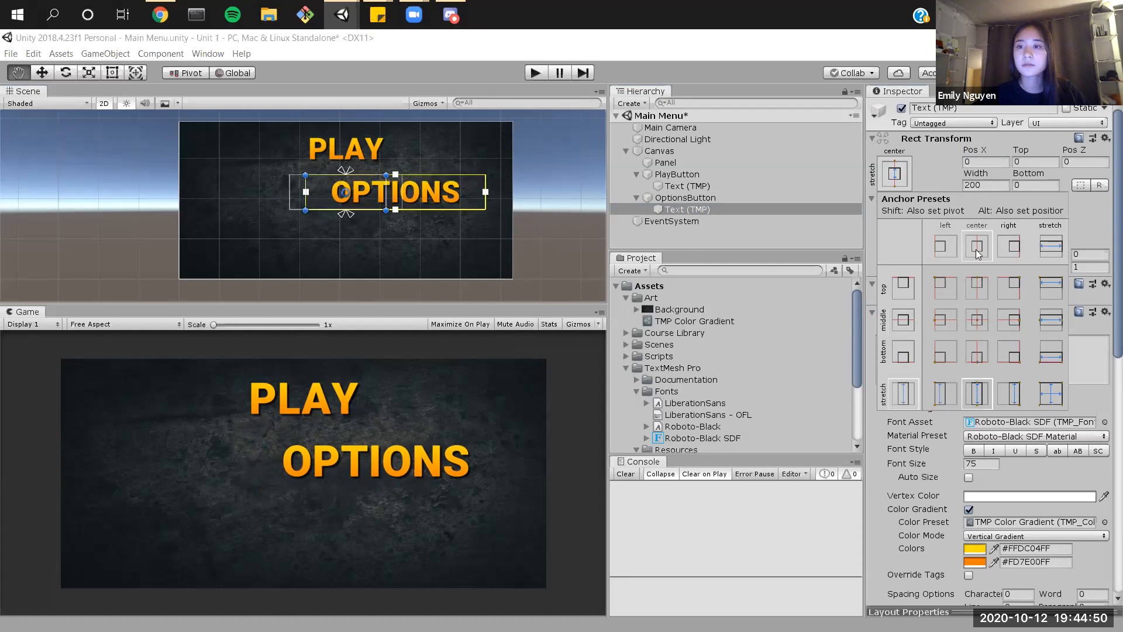
Step: Try left alignment on the OPTIONS text and set it back to horizontal center alignment
click(802, 213)
scroll(1018, 398, down, 2)
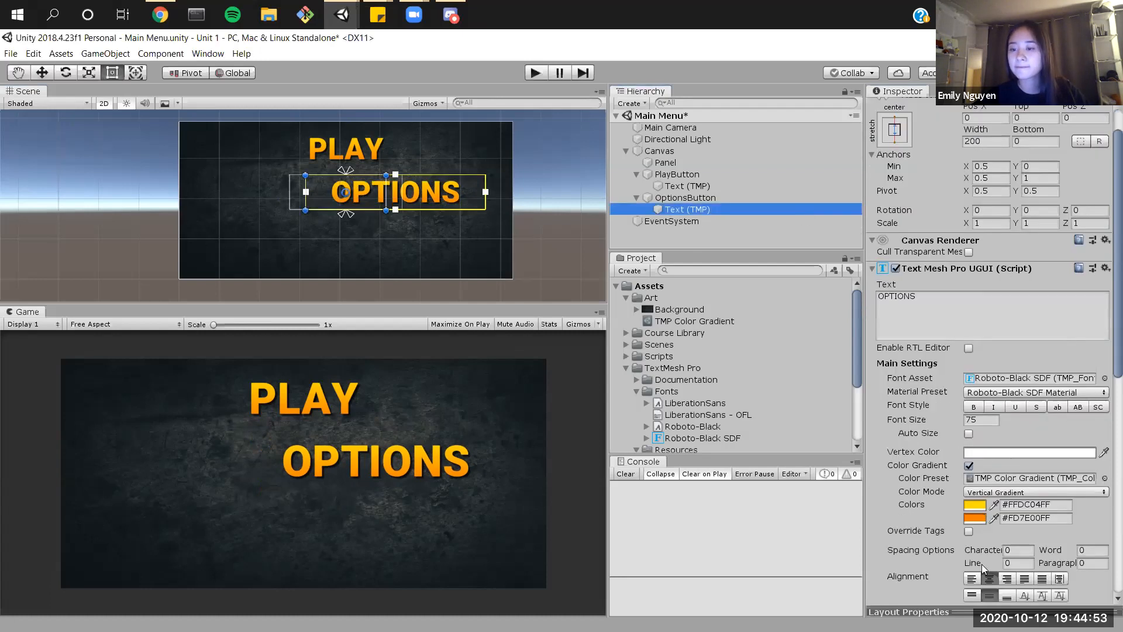
click(972, 579)
click(988, 581)
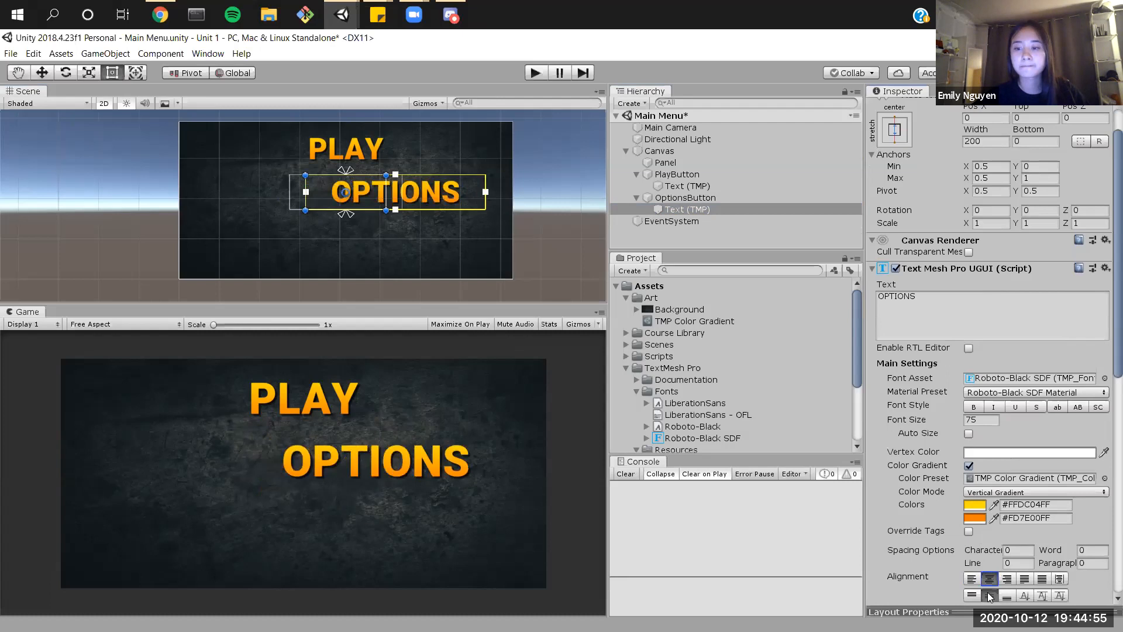
Step: Move the OPTIONS text left beneath PLAY to a Pos X of about -129, and reset its Pos X to 0
click(44, 75)
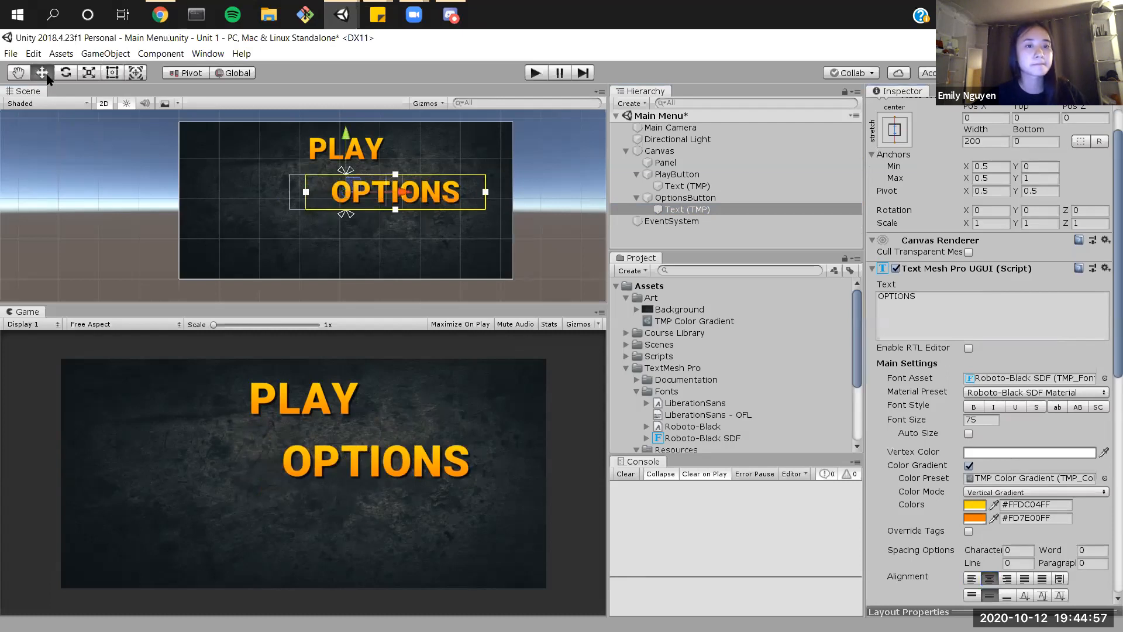
drag(349, 192, 297, 192)
scroll(970, 176, up, 2)
click(970, 162)
double_click(970, 162)
text(0)
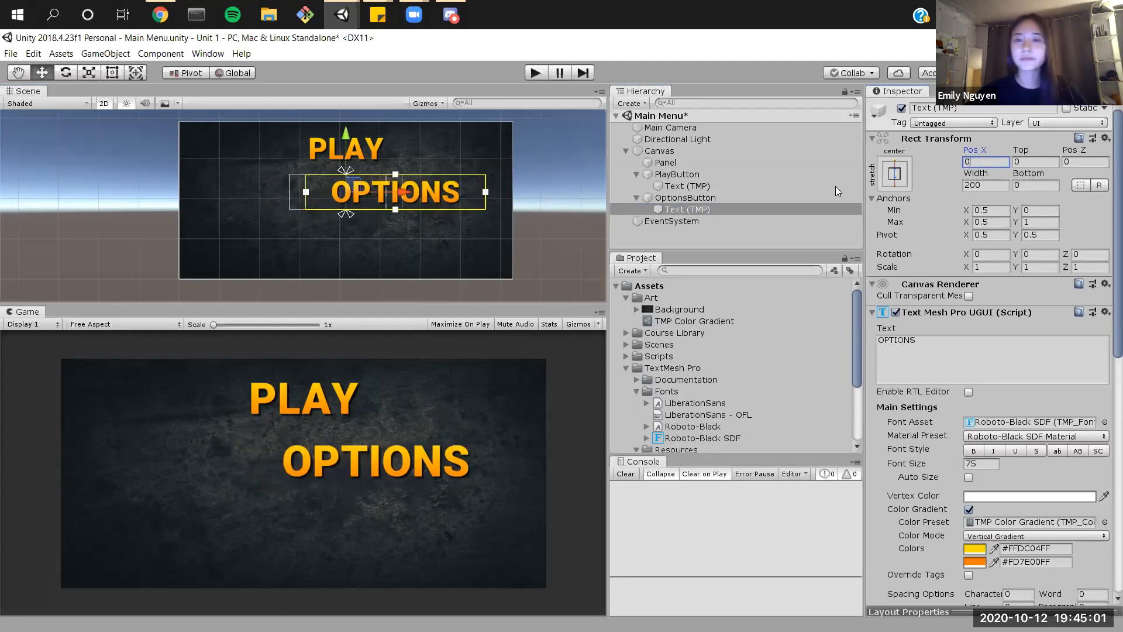
Step: Try the stretch-stretch anchor preset with pivot and position on the OPTIONS text, and undo back to the shifted position
click(895, 173)
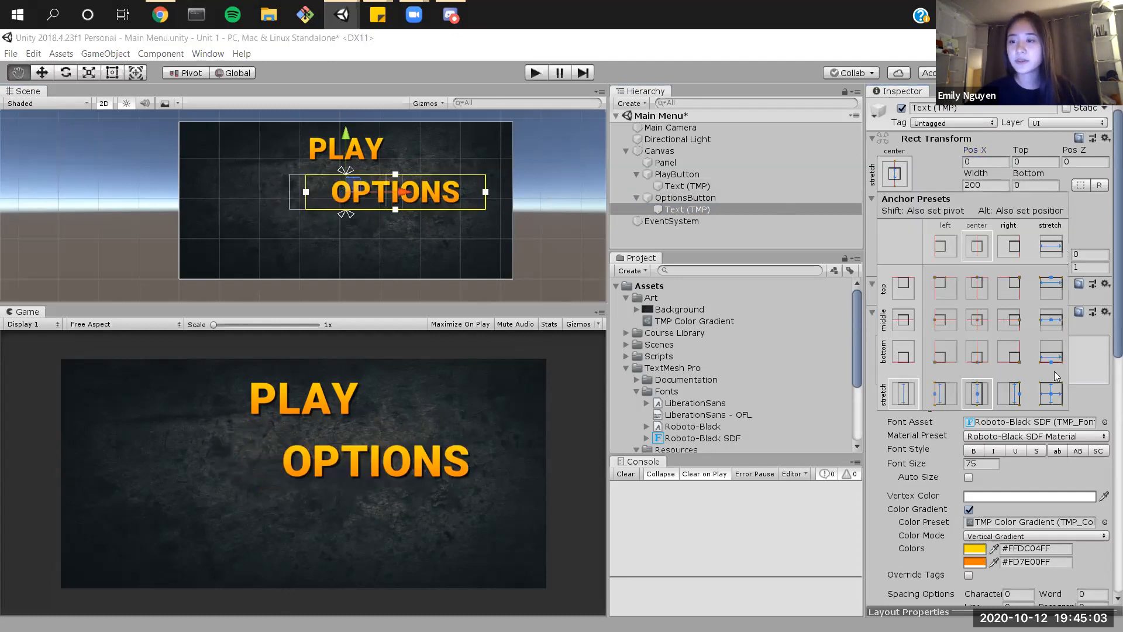
alt+shift+click(1052, 393)
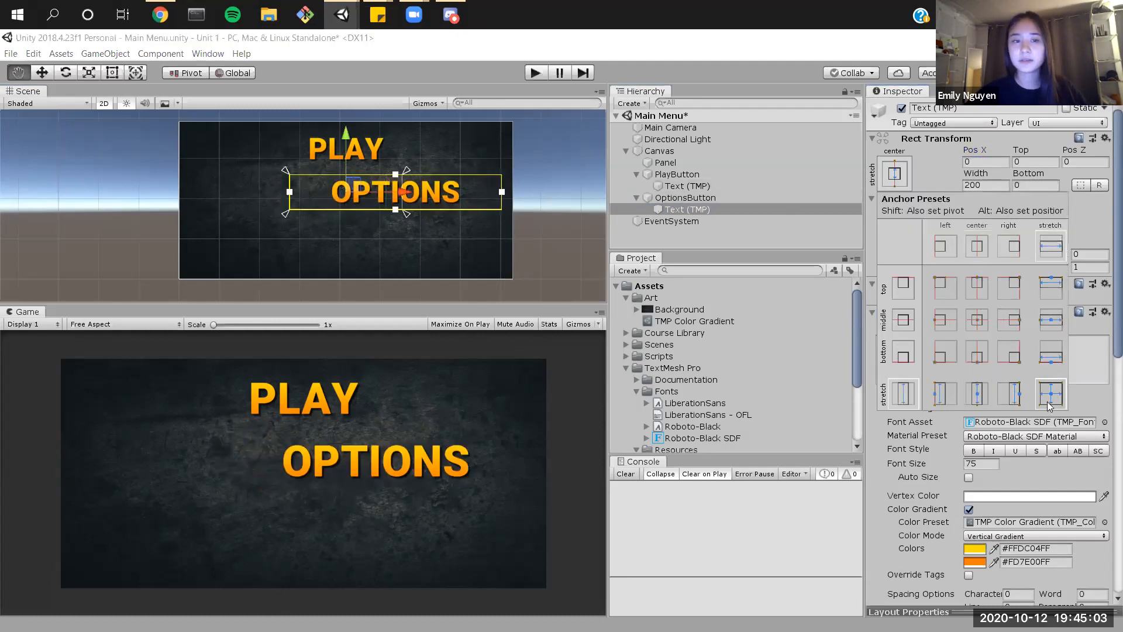
click(943, 153)
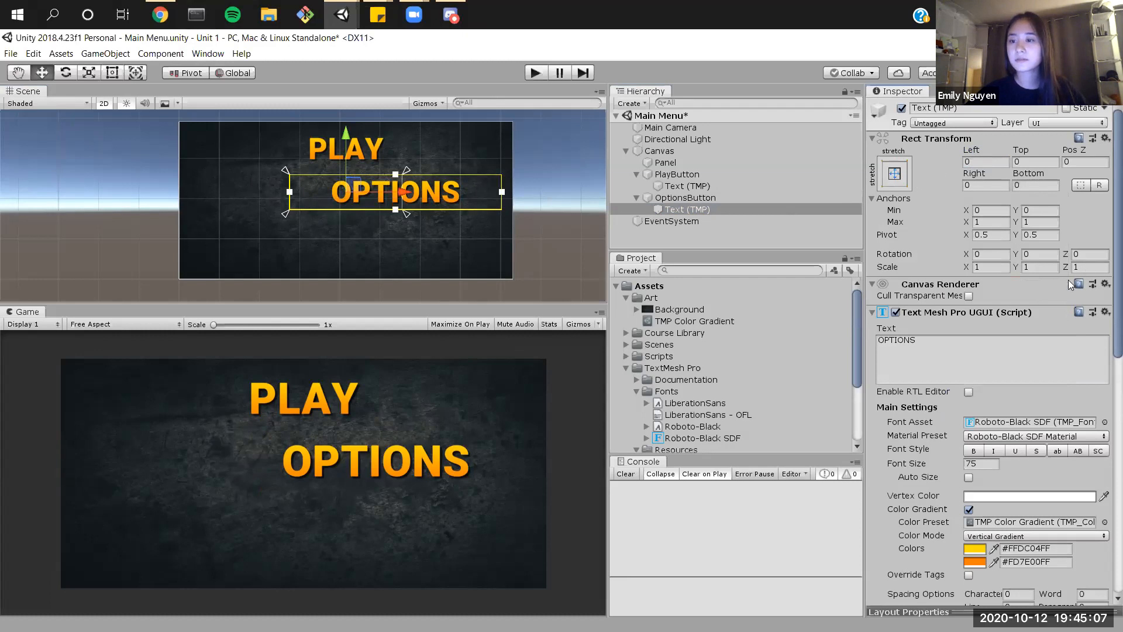
scroll(1054, 433, down, 5)
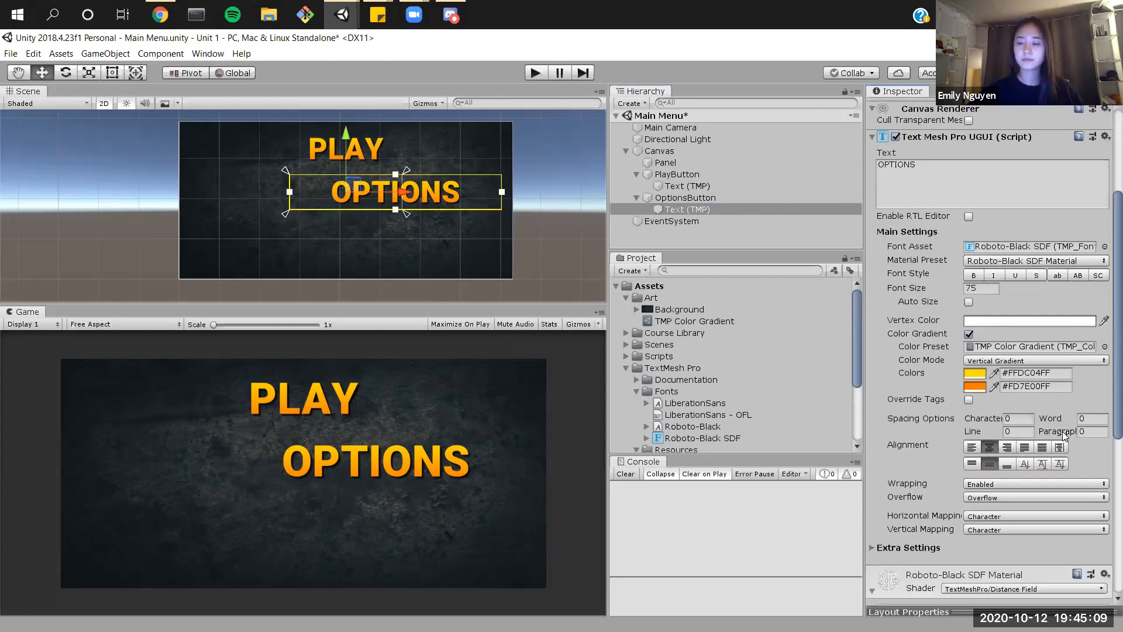
scroll(1060, 439, up, 5)
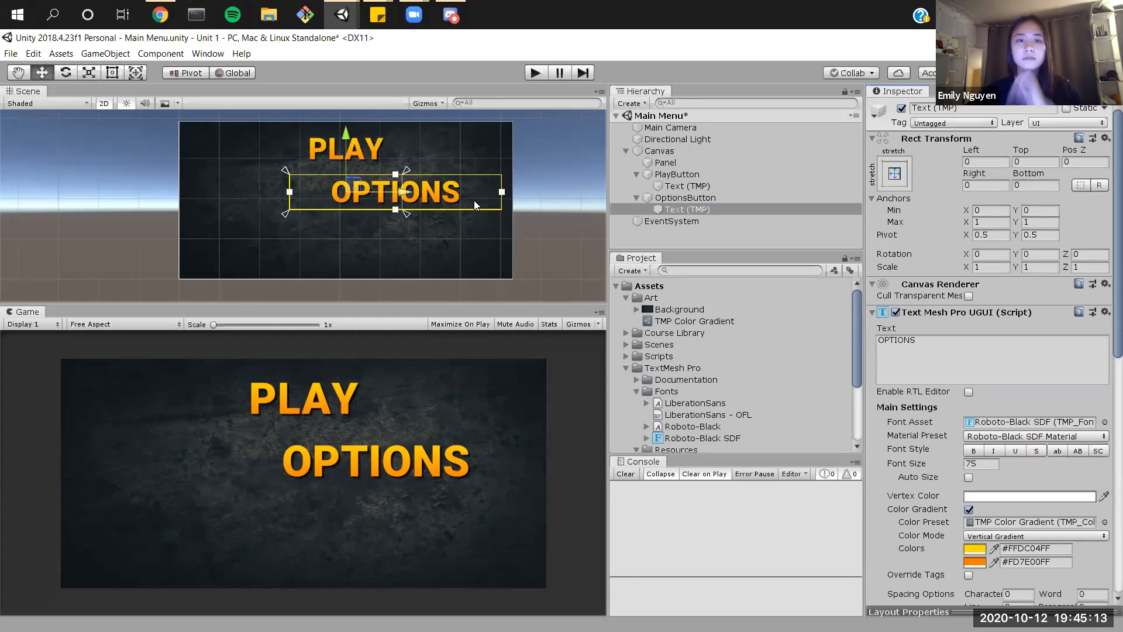
key(ctrl+z)
key(ctrl+z)
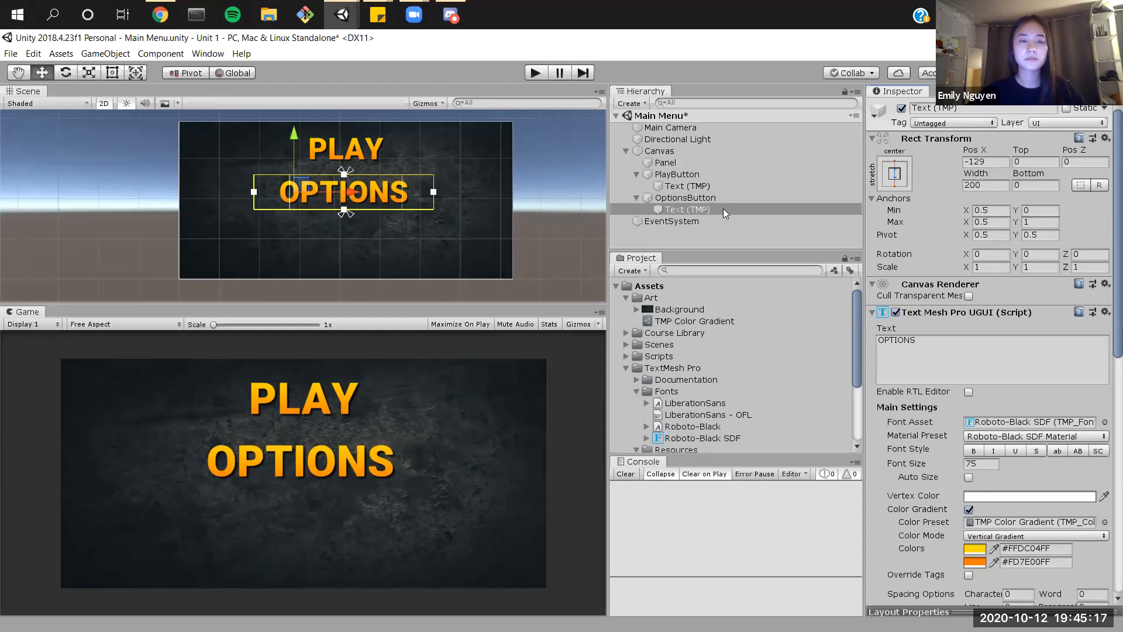
Step: Check the anchor presets of the OPTIONS text and set its Pos X to 0
click(723, 209)
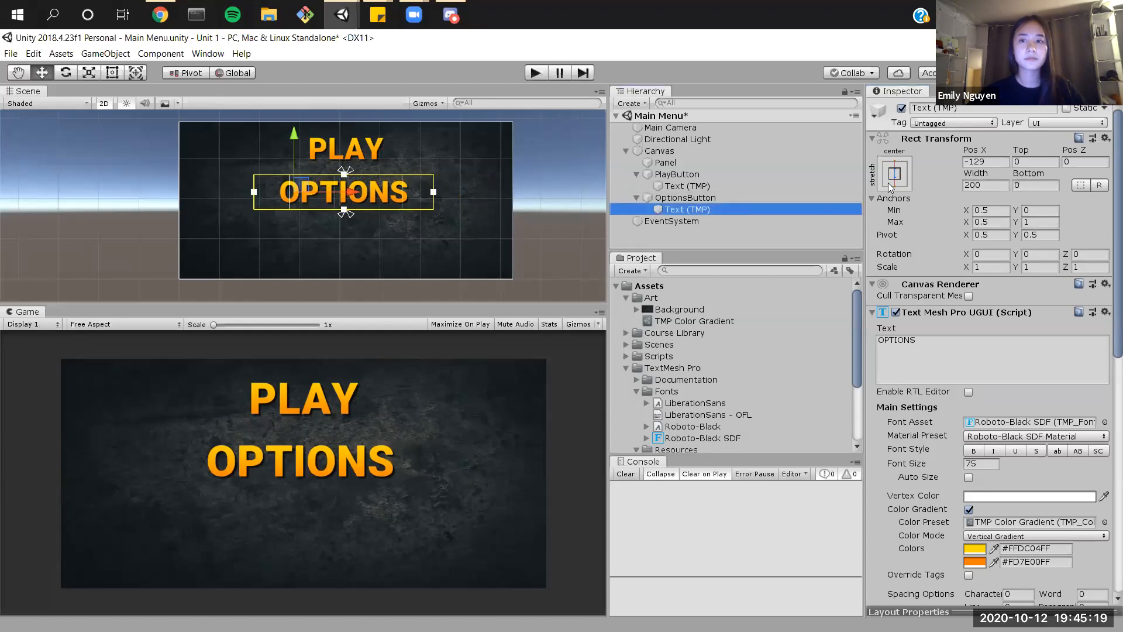
click(894, 173)
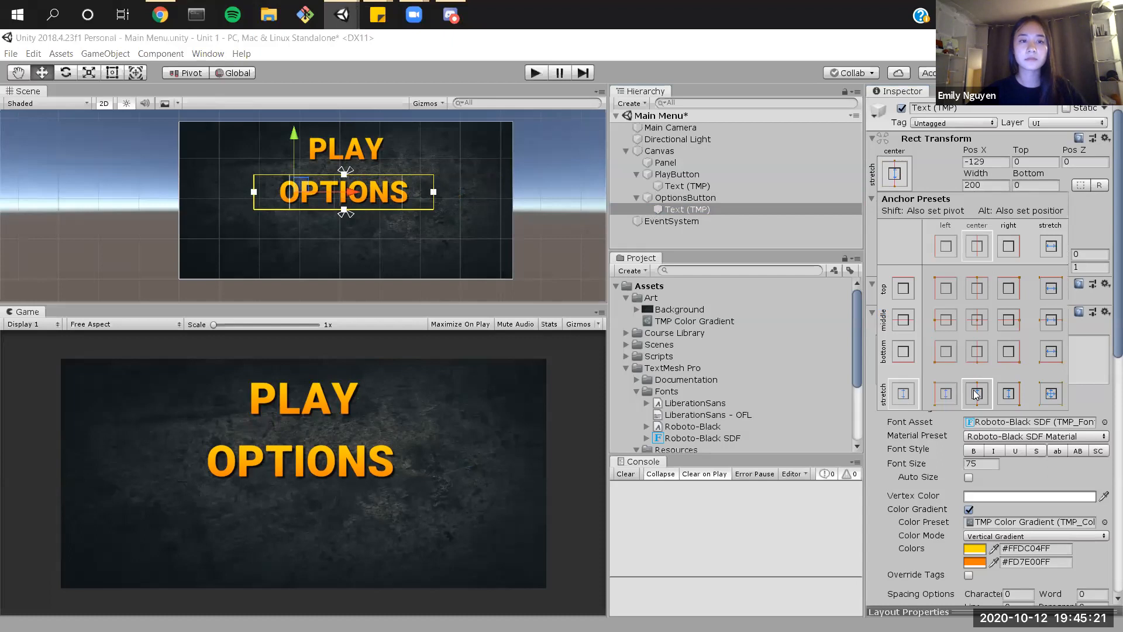
click(960, 186)
click(976, 162)
text(0)
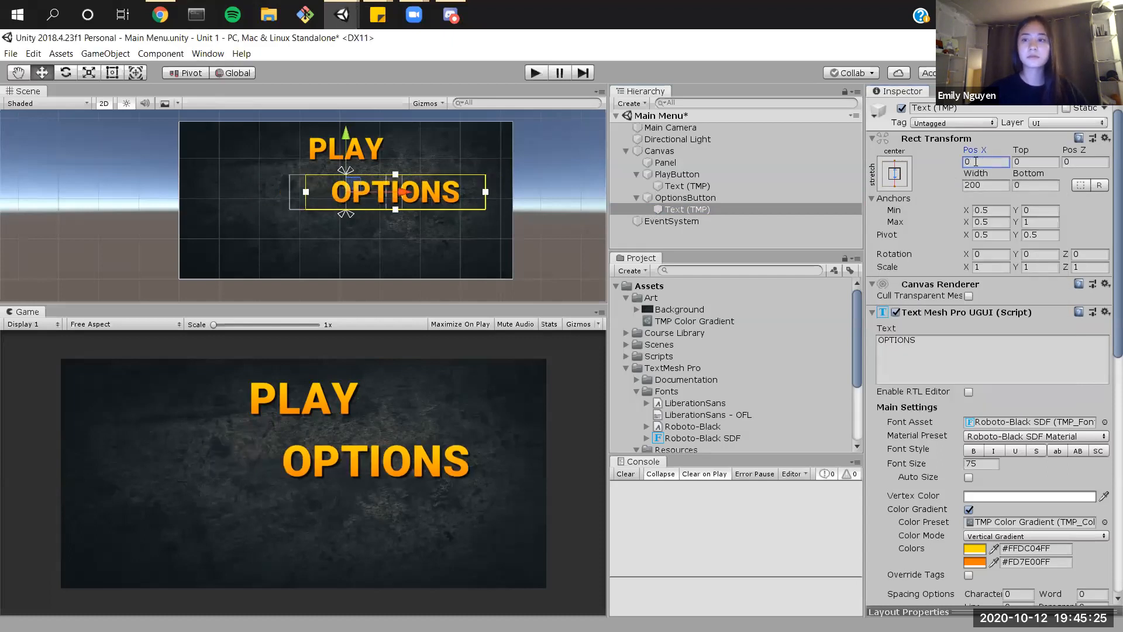
Step: Try the middle-stretch anchor preset on the OPTIONS text, undo it and reselect the text object
click(906, 181)
click(1051, 319)
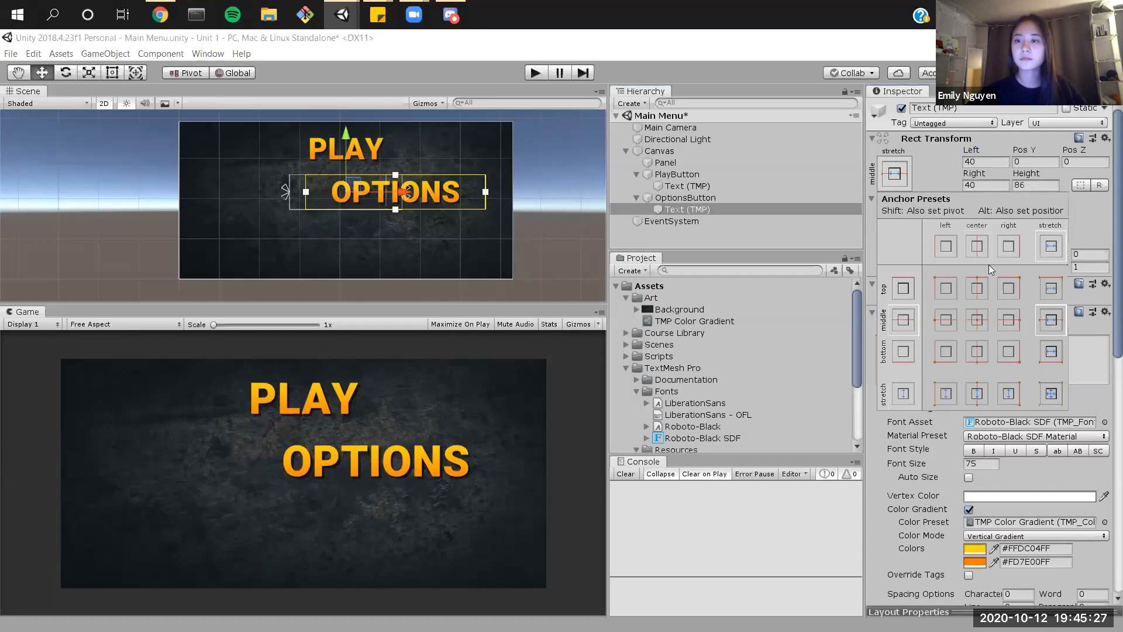
click(980, 249)
key(ctrl+z)
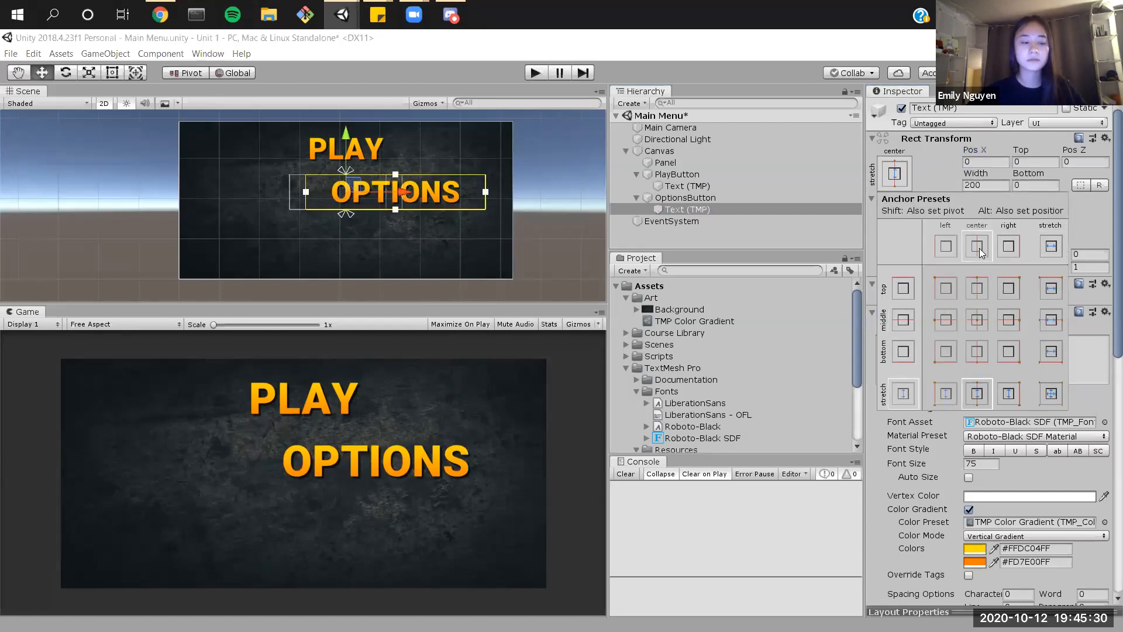
click(729, 209)
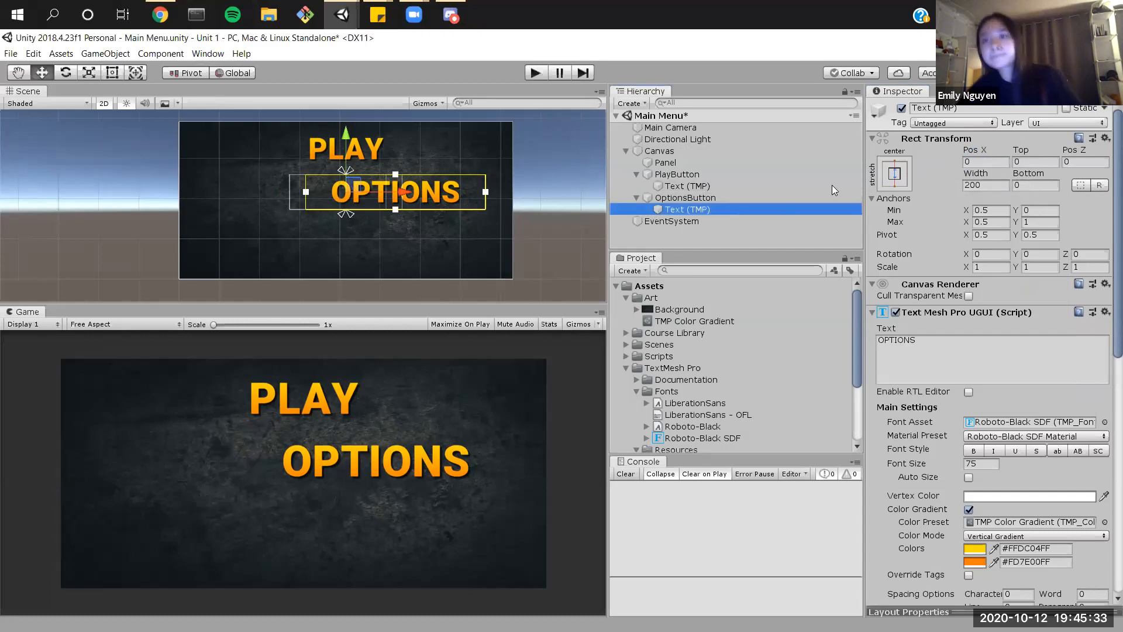
click(735, 186)
click(713, 210)
Step: Undo the OPTIONS text's position, anchor and widening changes, restoring the original middle-center text box
key(ctrl+z)
key(ctrl+z)
key(ctrl+z)
key(ctrl+y)
key(ctrl+z)
key(ctrl+y)
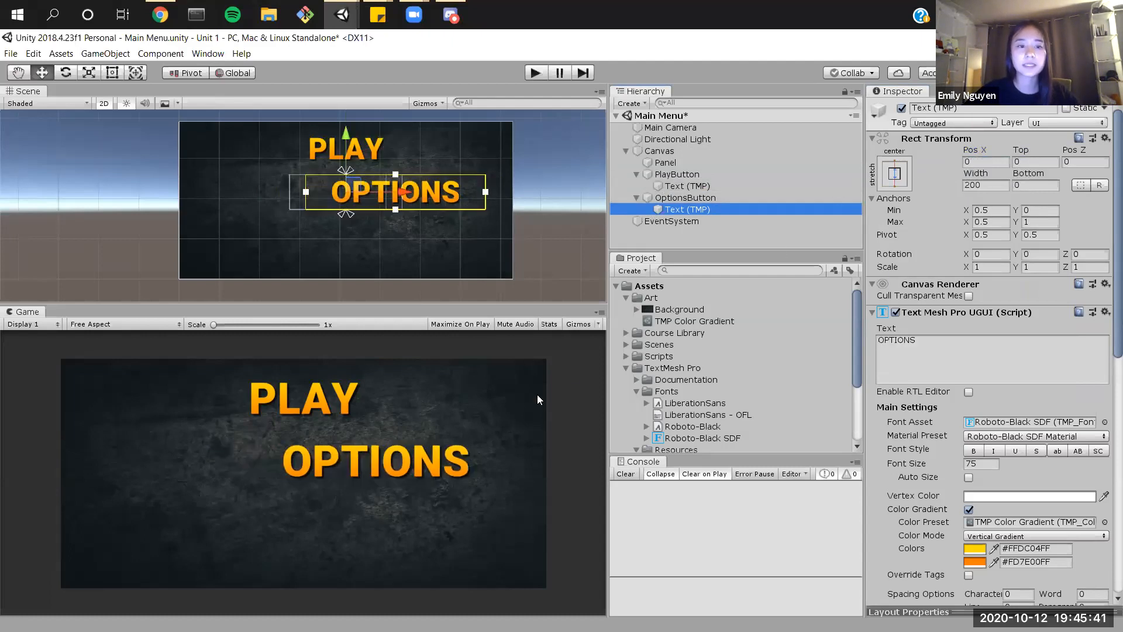
key(ctrl+z)
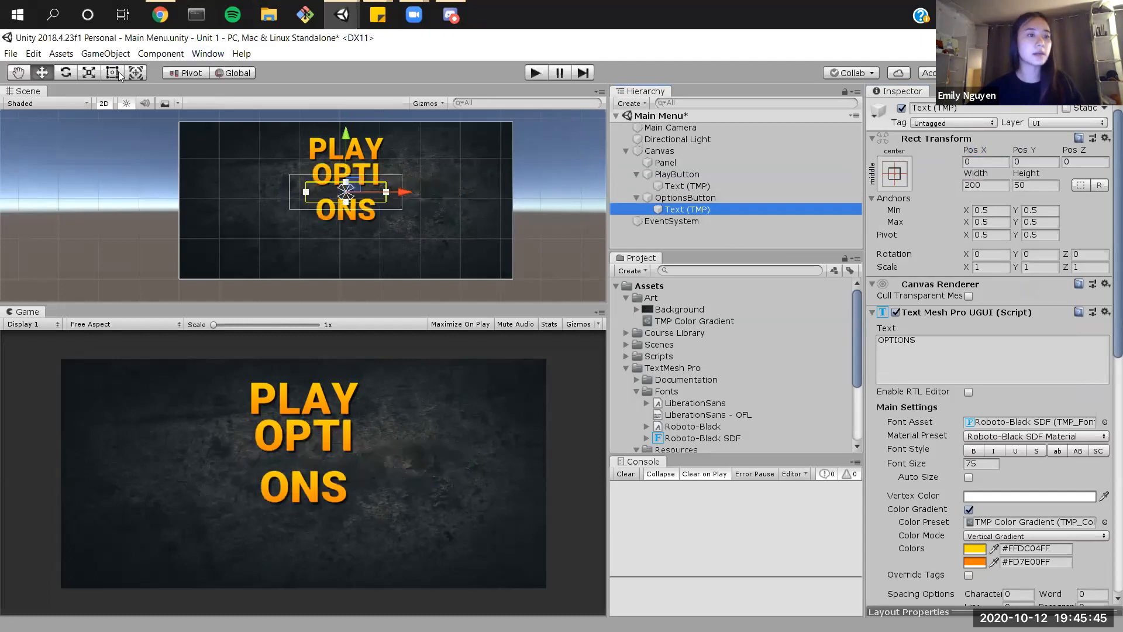
Step: Try widening the OPTIONS text box with the Scale tool active, undoing each attempt
click(95, 76)
drag(404, 192, 436, 193)
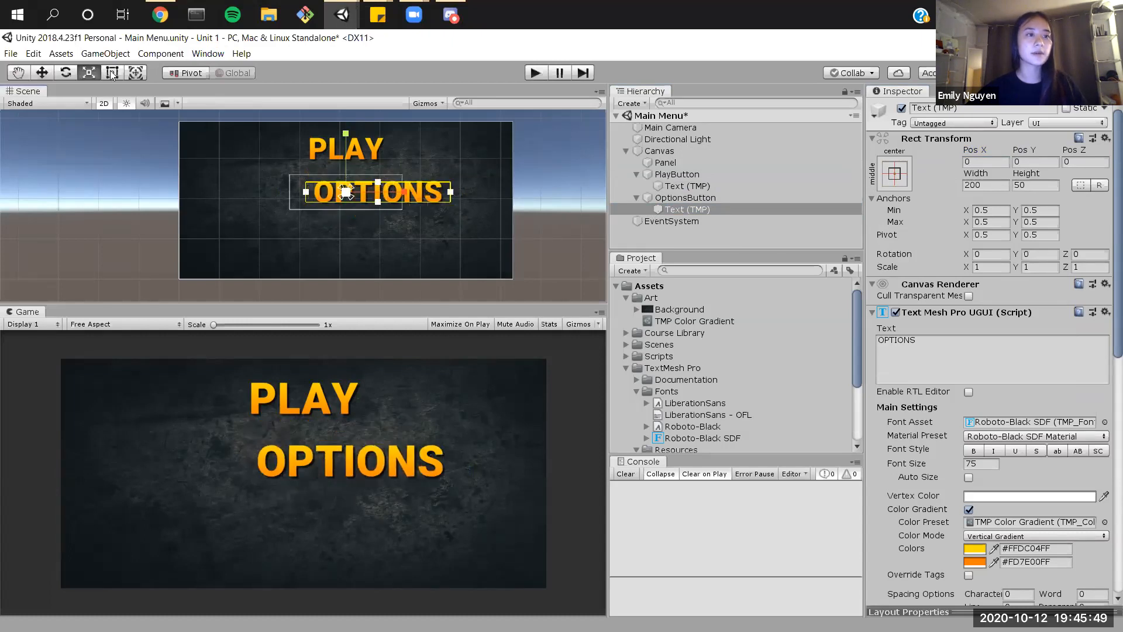
key(ctrl+z)
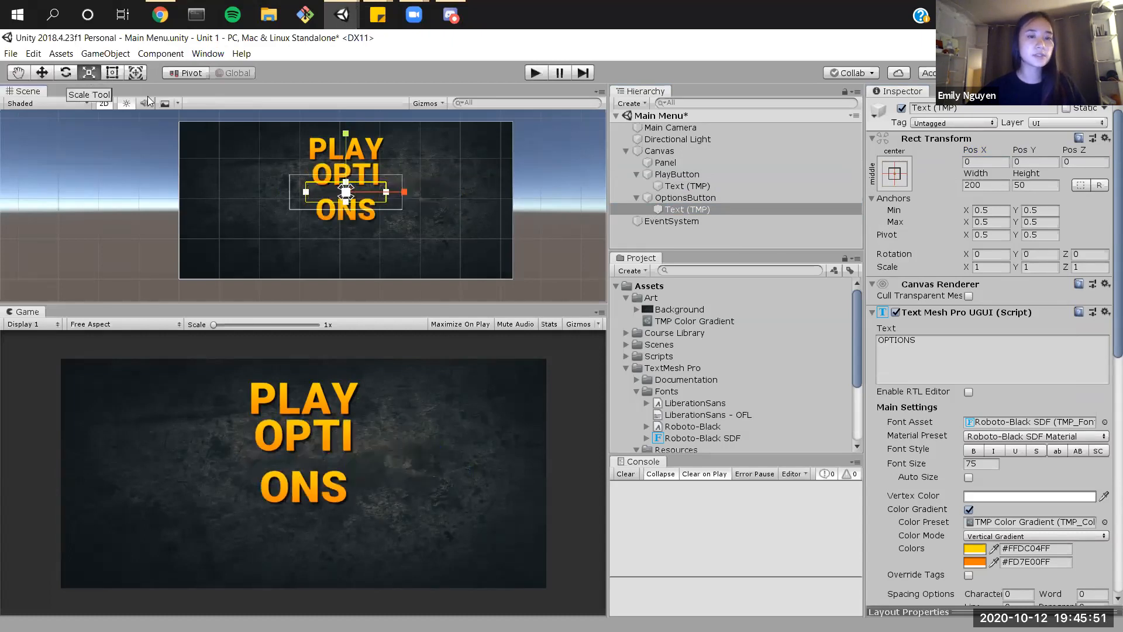
drag(397, 192, 416, 190)
key(ctrl+z)
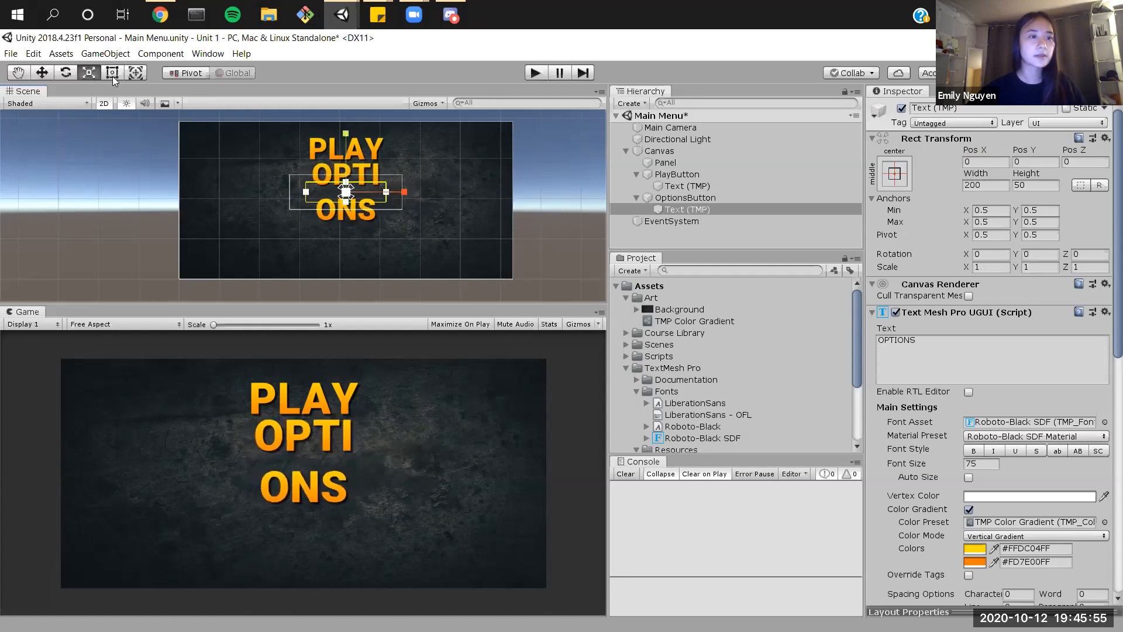
Step: Try scaling the OPTIONS text horizontally with the Scale tool
click(111, 75)
click(96, 74)
click(360, 200)
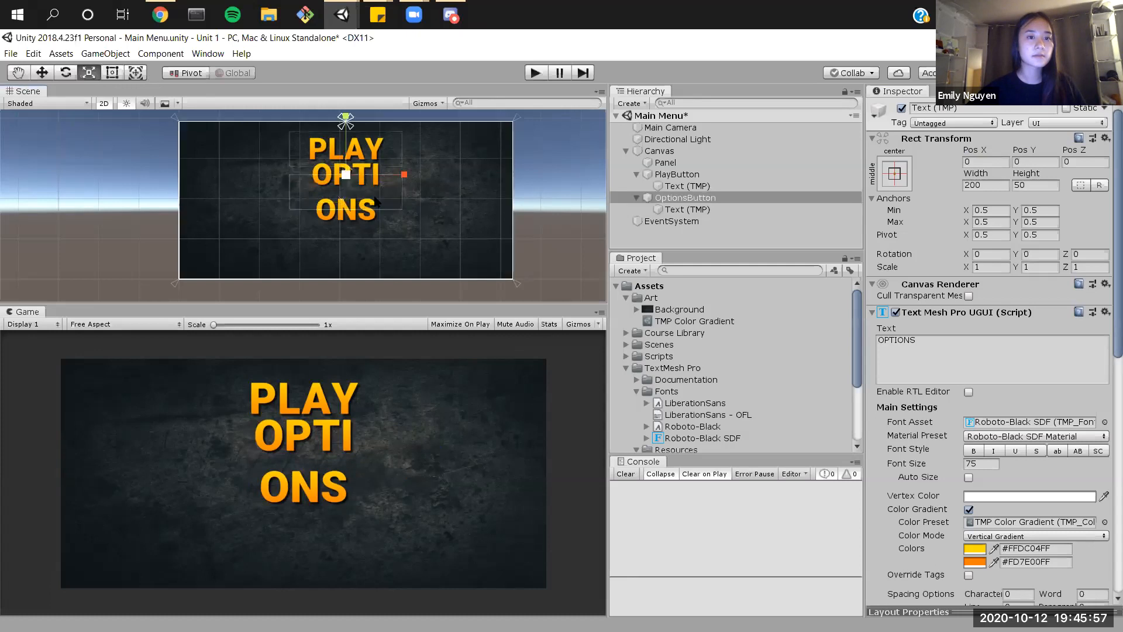
click(375, 195)
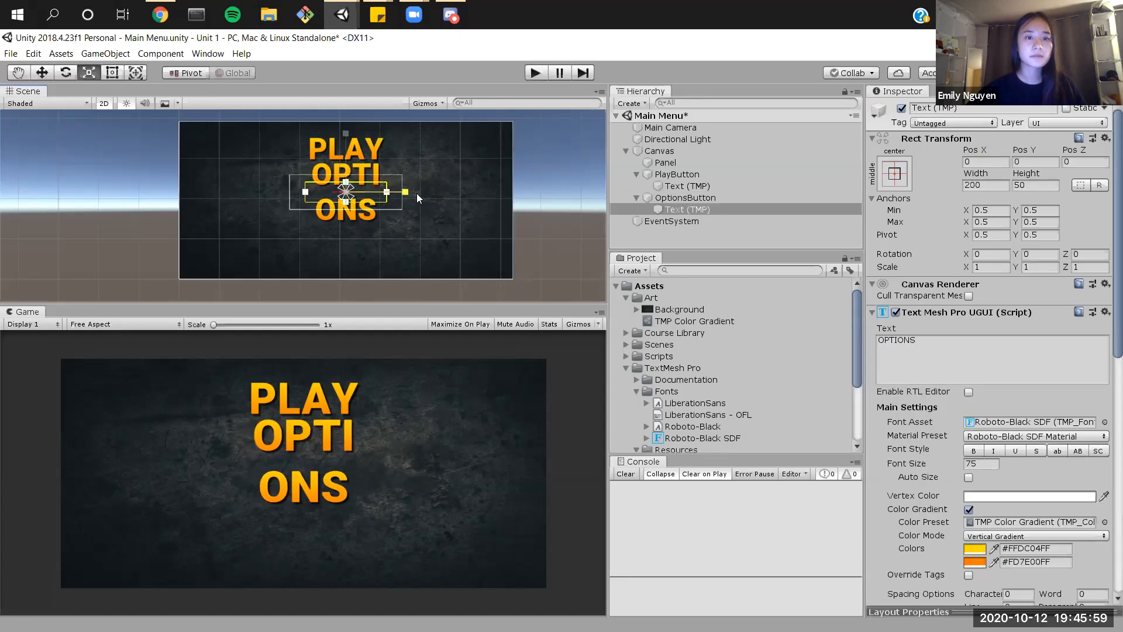
drag(381, 203, 396, 204)
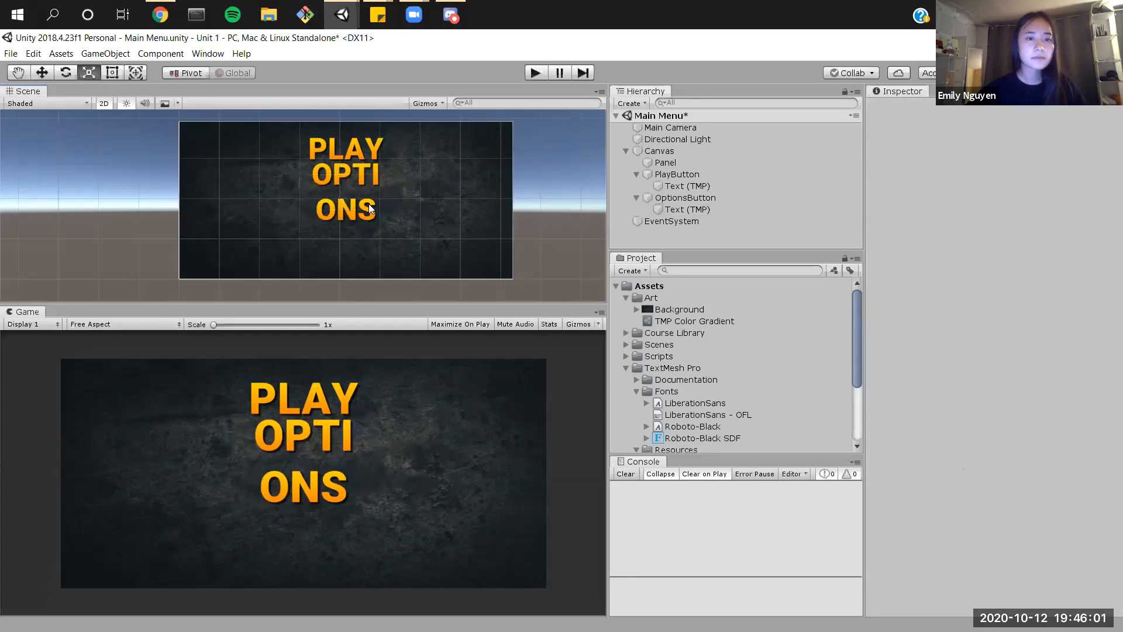
Step: Select the OPTIONS text in the scene and switch to the Rect tool
click(369, 208)
click(351, 186)
key(t)
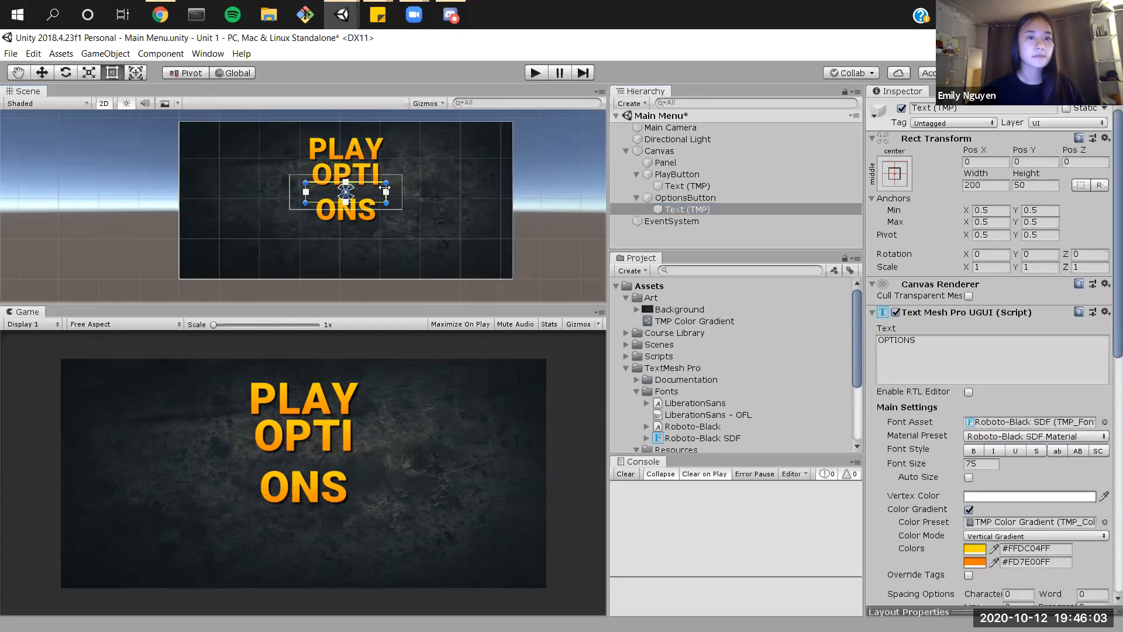
Step: Try widening the OPTIONS text box from its right edge and symmetrically from its corner, undoing both resizes
drag(387, 194, 456, 188)
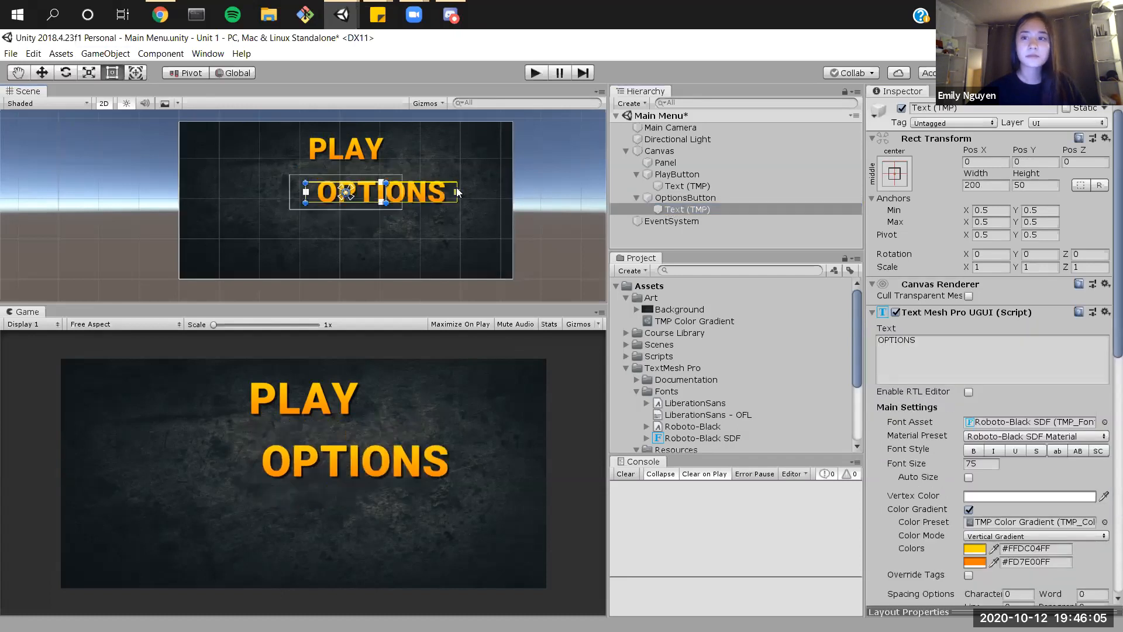
key(ctrl+z)
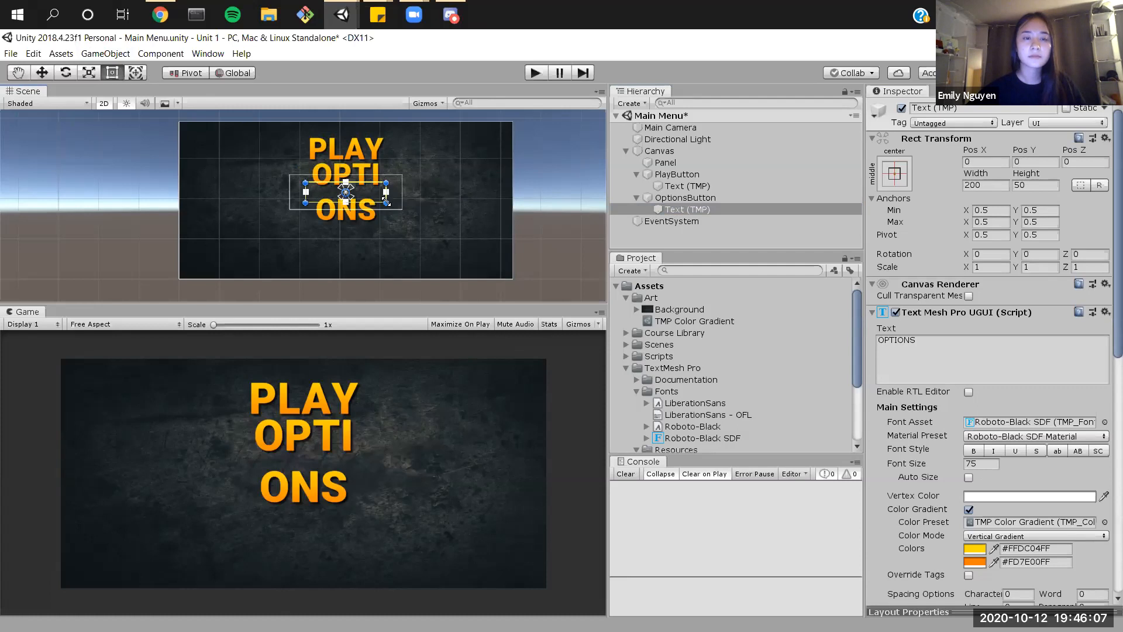
alt+drag(386, 202, 419, 204)
key(ctrl+z)
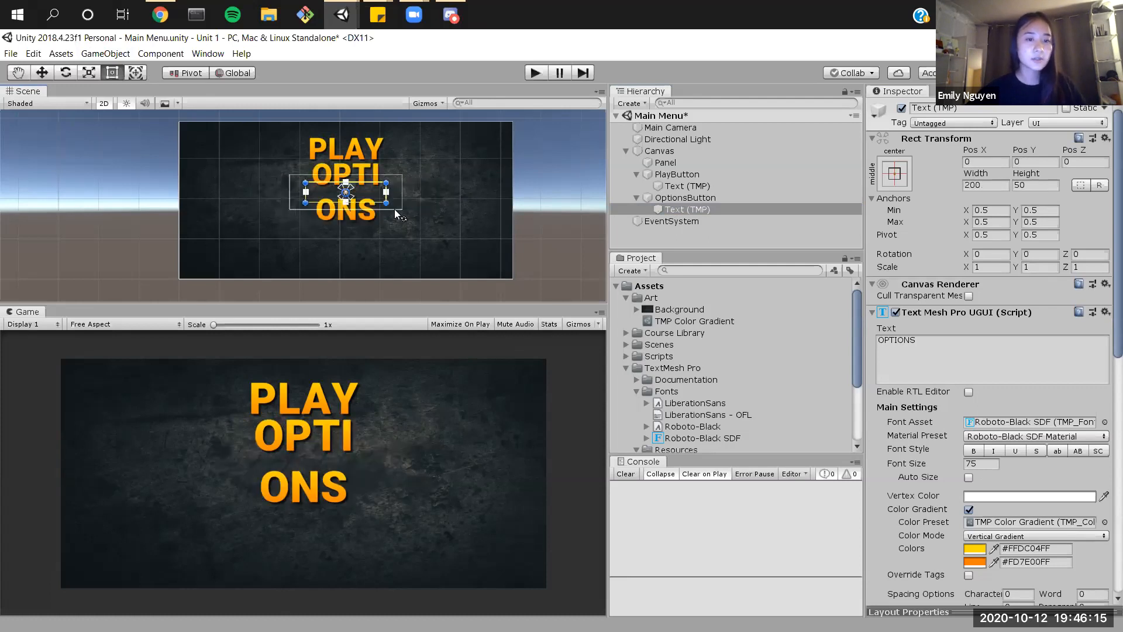
Step: Resize the OPTIONS text box symmetrically about its center to about 404 by 68, and select OptionsButton
alt+drag(384, 203, 427, 207)
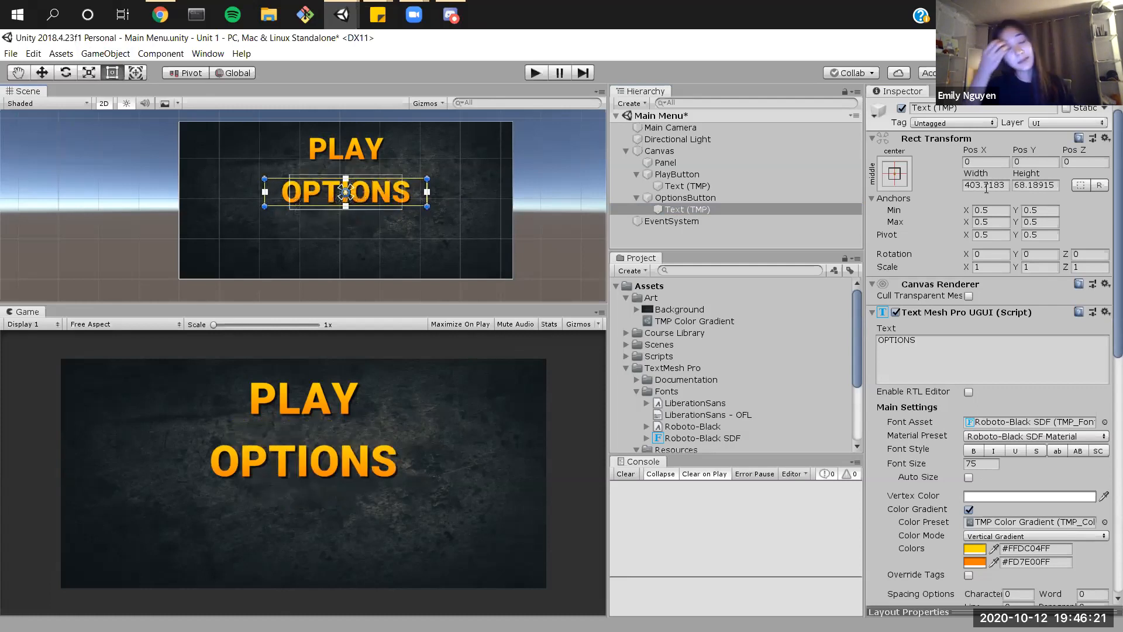
click(1002, 162)
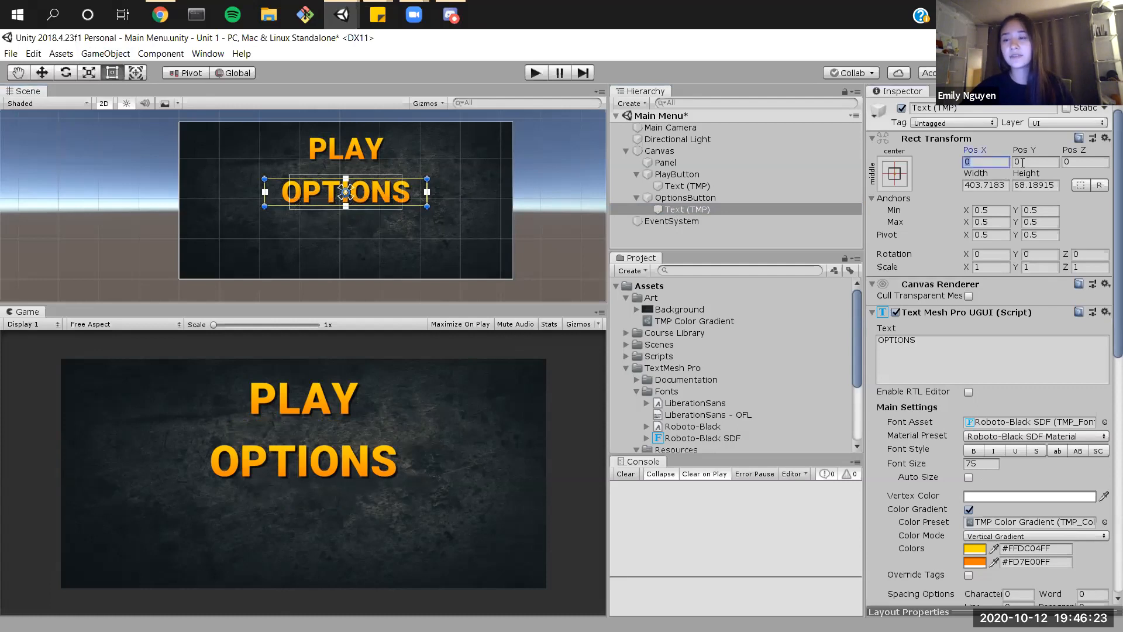
click(687, 208)
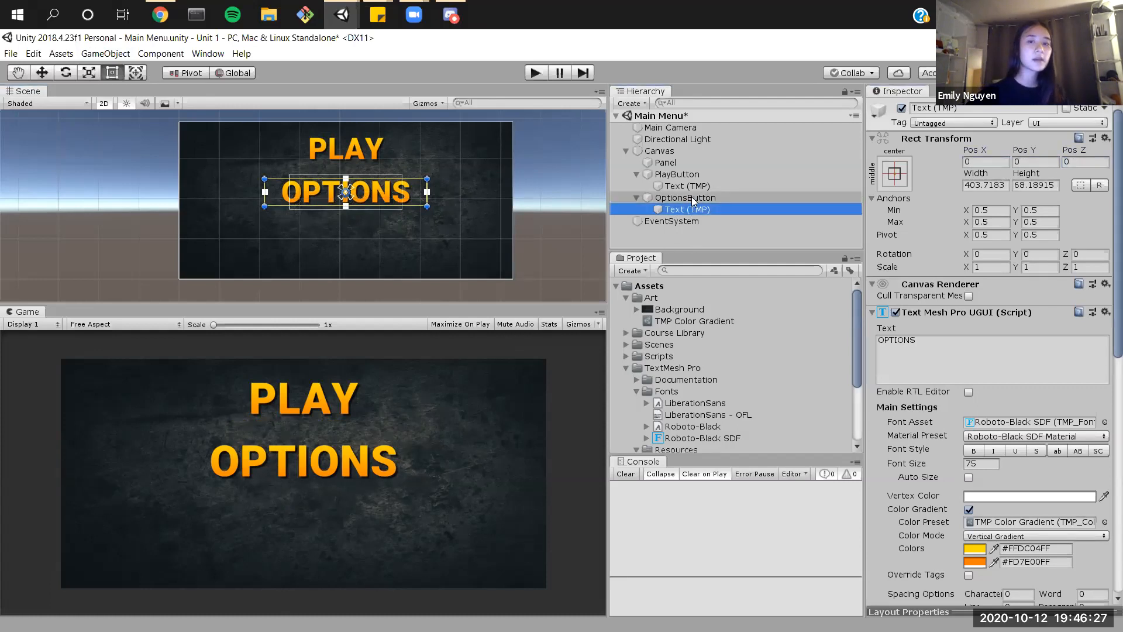
click(692, 197)
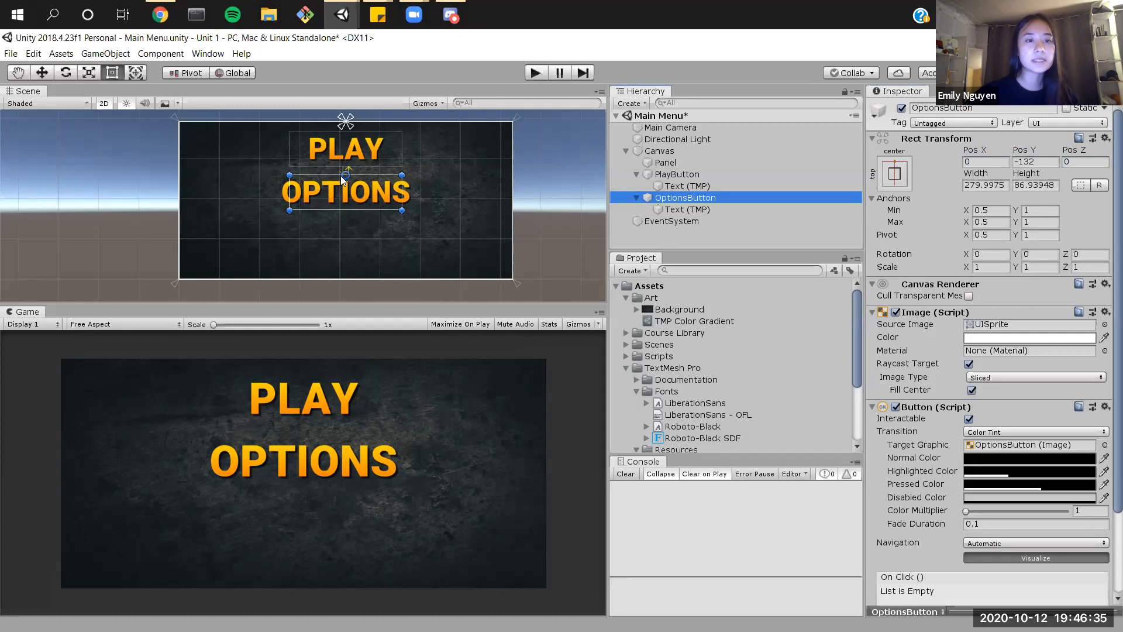
Step: Try enlarging OptionsButton in the scene to about 385 by 98, and undo the resize
click(400, 211)
drag(407, 213, 421, 215)
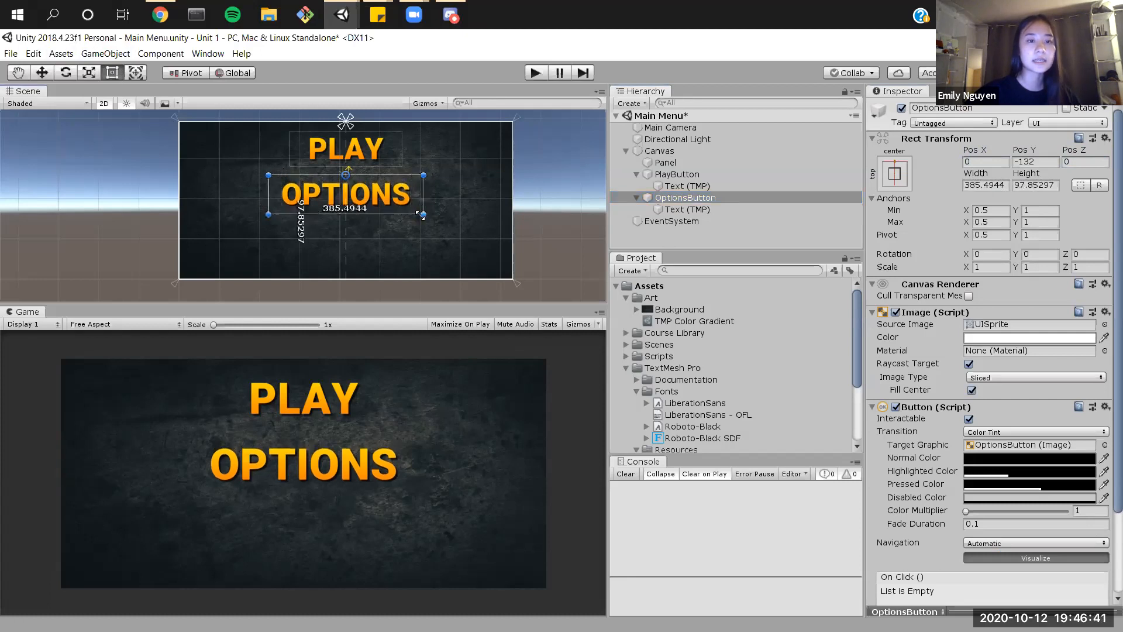
middle_drag(420, 214, 433, 217)
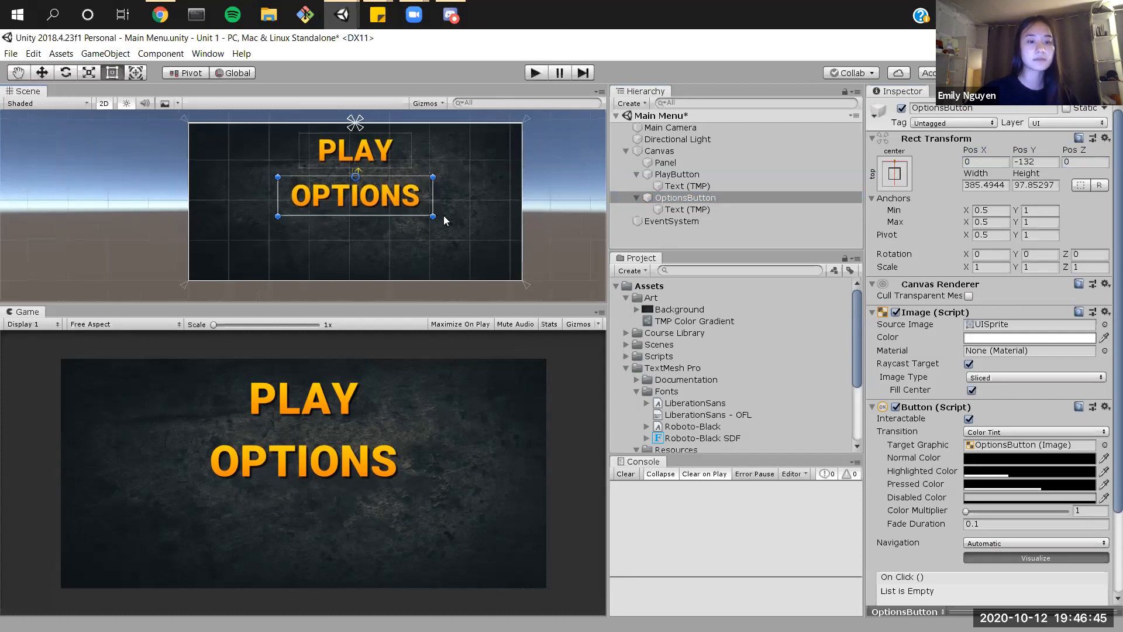
key(ctrl+z)
Step: Widen OptionsButton symmetrically about its center to about 367, and give it PlayButton's height of 86.93948
alt+drag(412, 211, 428, 215)
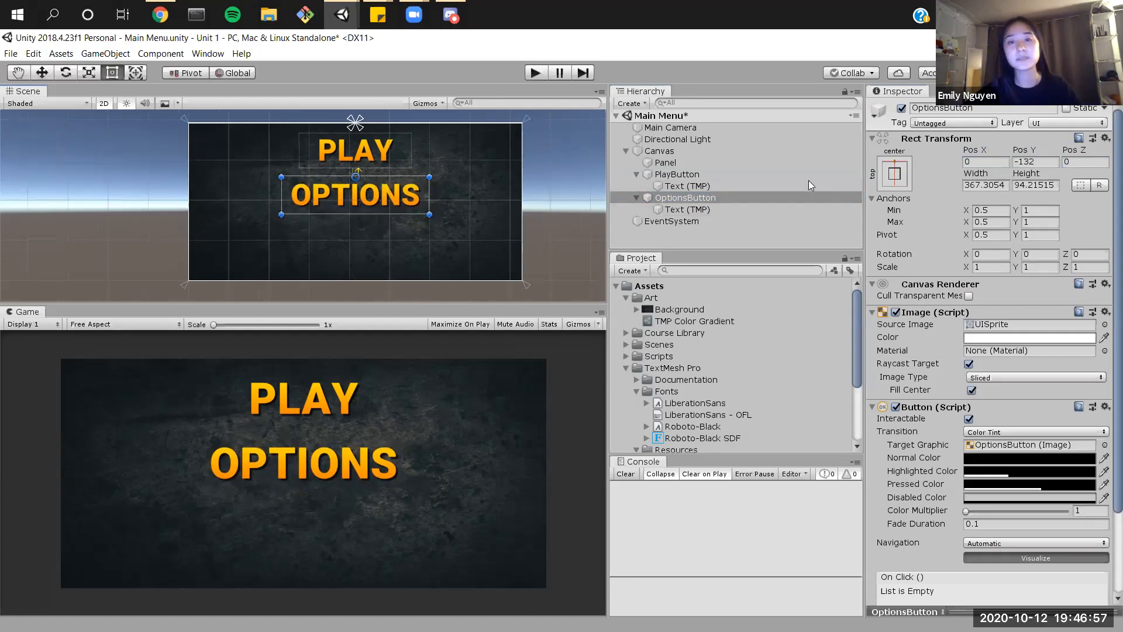
click(774, 176)
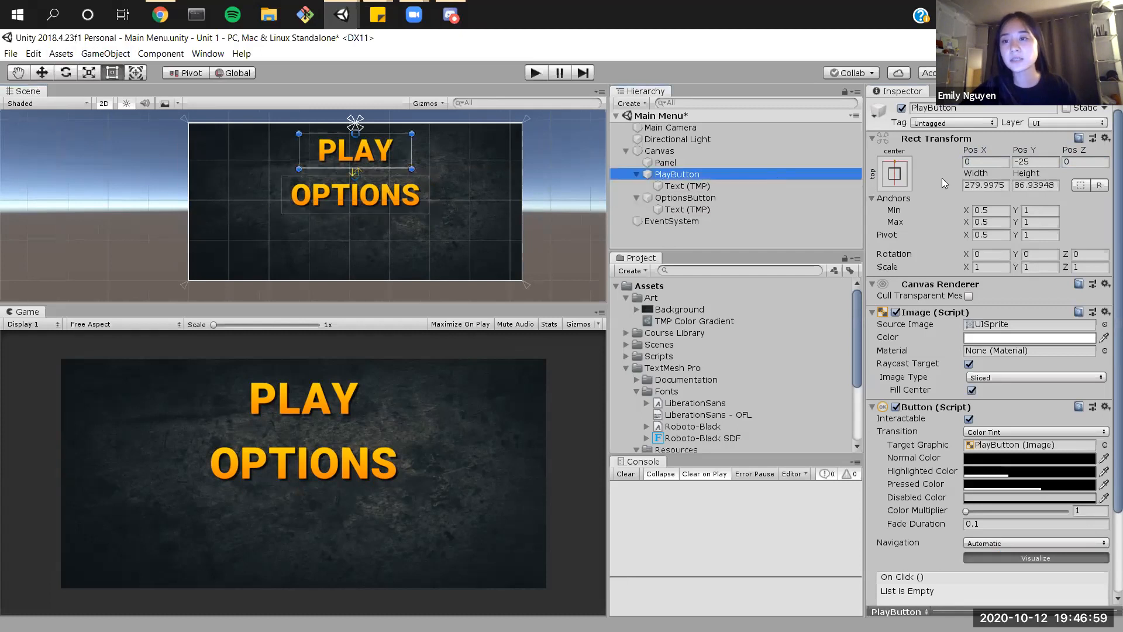
click(1030, 184)
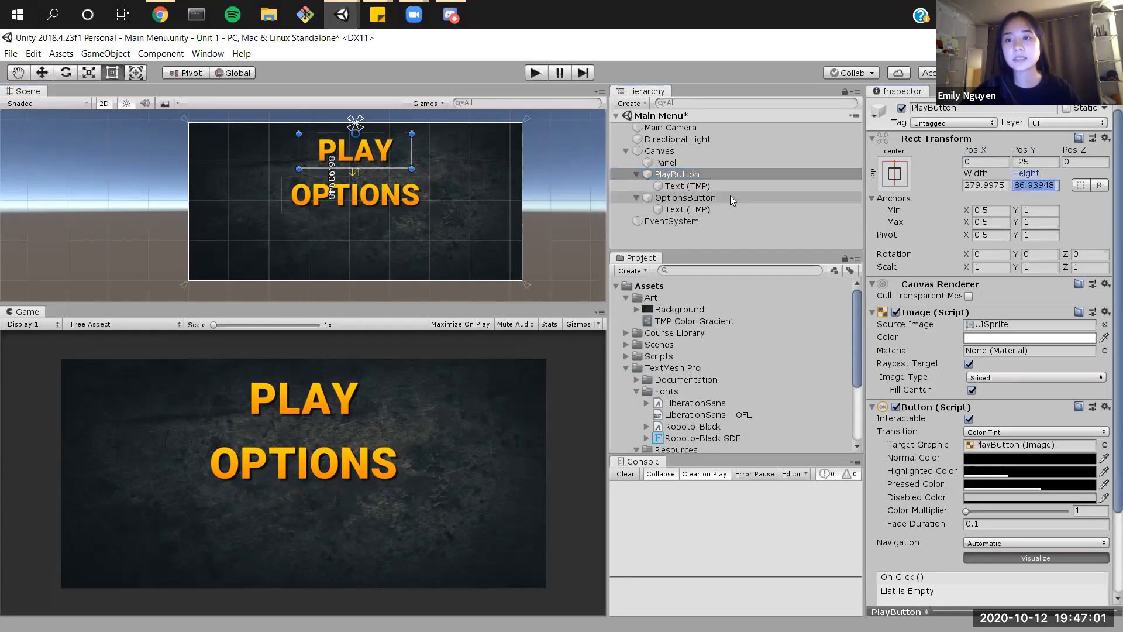
click(730, 197)
drag(1035, 185, 1031, 183)
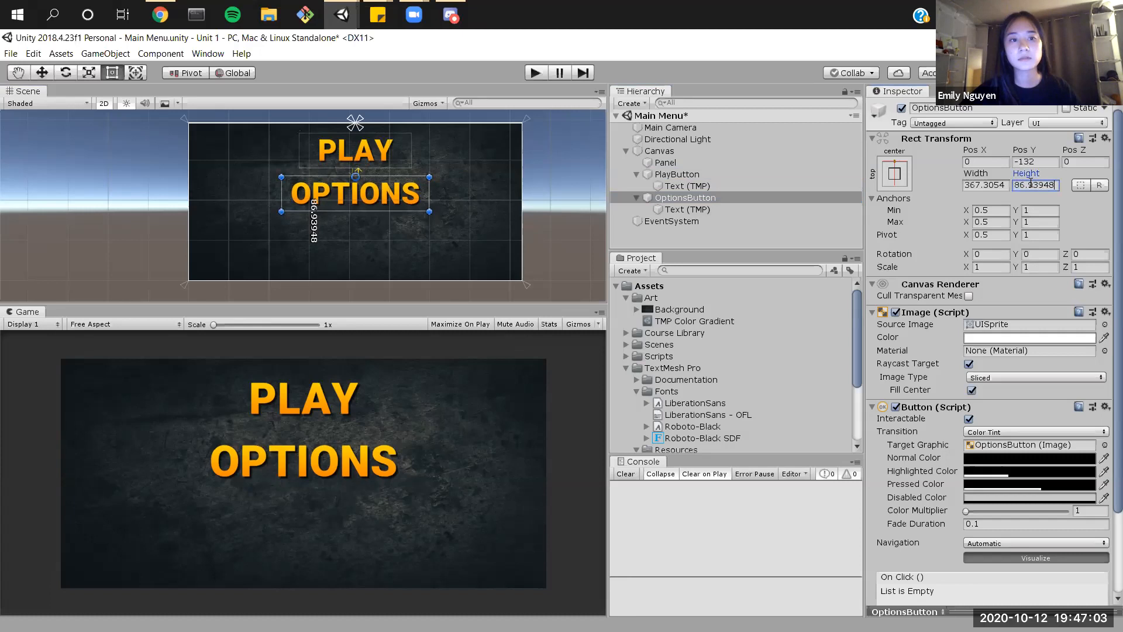
click(710, 176)
click(697, 197)
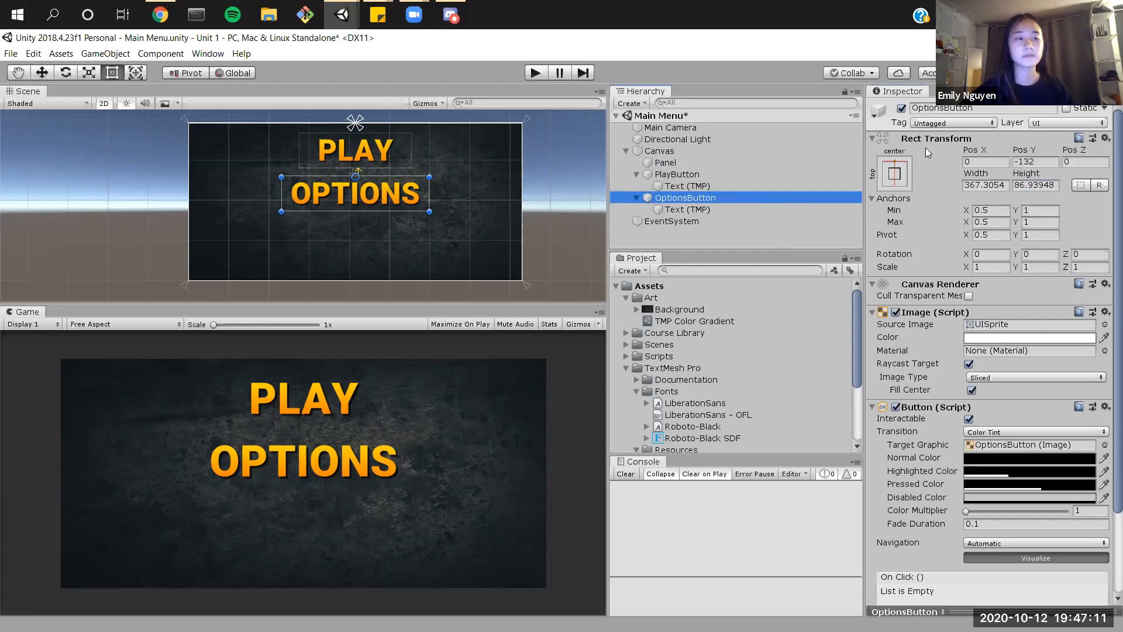
Step: Duplicate OptionsButton and move the copy straight down to Pos Y -248 with the Move tool
click(768, 195)
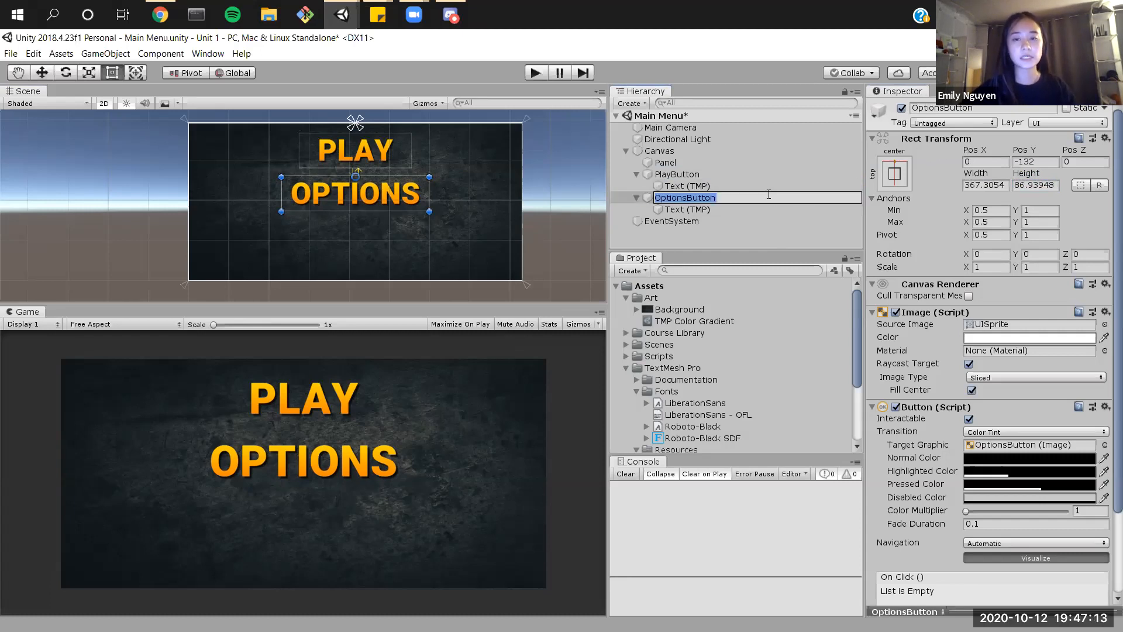
key(Return)
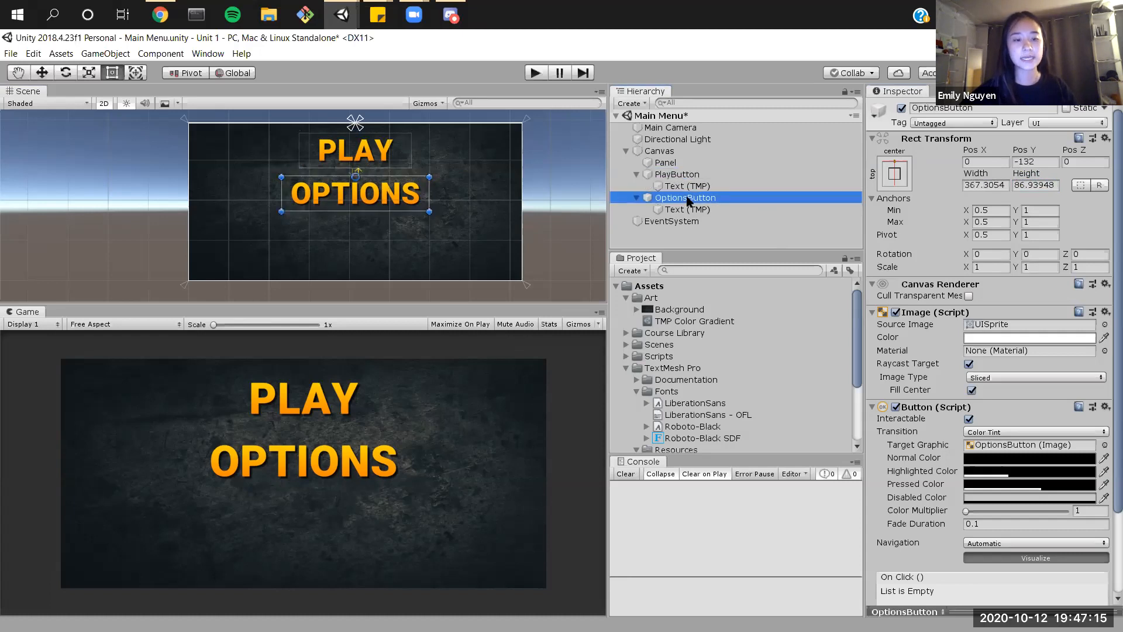
key(ctrl+d)
key(w)
click(356, 130)
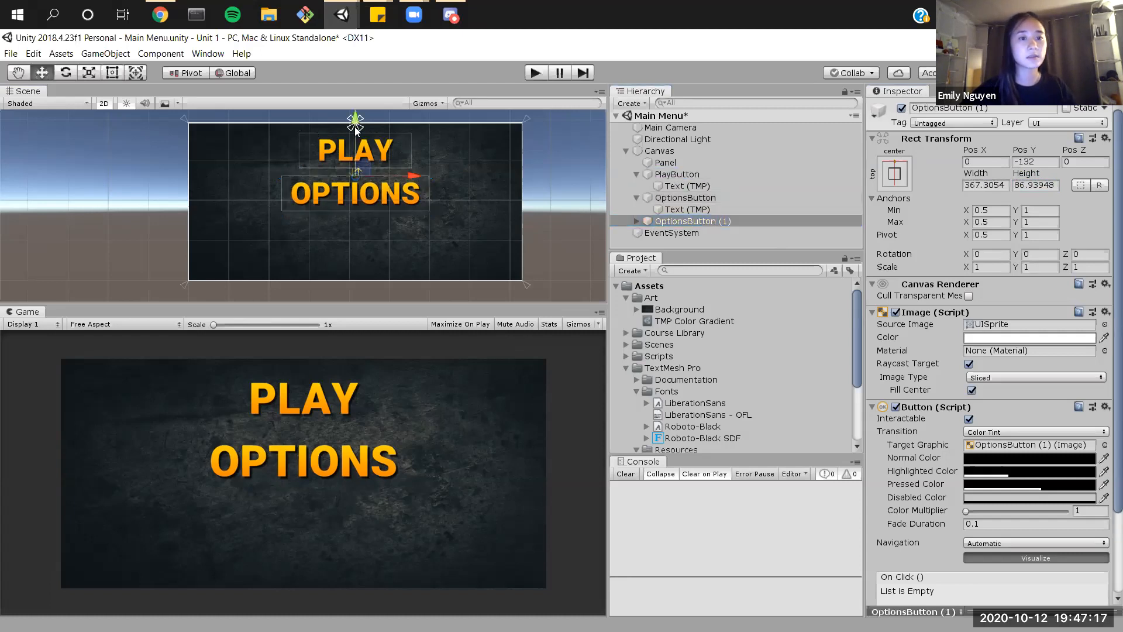
drag(355, 127, 354, 170)
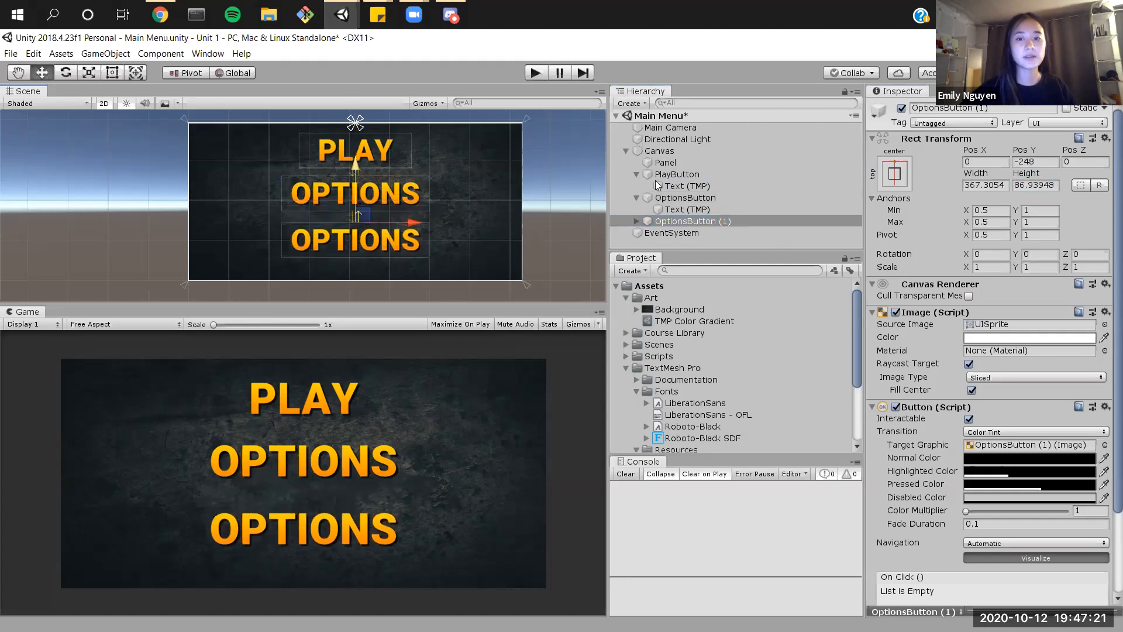
Step: Rename the duplicated button QuitButton and change its child text to QUIT
key(ctrl+a)
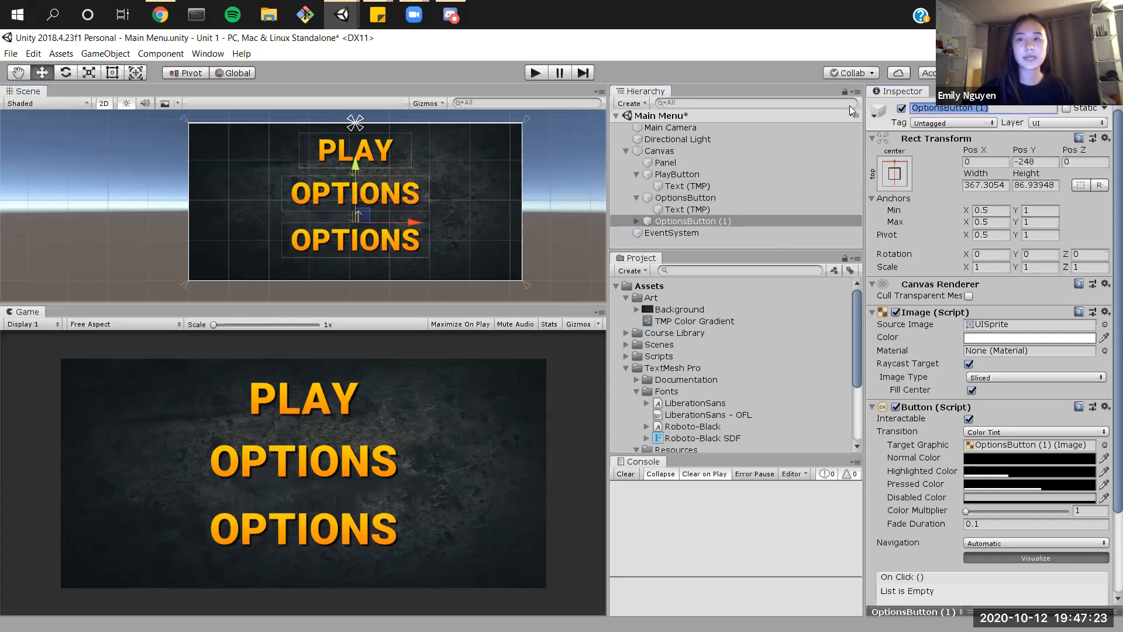
text(QuitButton)
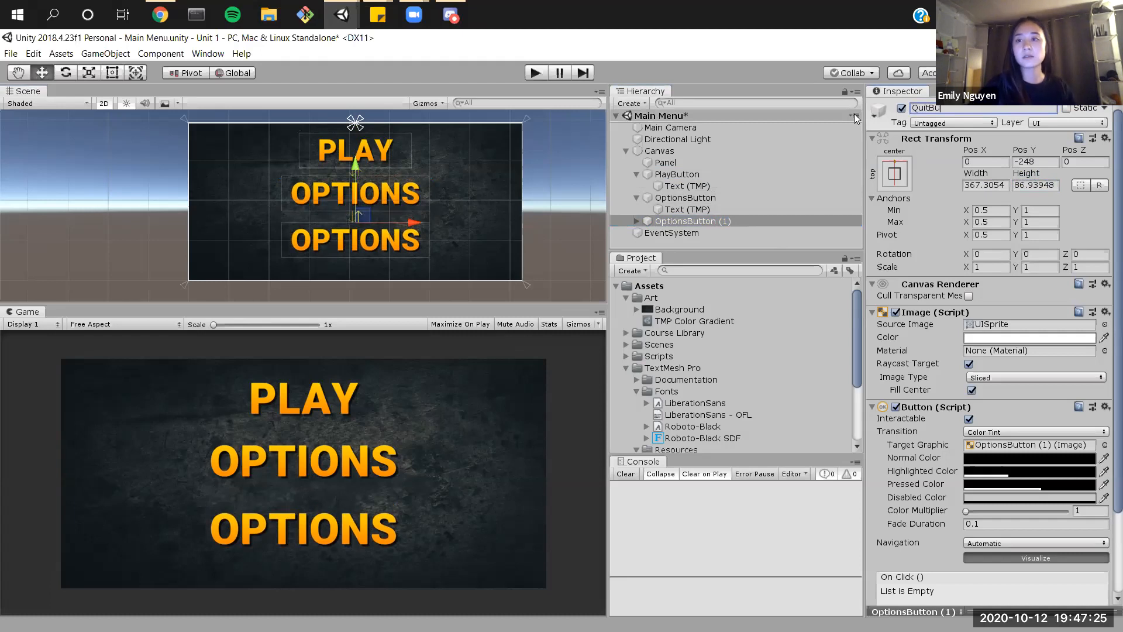
click(642, 221)
click(637, 222)
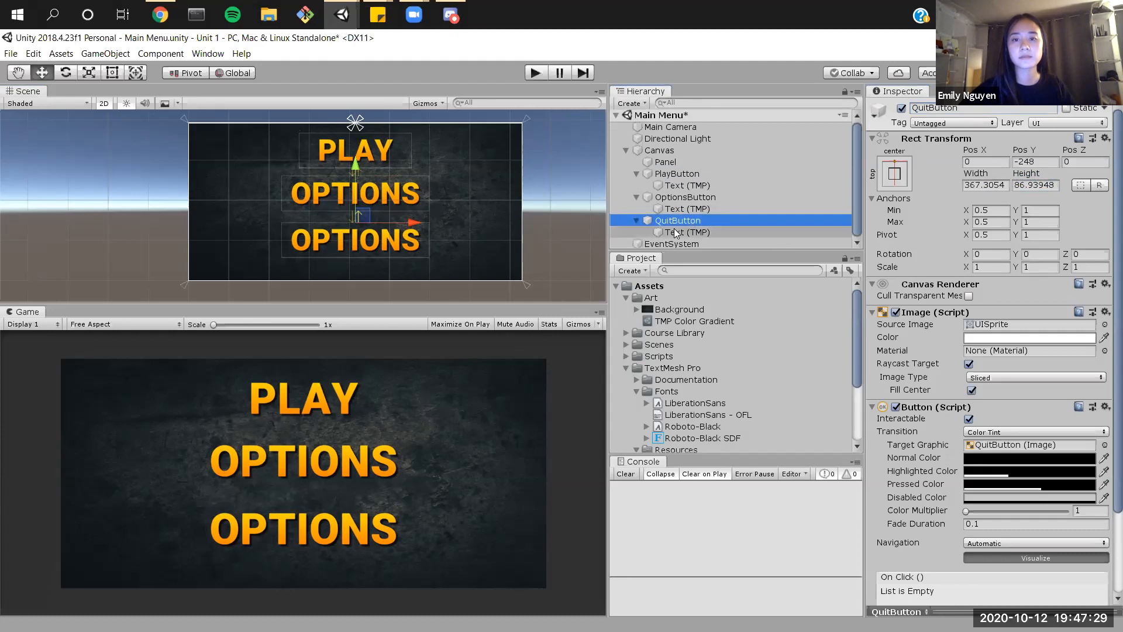
click(679, 233)
drag(924, 347, 848, 341)
text(QUIT)
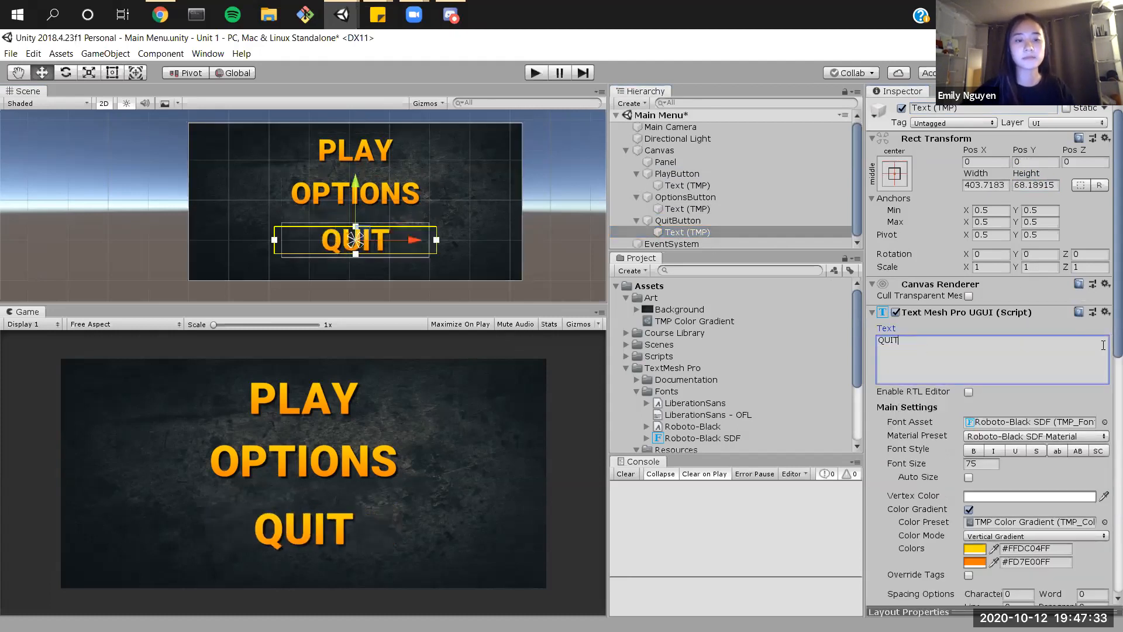
Step: Narrow QuitButton symmetrically about its center to a width of about 236 with the Rect tool
drag(679, 224, 681, 200)
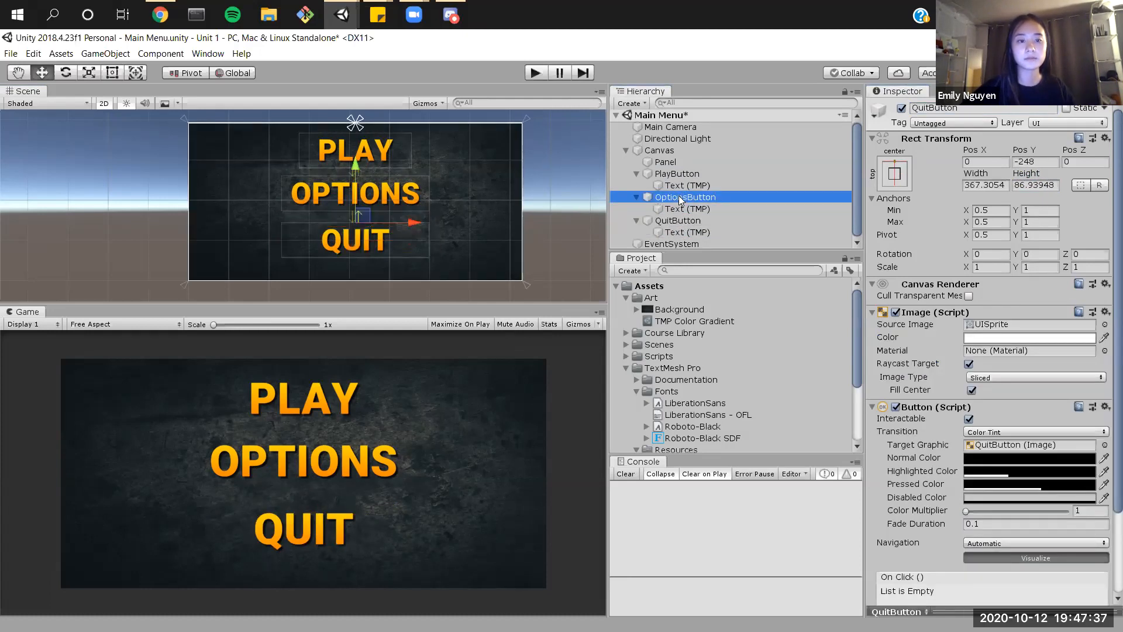
click(666, 222)
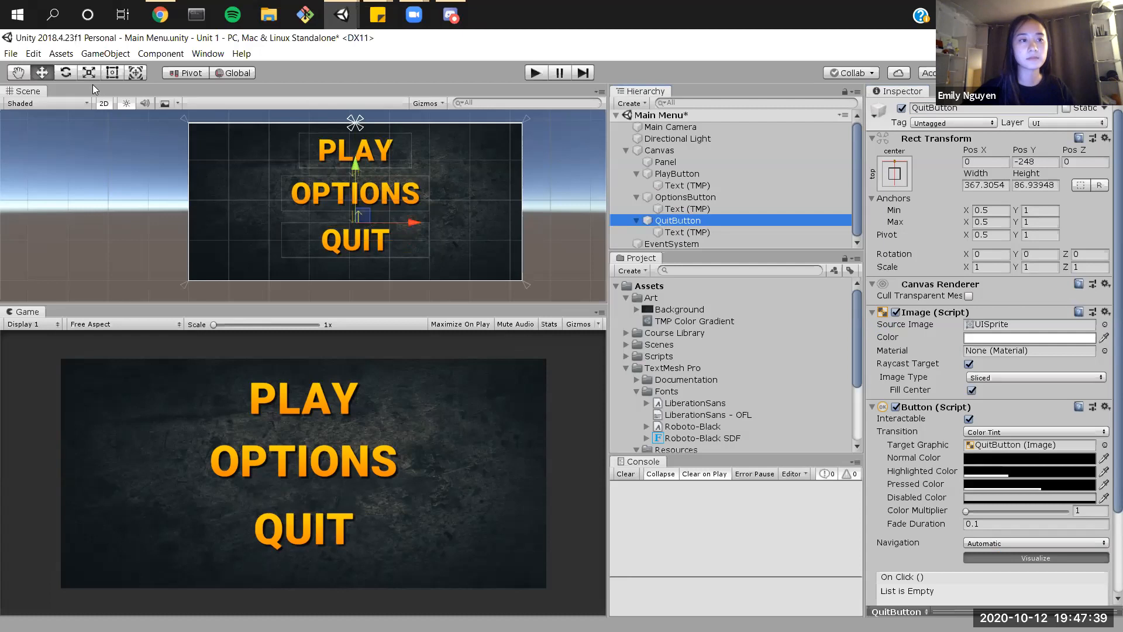
click(113, 72)
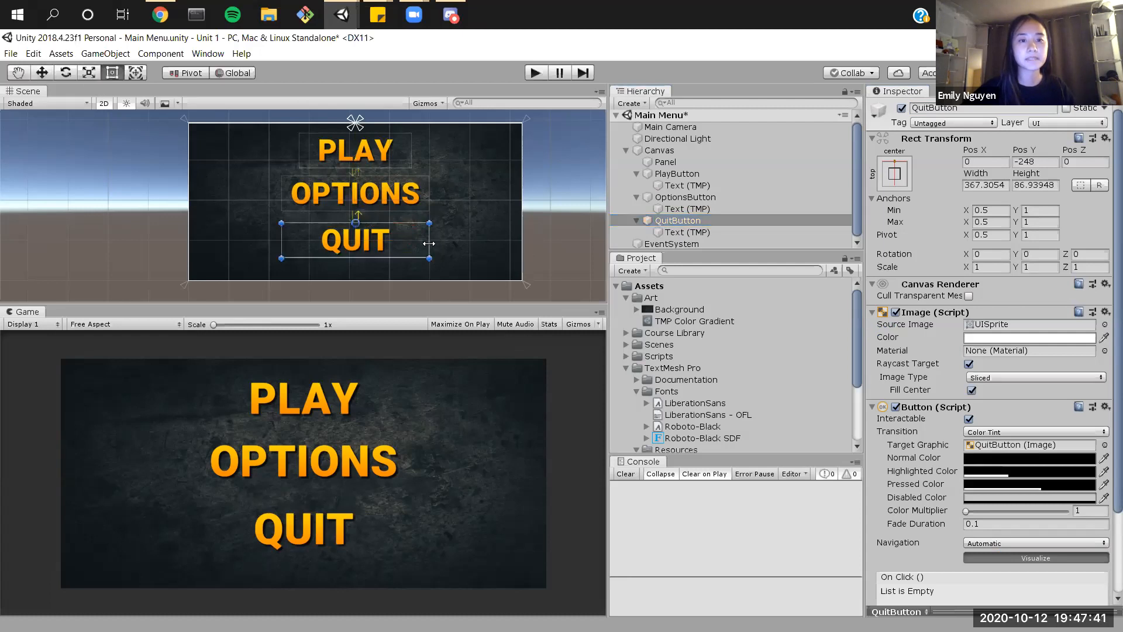
alt+drag(429, 243, 397, 245)
click(404, 201)
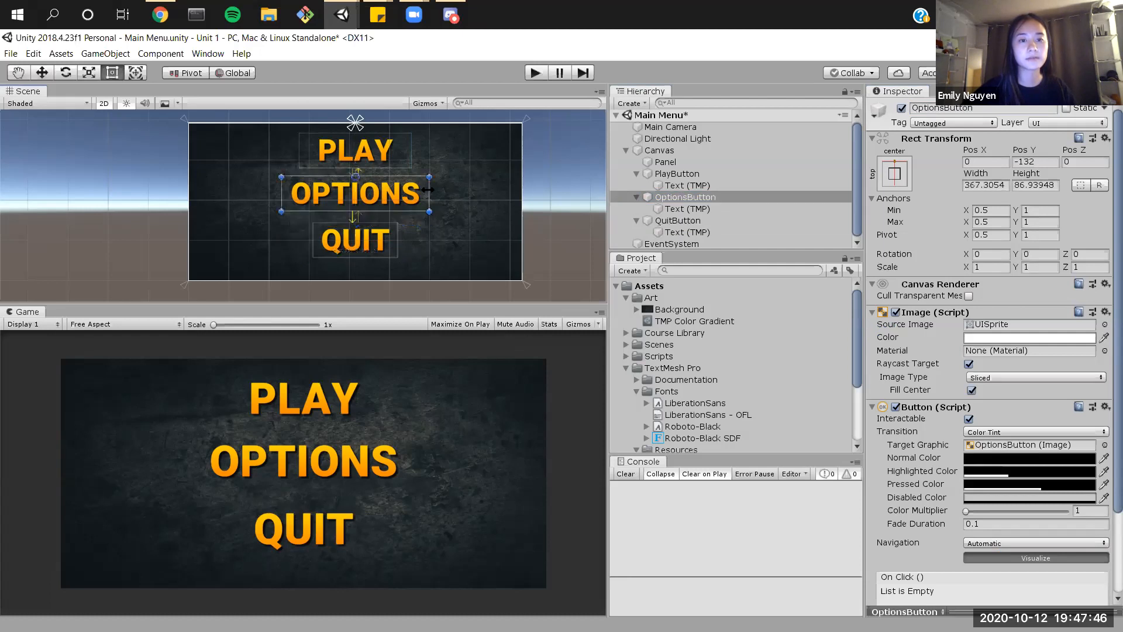
click(389, 164)
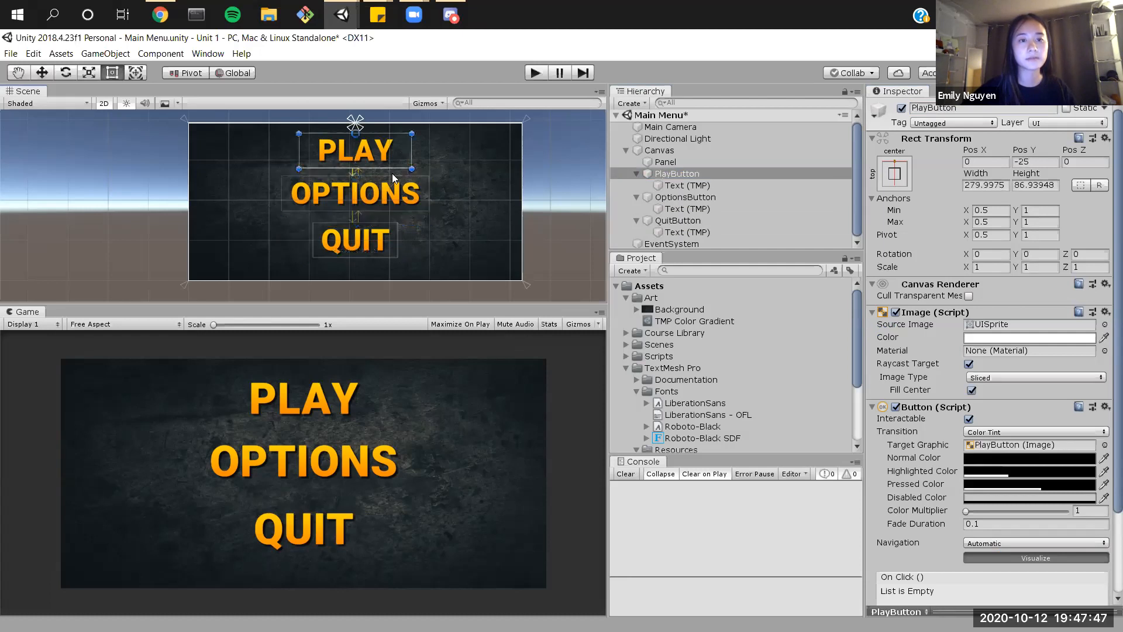
click(382, 237)
key(alt)
alt+drag(399, 236, 405, 239)
key(ctrl+z)
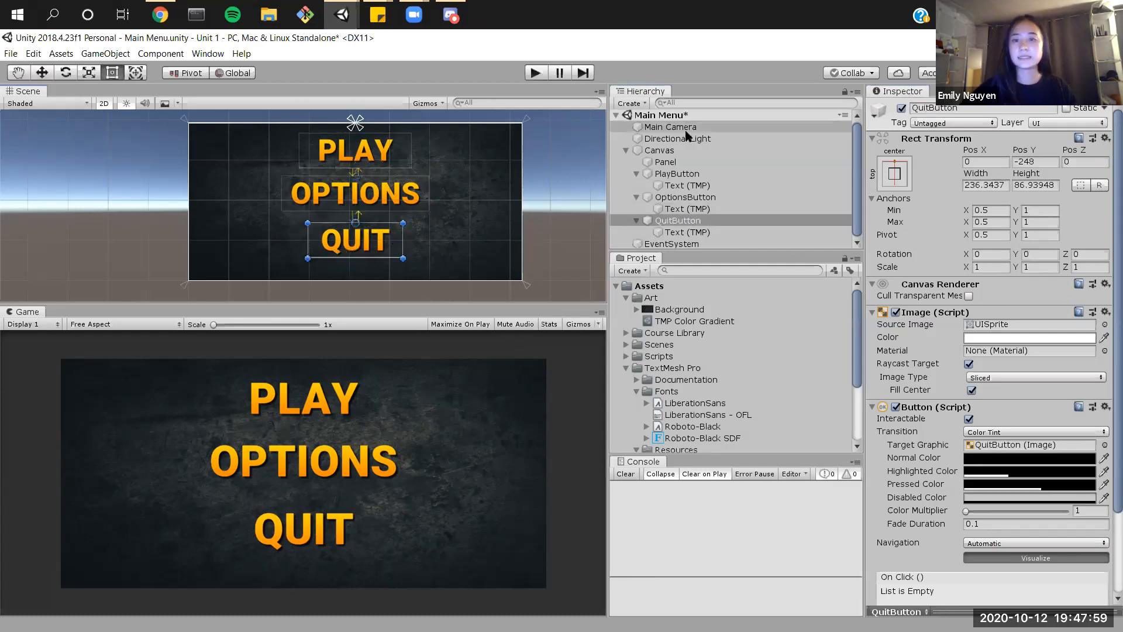
Step: Run the menu scene in Play mode to test the buttons, and stop it
click(534, 73)
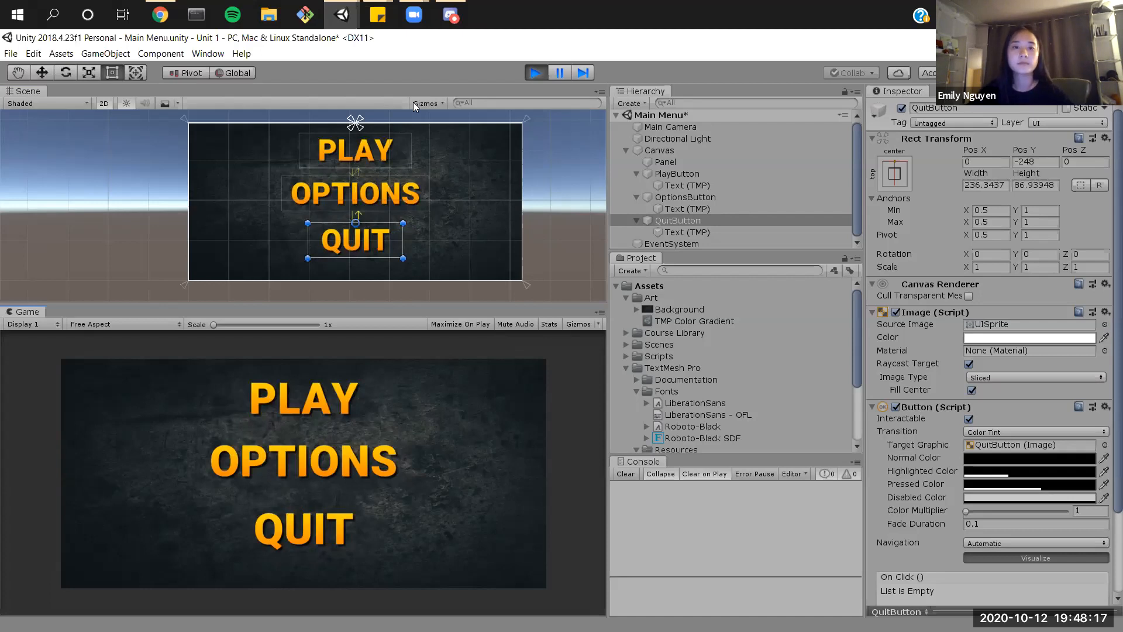
click(535, 72)
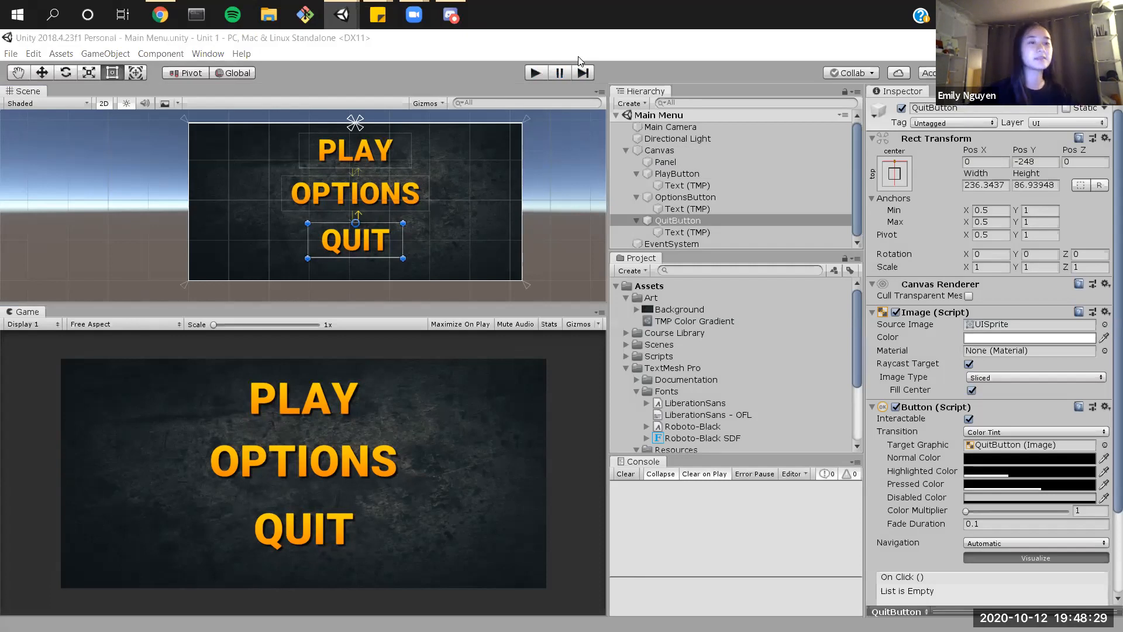
Step: Collapse OptionsButton, PlayButton and QuitButton in the hierarchy to hide their text children
click(637, 197)
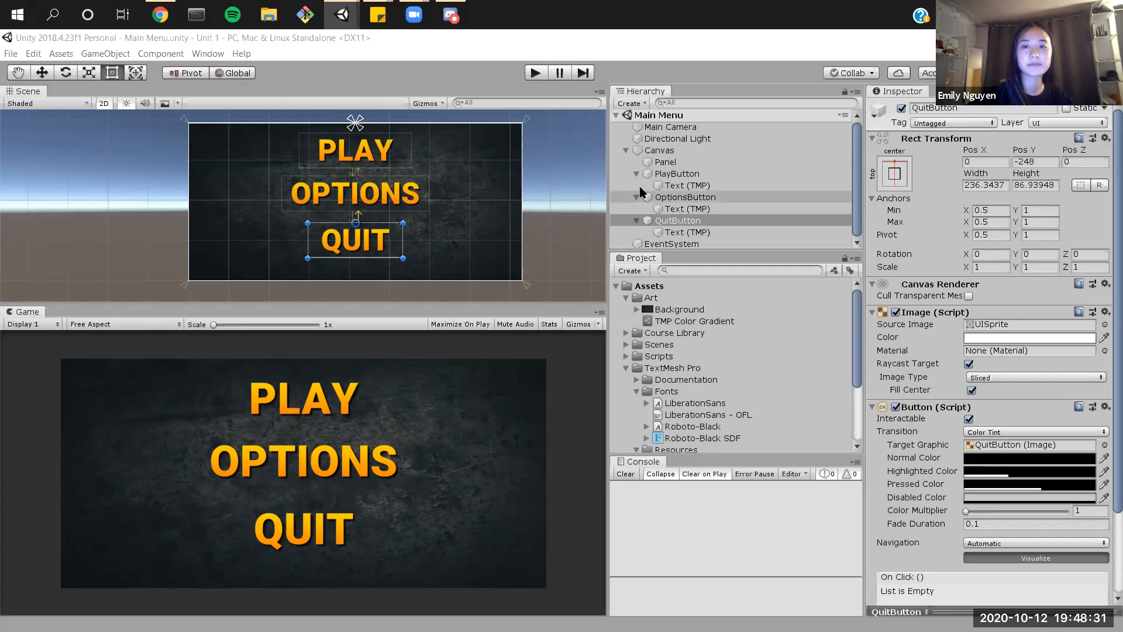
click(636, 174)
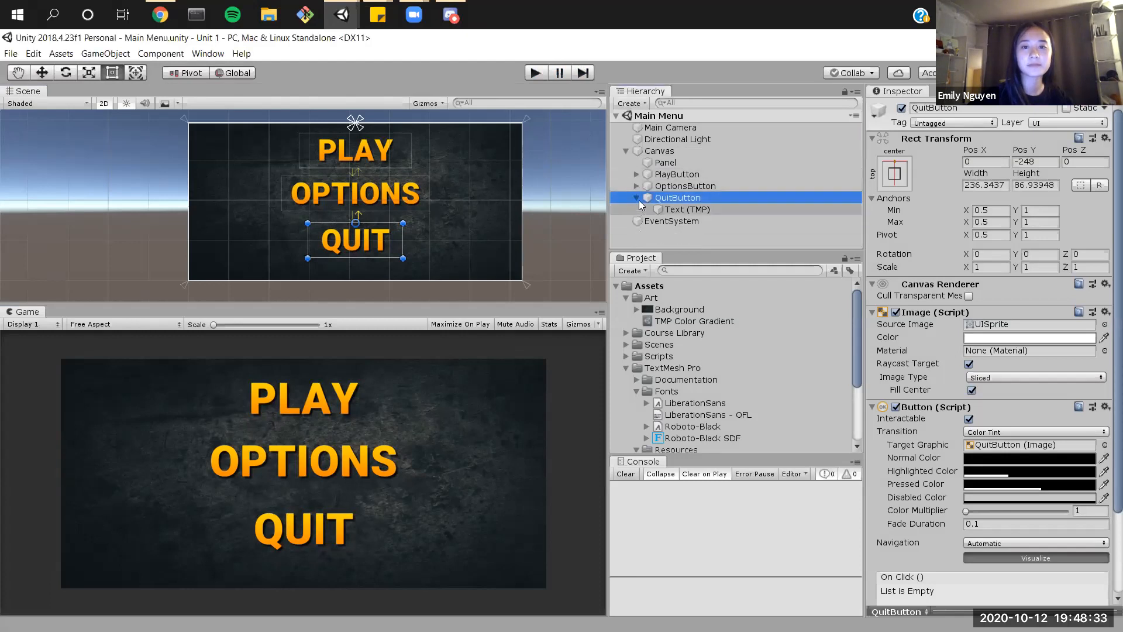
click(637, 197)
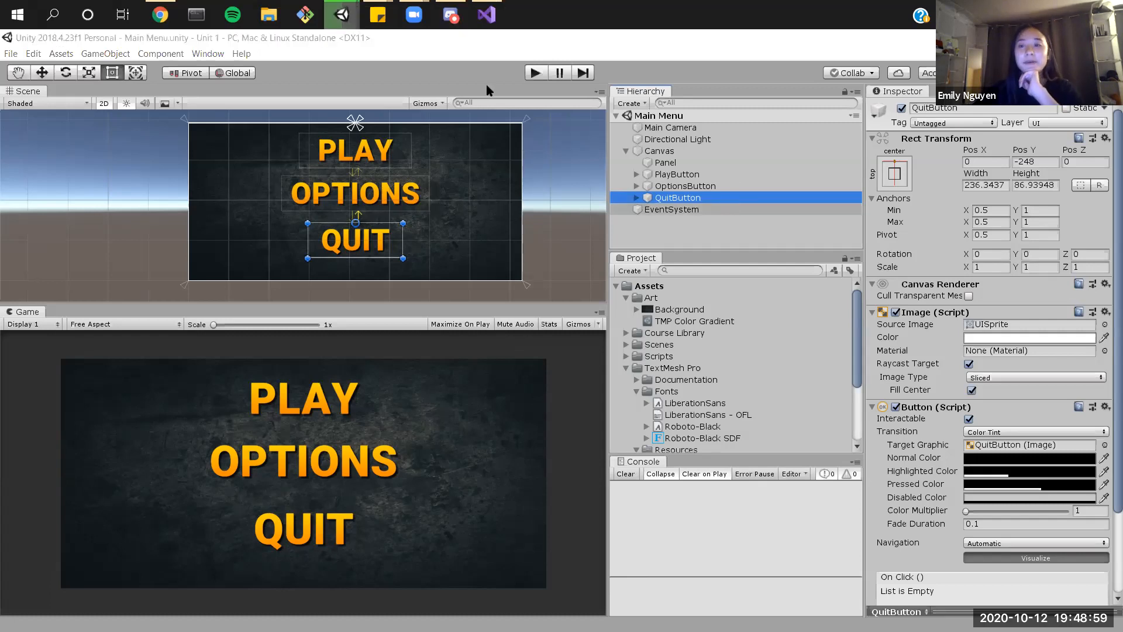
Step: Create an empty game object at the root of the scene and name it MenuController
click(681, 224)
right_click(686, 227)
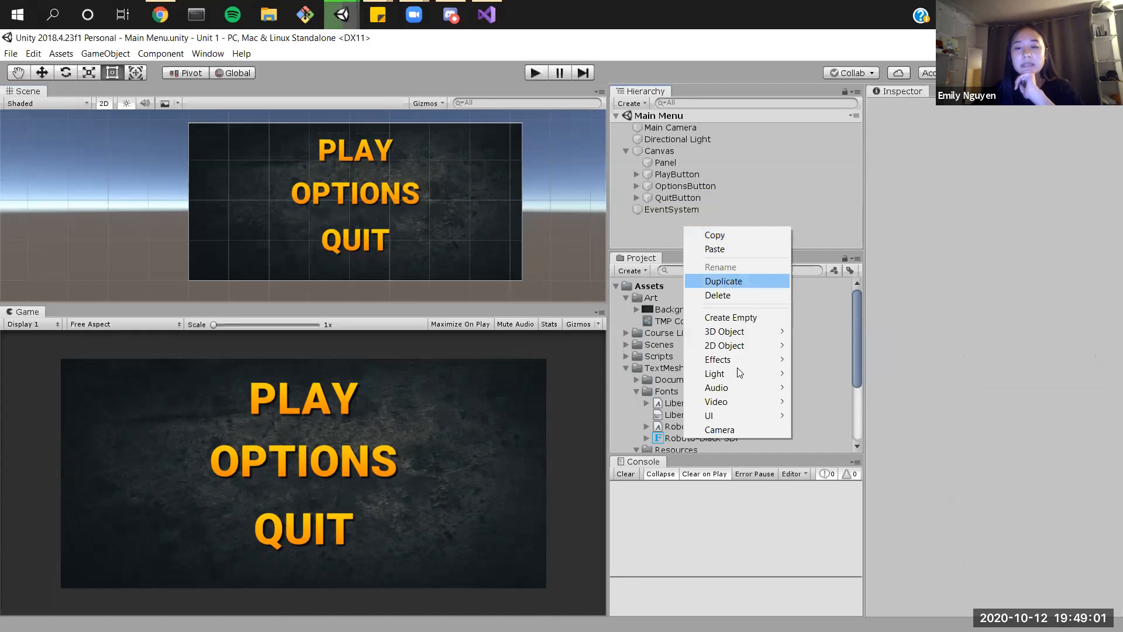
mouse_move(732, 402)
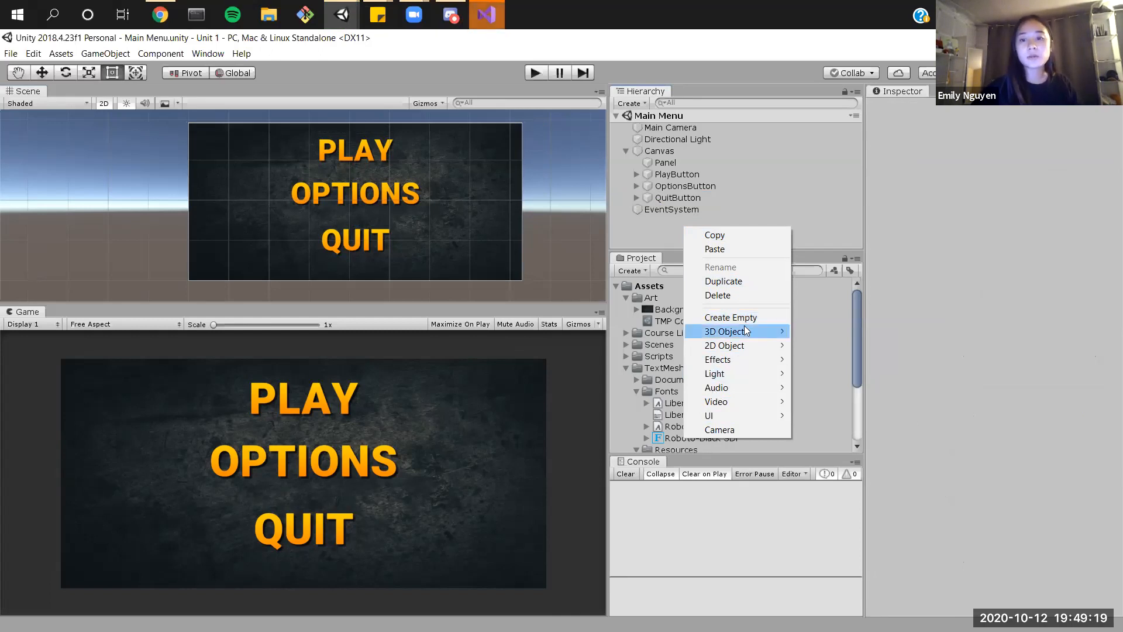
click(629, 218)
right_click(630, 218)
click(805, 238)
right_click(805, 238)
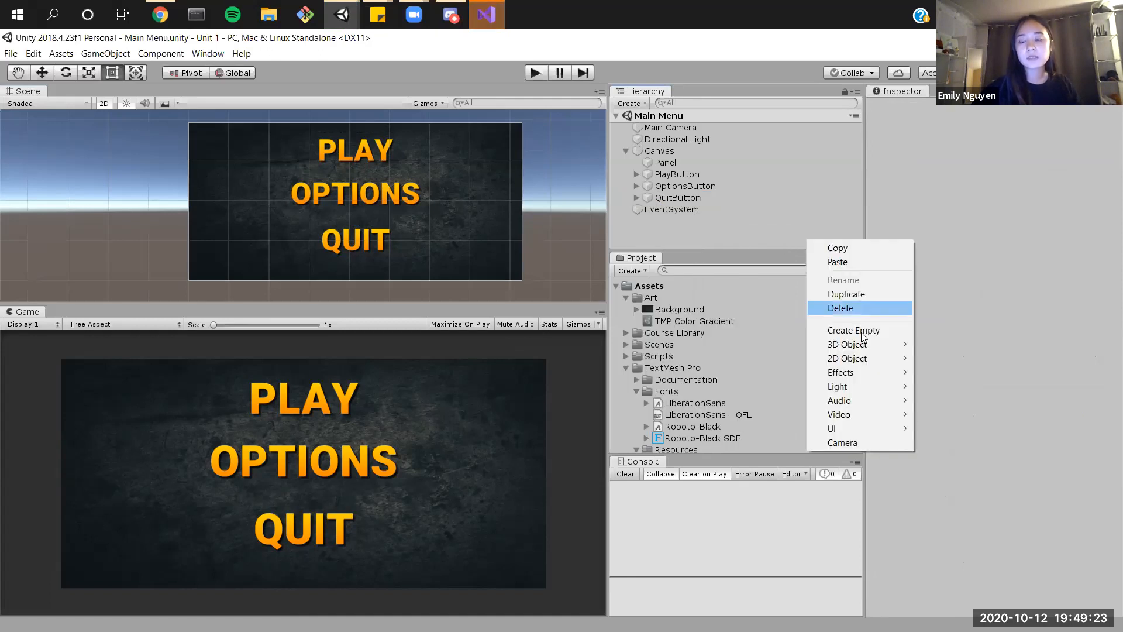
right_click(705, 223)
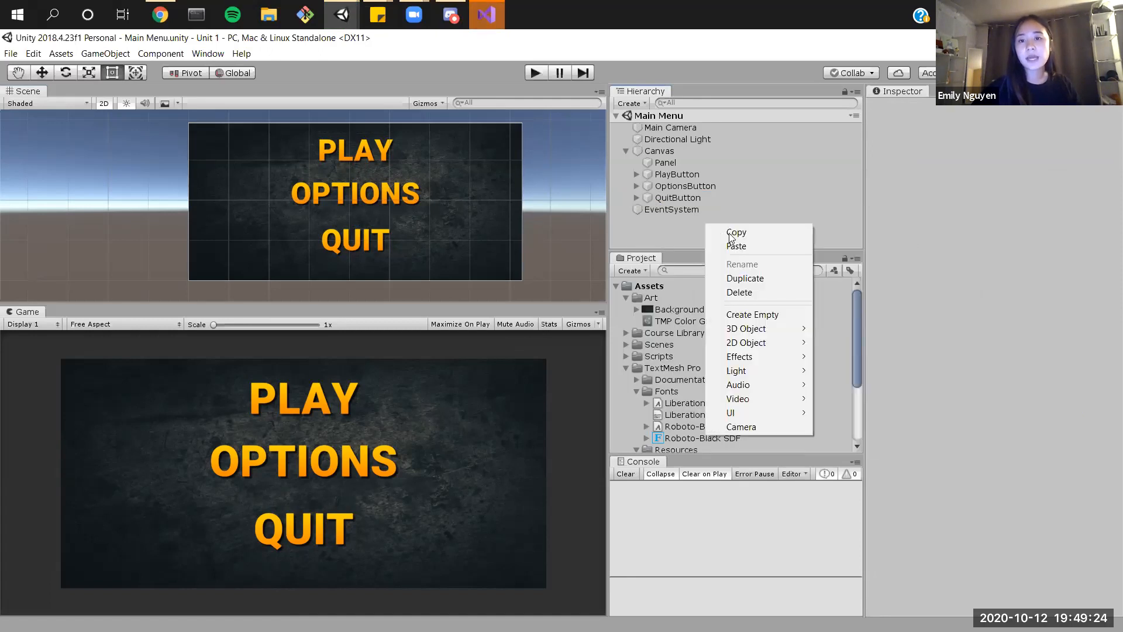
click(759, 314)
click(938, 108)
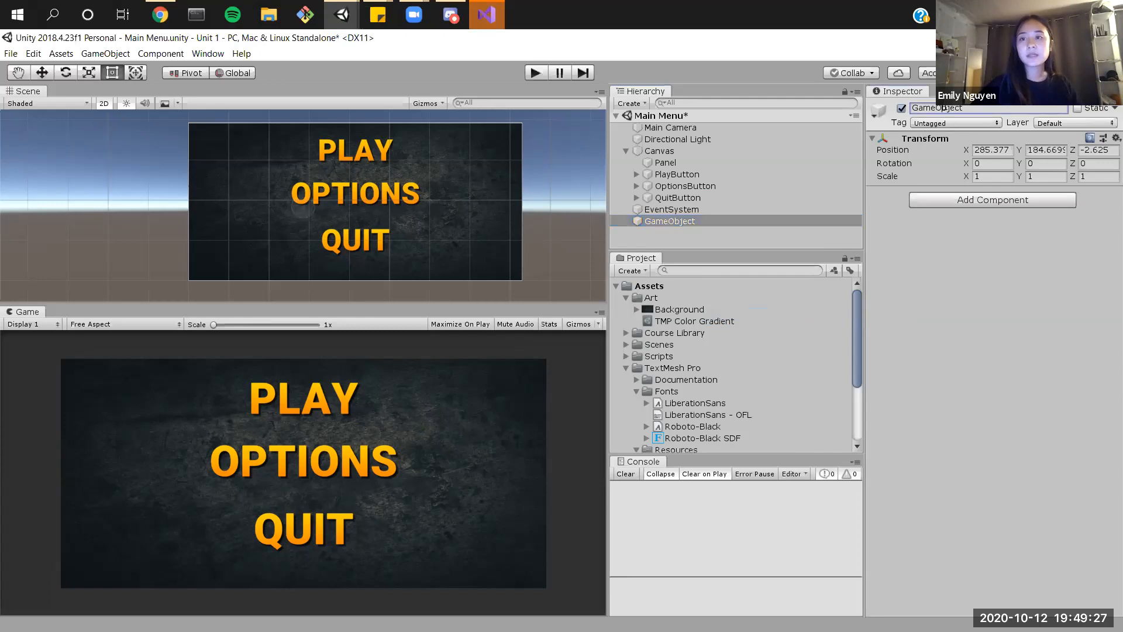
text(MenuController)
click(952, 218)
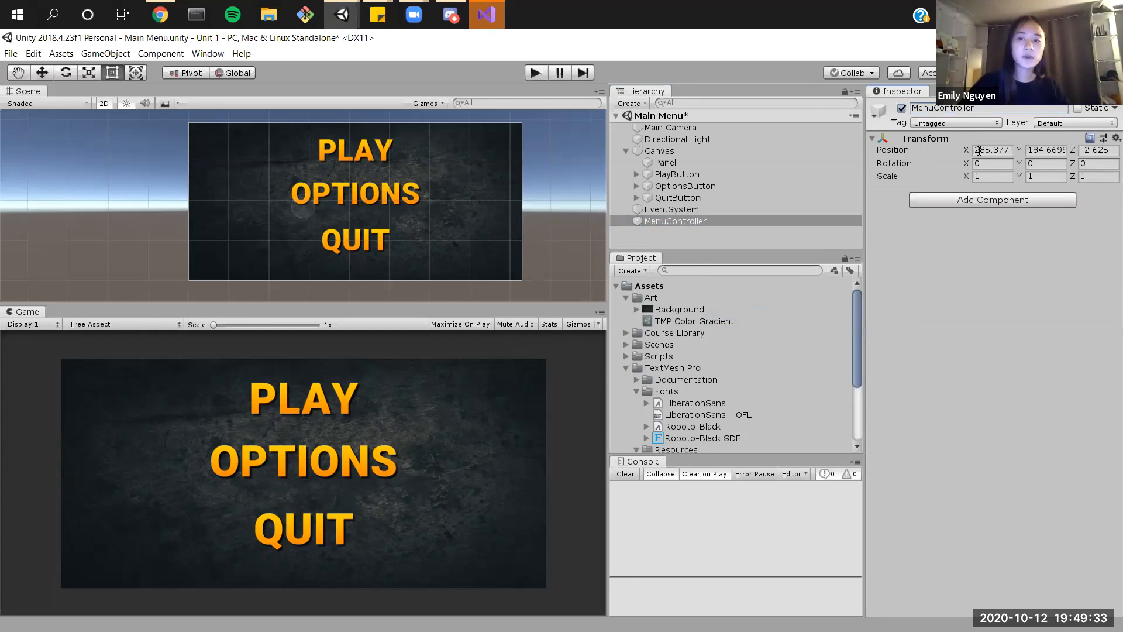
Step: Create a new script named MenuController and add it as a component to the MenuController object
click(976, 201)
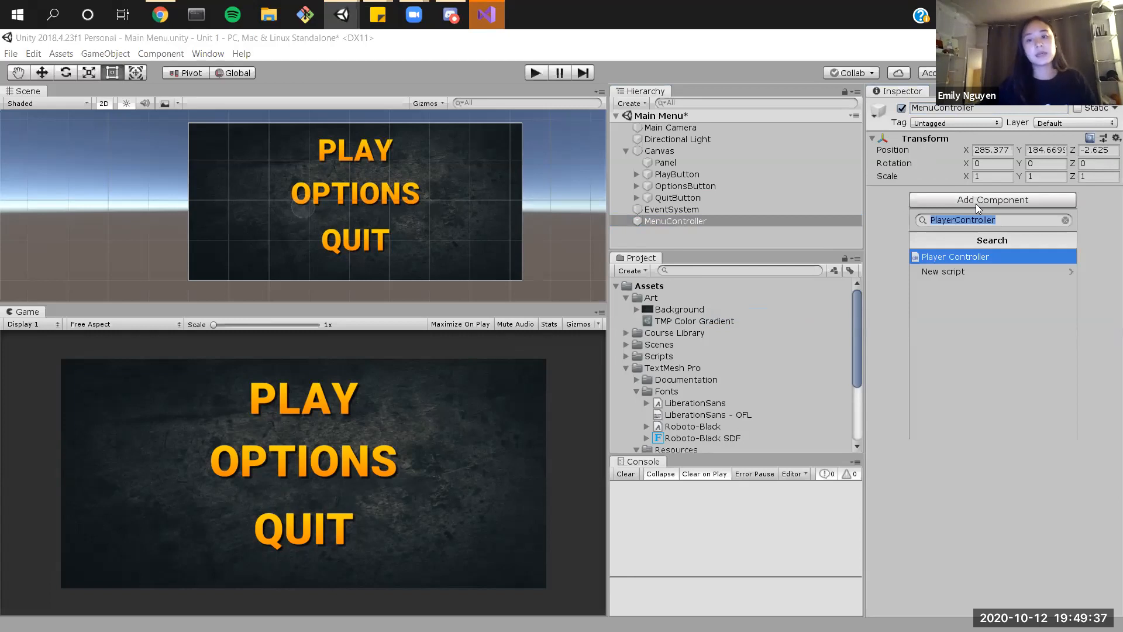
text(MenuCon)
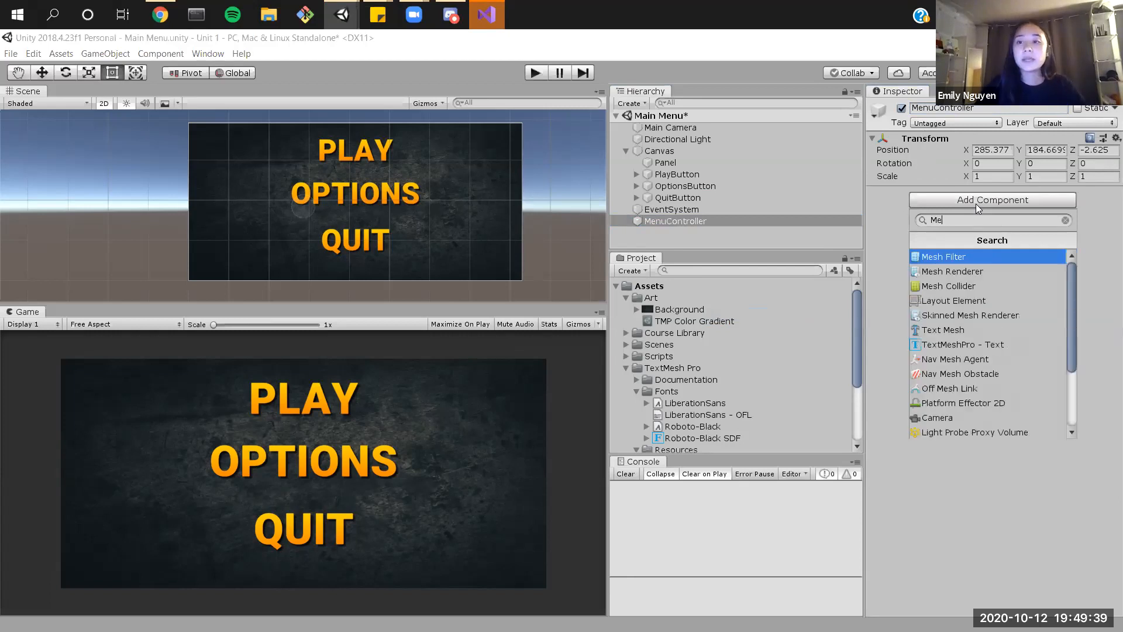
key(BackSpace)
key(BackSpace)
key(BackSpace)
key(BackSpace)
key(BackSpace)
key(BackSpace)
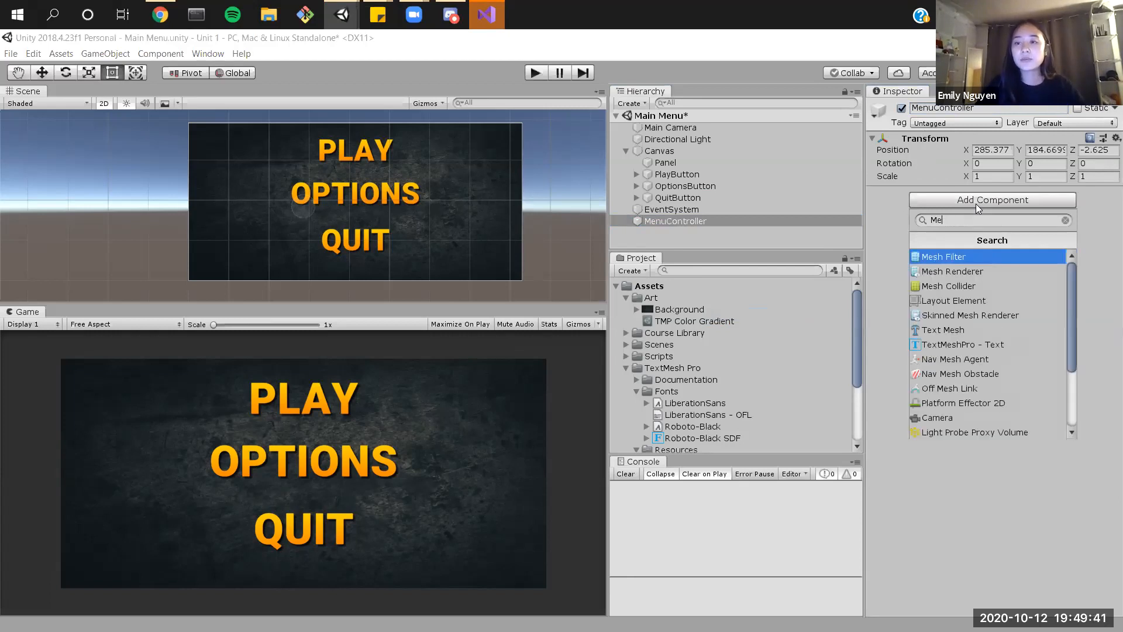
text(MenuController)
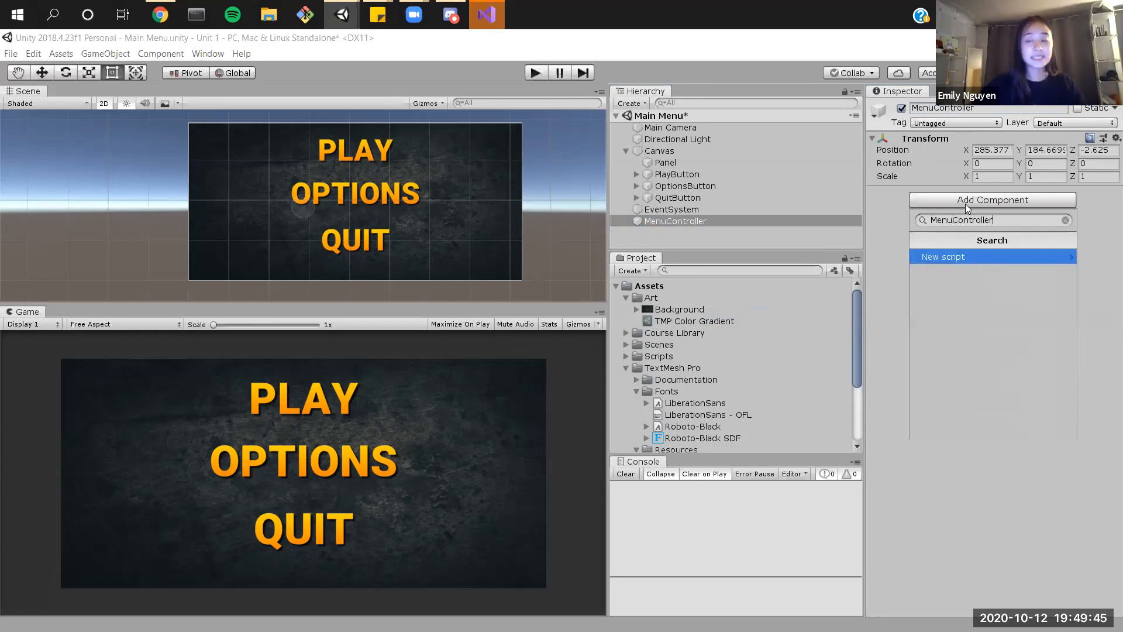
click(947, 258)
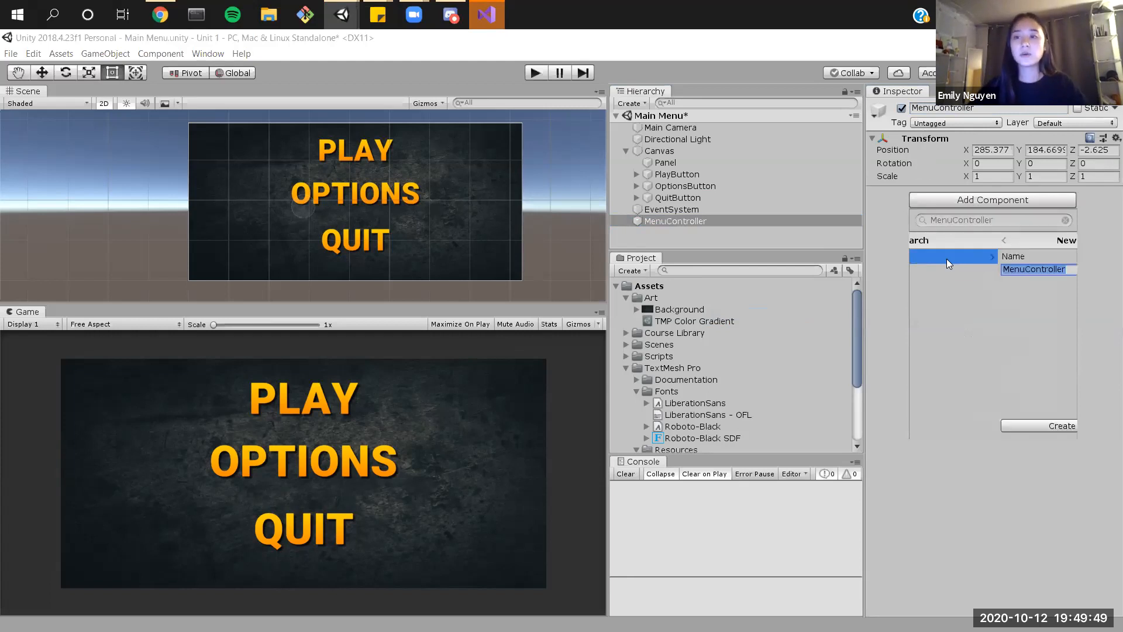
click(1020, 426)
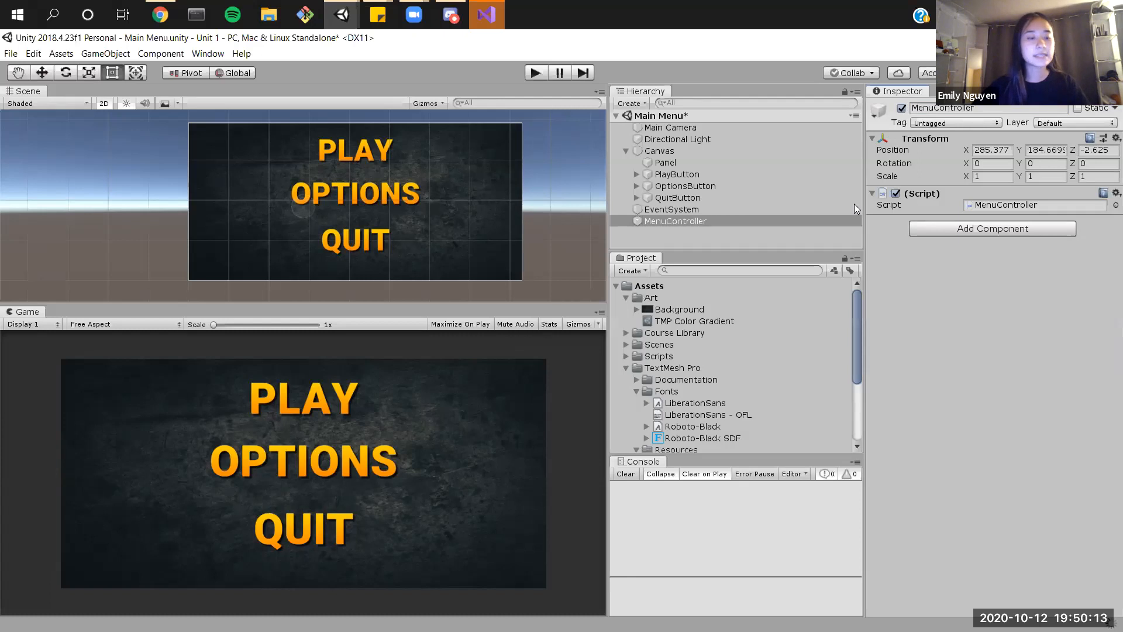
Step: Open the MenuController script in Visual Studio and examine its UnityEngine import, MonoBehaviour base class, and Start and Update methods
double_click(1022, 204)
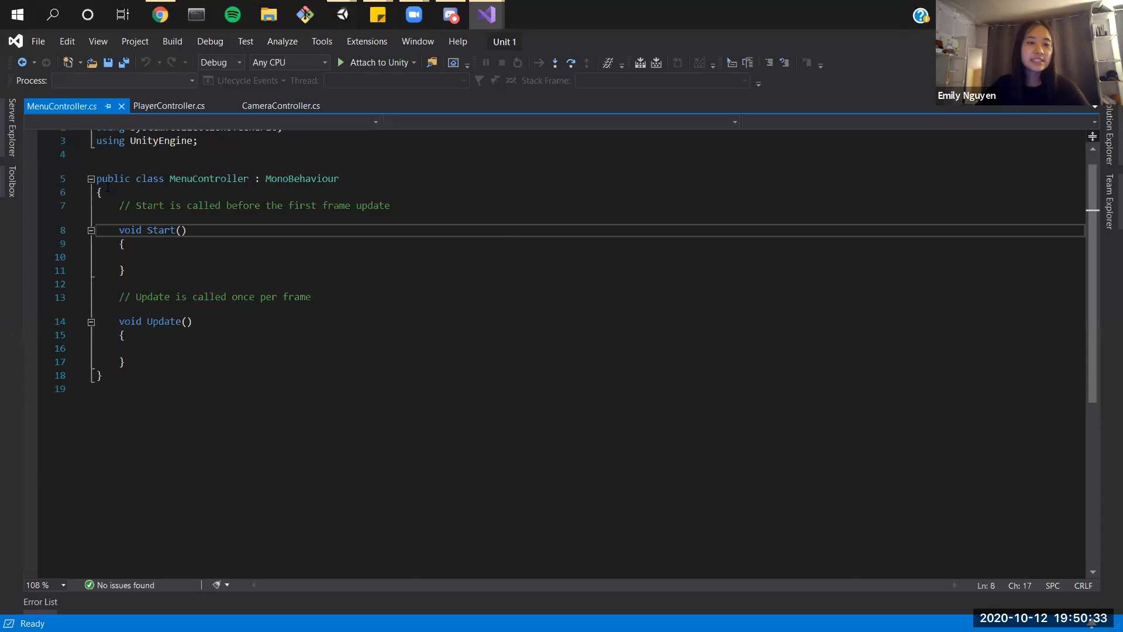
drag(218, 160, 70, 166)
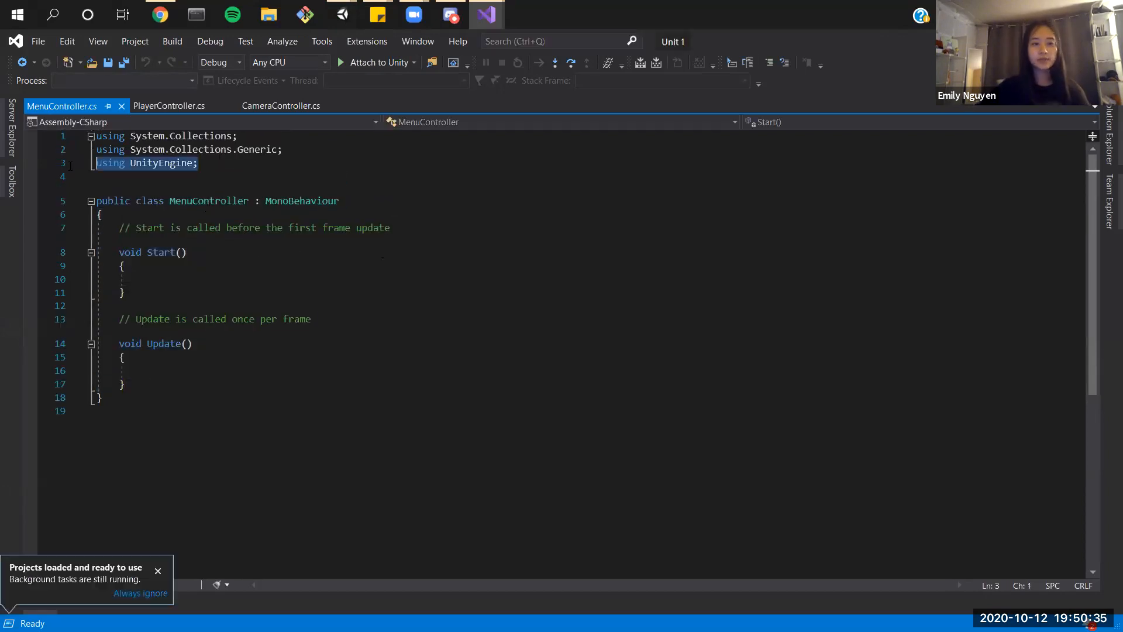
double_click(301, 201)
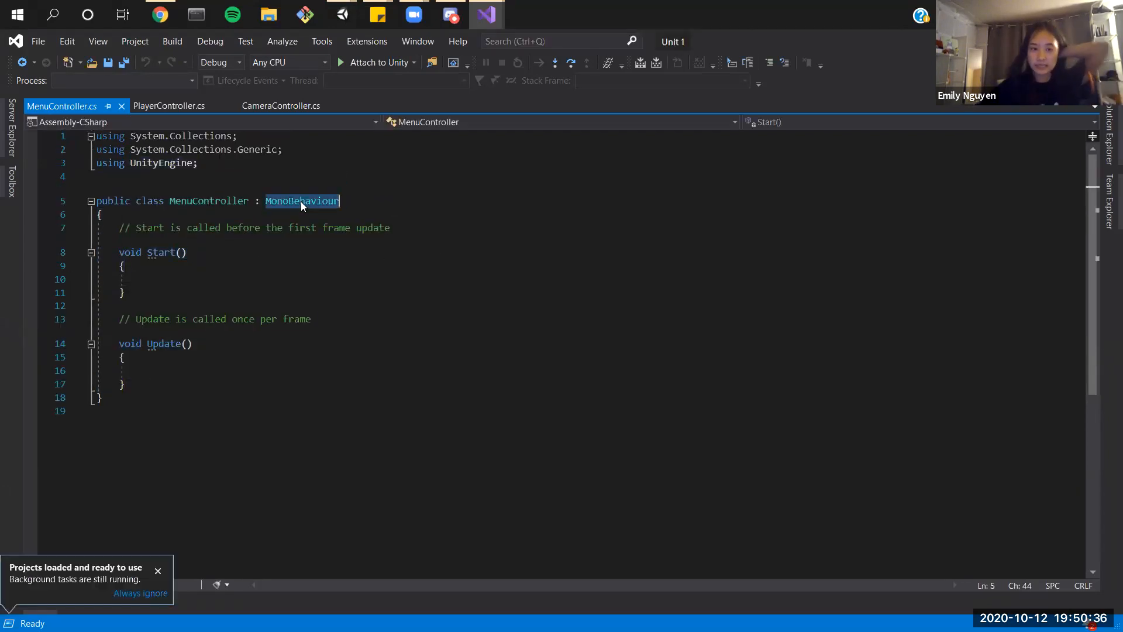
click(386, 271)
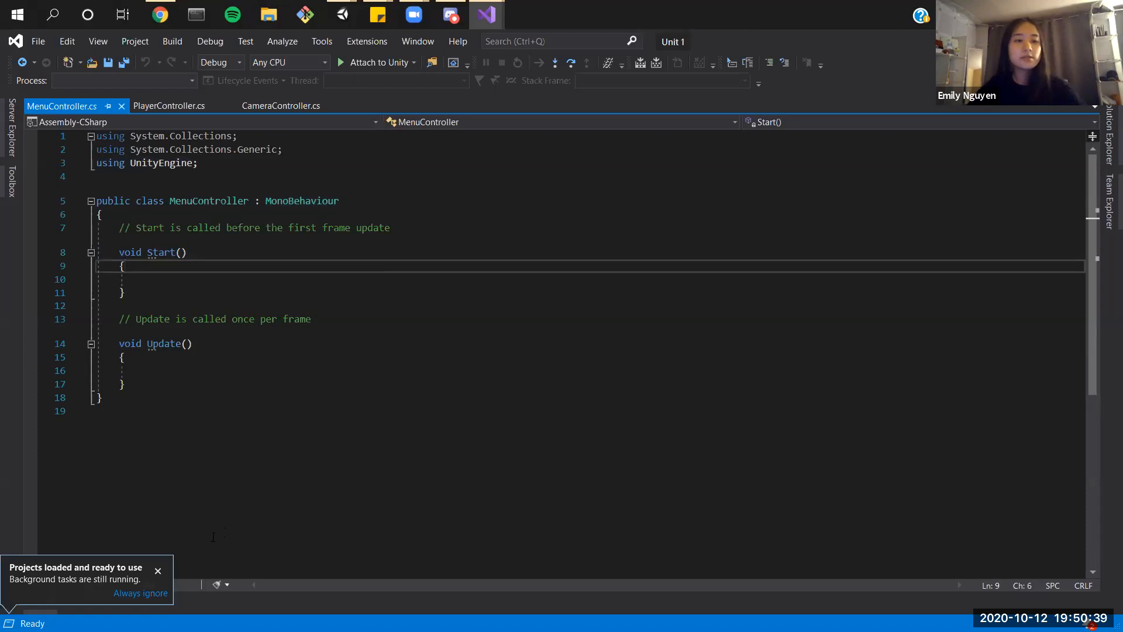
key(Down)
key(Down)
key(Down)
key(Down)
key(Down)
key(Down)
key(Down)
key(Down)
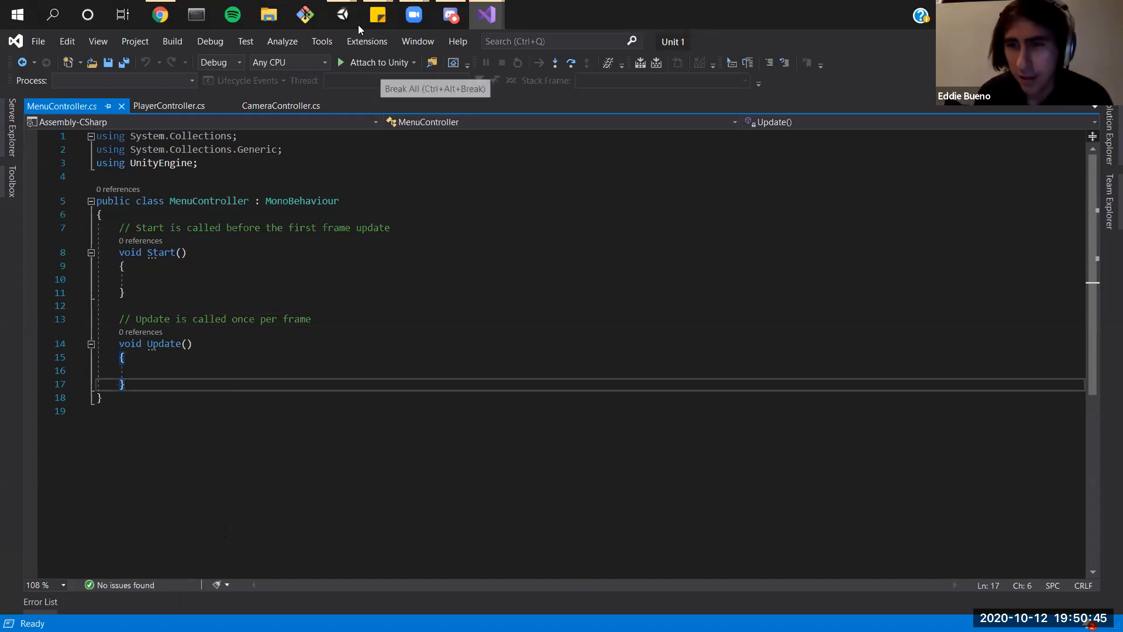
Step: Switch back to the Unity window that has the Main Menu scene open
mouse_move(361, 21)
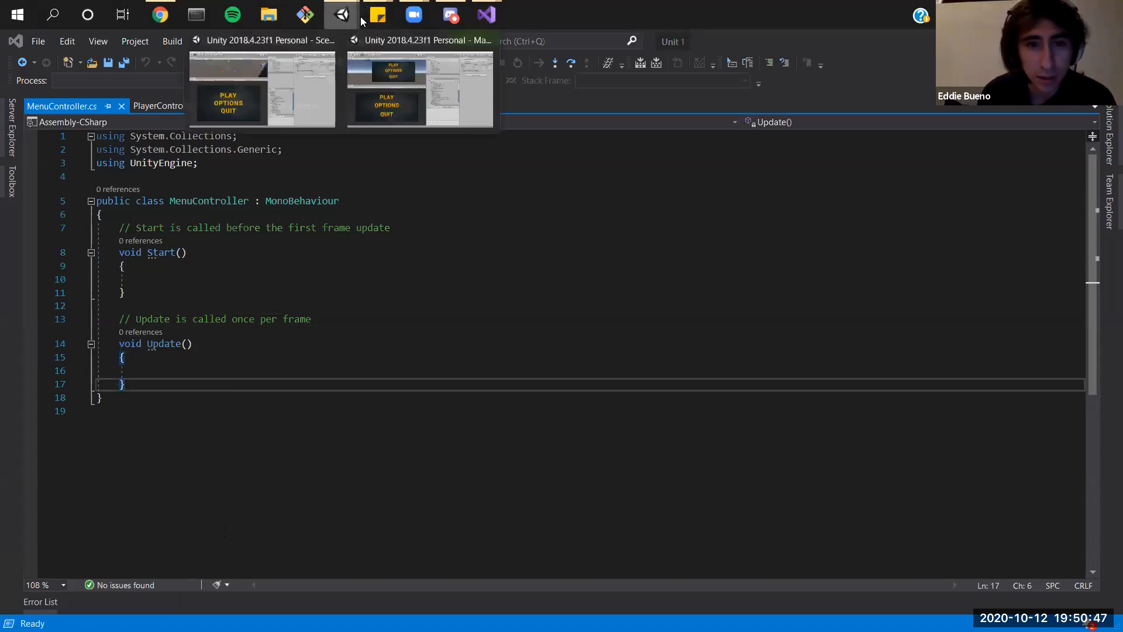
mouse_move(390, 73)
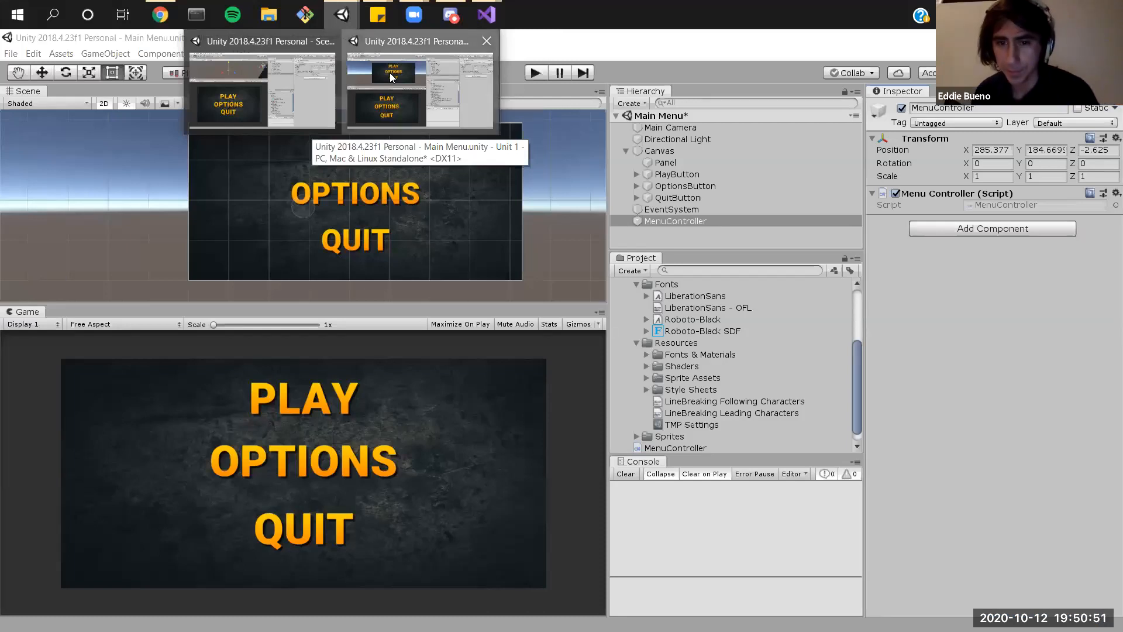
click(389, 75)
click(968, 228)
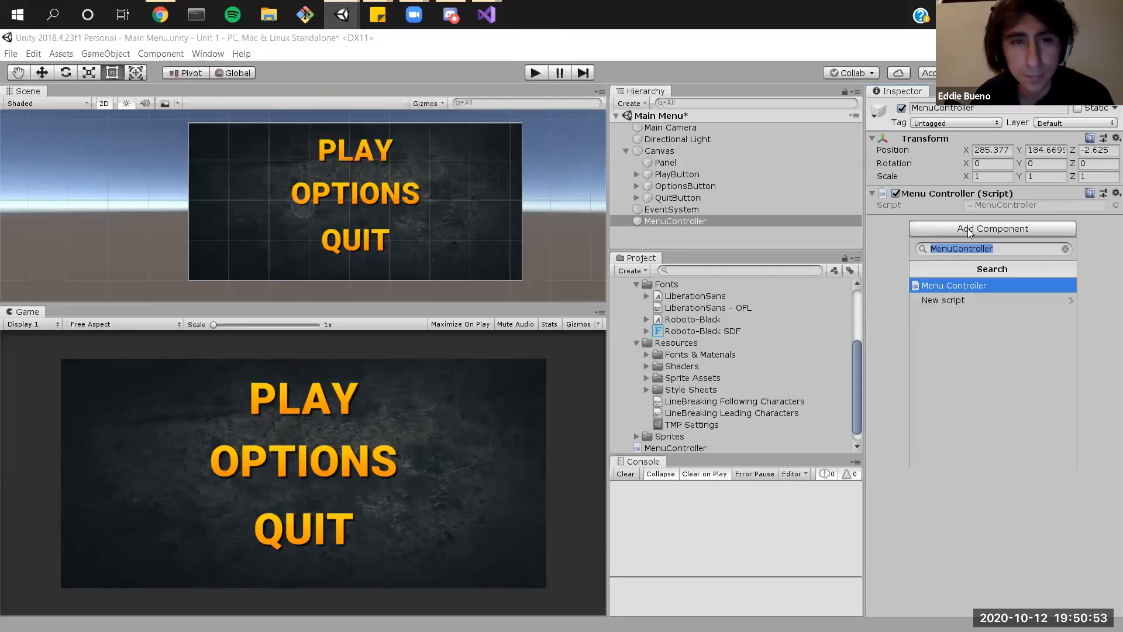
click(1021, 251)
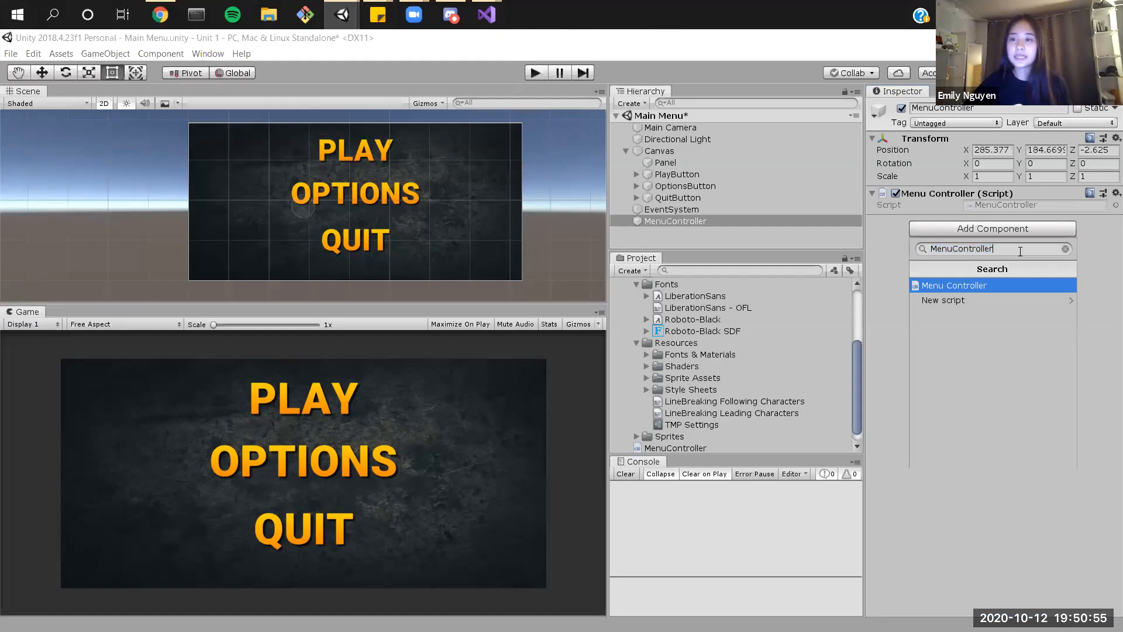
click(961, 301)
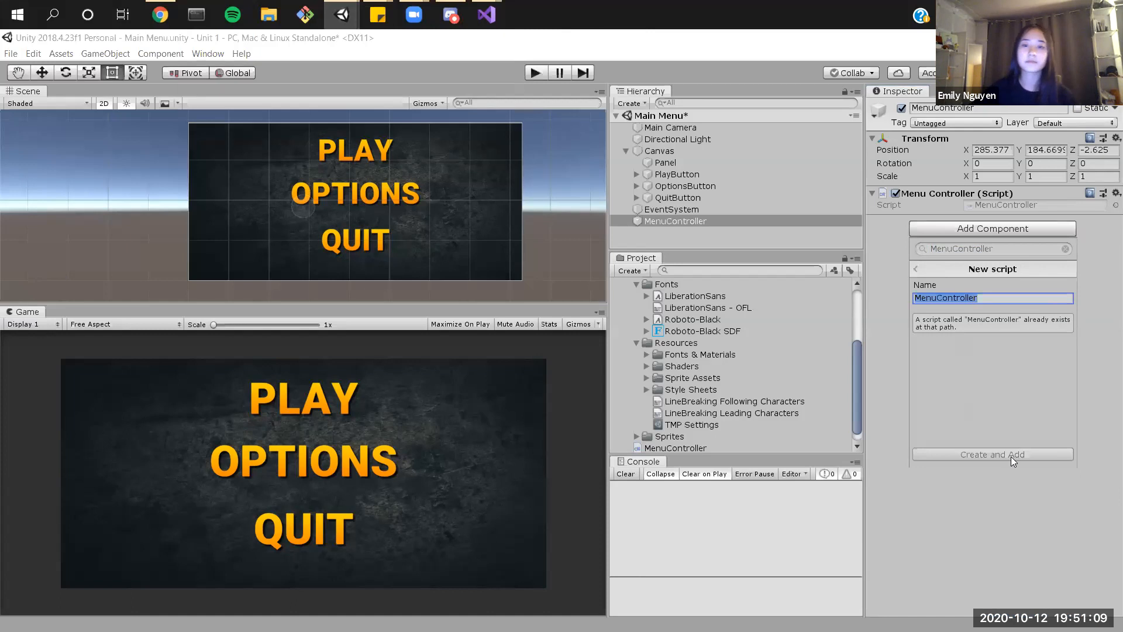
click(636, 342)
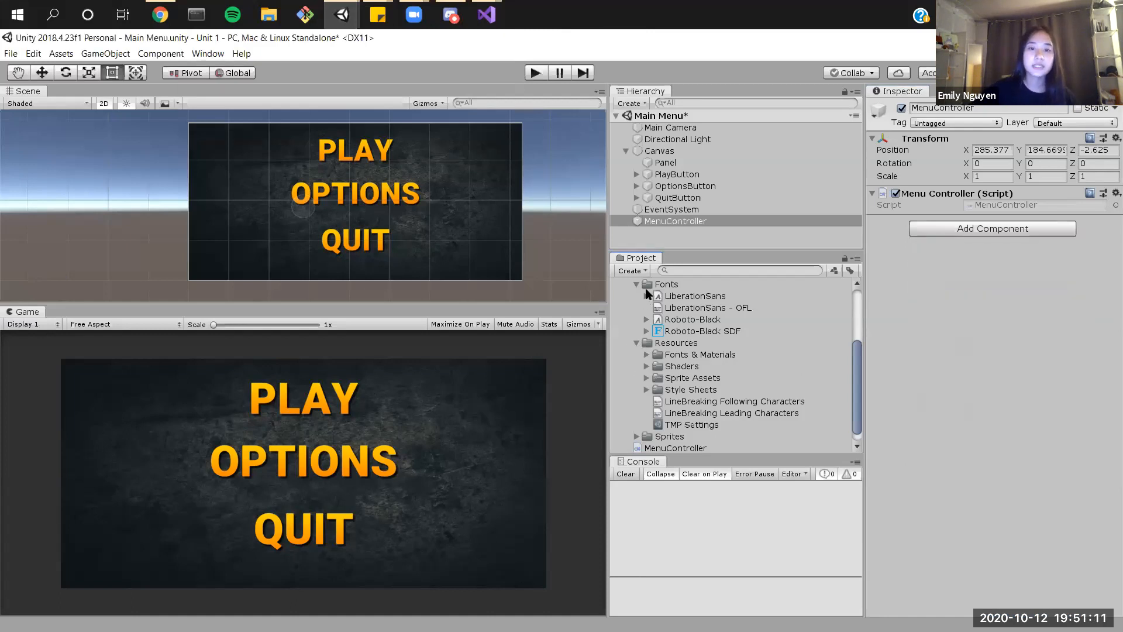
Step: Collapse the TextMesh Pro folder in the project assets
click(638, 284)
click(626, 297)
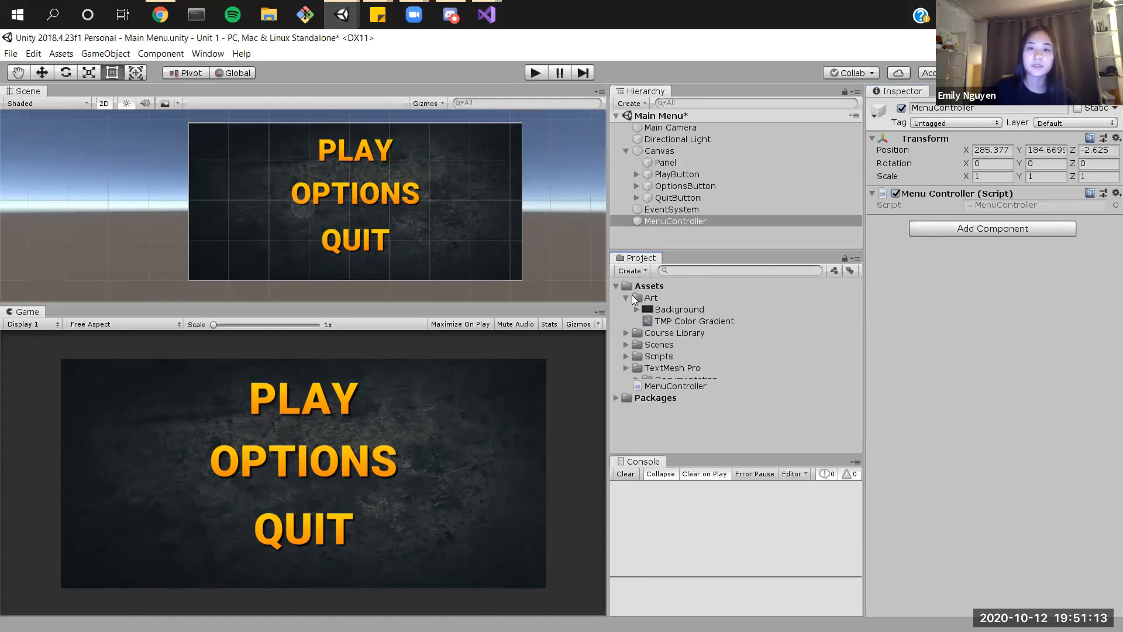
right_click(713, 411)
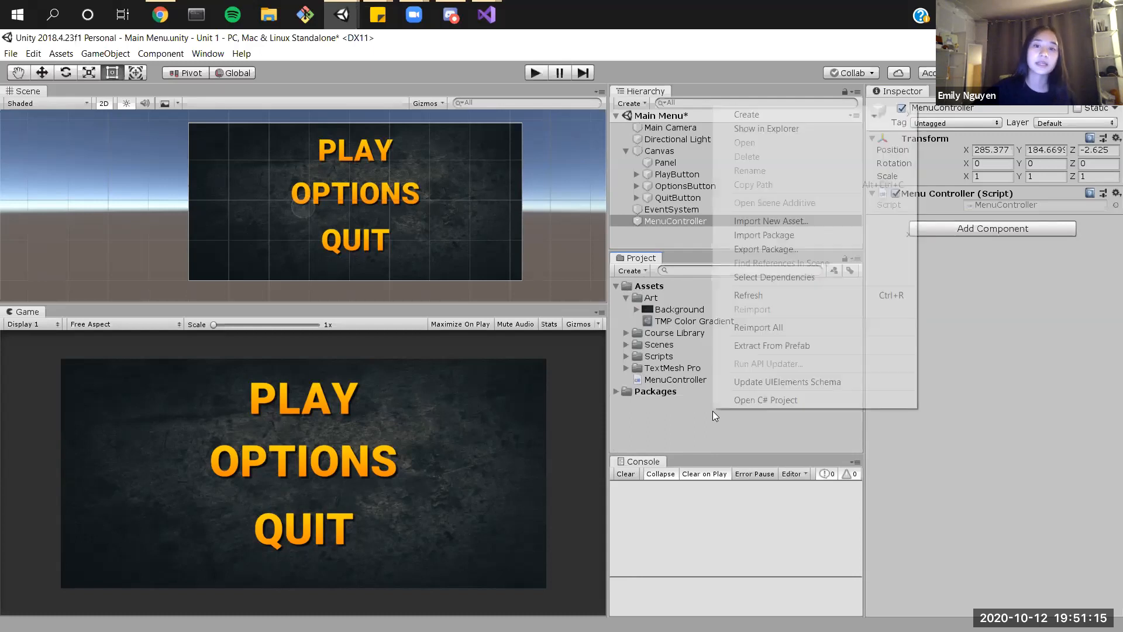
mouse_move(832, 116)
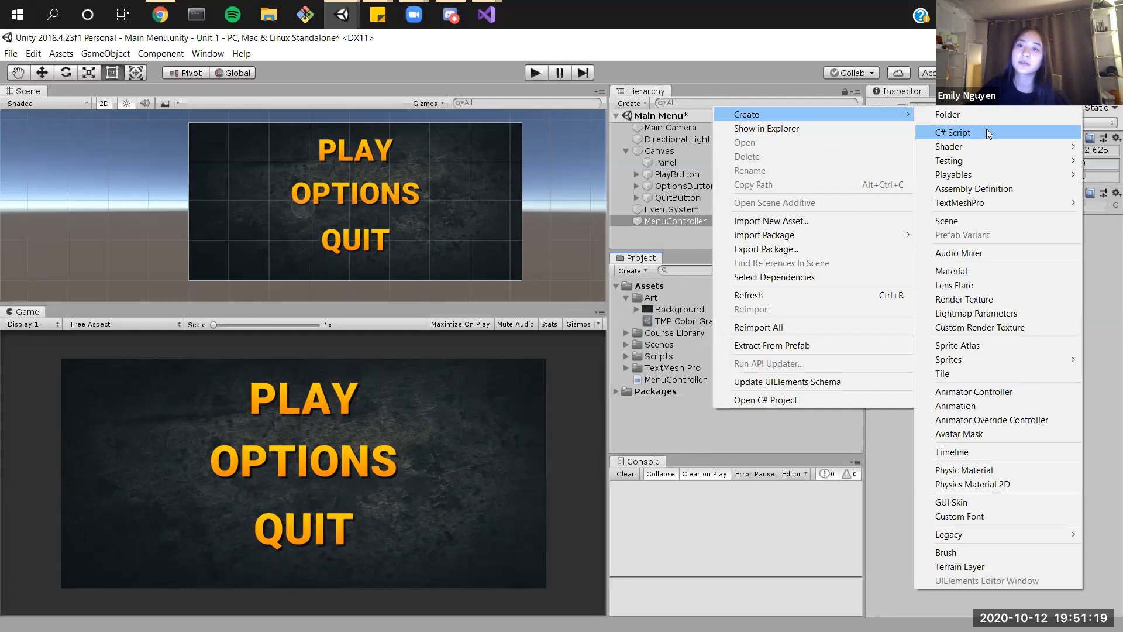
click(1105, 268)
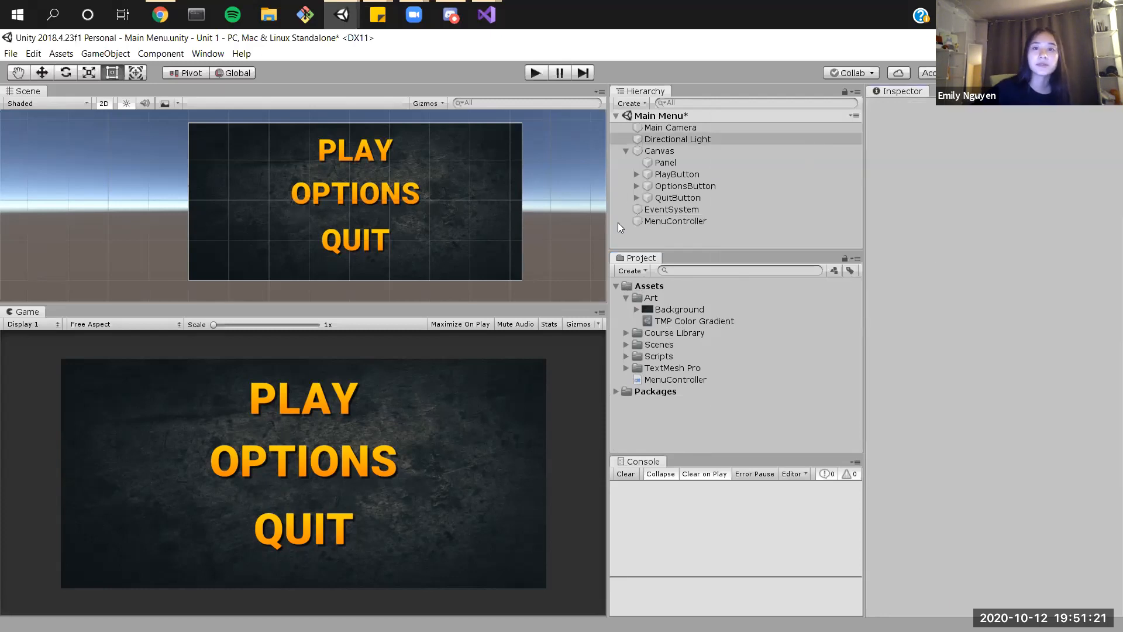
Step: Inspect the MenuController object in the scene and the MenuController script asset
click(702, 222)
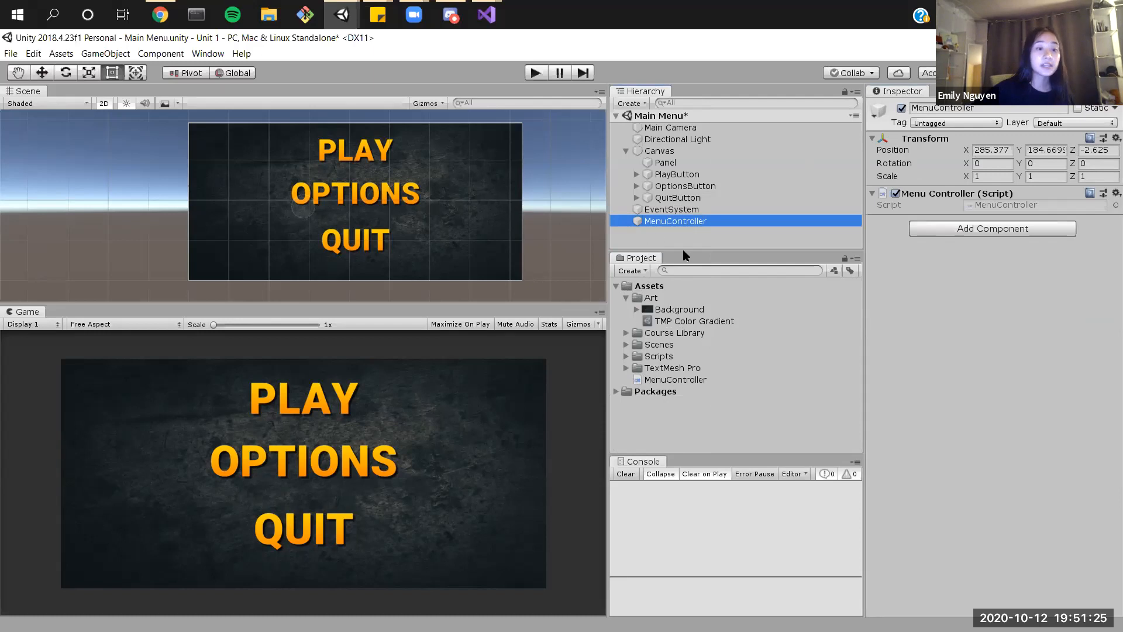
click(678, 380)
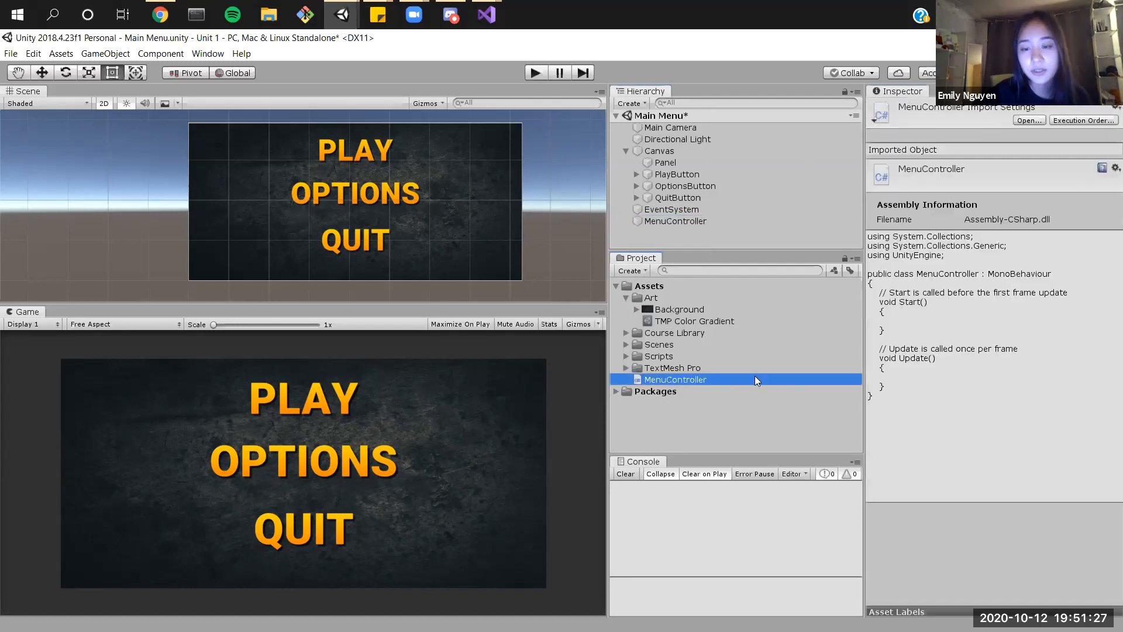
mouse_move(691, 222)
mouse_down()
mouse_move(633, 267)
mouse_move(675, 190)
mouse_move(670, 221)
mouse_up()
Step: Create a new folder in Assets and name it Scrip
right_click(652, 417)
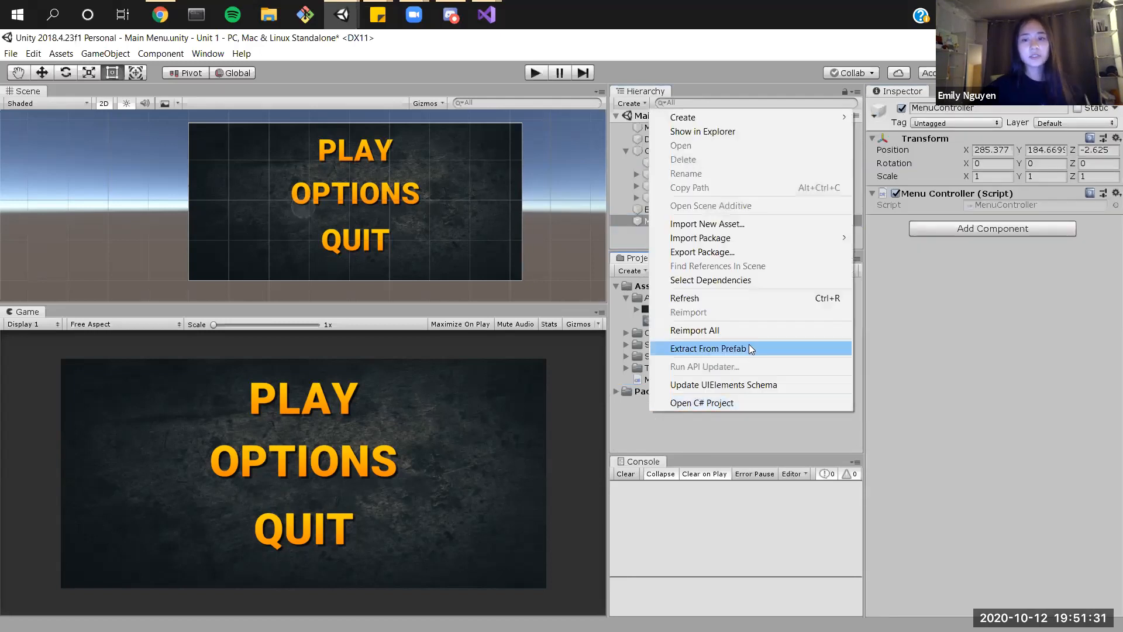
mouse_move(746, 121)
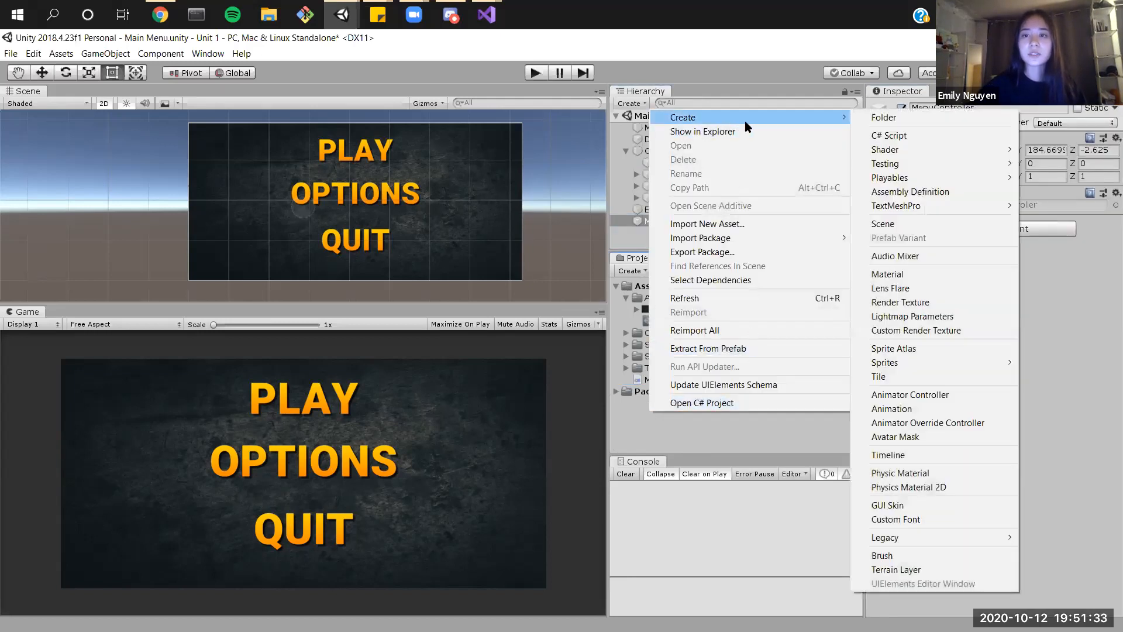
click(878, 117)
text(Scrip)
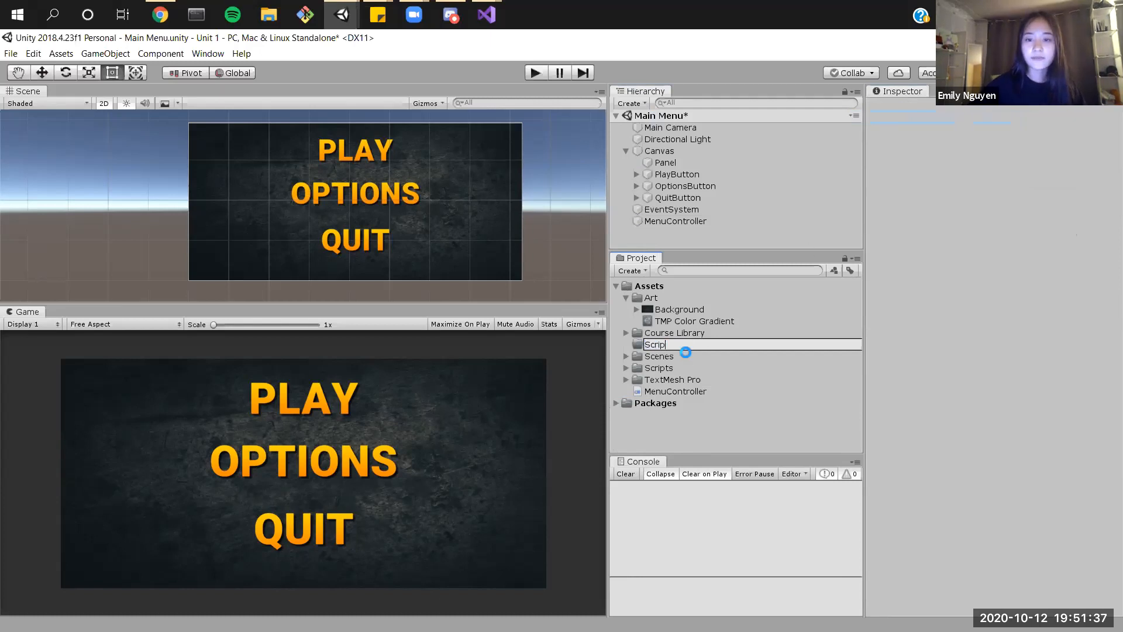
key(Return)
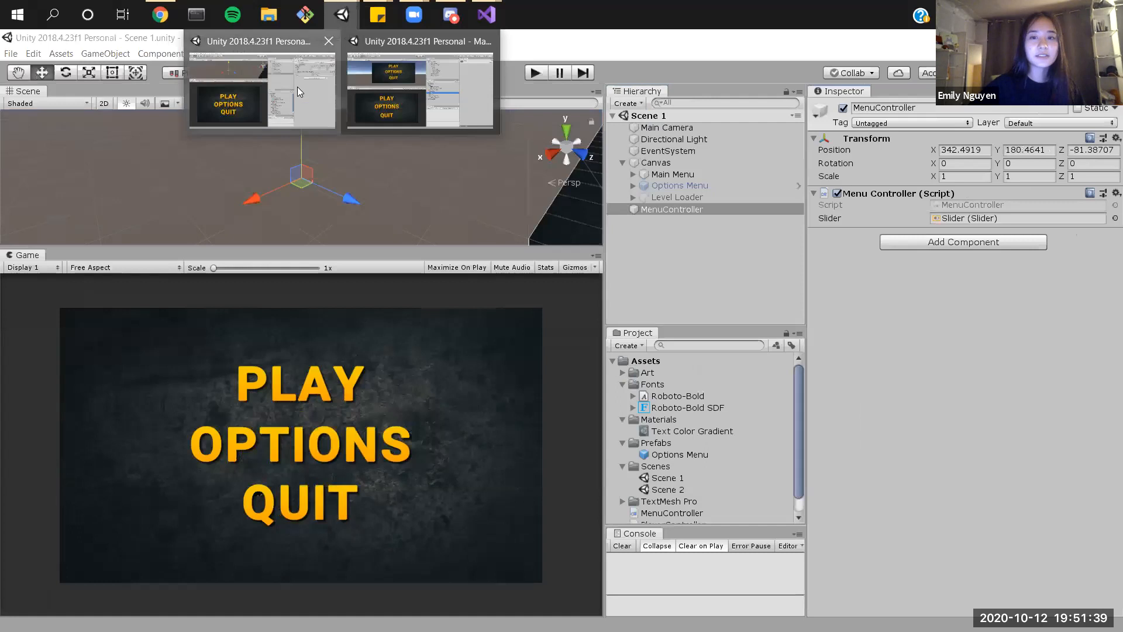
Step: Glance at the UI Practice project, return to the Main Menu project, and expand its existing Scripts folder
click(298, 87)
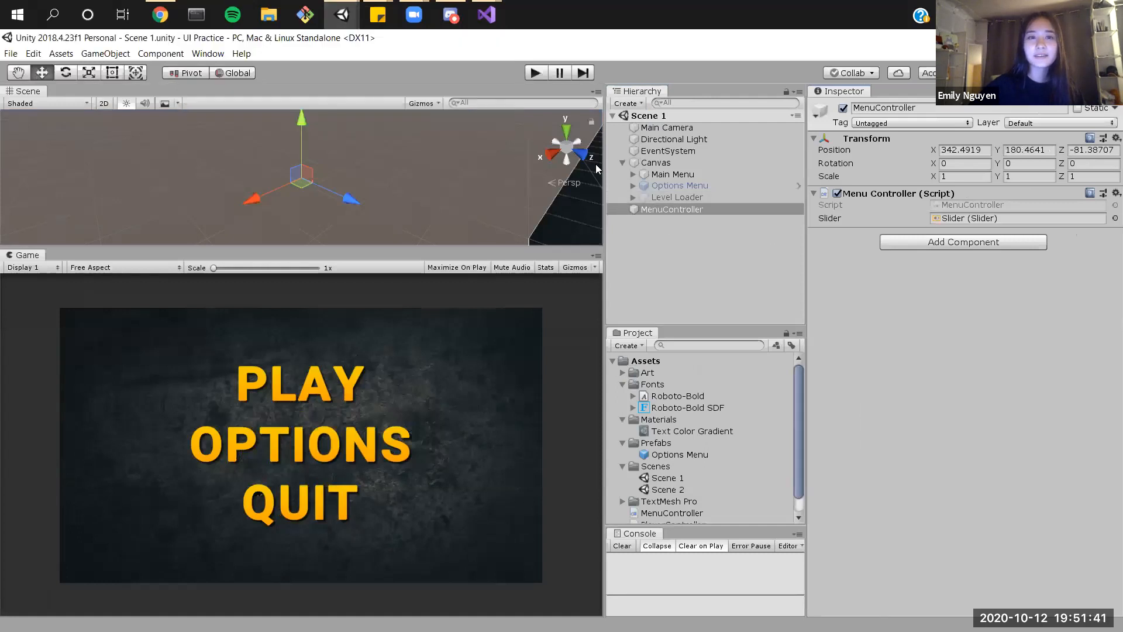
key(alt+Tab)
click(656, 368)
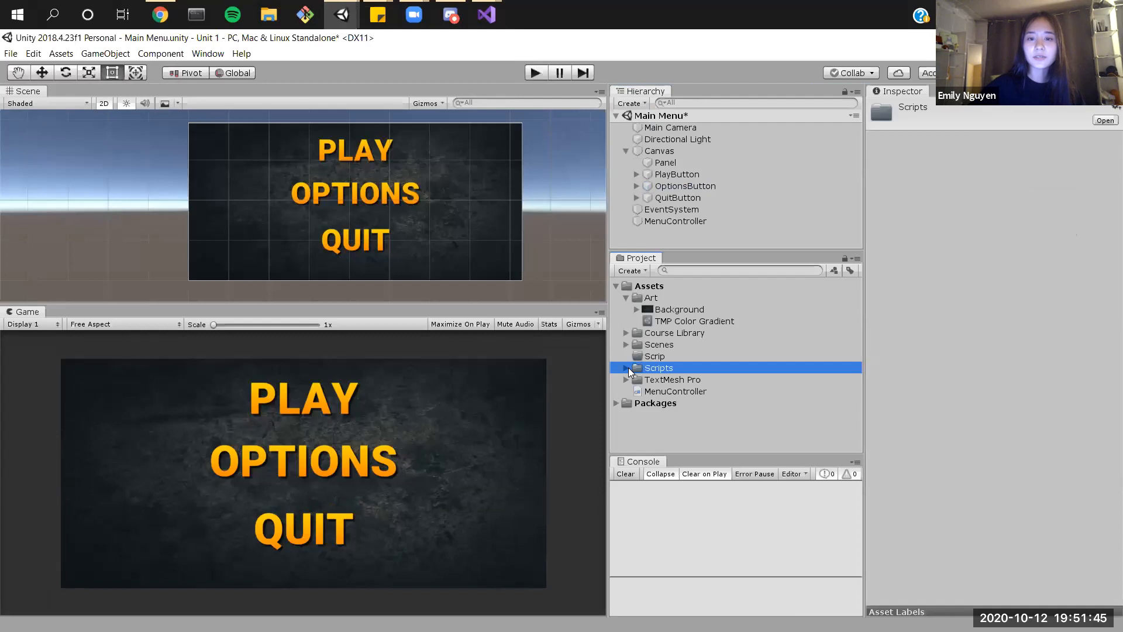
click(628, 368)
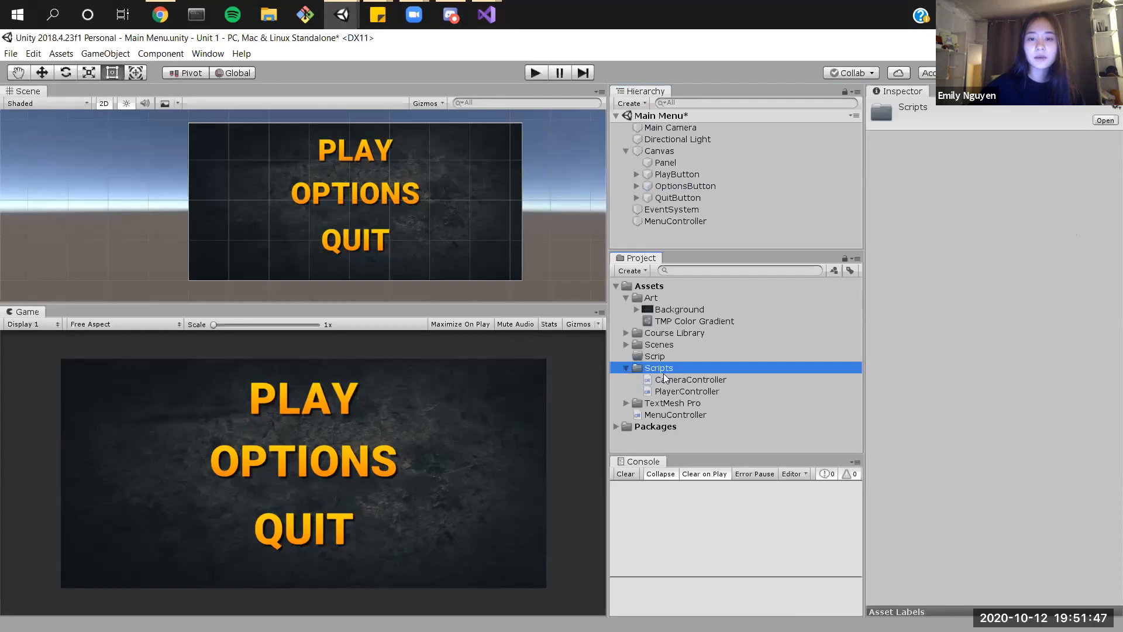
Step: Delete the redundant Scrip folder from Assets
click(660, 355)
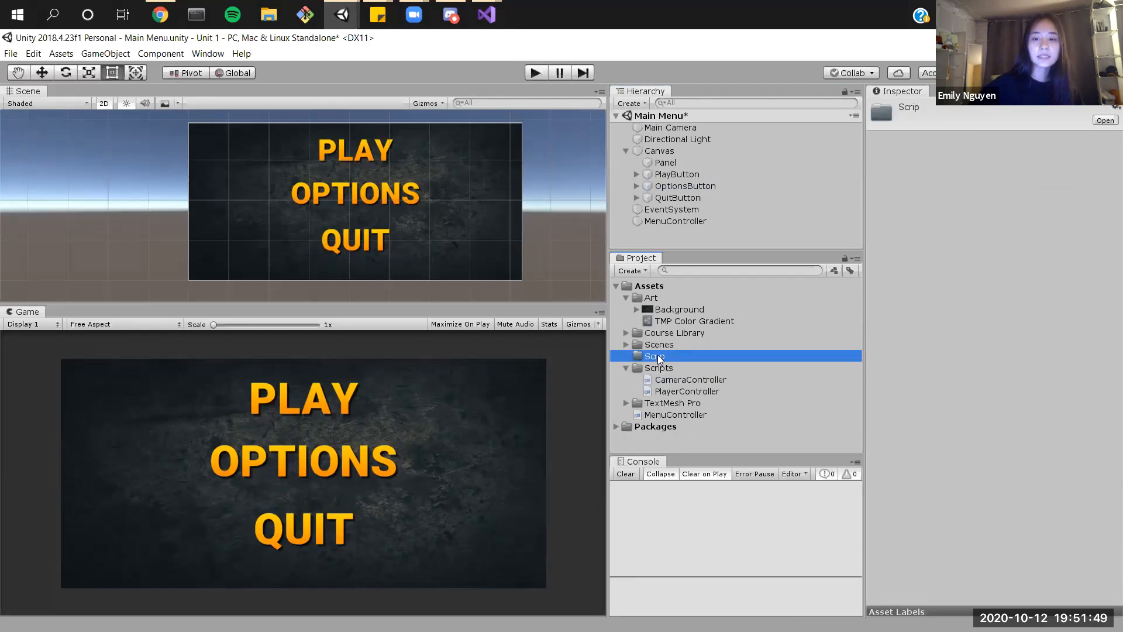
key(Delete)
click(599, 363)
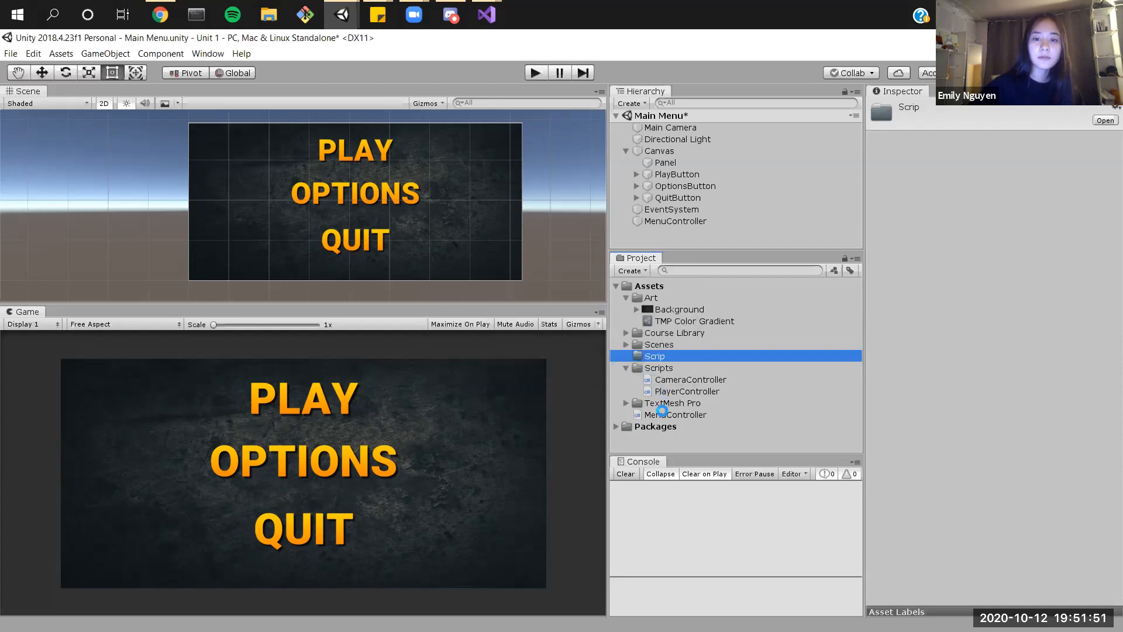
Step: Move the MenuController script asset into the Scripts folder
click(676, 401)
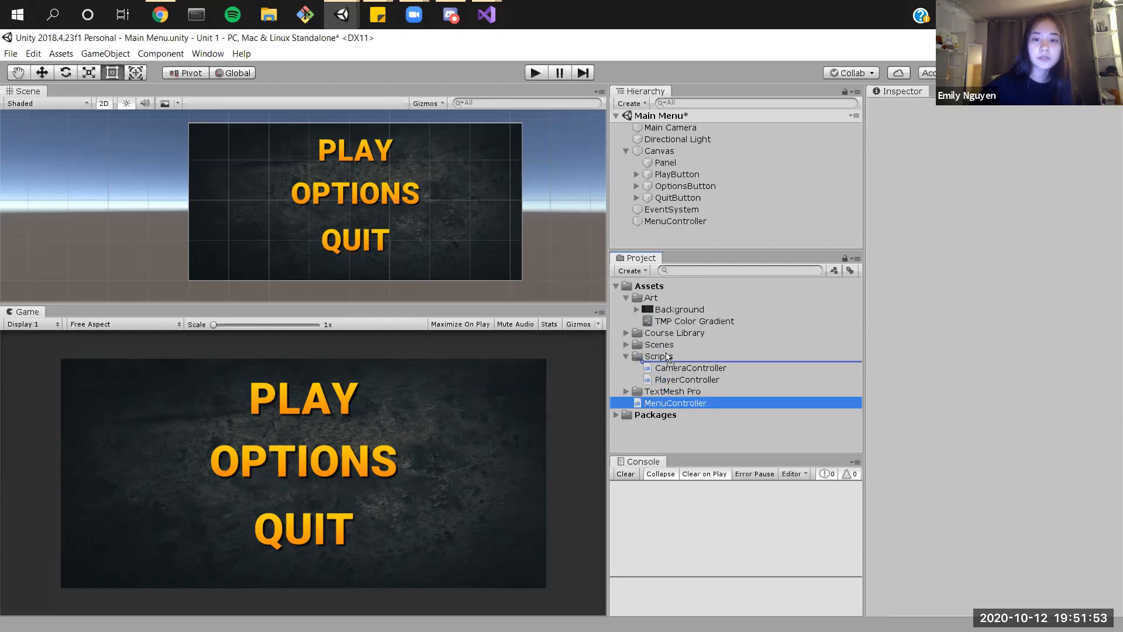
drag(667, 358, 661, 357)
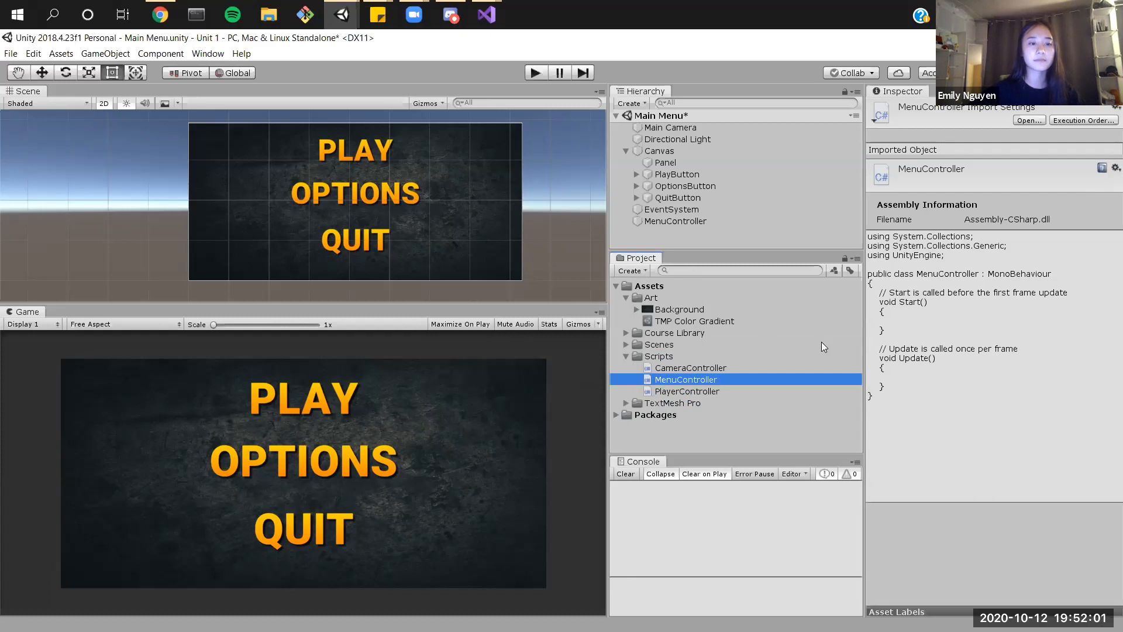
drag(732, 454, 733, 453)
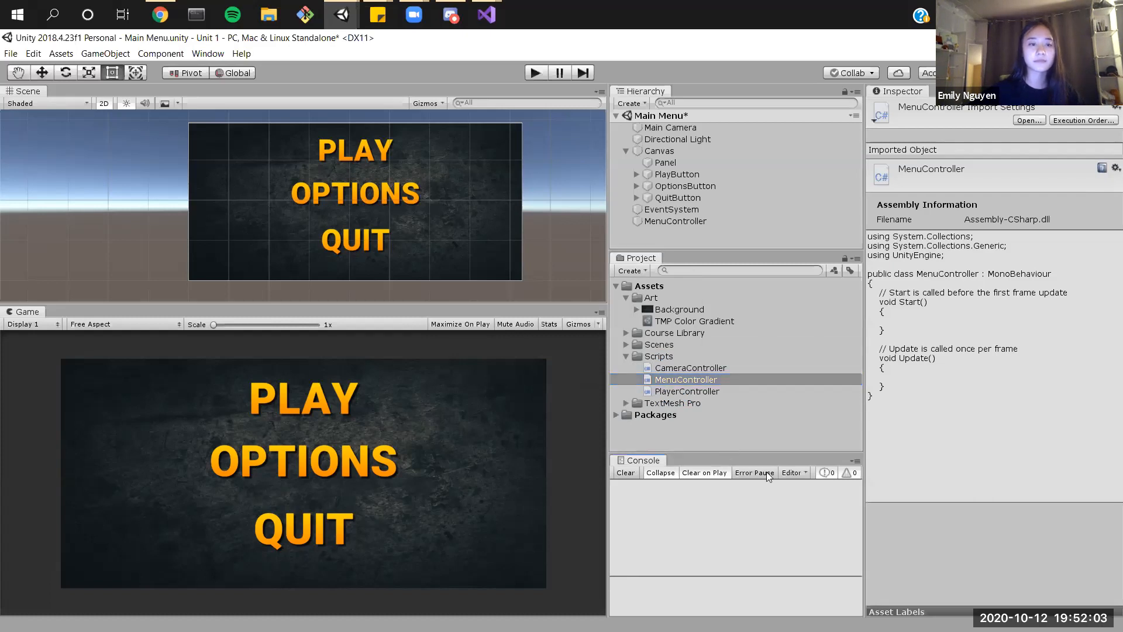
Step: Open the MenuController script from the Scripts folder in Visual Studio
mouse_move(483, 5)
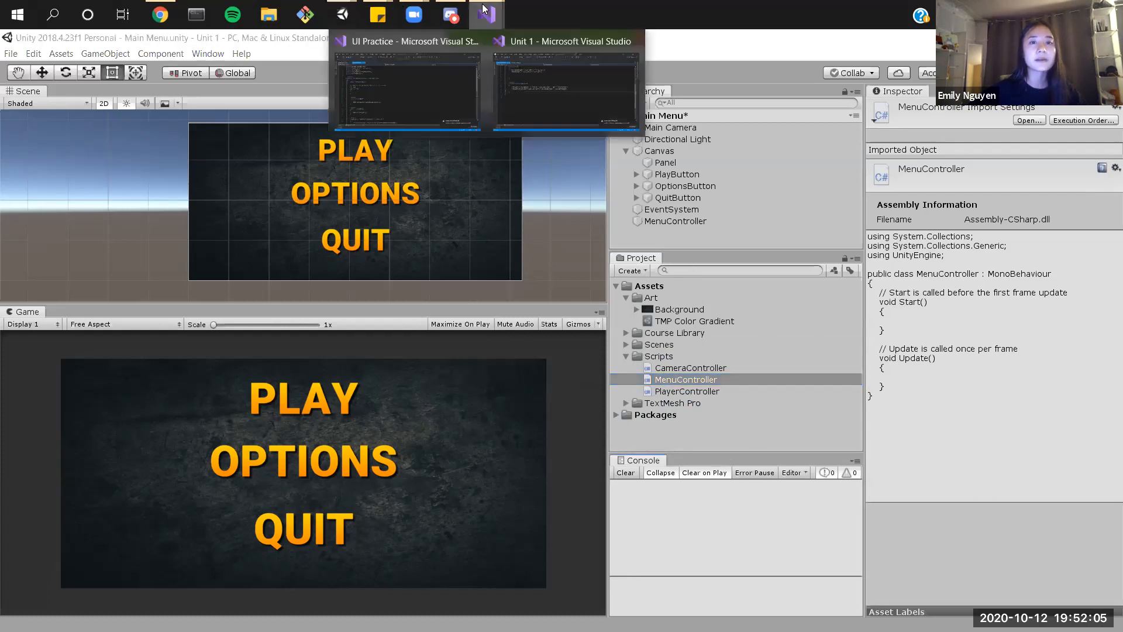
click(607, 89)
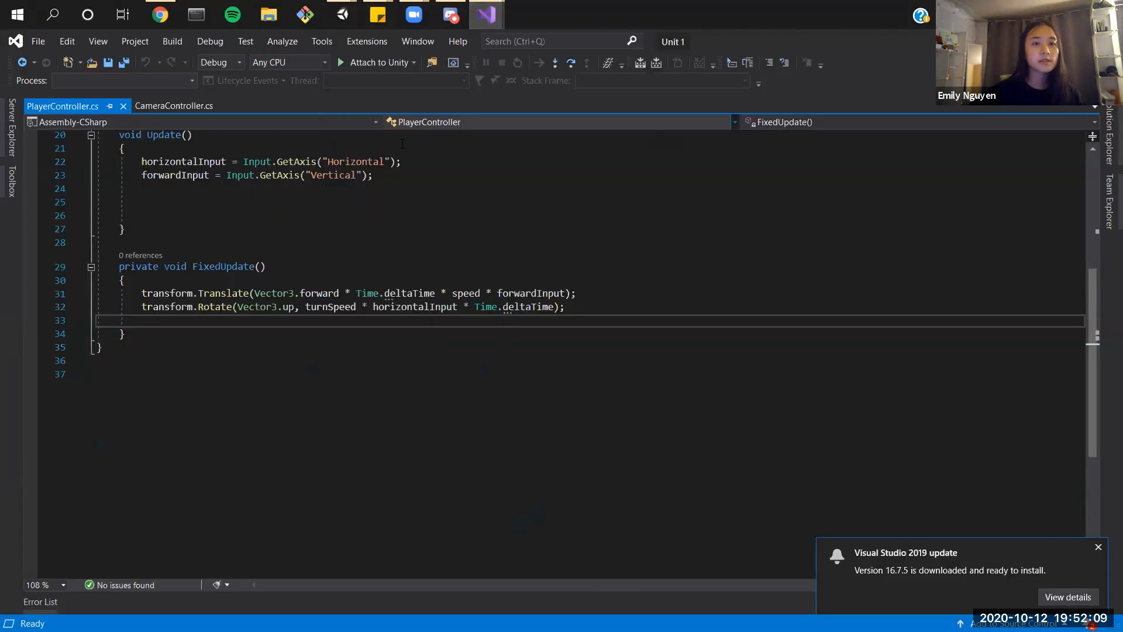
key(alt+Tab)
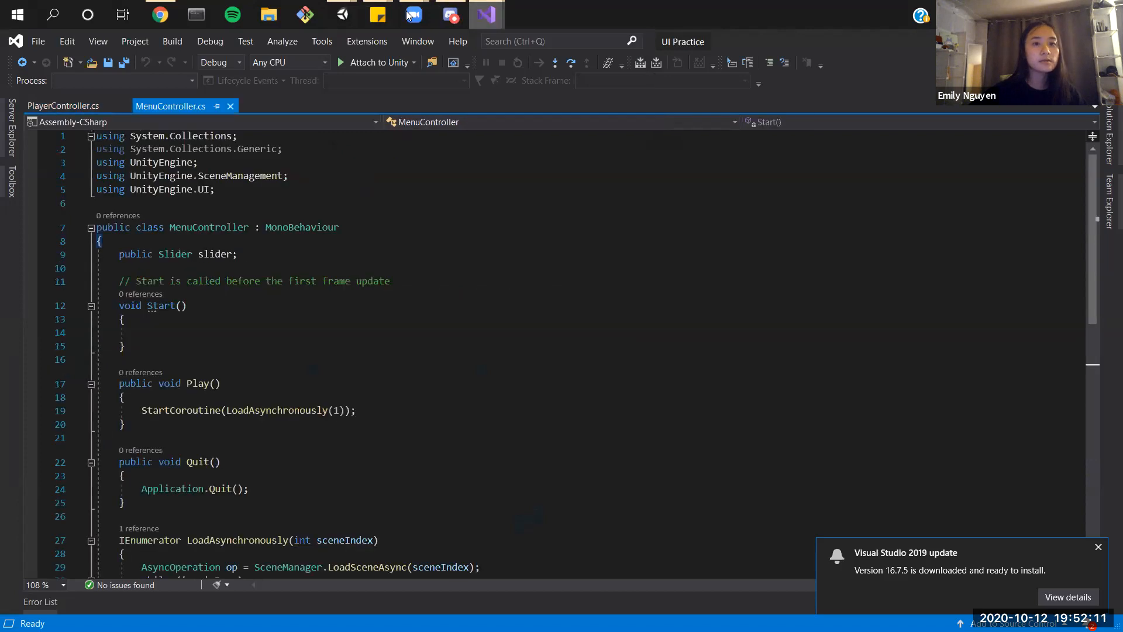
mouse_move(353, 22)
click(401, 92)
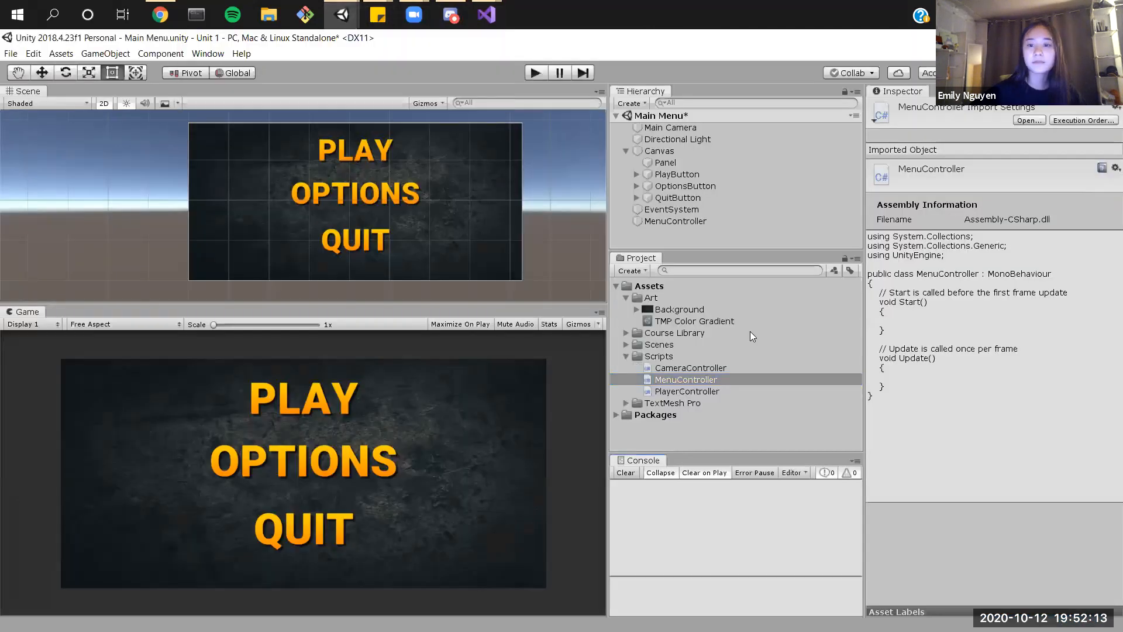
double_click(710, 378)
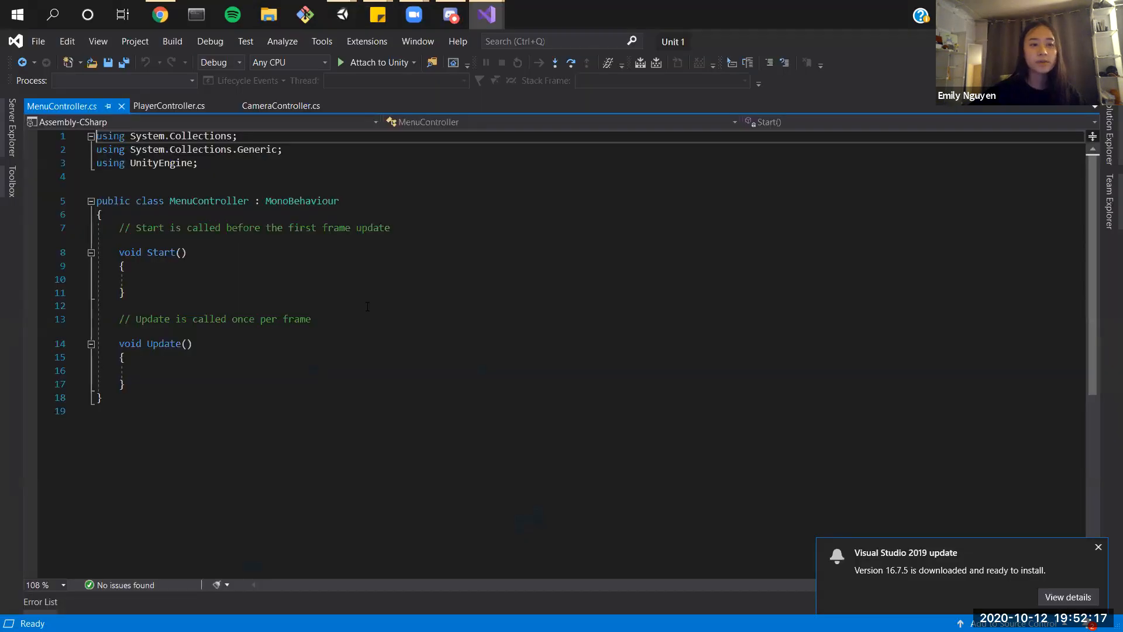
Step: Add an empty public void Play() method below Update() in the MenuController class
click(368, 307)
click(216, 396)
click(238, 388)
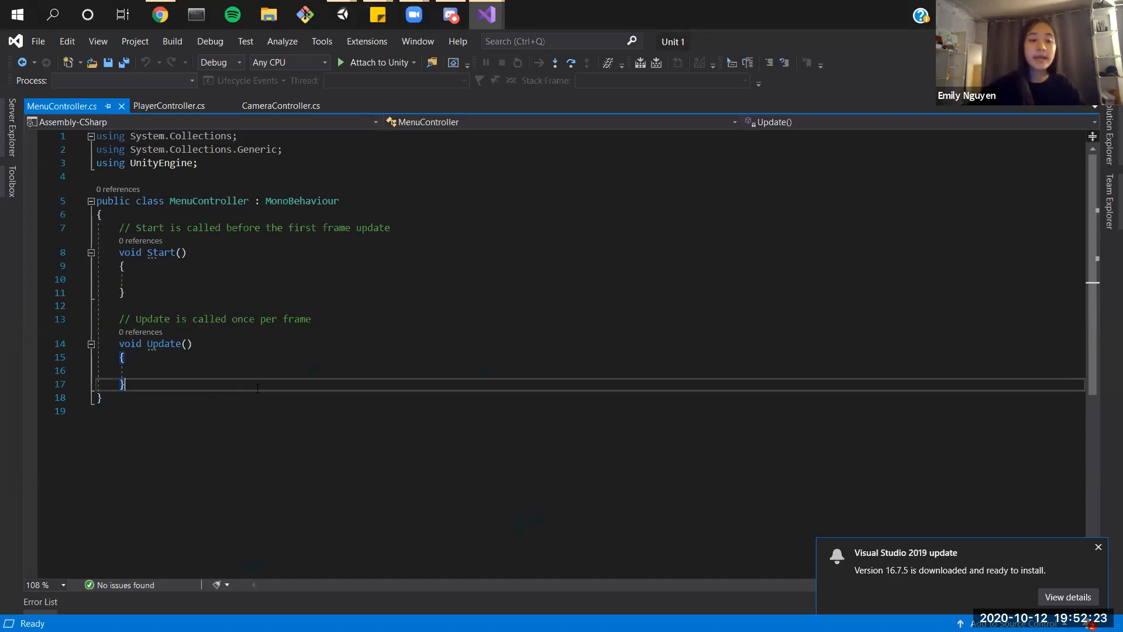
key(Return)
key(Return)
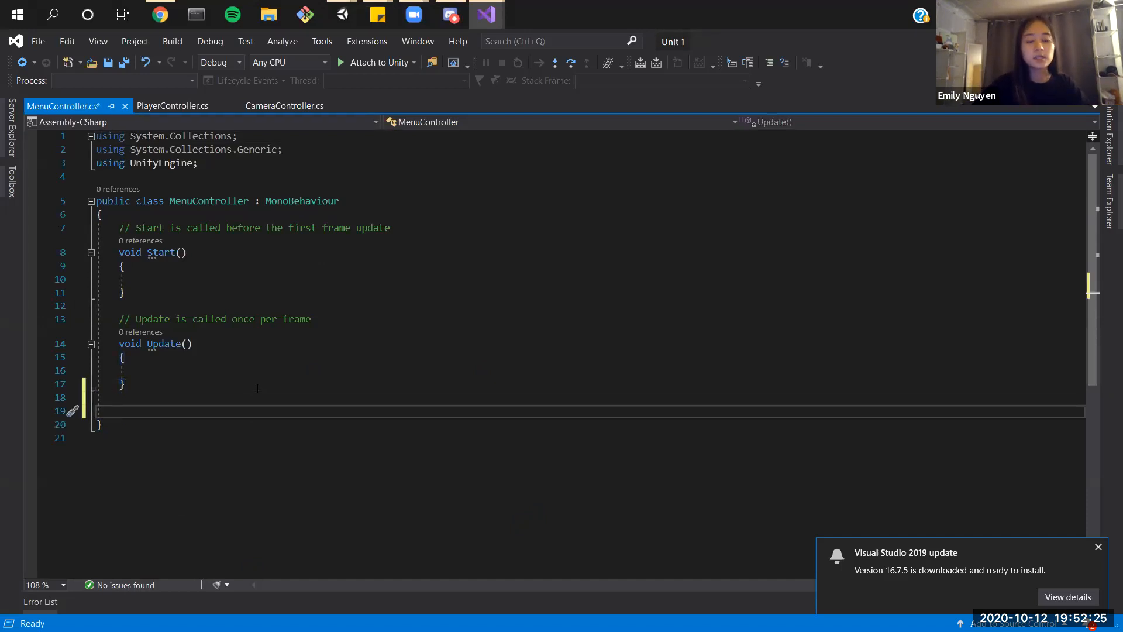
text(public )
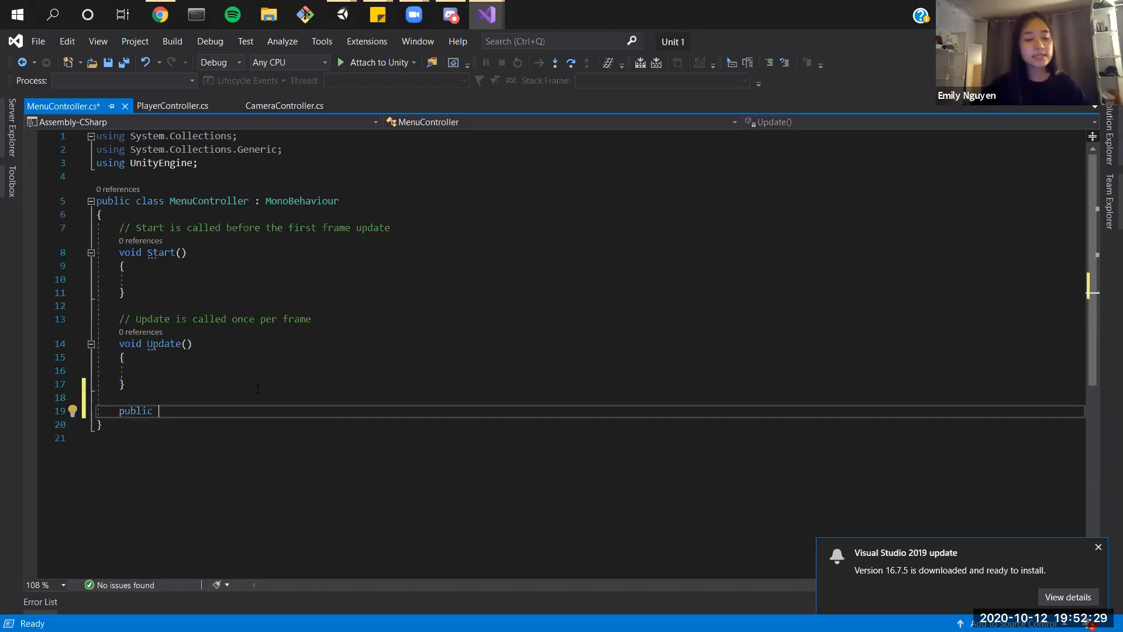
text(void )
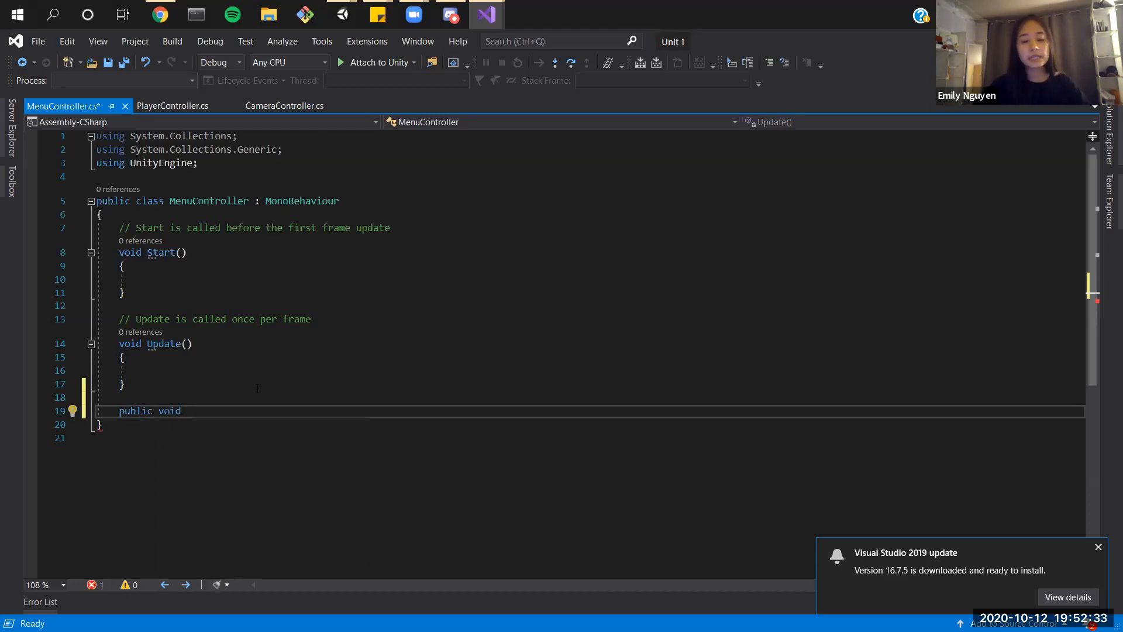
text(PlayerConnected(NetworkPlayer player)
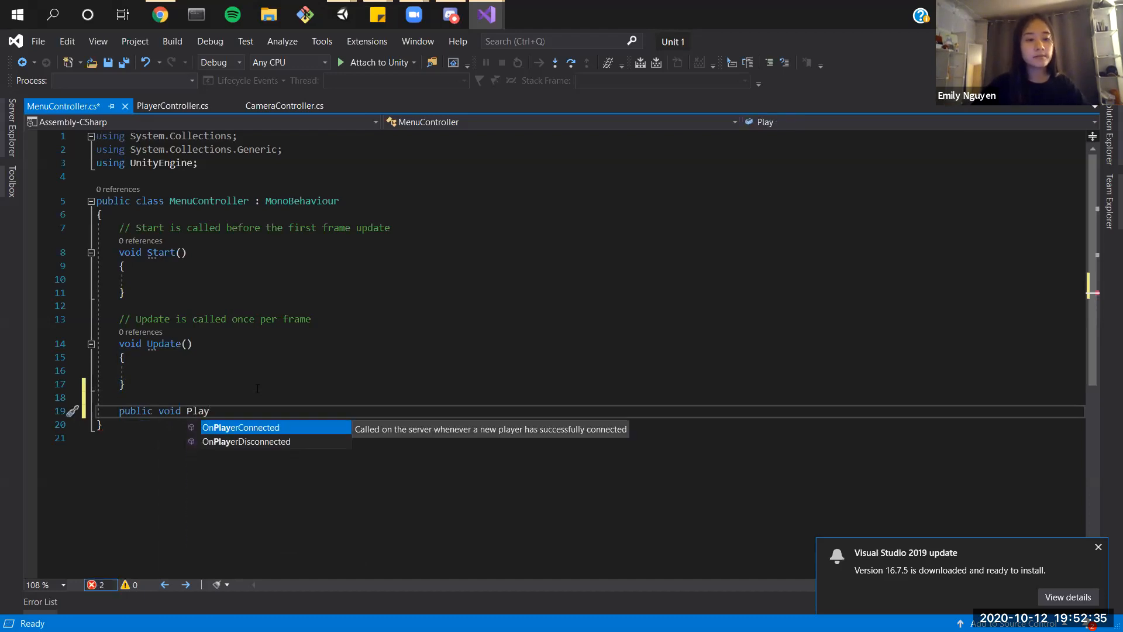
key(Tab)
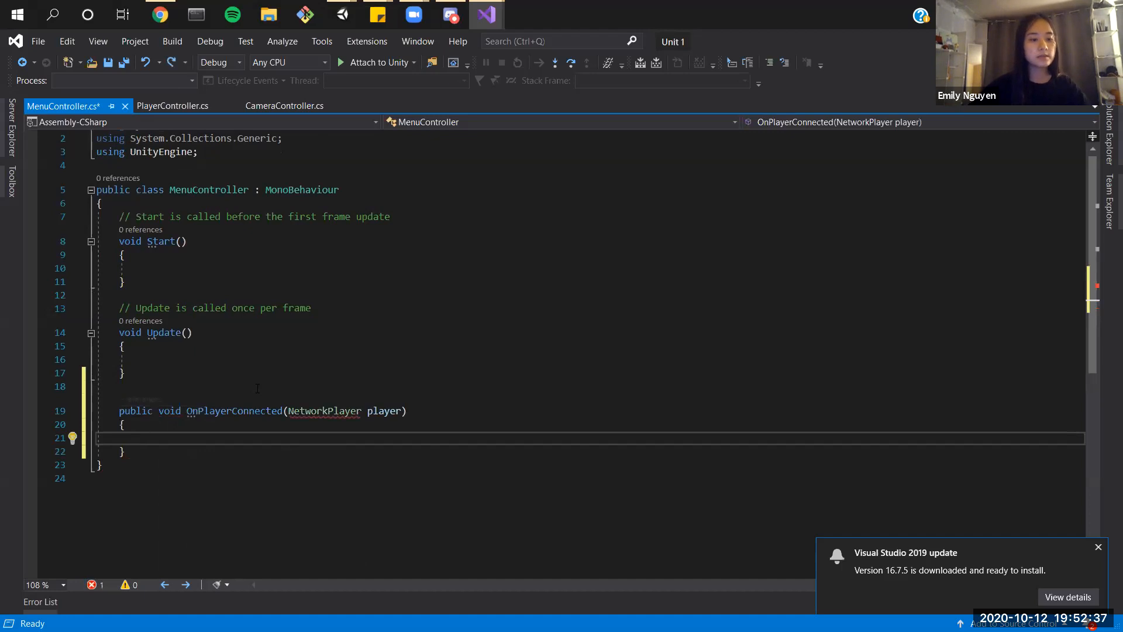
key(ctrl+z)
text(() {)
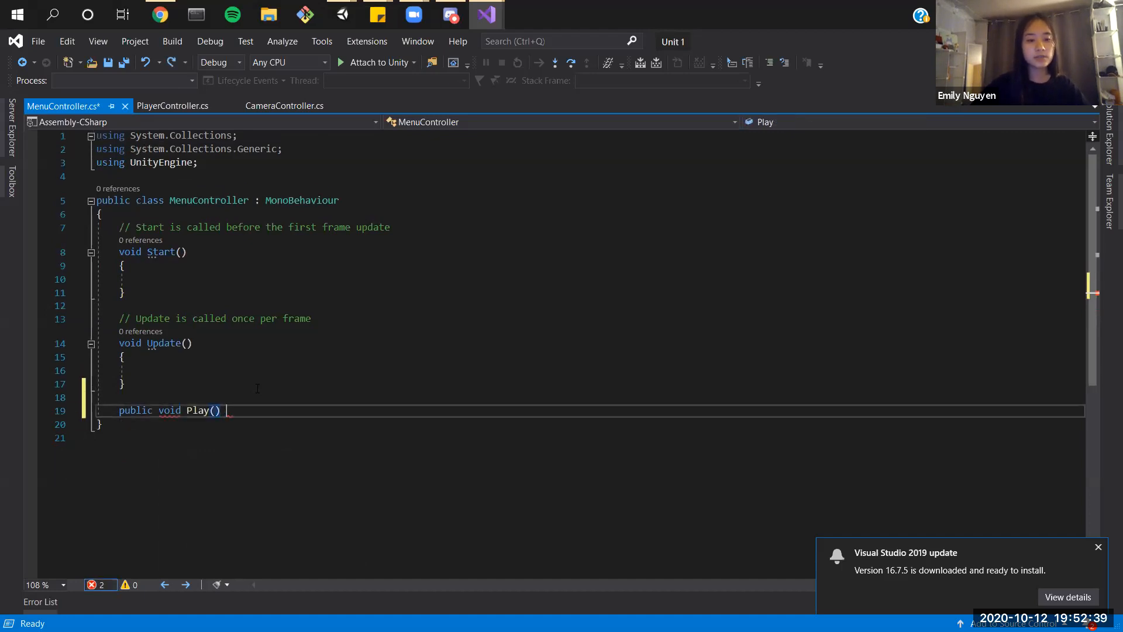
key(Return)
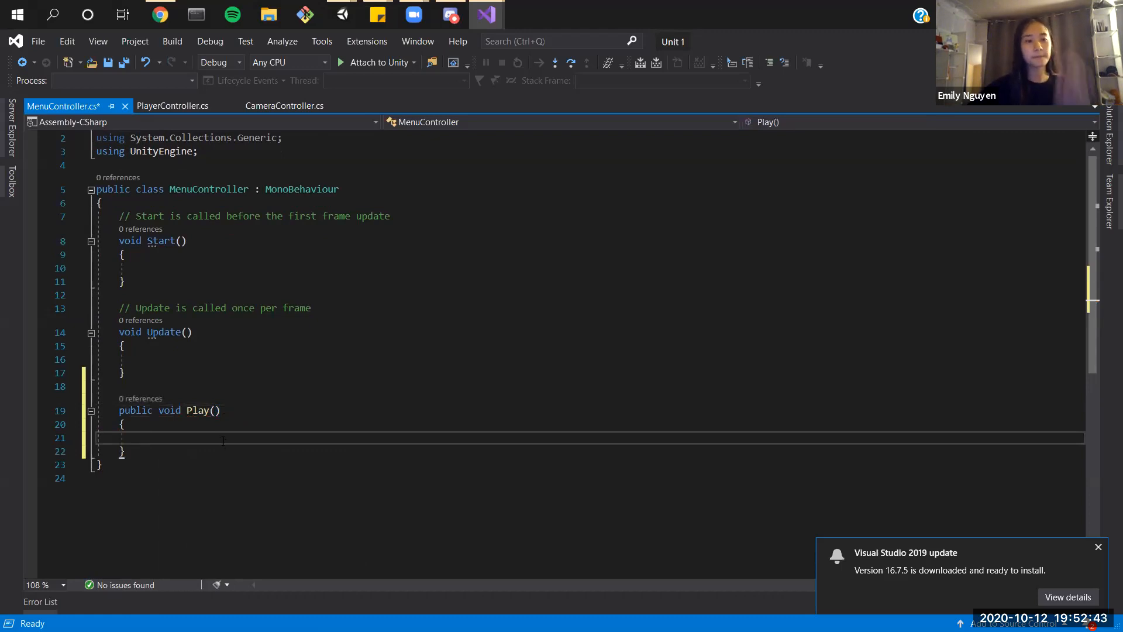
Step: Add the directive using UnityEngine.SceneManagement; below the existing using lines
scroll(223, 442, up, 1)
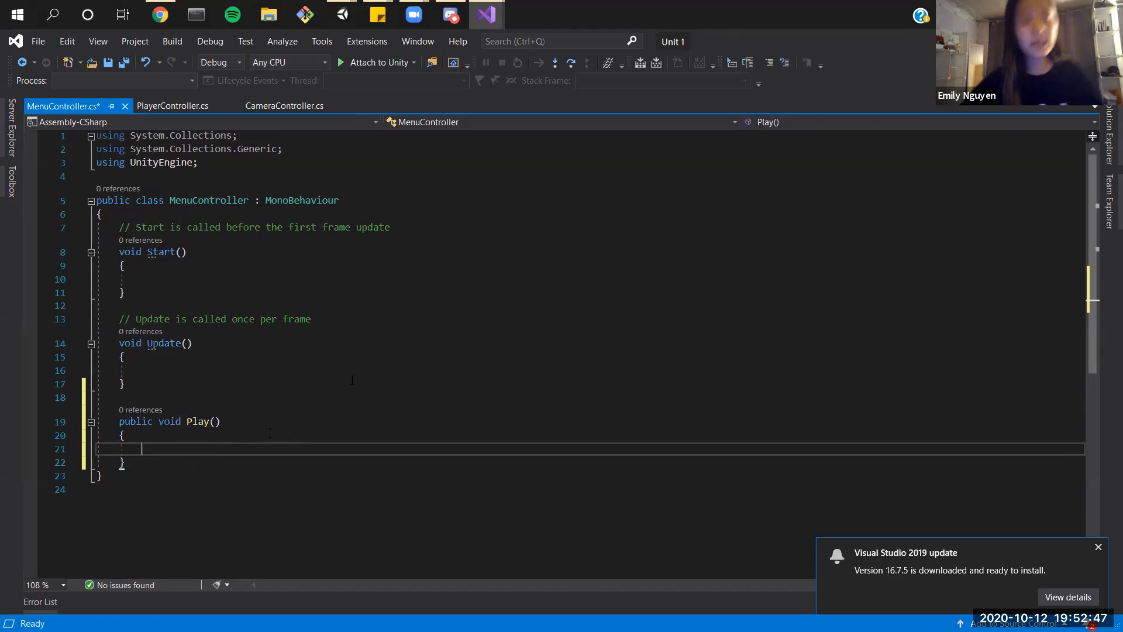
click(286, 165)
key(Return)
text(using Unity)
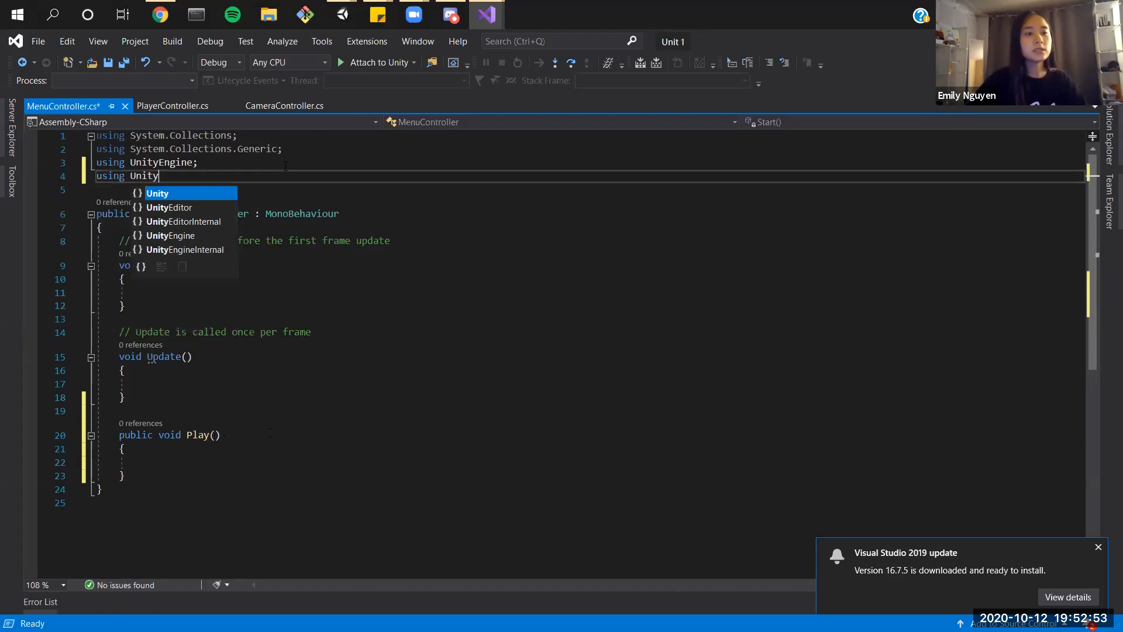
text(Engine.Sce)
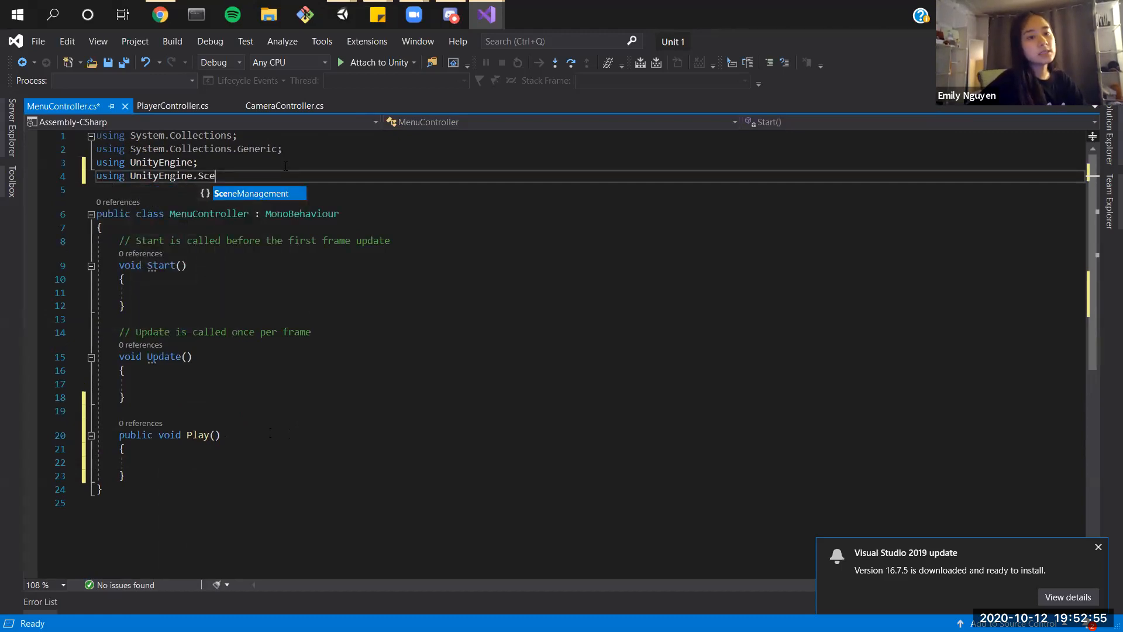
key(Tab)
text(;)
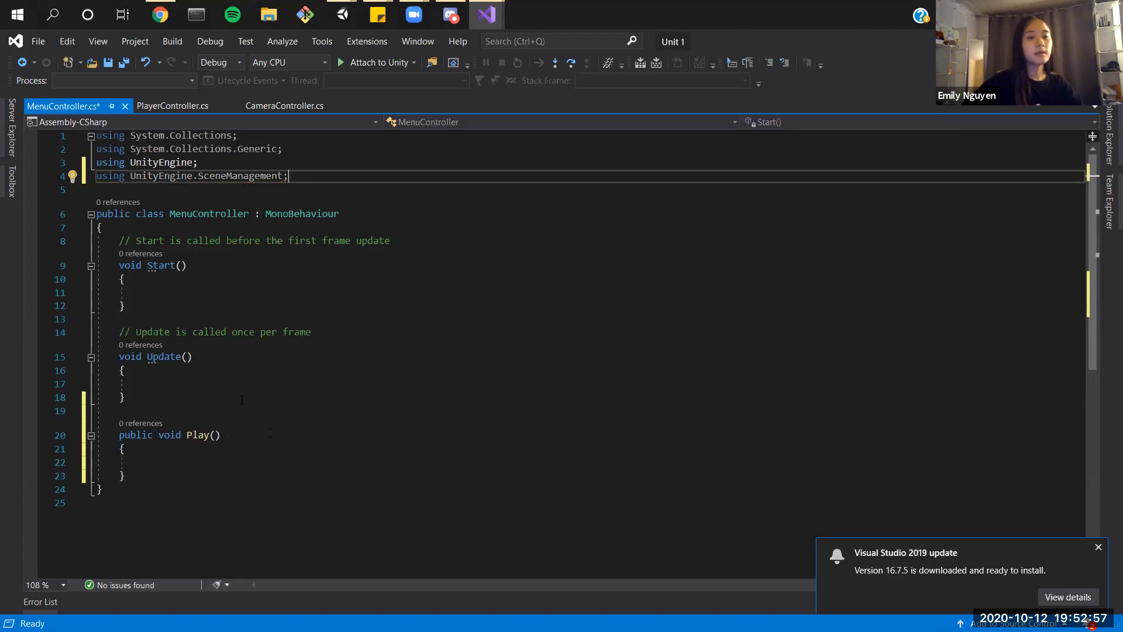
Step: Make Play() load the scene at build index 1 with SceneManager.LoadScene(1); and save the script
click(234, 462)
text(SceneManager.)
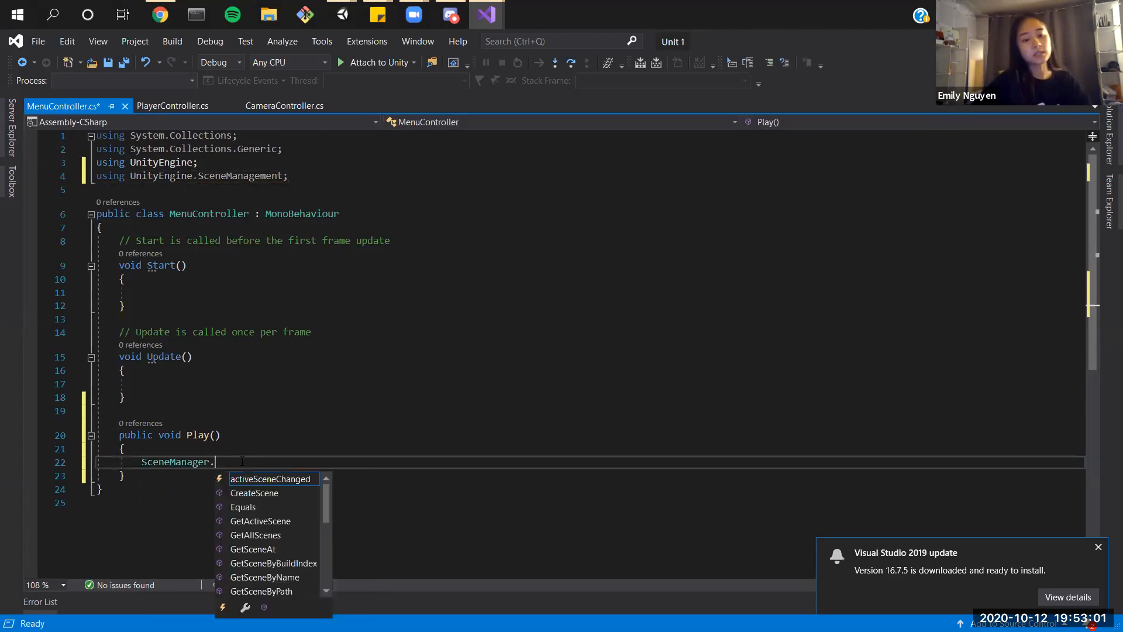
text(LoadScene()
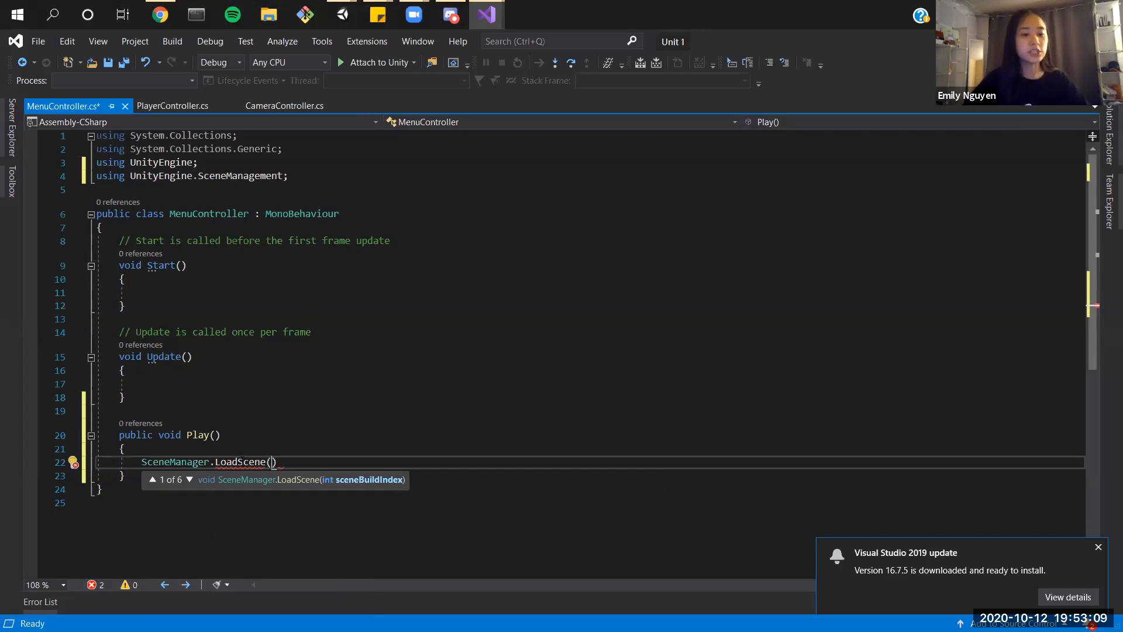
text(1);)
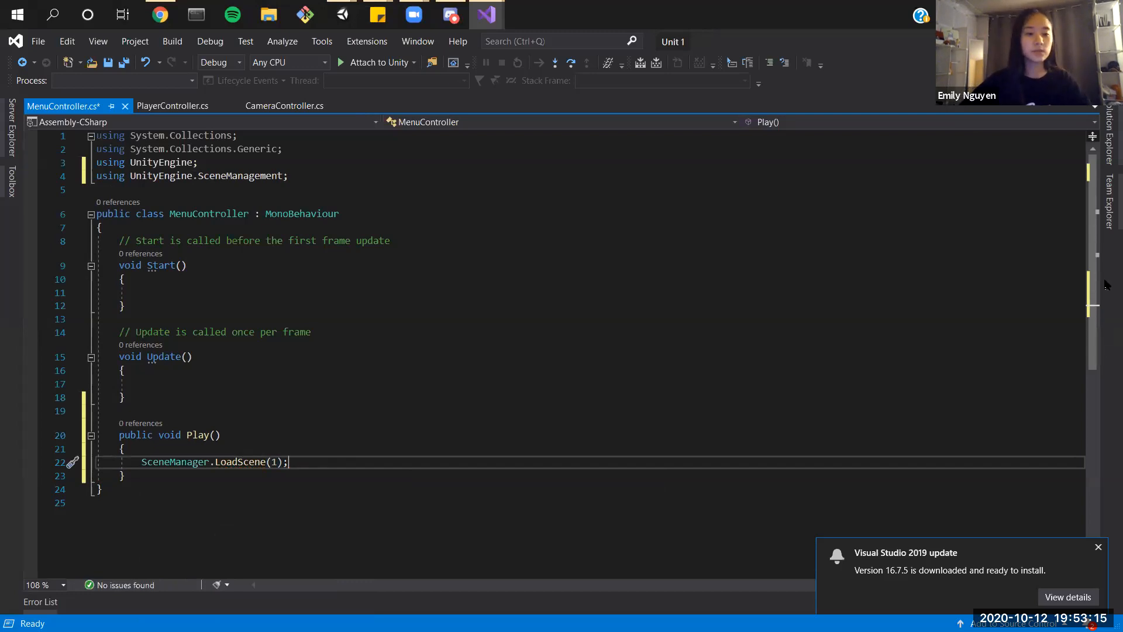
mouse_move(301, 464)
mouse_down()
mouse_move(277, 464)
mouse_move(316, 465)
mouse_up()
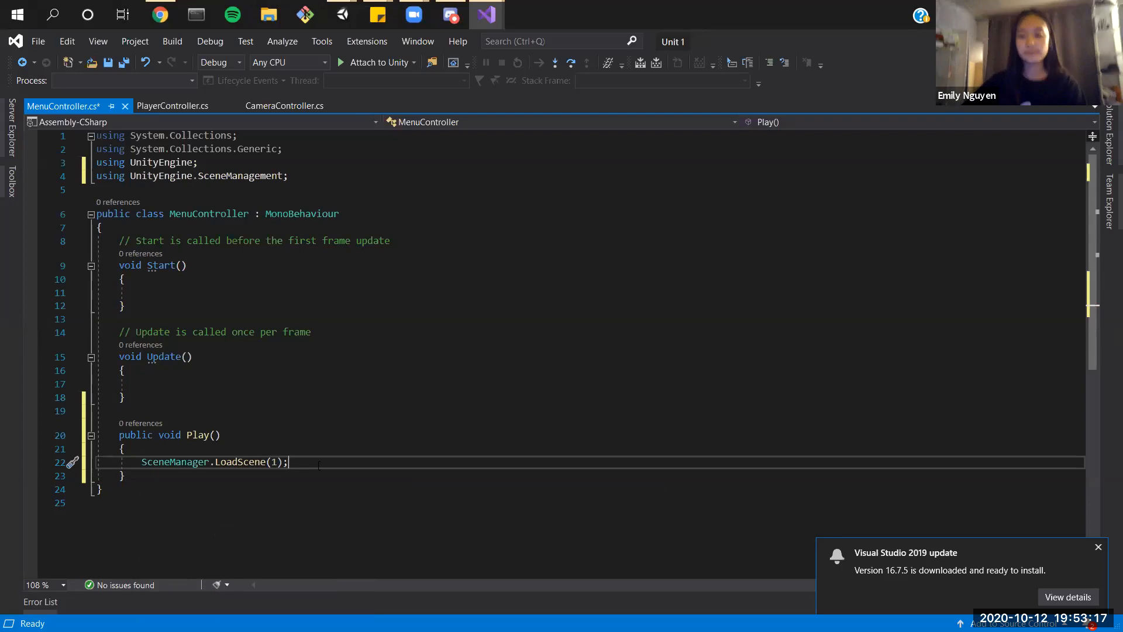
key(ctrl+s)
click(305, 472)
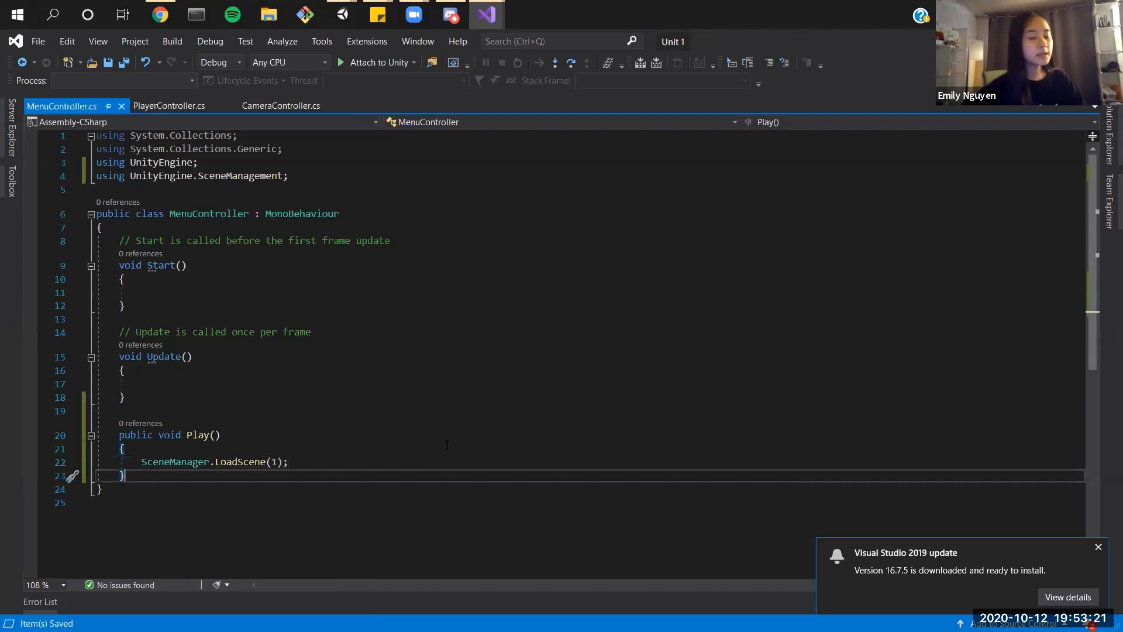
Step: Add an empty public void Quit() method below Play()
drag(320, 466, 141, 462)
click(146, 490)
click(142, 477)
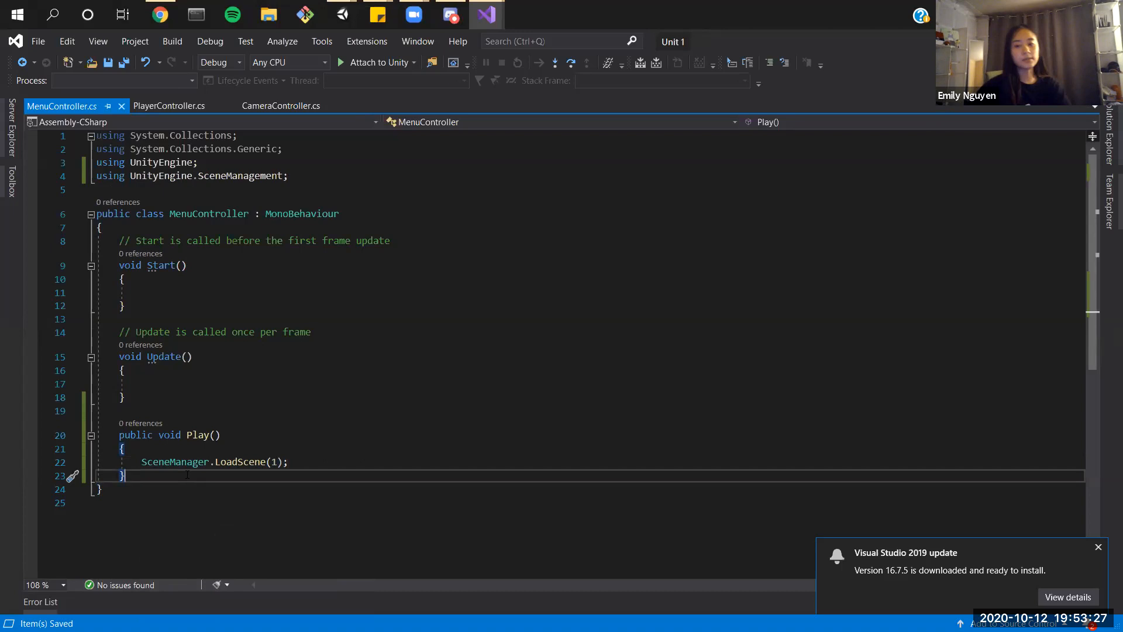
key(Return)
key(Return)
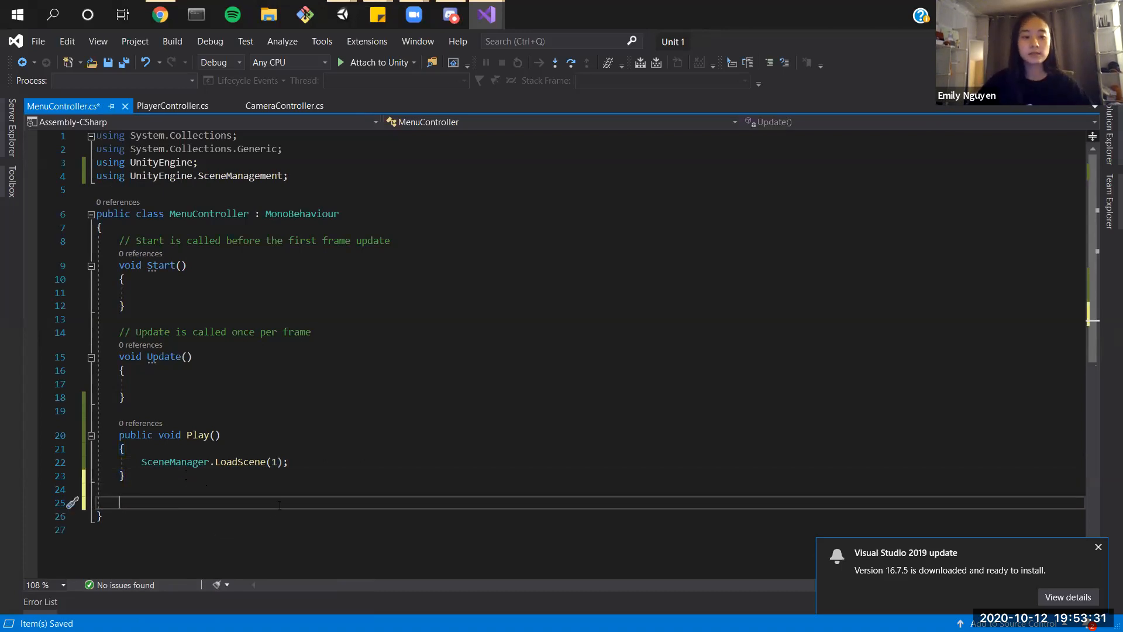
text(pub)
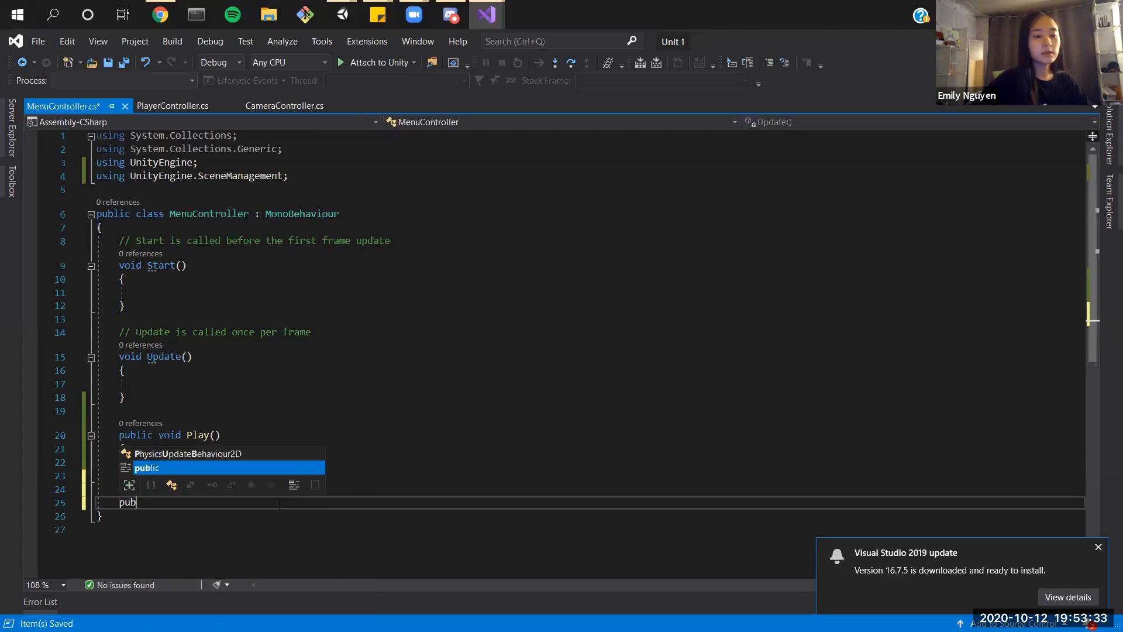
text(lic void OnApplicationQuit)
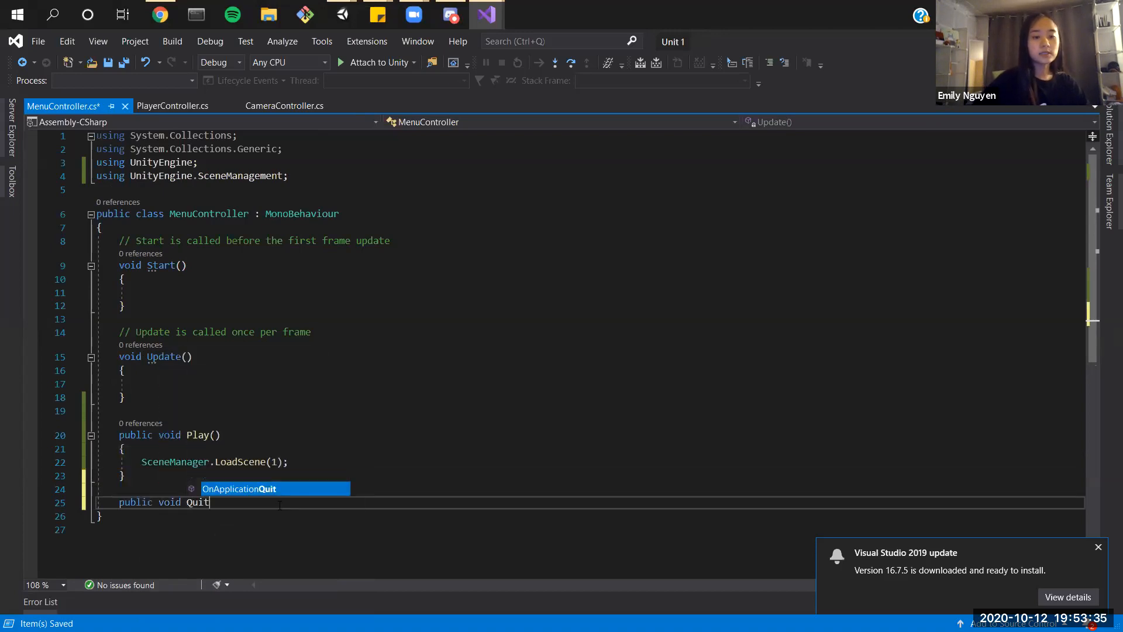
key(Tab)
key(ctrl+z)
key(ctrl+z)
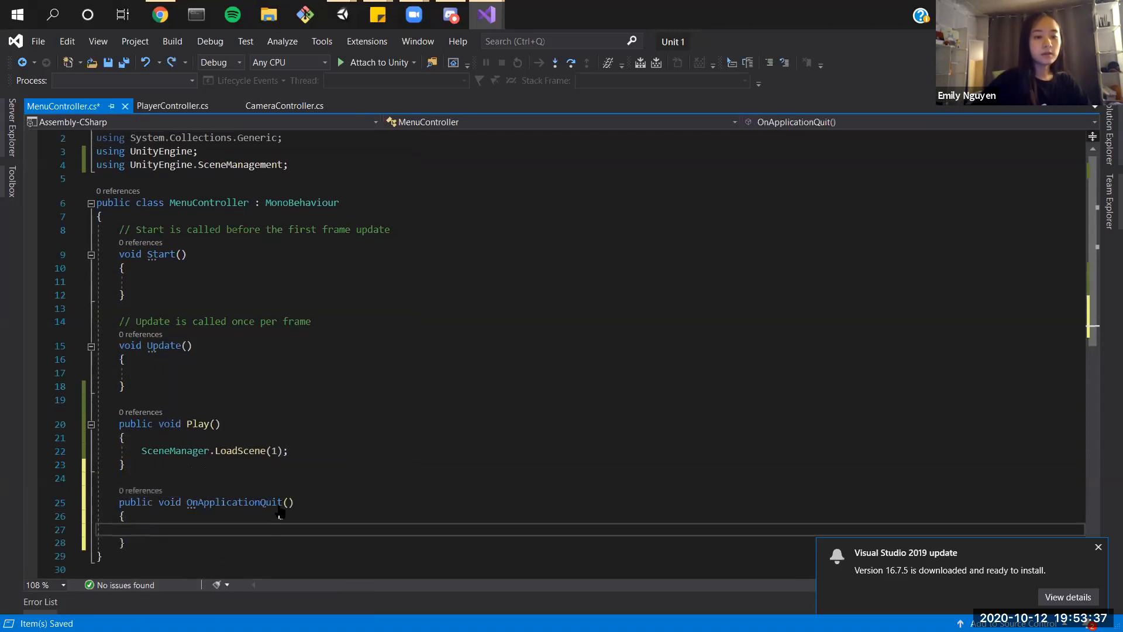
key(Right)
text({)
key(Return)
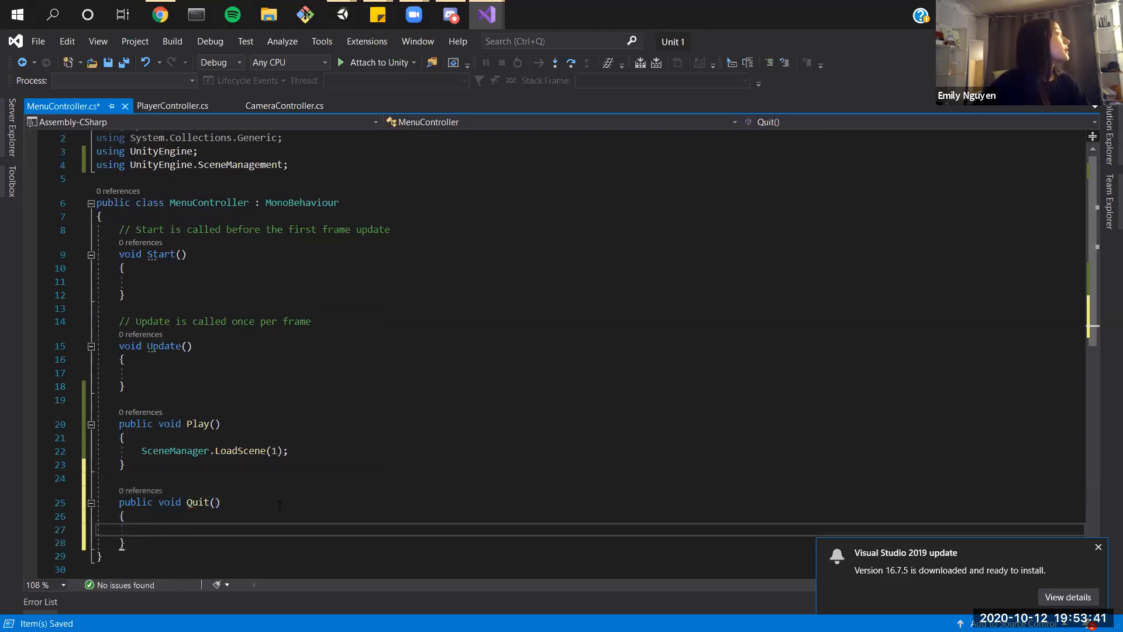
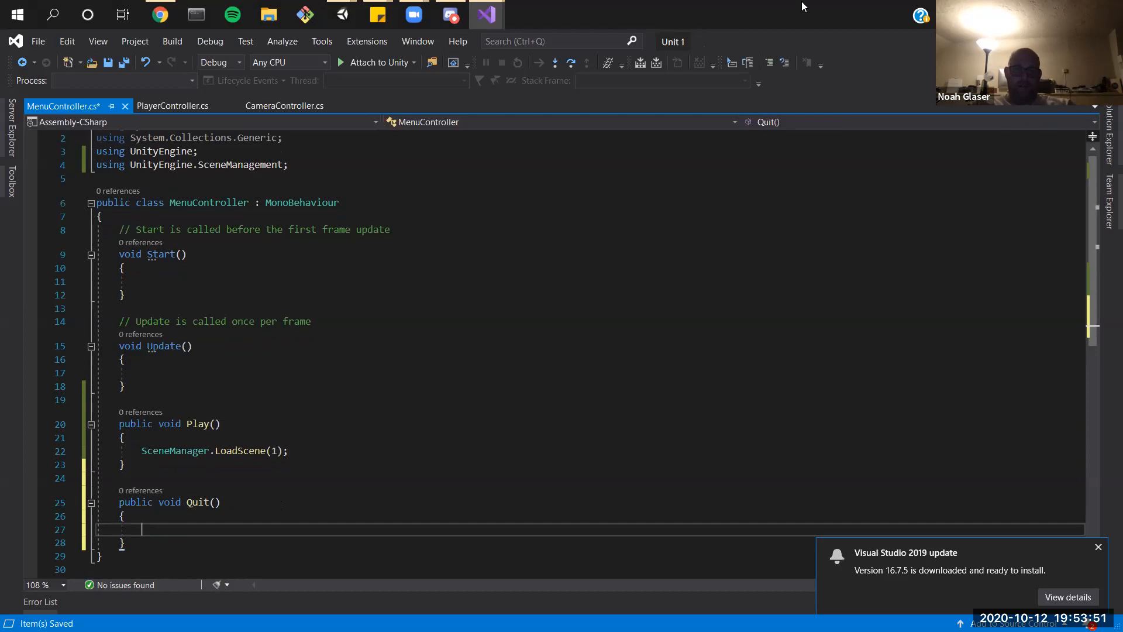
Step: Make Quit() print "quitting right now!" before calling Application.Quit(); and save the script
click(173, 528)
text(Application.Quit();)
click(260, 511)
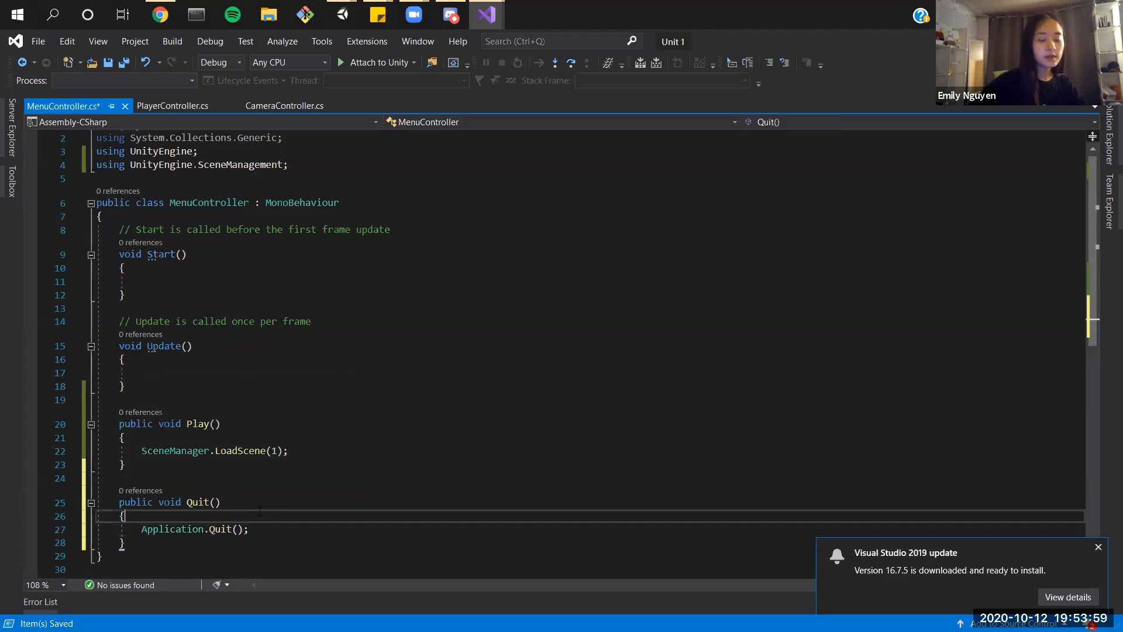
key(Return)
text(print("quitting righ)
text(t now!")
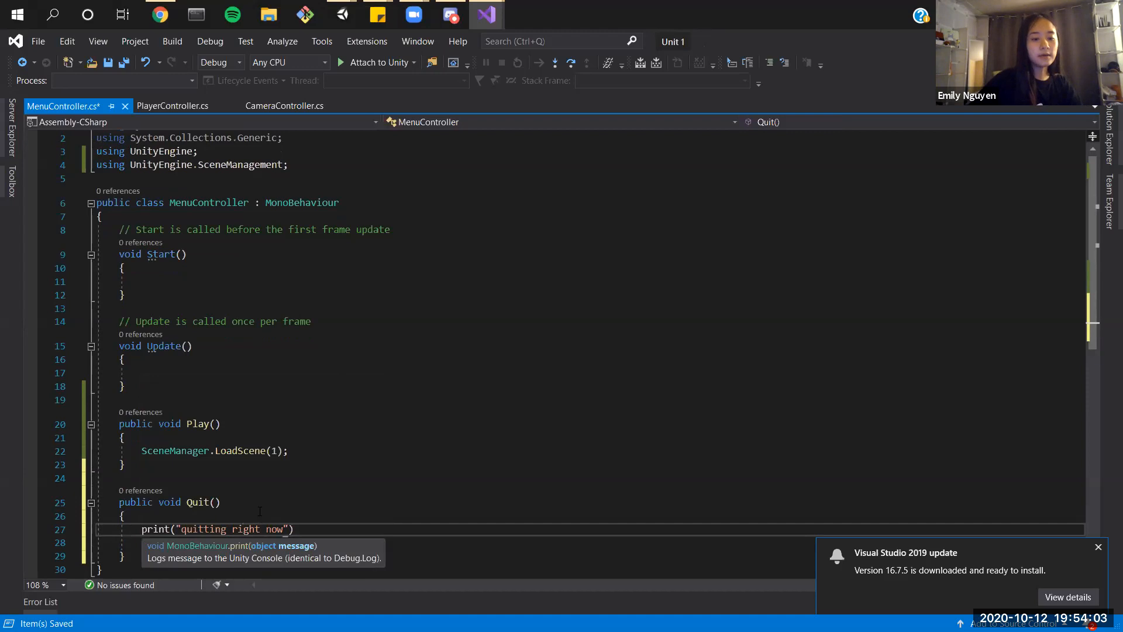
text();)
key(ctrl+s)
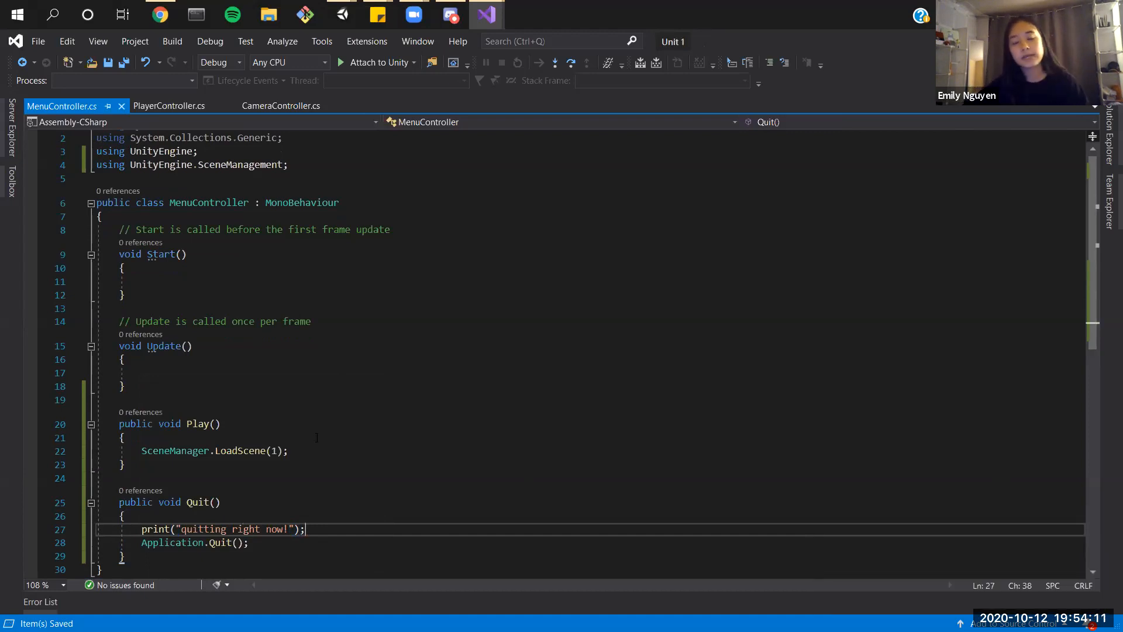
scroll(445, 316, up, 1)
scroll(444, 316, down, 5)
scroll(444, 316, up, 5)
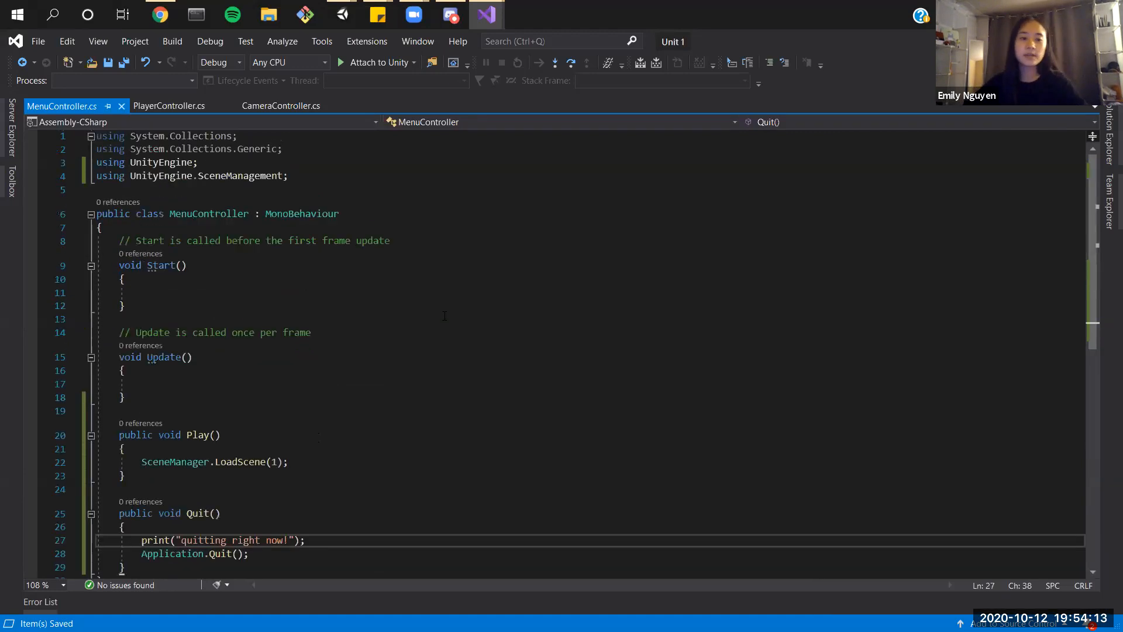
scroll(1097, 276, down, 1)
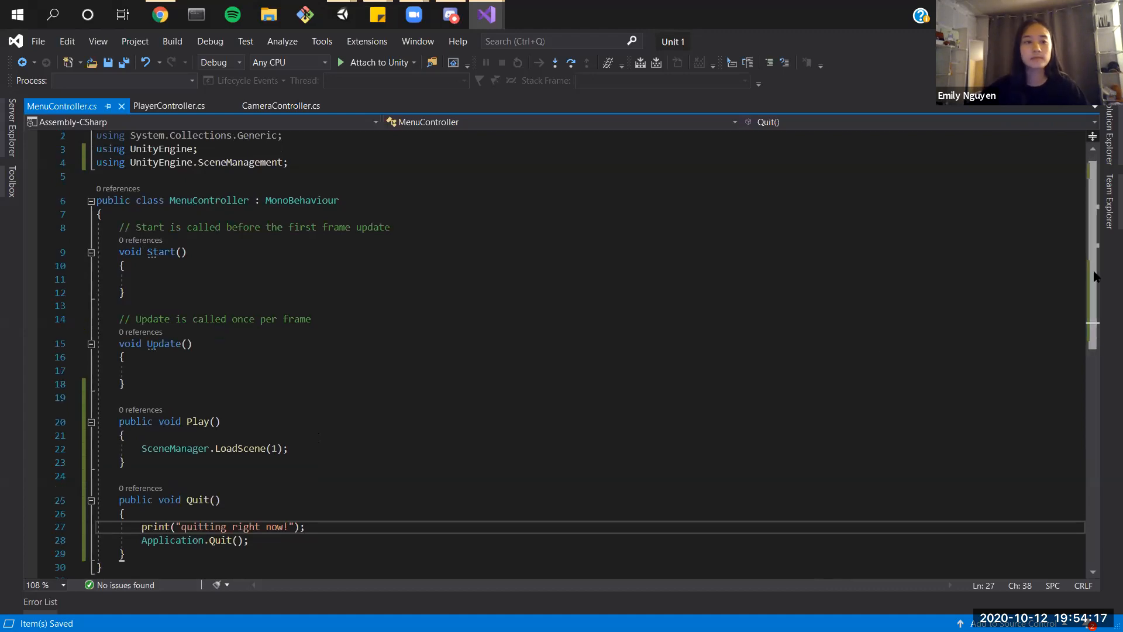
scroll(1094, 297, down, 1)
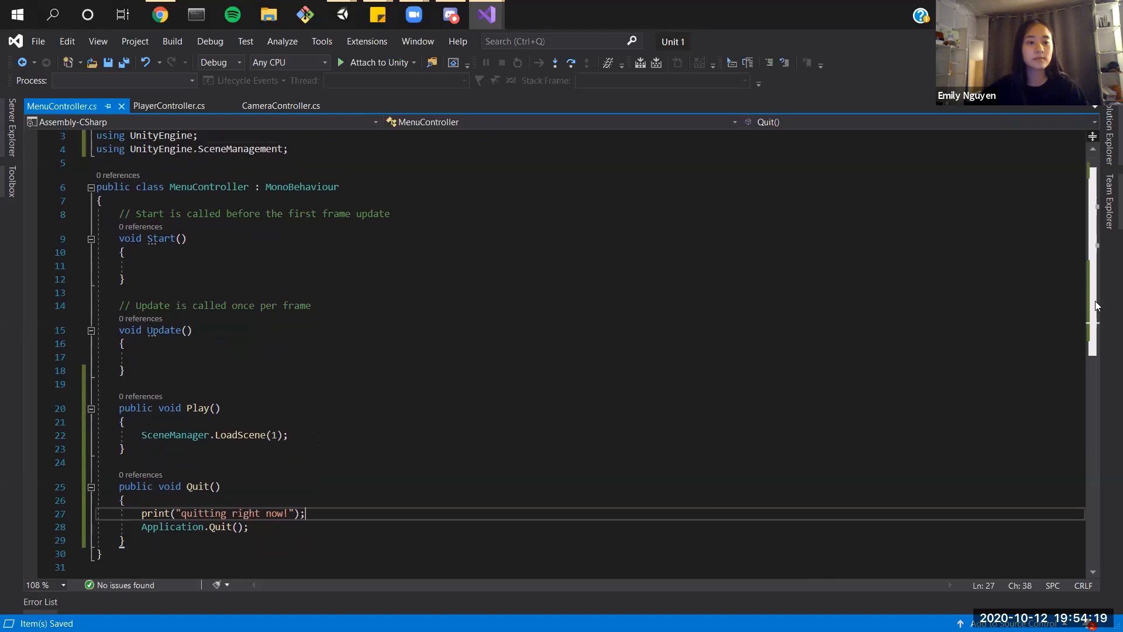
Step: Delete the Update() method and its comment from the MenuController script
click(105, 164)
drag(132, 371, 51, 310)
key(BackSpace)
key(BackSpace)
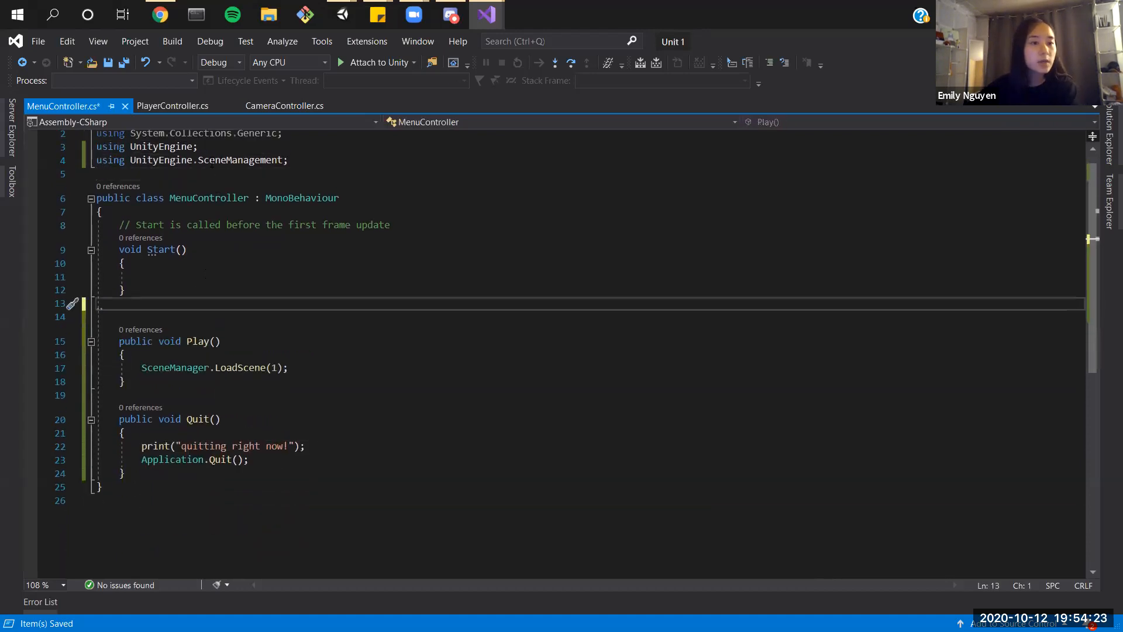
Step: Review the SceneManagement directive and the calls inside Play() and Quit(), and save the MenuController script
triple_click(211, 163)
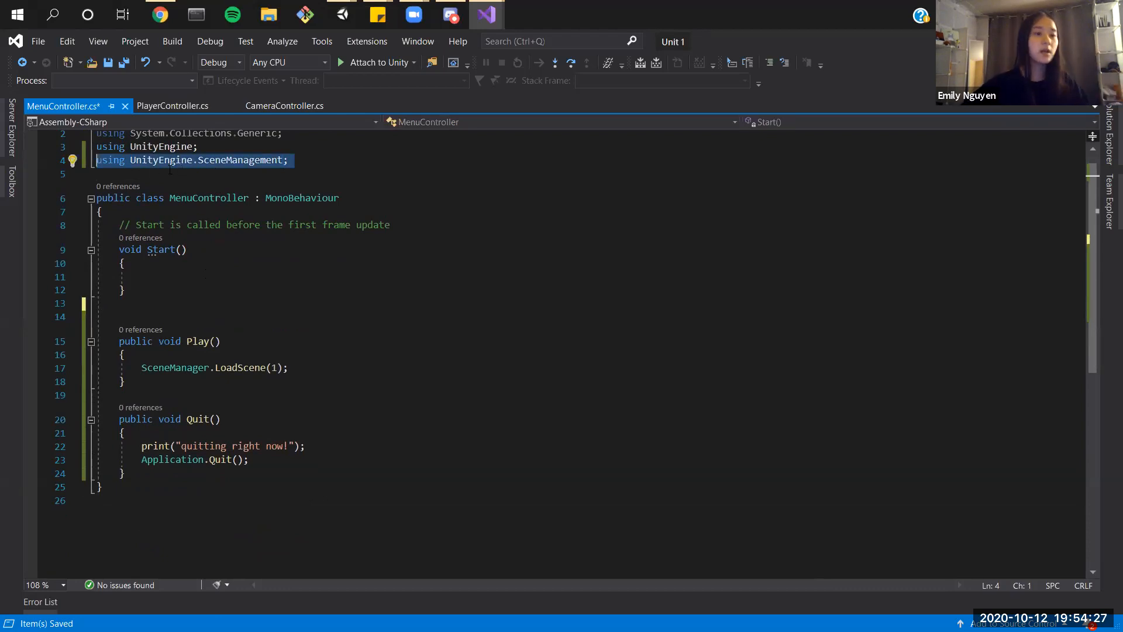
double_click(114, 160)
drag(130, 160, 295, 156)
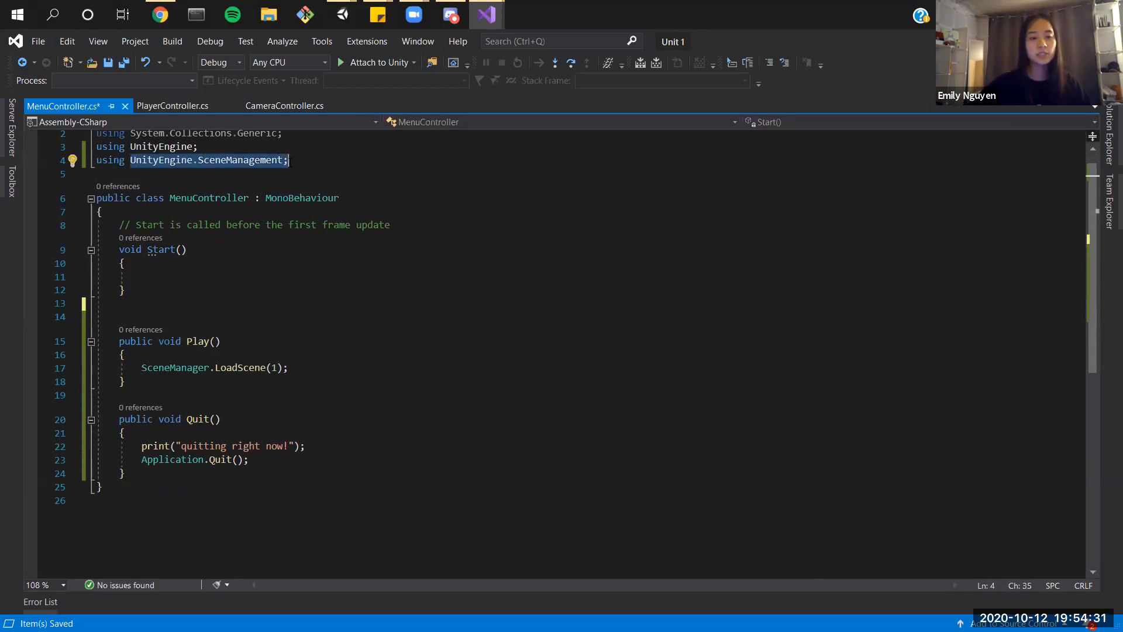
drag(301, 372, 141, 369)
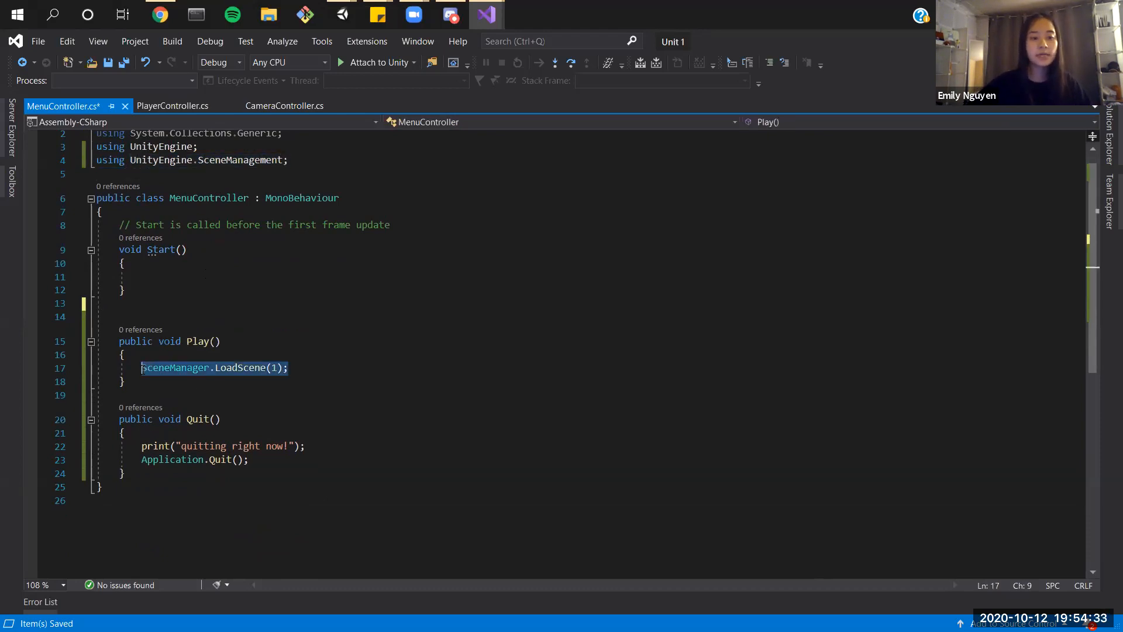
drag(252, 462, 141, 461)
click(351, 463)
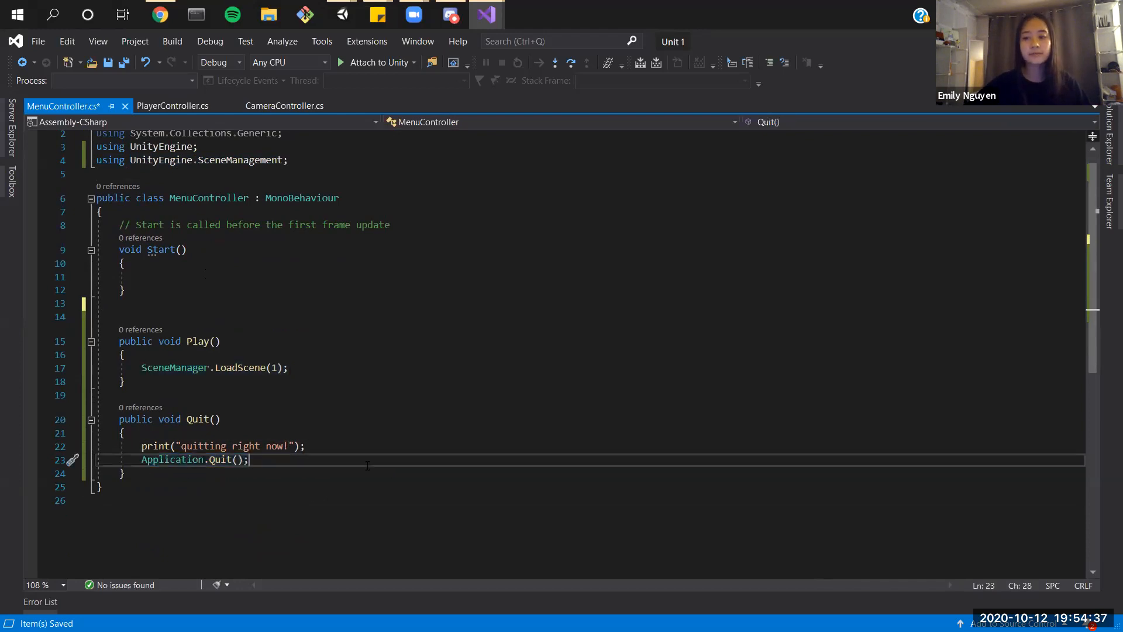
scroll(762, 231, up, 1)
key(ctrl+s)
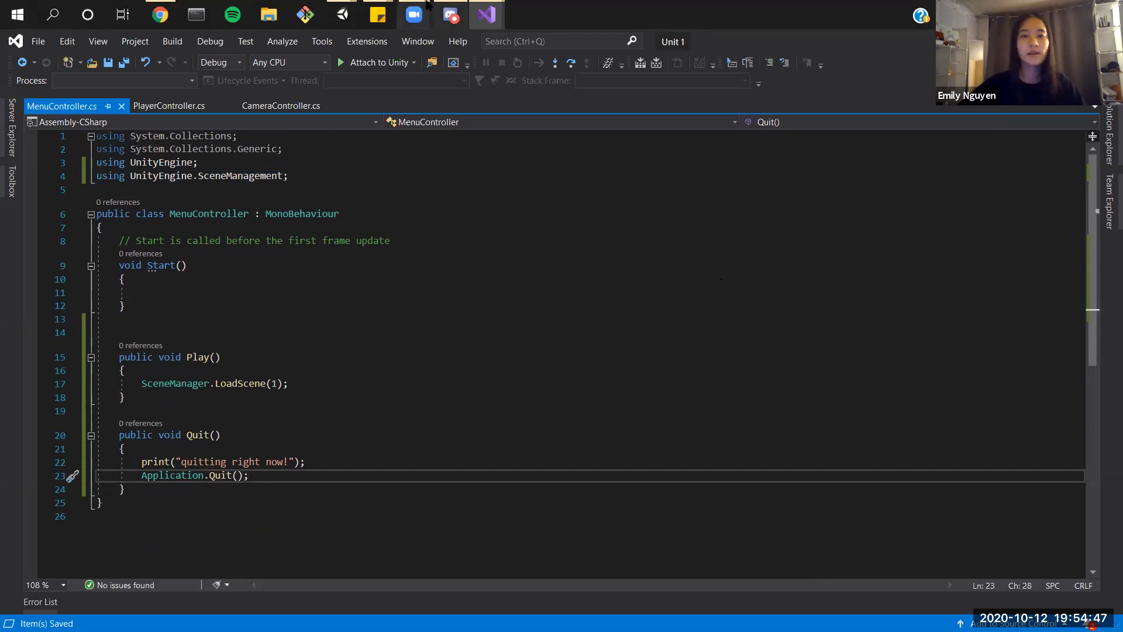
Step: Switch to the Unity editor window that has the Main Menu scene of the Unit 1 project open
click(450, 6)
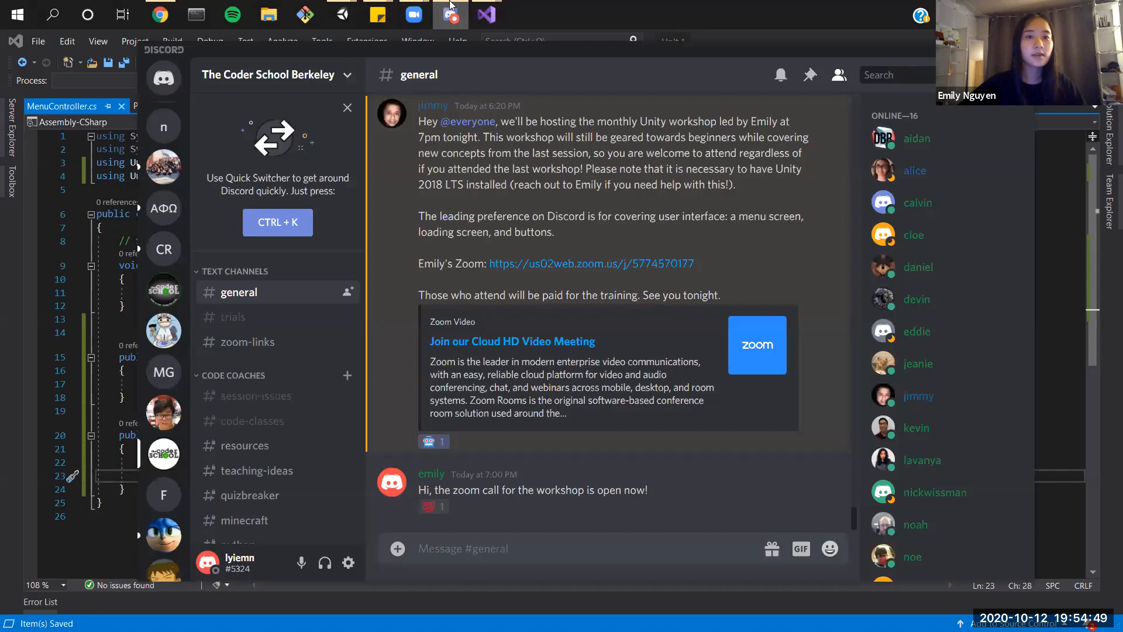
click(451, 6)
mouse_move(342, 14)
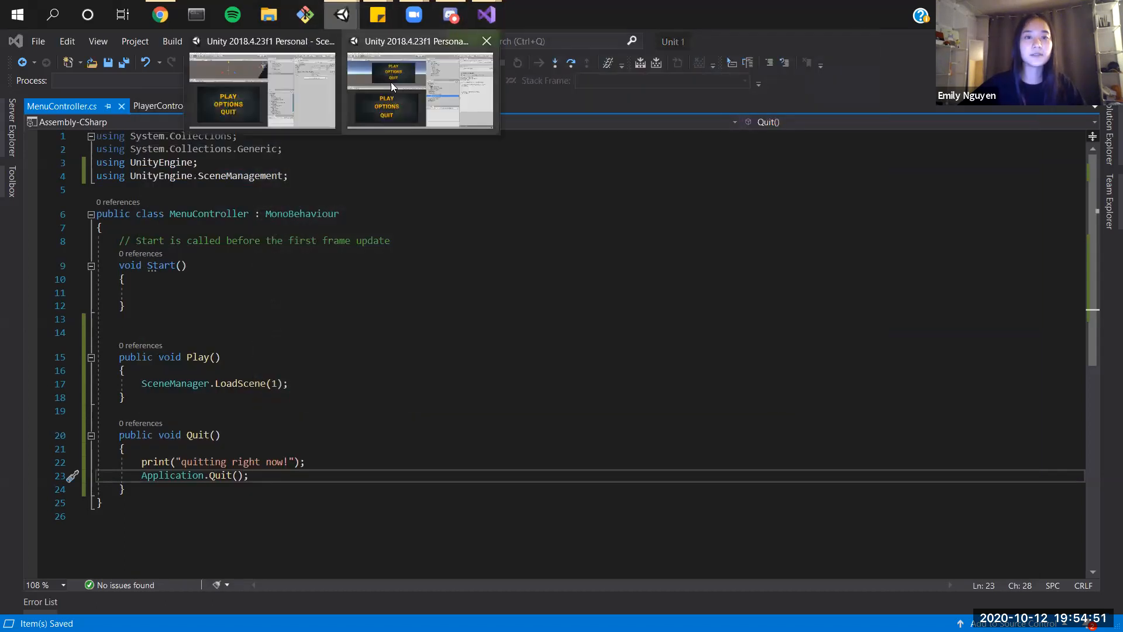
mouse_move(391, 82)
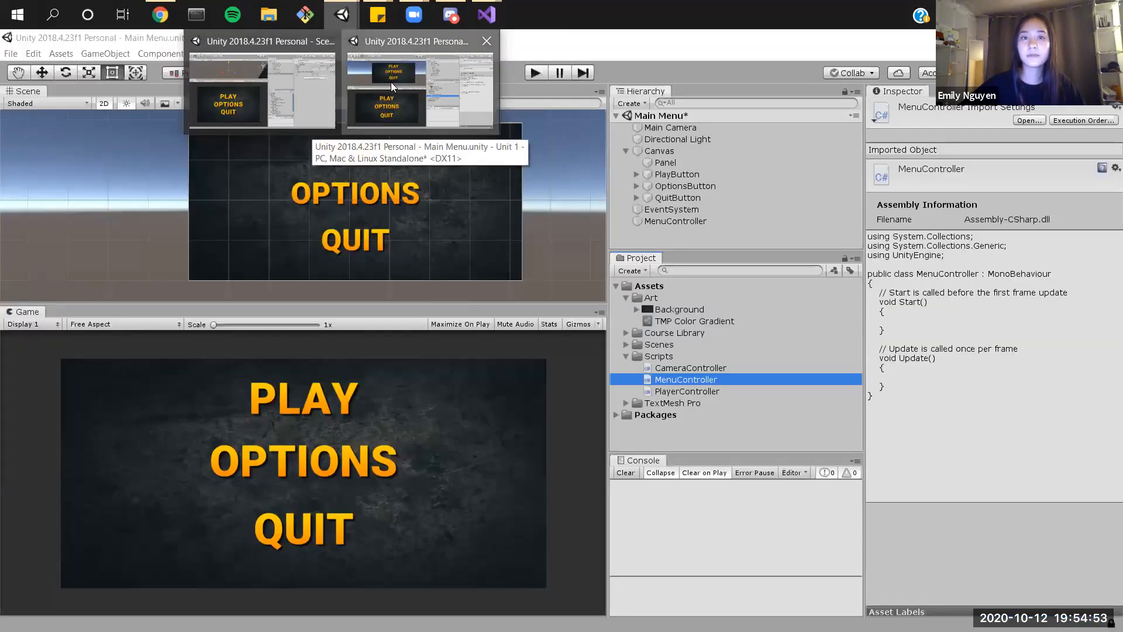
click(391, 82)
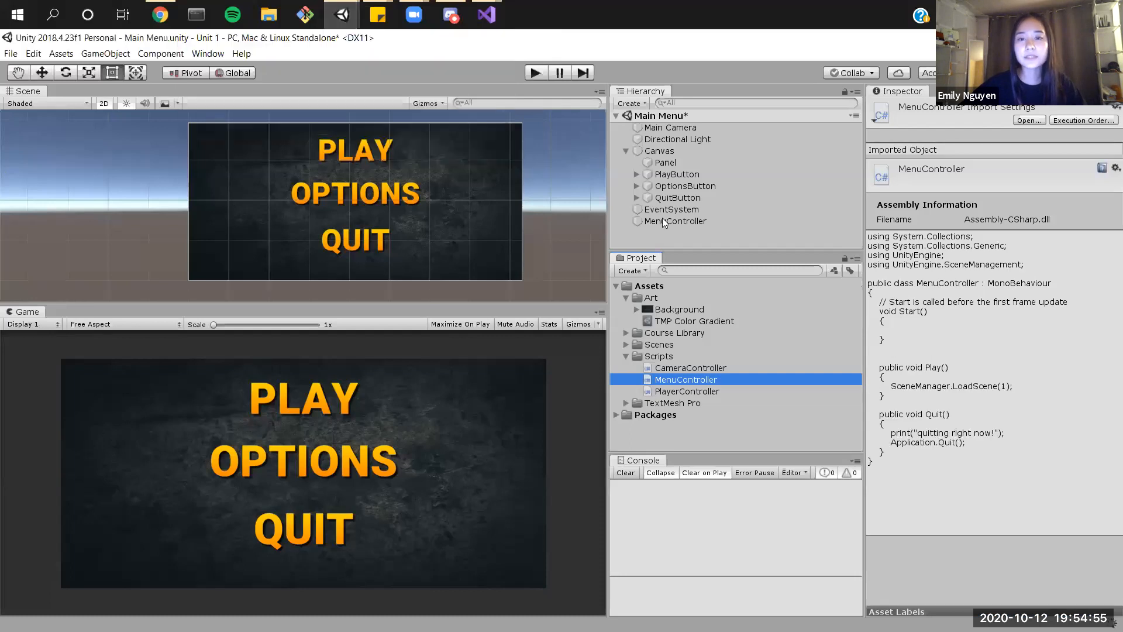
Step: Add an On Click event entry to PlayButton and assign the MenuController scene object as its target
click(678, 183)
click(701, 175)
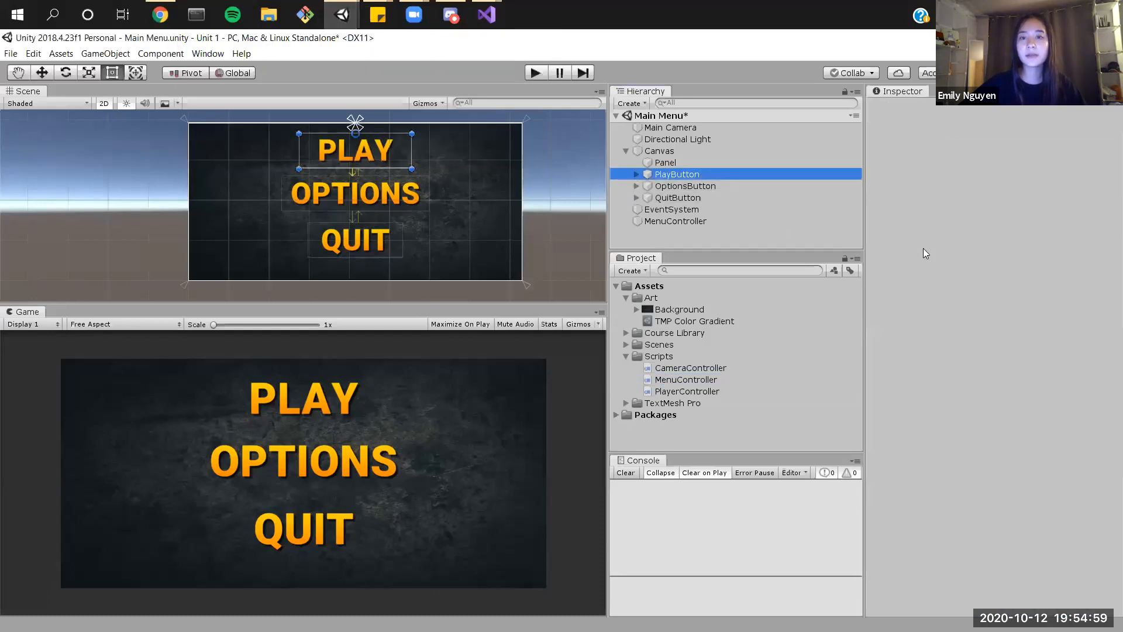
scroll(1060, 359, down, 3)
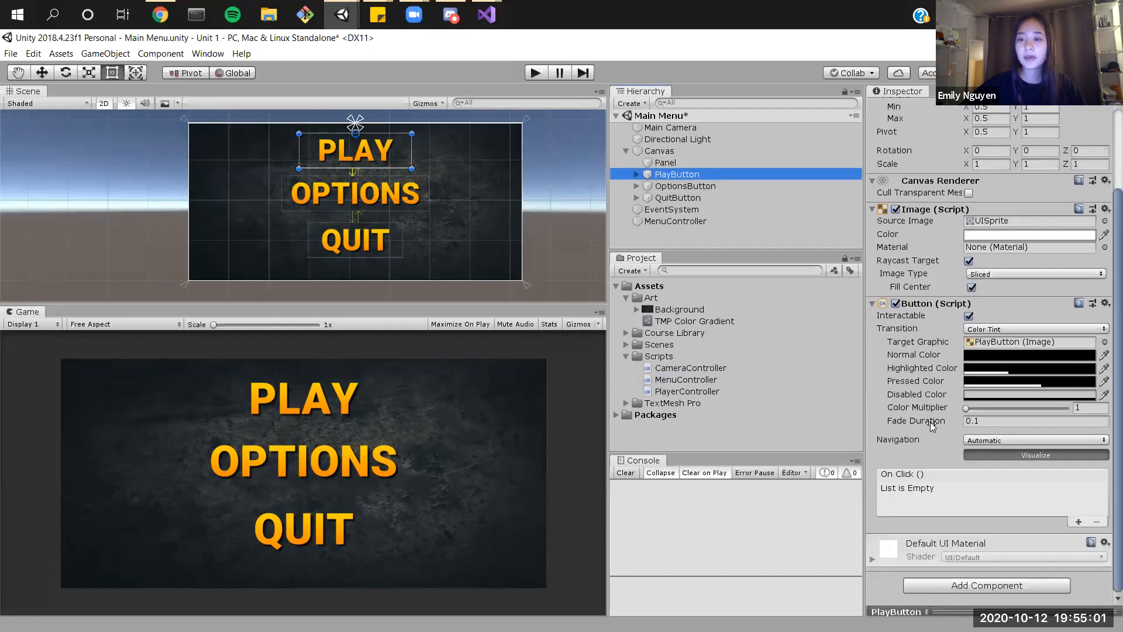
click(1106, 268)
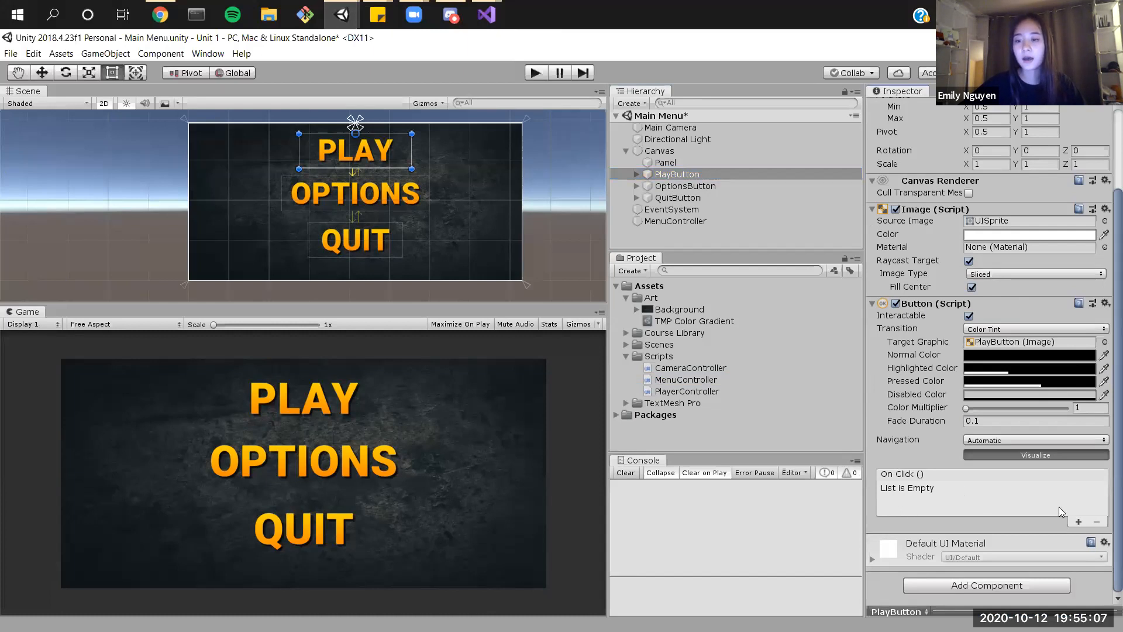
click(1078, 522)
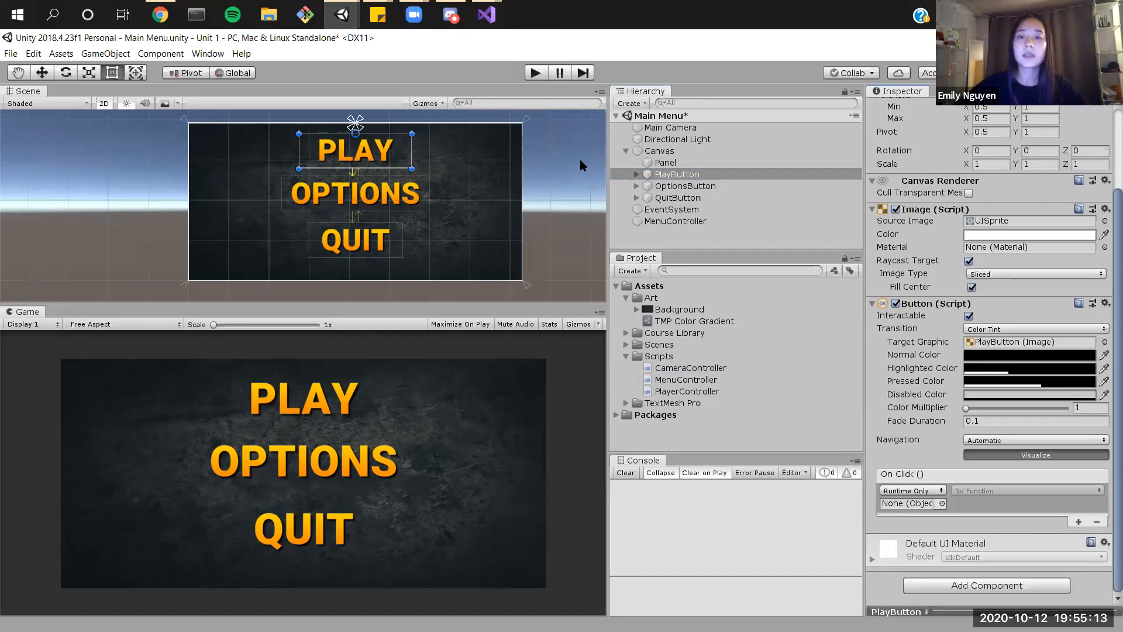
drag(662, 222, 909, 512)
drag(714, 226, 899, 508)
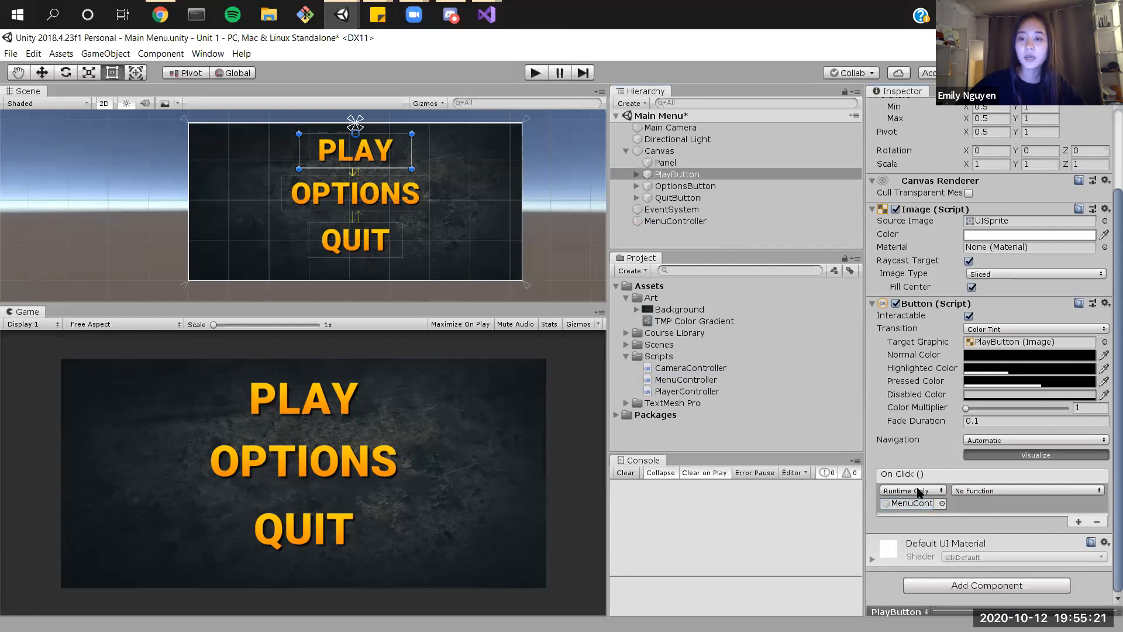
Step: Set the function of PlayButton's On Click event to MenuController's Play()
click(917, 490)
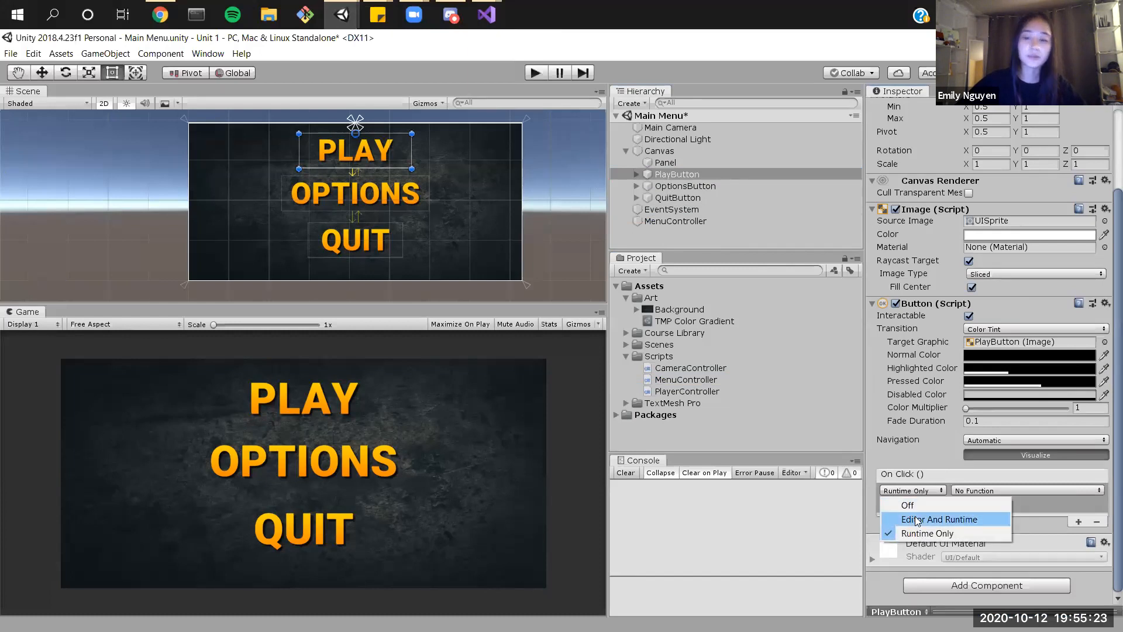
click(1049, 493)
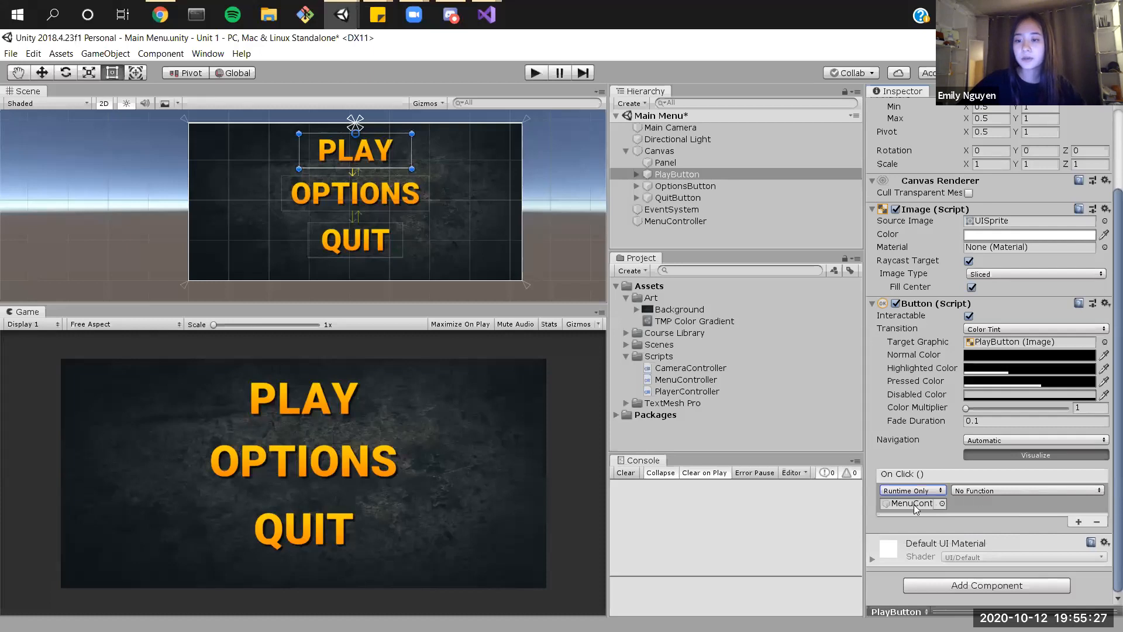
click(995, 491)
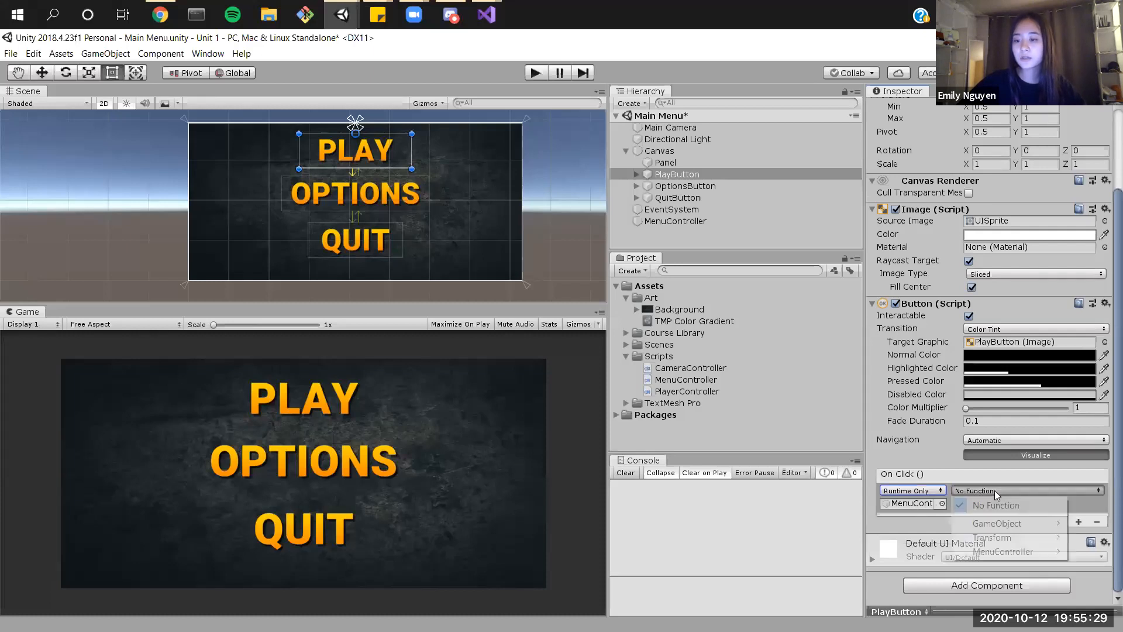
mouse_move(998, 522)
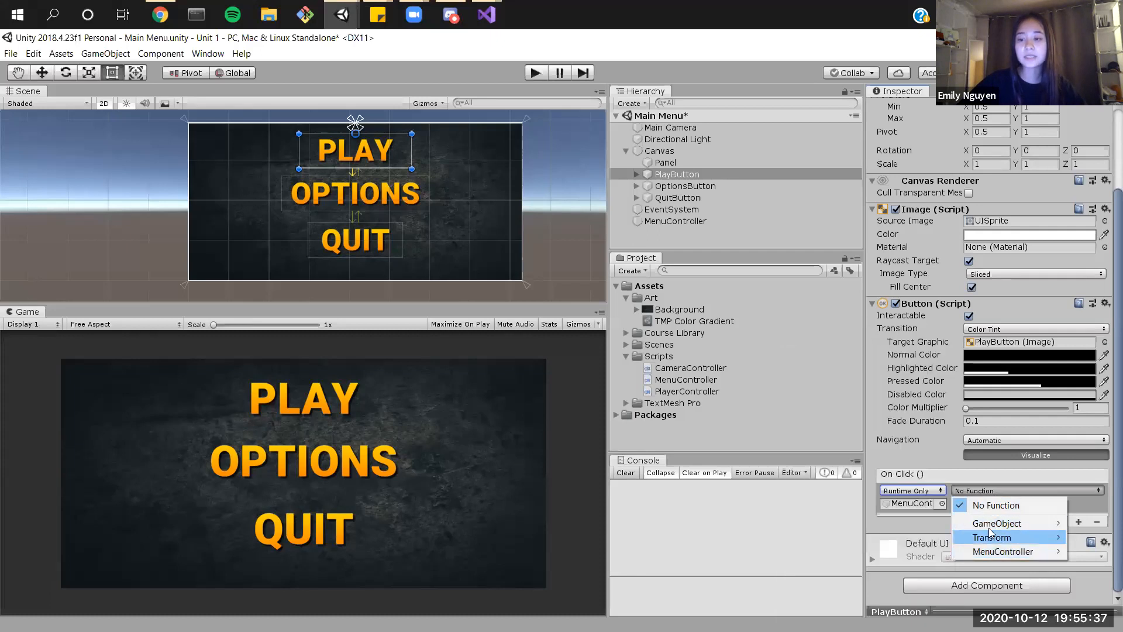
mouse_move(1006, 551)
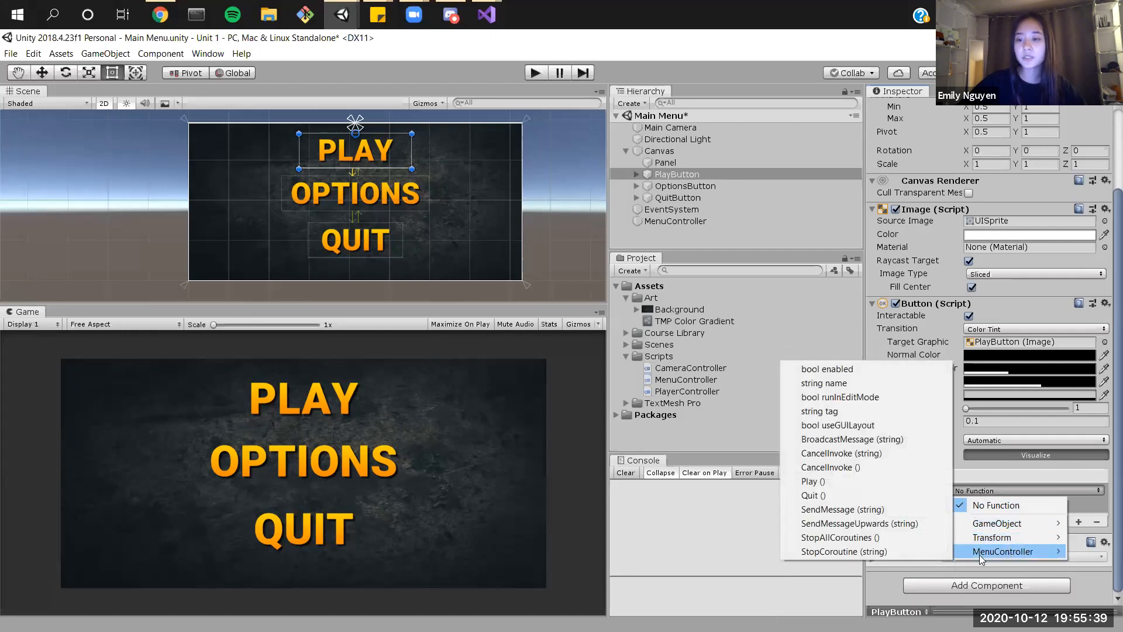
click(812, 483)
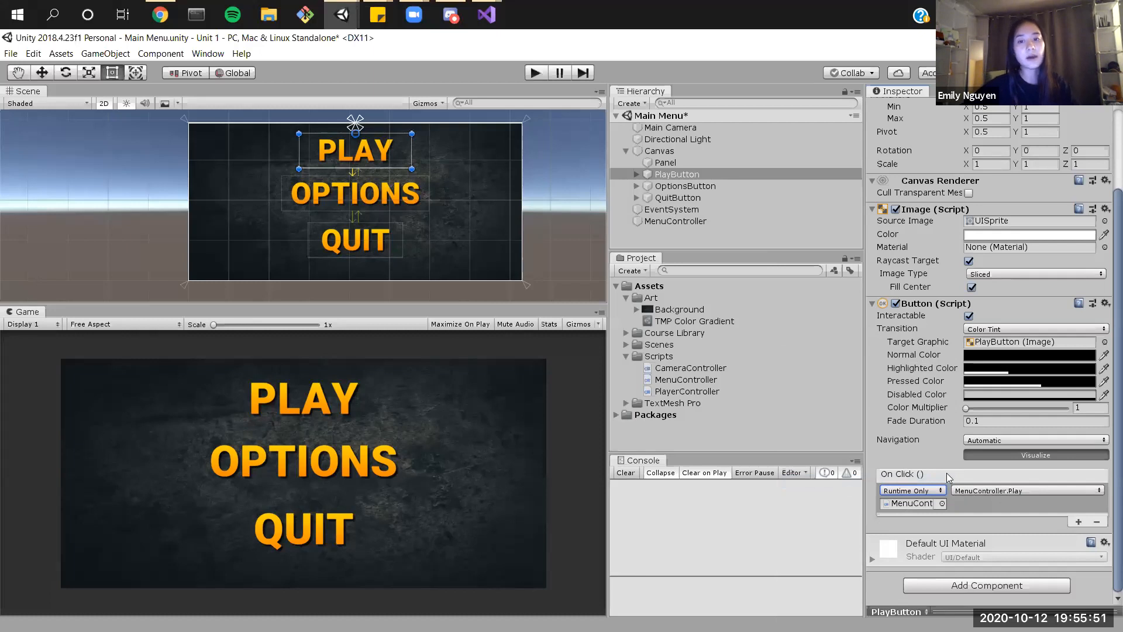
Step: Add an On Click event to QuitButton that calls Quit() on the MenuController object, and save the scene
click(689, 199)
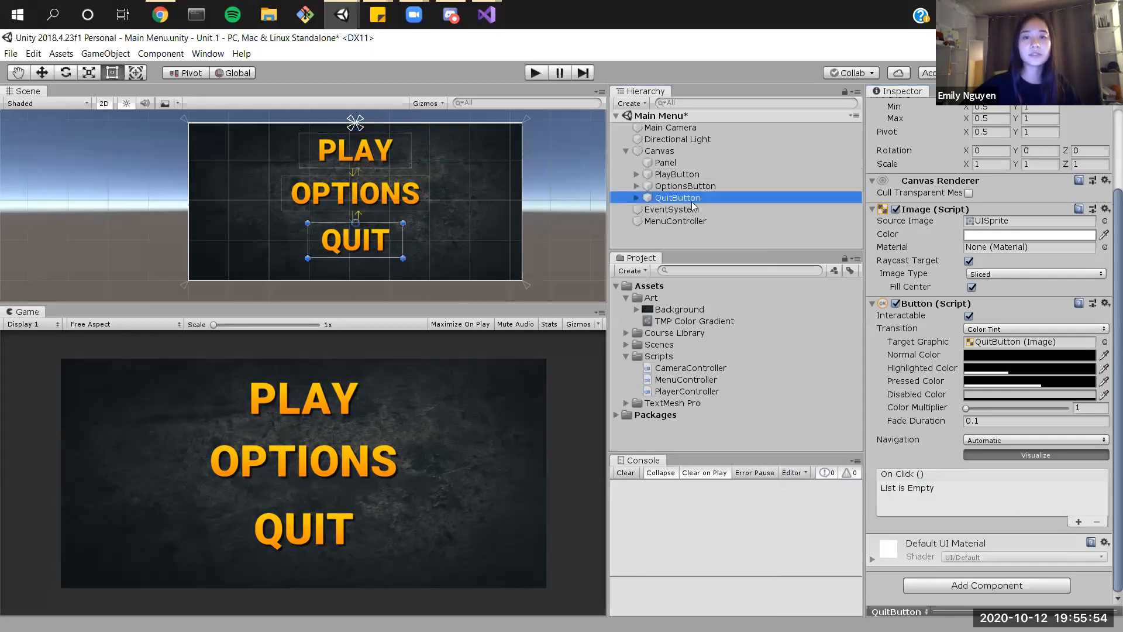
click(1076, 522)
drag(685, 223, 911, 503)
click(962, 491)
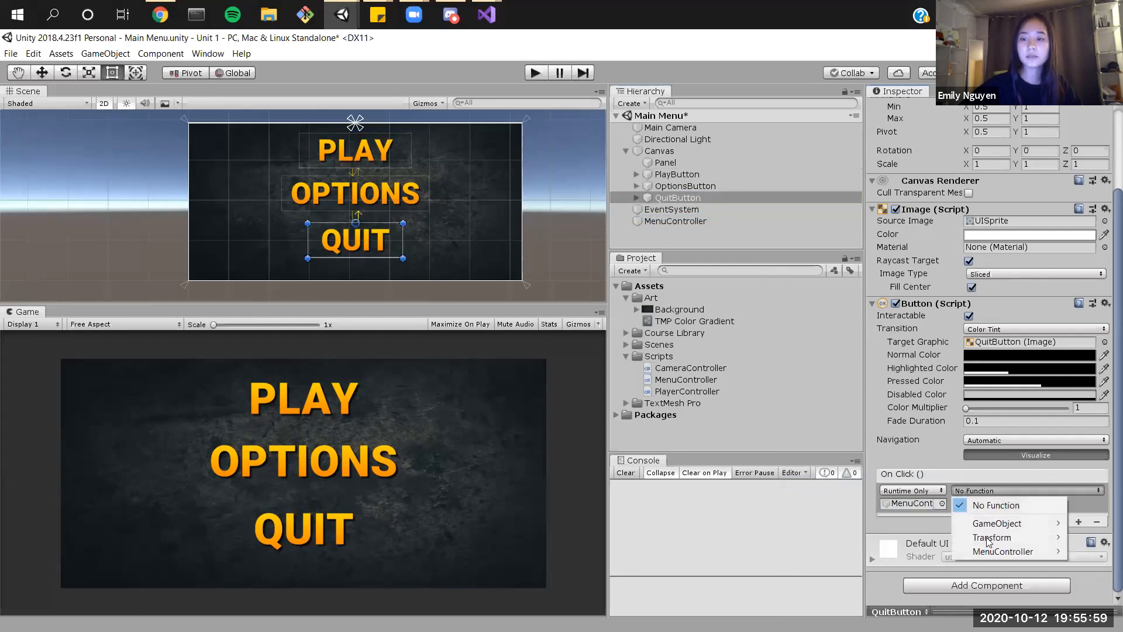
mouse_move(990, 551)
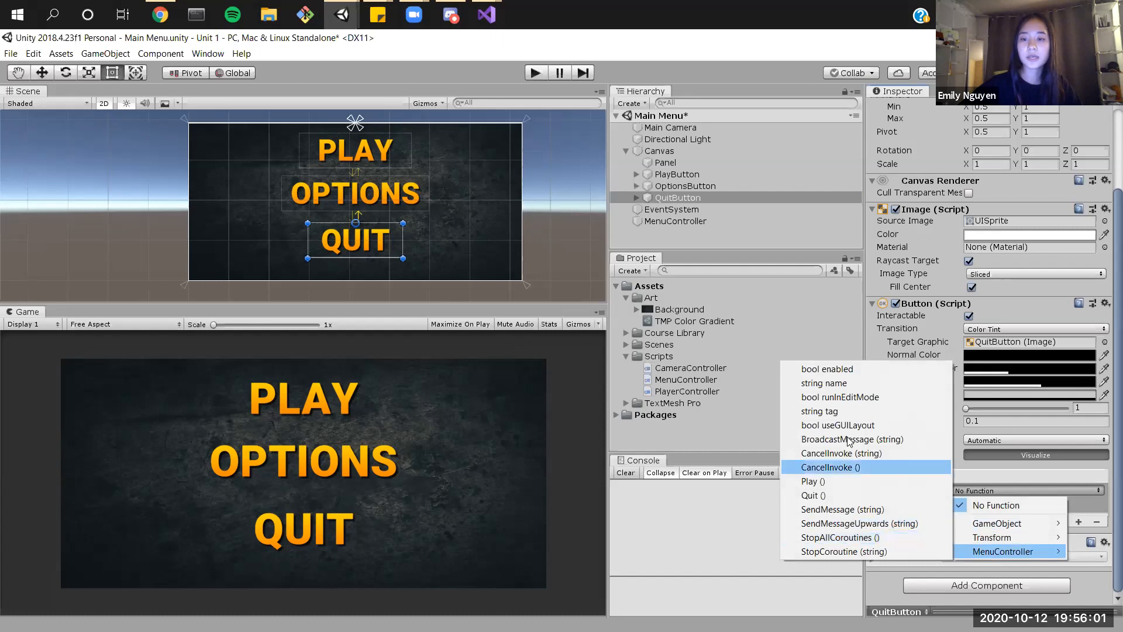
click(819, 495)
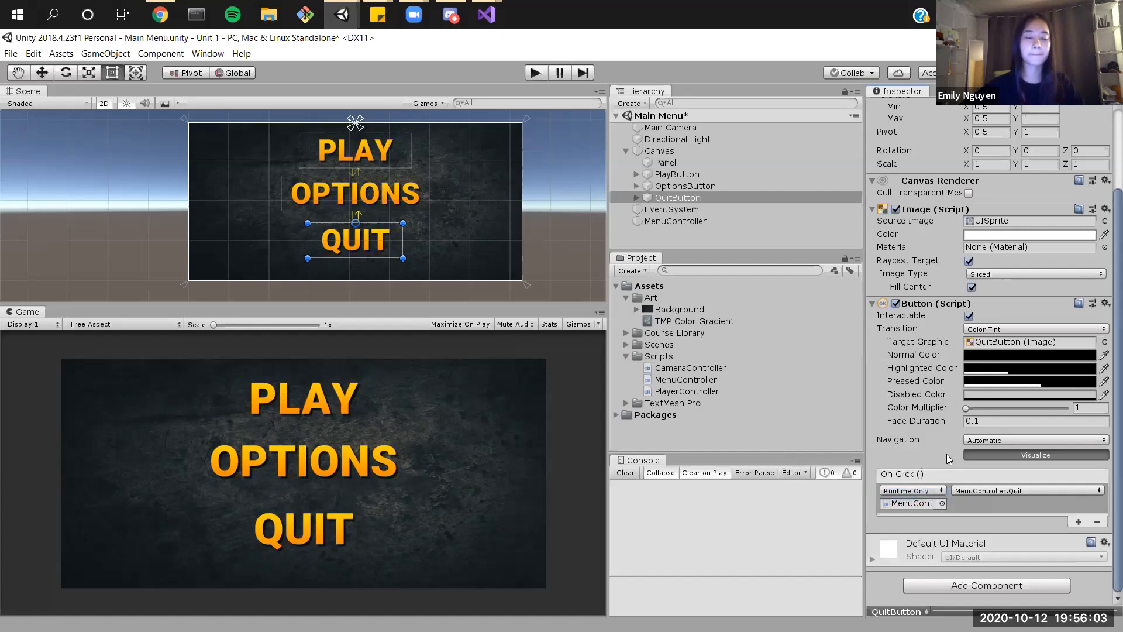
key(ctrl+s)
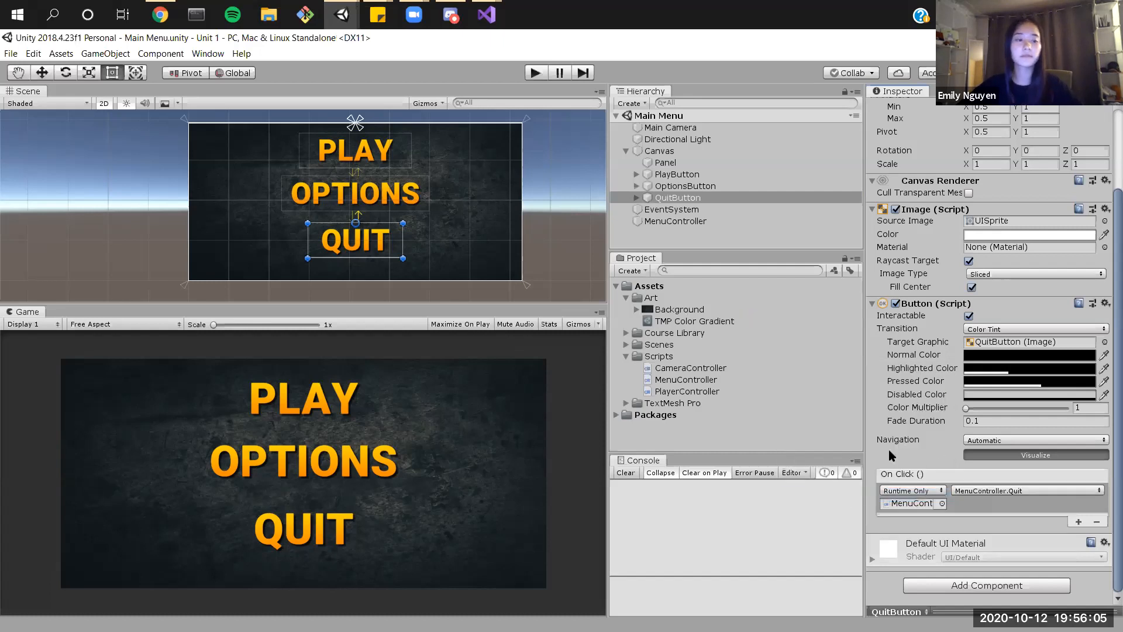
Step: Inspect the menu objects' settings, ending with the On Click event of QuitButton
click(694, 174)
click(694, 208)
click(694, 186)
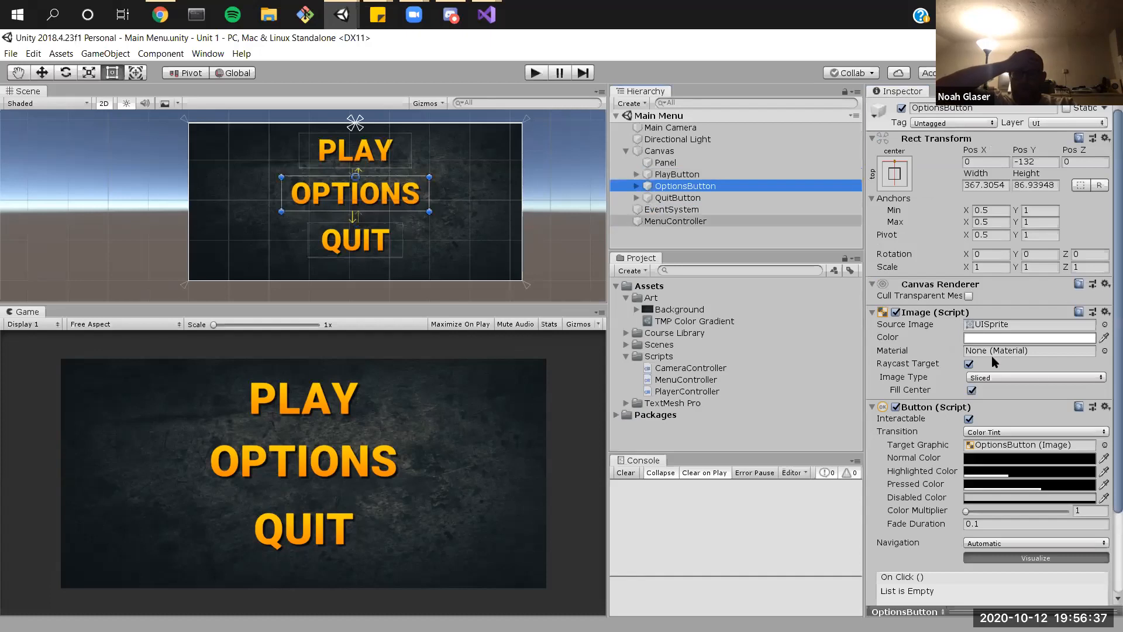
click(708, 201)
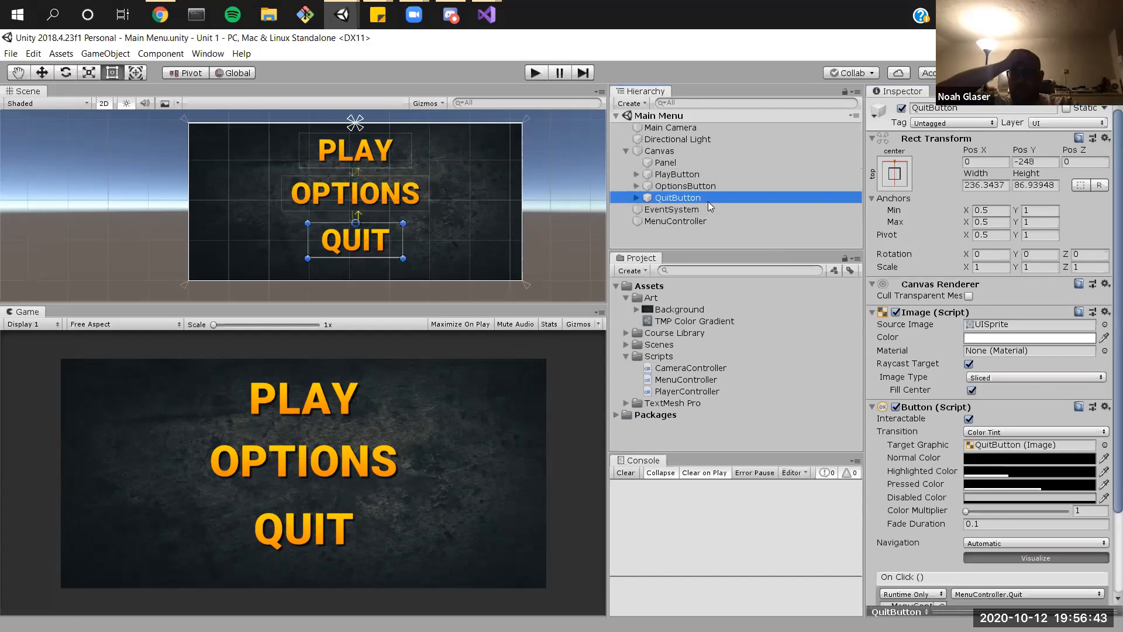
scroll(1043, 399, down, 3)
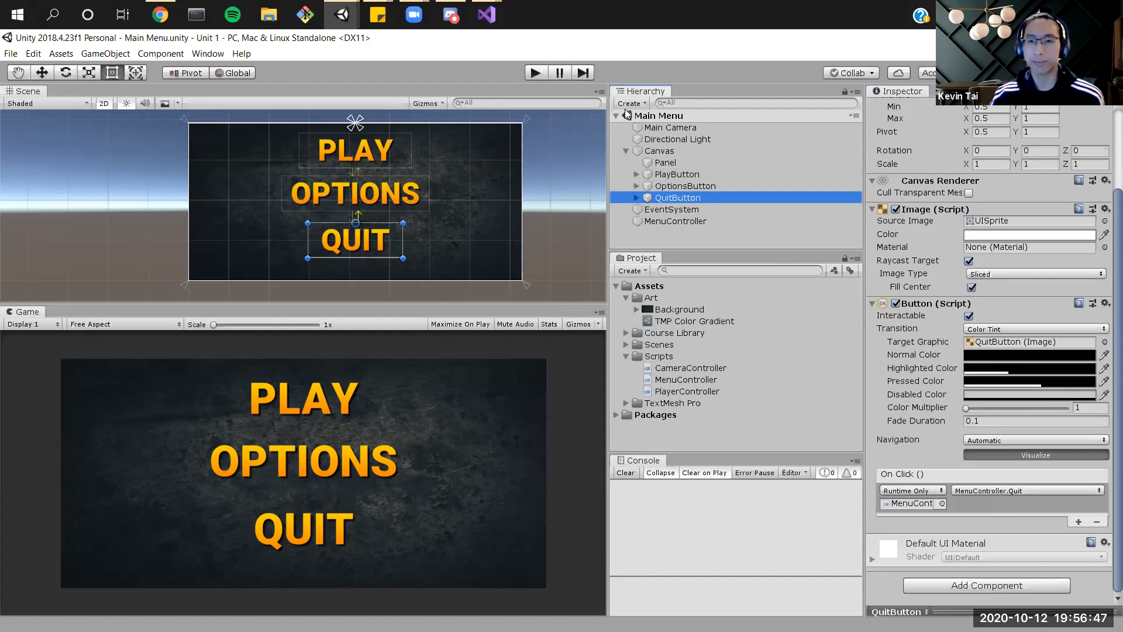
Step: Check the public modifier of Play() in the Unit 1 MenuController script in Visual Studio, and return to the Main Menu scene in Unity
click(486, 15)
click(565, 90)
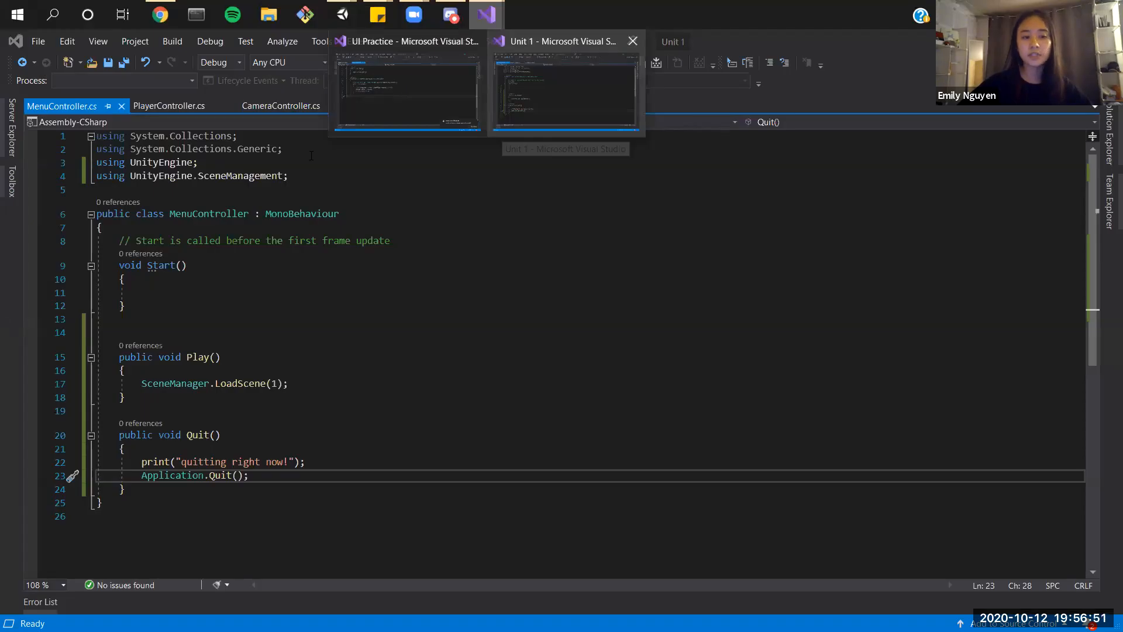
double_click(136, 358)
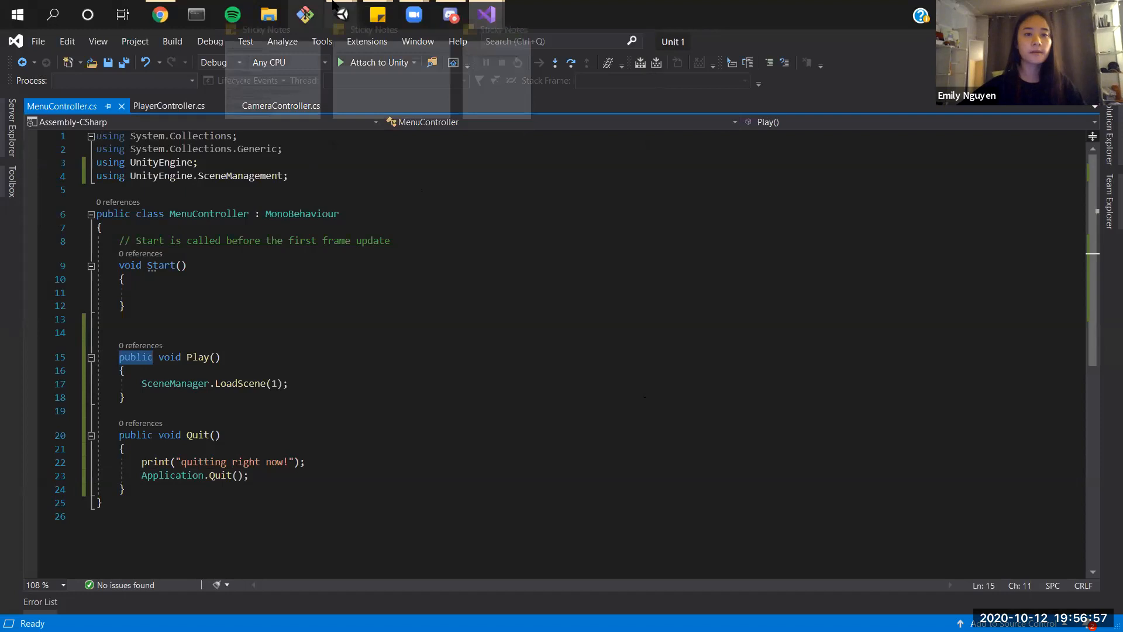
mouse_move(343, 14)
click(420, 91)
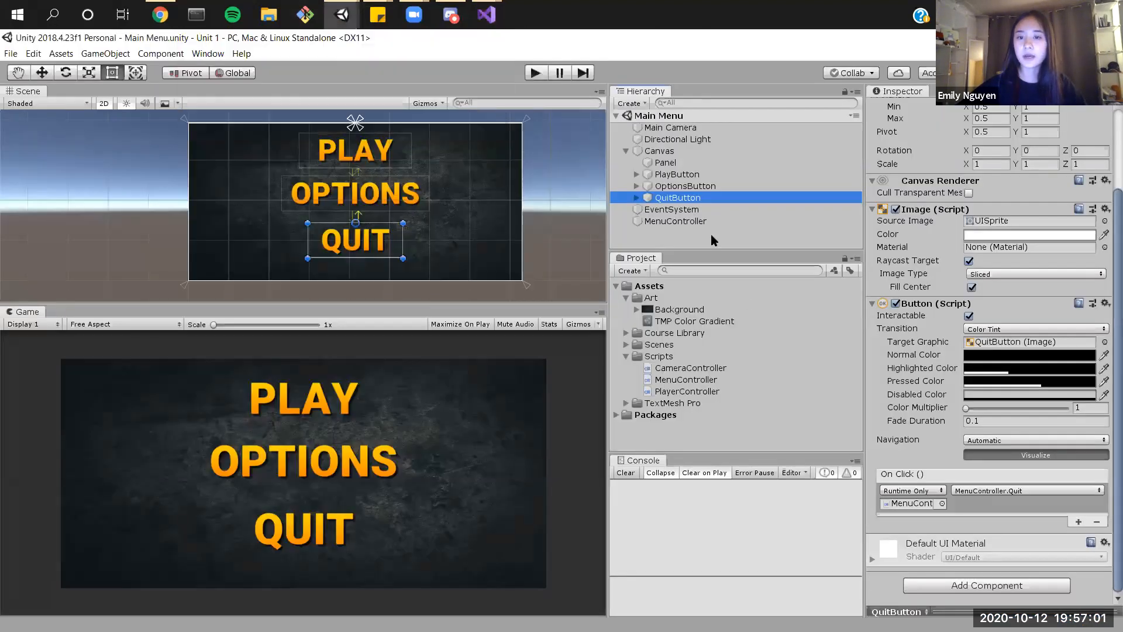
Step: Reassign the MenuController object to PlayButton's On Click event with its Play() function, and save the scene
click(691, 221)
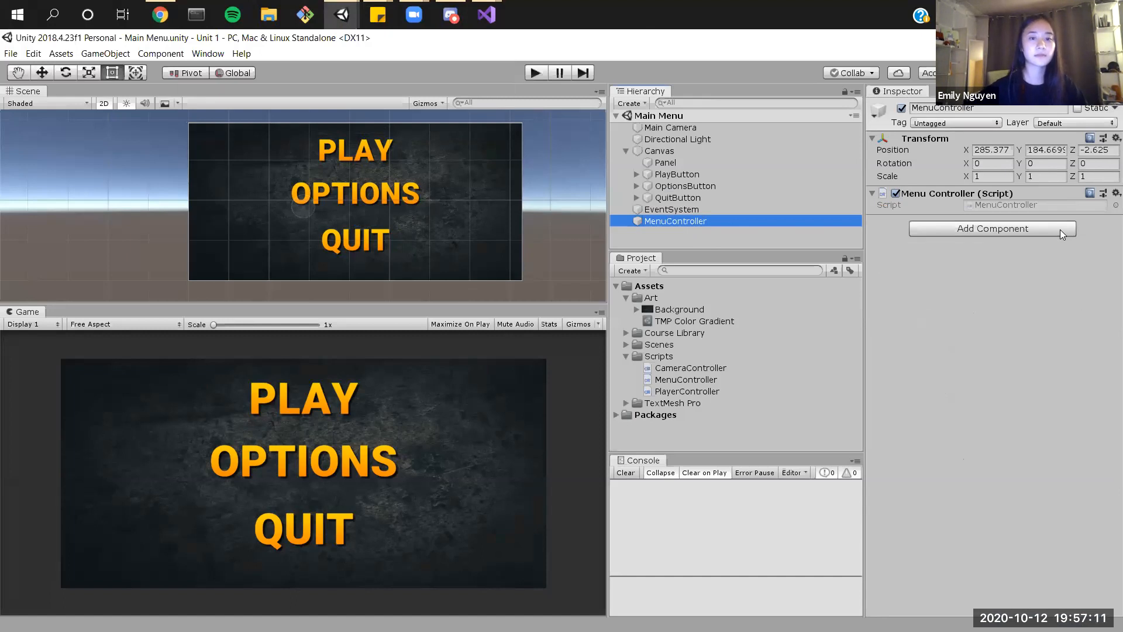
click(677, 220)
click(690, 174)
scroll(936, 410, down, 3)
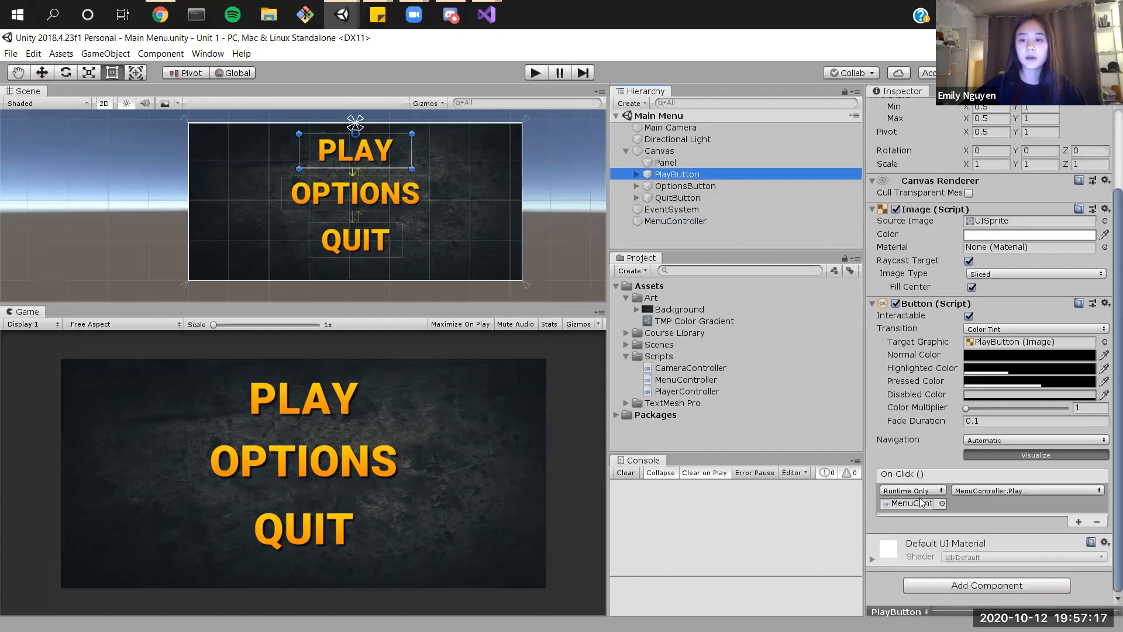
drag(667, 221, 916, 511)
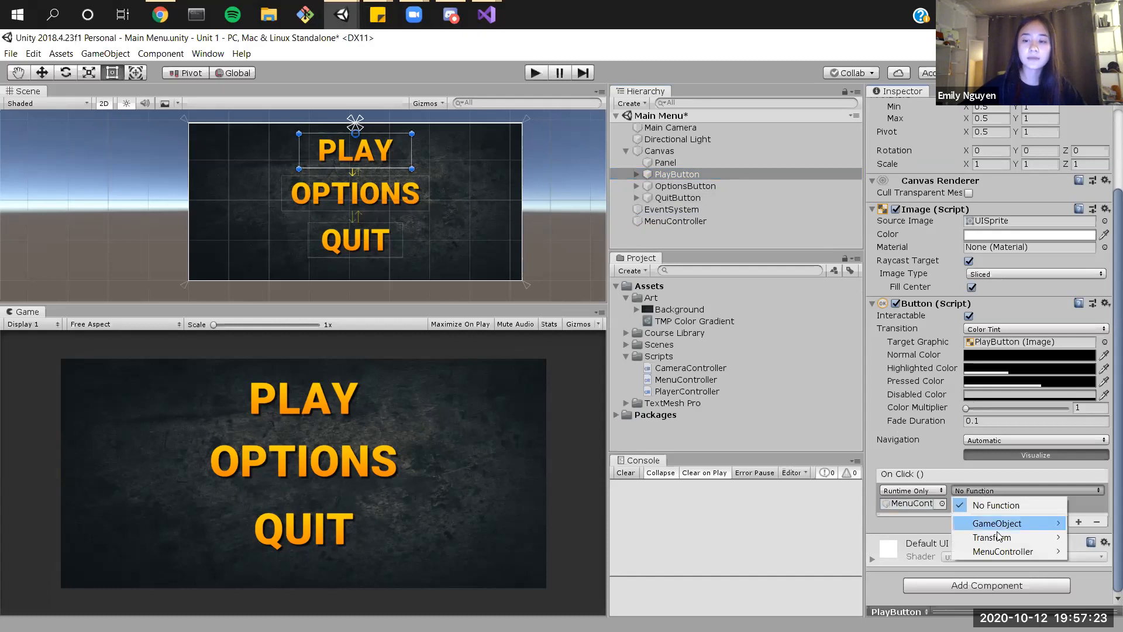
mouse_move(1004, 553)
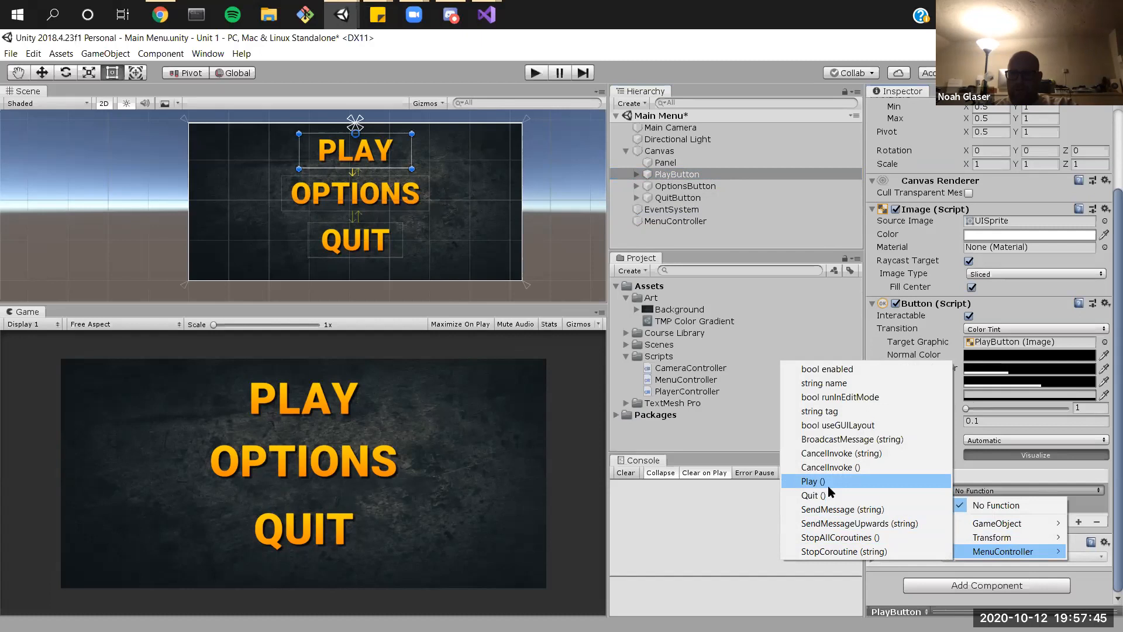
click(828, 487)
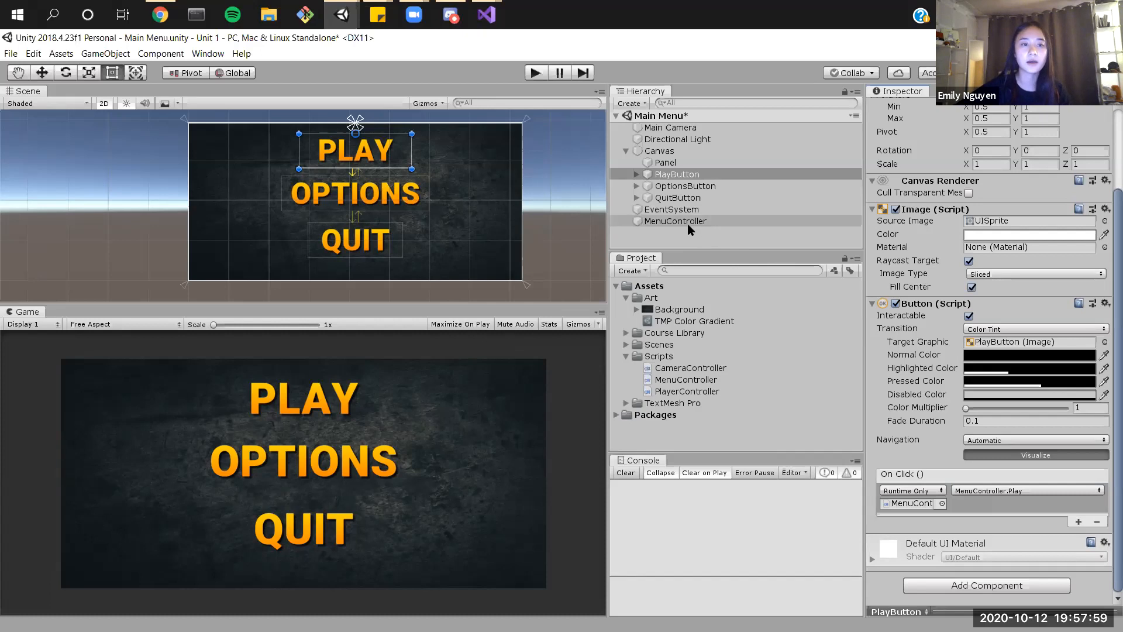
key(ctrl+s)
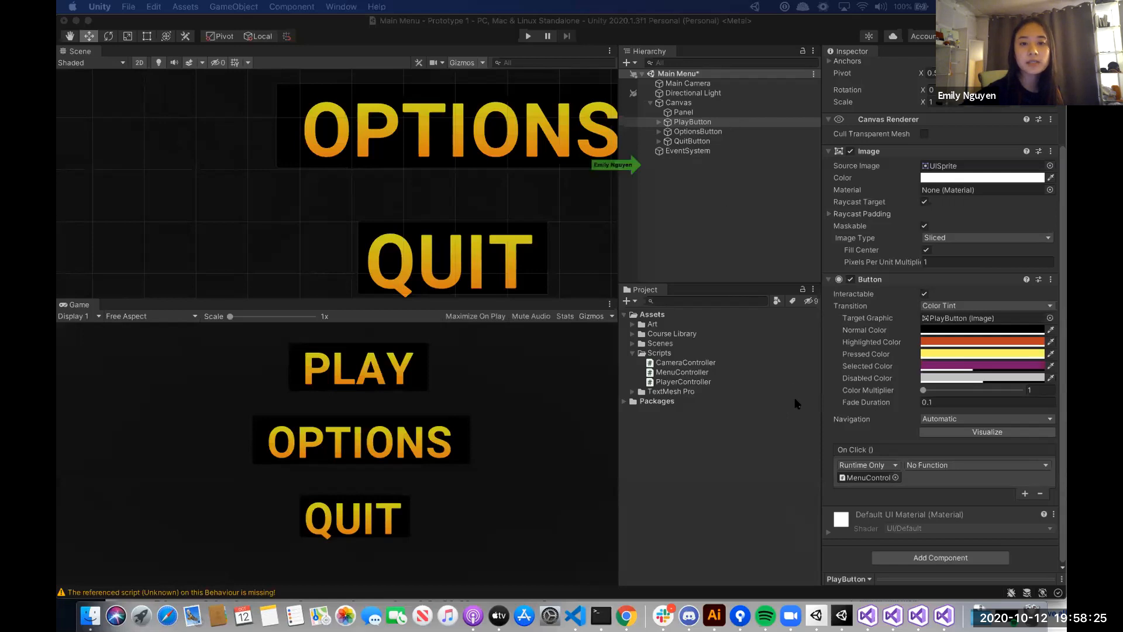
Step: Create an empty object named MenuController in the Prototype 1 project's hierarchy and attach the Menu Controller script to it
right_click(699, 175)
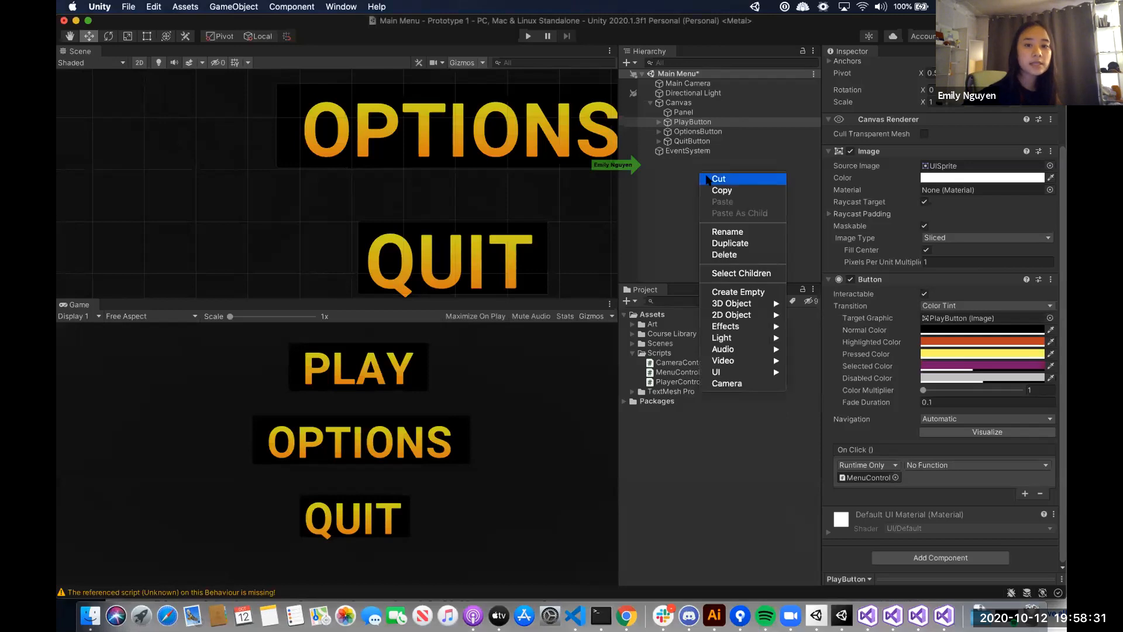
click(725, 291)
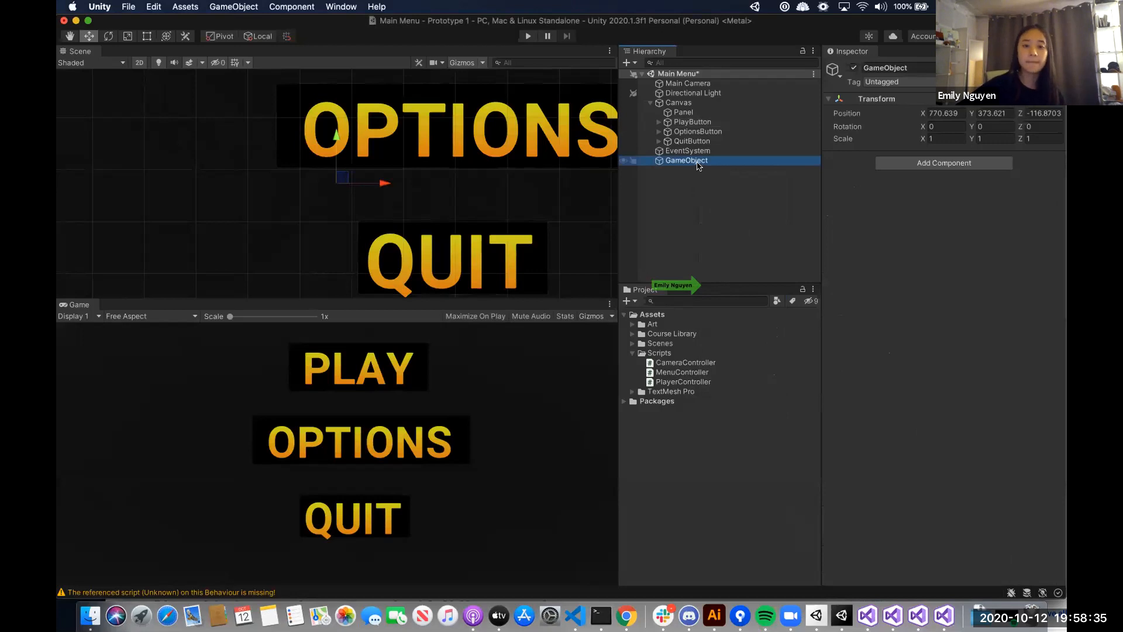
right_click(699, 165)
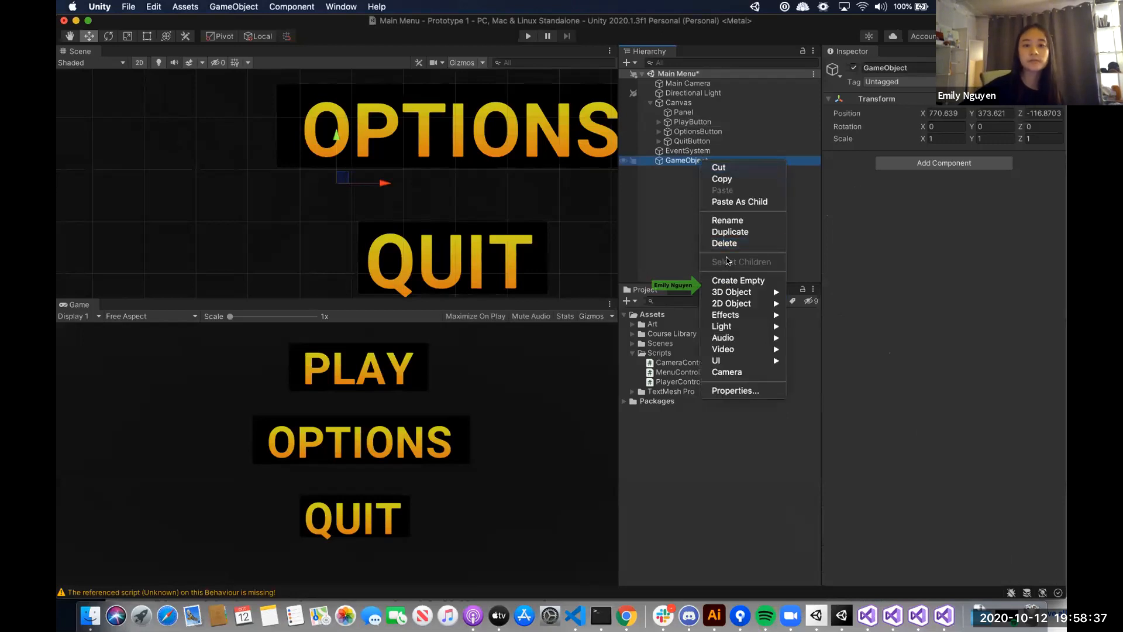
click(740, 221)
text(MenuController)
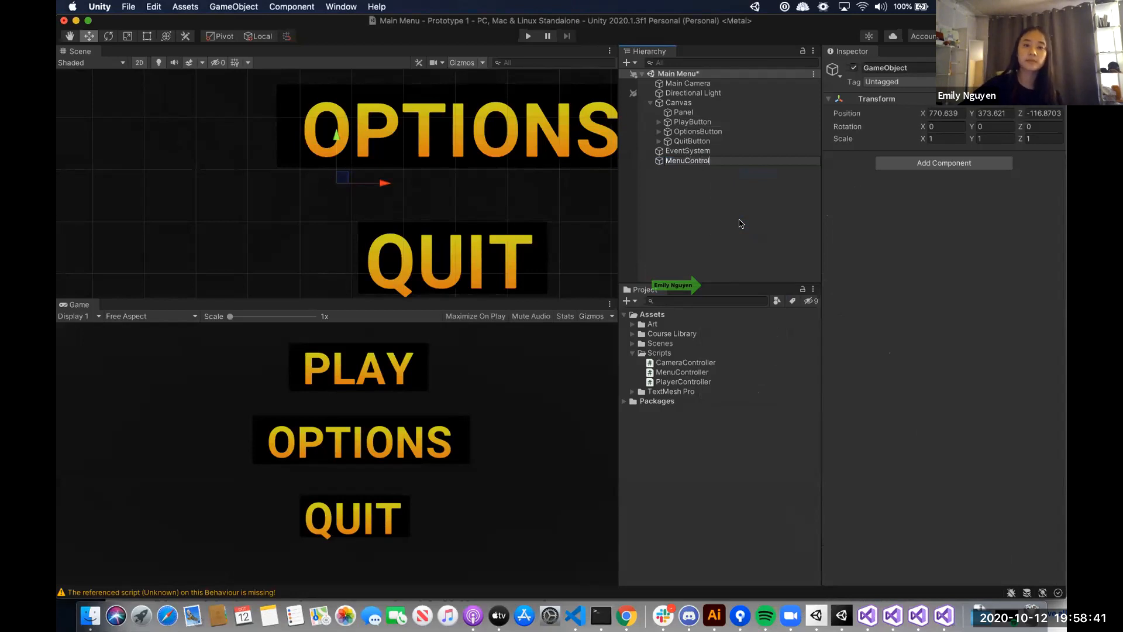
key(Return)
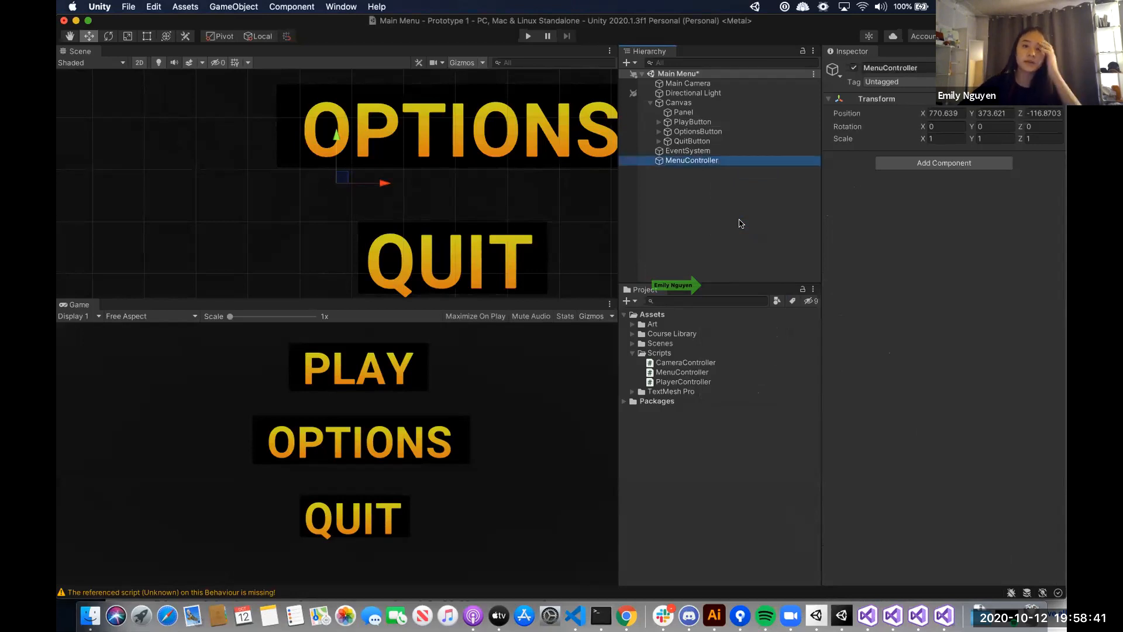
click(938, 166)
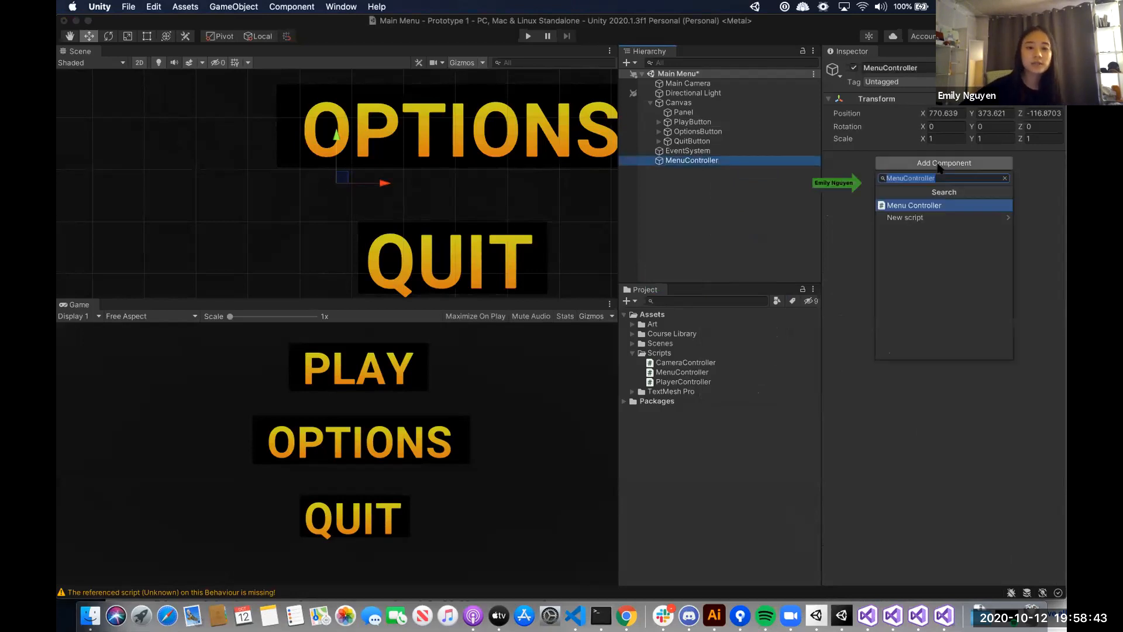
click(926, 206)
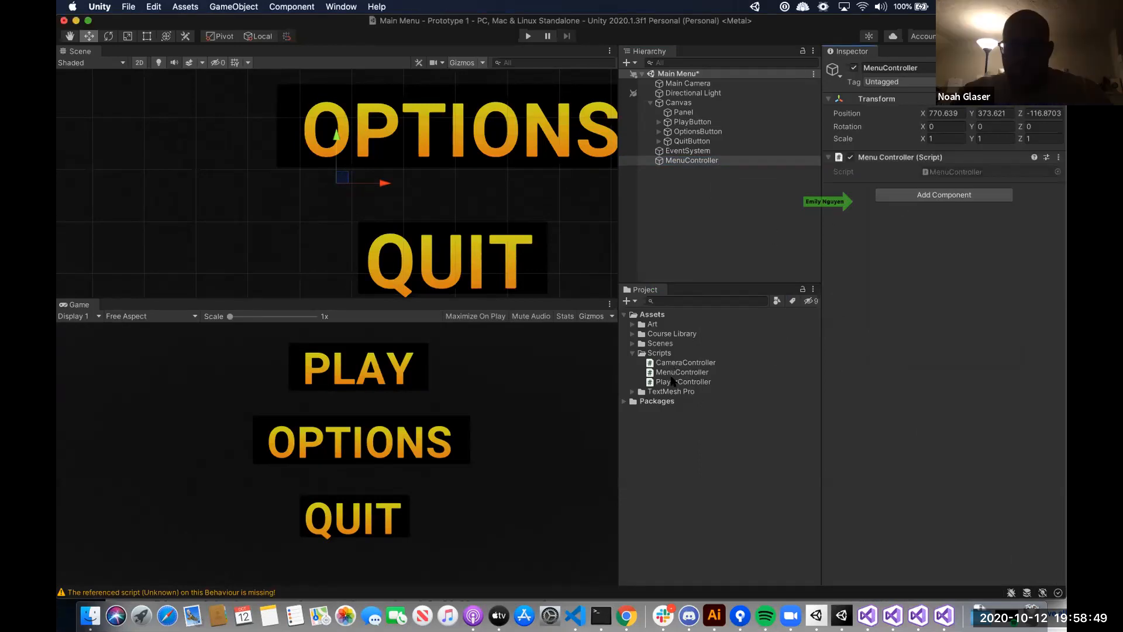
Step: Check the functions offered by PlayButton's On Click event, the MenuController script asset it references, and the MenuController scene object
click(685, 123)
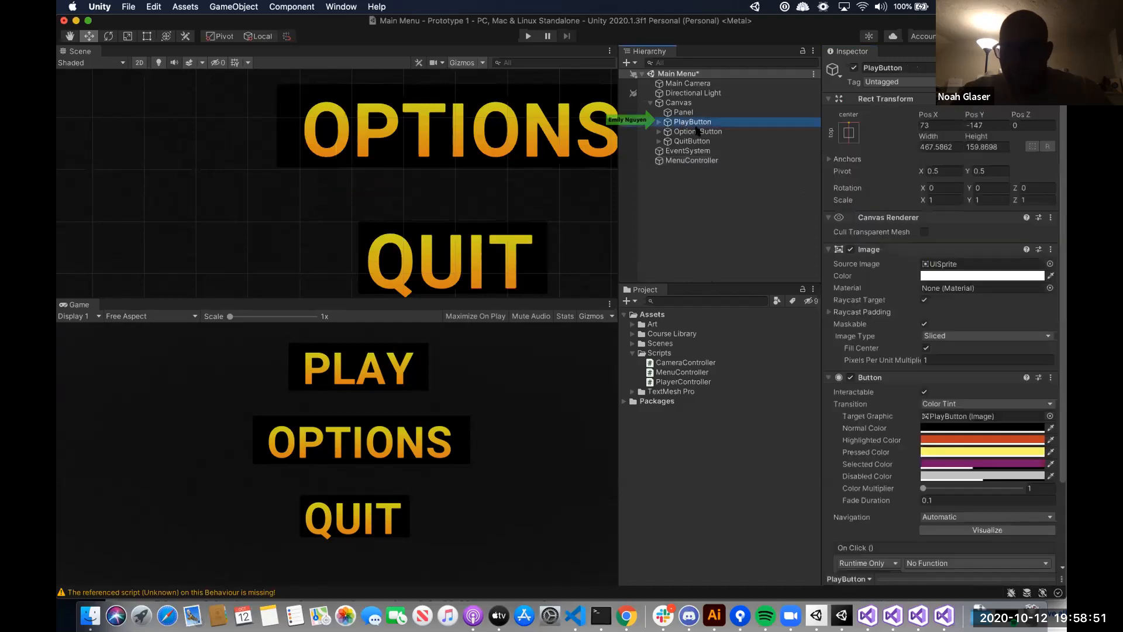
scroll(944, 481, down, 5)
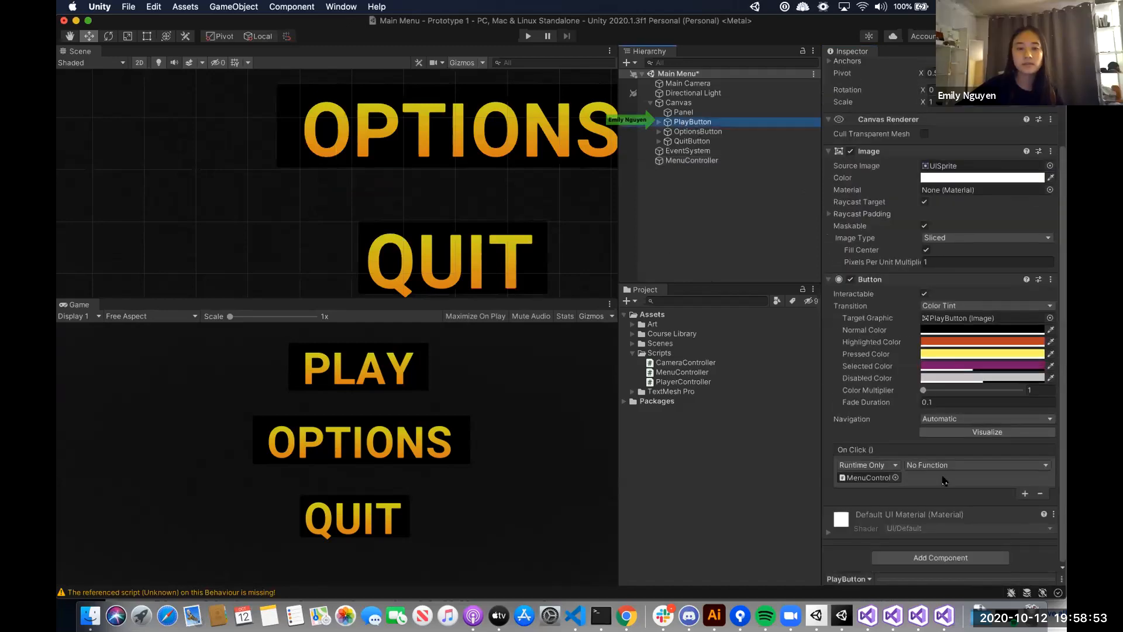
click(949, 465)
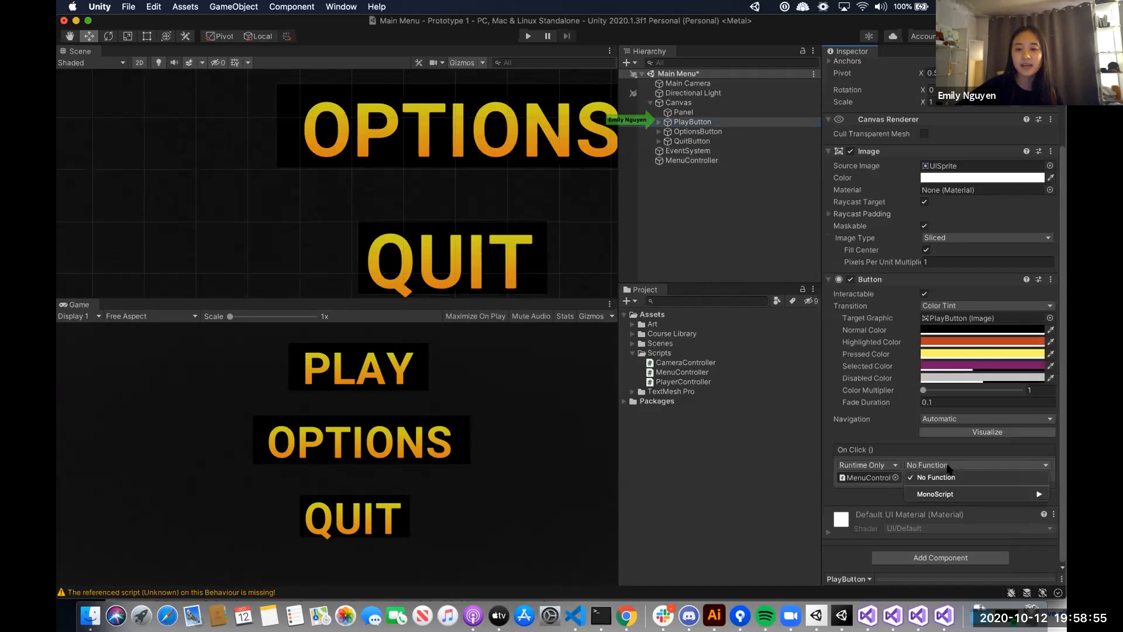
click(949, 466)
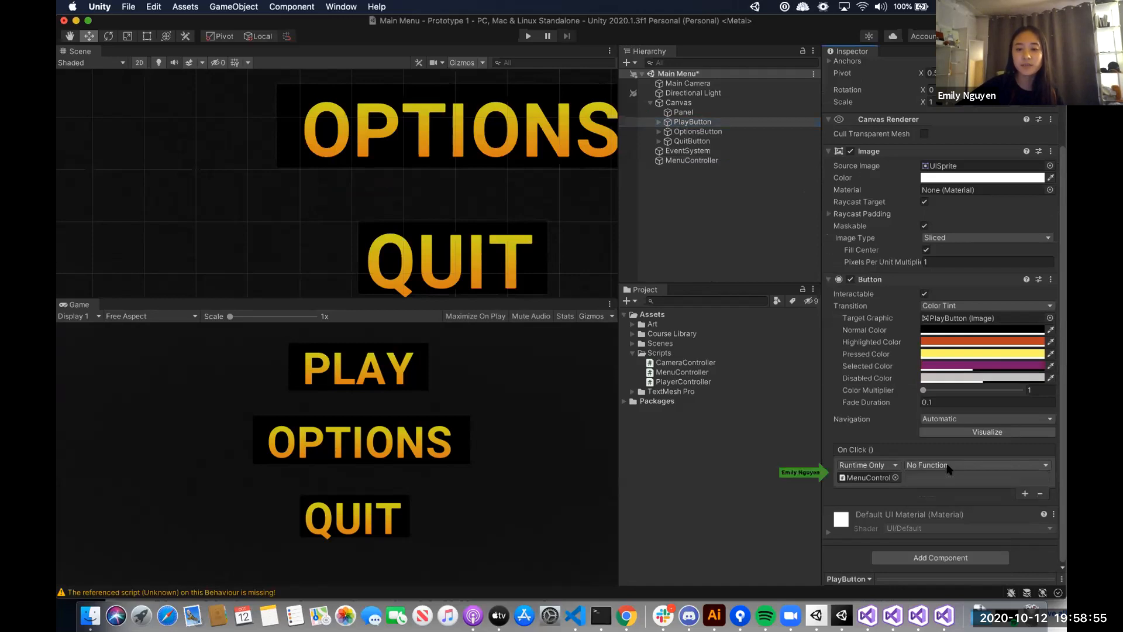
click(887, 481)
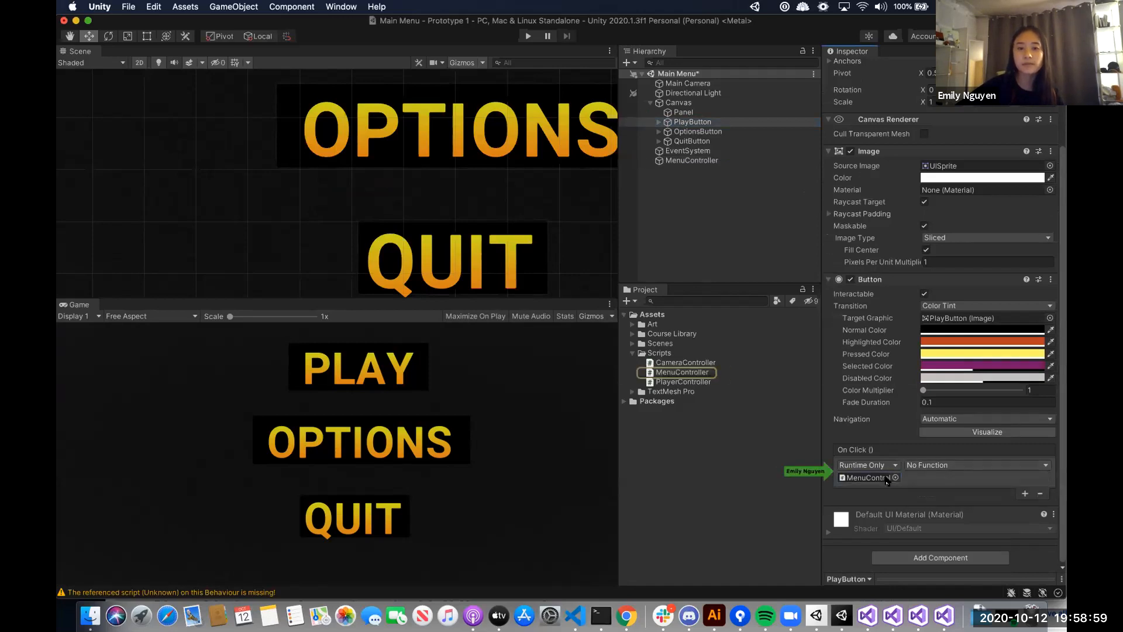
click(682, 373)
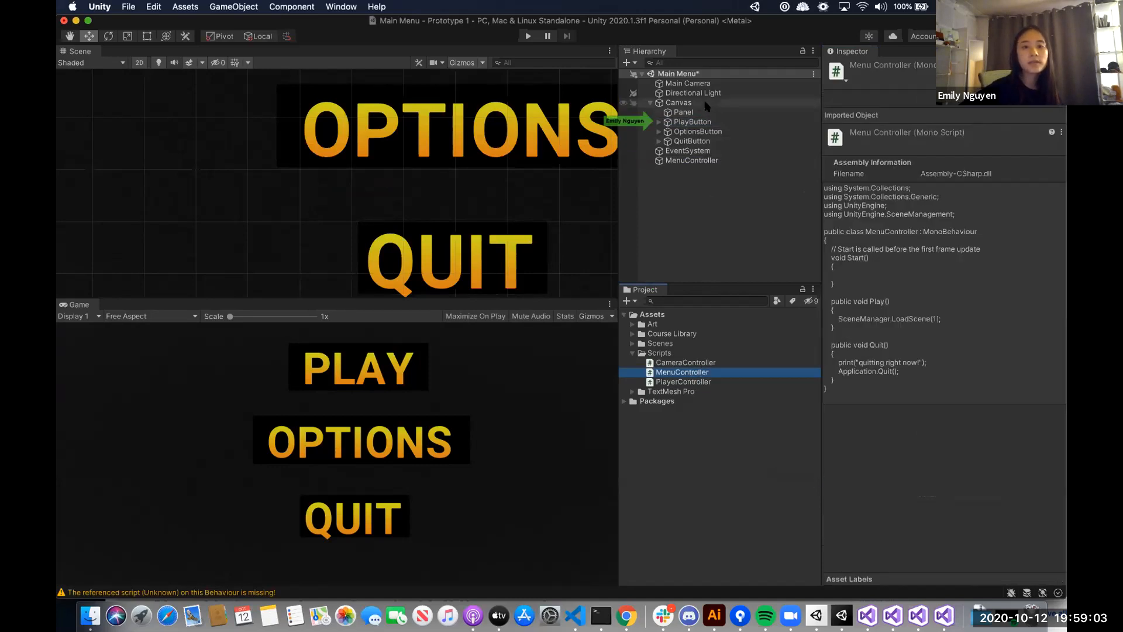
click(696, 123)
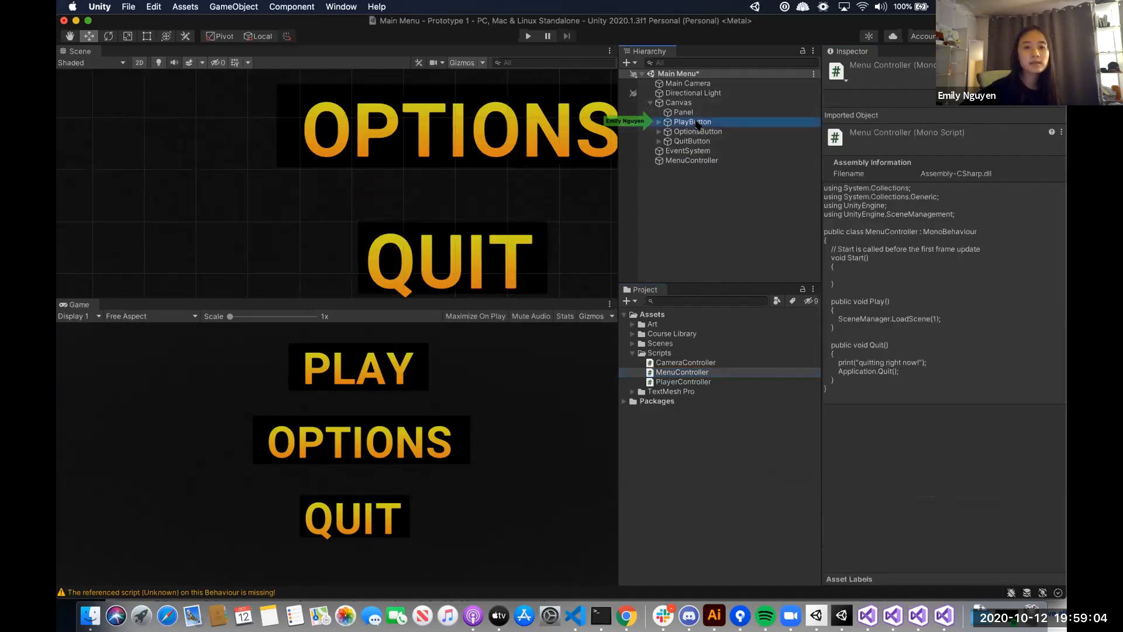
click(694, 162)
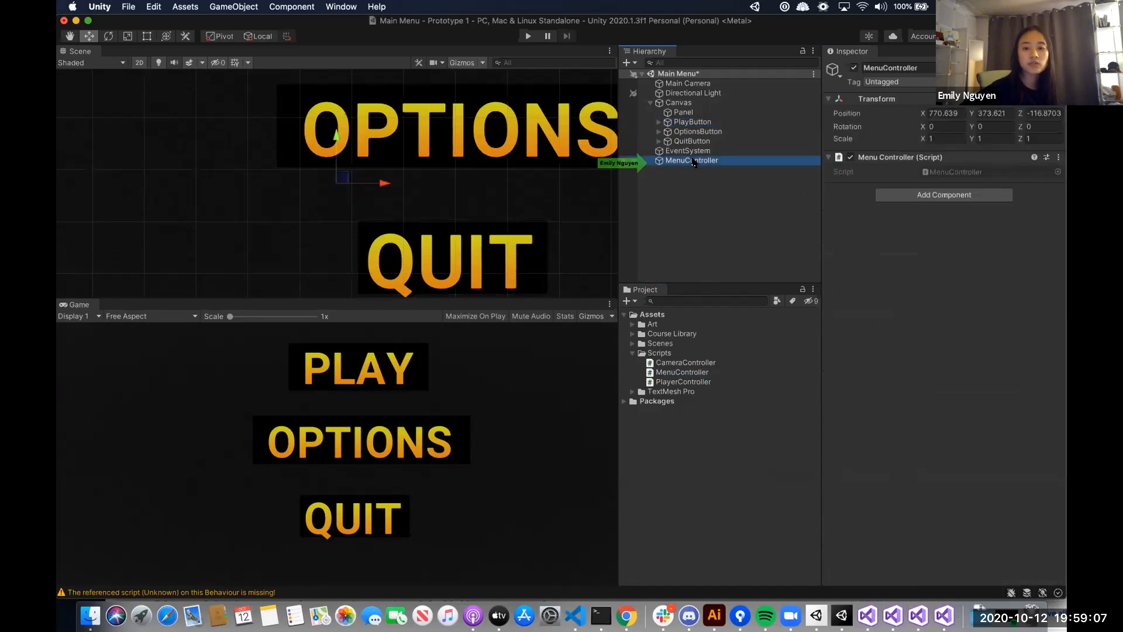
Step: Assign the MenuController scene object to PlayButton's On Click event and set its function to MenuController's Play()
click(698, 124)
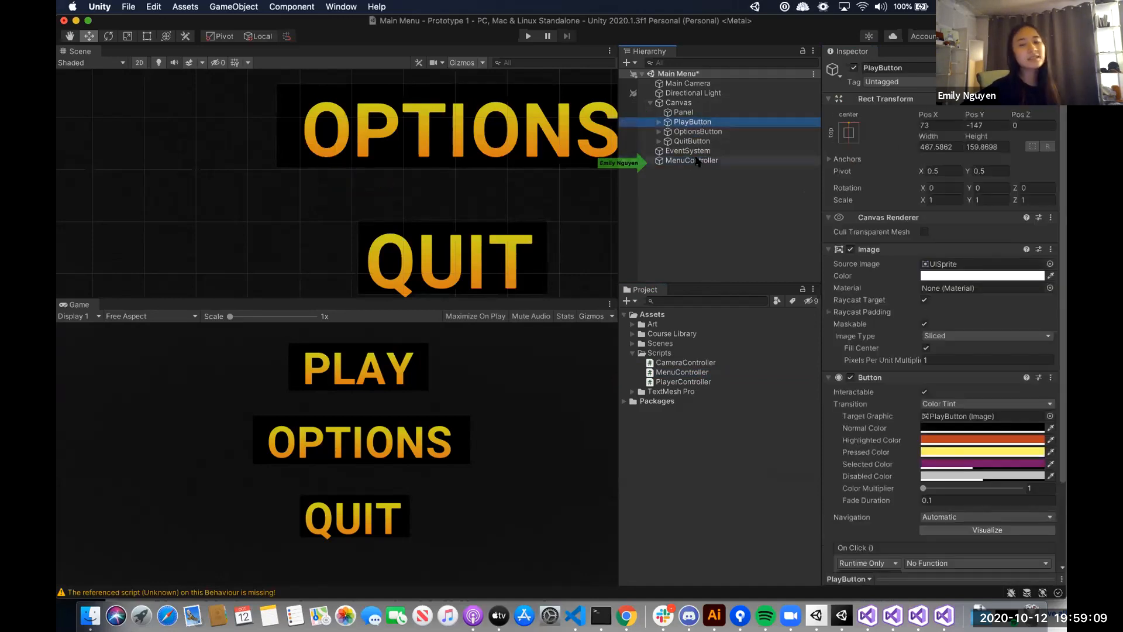
right_click(686, 163)
click(688, 165)
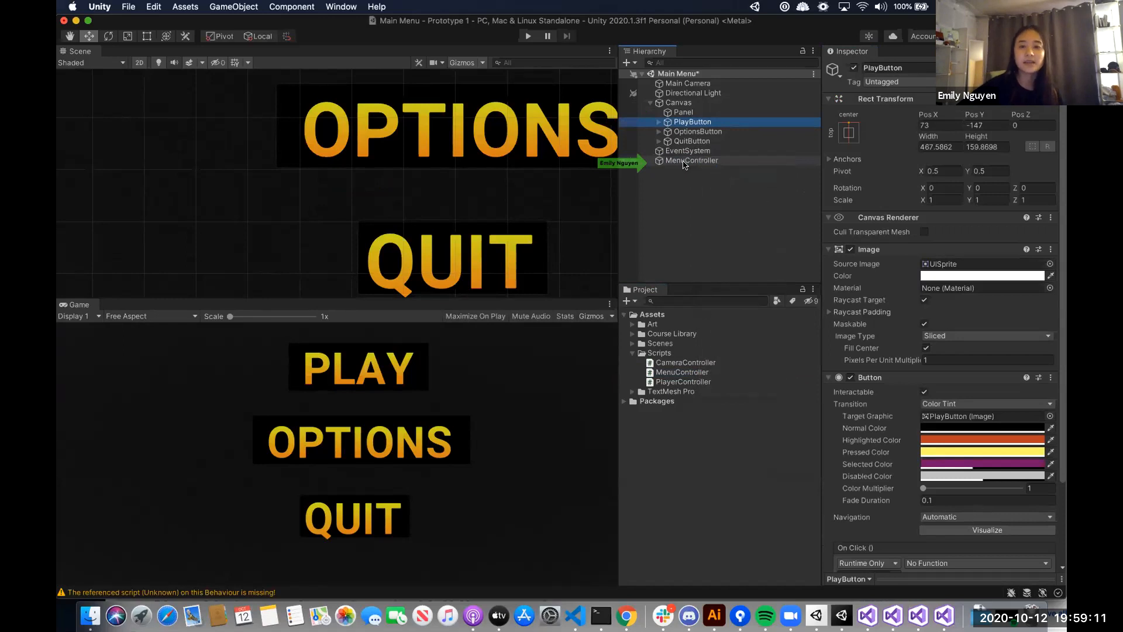
right_click(689, 167)
click(674, 163)
drag(674, 162, 880, 509)
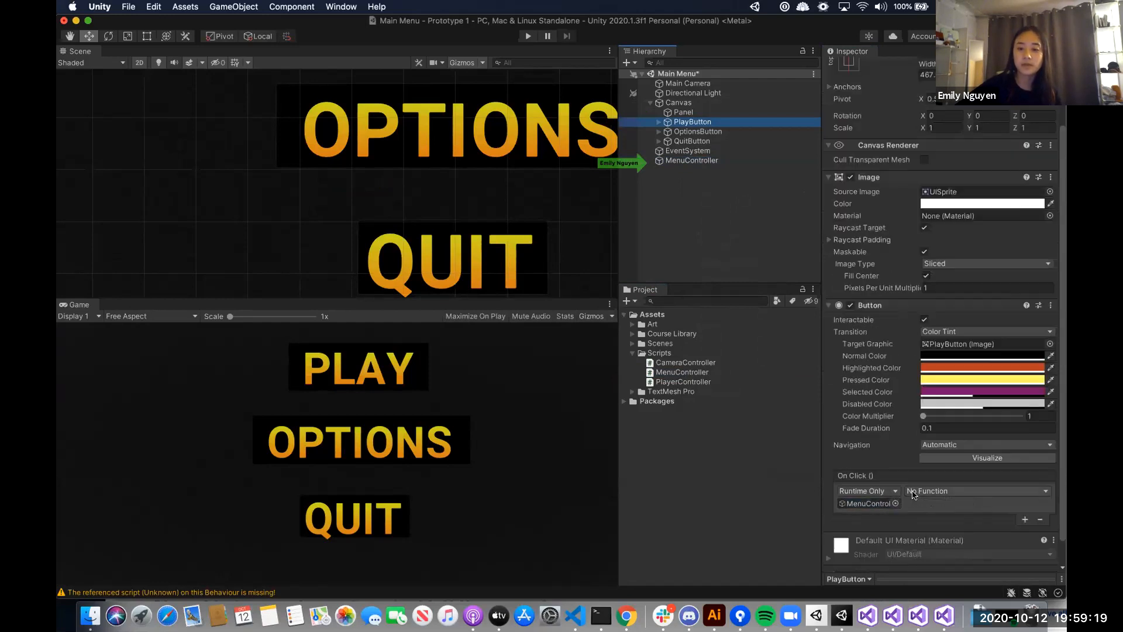
click(916, 491)
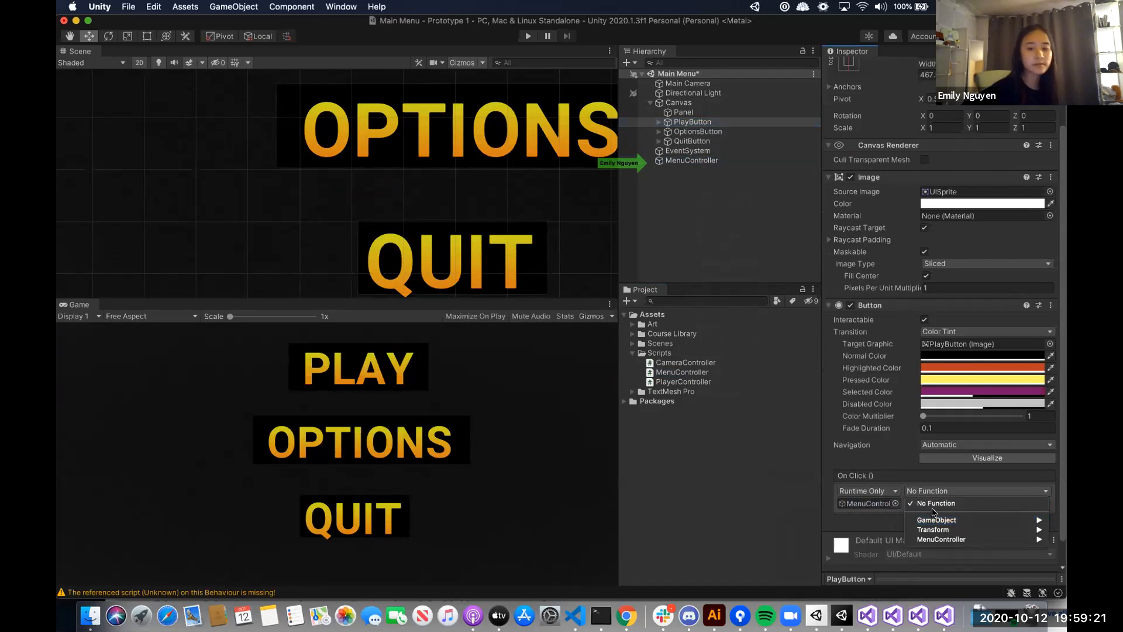
mouse_move(936, 539)
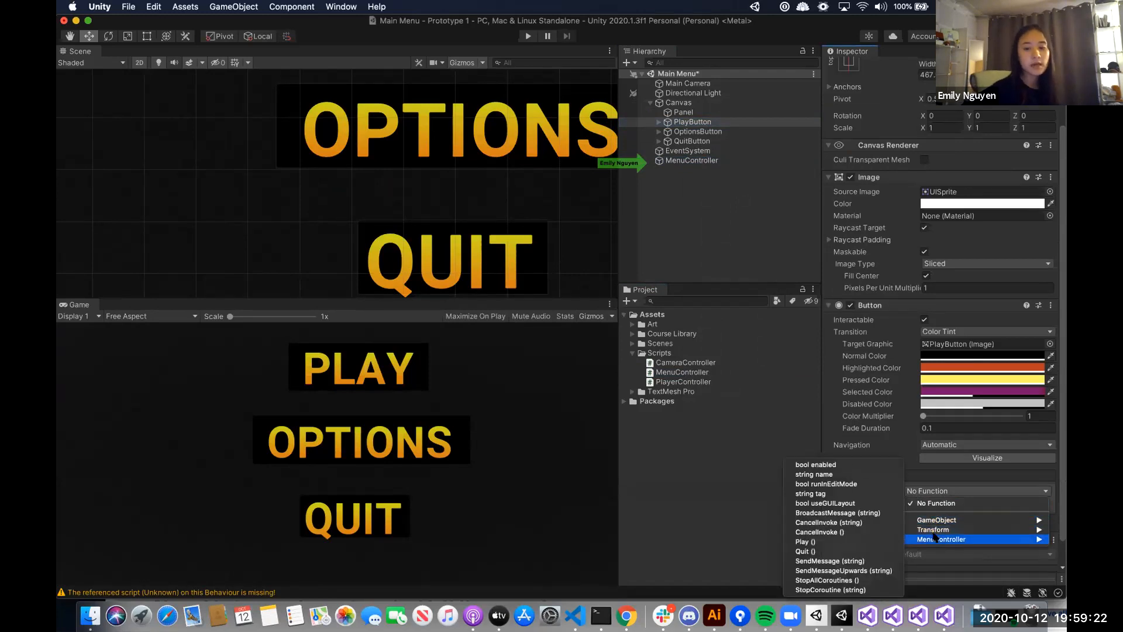
click(862, 542)
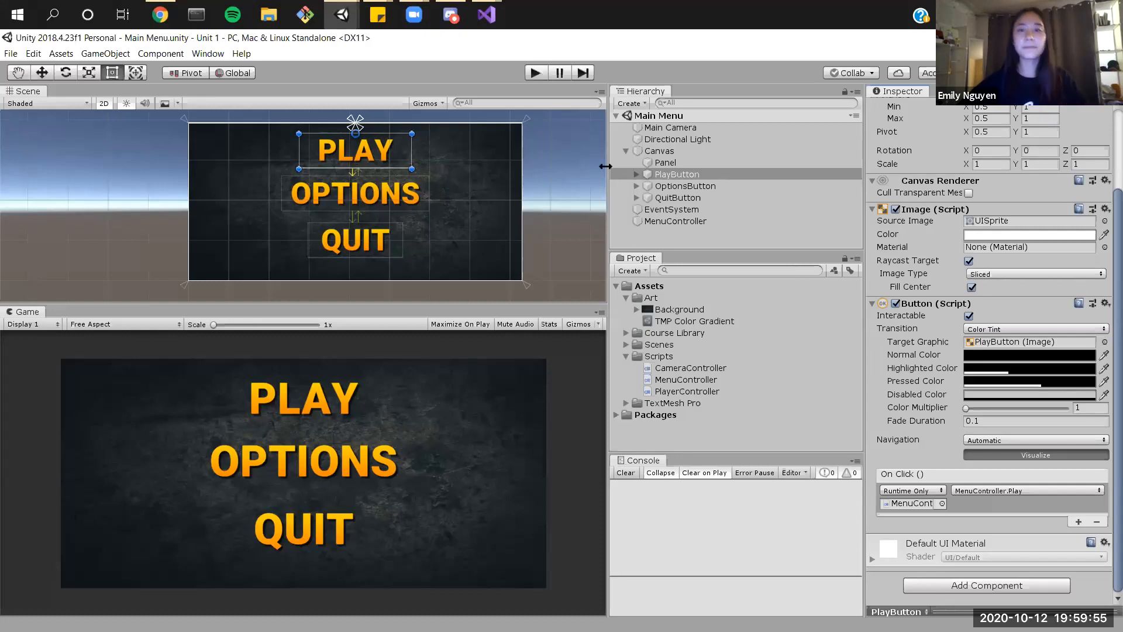
Step: Make PlayButton, OptionsButton and QuitButton children of the Panel in the Unit 1 project's Main Menu scene
click(660, 185)
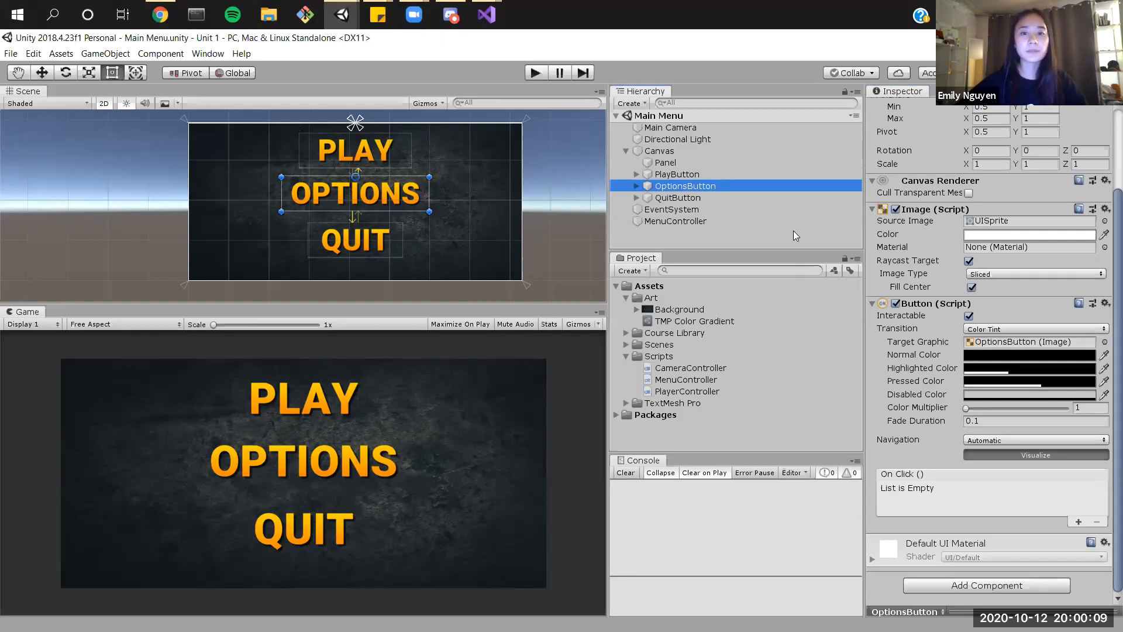
click(677, 175)
shift+click(677, 199)
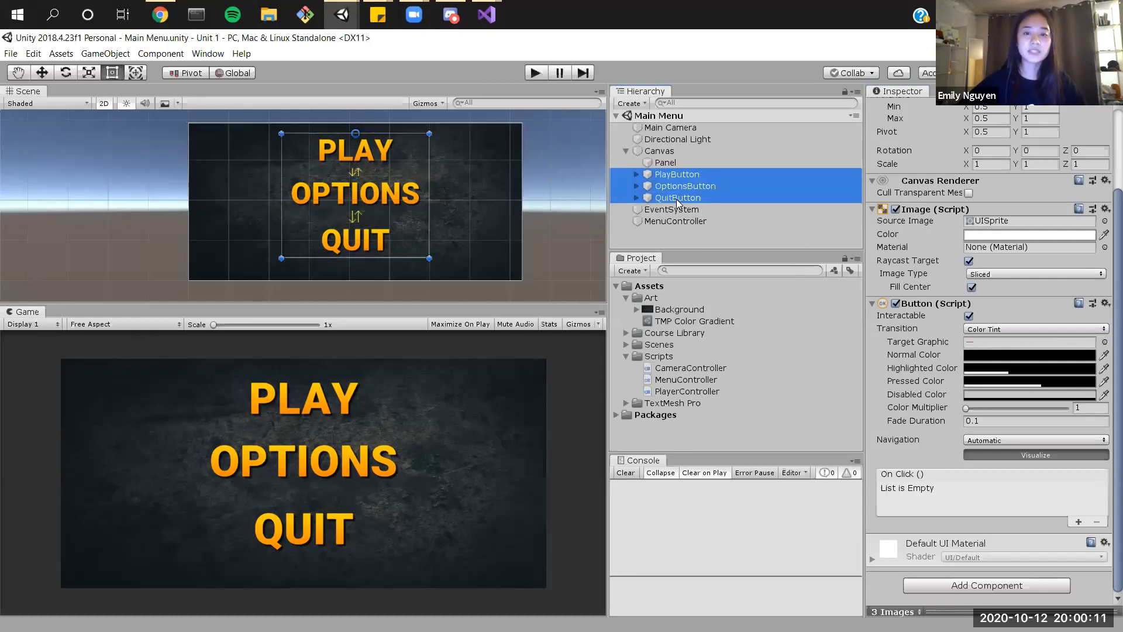
mouse_move(682, 174)
mouse_down()
mouse_move(705, 167)
mouse_move(694, 165)
mouse_up()
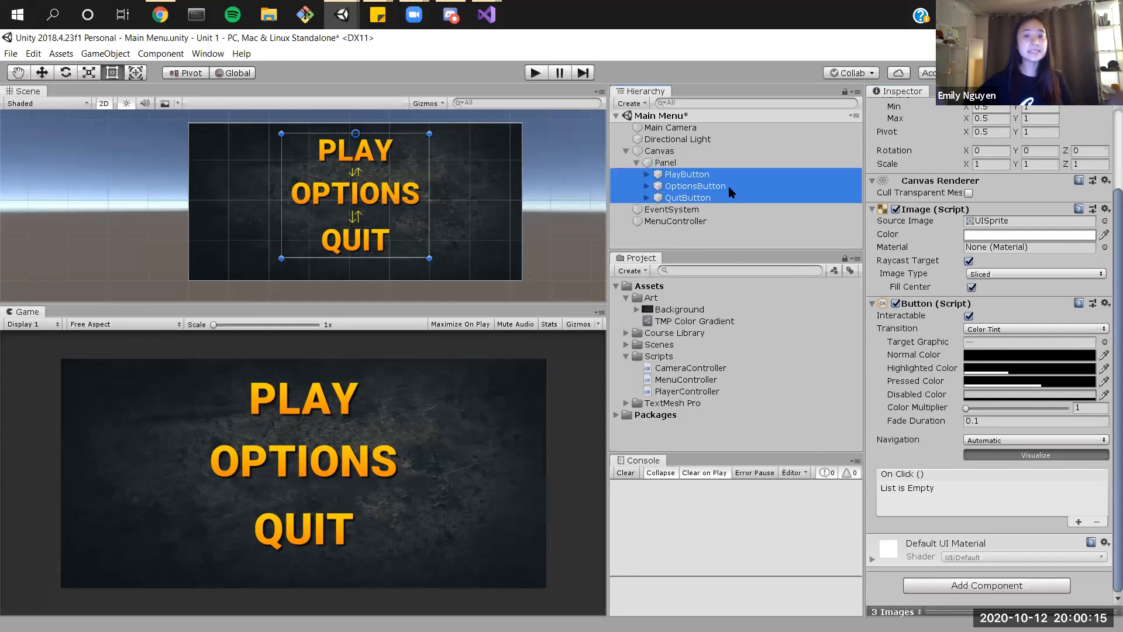
Step: Rename the Panel object as Main Menu
click(700, 165)
click(924, 108)
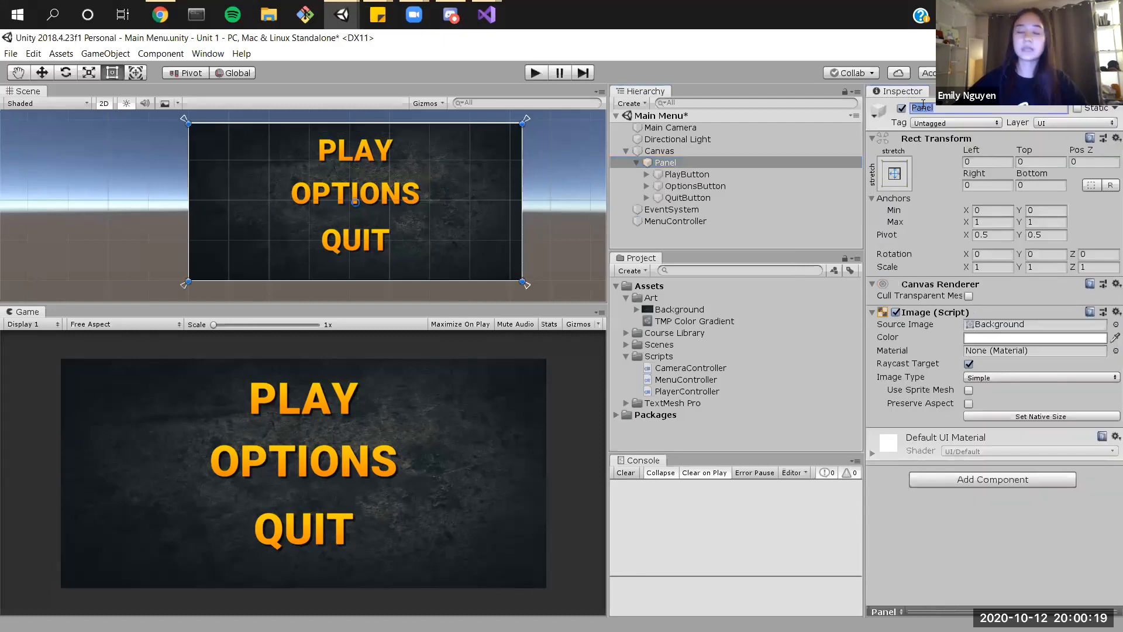
text(Main Menu)
key(Return)
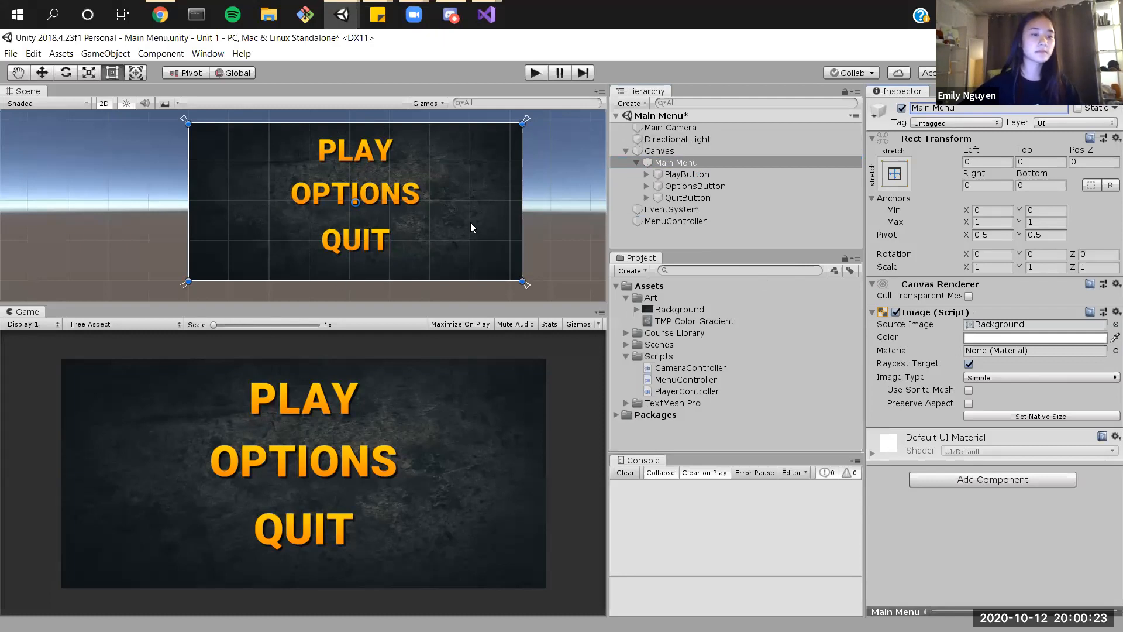
Step: Test hiding and showing the Main Menu panel with its buttons, and collapse its children in the hierarchy
click(902, 108)
click(902, 108)
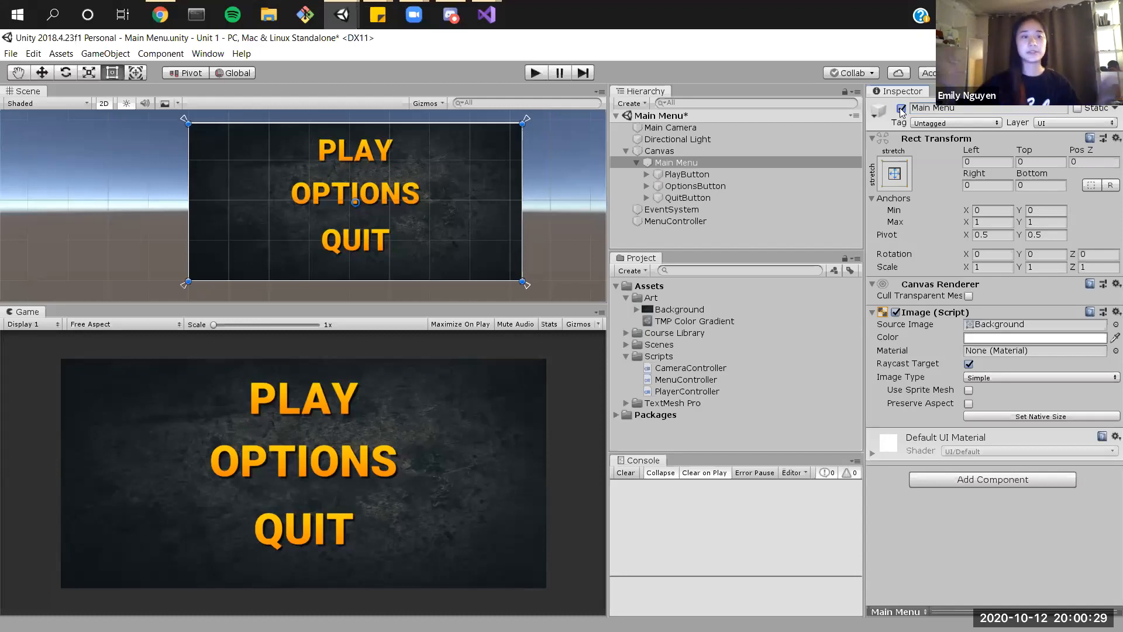
click(638, 165)
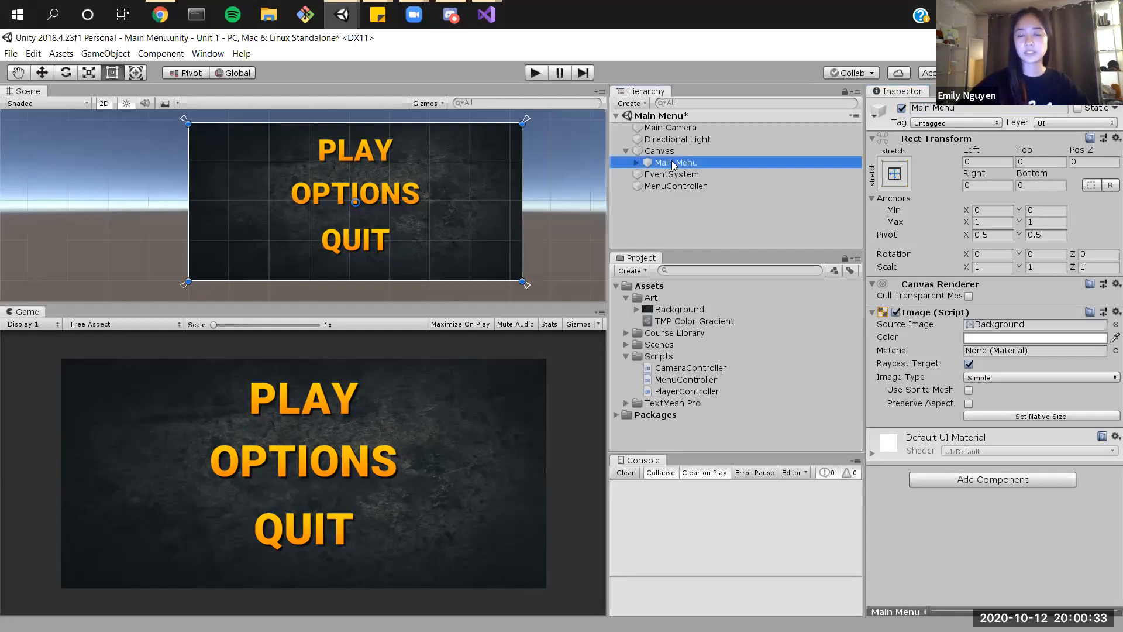
click(638, 163)
click(637, 163)
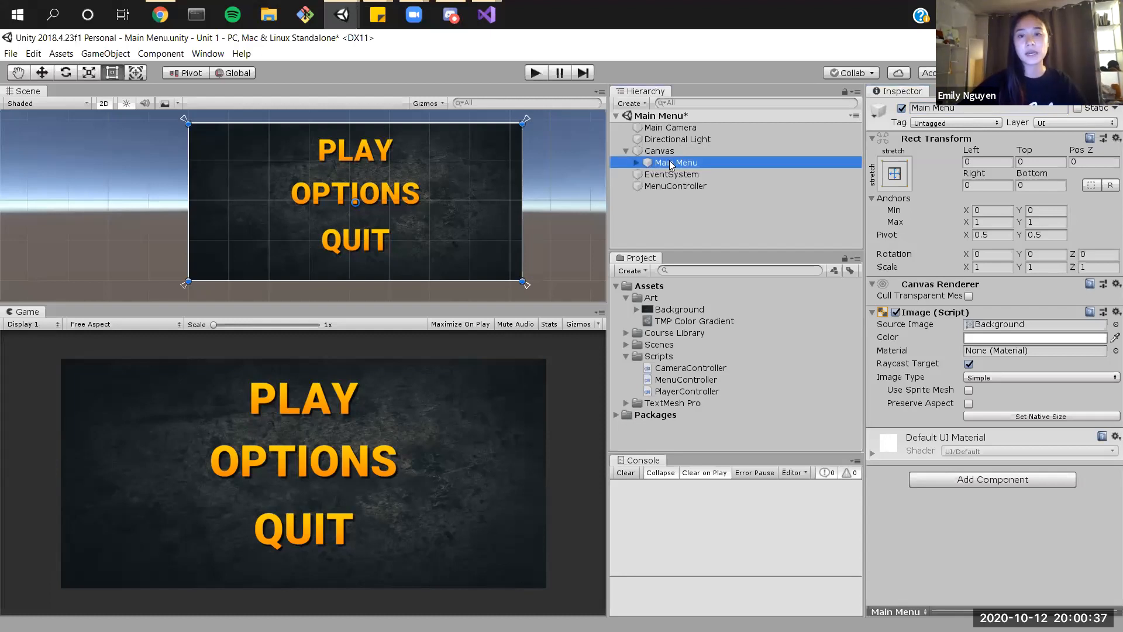
Step: Duplicate the Main Menu panel, name the copy Options Menu, and deactivate the original Main Menu panel
key(ctrl+d)
click(931, 112)
text(Options Menu)
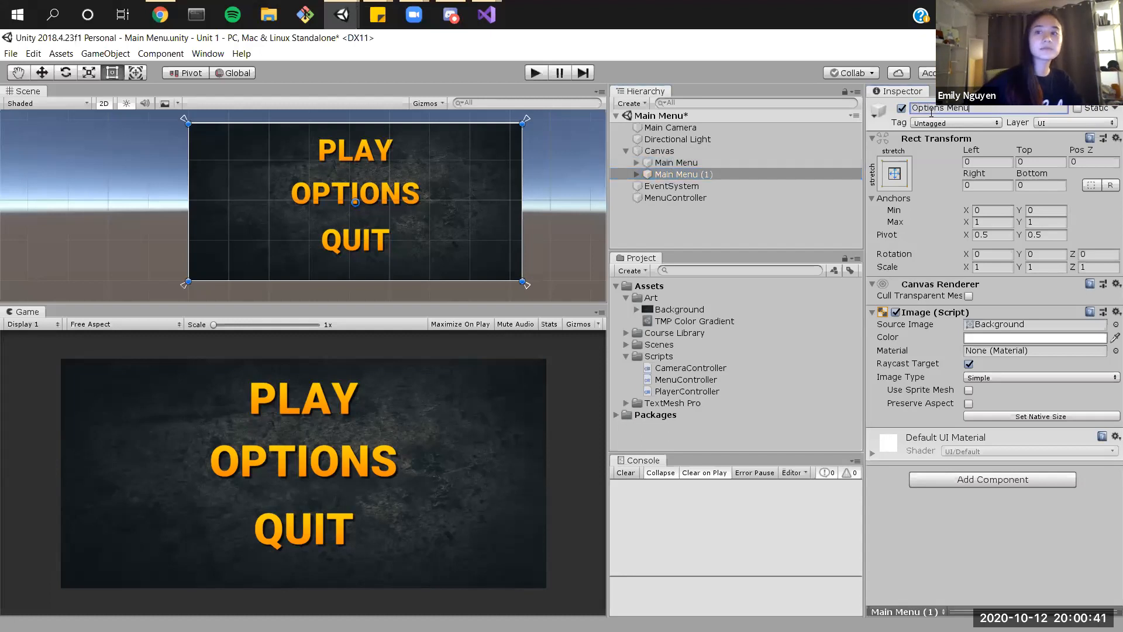
click(901, 109)
click(674, 175)
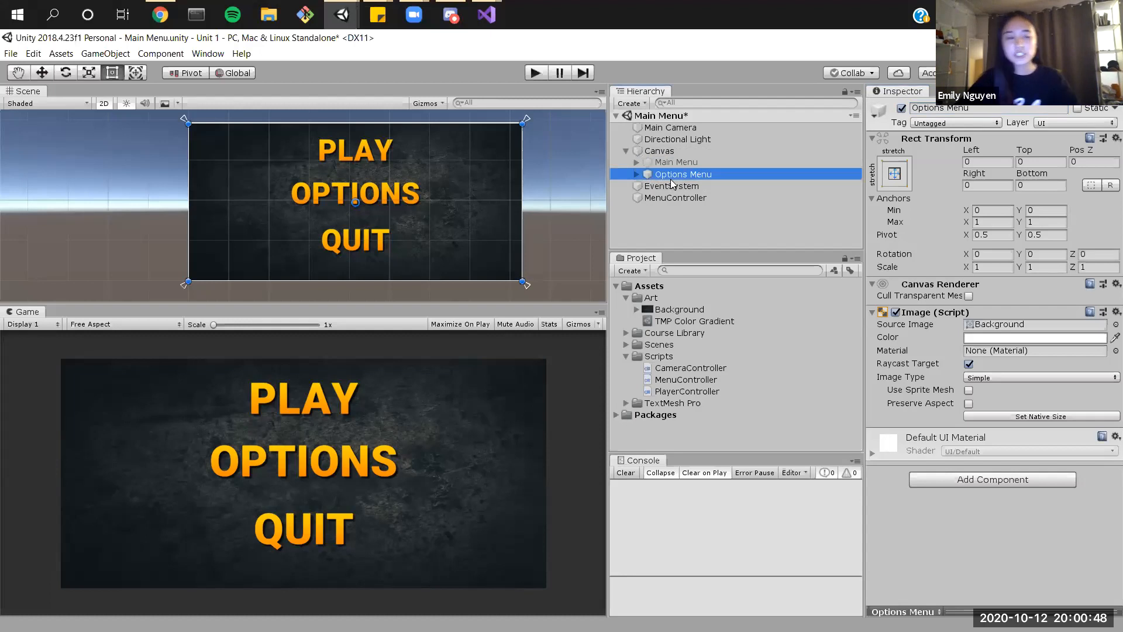
Step: Test hiding and showing the Options Menu panel, and expand its child buttons in the hierarchy
click(901, 109)
click(902, 109)
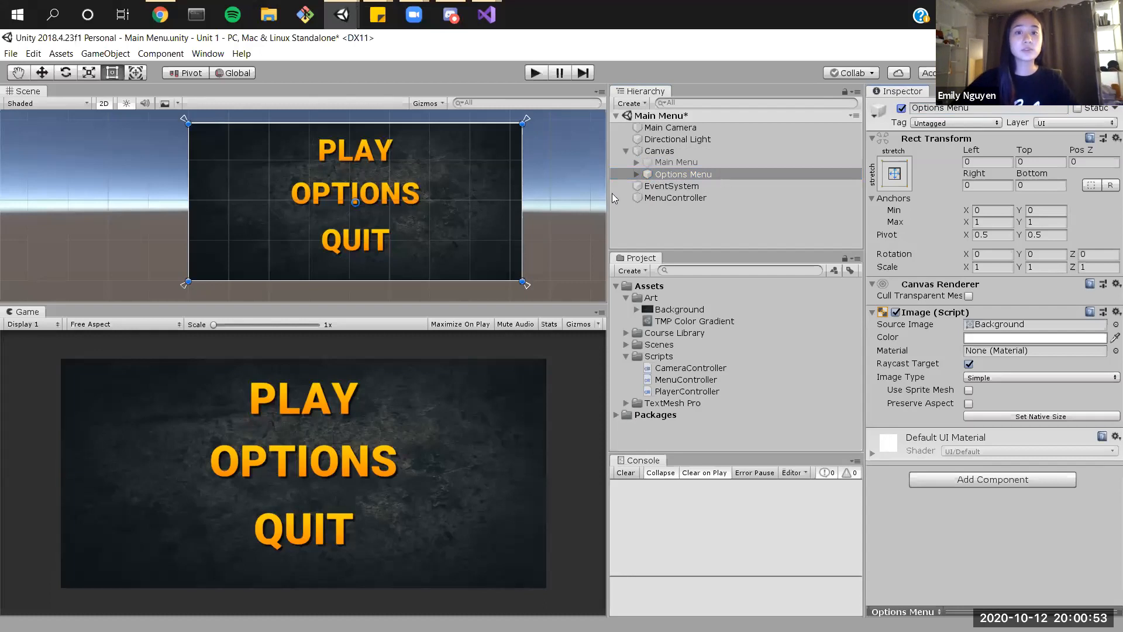
click(676, 162)
click(679, 174)
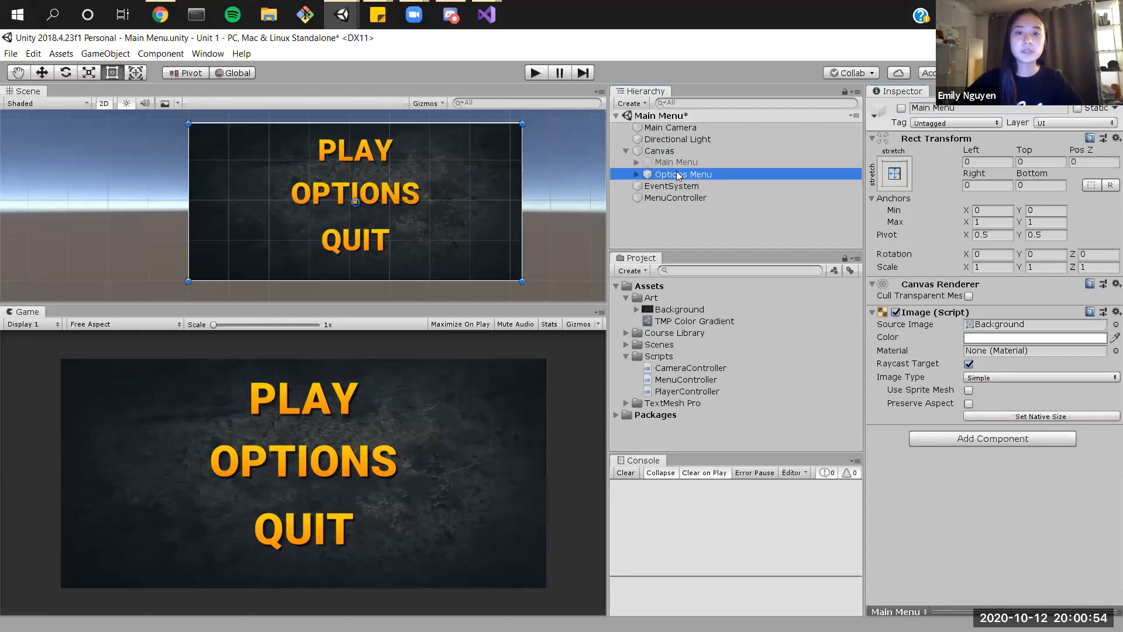
click(636, 175)
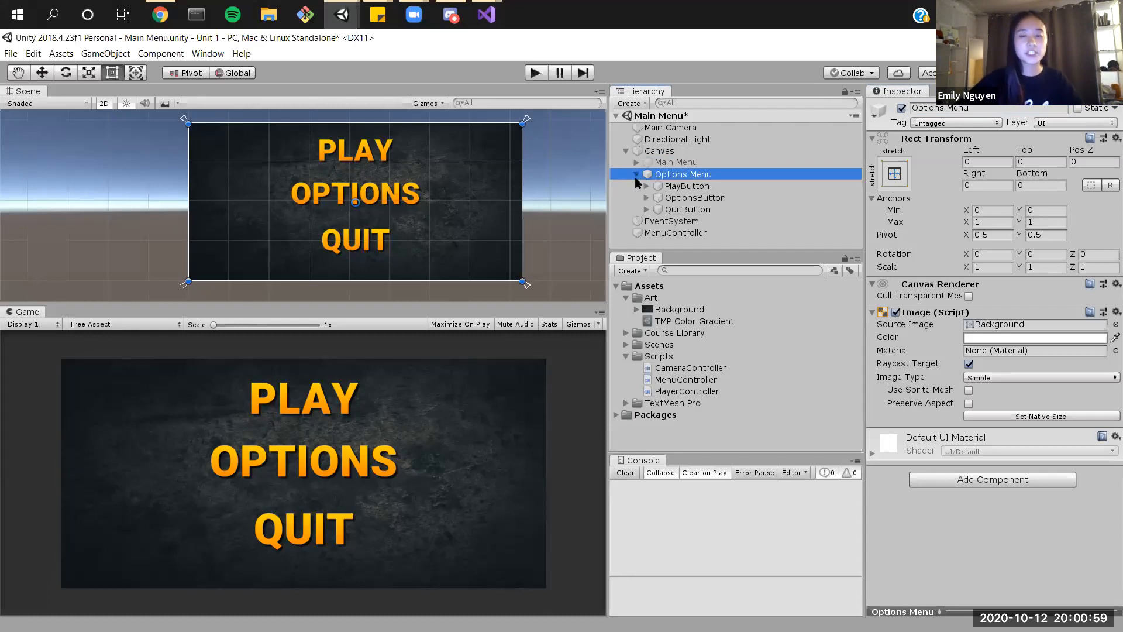
click(709, 186)
click(713, 174)
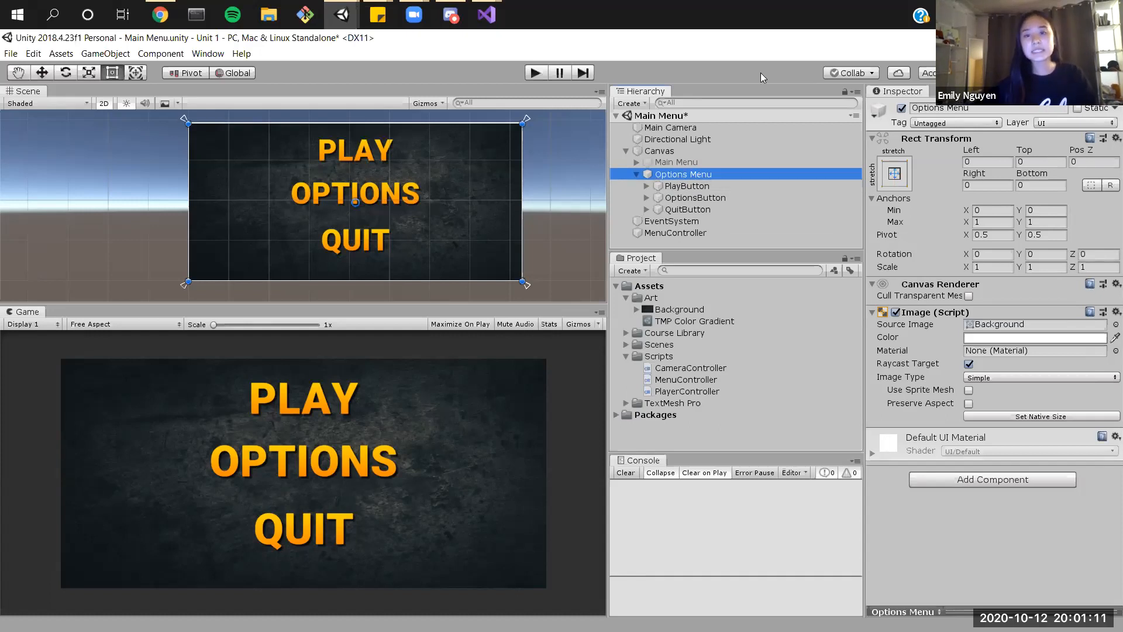
Step: Try deleting PlayButton from the Options Menu panel, and undo the deletion
click(716, 186)
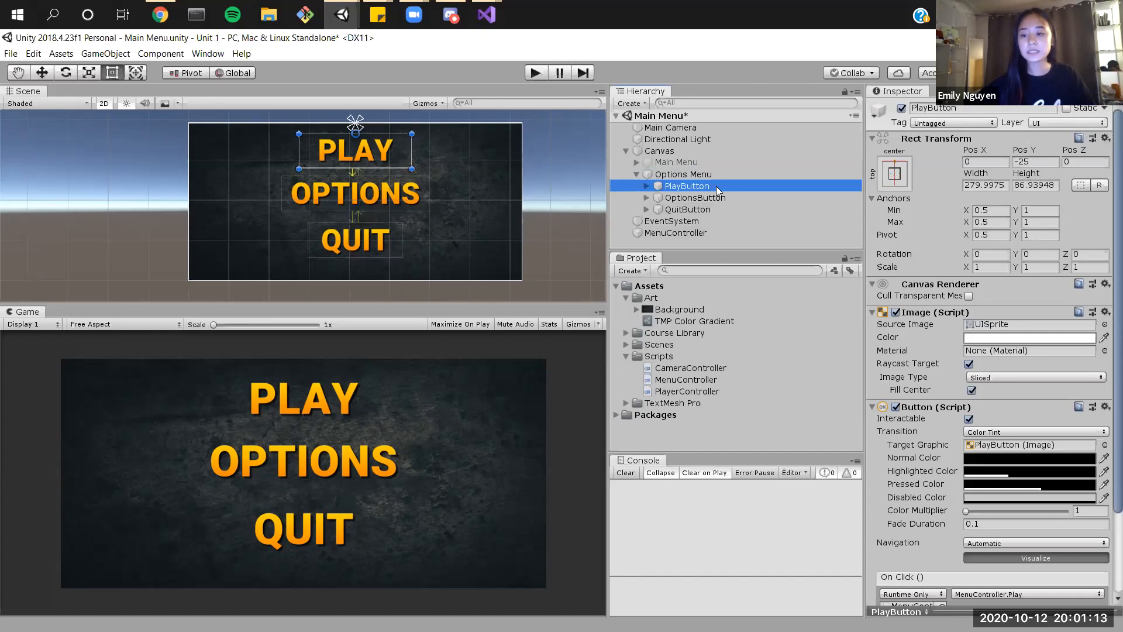
key(Delete)
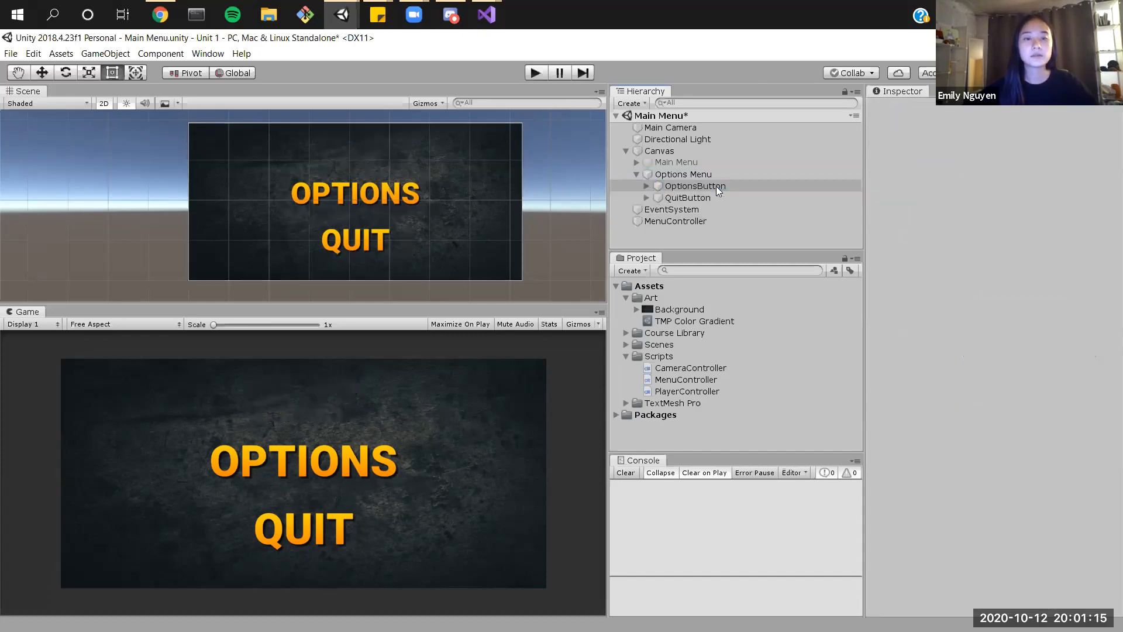
key(ctrl+z)
Step: Move the Options Menu's OptionsButton up to PlayButton's position at Pos Y -25, and delete that panel's PlayButton
key(F2)
click(707, 197)
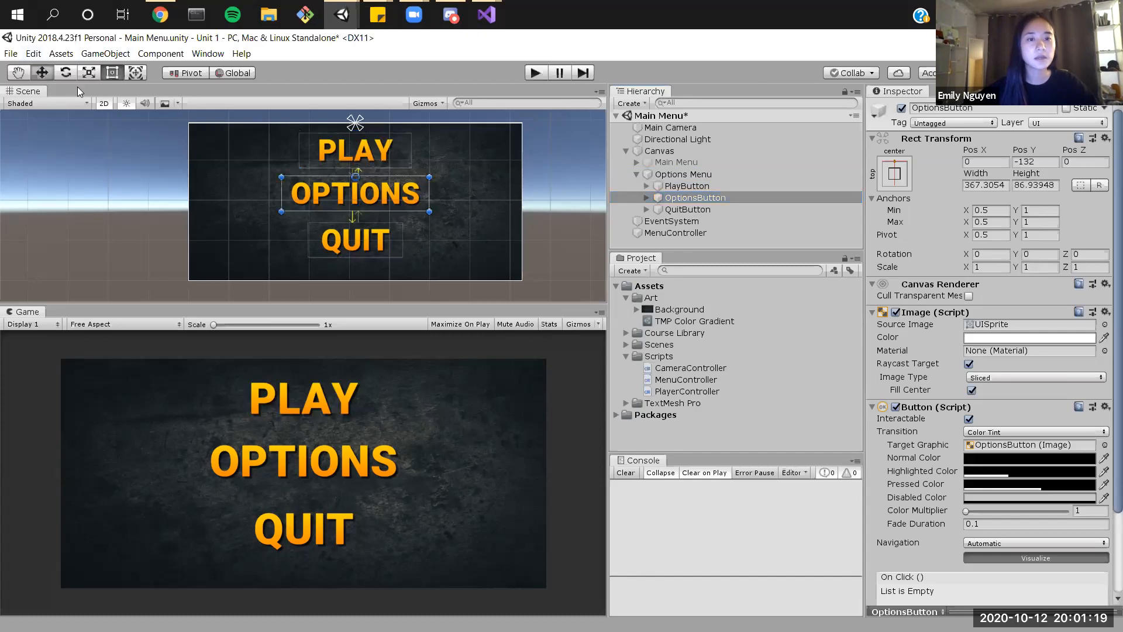
click(626, 175)
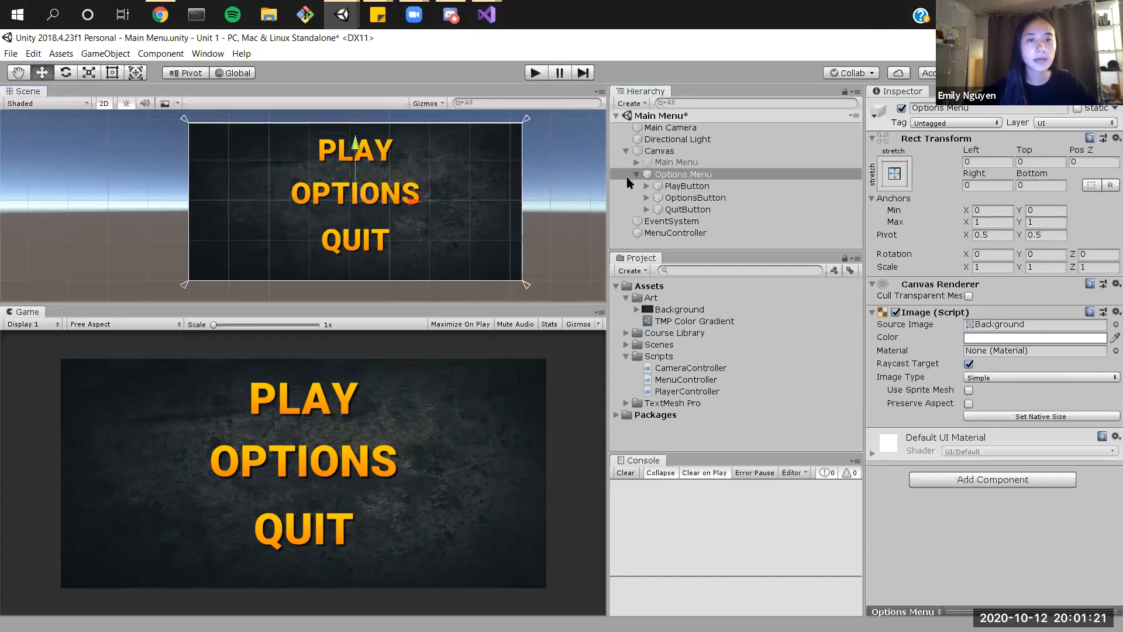
click(724, 198)
drag(352, 122, 355, 82)
click(667, 184)
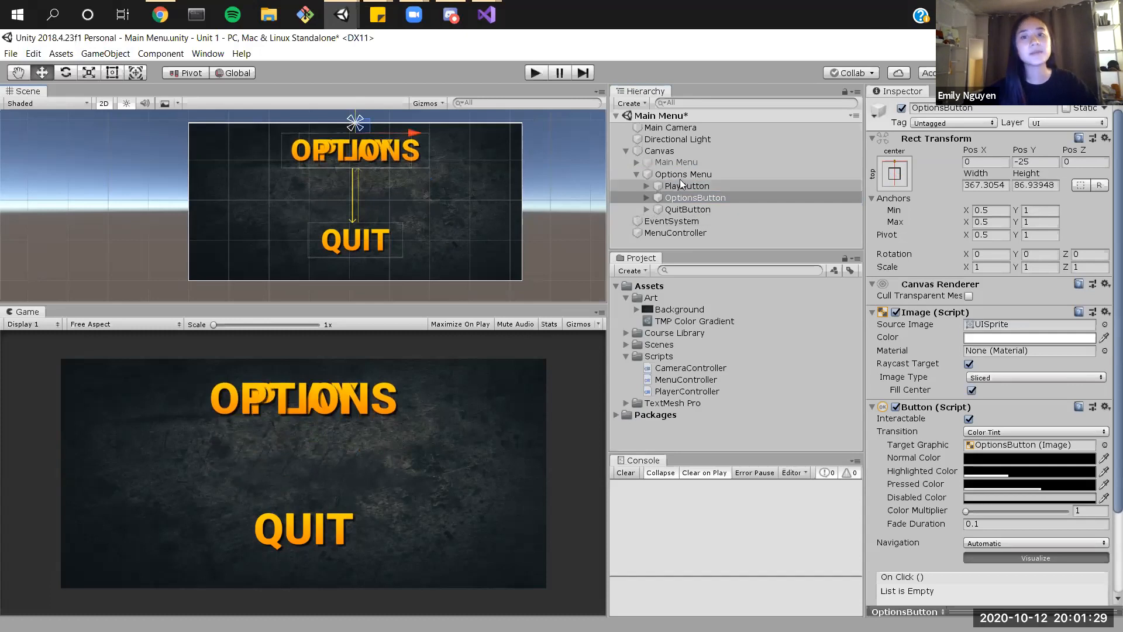
key(Delete)
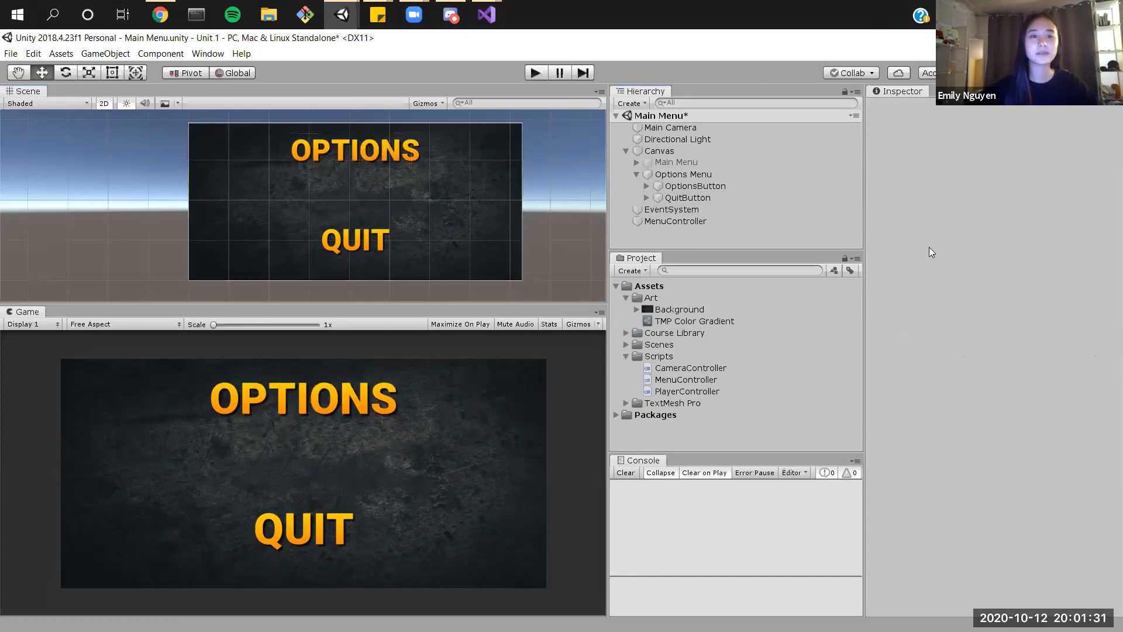
Step: Change the text of the Options Menu's QuitButton to BACK
click(711, 193)
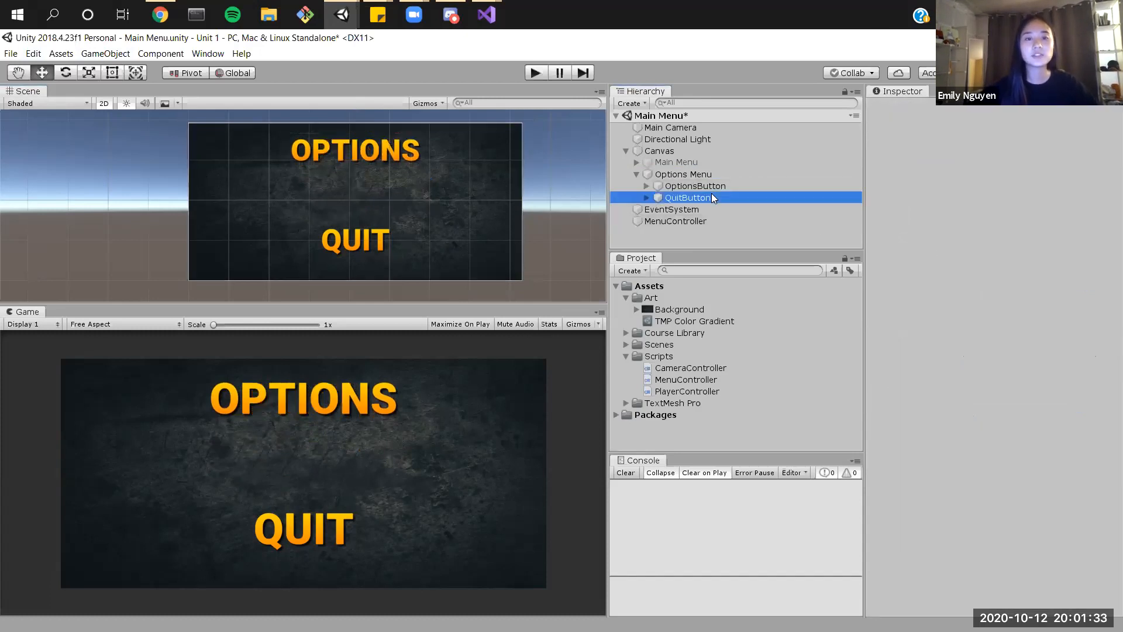
click(647, 198)
click(696, 209)
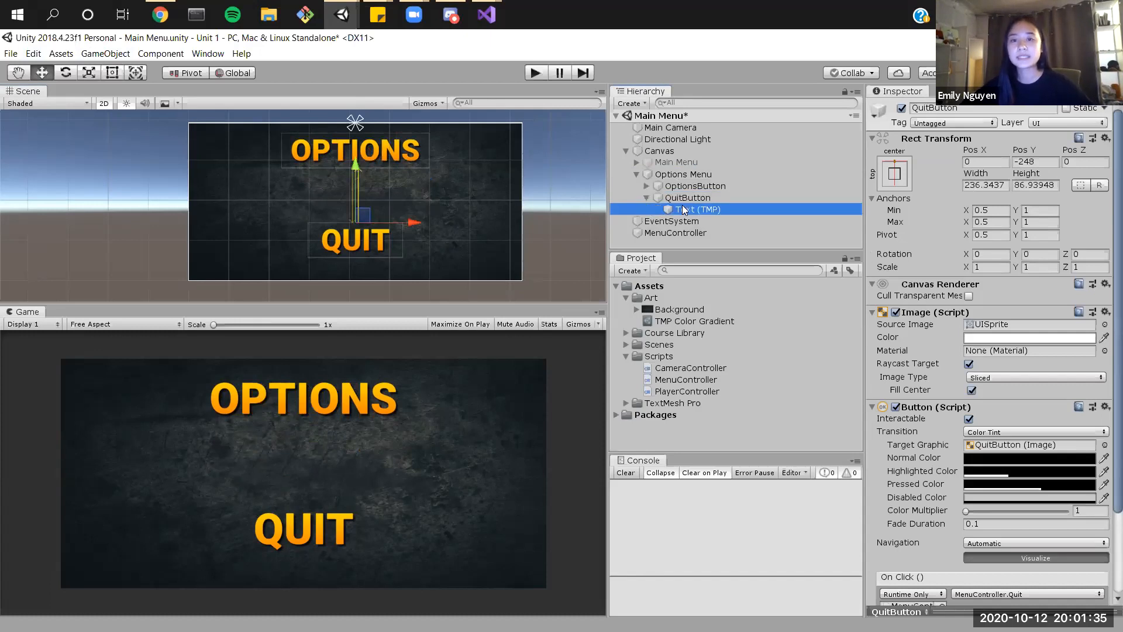
drag(901, 341, 849, 337)
text(BACK)
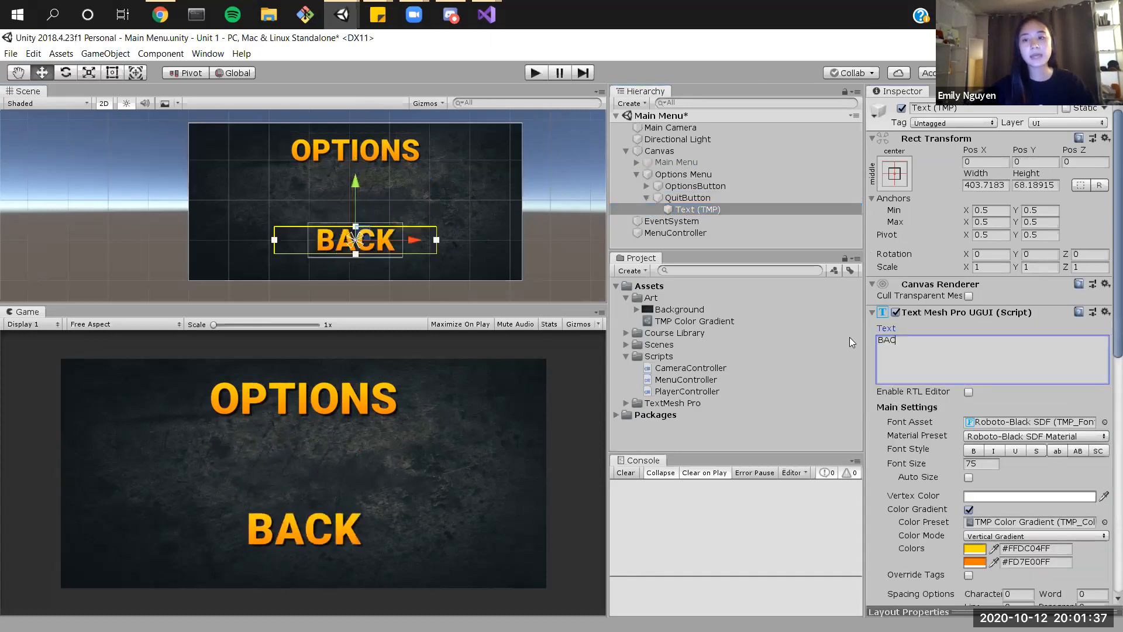
Step: Set the font size of the BACK text to 50
click(978, 463)
text(40)
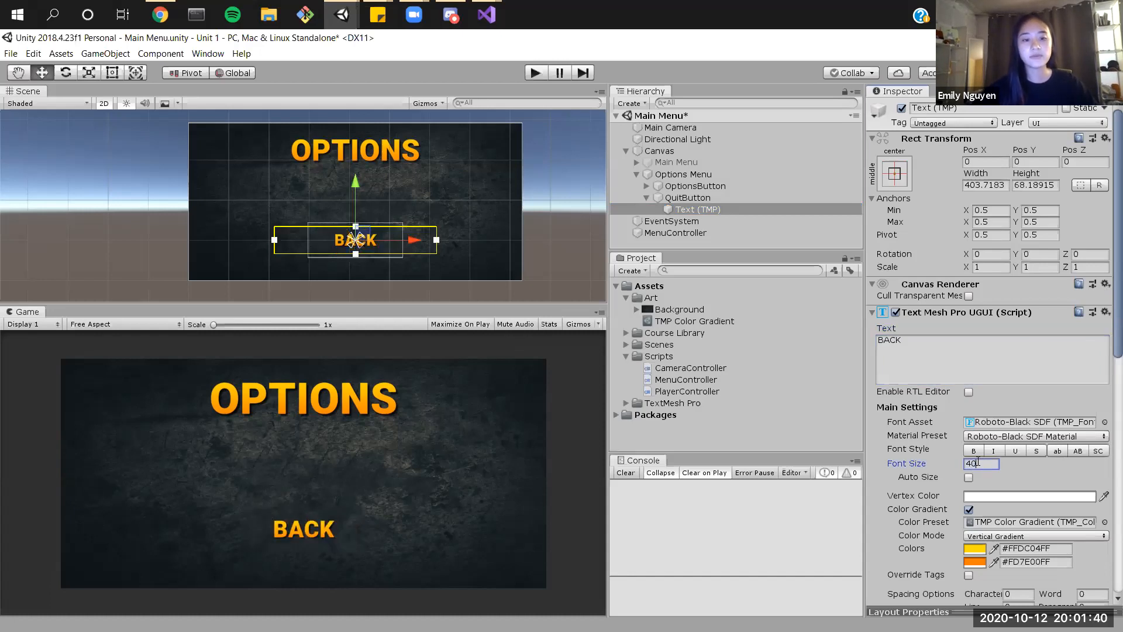
key(BackSpace)
text(50)
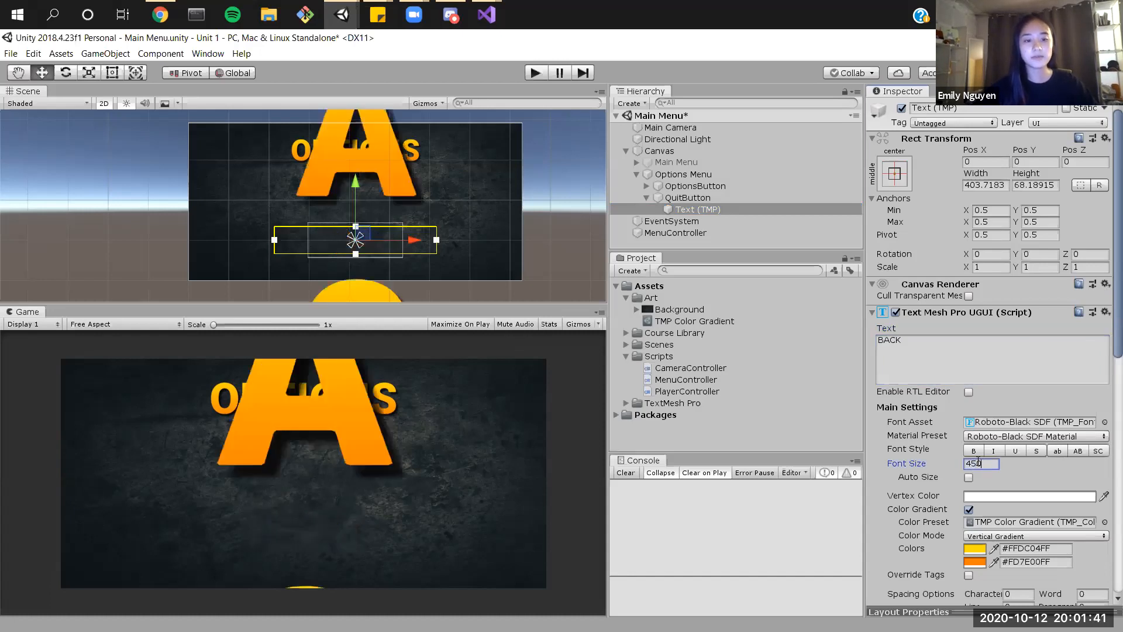
key(BackSpace)
key(BackSpace)
key(BackSpace)
text(50)
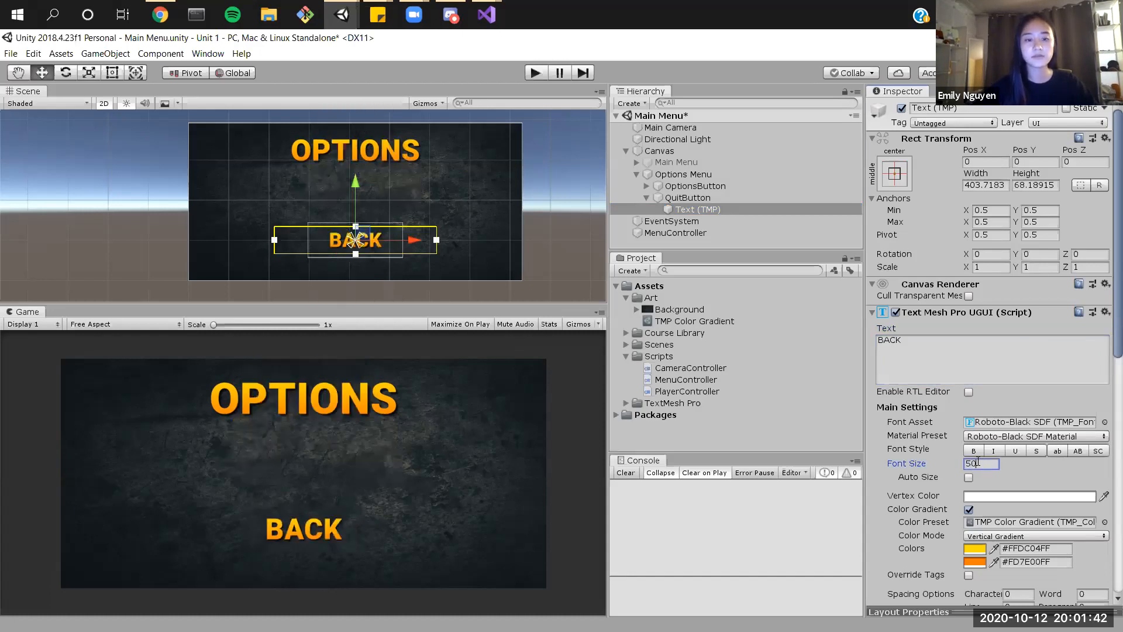
Step: Rename the Options Menu's QuitButton as BackButton and collapse it in the hierarchy
click(709, 211)
click(677, 199)
drag(930, 110, 889, 113)
text(BackButton)
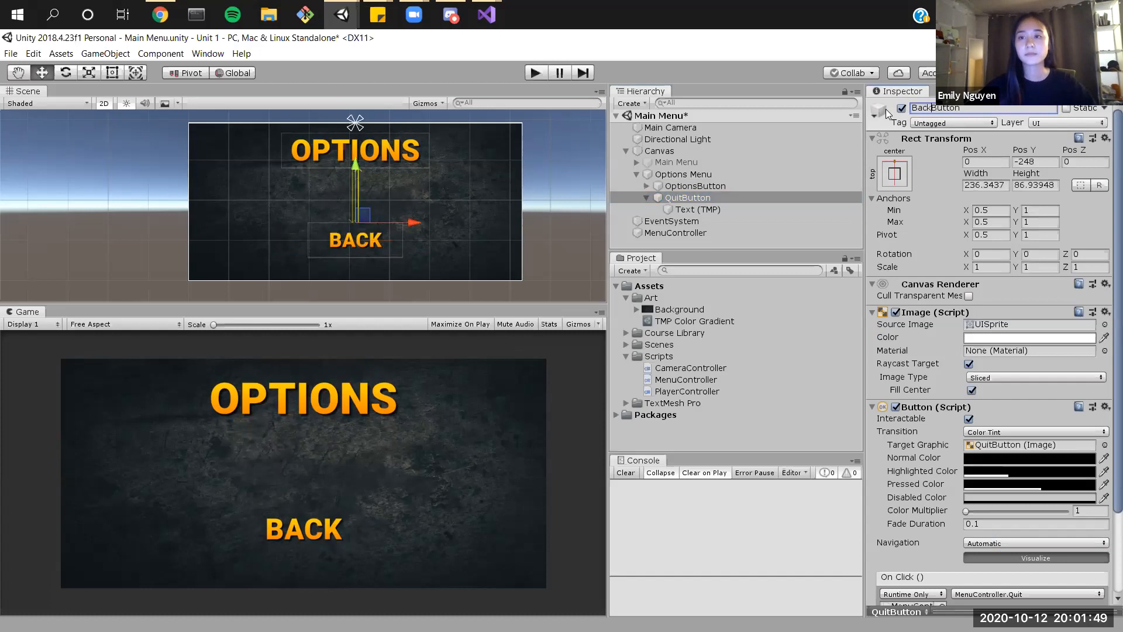
click(670, 197)
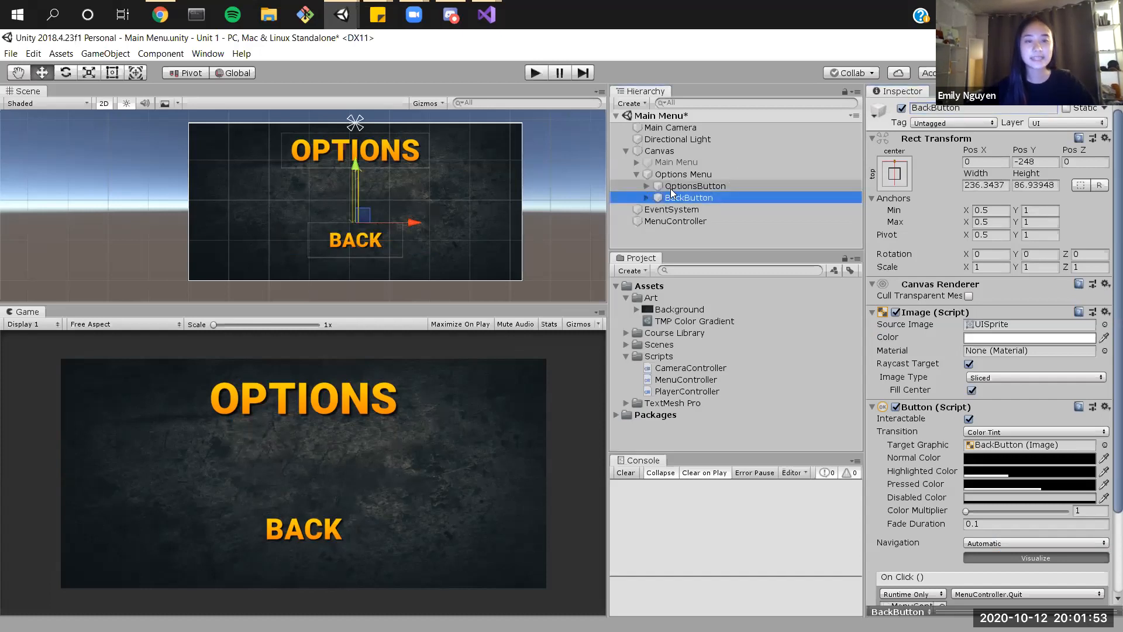
Step: Make the Options Menu's OptionsButton non-interactable so it acts as a title, and save the scene
click(671, 188)
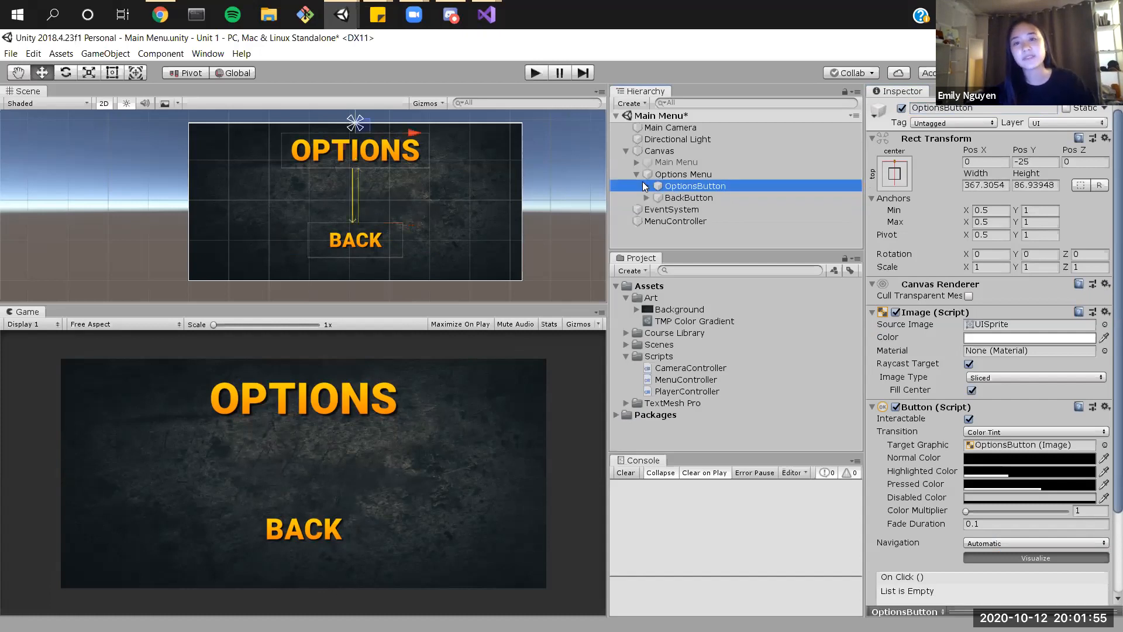
click(969, 420)
scroll(1029, 462, down, 3)
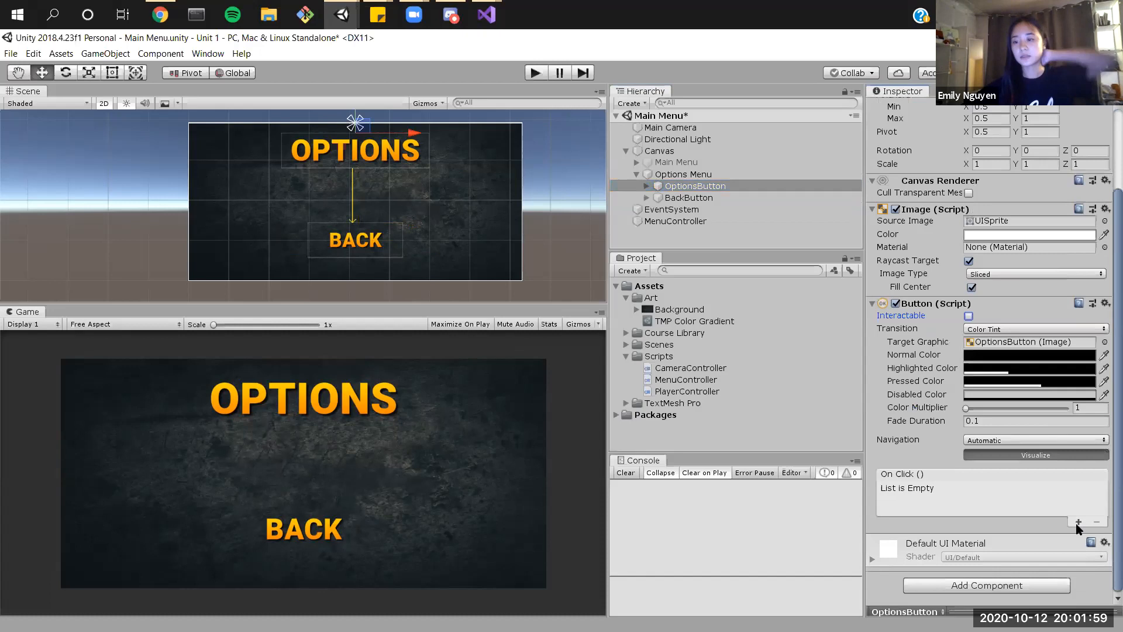
scroll(951, 375, up, 3)
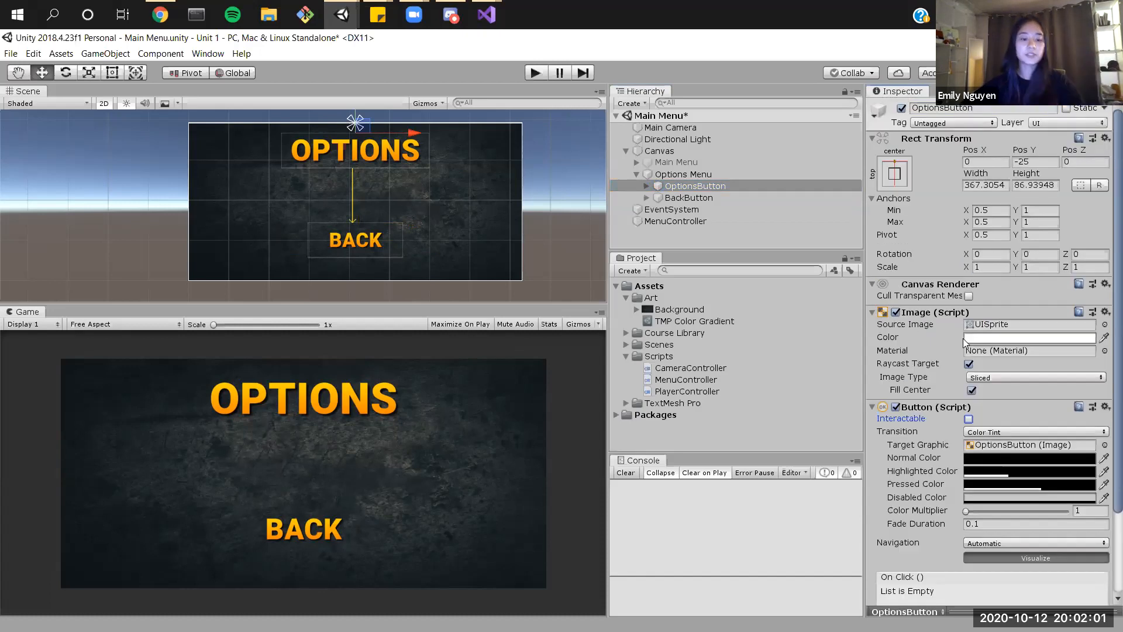
key(ctrl+s)
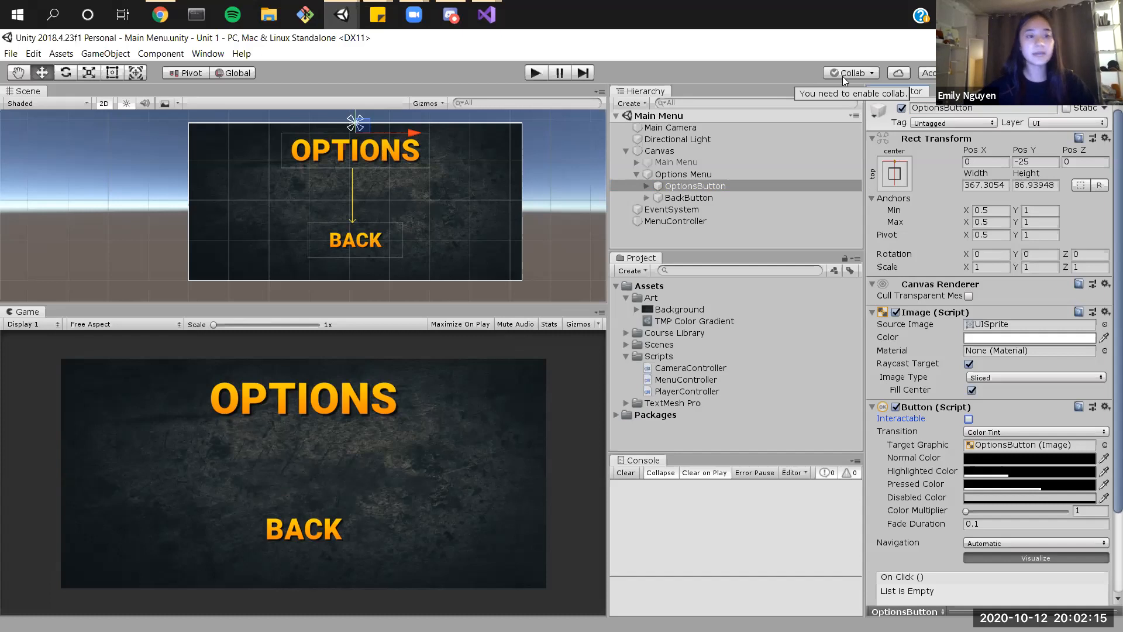
Step: Add a UI Slider as a child of the Options Menu panel, keeping its default name
right_click(692, 174)
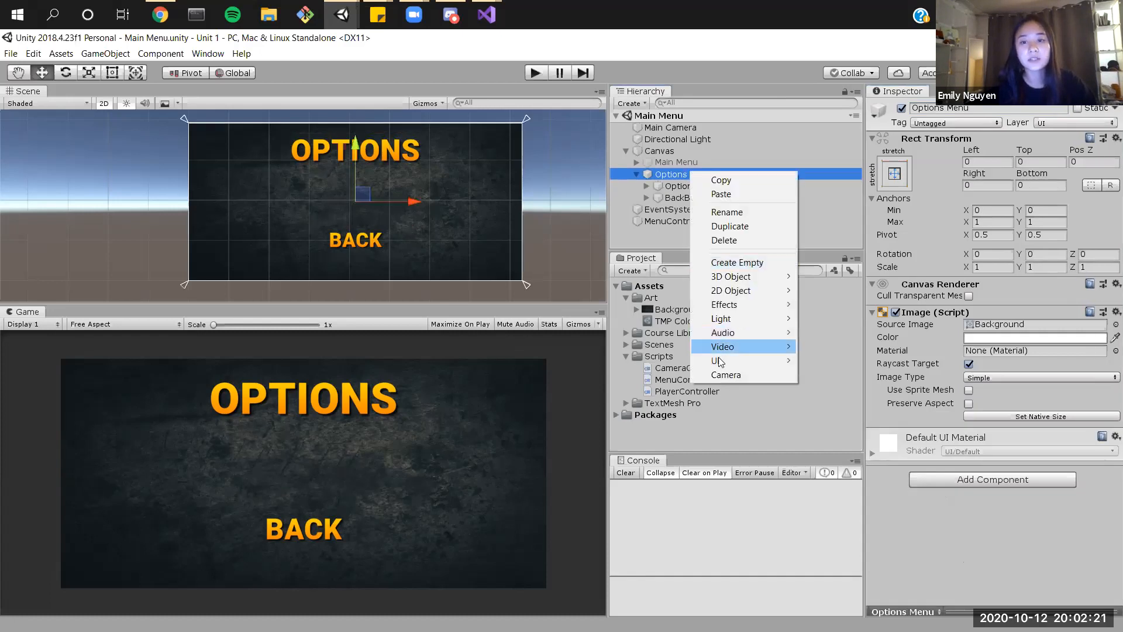
mouse_move(720, 361)
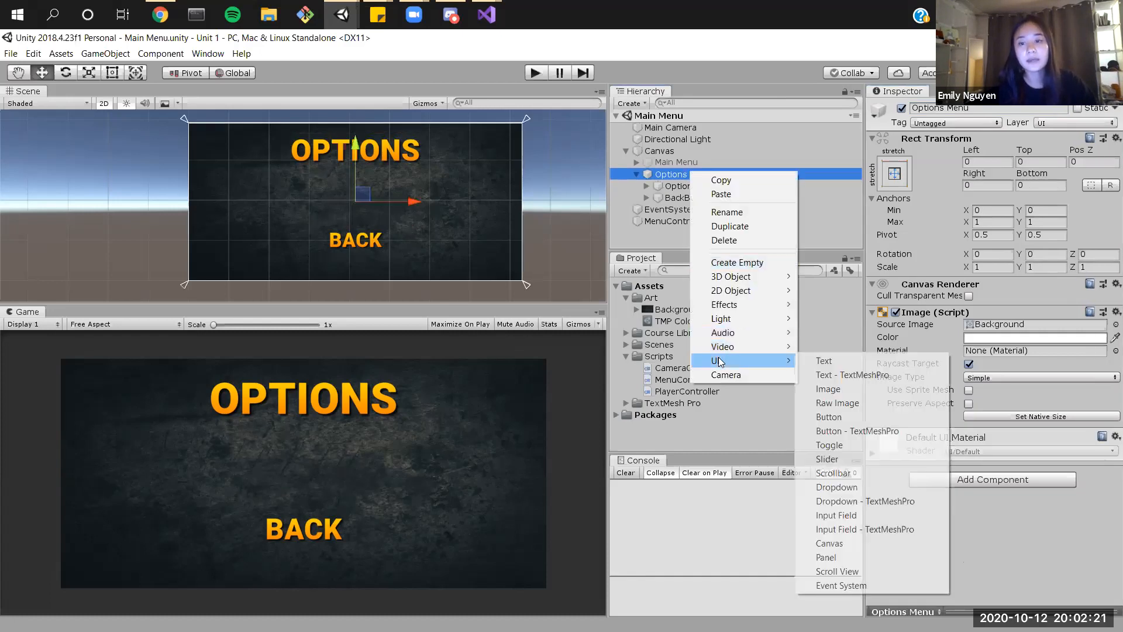
click(842, 467)
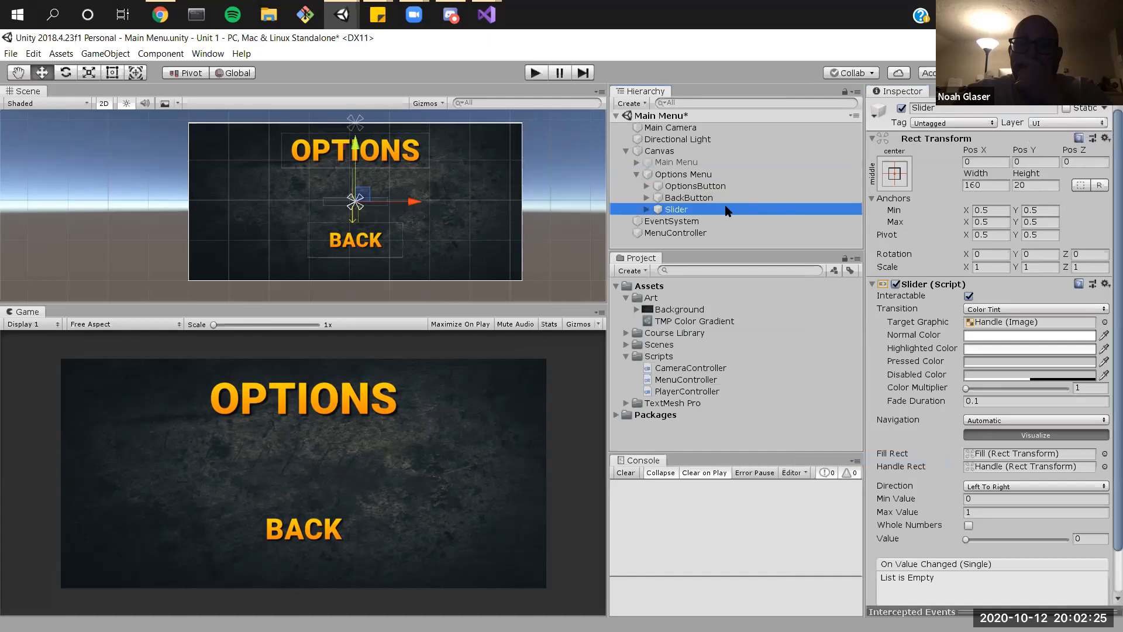
double_click(727, 210)
scroll(468, 204, down, 5)
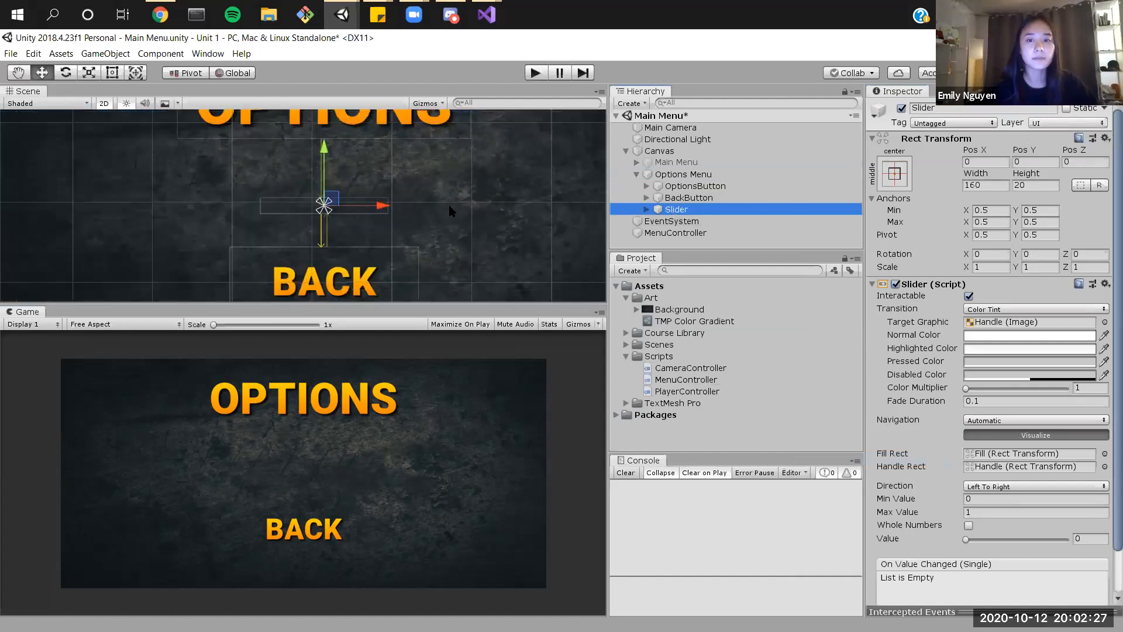
mouse_move(684, 211)
mouse_down()
mouse_move(679, 184)
mouse_move(680, 214)
mouse_up()
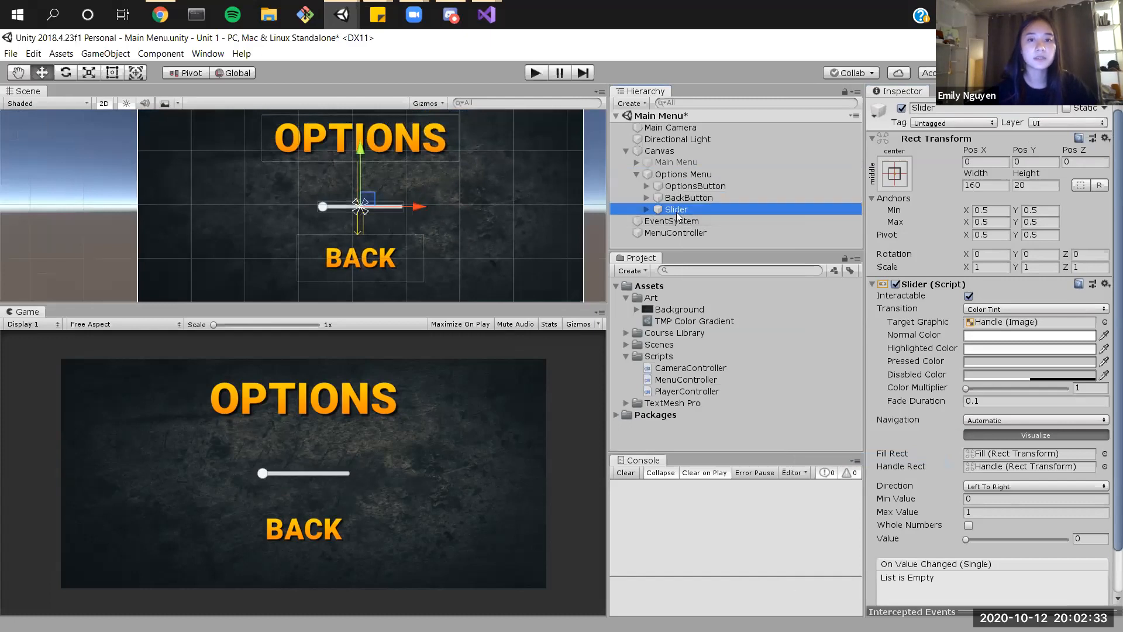
key(F2)
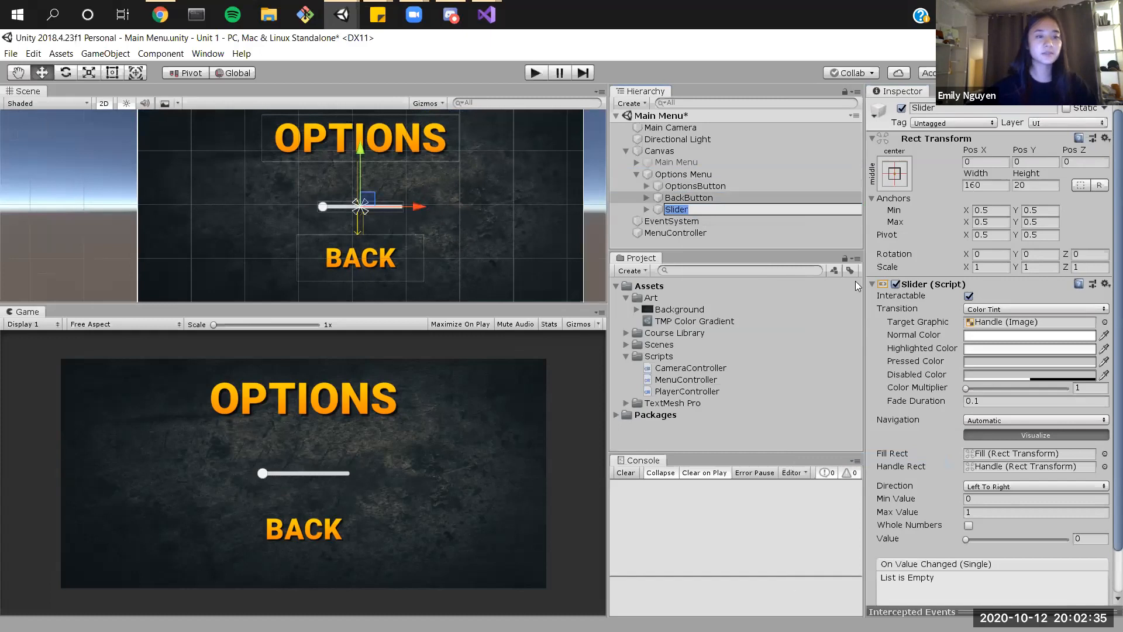
mouse_move(685, 197)
mouse_down()
mouse_move(683, 184)
mouse_move(680, 205)
mouse_up()
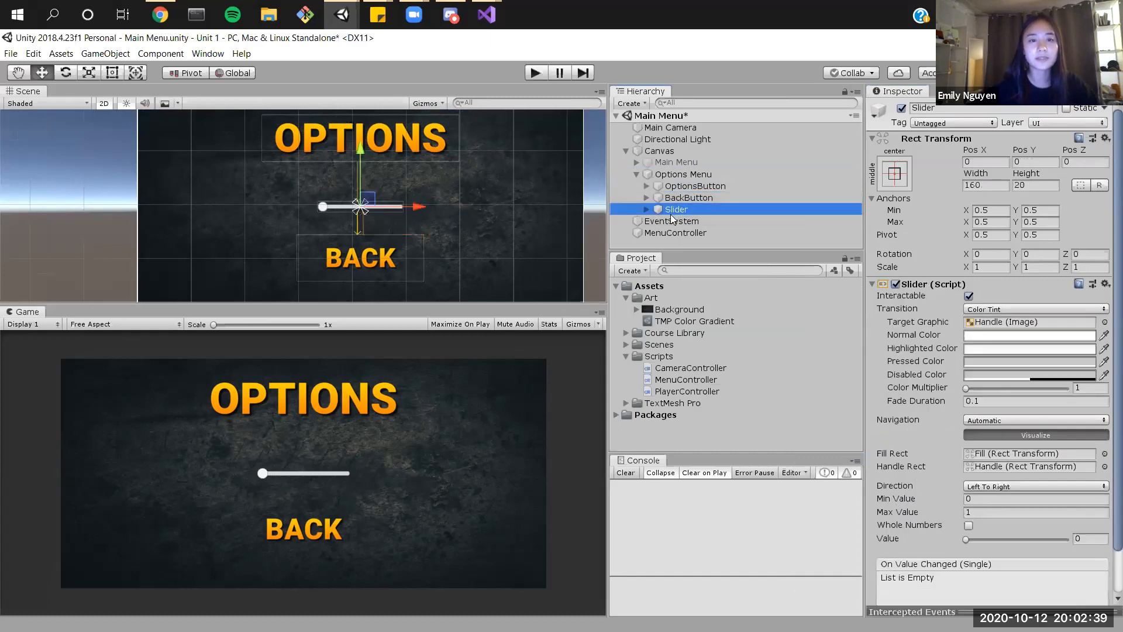
Step: Set the slider's scale to X 2, Y 3 and Z 2
click(978, 267)
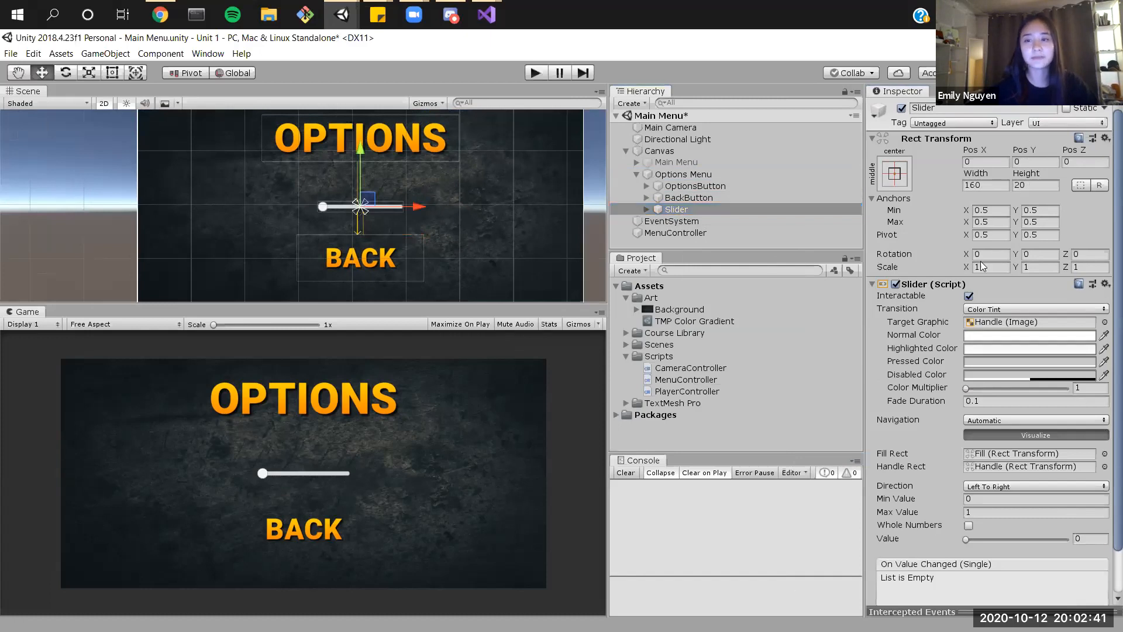
text(2)
click(1022, 268)
text(2)
key(Tab)
text(2)
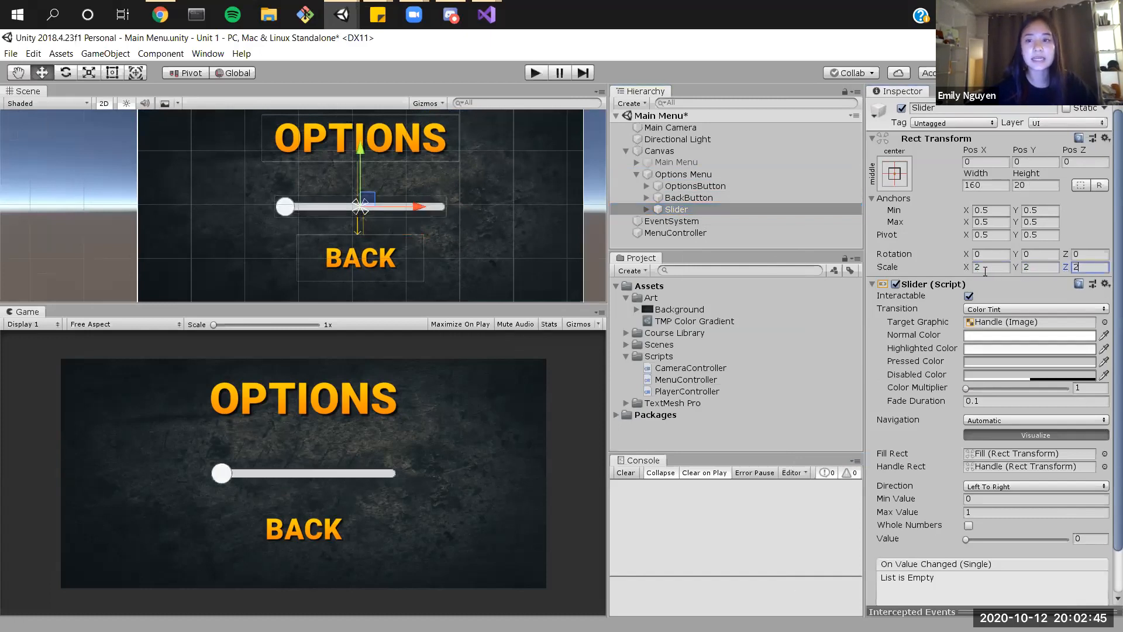
click(1029, 268)
text(3)
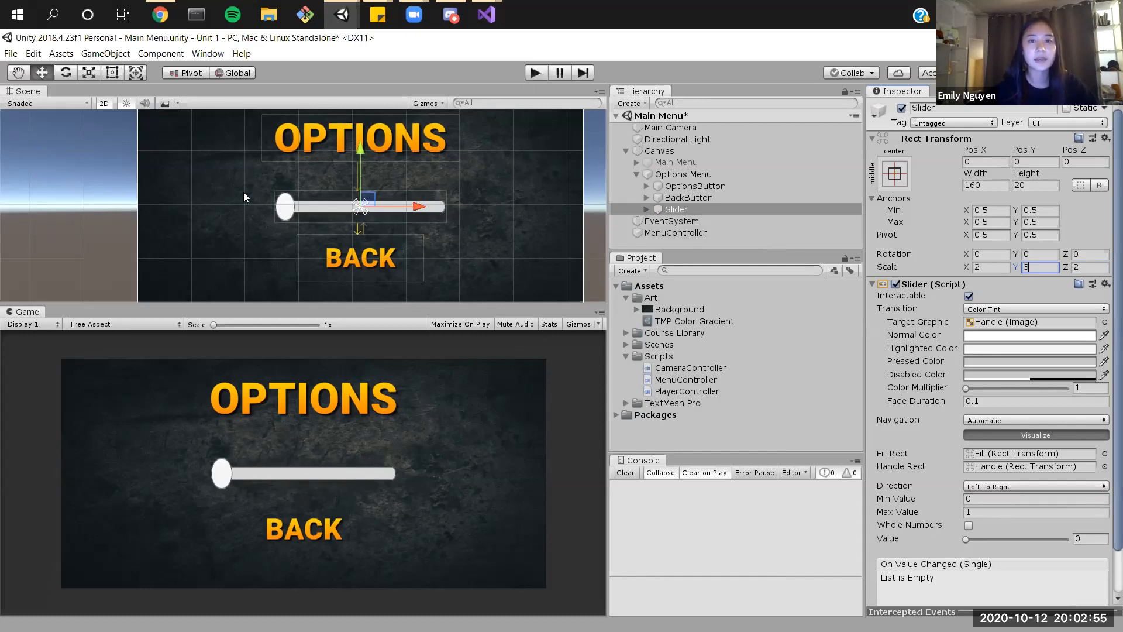
Step: Run the scene in play mode, move the slider handle along its track to test it, and stop playing
key(ctrl+p)
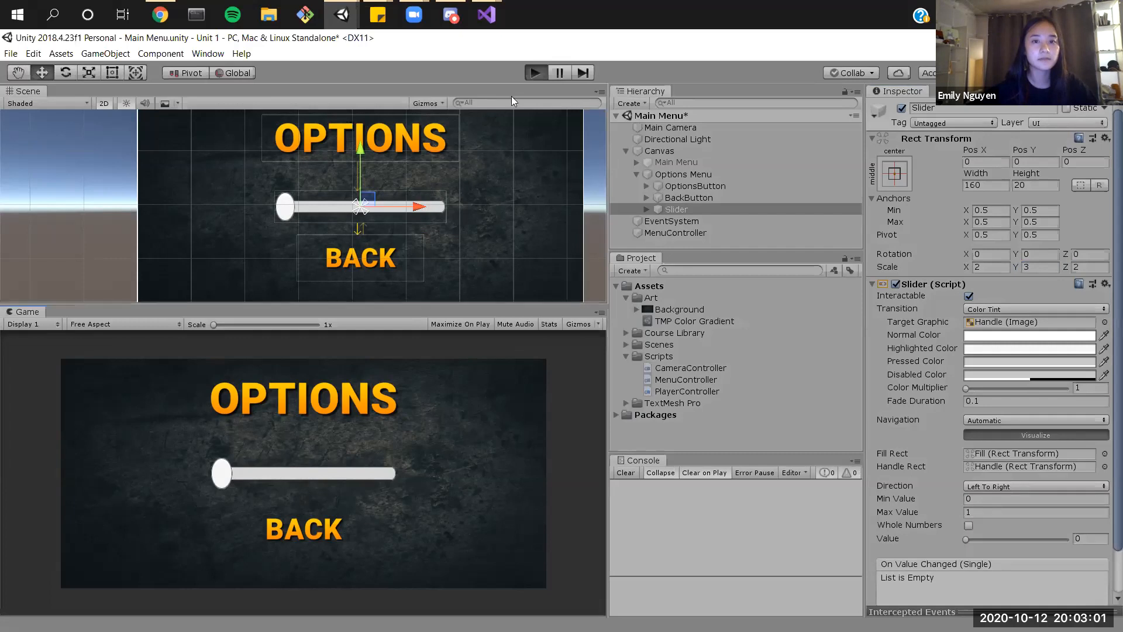
drag(261, 466, 368, 459)
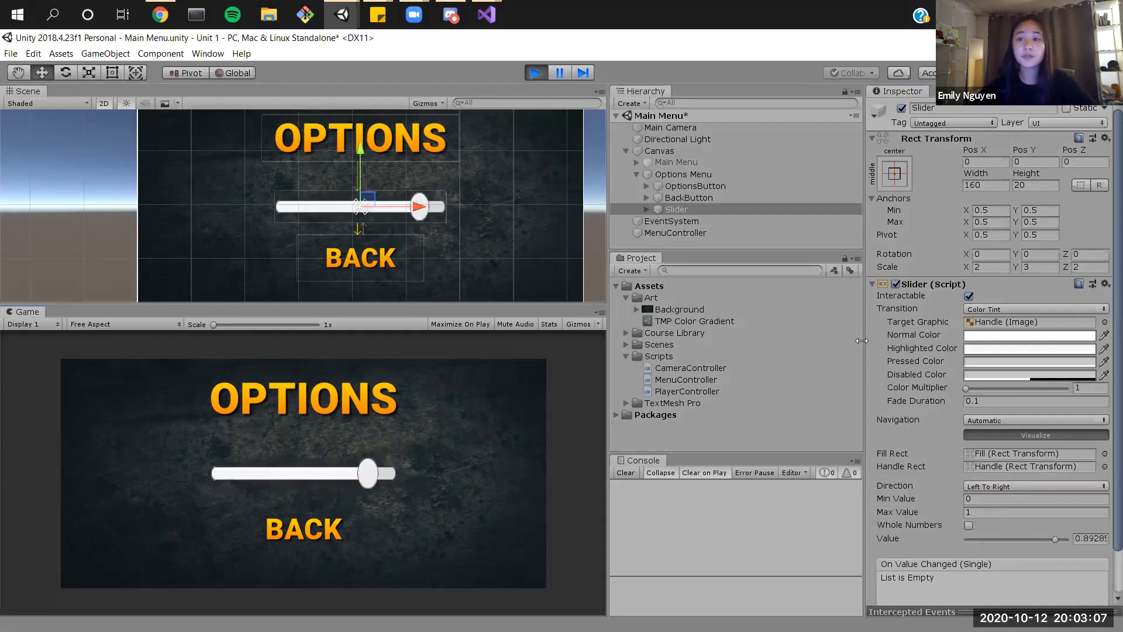
click(231, 471)
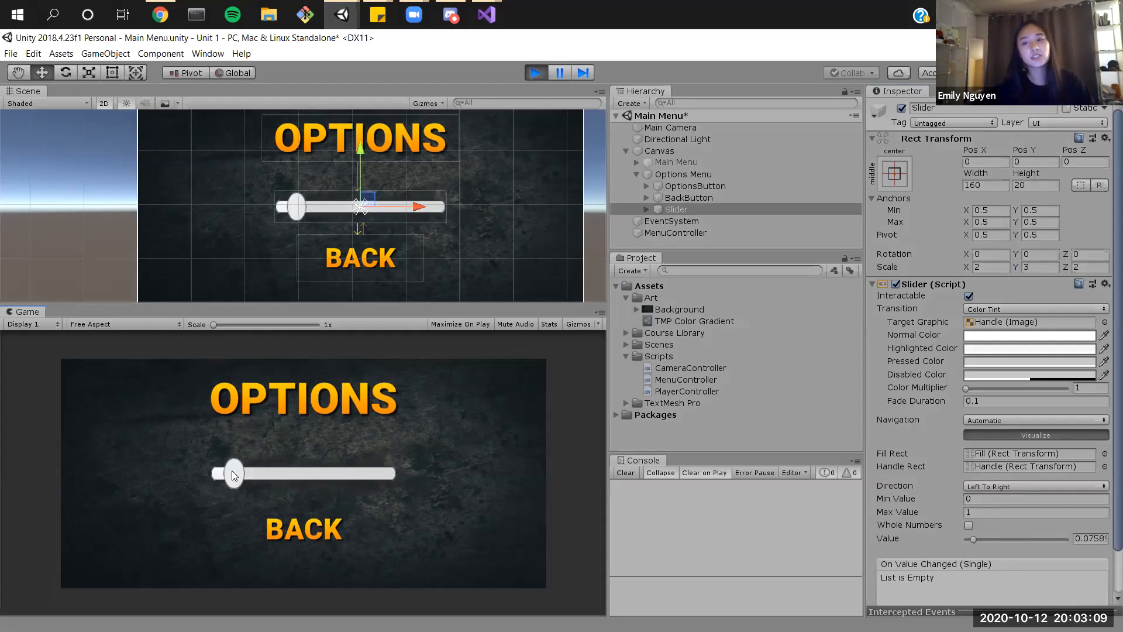
click(534, 74)
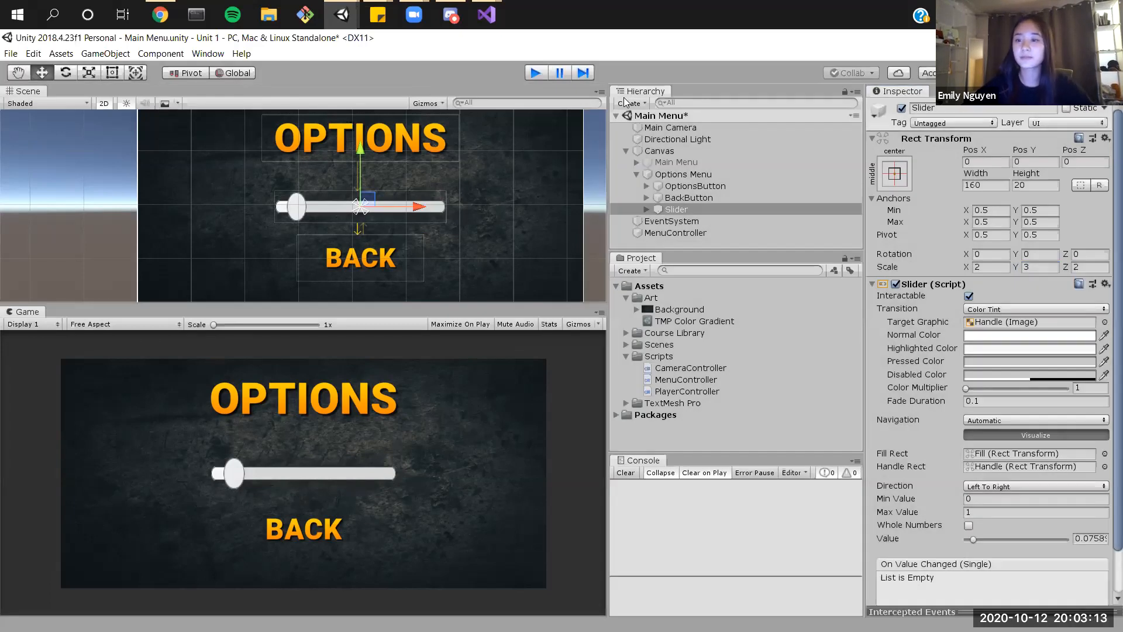
Step: Set the slider's Y scale to 4 and disable the Image component on its Handle
click(1032, 267)
text(4)
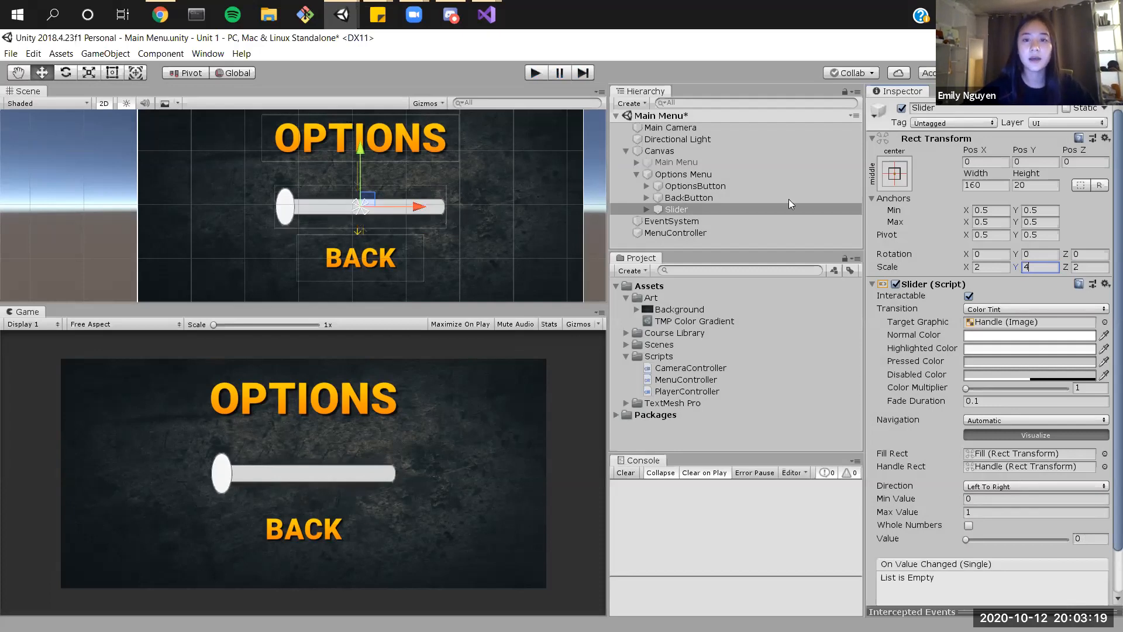
click(647, 210)
scroll(648, 210, down, 1)
click(657, 220)
click(692, 235)
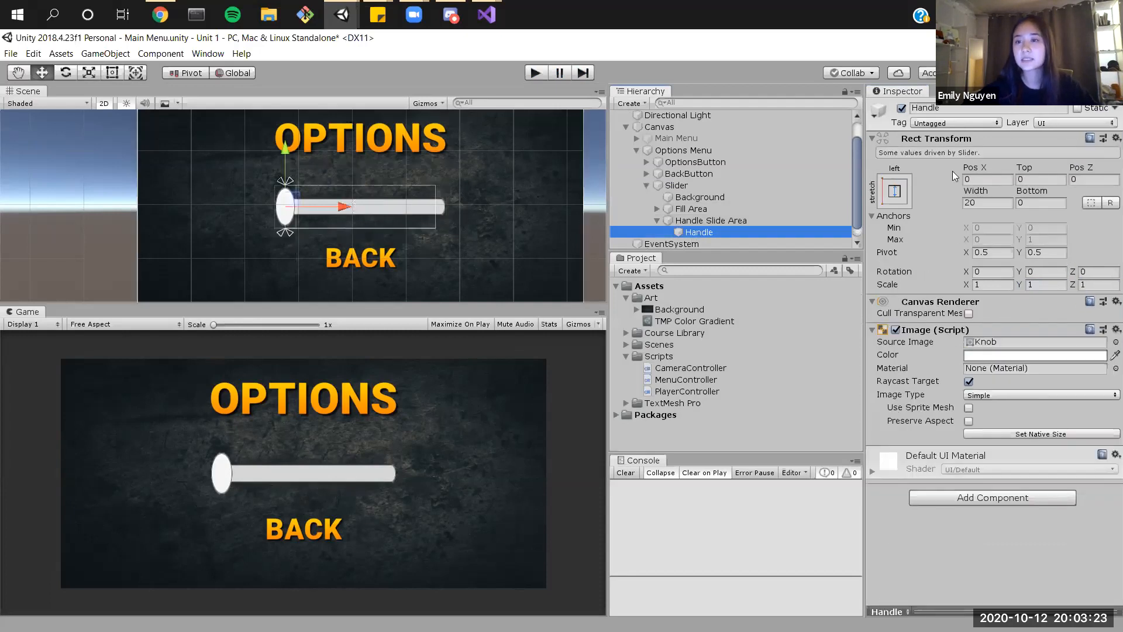
click(896, 330)
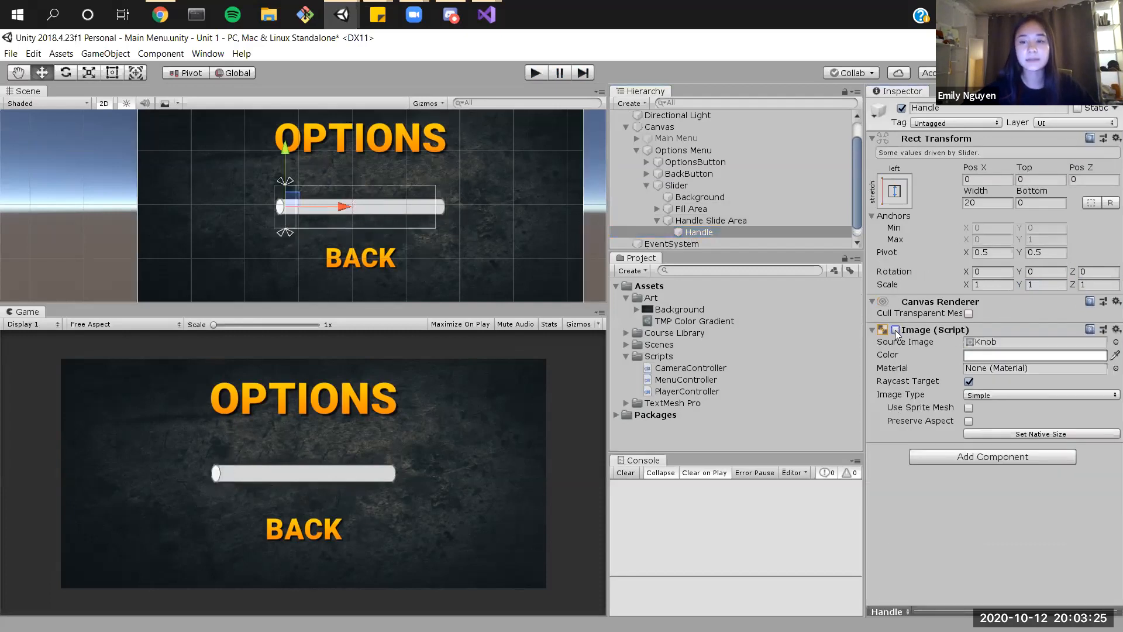
click(896, 330)
click(896, 330)
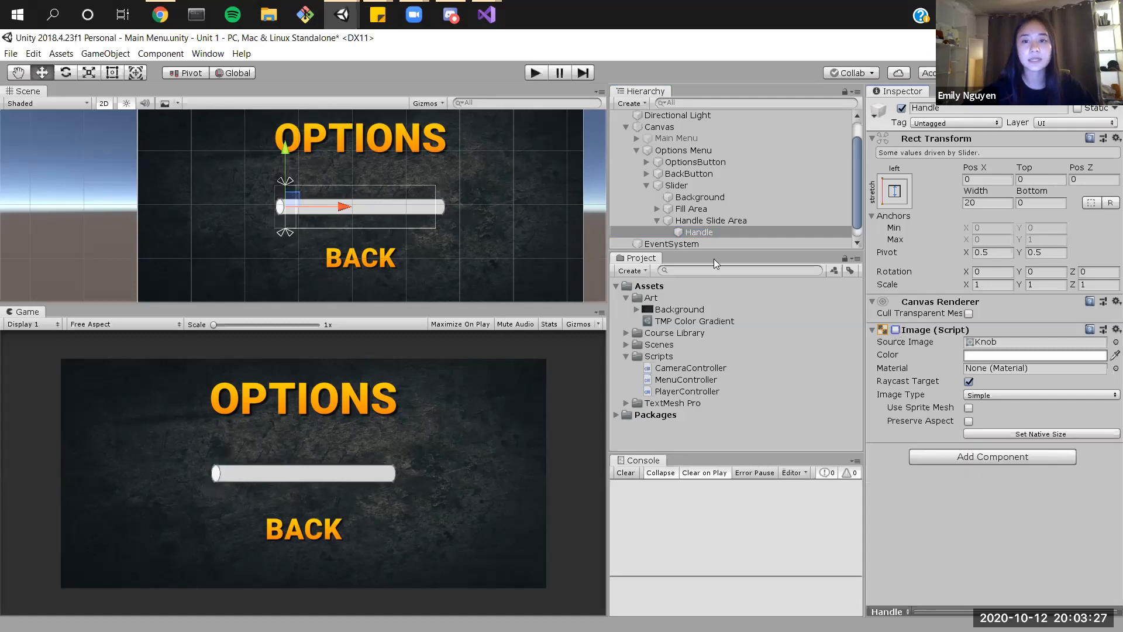
Step: Colour the slider's Background image black (000000) with an alpha of 105
drag(855, 192, 853, 202)
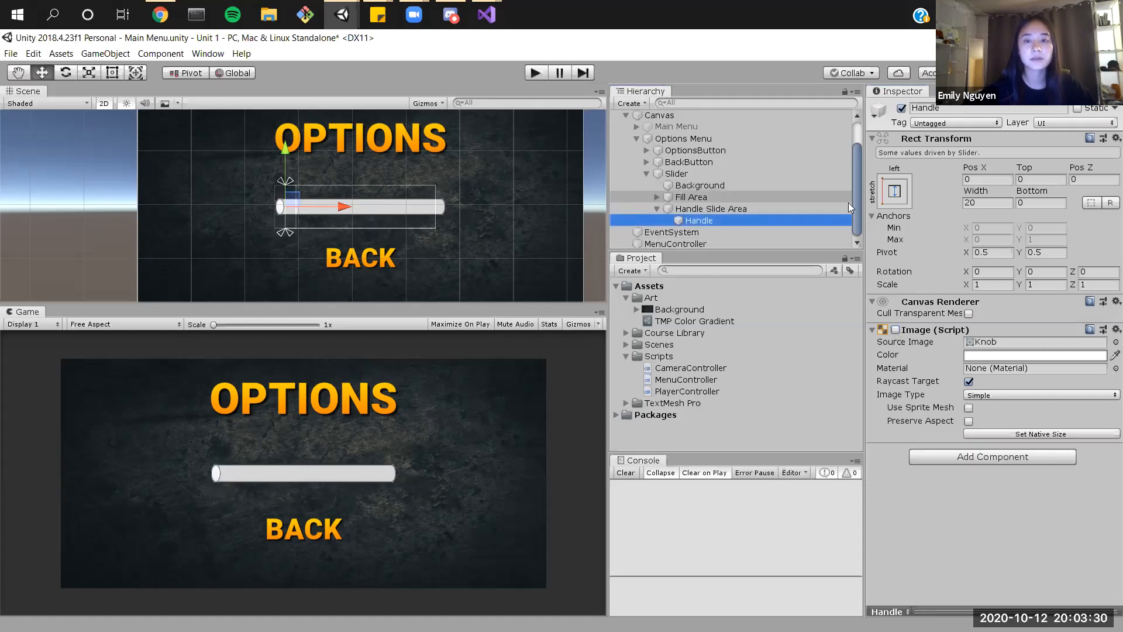
click(697, 185)
click(986, 338)
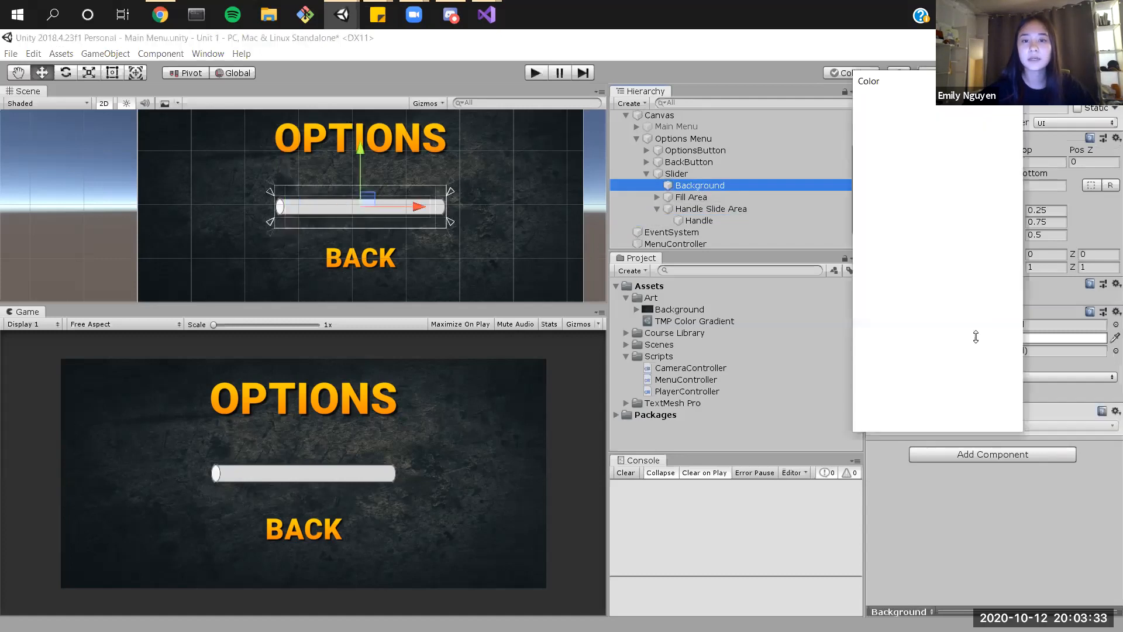
drag(916, 229, 1031, 272)
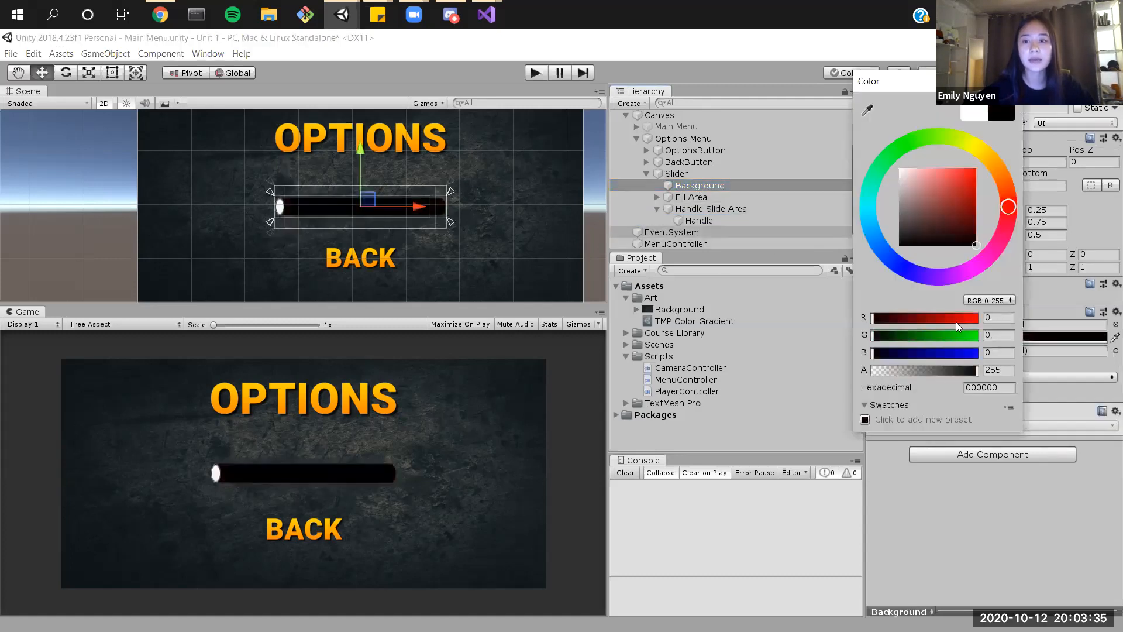
drag(952, 370, 917, 374)
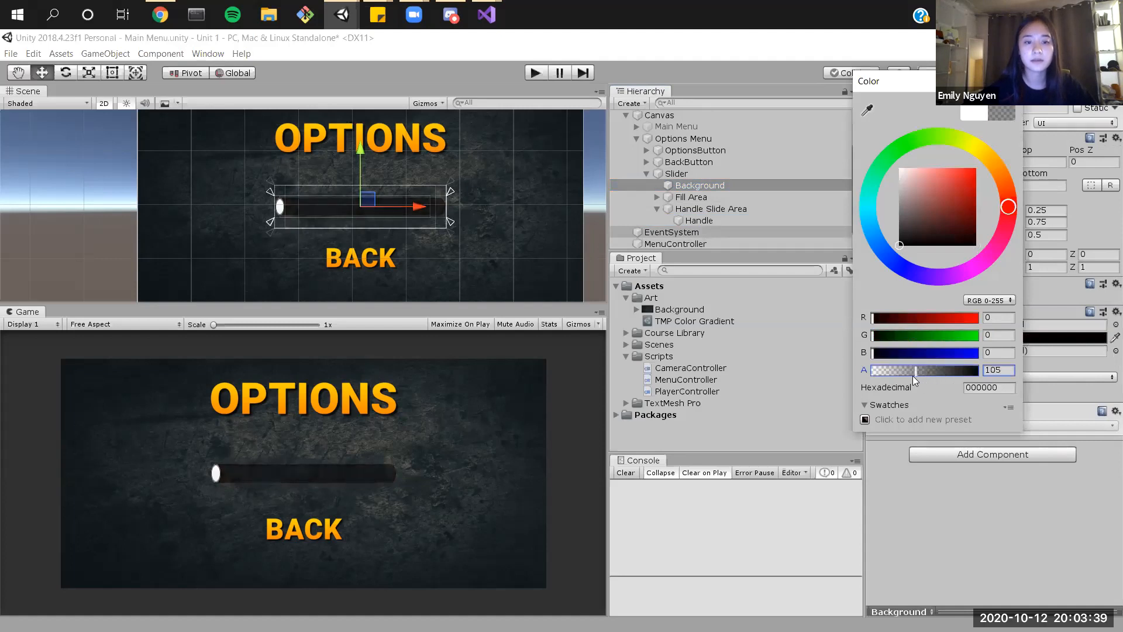
click(1010, 81)
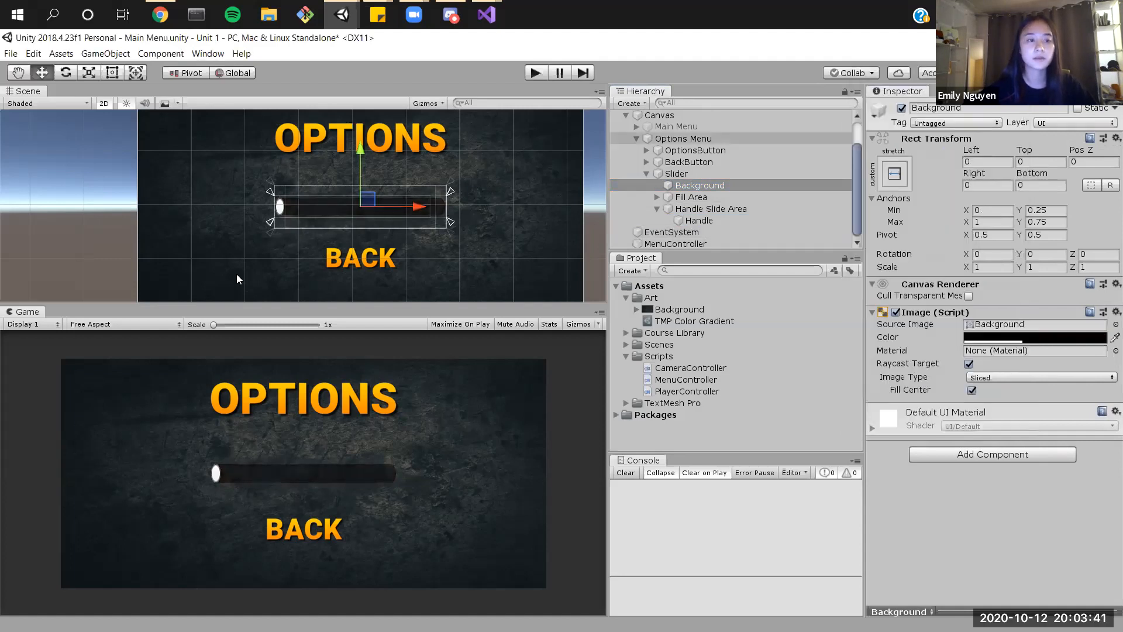
Step: Colour the slider's Fill image orange (FE9F01) by sampling the OPTIONS title in the scene with the eyedropper
click(660, 199)
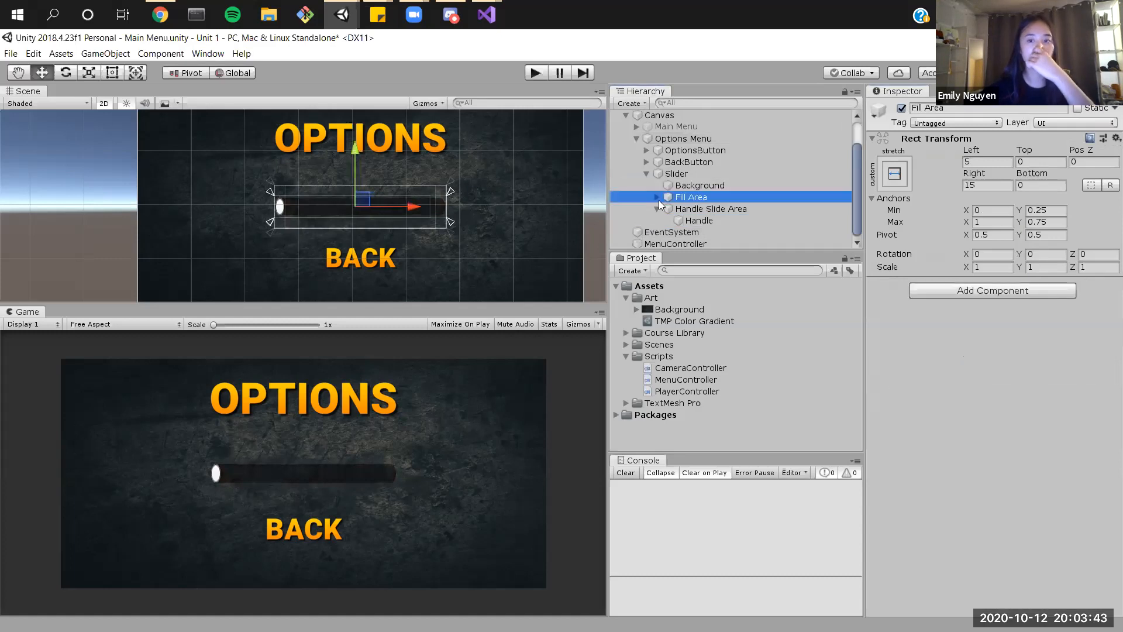
click(657, 197)
click(689, 209)
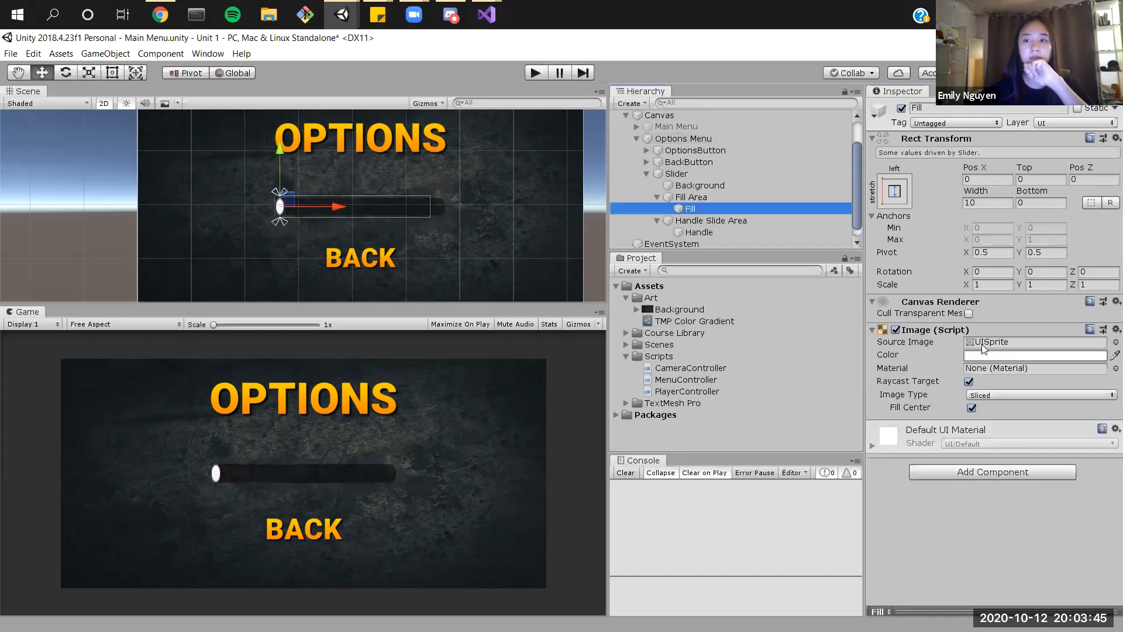
click(969, 355)
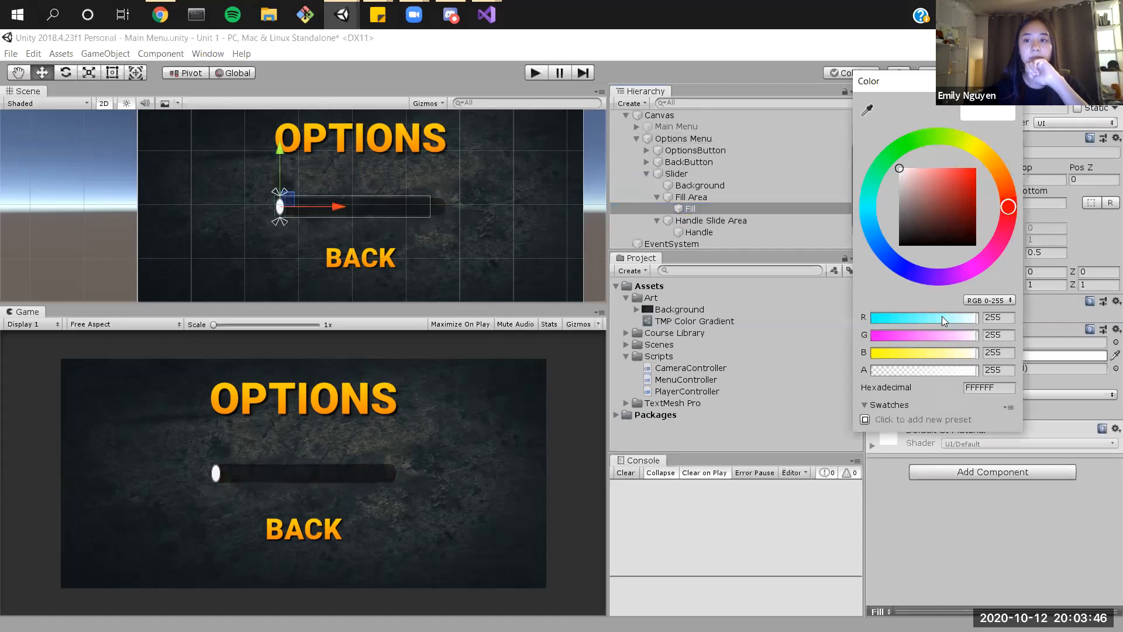
click(867, 108)
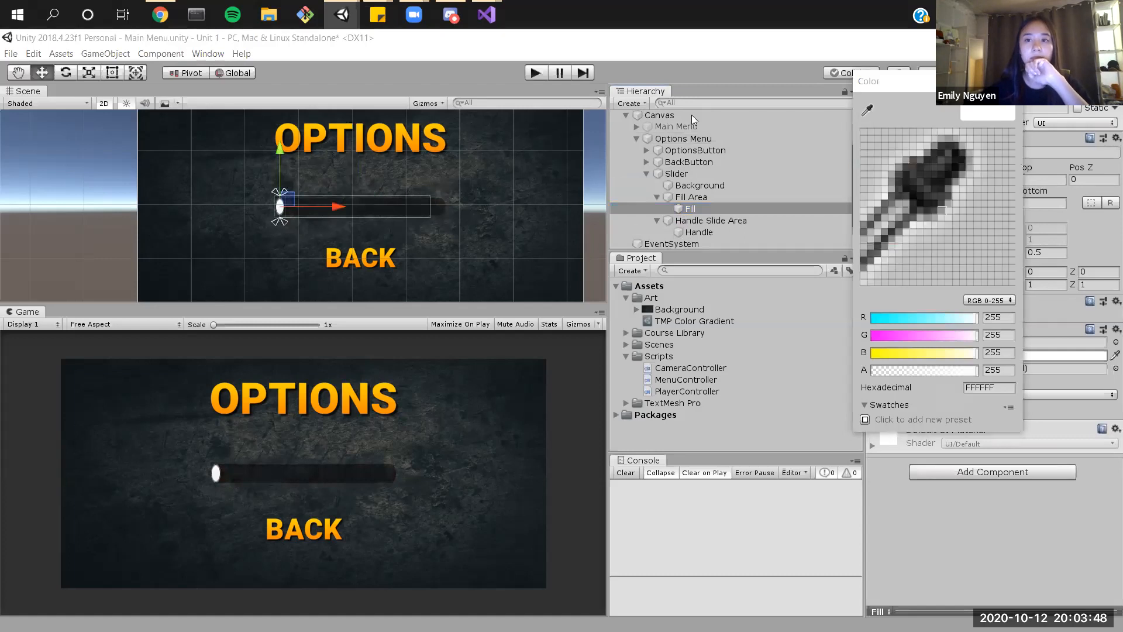
click(339, 142)
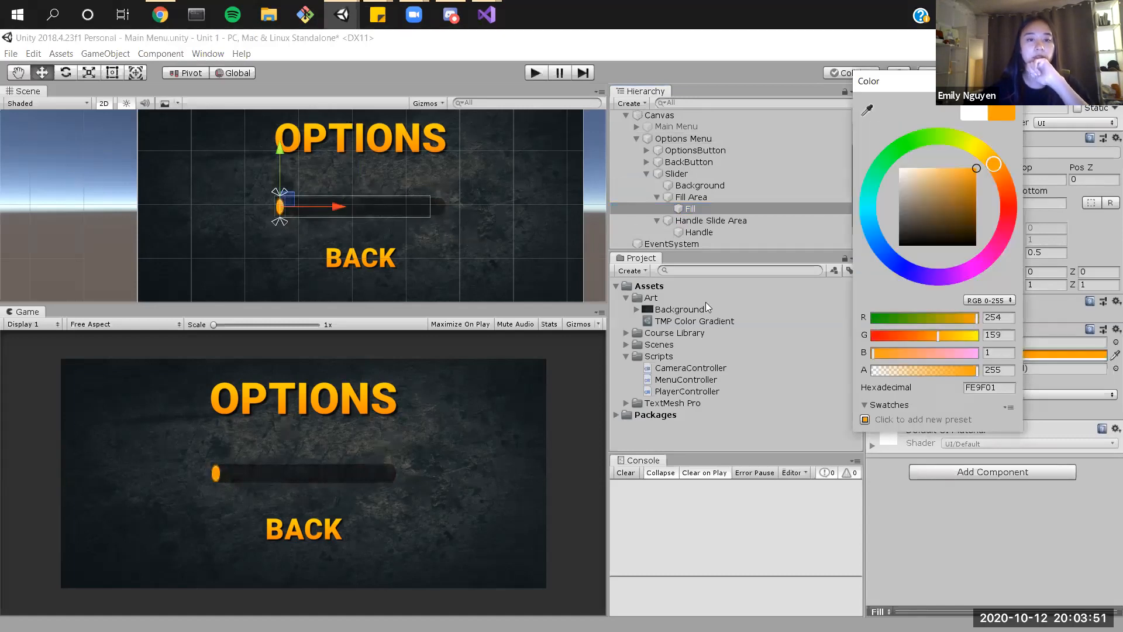
click(702, 208)
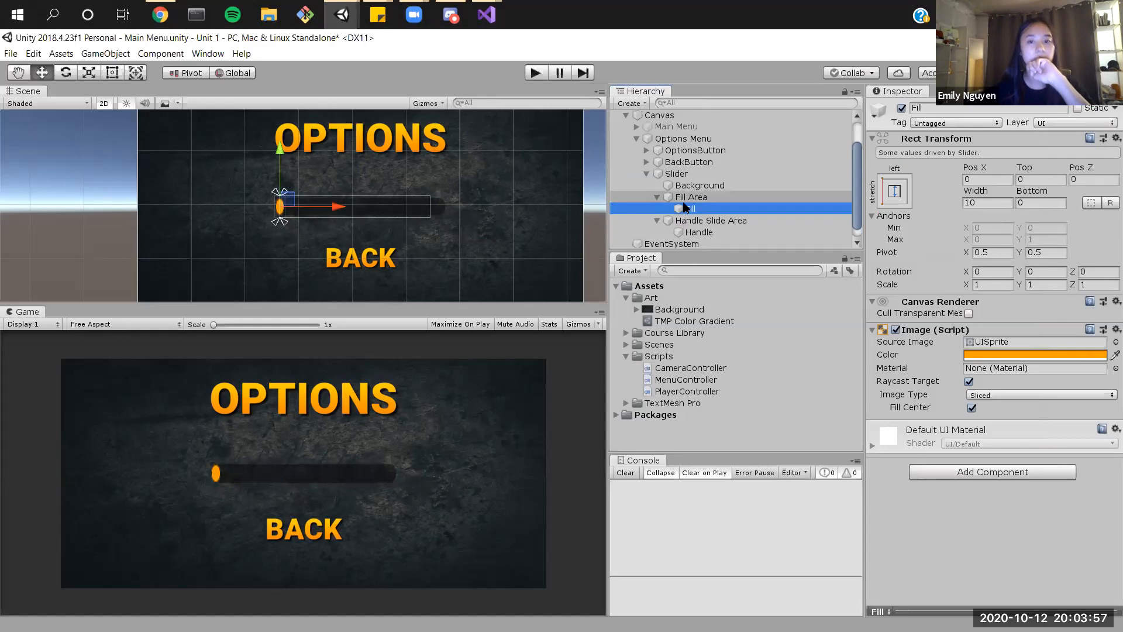
Step: Review the slider's Background, Fill Area and Handle Slide Area objects in the hierarchy, leaving their children expanded
click(657, 220)
click(661, 198)
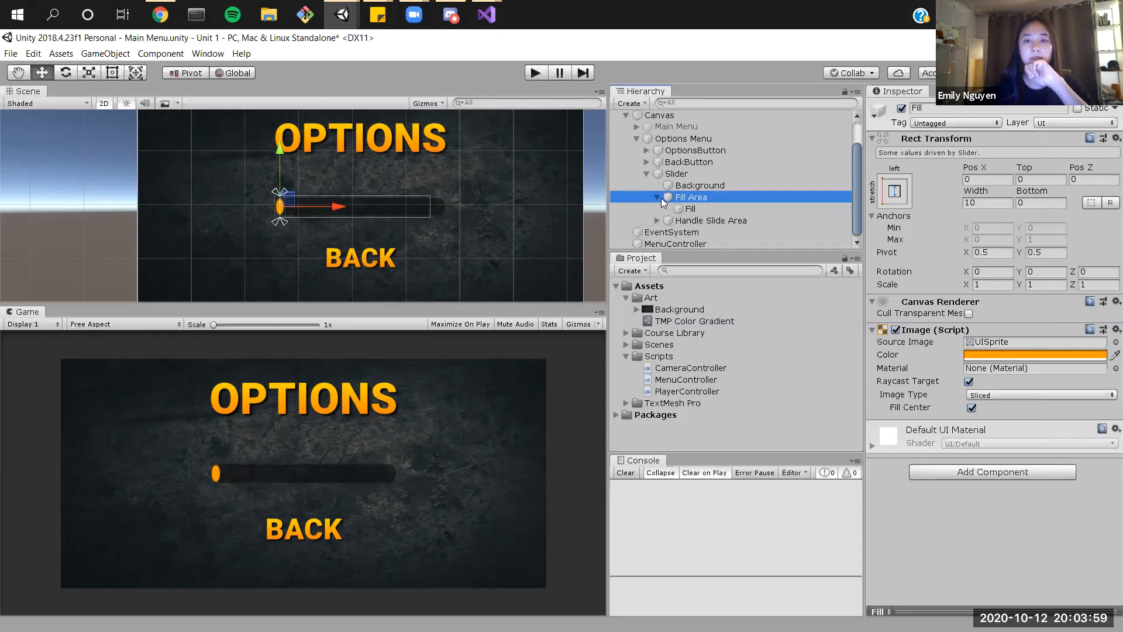
click(657, 199)
click(691, 197)
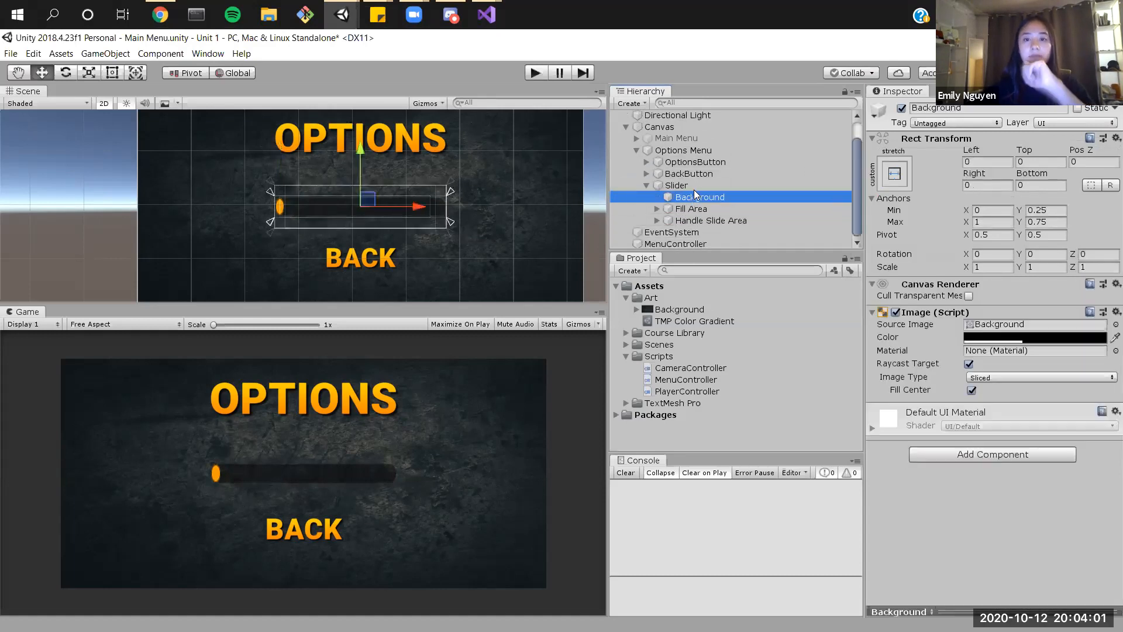
click(694, 187)
click(657, 220)
click(657, 209)
scroll(853, 193, down, 2)
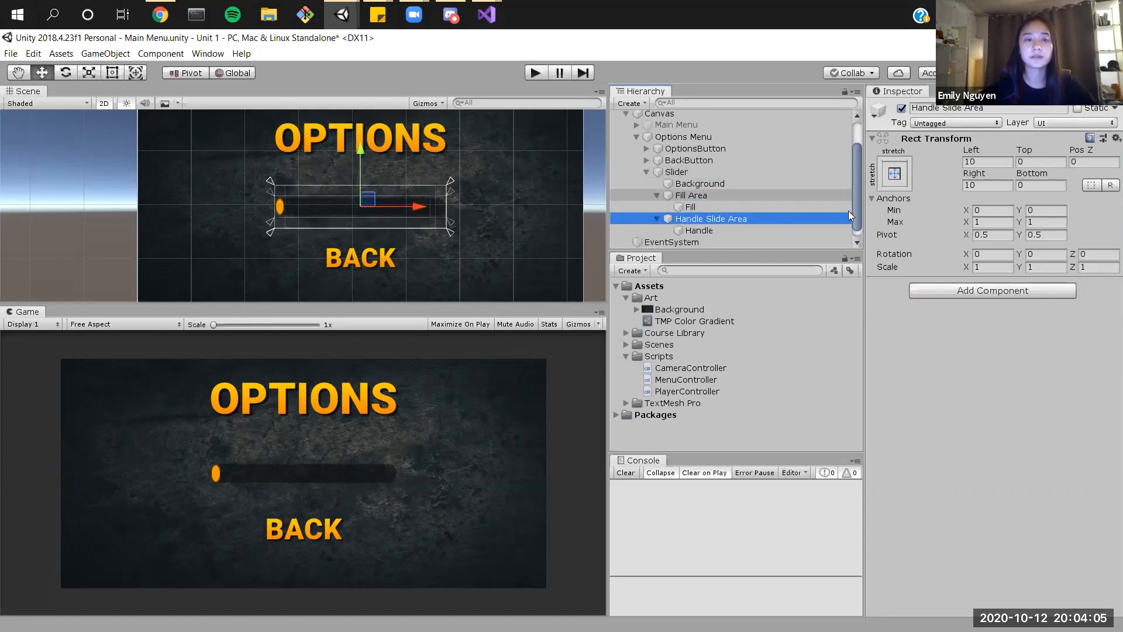
Step: Test the recoloured slider in play mode by filling it to about the middle, and stop playing
click(536, 74)
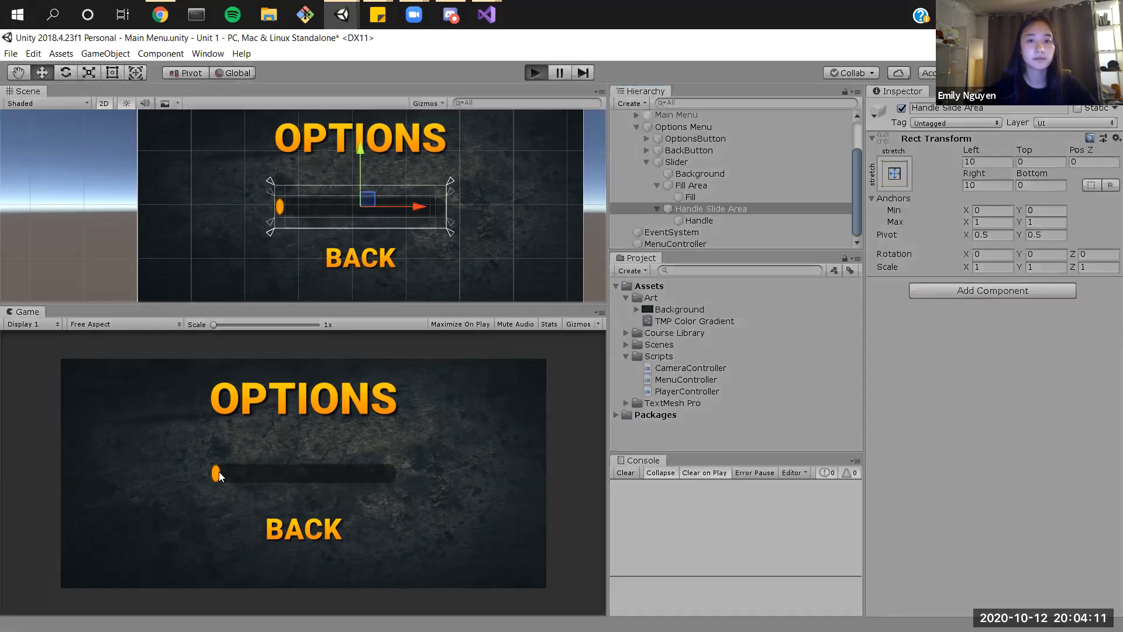
drag(218, 472, 295, 474)
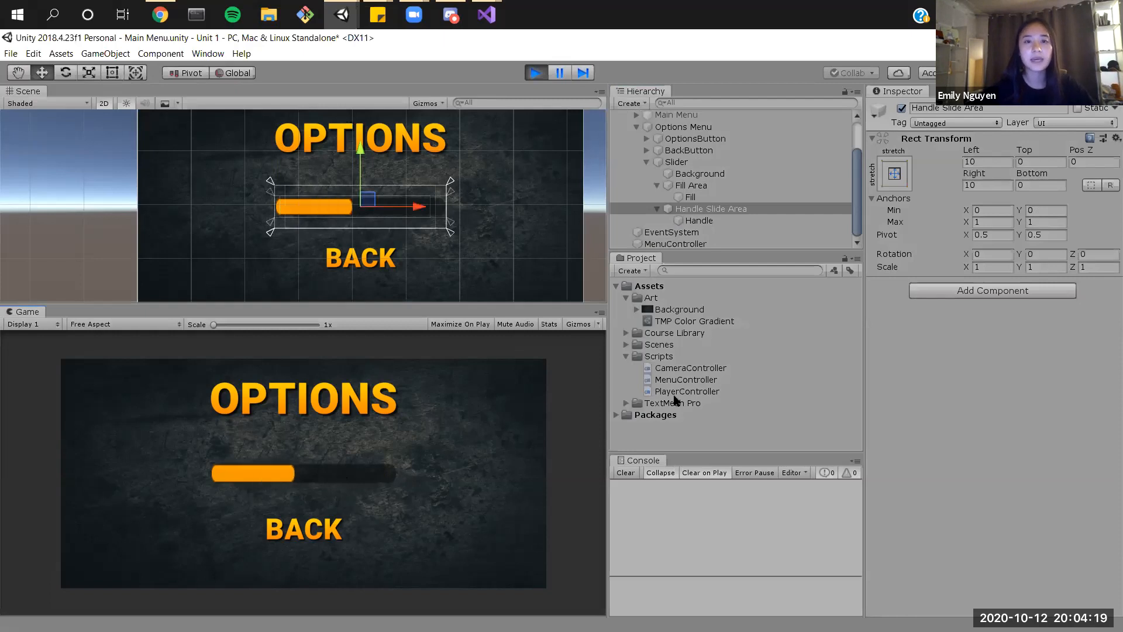
key(ctrl+p)
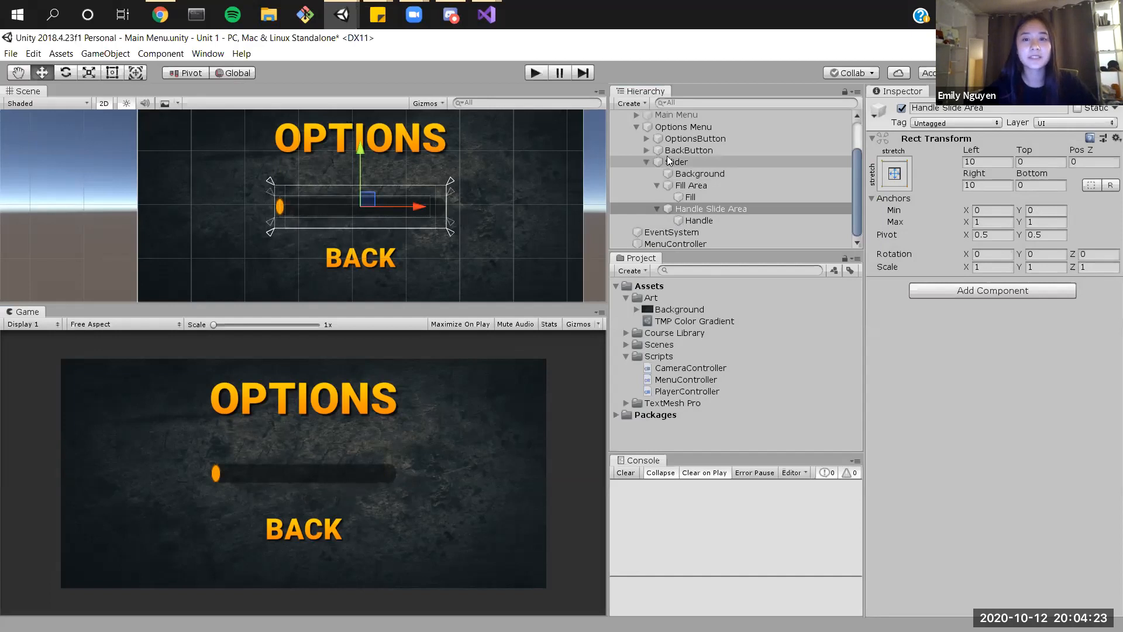
Step: Duplicate the OptionsButton's text, make the copy a direct child of Options Menu, and place it just below the title at about X -1, Y 53
click(678, 127)
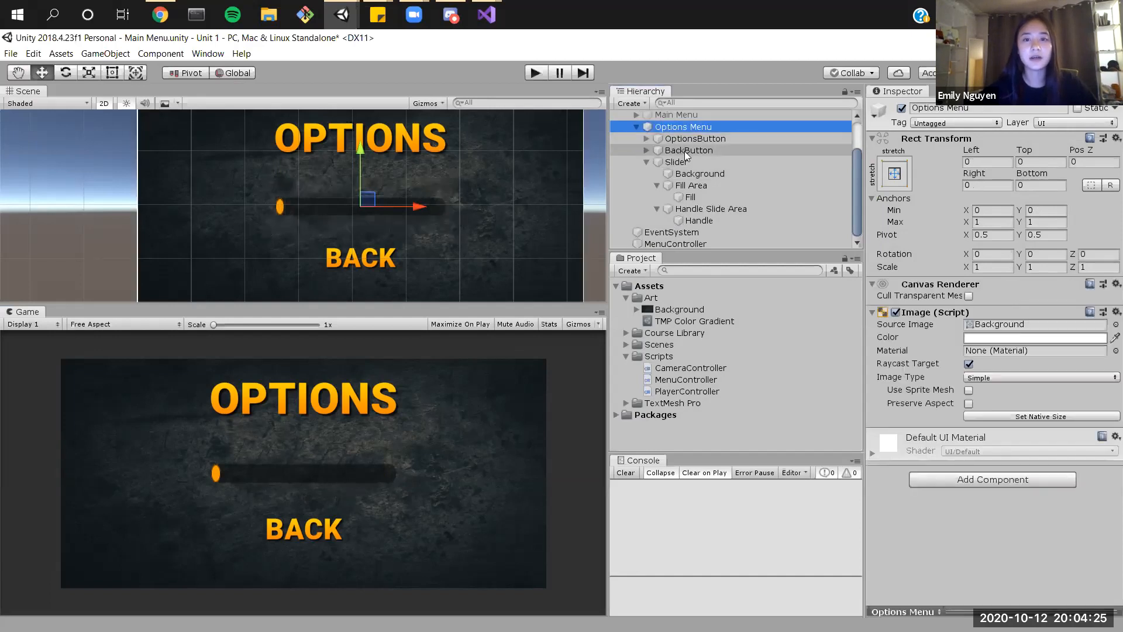
click(647, 139)
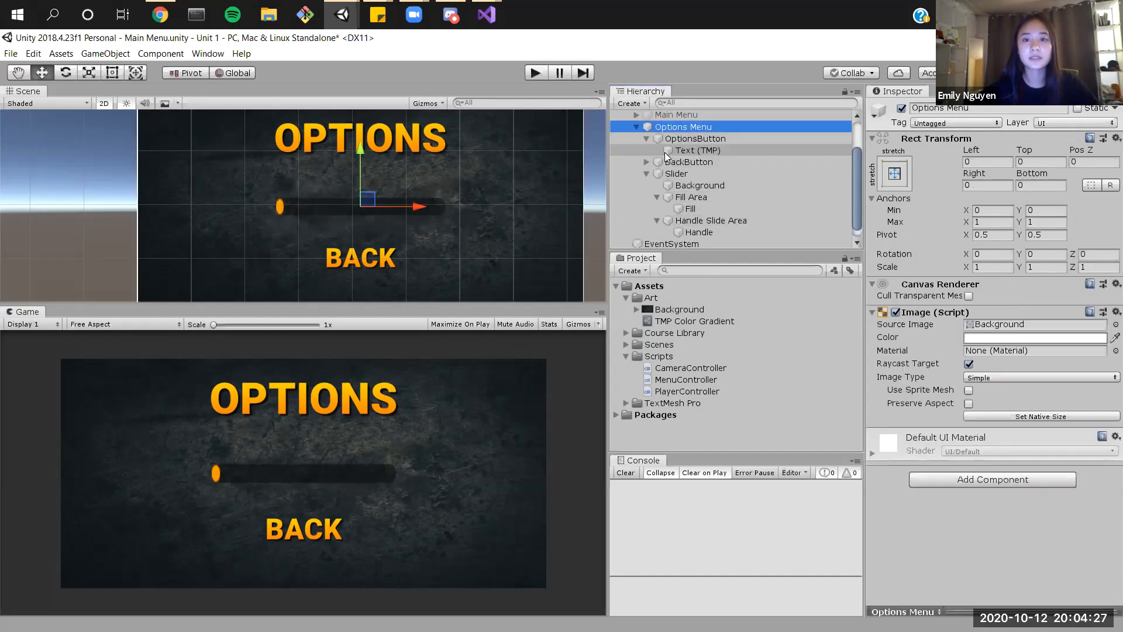
click(665, 151)
key(ctrl+d)
drag(685, 162, 677, 187)
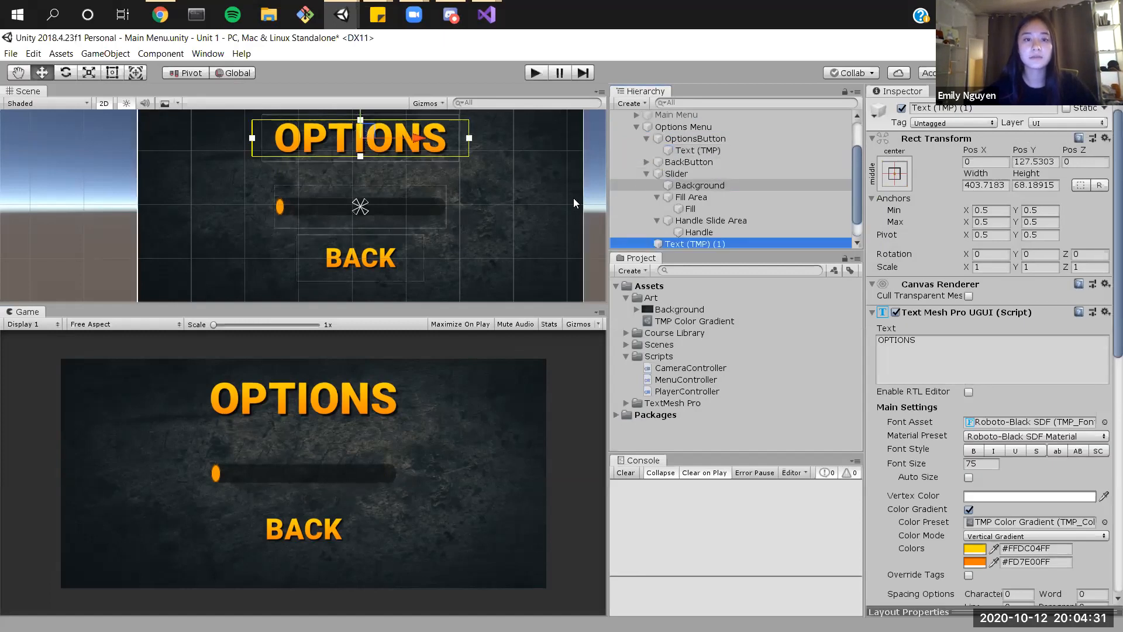
drag(369, 133, 372, 174)
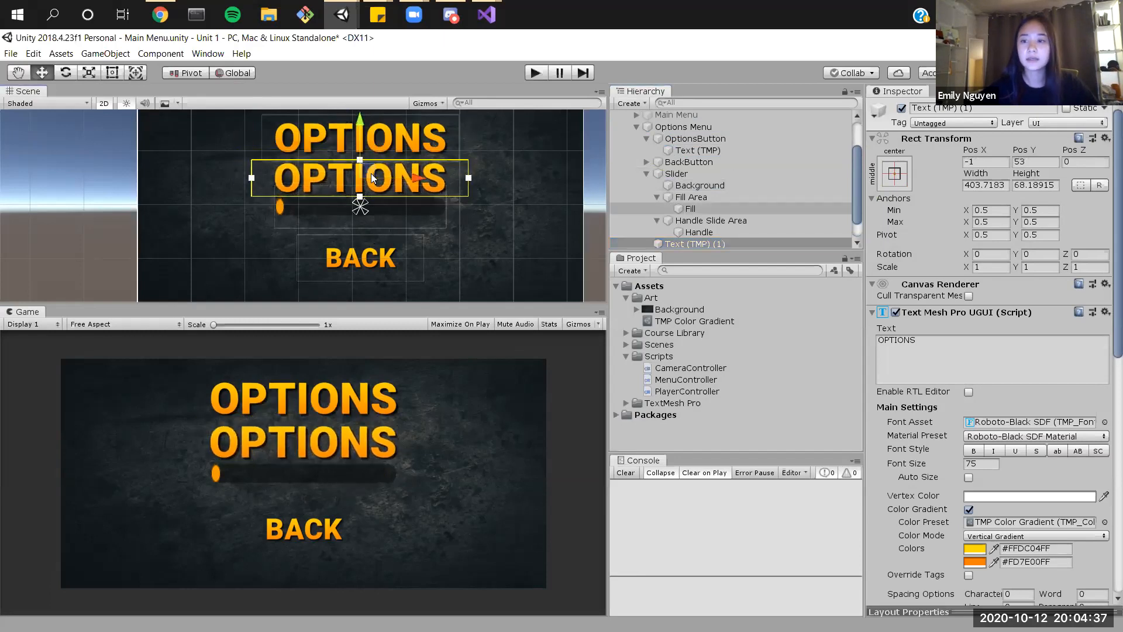
Step: Set the copied text's font size to 25 and move it above the slider's left end, at about X -104, Y 33
click(989, 464)
text(15)
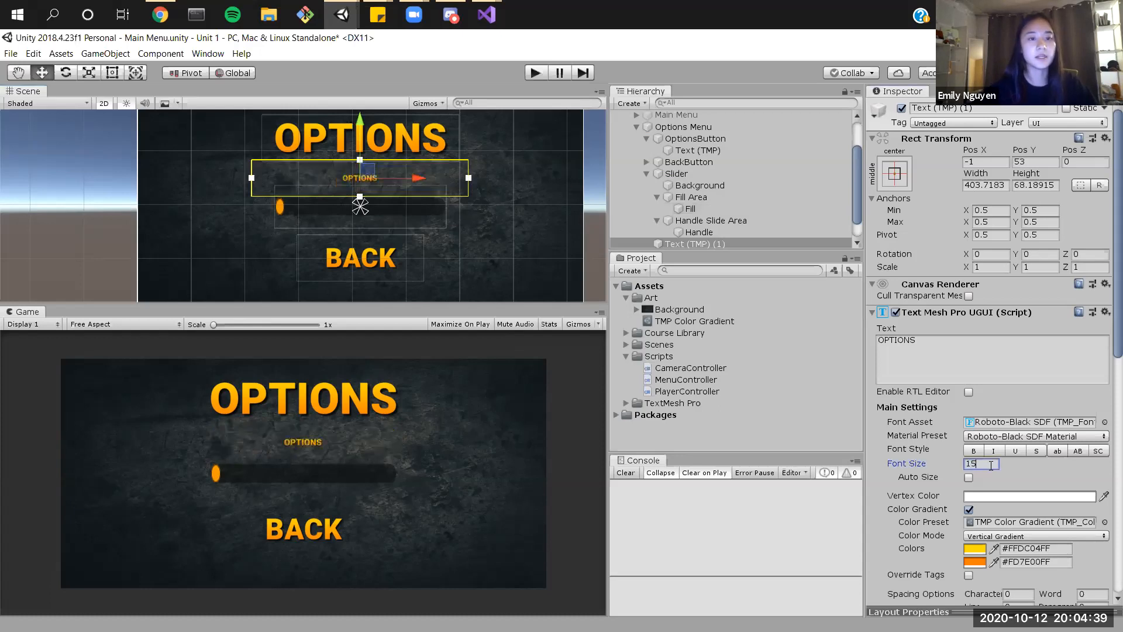
key(BackSpace)
key(BackSpace)
text(25)
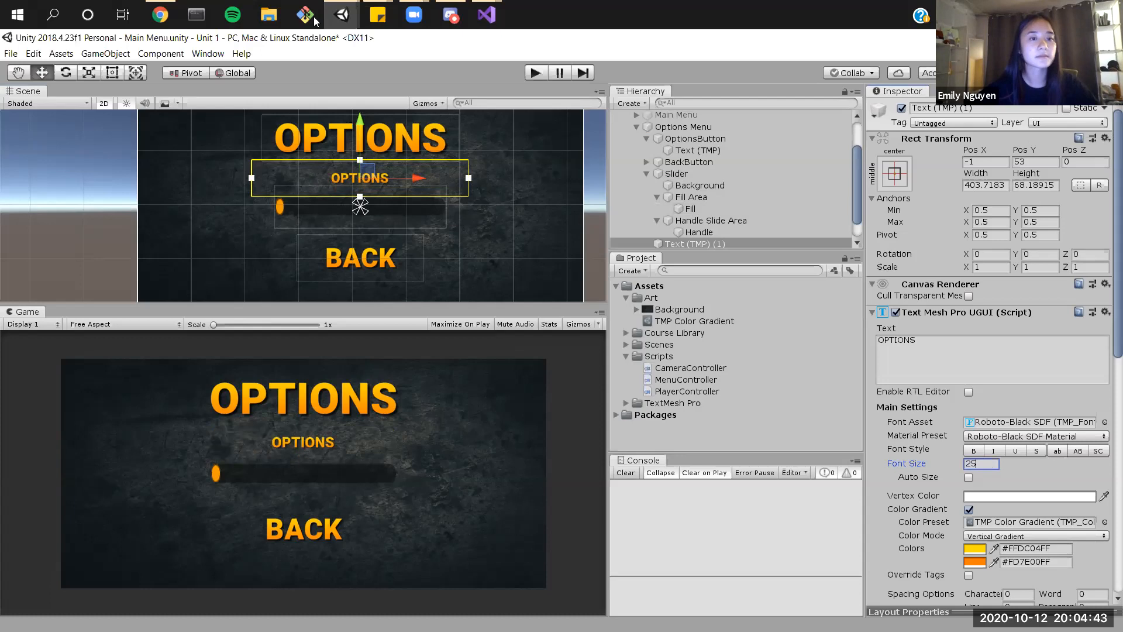
drag(356, 182, 302, 192)
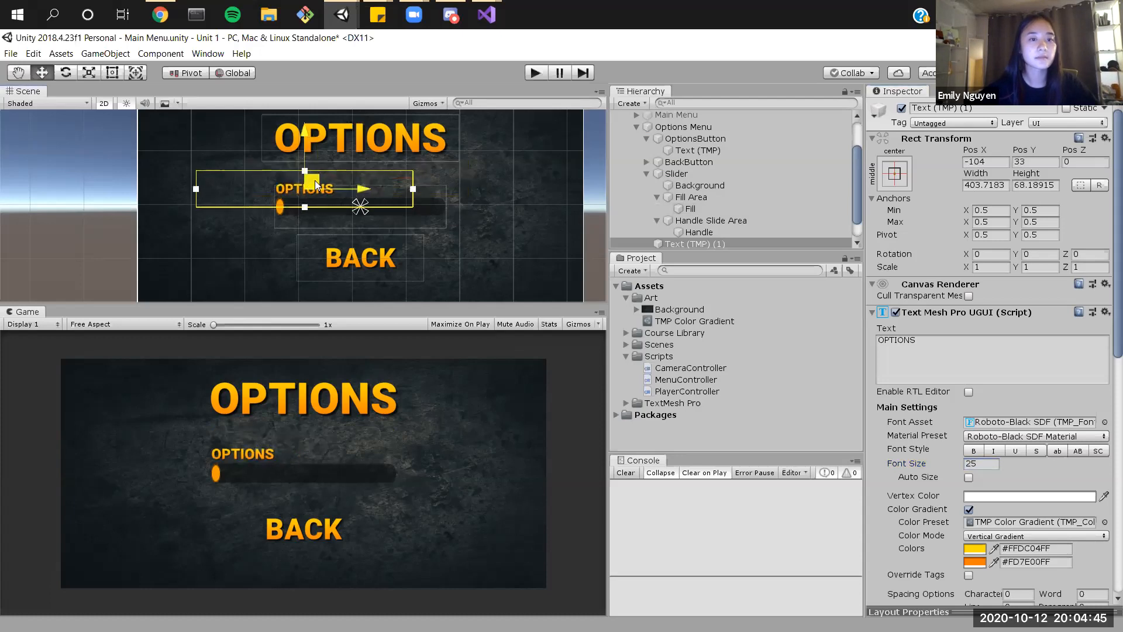
Step: Change the copied text to VOLUME and align it with the slider's left edge at about X -109, Y 33
click(981, 340)
text(V)
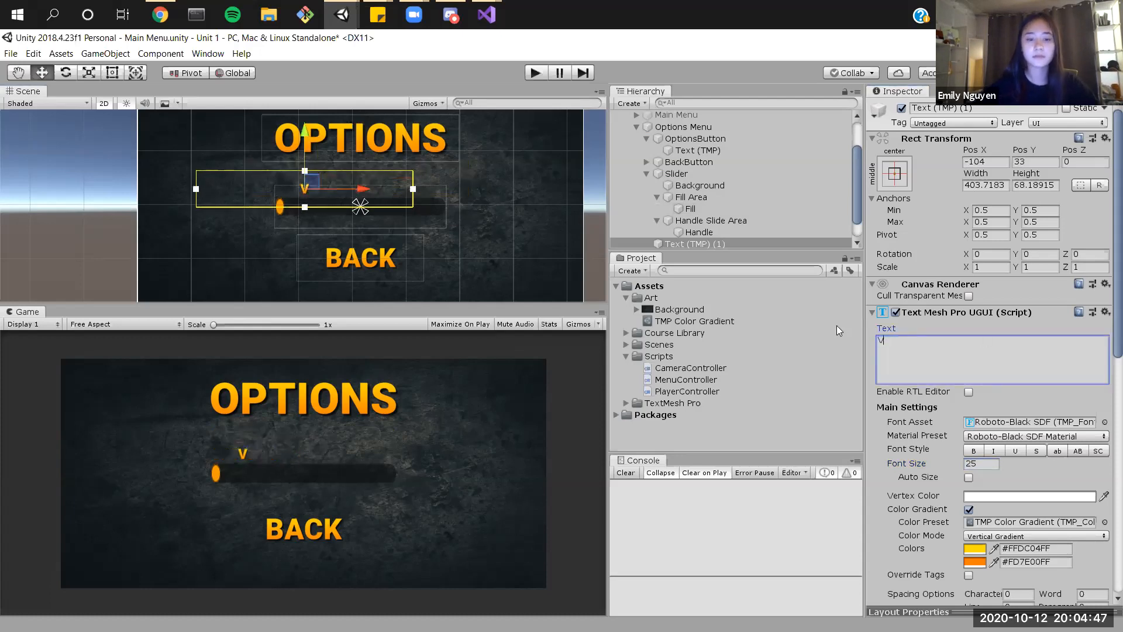
text(OLYME)
key(BackSpace)
key(BackSpace)
key(BackSpace)
text(UME)
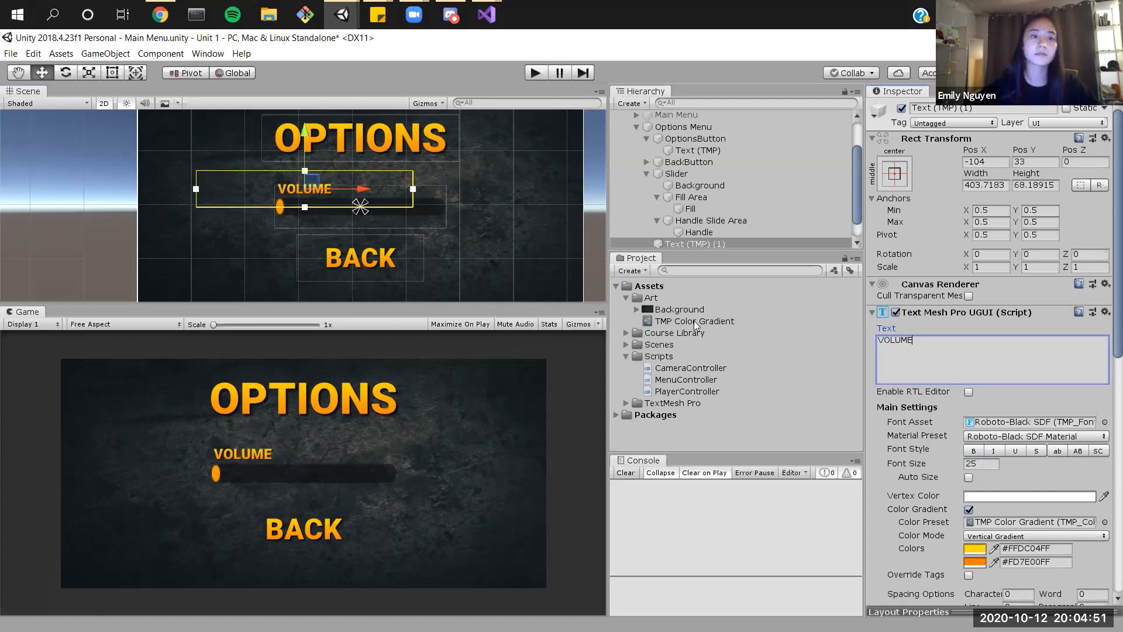
drag(316, 190, 312, 183)
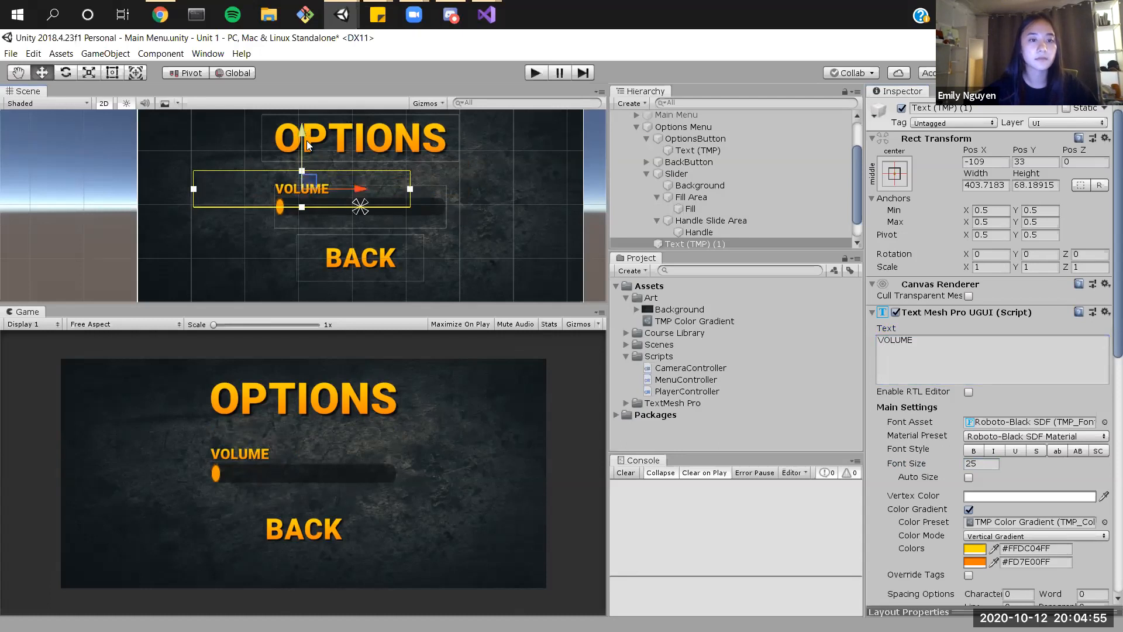
Step: Raise the VOLUME label slightly above the slider to about Y 36, and save the scene
drag(302, 139, 300, 140)
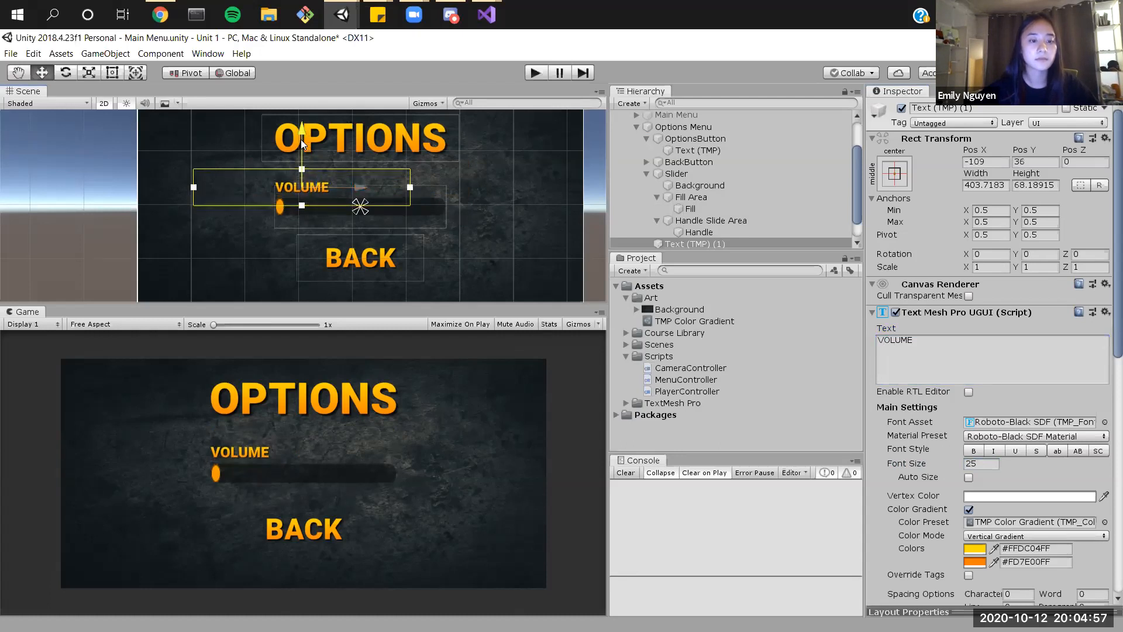
click(1104, 318)
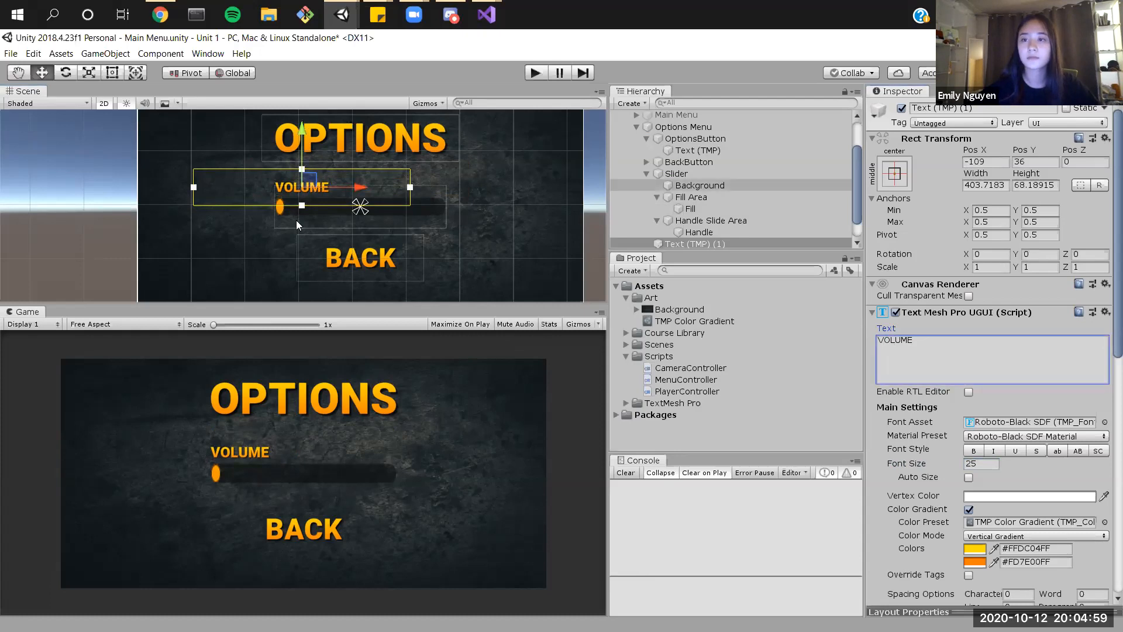
key(ctrl+s)
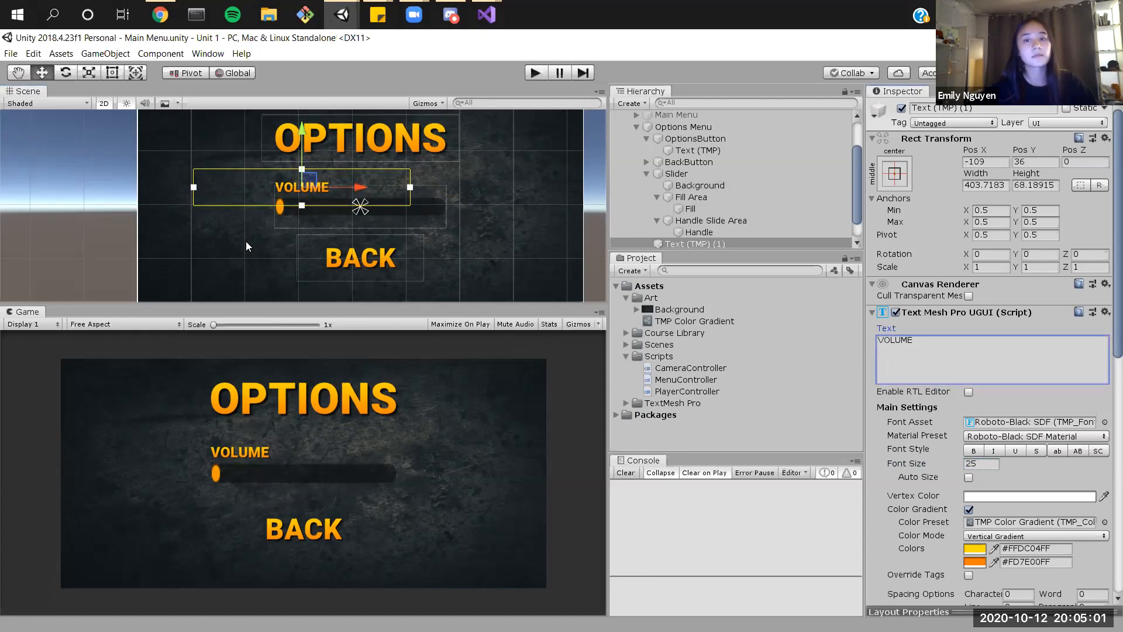
Step: Deactivate the Options Menu object and activate the Main Menu object
drag(857, 205, 857, 222)
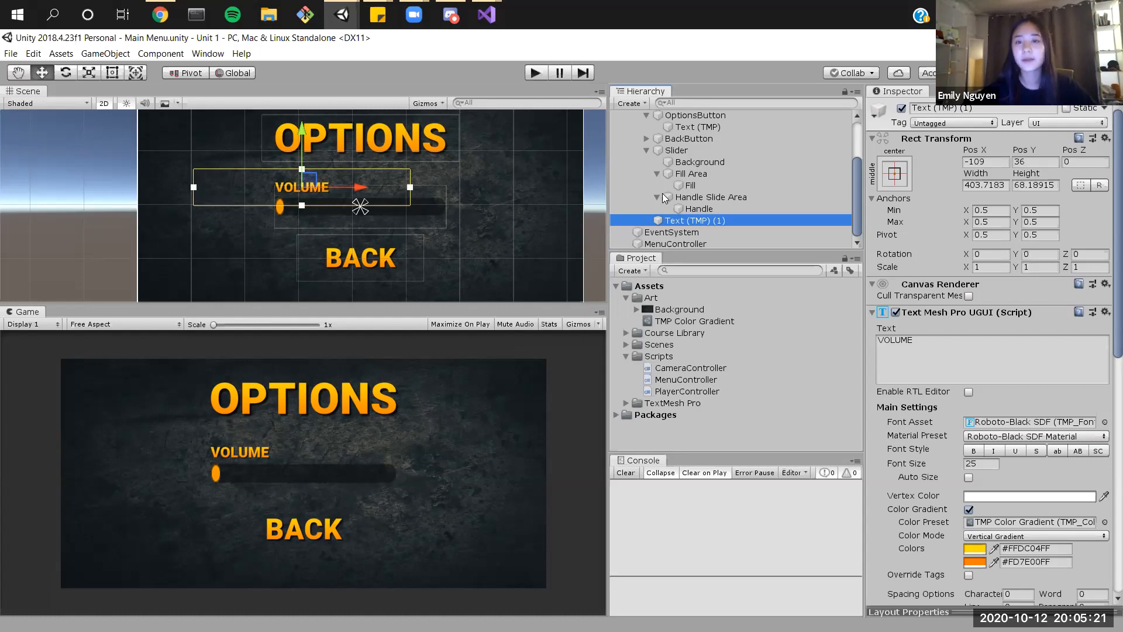
click(646, 151)
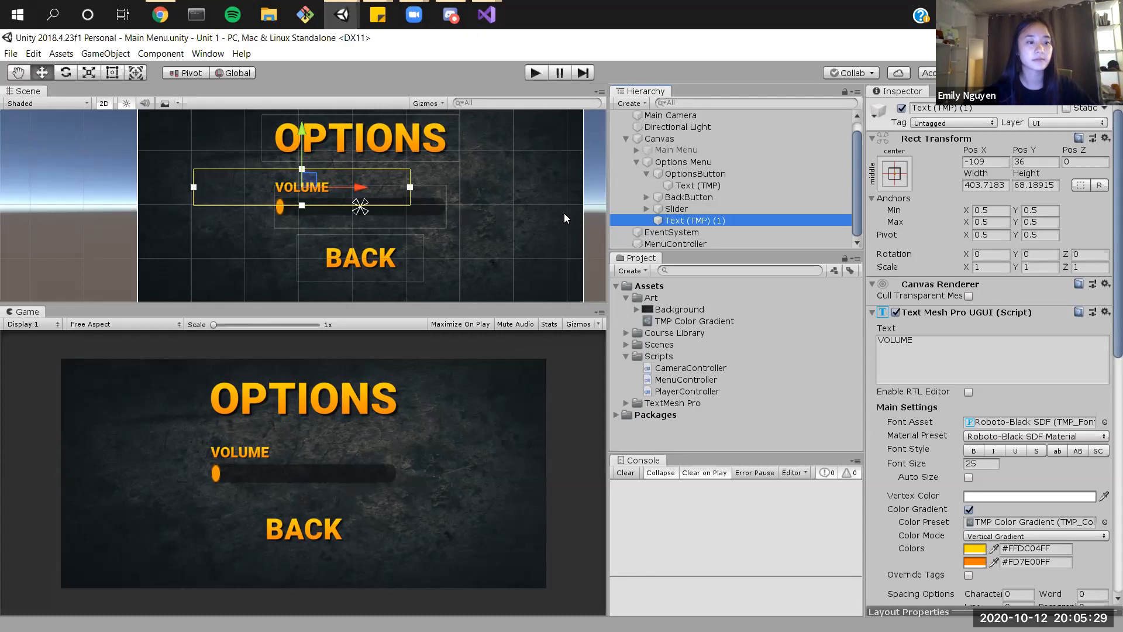
click(683, 163)
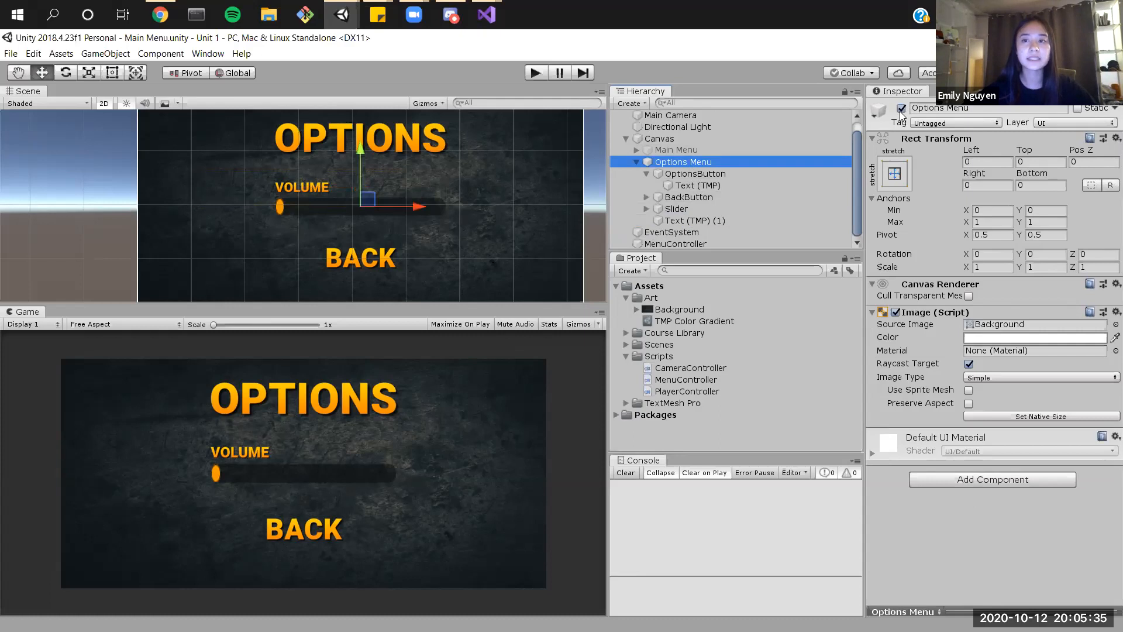
click(900, 111)
click(691, 150)
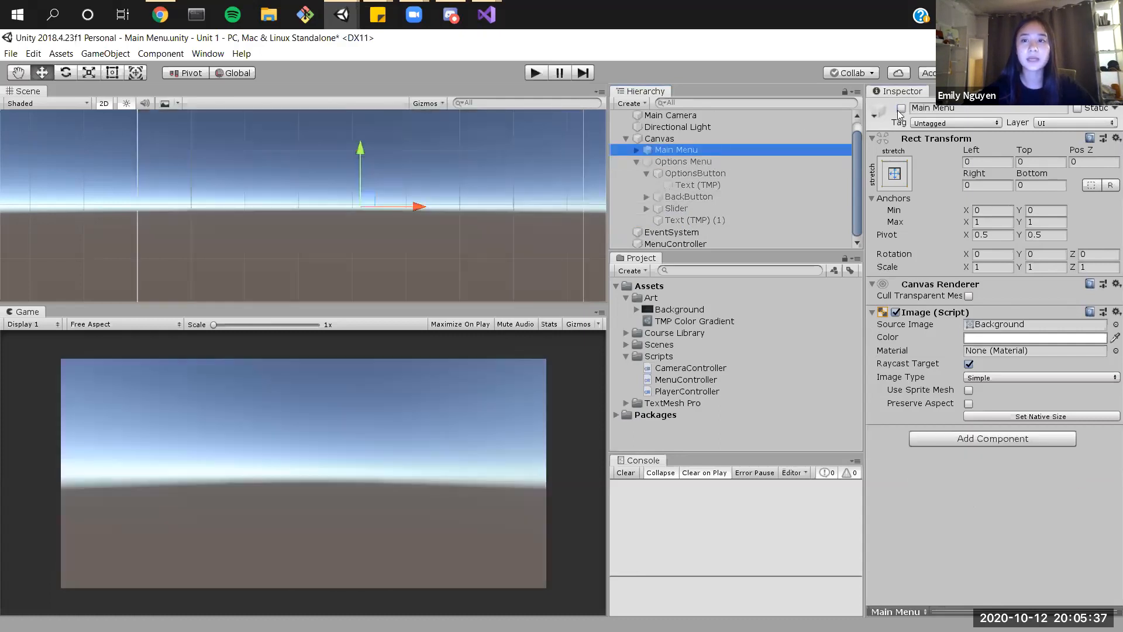
click(901, 109)
Step: Add two empty On Click events to the OptionsButton inside Main Menu
click(636, 151)
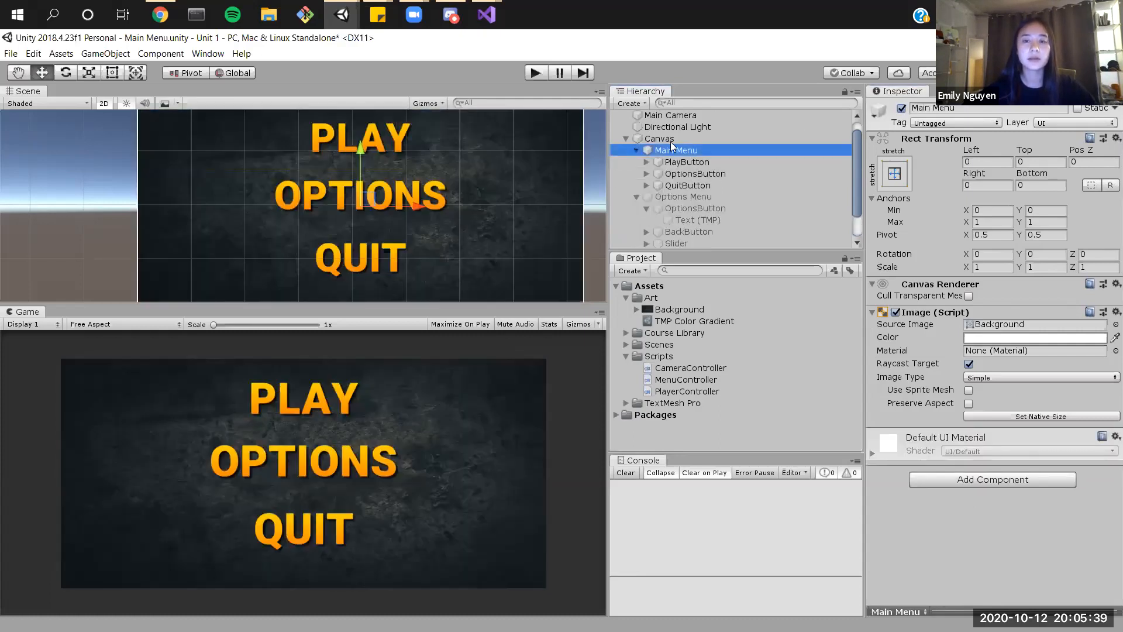
click(679, 173)
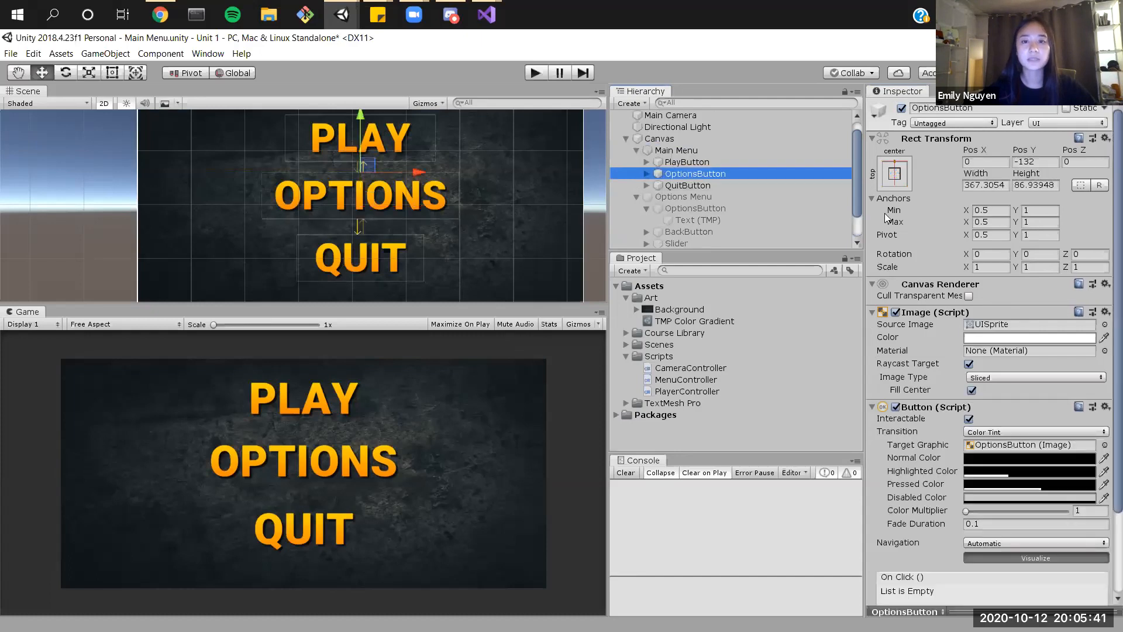
scroll(946, 273, down, 3)
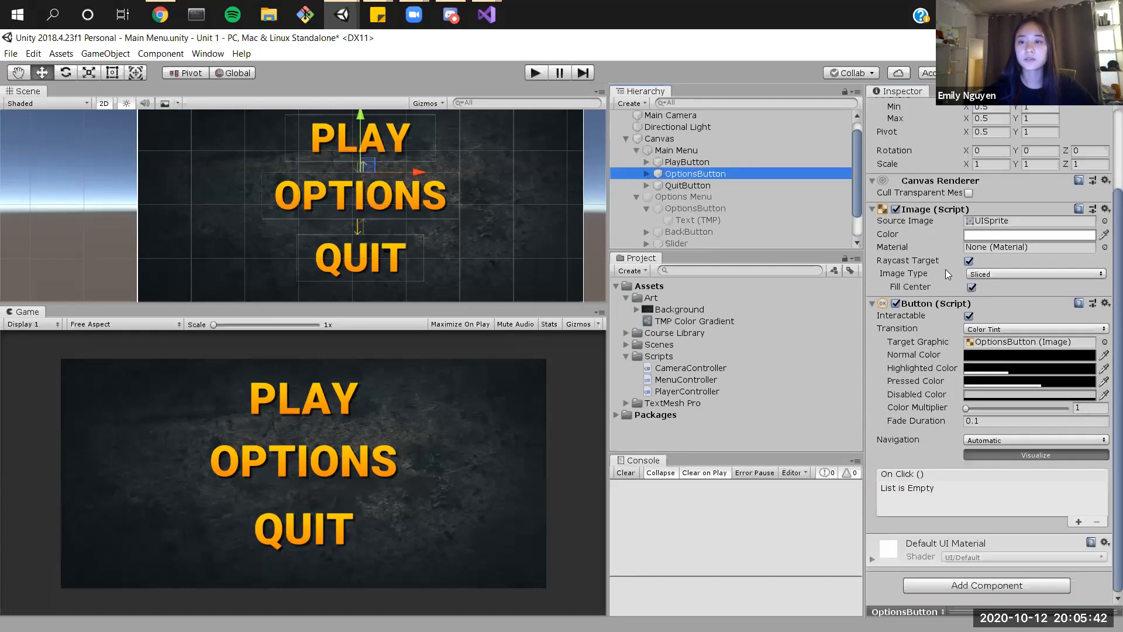
click(1079, 522)
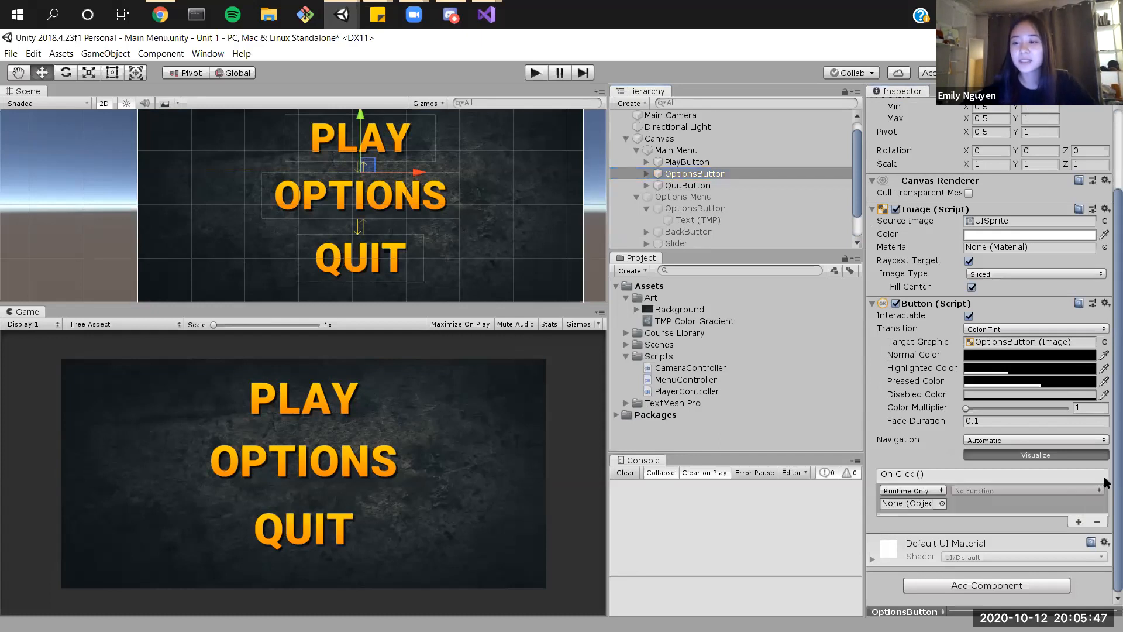
click(1079, 521)
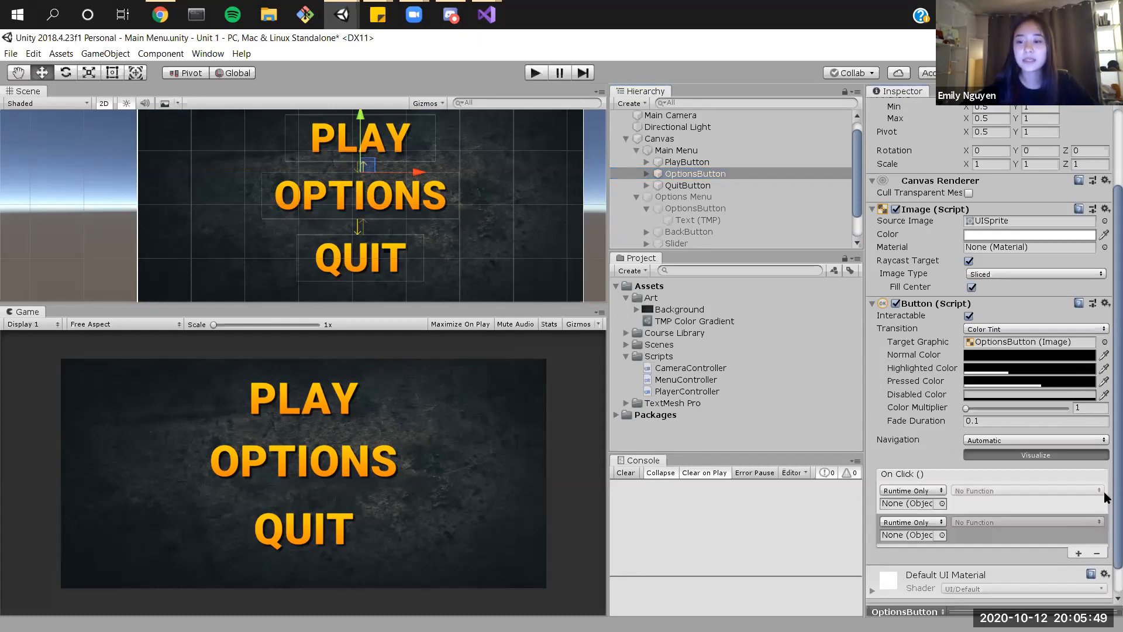
scroll(1106, 496, down, 2)
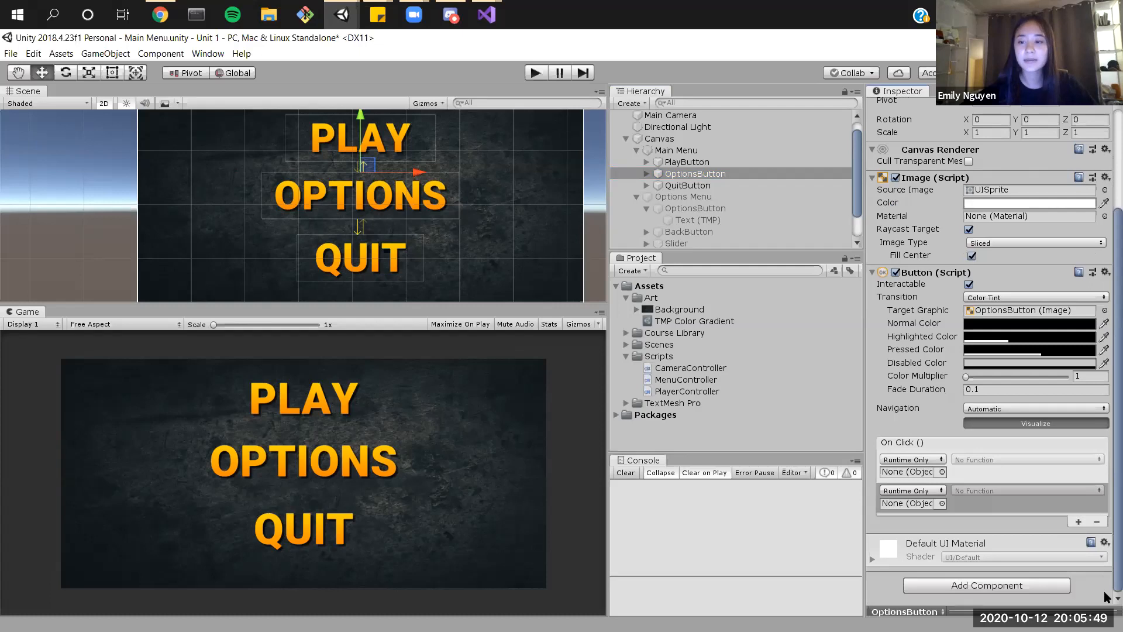
Step: Assign Options Menu to OptionsButton's first On Click event and make it call GameObject.SetActive with the value enabled
click(637, 197)
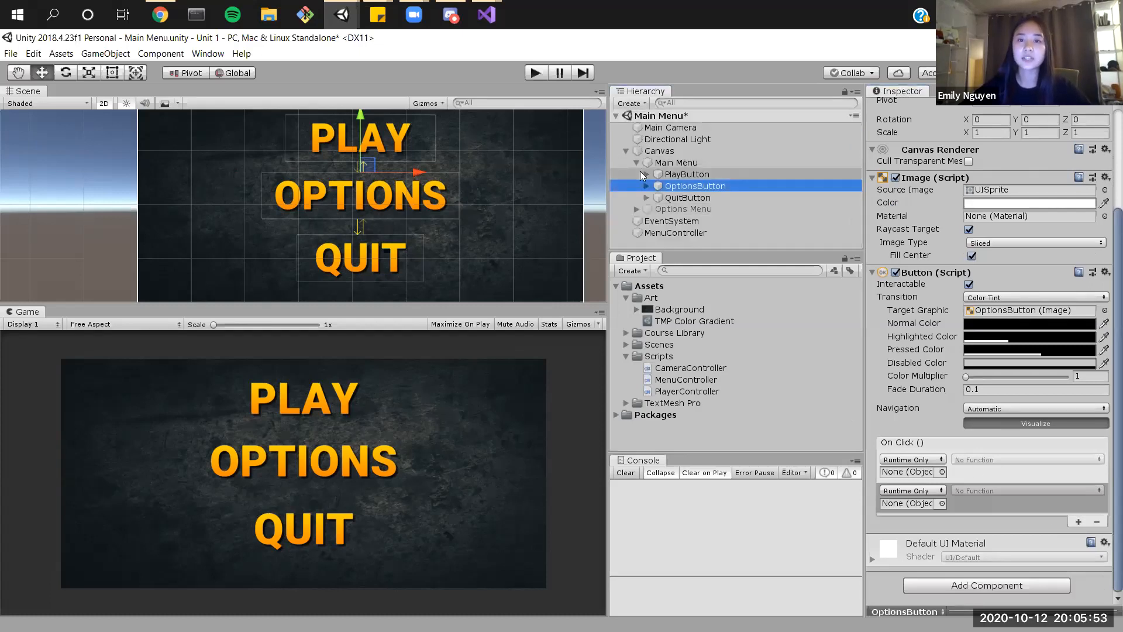
click(637, 164)
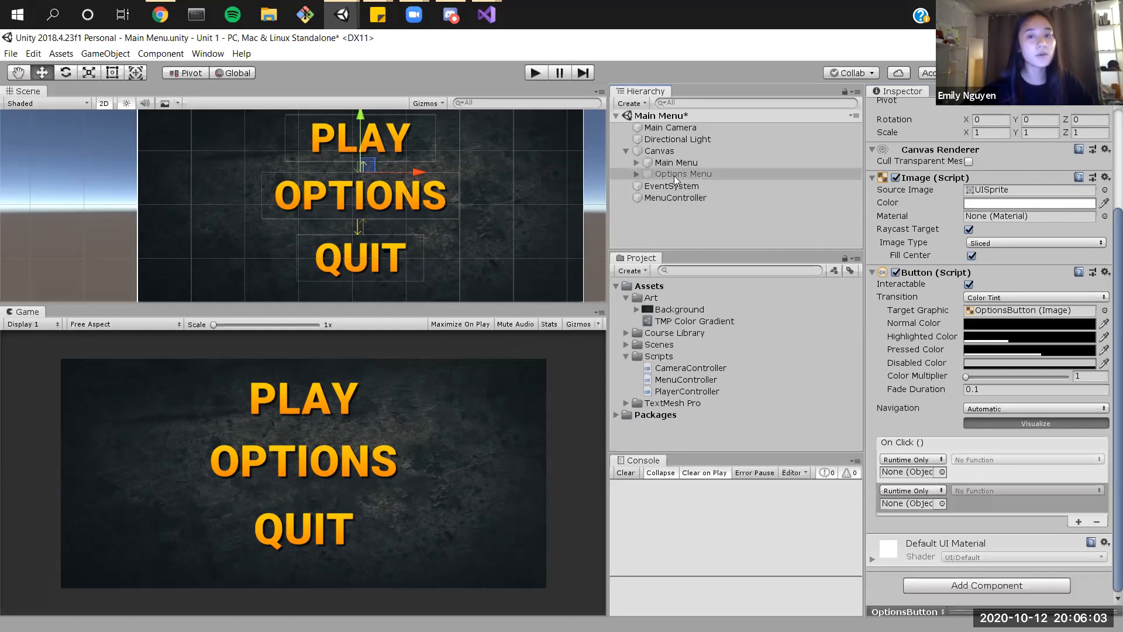
drag(659, 176, 909, 478)
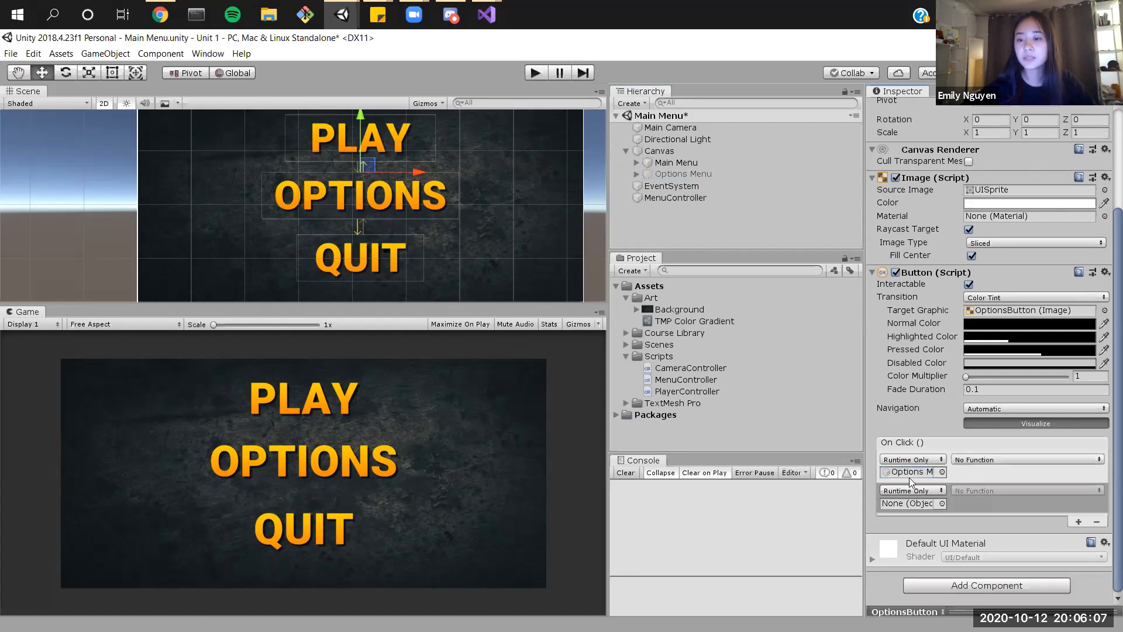
click(1051, 463)
mouse_move(1030, 491)
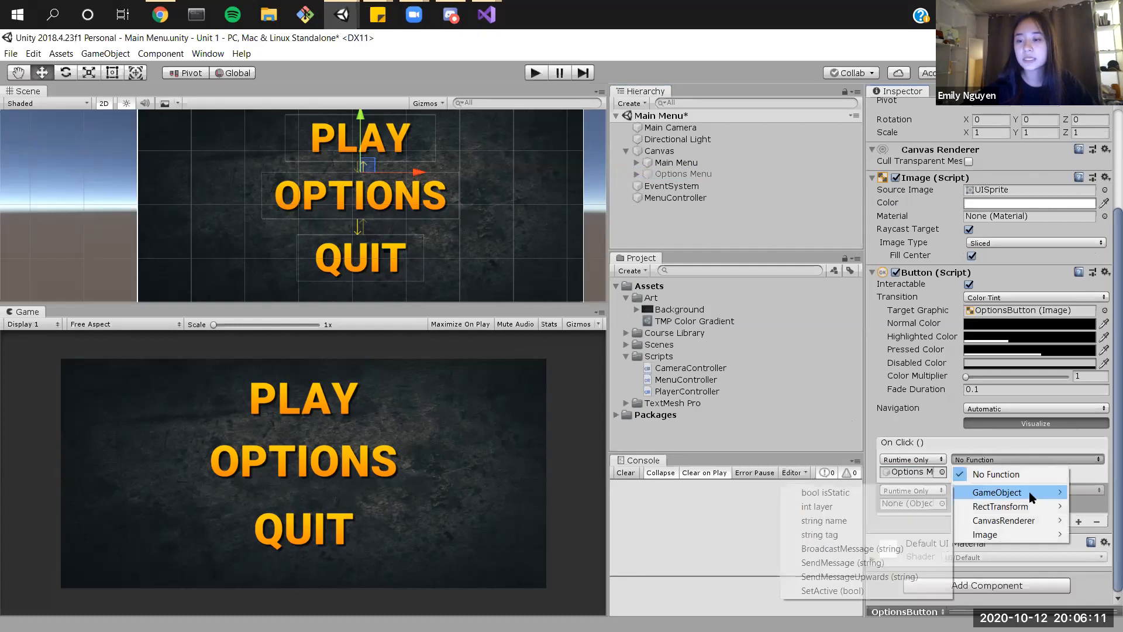
click(886, 588)
click(957, 473)
click(956, 472)
click(957, 473)
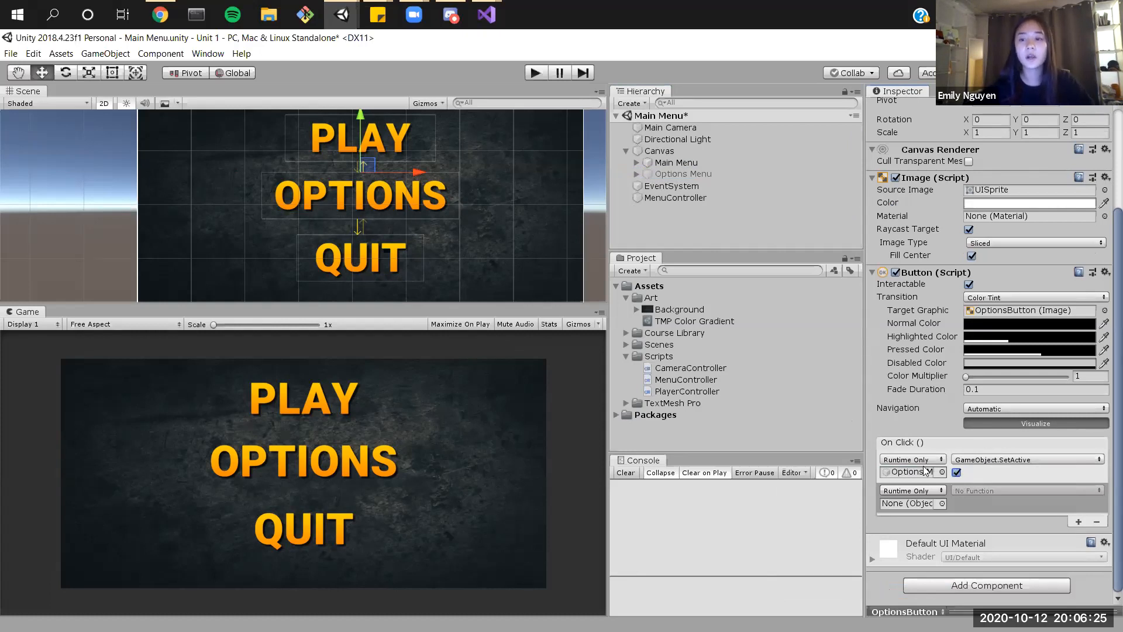
Step: Assign Main Menu to OptionsButton's second On Click event with GameObject.SetActive and the value unchecked, and save the scene
drag(688, 160, 910, 504)
click(969, 489)
mouse_move(981, 524)
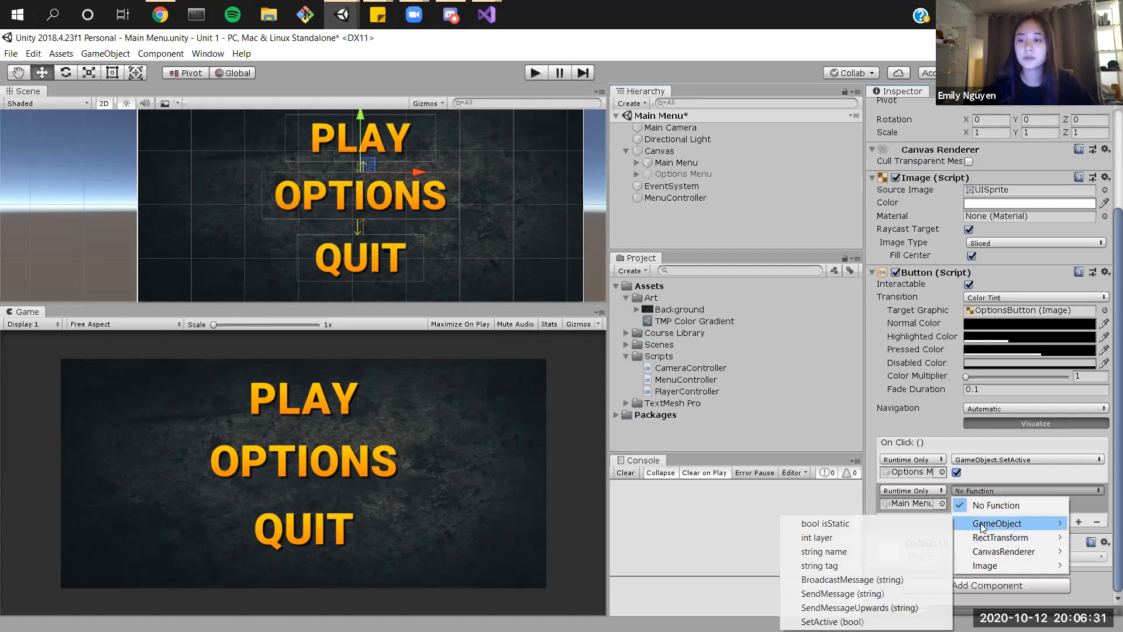
click(832, 622)
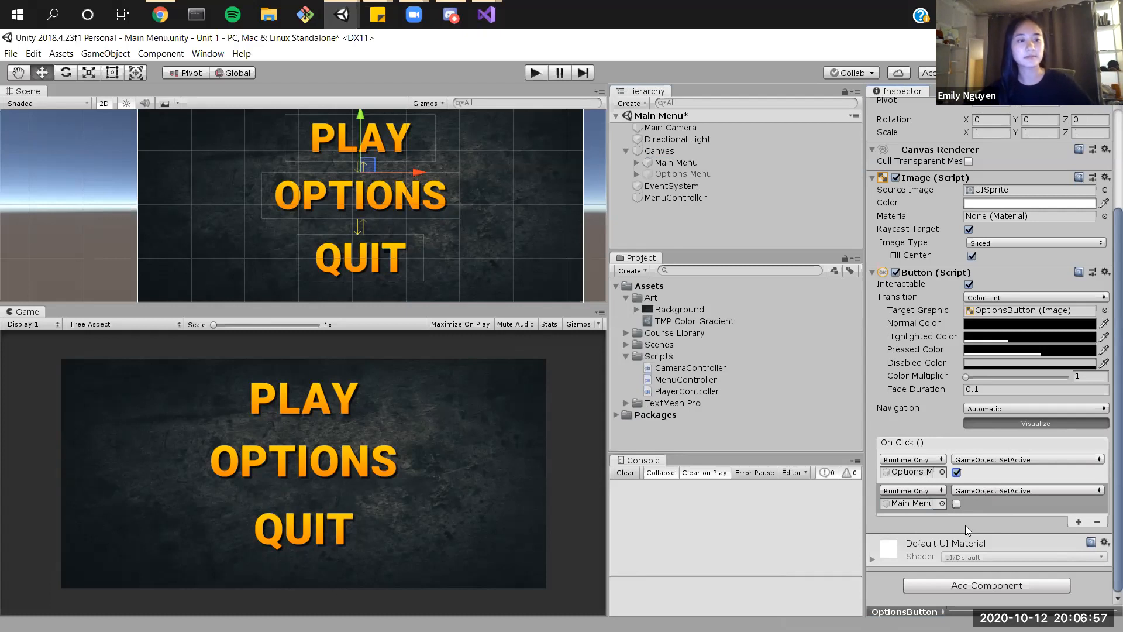
key(ctrl+s)
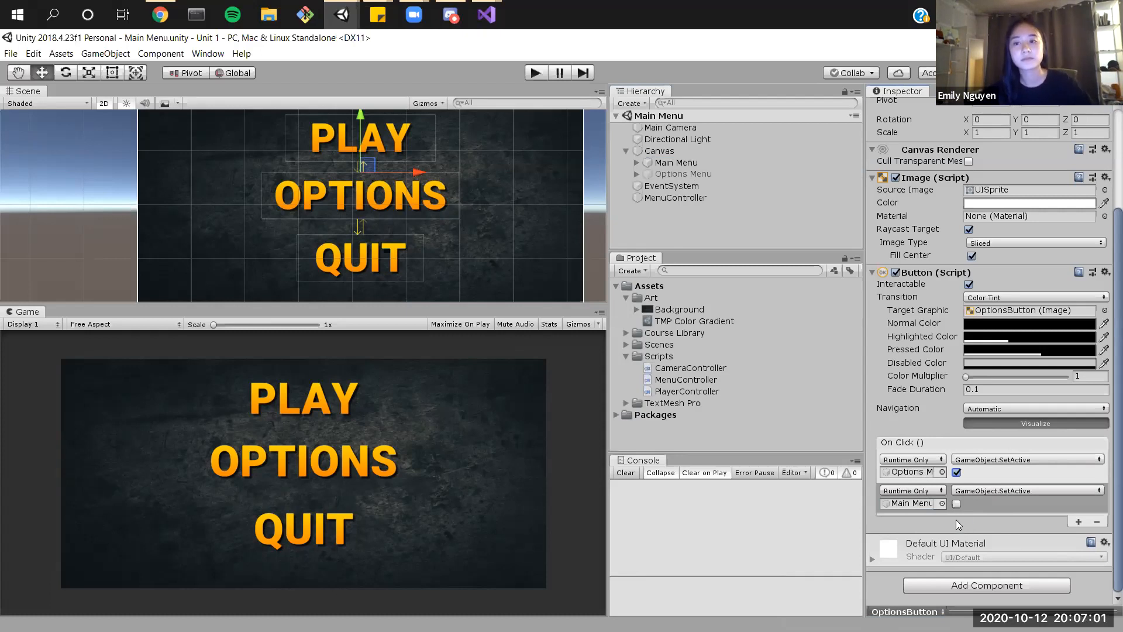
scroll(984, 249, up, 4)
scroll(941, 150, down, 4)
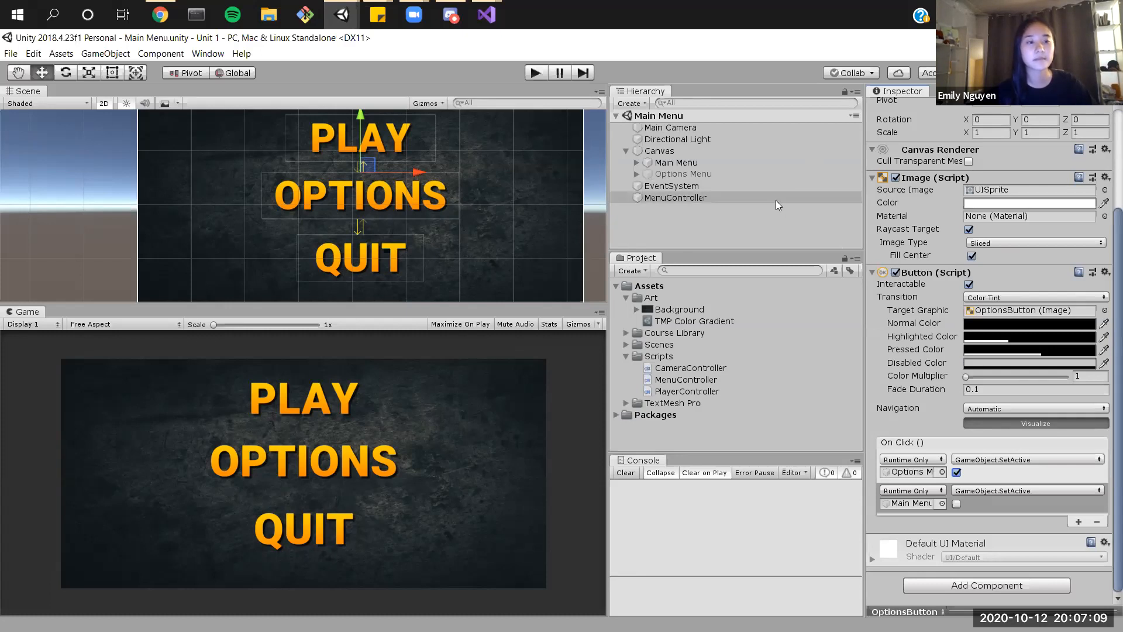
Step: Deactivate Main Menu and activate Options Menu for editing
click(709, 163)
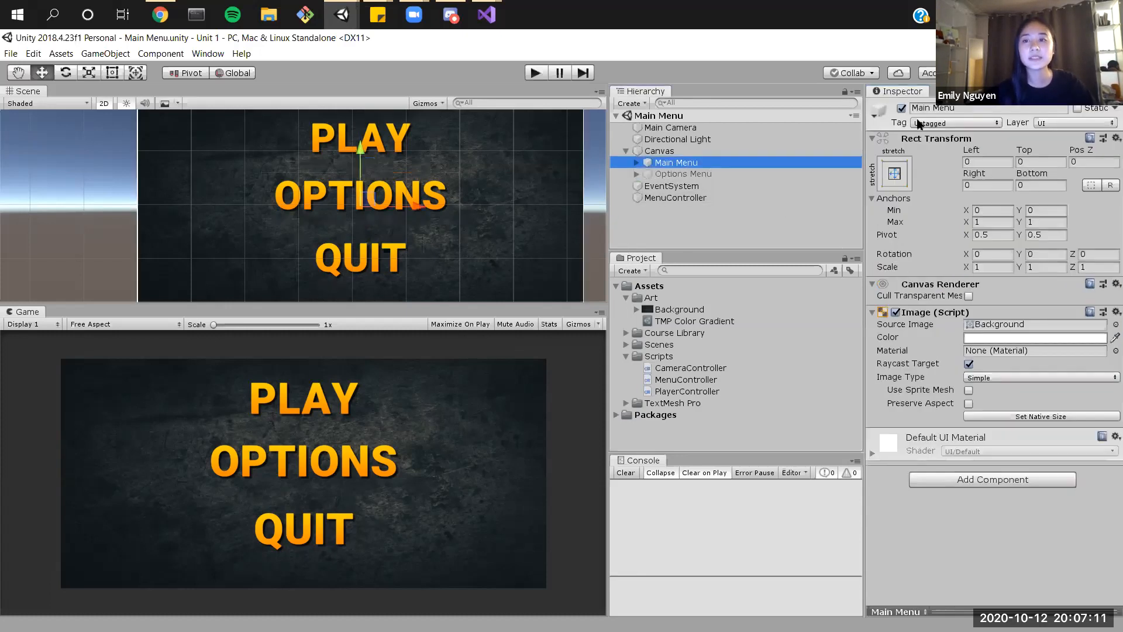
click(903, 108)
click(706, 172)
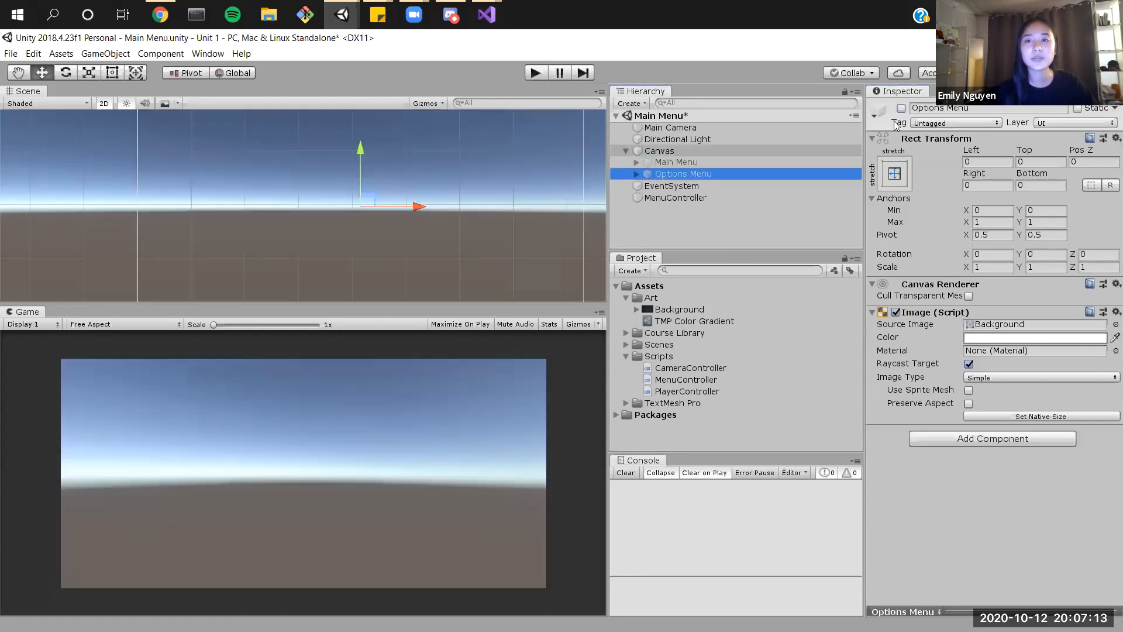
click(901, 109)
Step: Remove the MenuController.Quit event from Options Menu's BackButton and add two empty On Click events
click(637, 174)
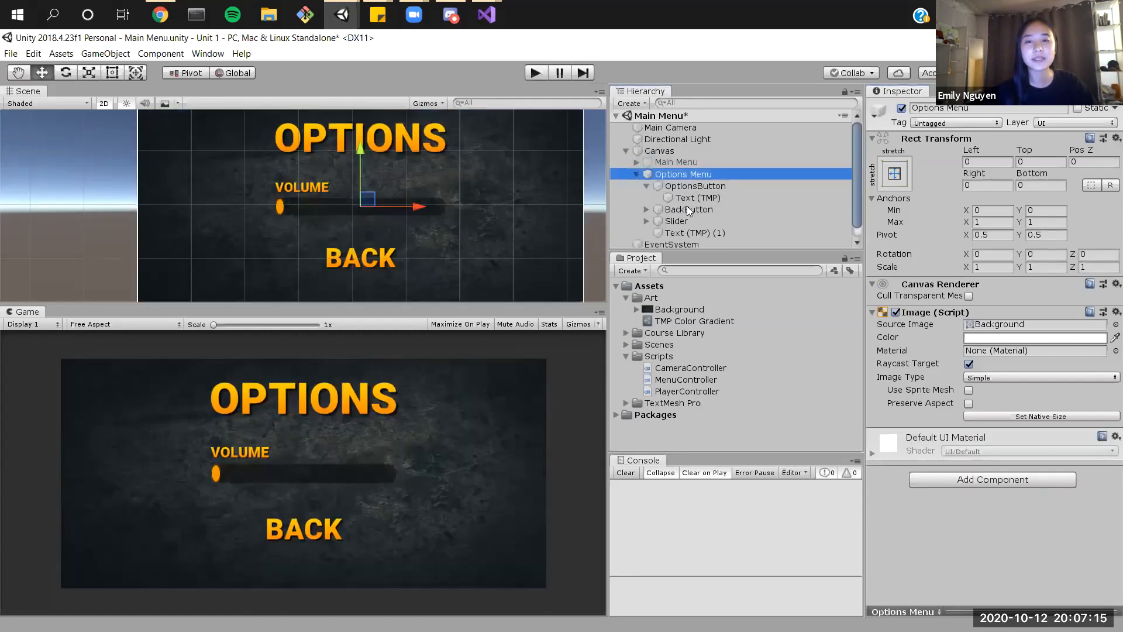
click(686, 212)
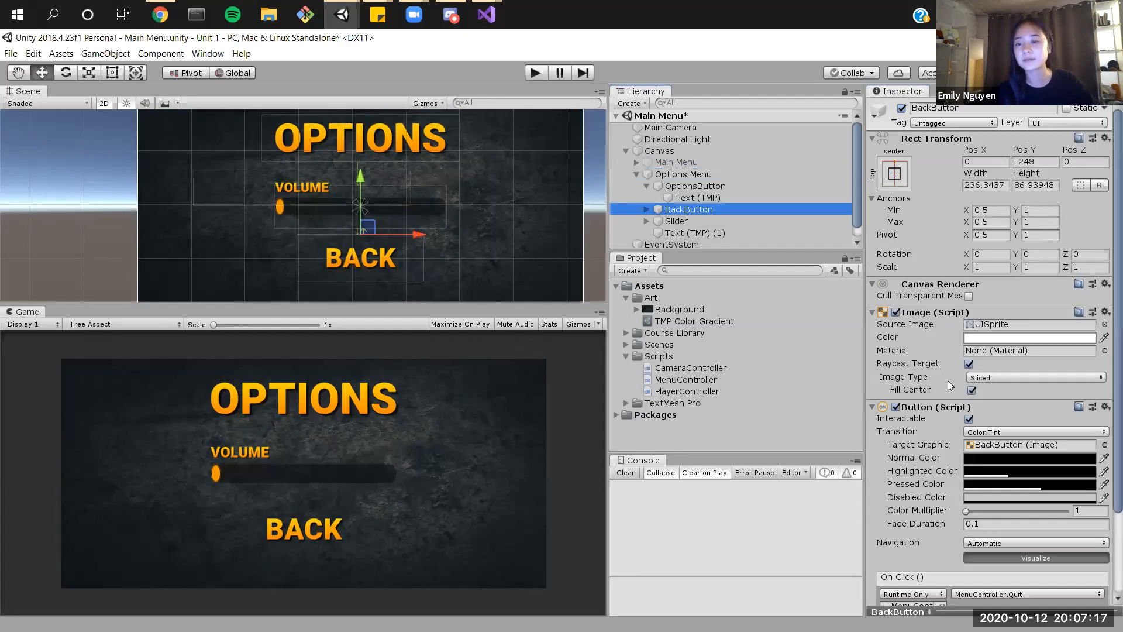
scroll(1042, 510, down, 4)
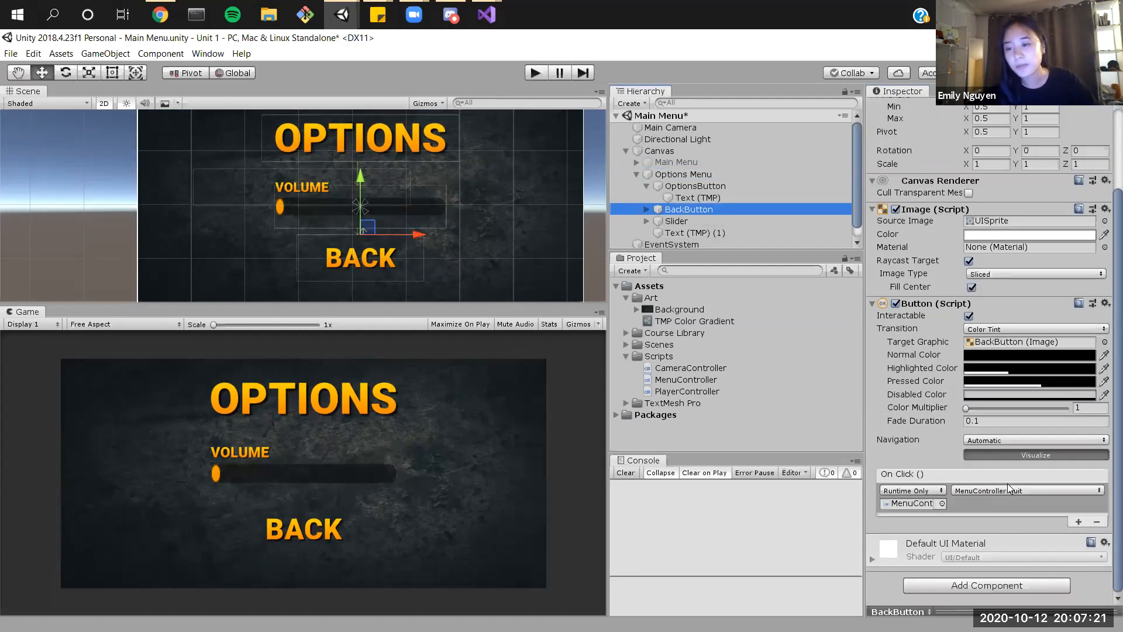
click(1097, 521)
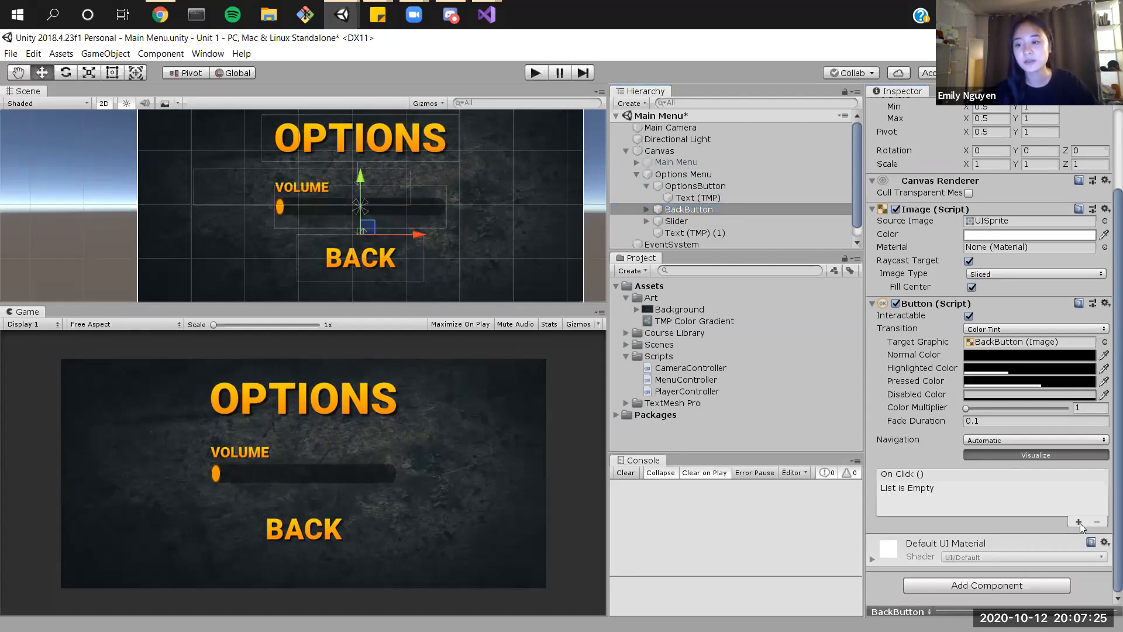
click(1079, 521)
click(1079, 522)
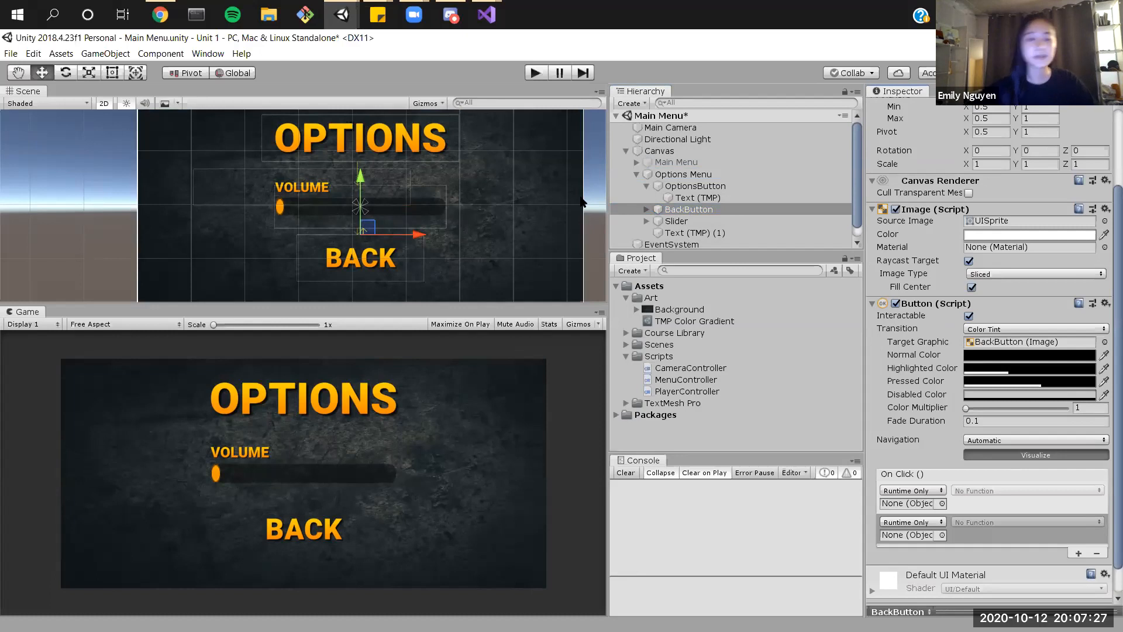
Step: Assign Main Menu to BackButton's first On Click event and make it call GameObject.SetActive with the value enabled
drag(676, 162, 910, 504)
click(972, 493)
mouse_move(989, 521)
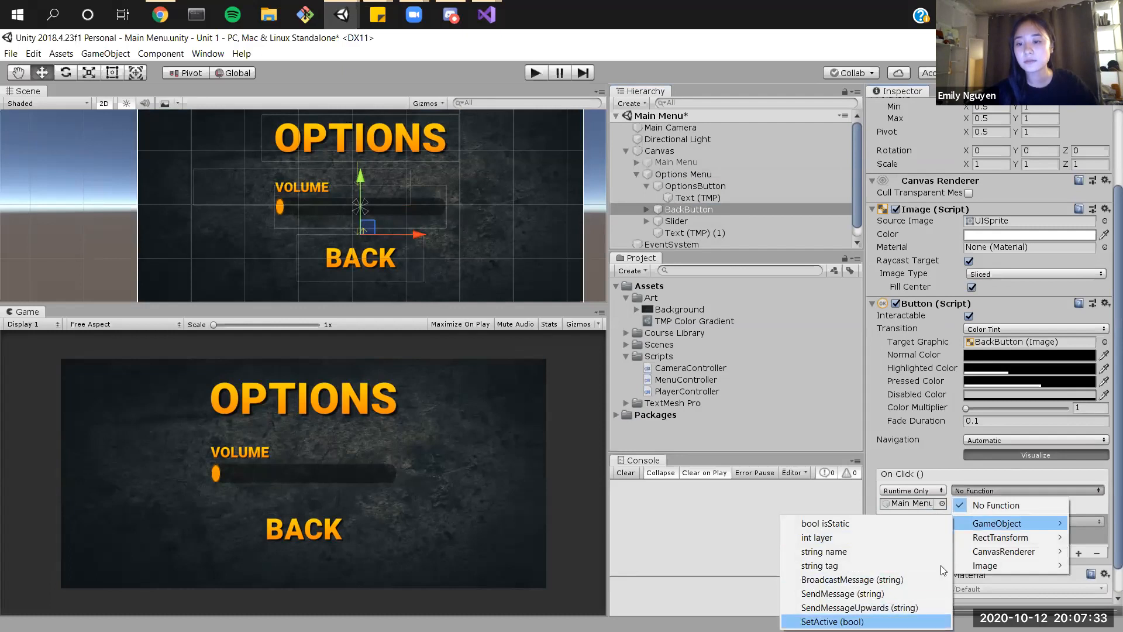
click(936, 622)
click(957, 504)
Step: Assign Options Menu to BackButton's second On Click event with GameObject.SetActive and the value unchecked, and save the scene
drag(684, 174, 913, 535)
click(966, 525)
mouse_move(995, 555)
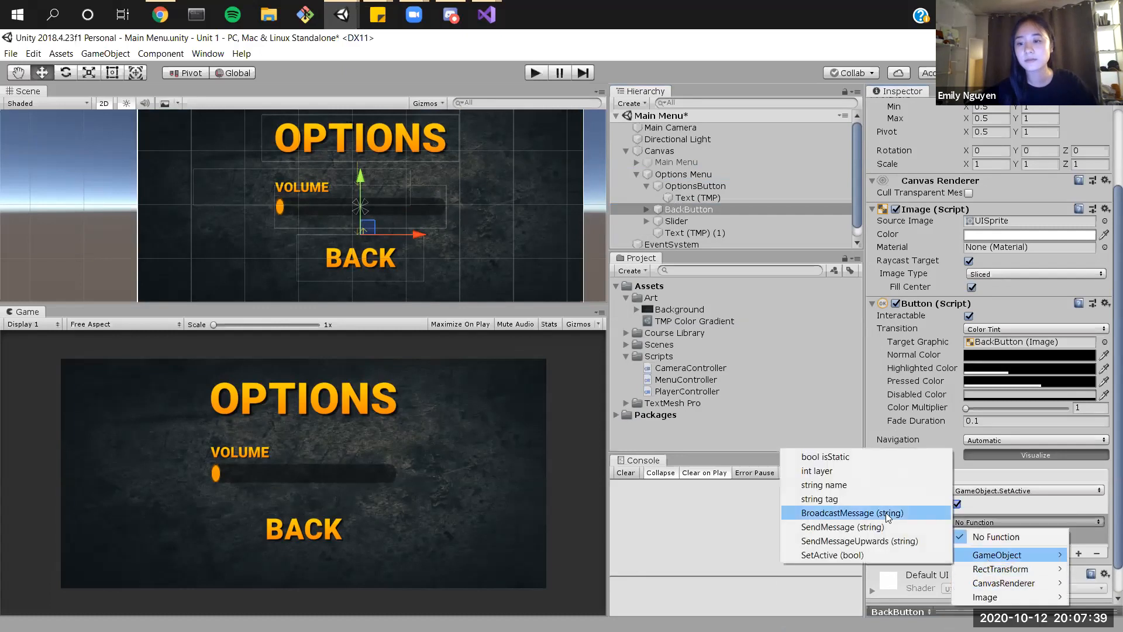
click(912, 555)
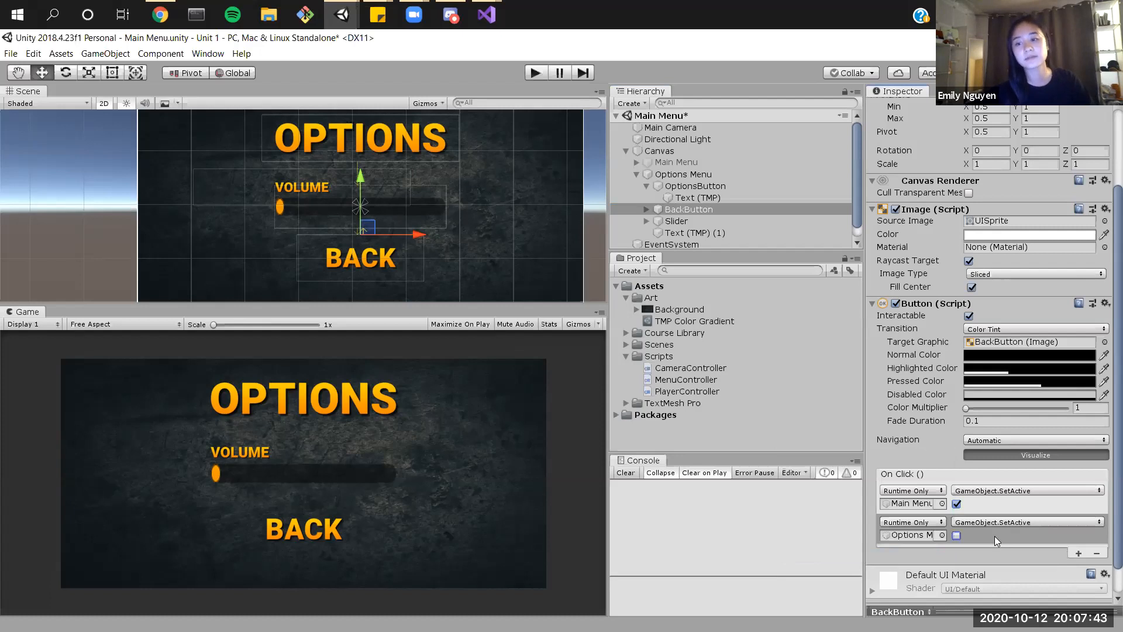
scroll(957, 492, down, 2)
key(ctrl+s)
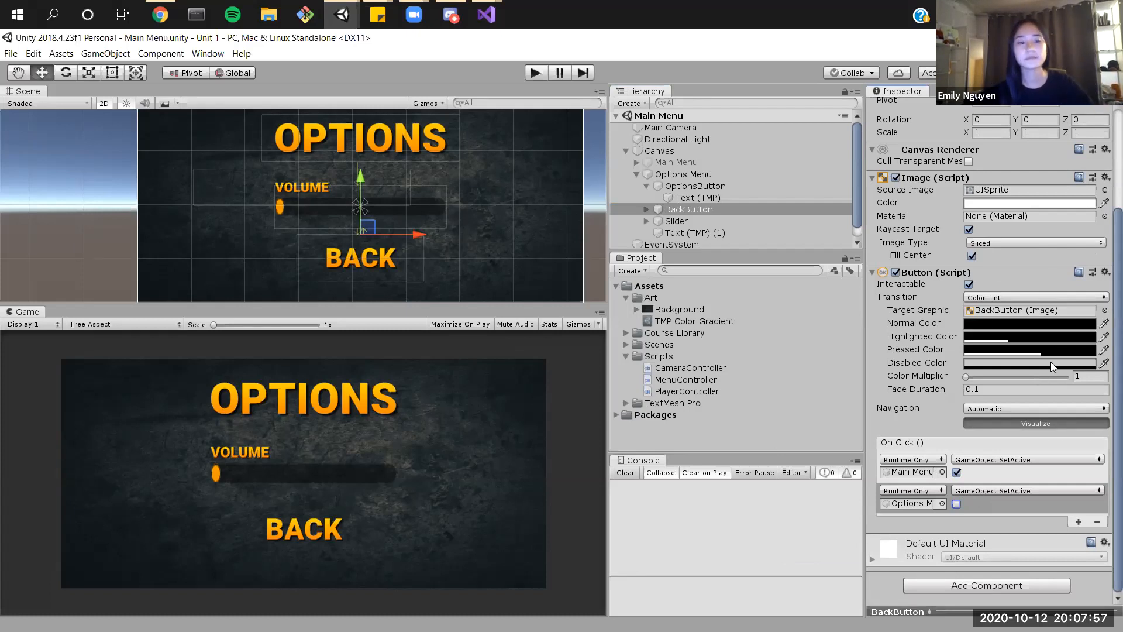
Step: Run the scene briefly in play mode with Options Menu active, and stop playing
click(535, 72)
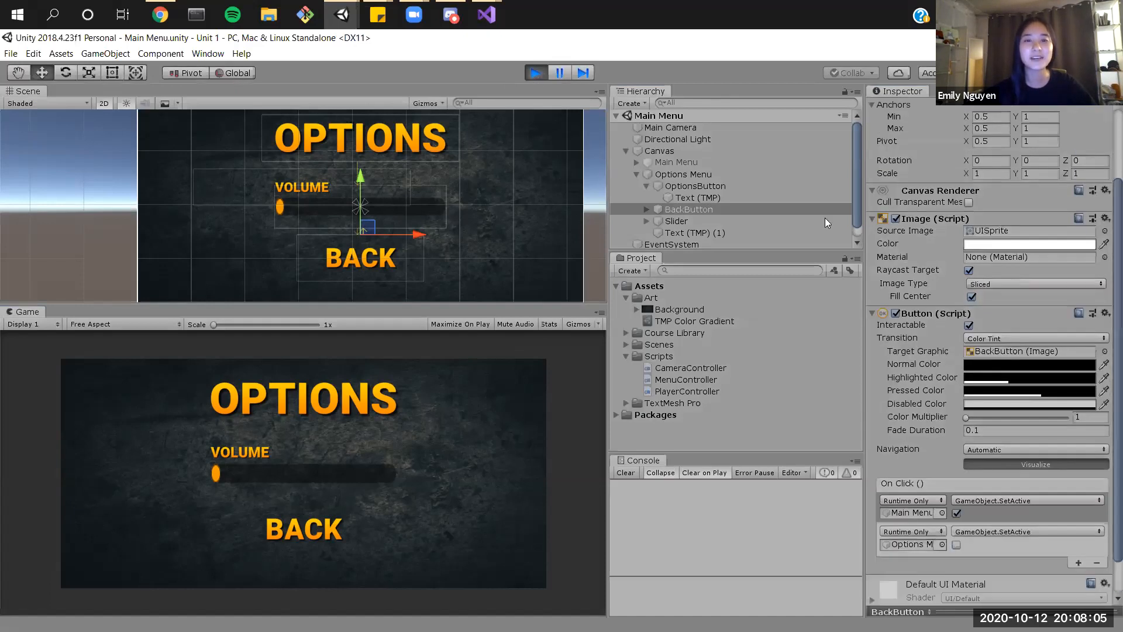
key(ctrl+p)
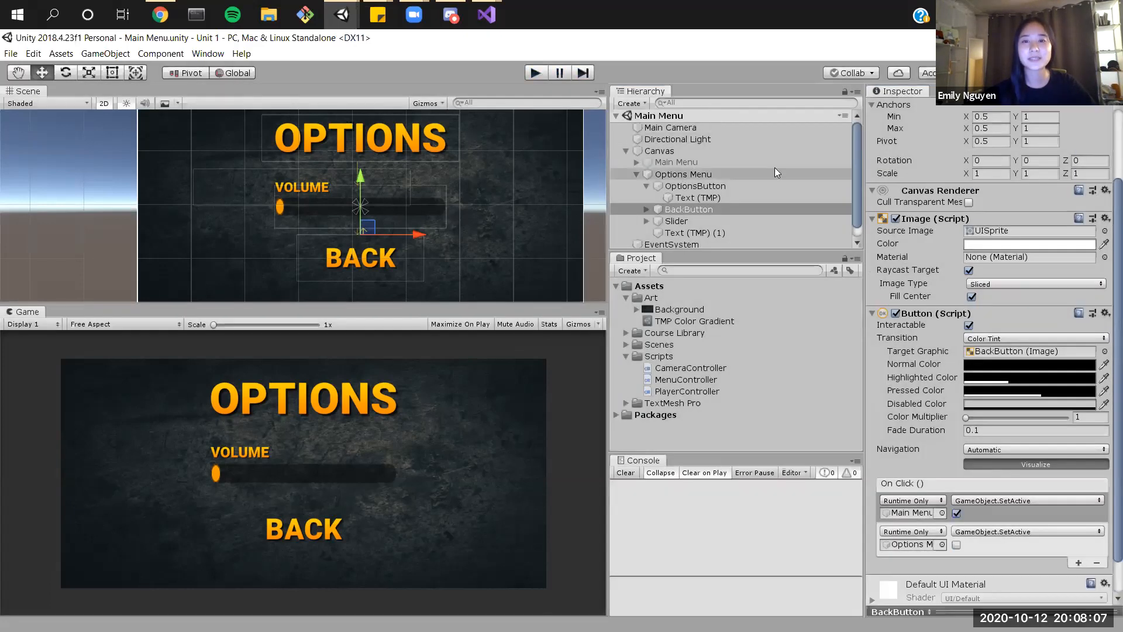
Step: Deactivate the Options Menu object and activate the Main Menu object in the Canvas
click(772, 174)
click(902, 108)
click(756, 162)
click(902, 108)
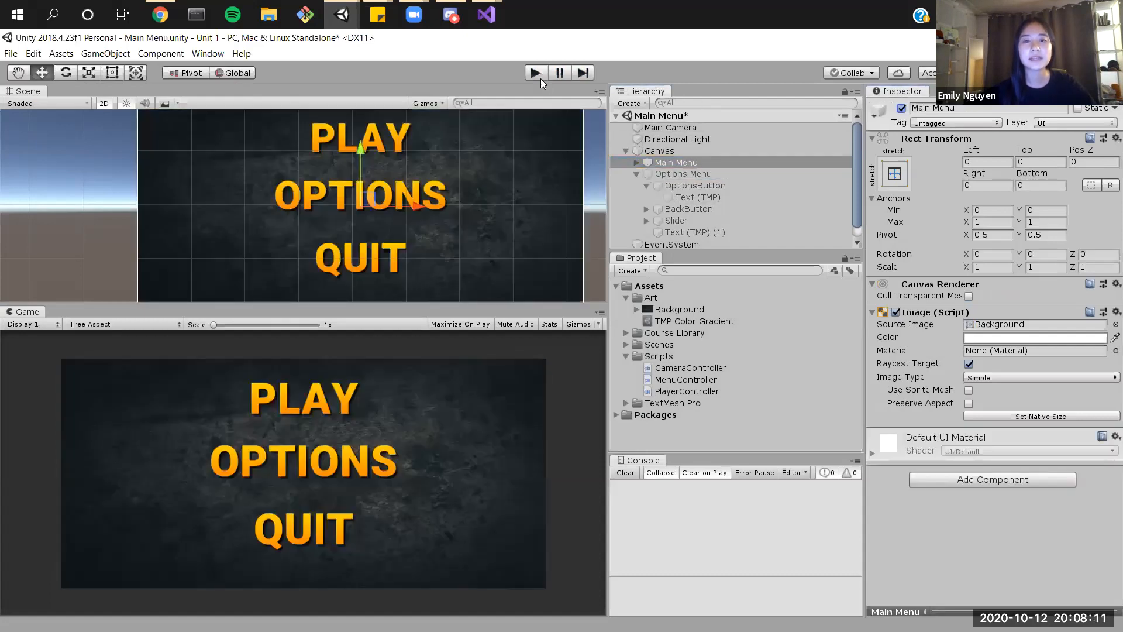
Step: Run the Main Menu scene in play mode and test the QUIT button several times
click(535, 72)
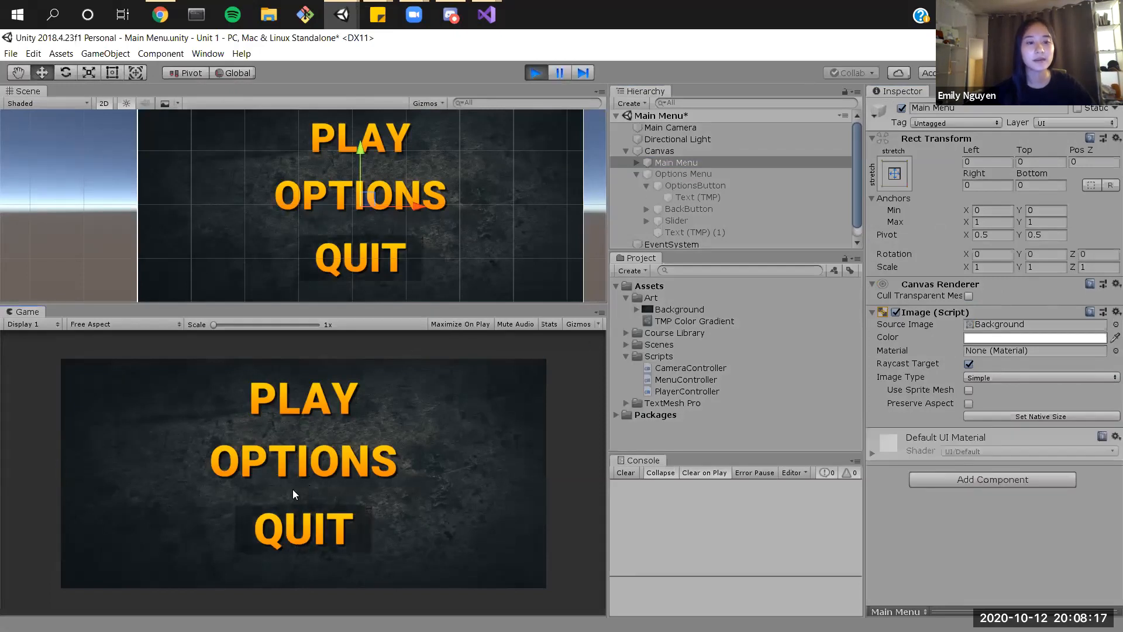
click(294, 539)
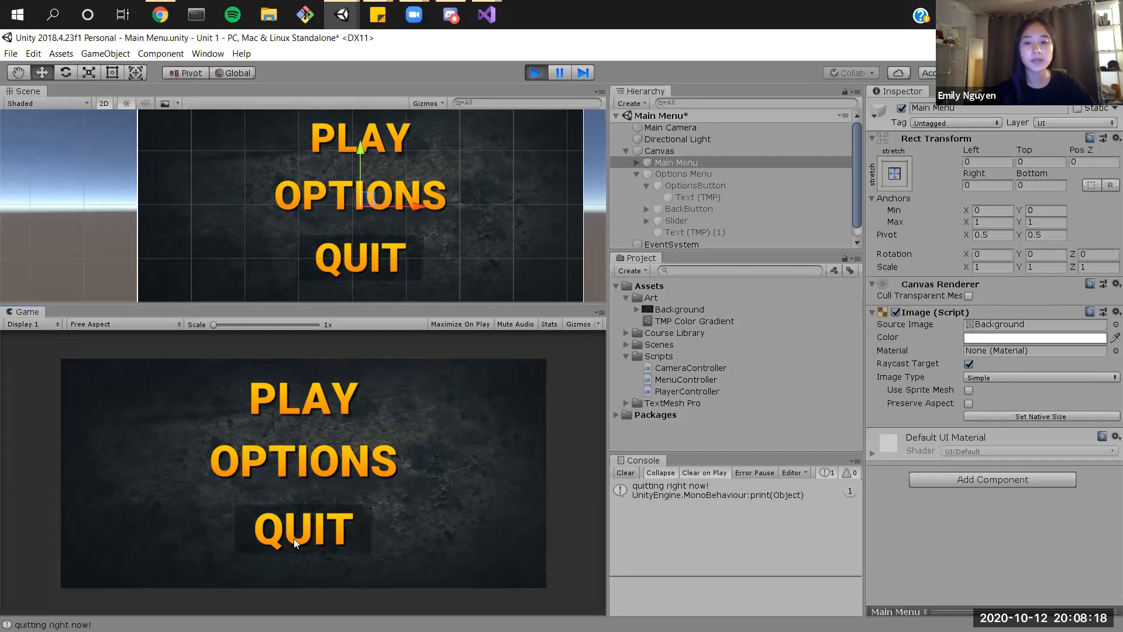
click(344, 527)
click(345, 528)
click(345, 528)
click(344, 528)
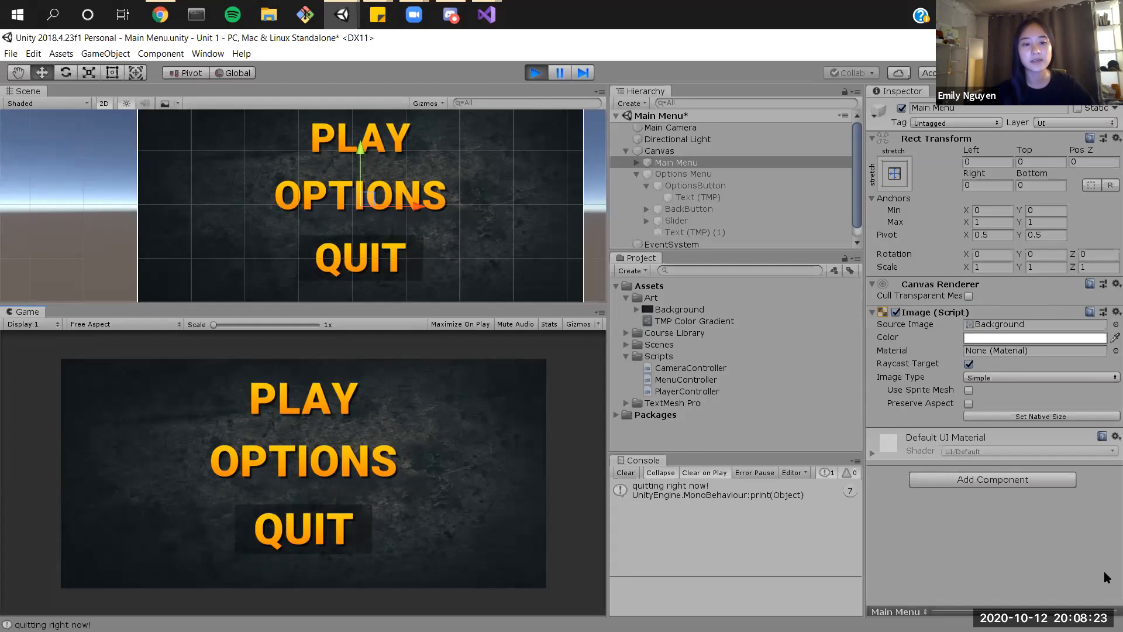
Step: Test the OPTIONS and BACK buttons repeatedly and the PLAY button once, and stop playing
click(358, 468)
click(313, 529)
click(331, 479)
click(318, 536)
click(312, 485)
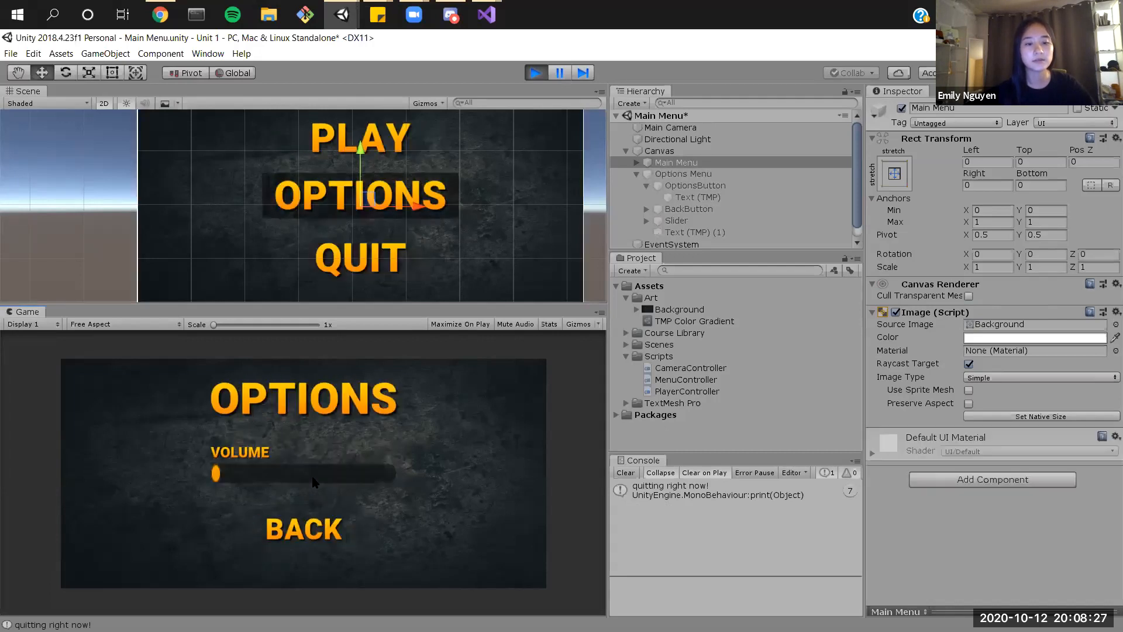
click(303, 518)
click(297, 477)
click(335, 537)
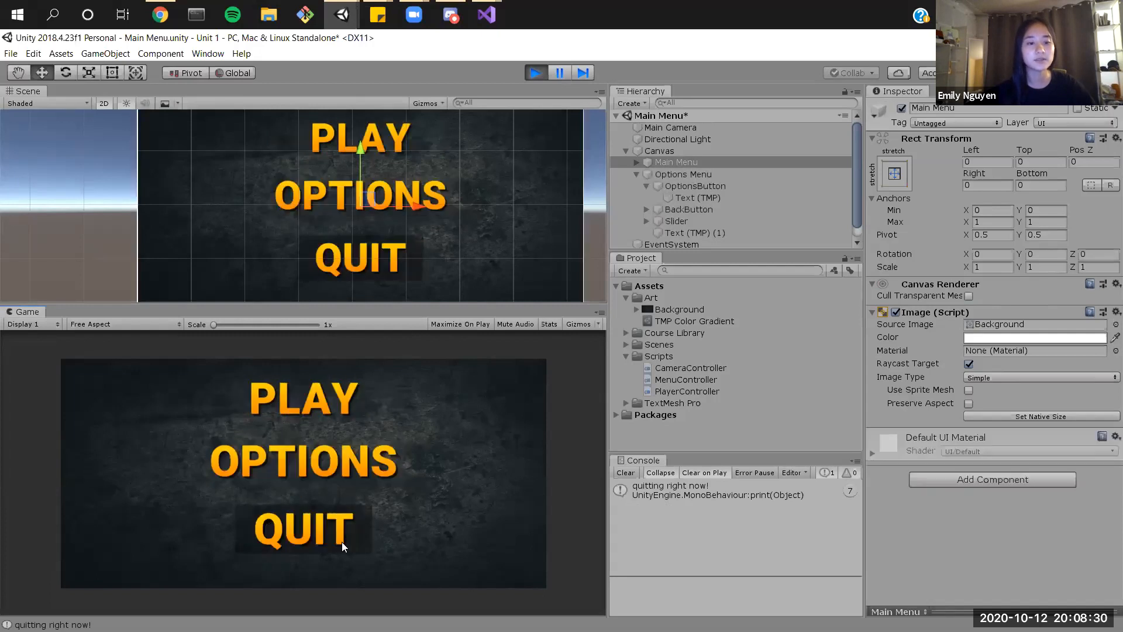
click(320, 414)
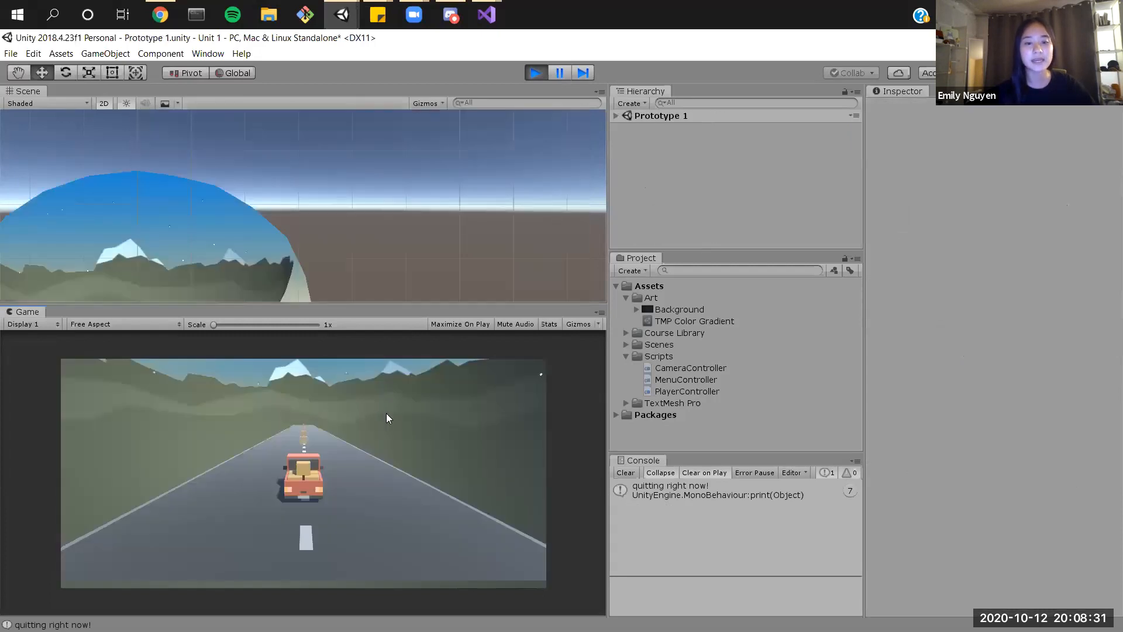
click(544, 73)
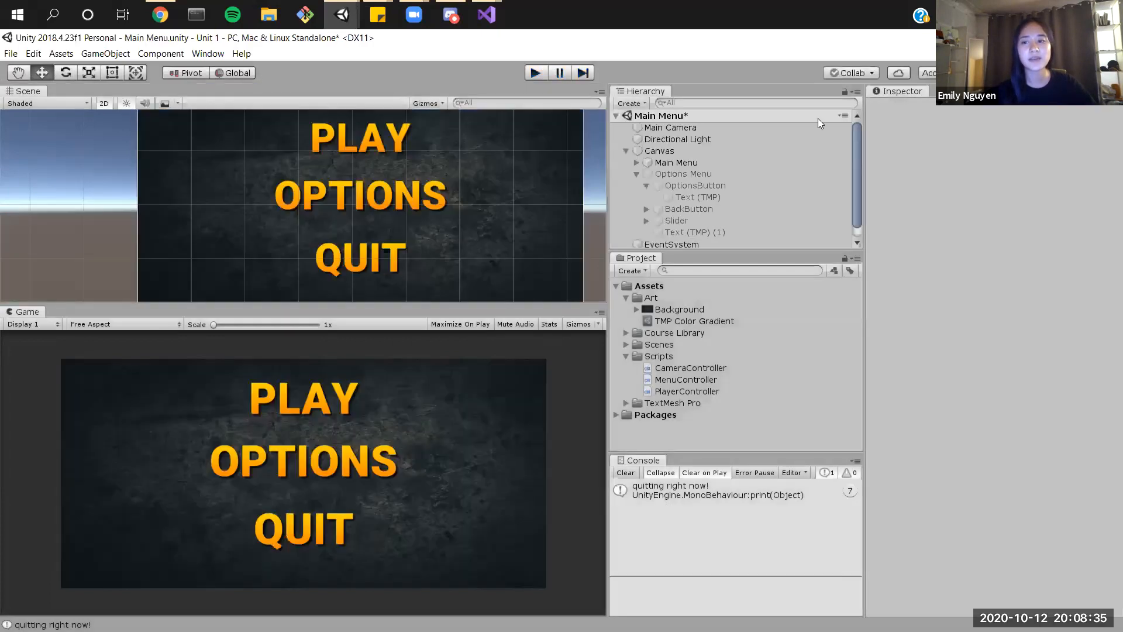
Step: Examine the scene order in Build Settings, expand the Scenes folder in the project to compare, and close Build Settings
click(13, 55)
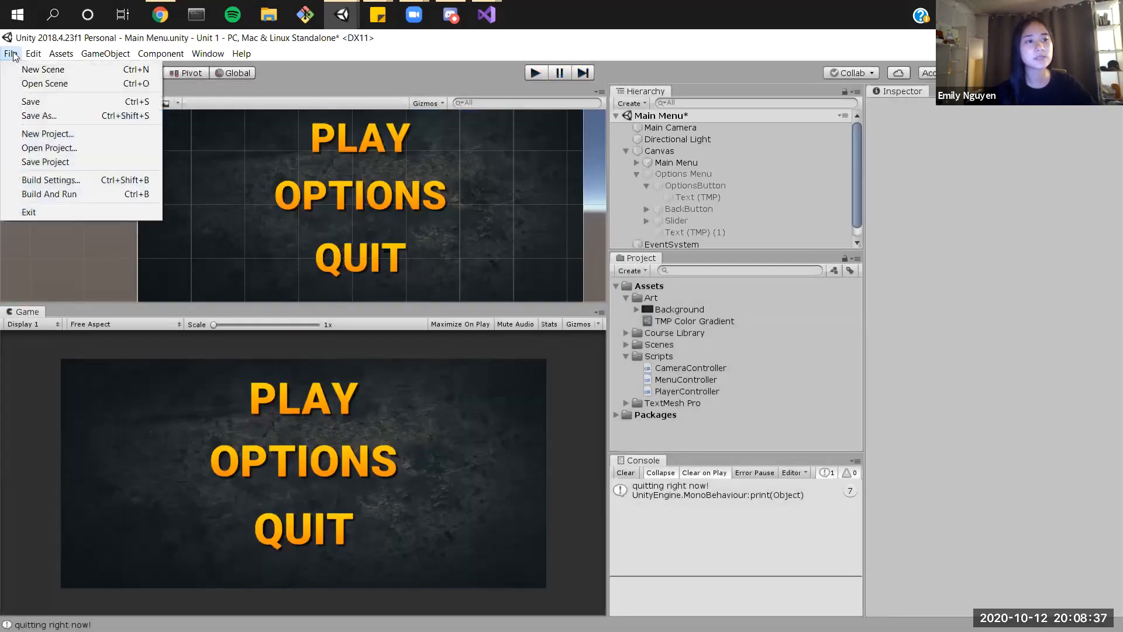
click(34, 180)
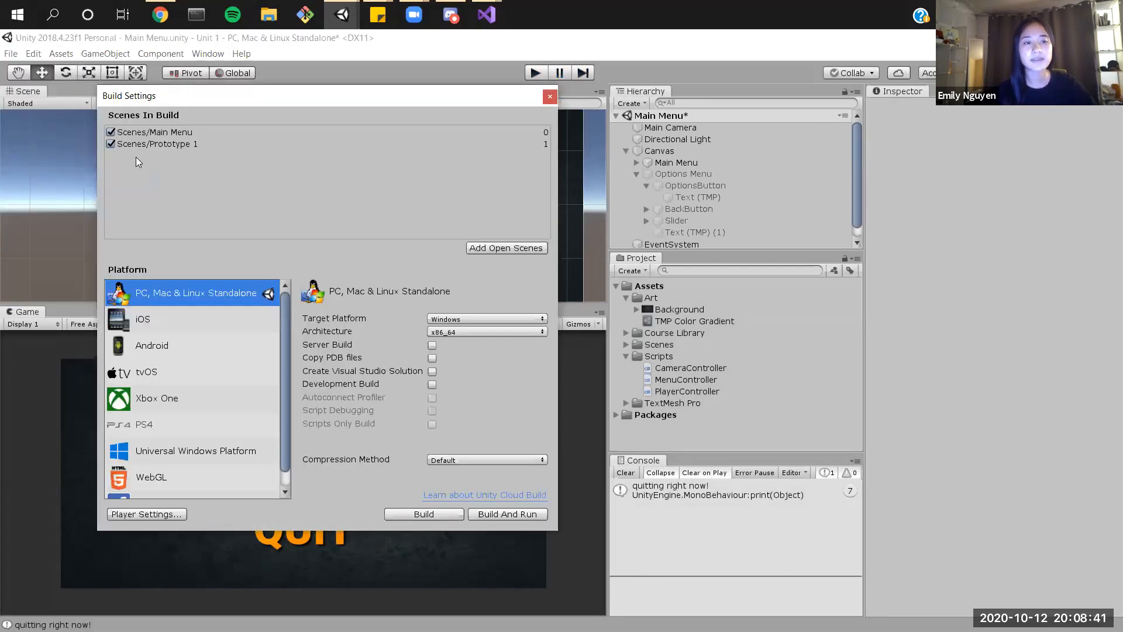
click(619, 333)
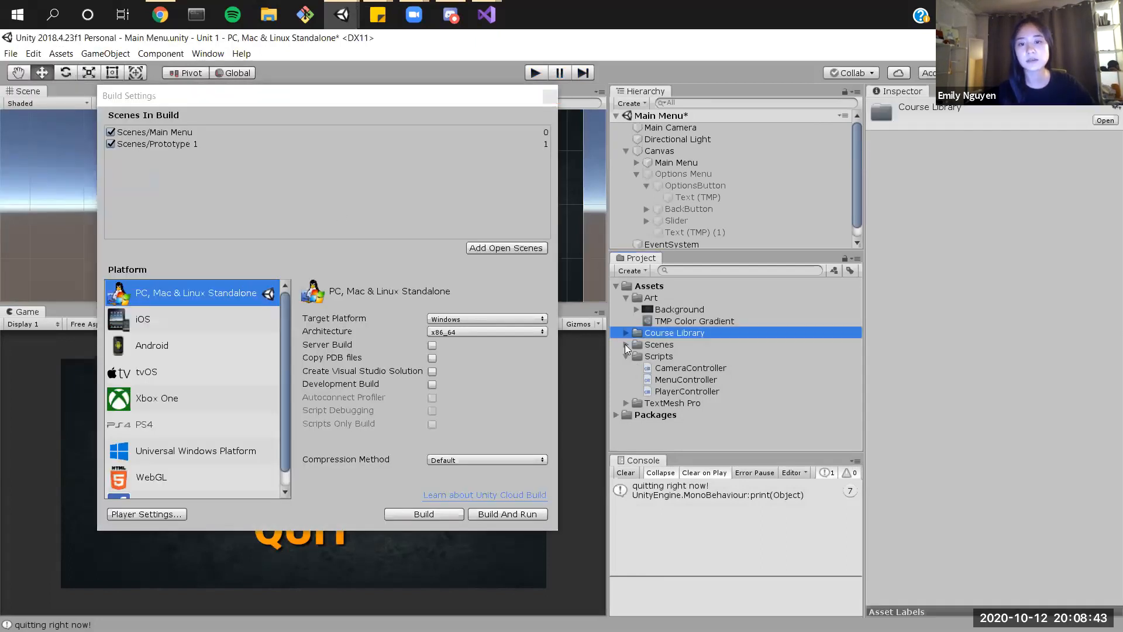
click(626, 345)
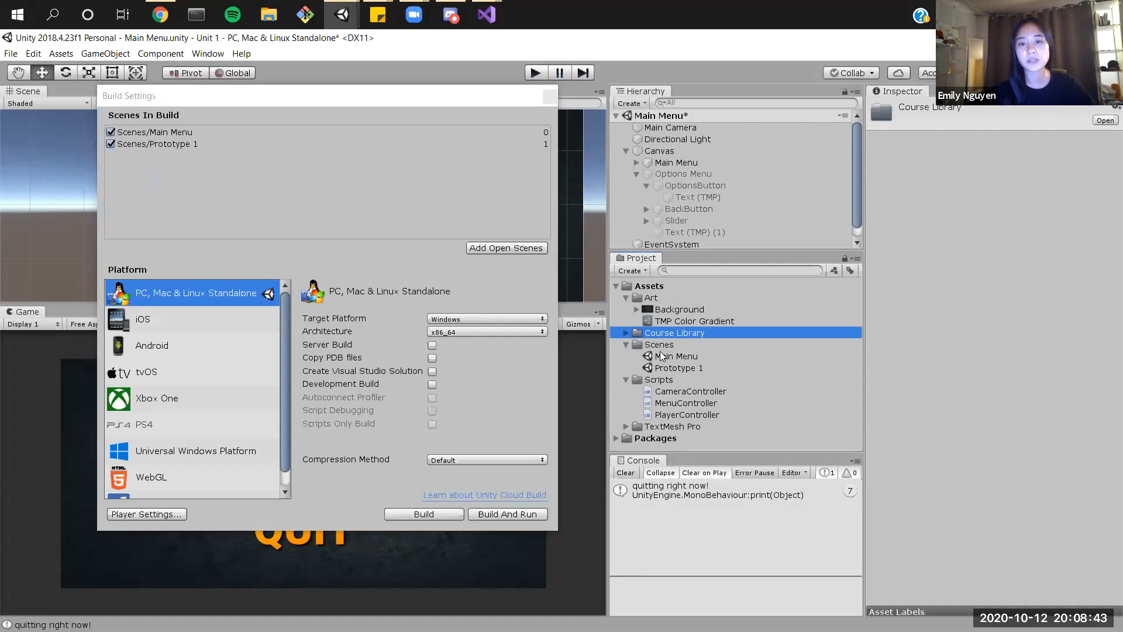
click(279, 201)
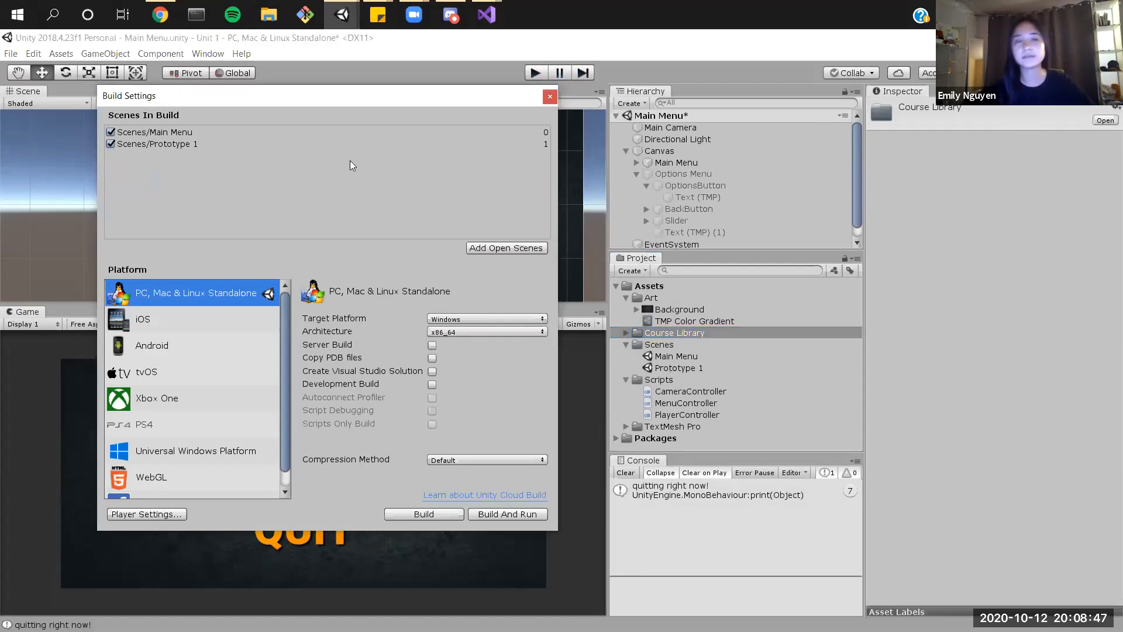
drag(305, 96, 269, 99)
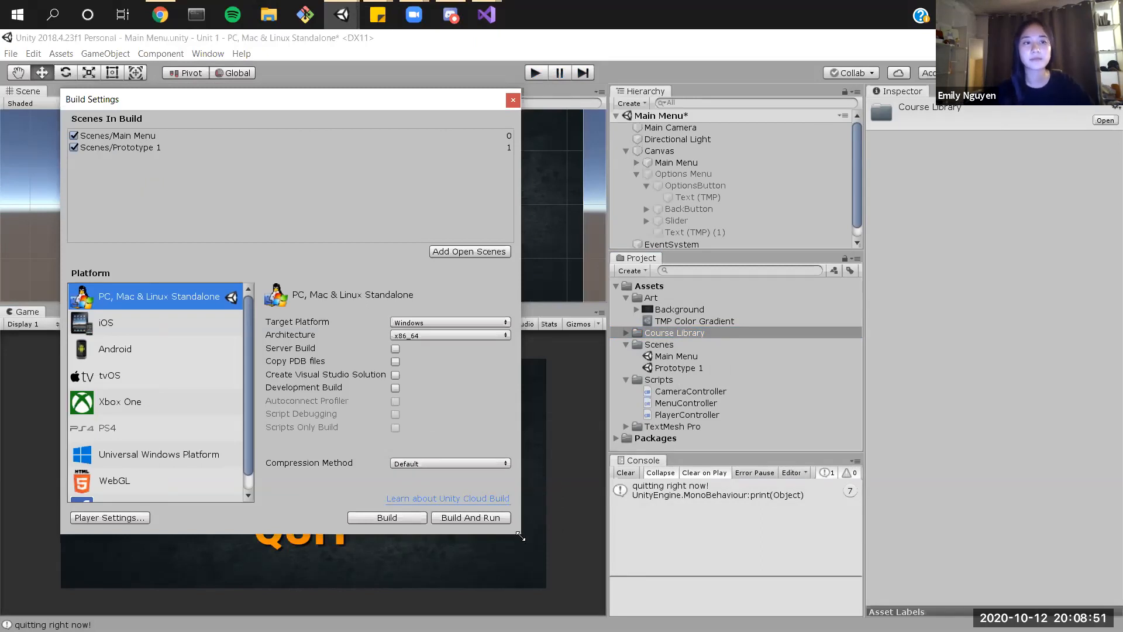
click(513, 101)
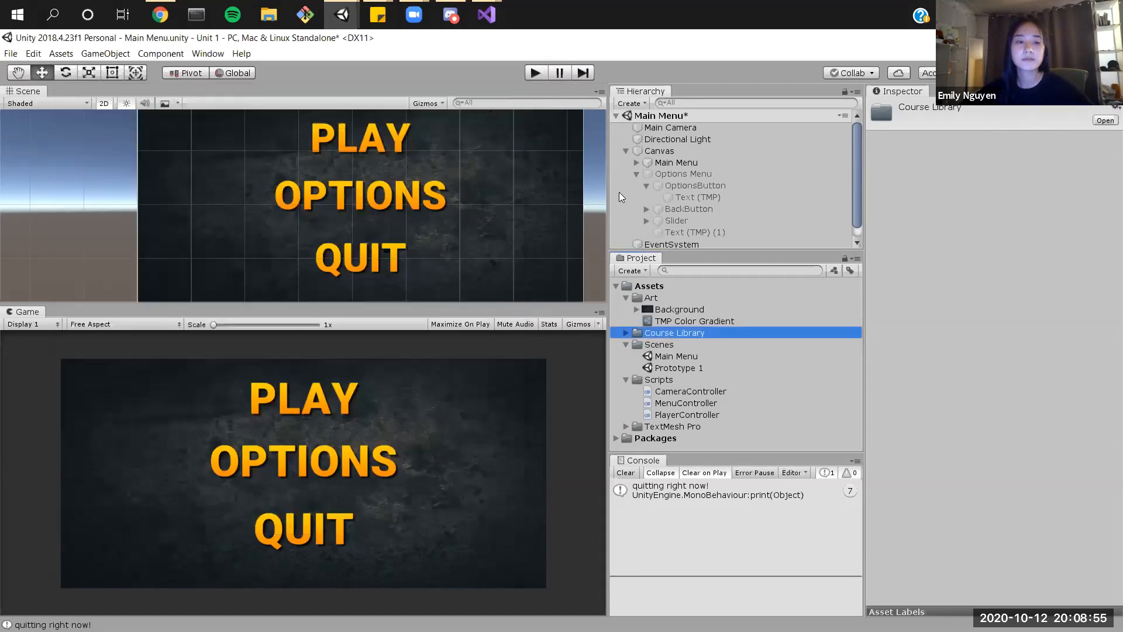
Step: Run the scene, start the game with PLAY, steer the truck both ways along the road, and stop playing
click(536, 72)
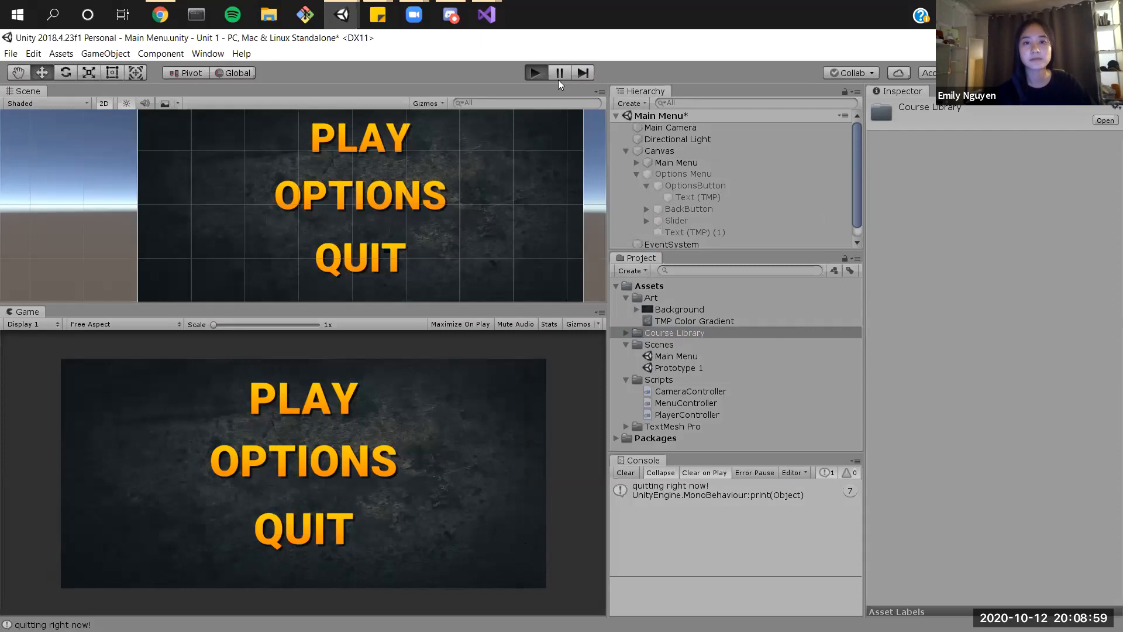
click(545, 69)
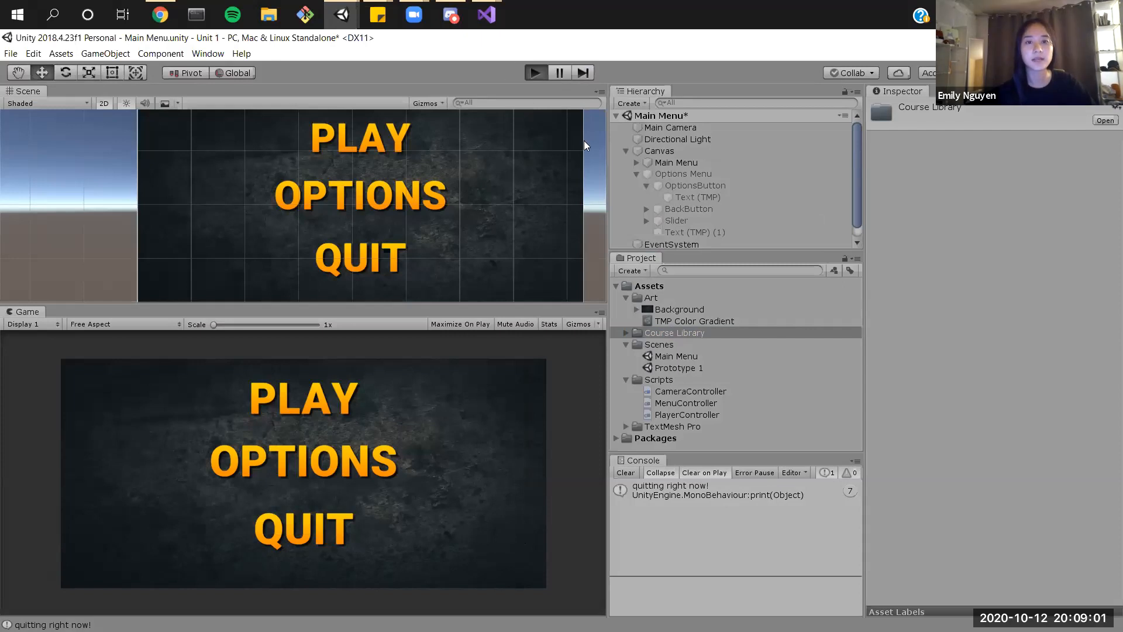
click(328, 410)
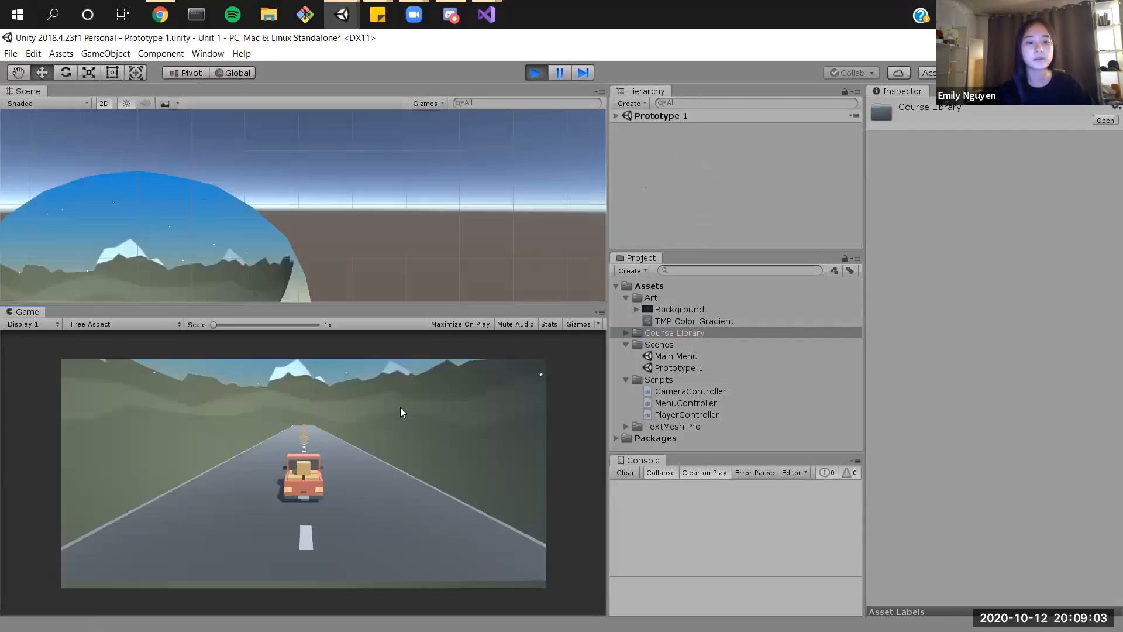
key(Left)
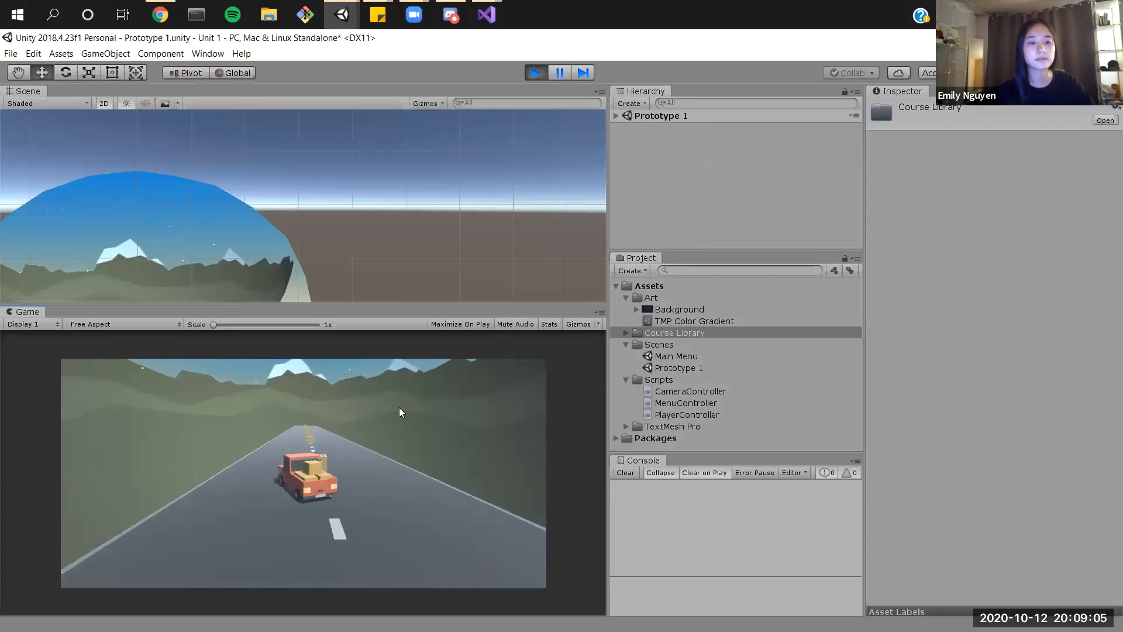
key(Right)
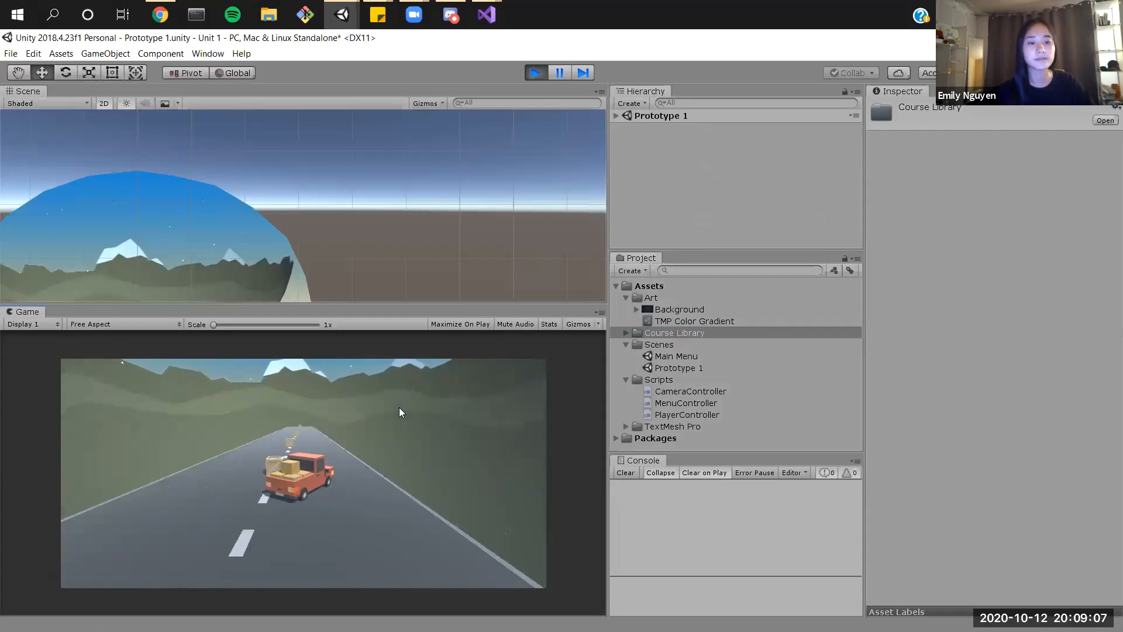
key(Left)
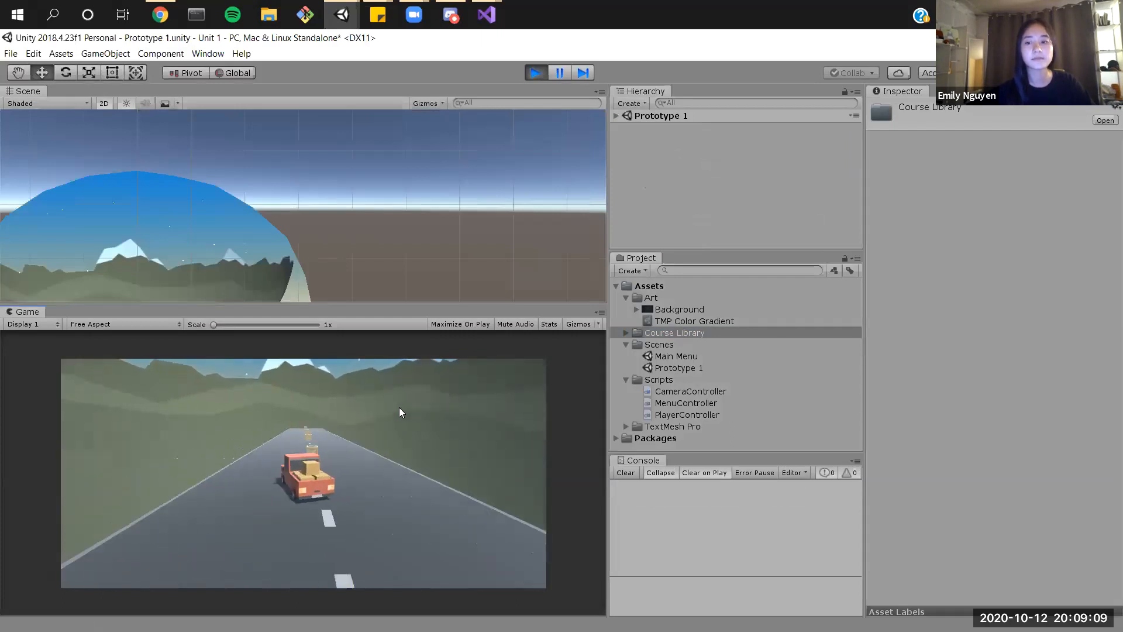
click(546, 66)
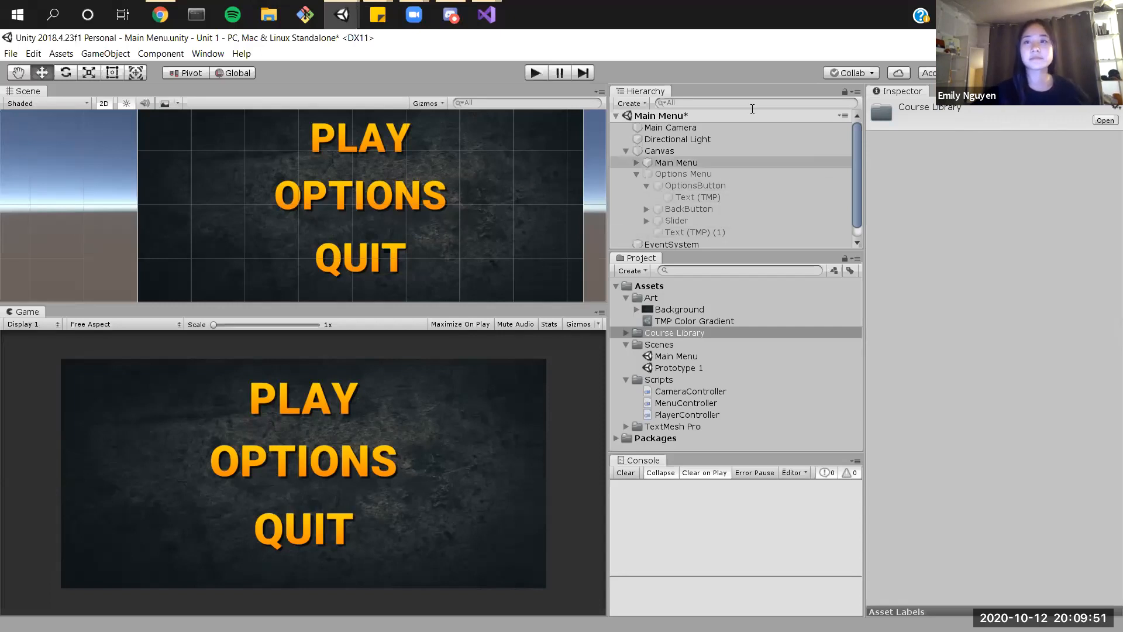
Step: Expand the Main Menu object in the hierarchy to show its buttons, and save the scene
drag(854, 161, 872, 131)
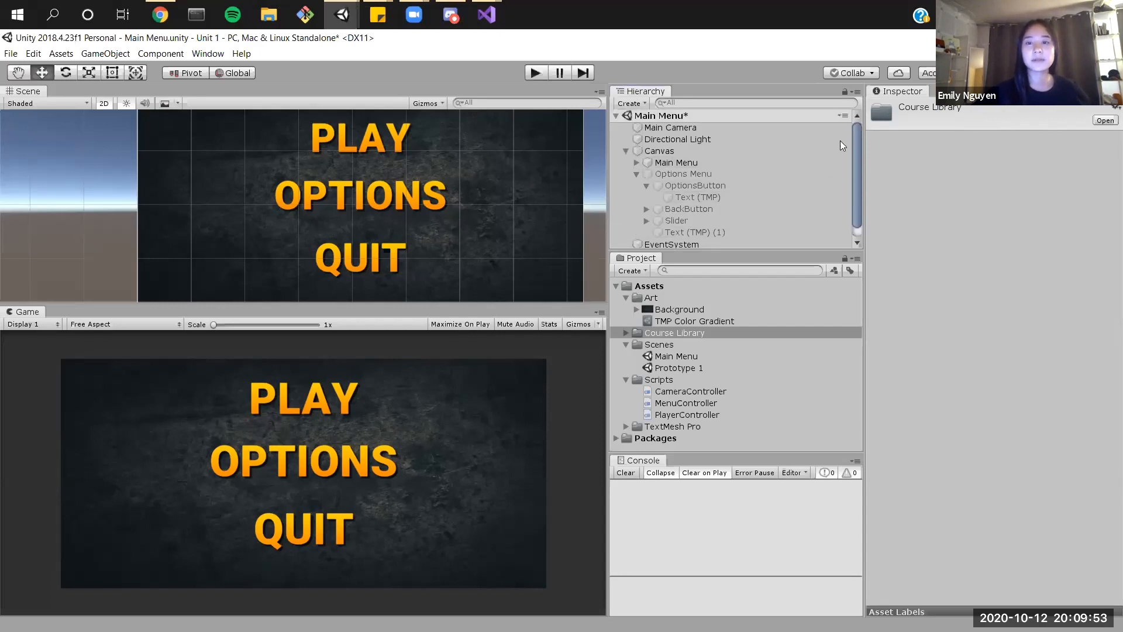
click(637, 173)
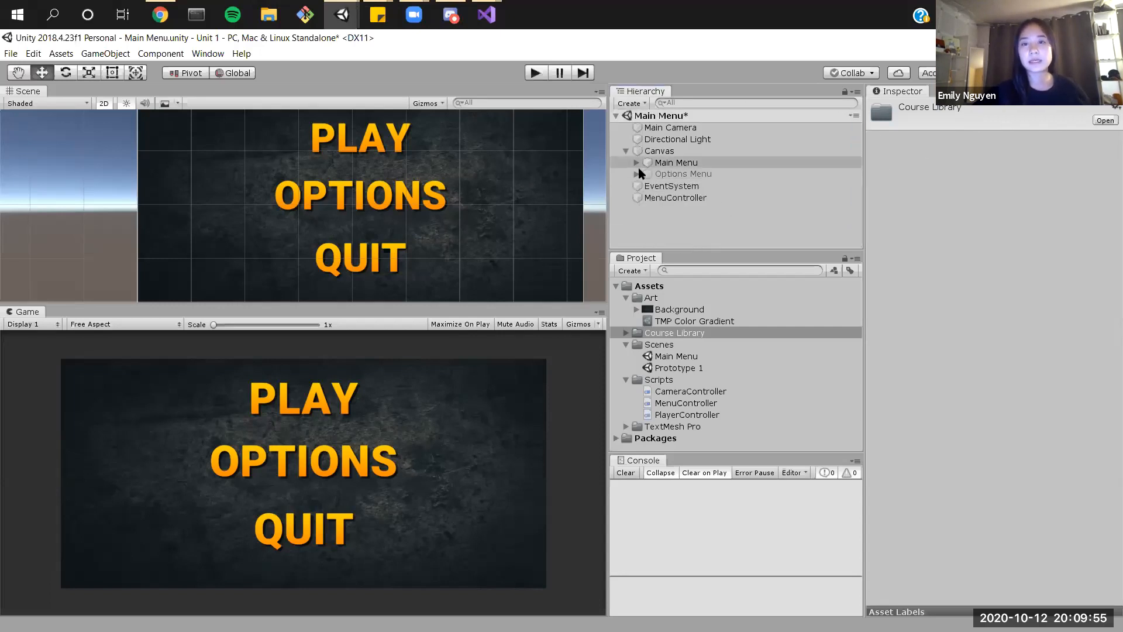
click(637, 163)
click(637, 209)
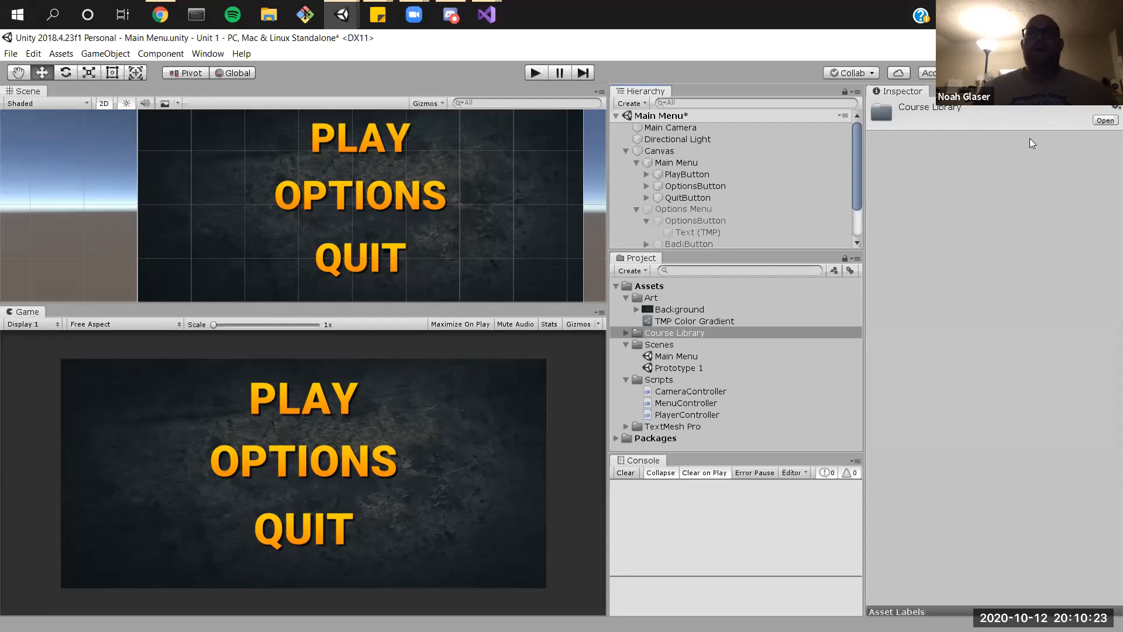
key(XF86AudioRaiseVolume)
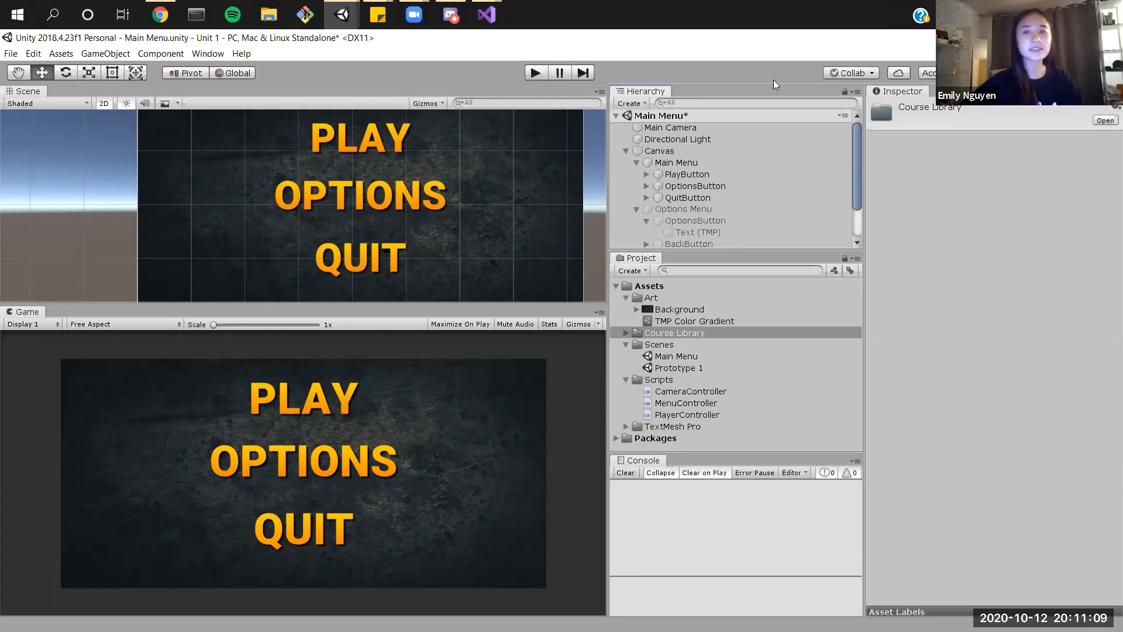
key(ctrl+s)
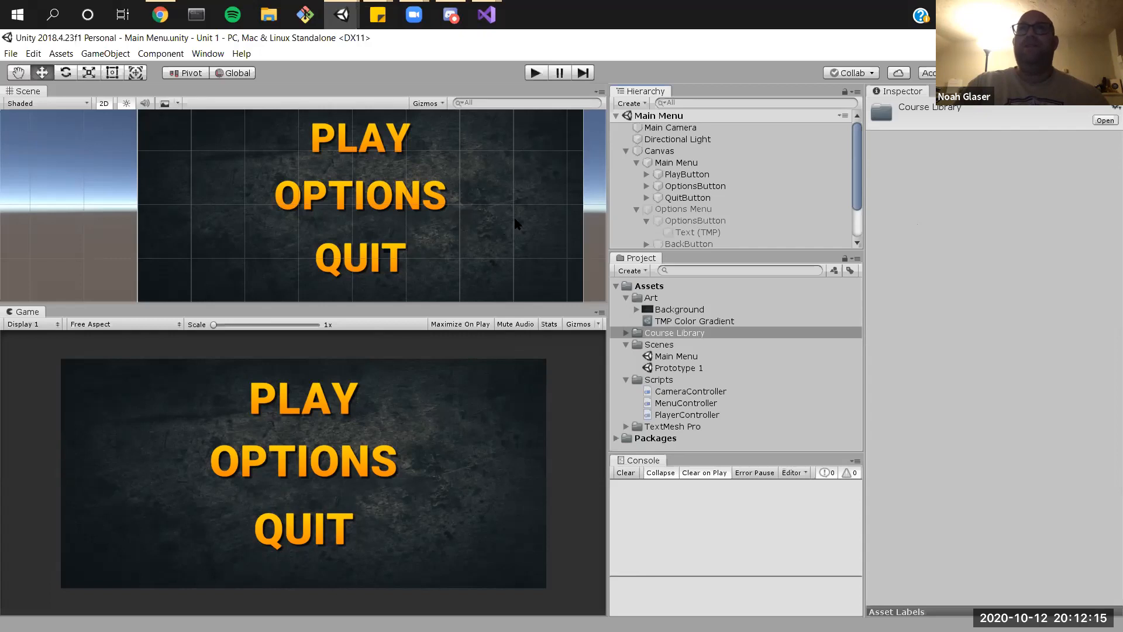
key(XF86MonBrightnessUp)
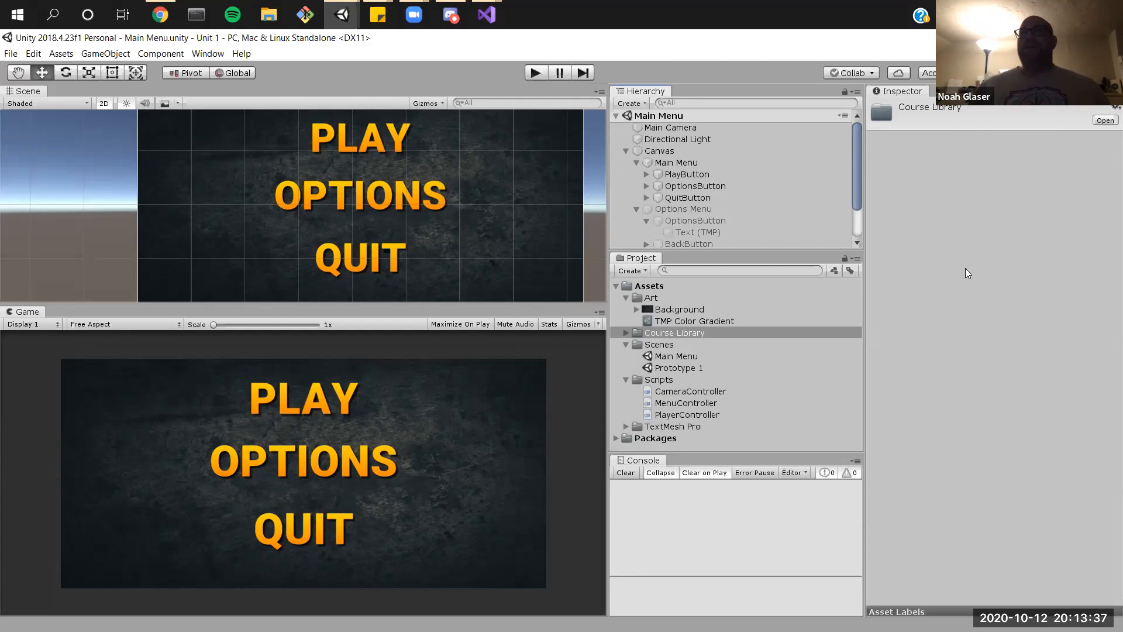
scroll(784, 226, down, 2)
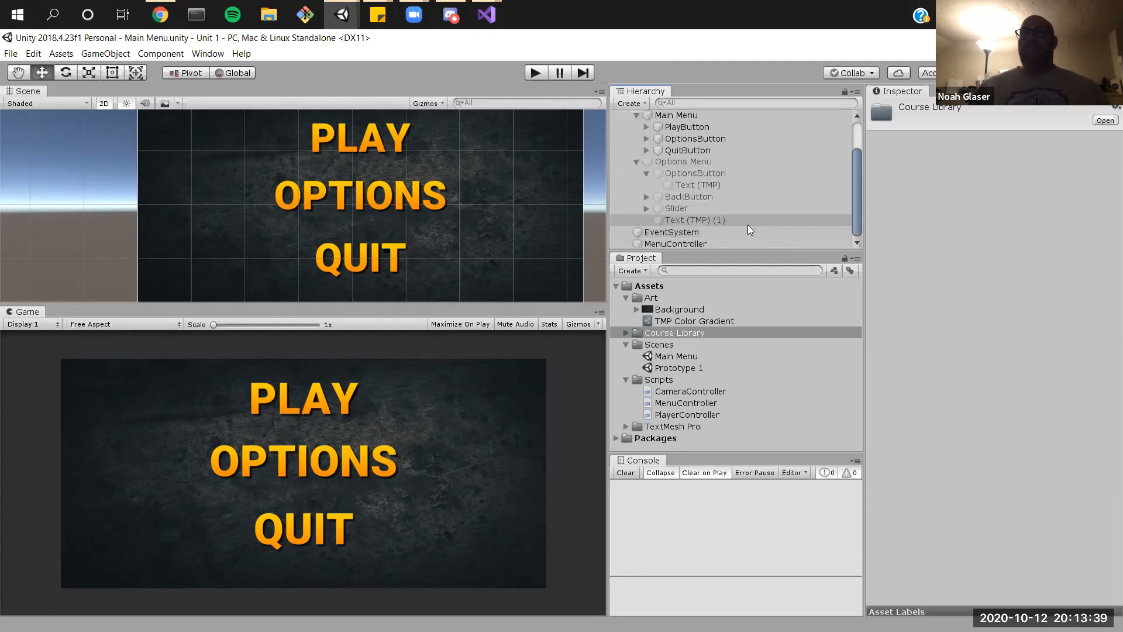
scroll(707, 170, up, 2)
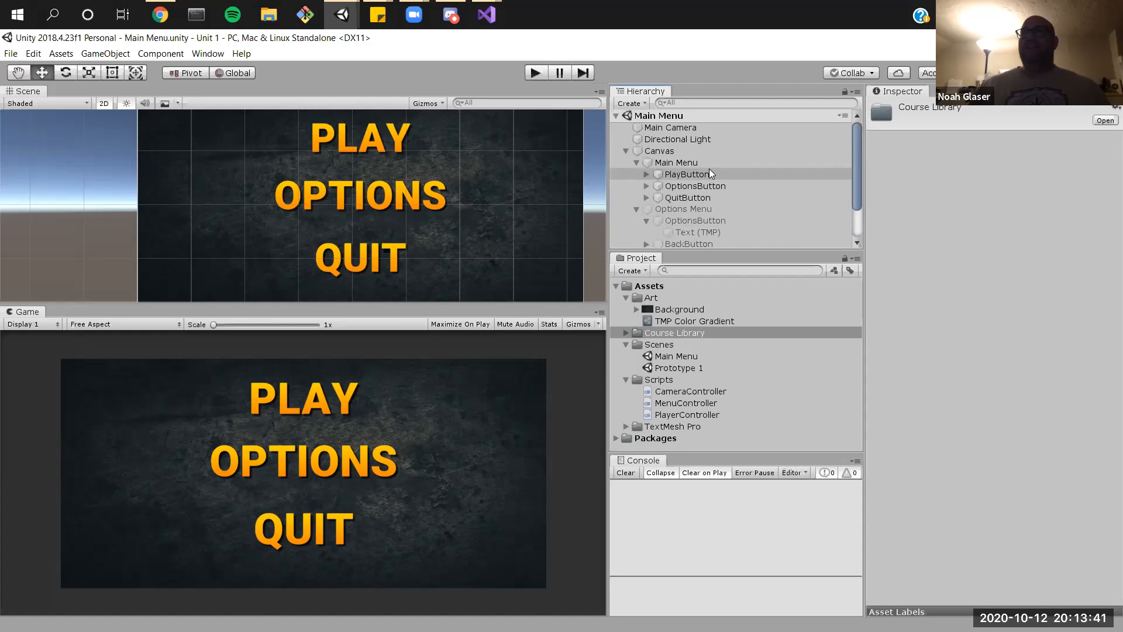
scroll(704, 176, down, 2)
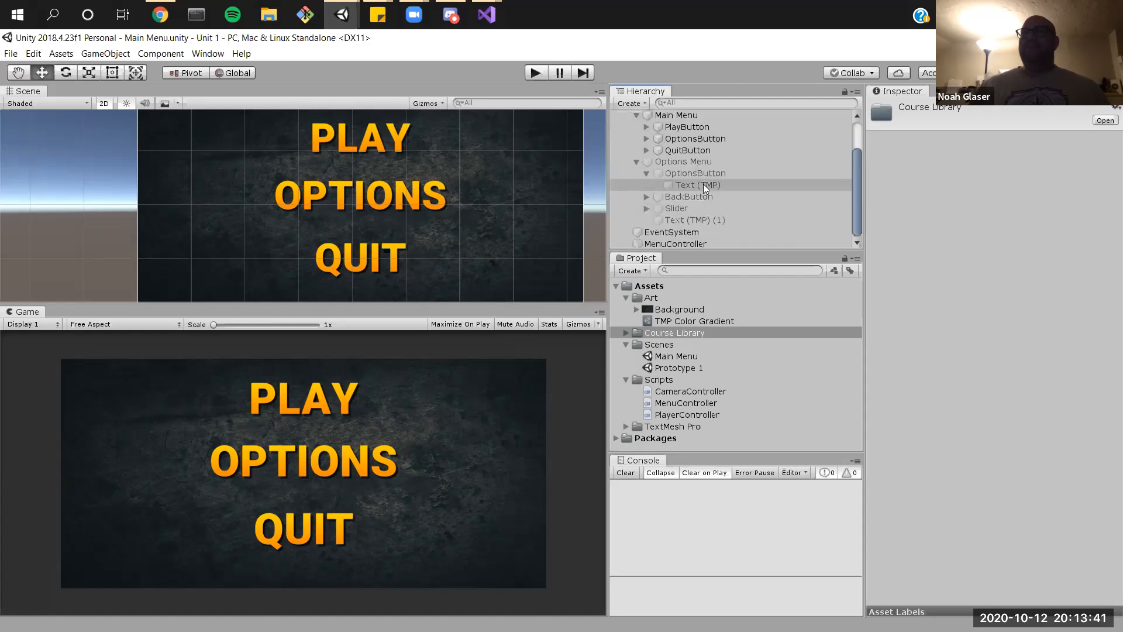
click(635, 163)
click(636, 163)
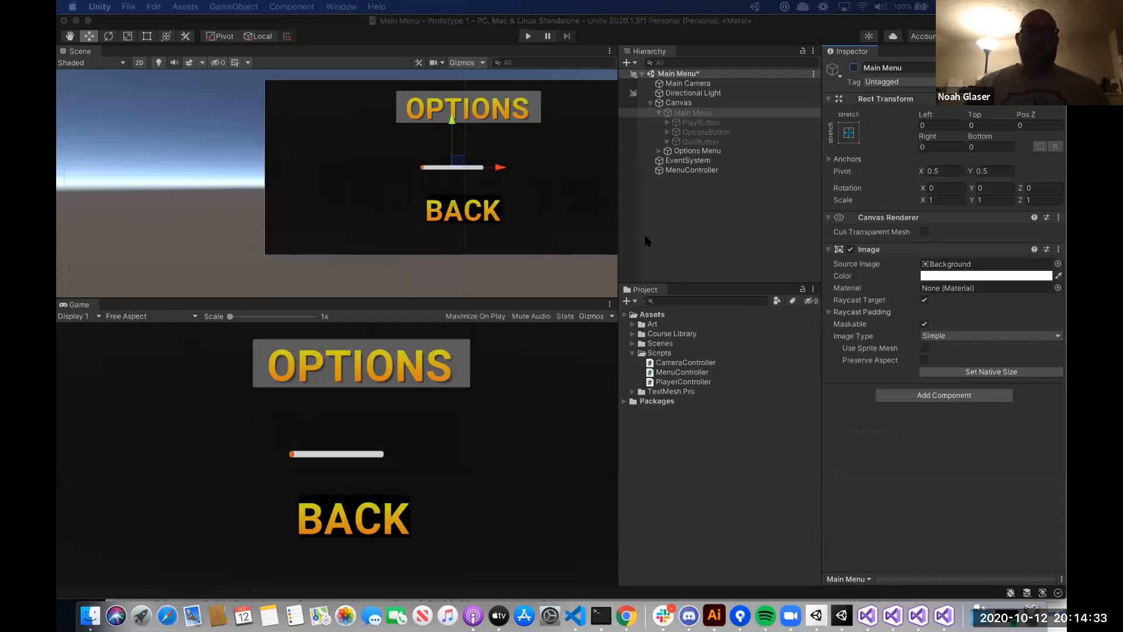
Step: View the MenuController.cs script on the shared Mac, return to the Unity scene in play mode and test its OPTIONS button
drag(294, 21, 1066, 47)
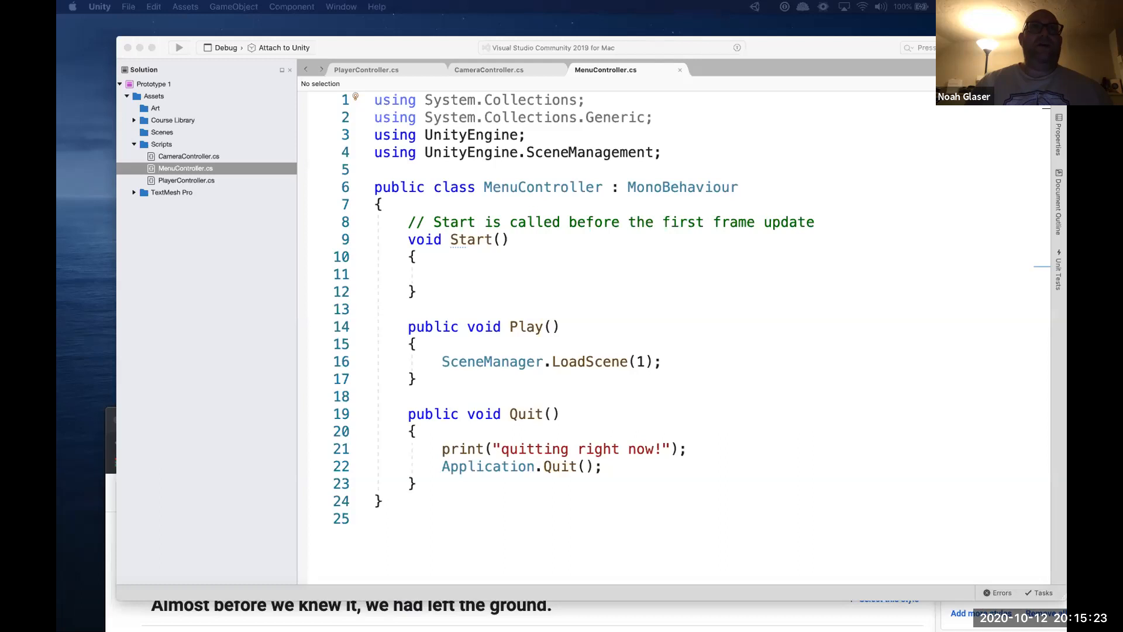
drag(1065, 17, 277, 25)
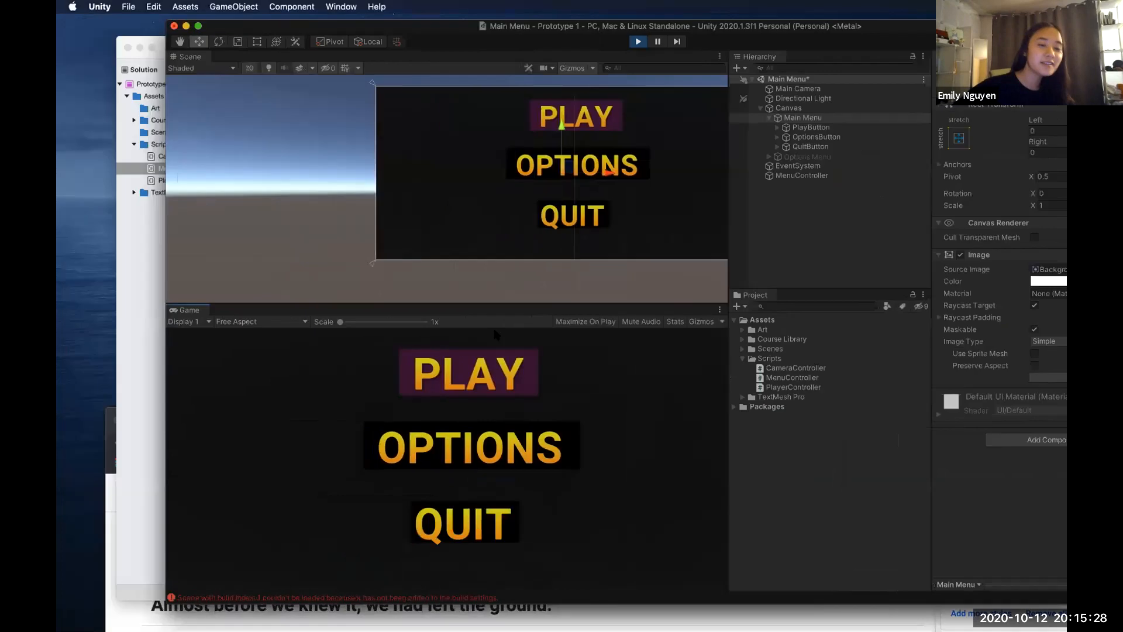
click(531, 429)
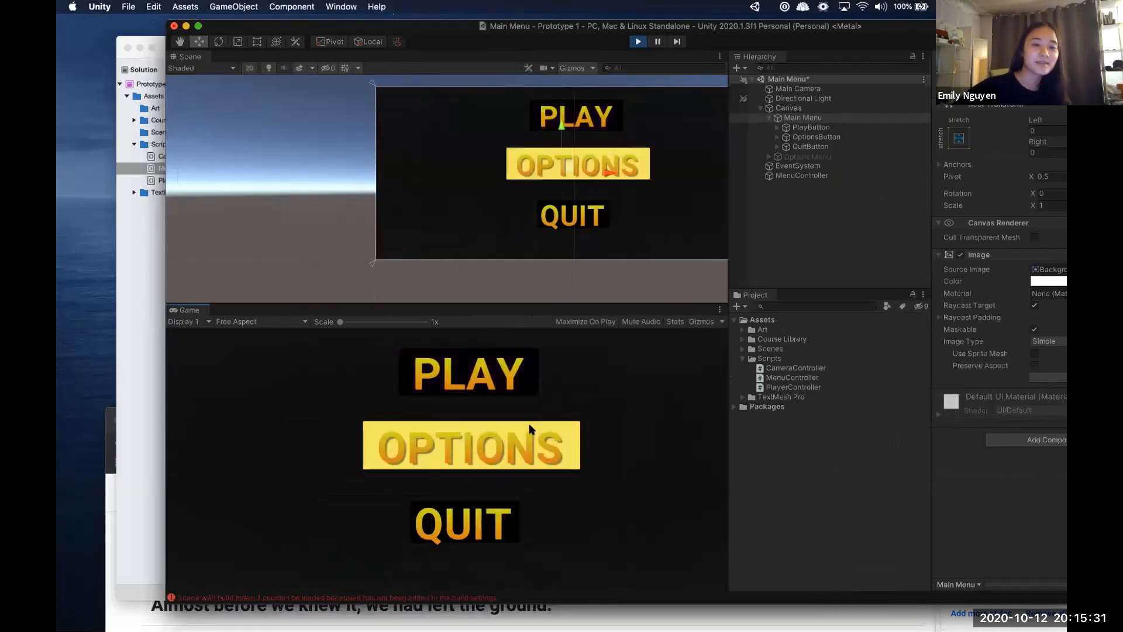
Step: Test the PLAY button repeatedly in the running main menu on the shared Mac
click(516, 391)
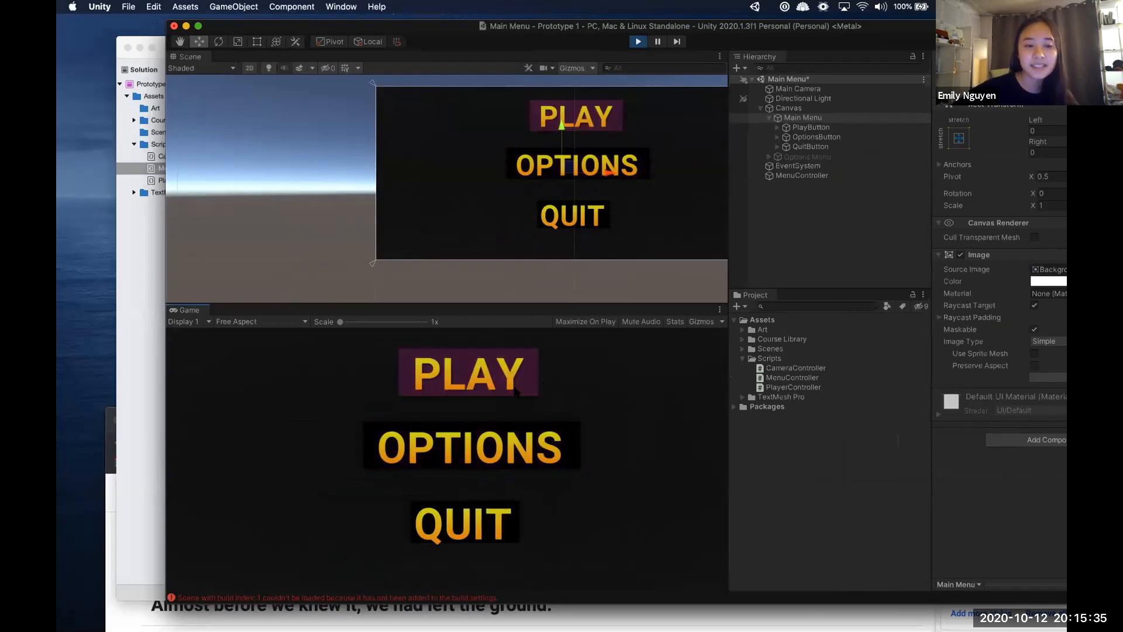
click(515, 389)
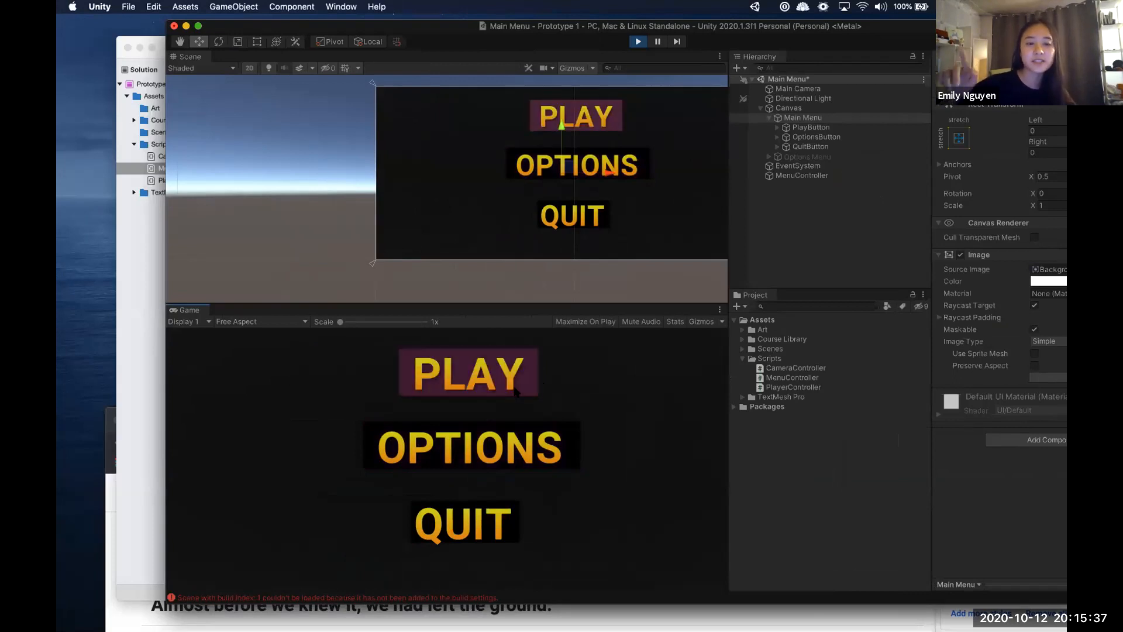
click(574, 391)
click(533, 394)
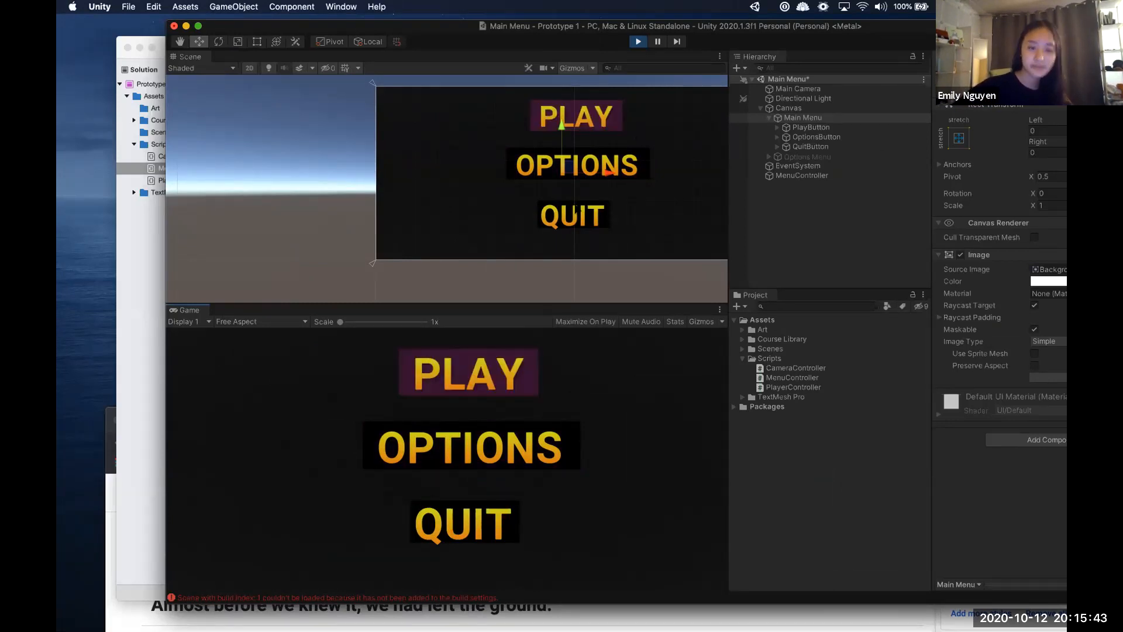
click(638, 22)
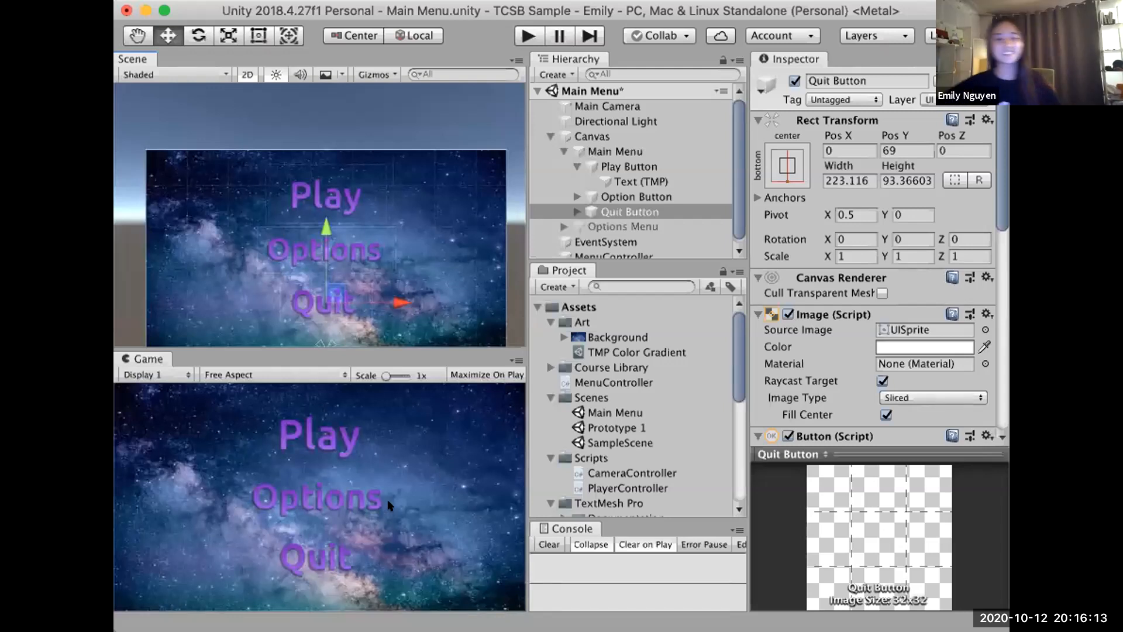
Step: Run the galaxy-themed Main Menu scene, open its Options menu, try the slider, and go back to the main menu
click(516, 36)
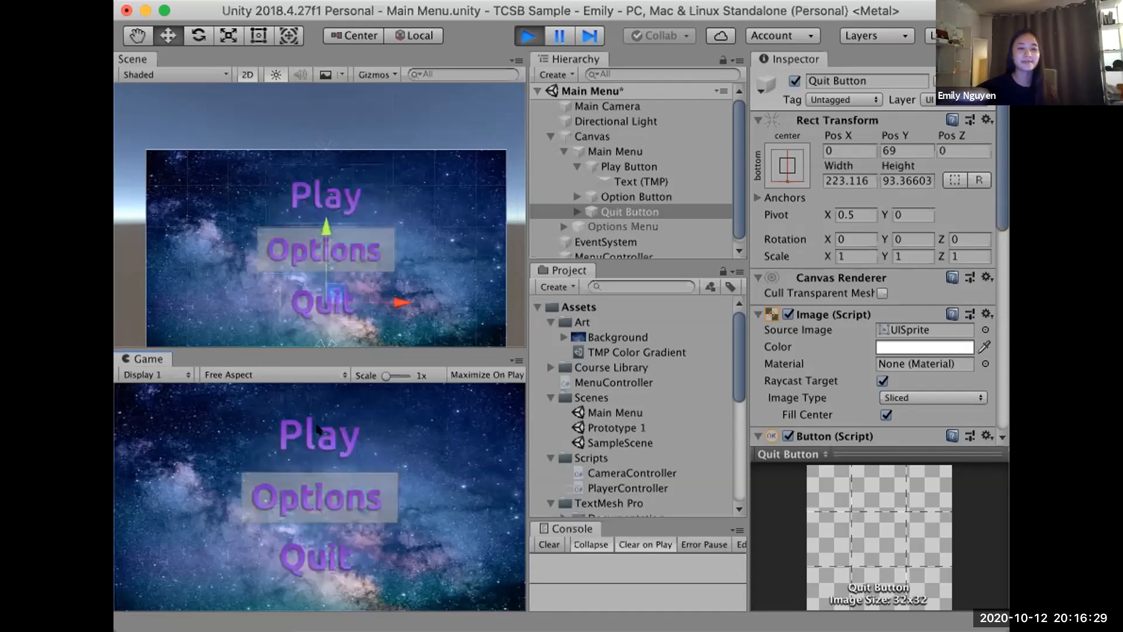
click(328, 491)
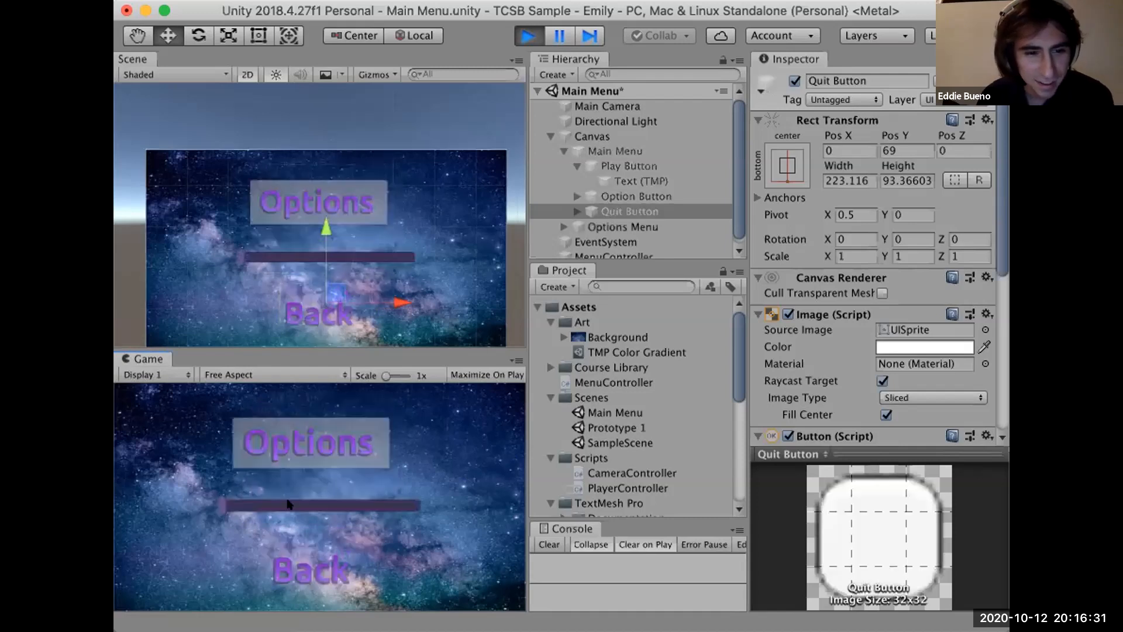
drag(223, 505, 220, 526)
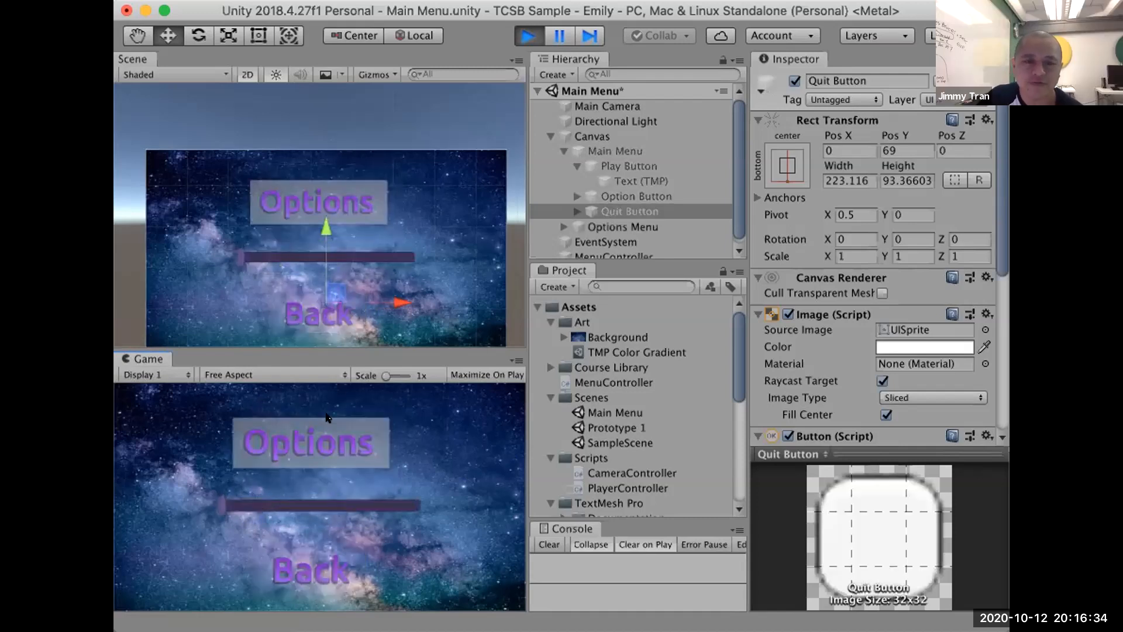
click(314, 571)
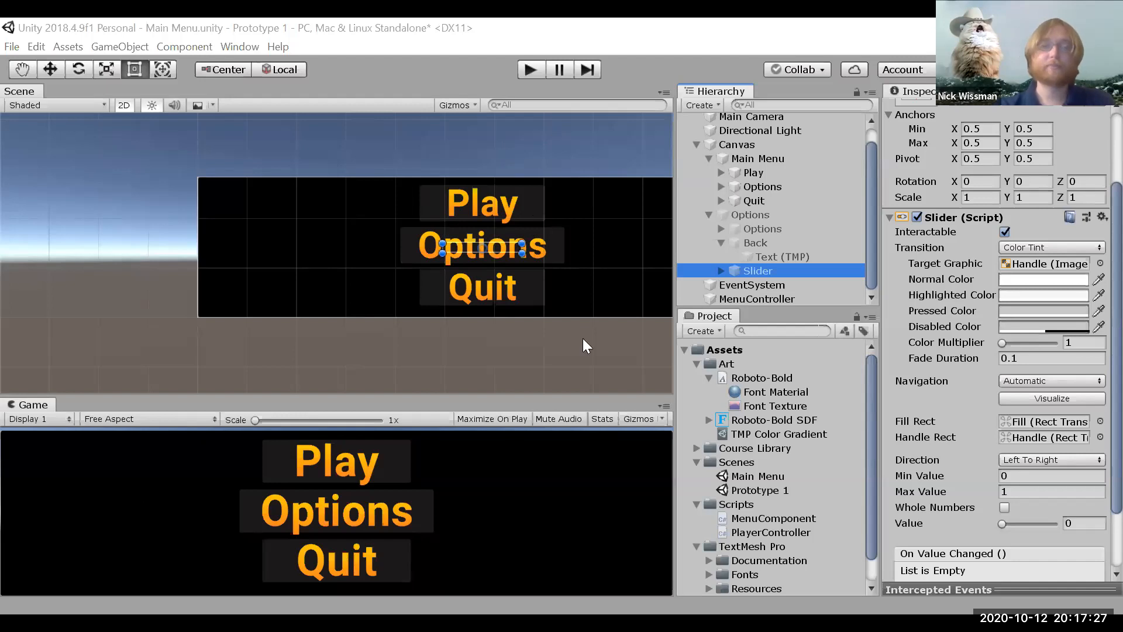
Step: Run the black-background Main Menu scene, start the truck game with Play, and stop playing
key(ctrl+p)
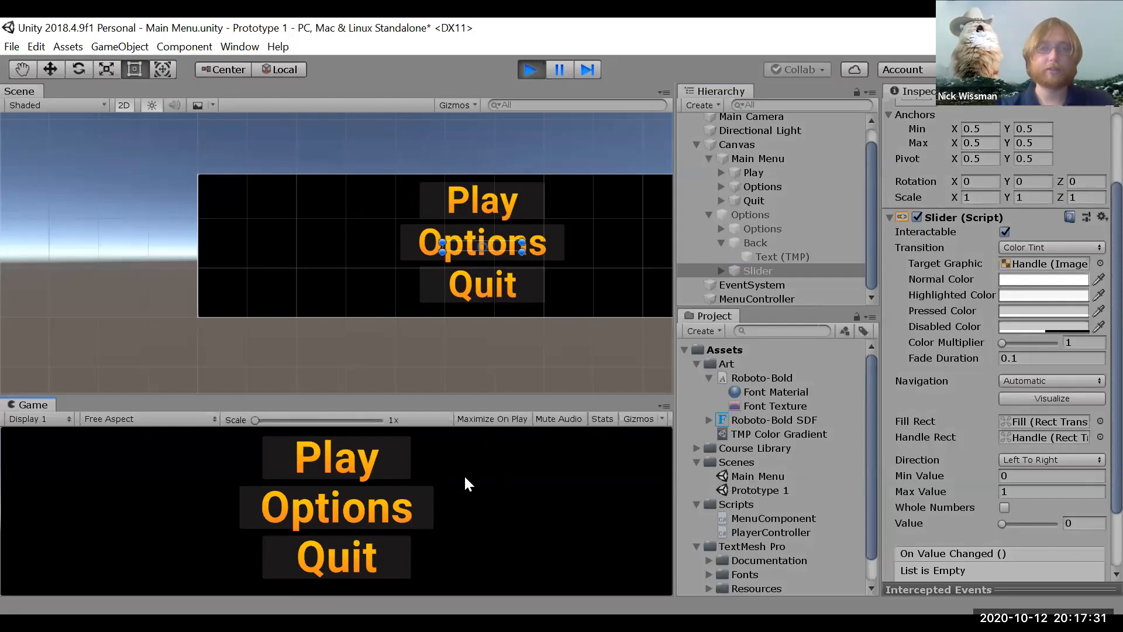
click(390, 463)
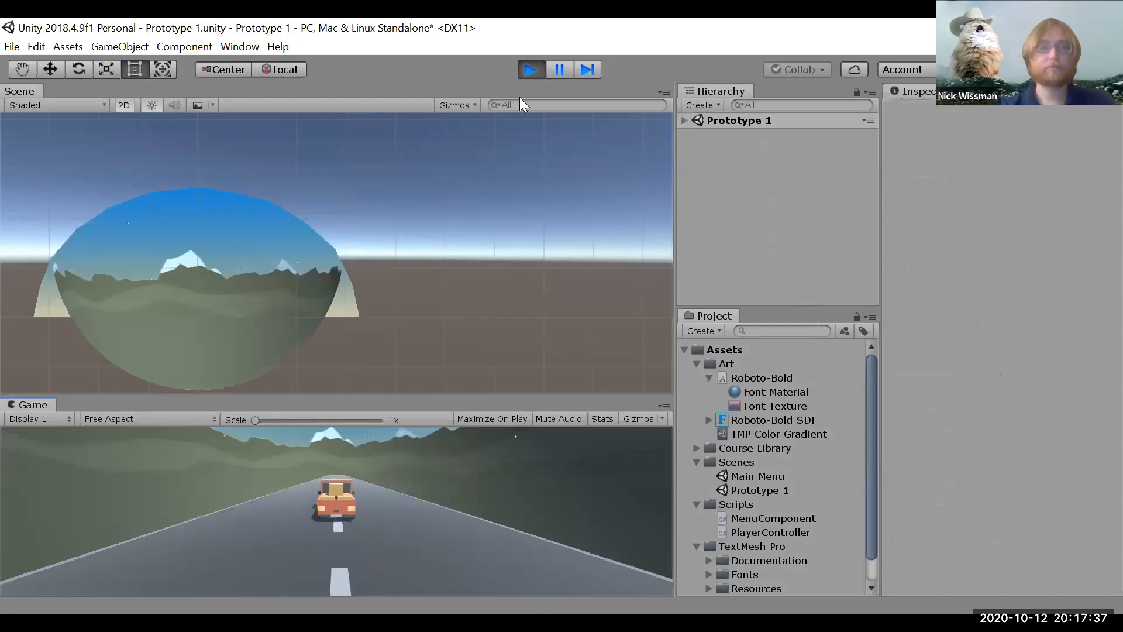
click(535, 70)
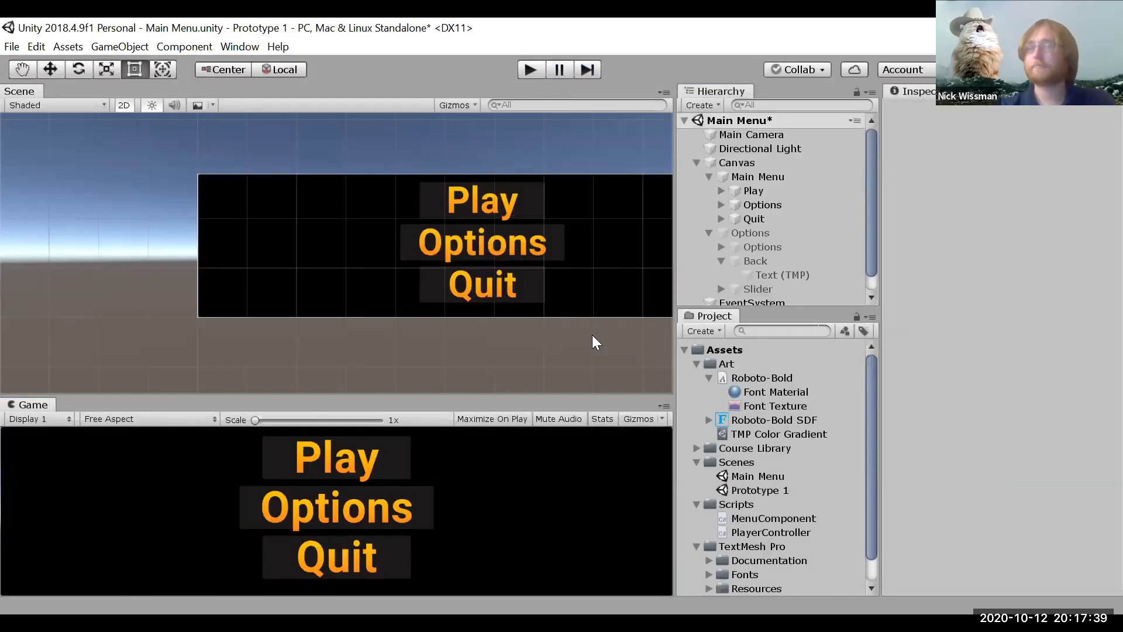